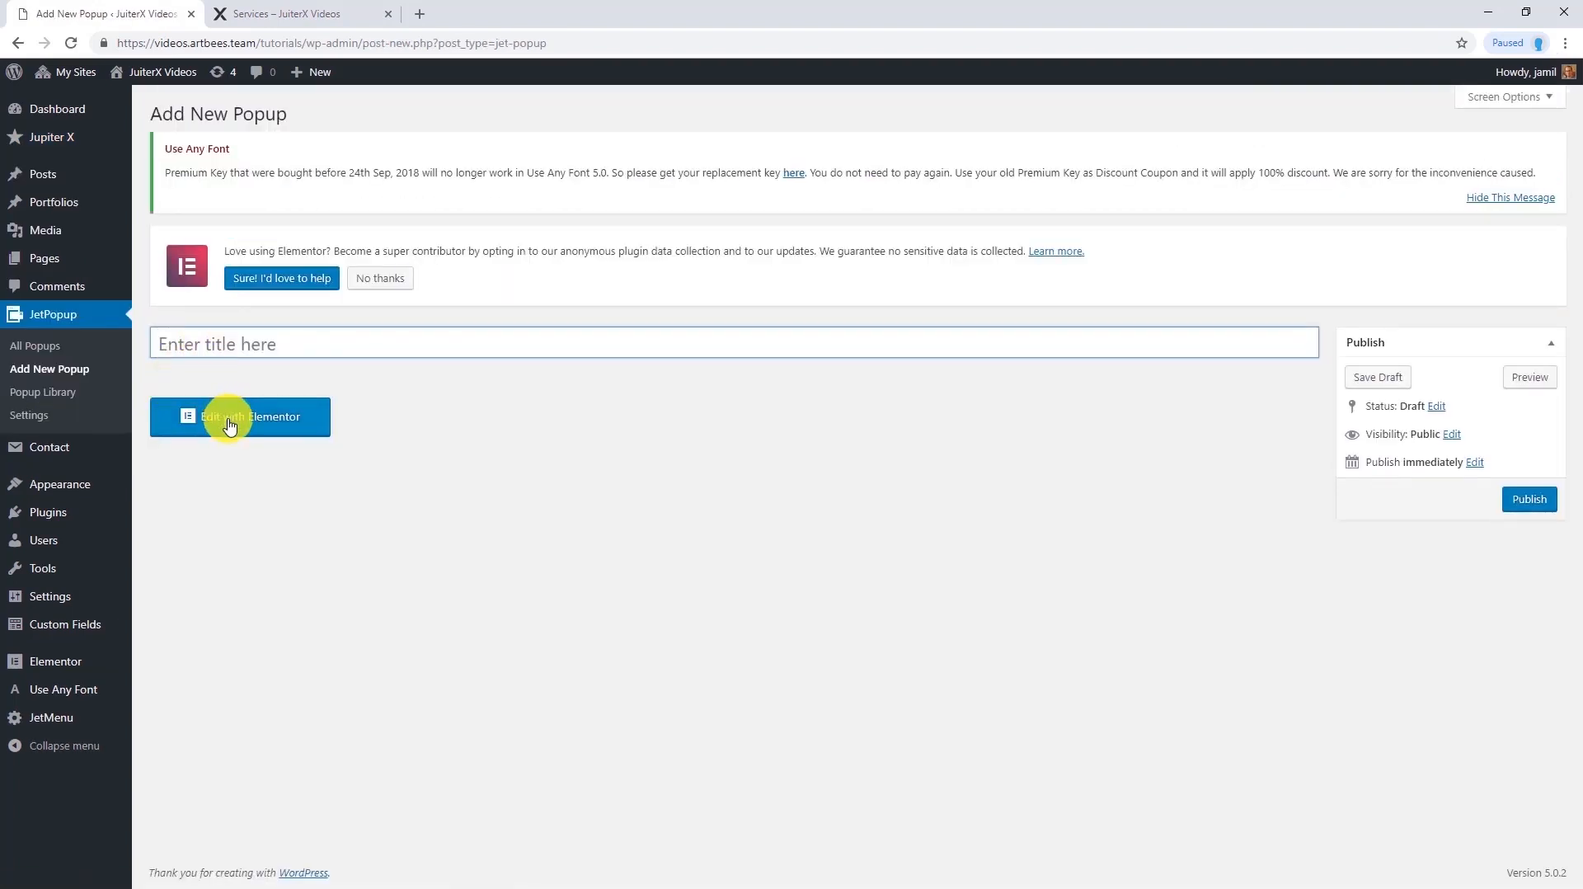
# Create a popup from the Gradient Discount Popup preset, found in the Popup Library under the Discount category
pyautogui.click(67, 395)
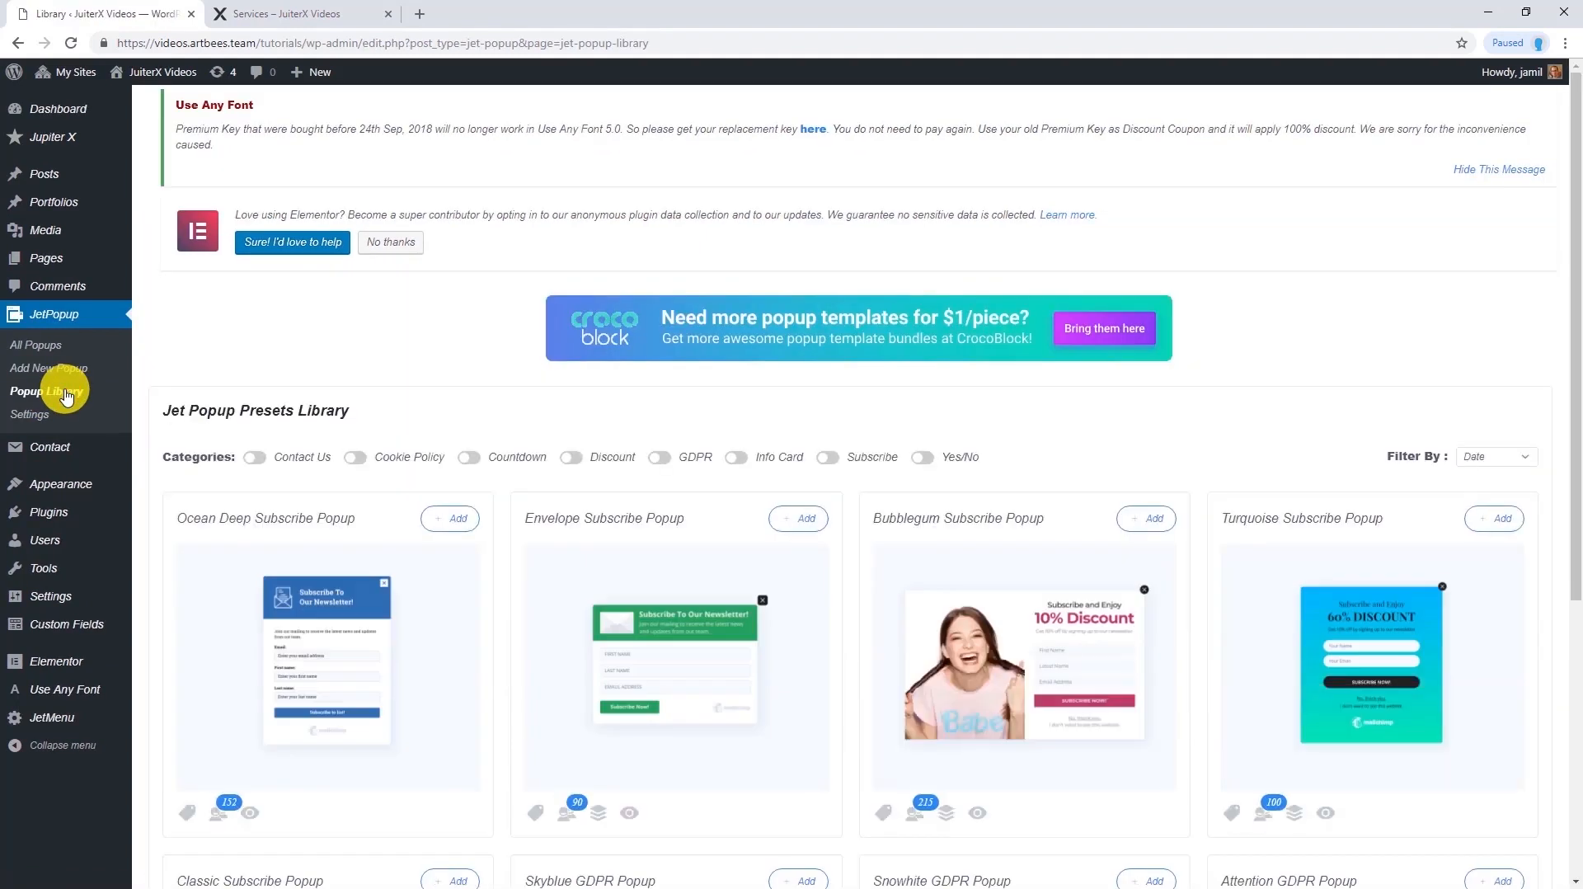
pyautogui.scroll(-5, 247, 505)
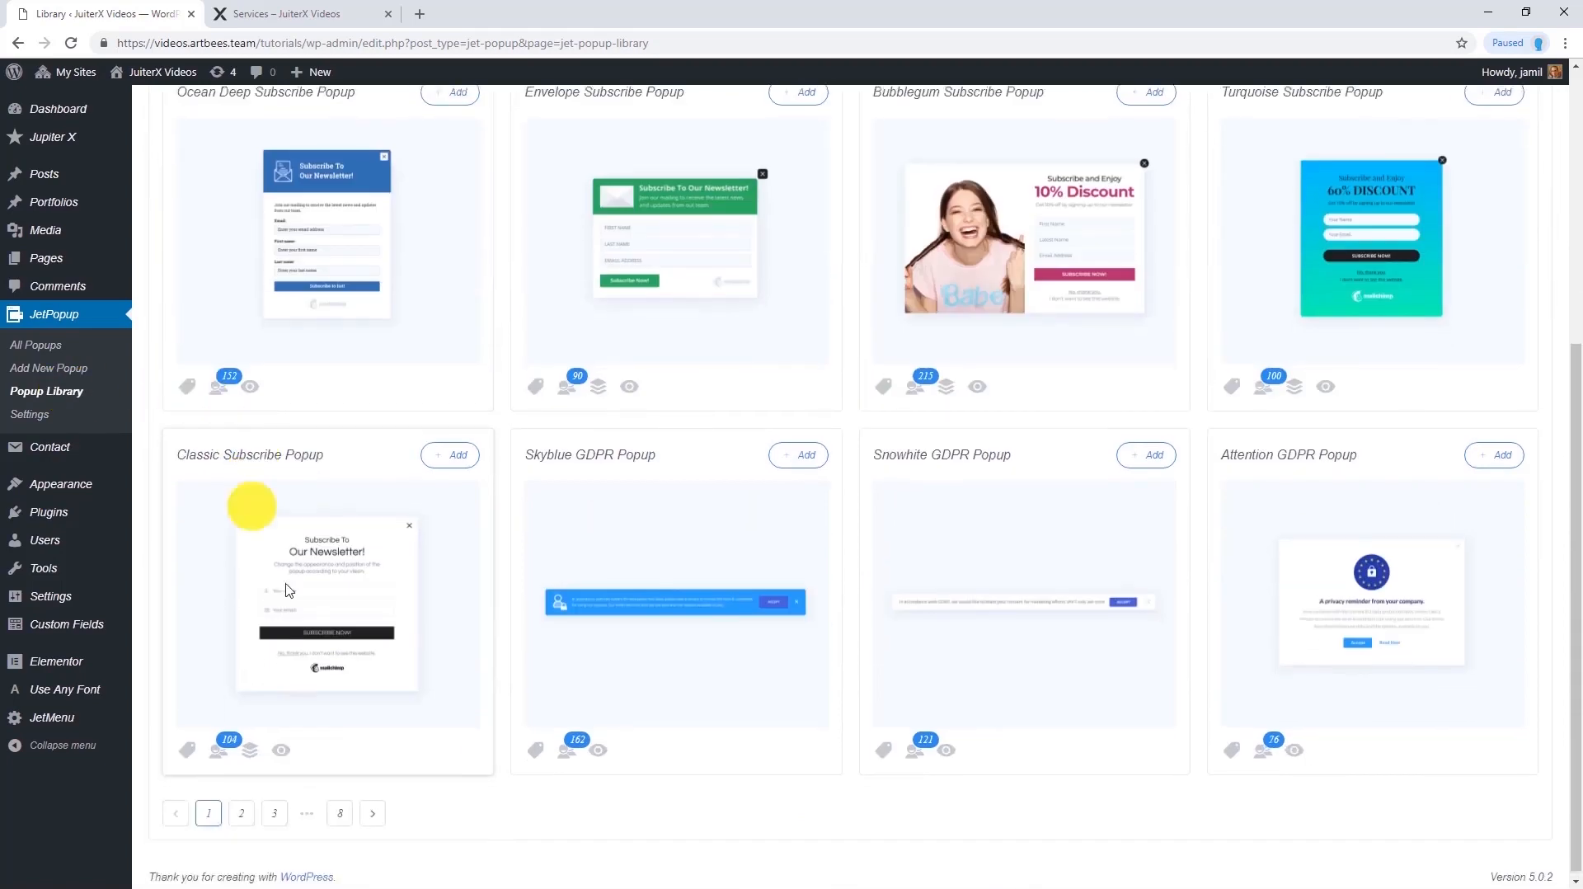
pyautogui.scroll(5, 329, 552)
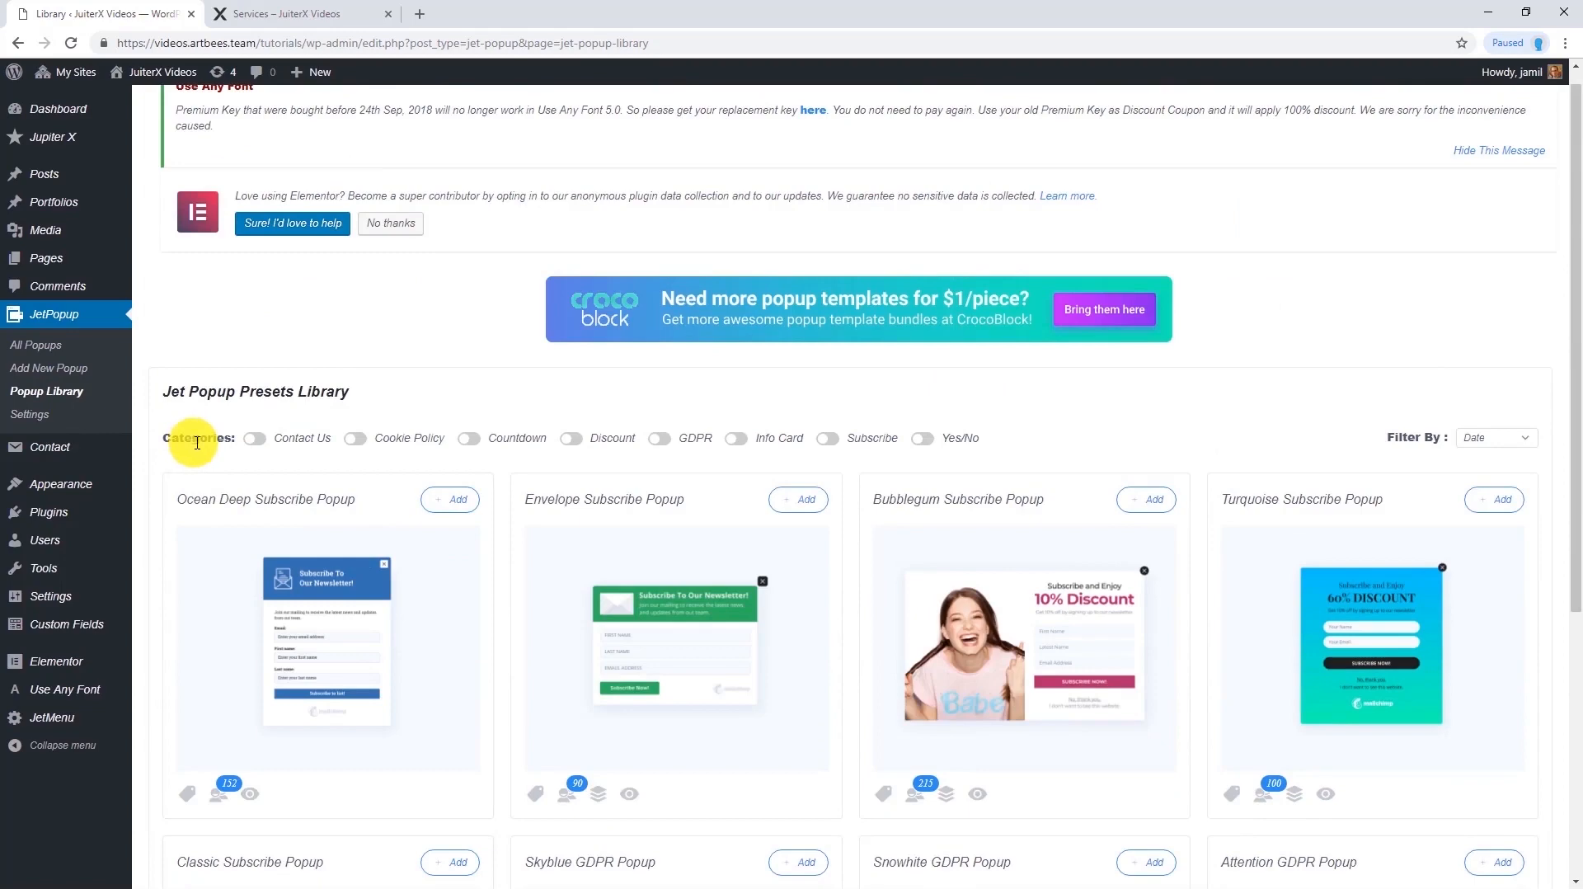
pyautogui.click(571, 439)
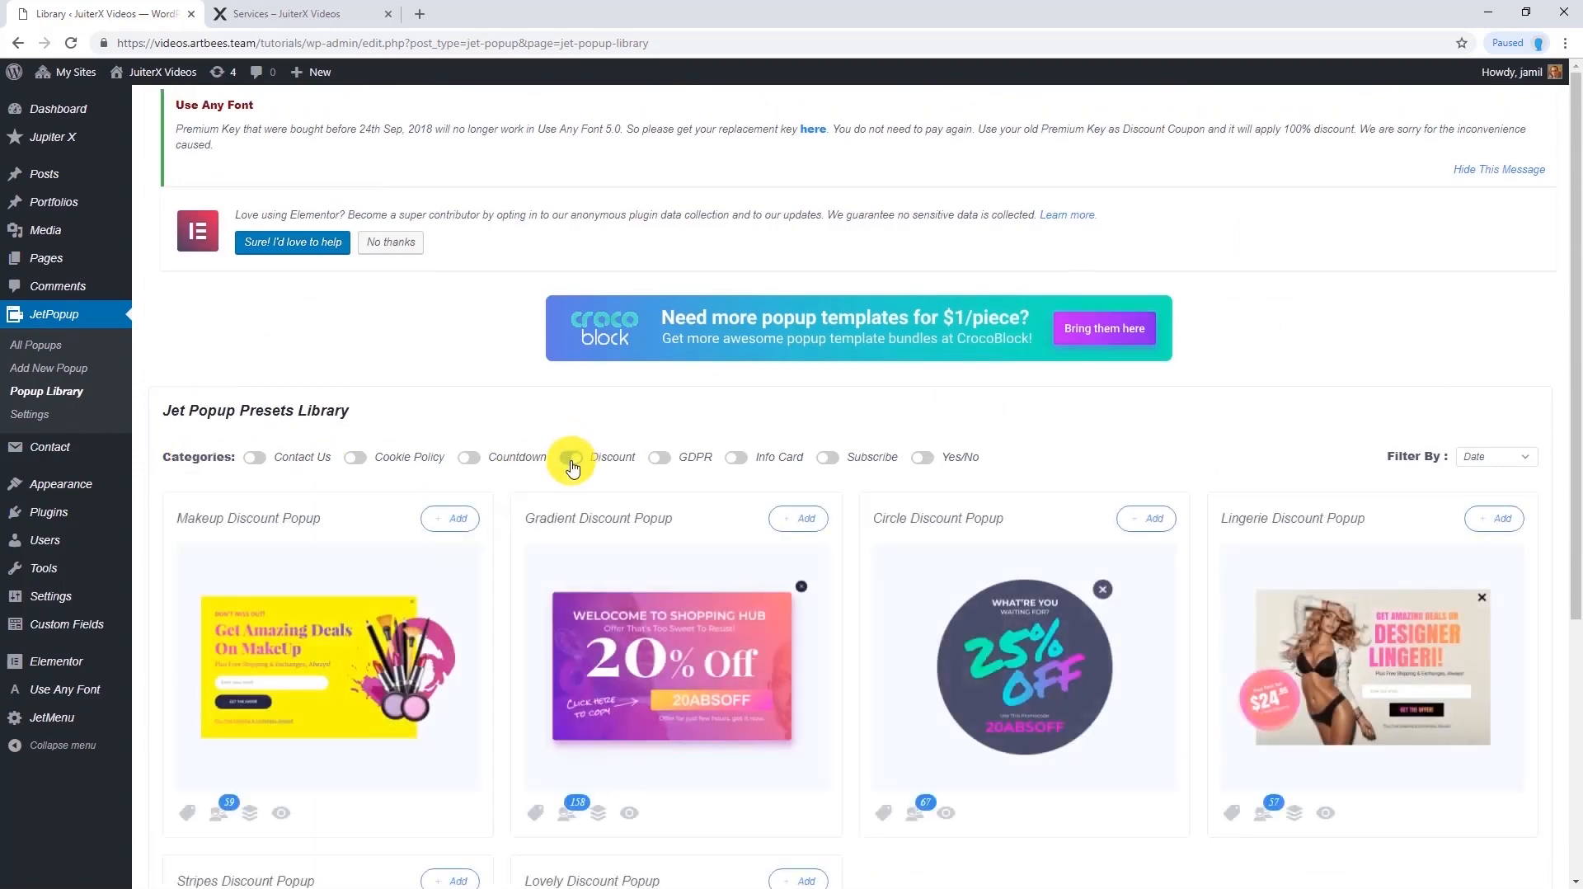
pyautogui.click(571, 458)
pyautogui.scroll(-3, 494, 474)
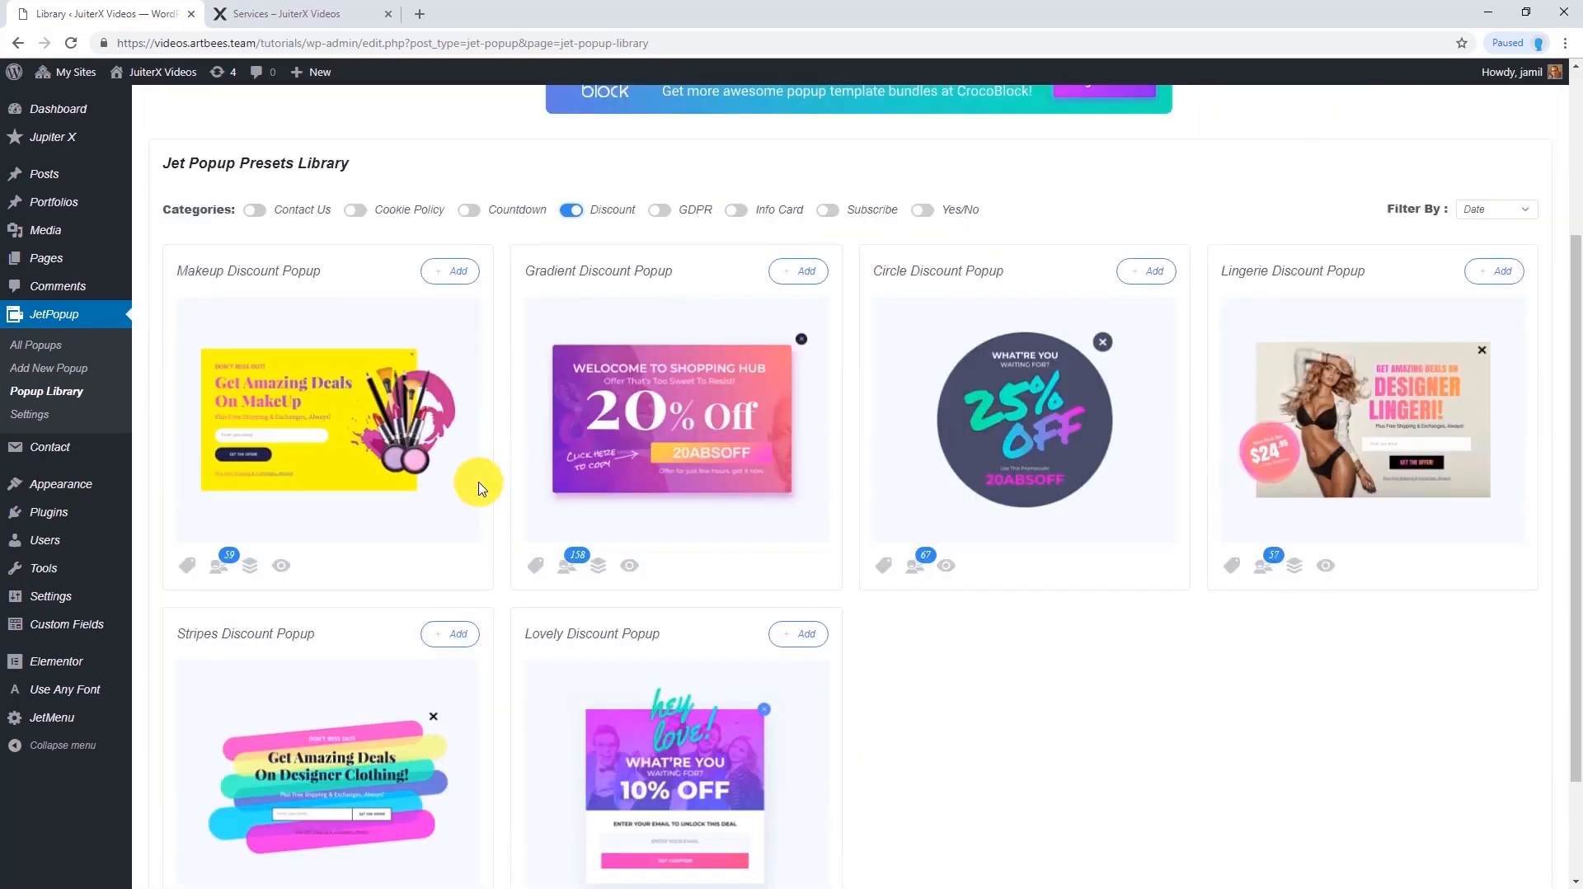
pyautogui.click(806, 270)
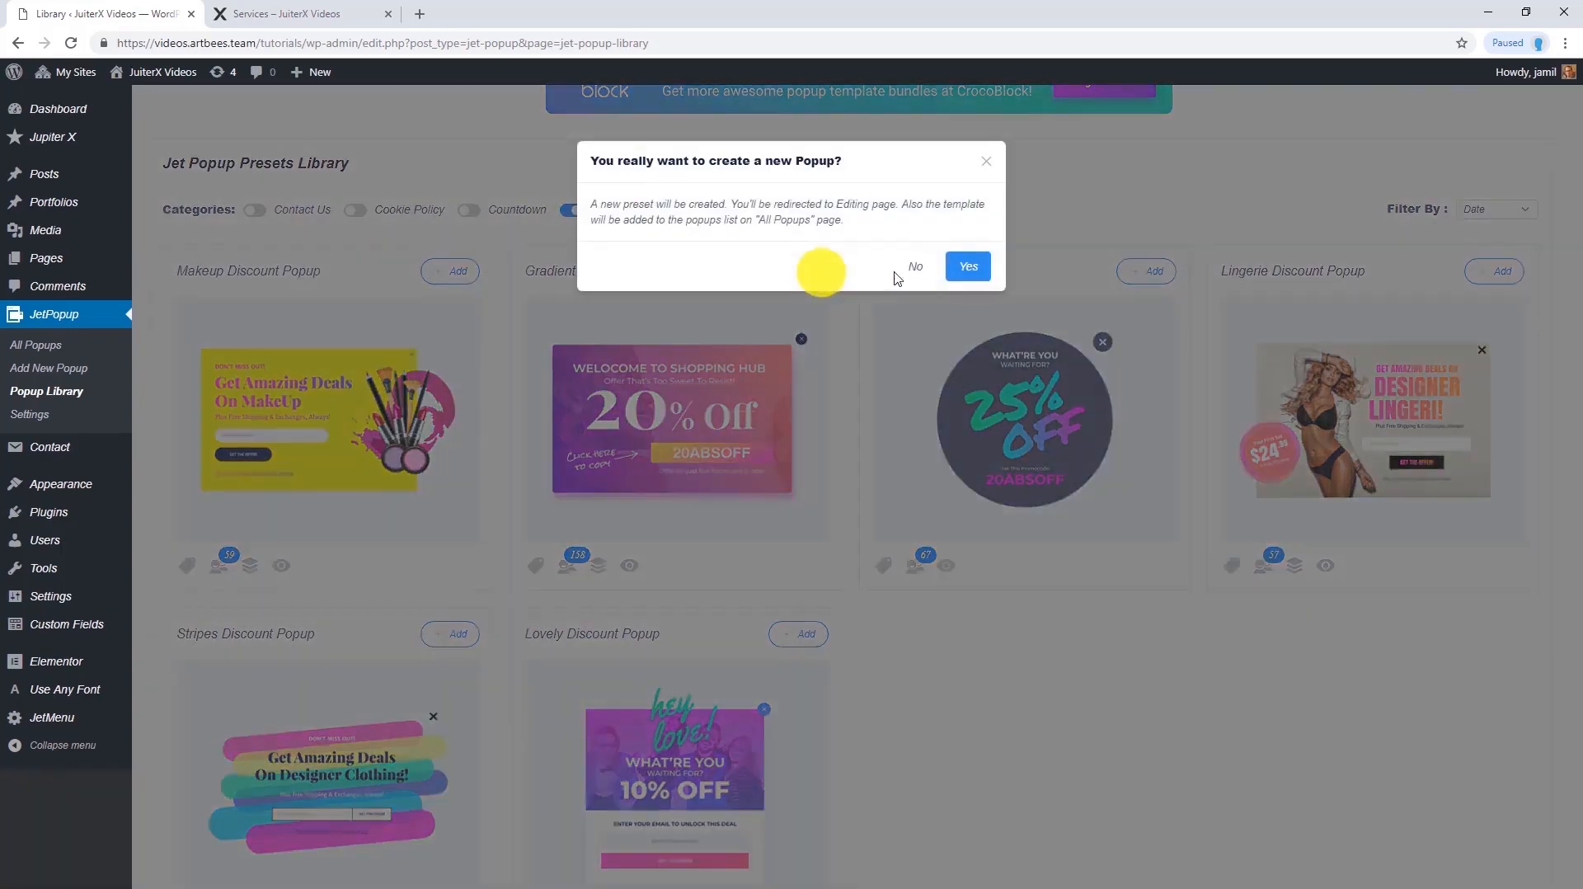
pyautogui.click(966, 266)
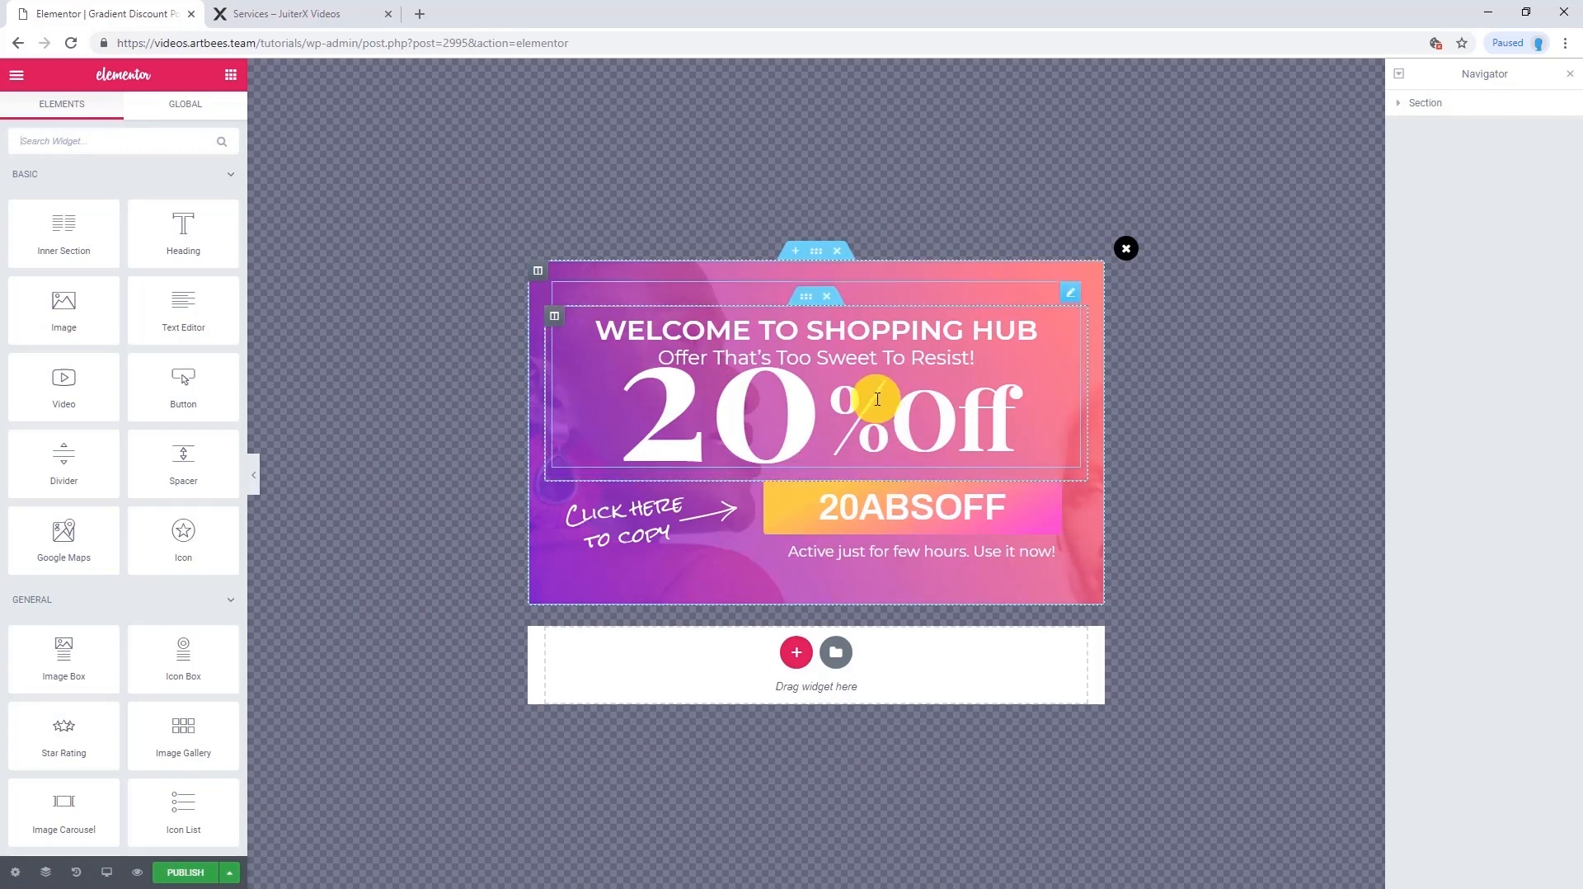
# Set the popup's status to Published in its general settings and expand the section with its animation and open event options
pyautogui.click(16, 872)
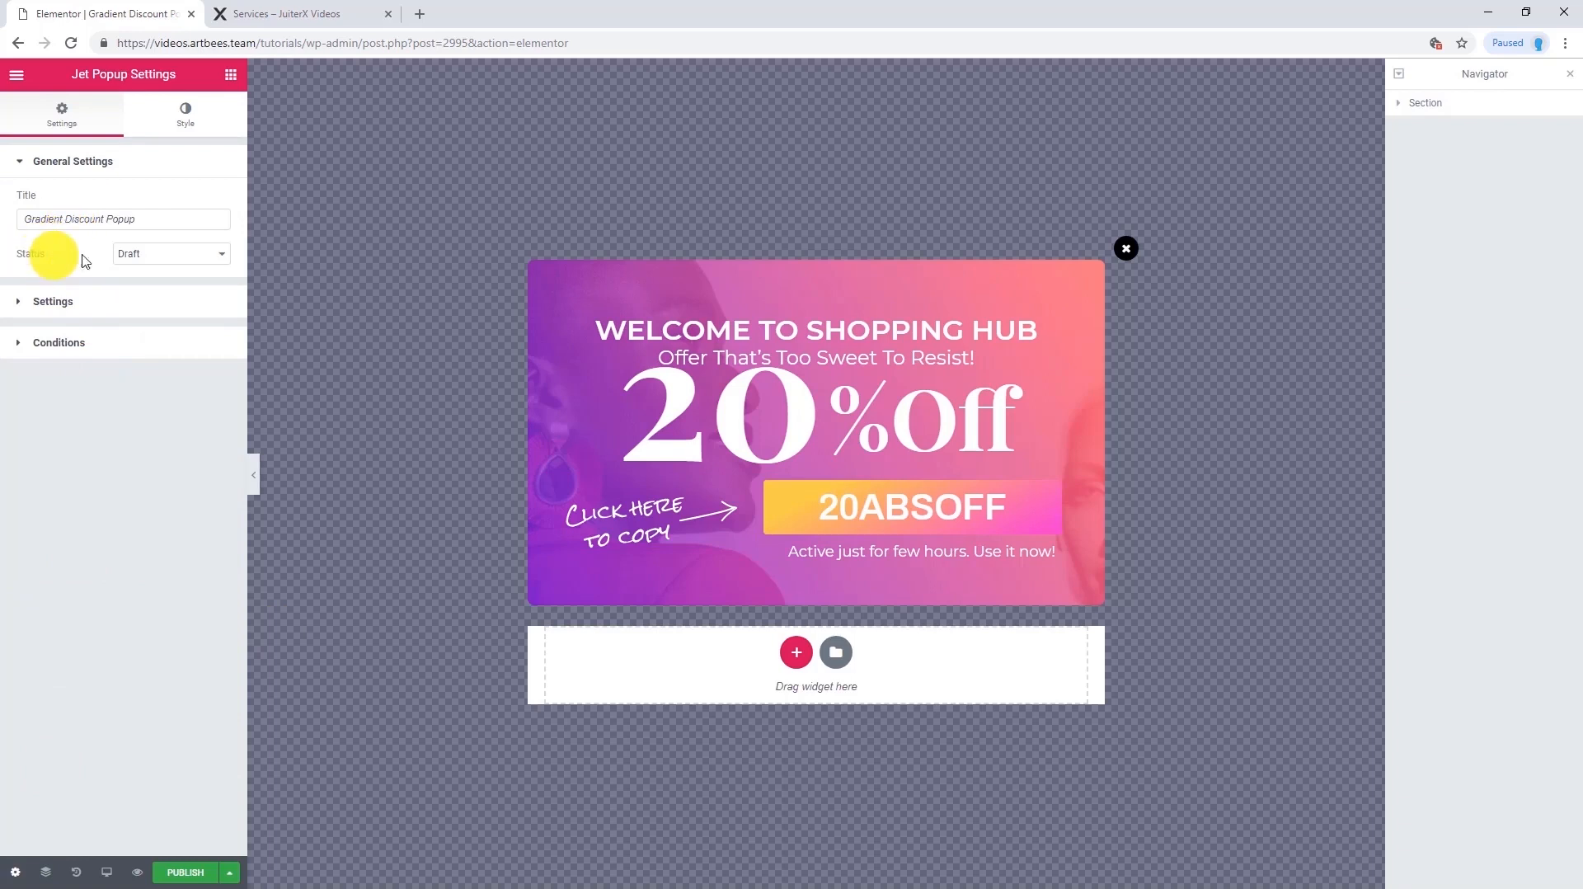
pyautogui.click(155, 254)
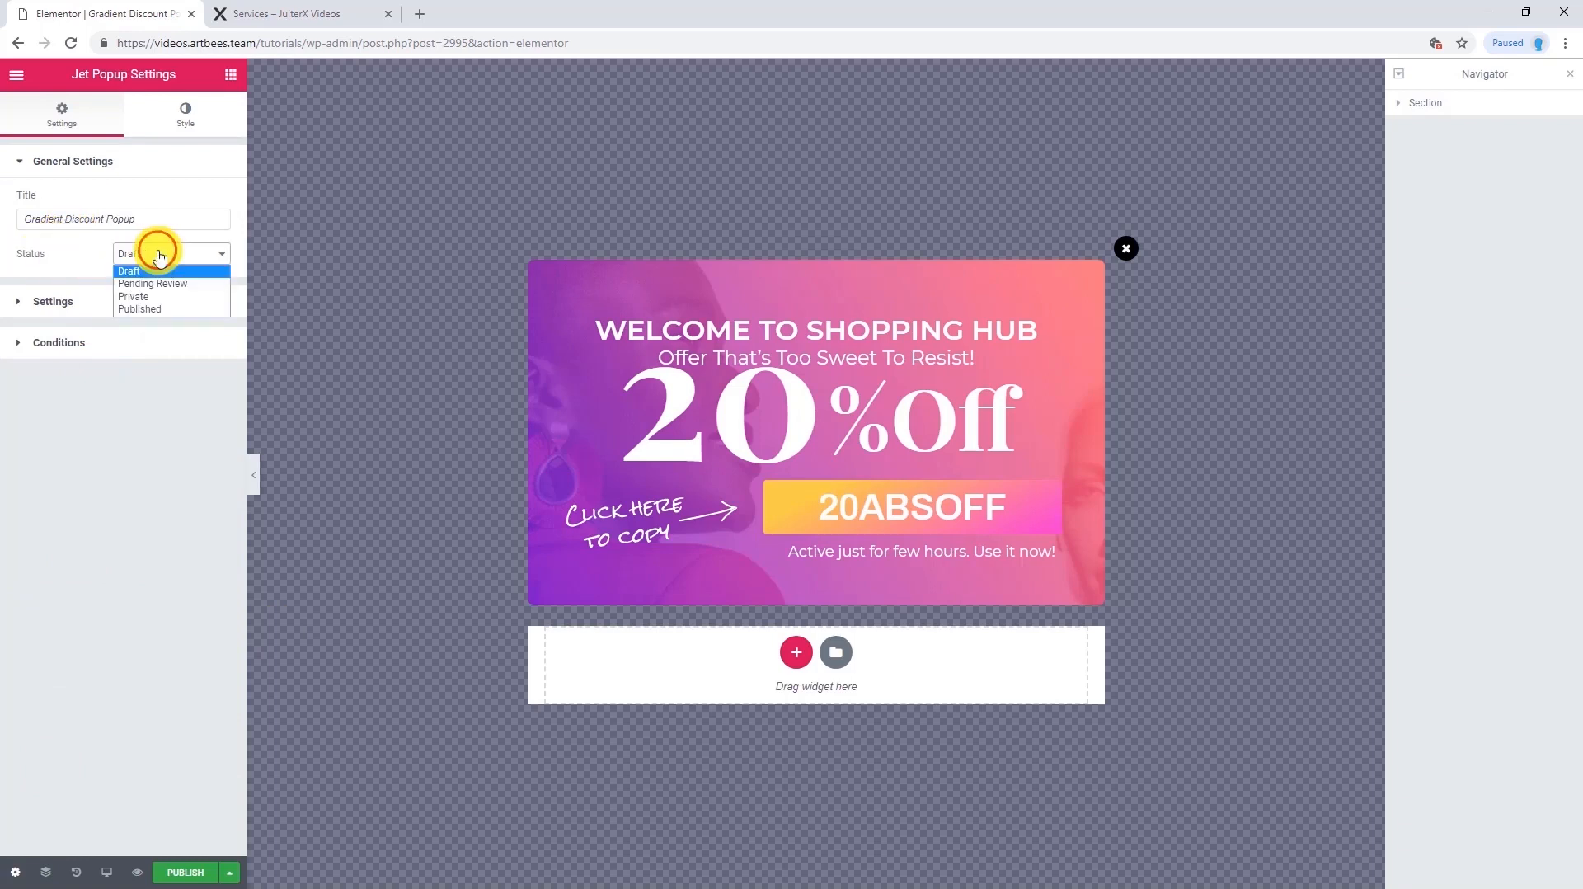
pyautogui.click(156, 309)
pyautogui.click(62, 308)
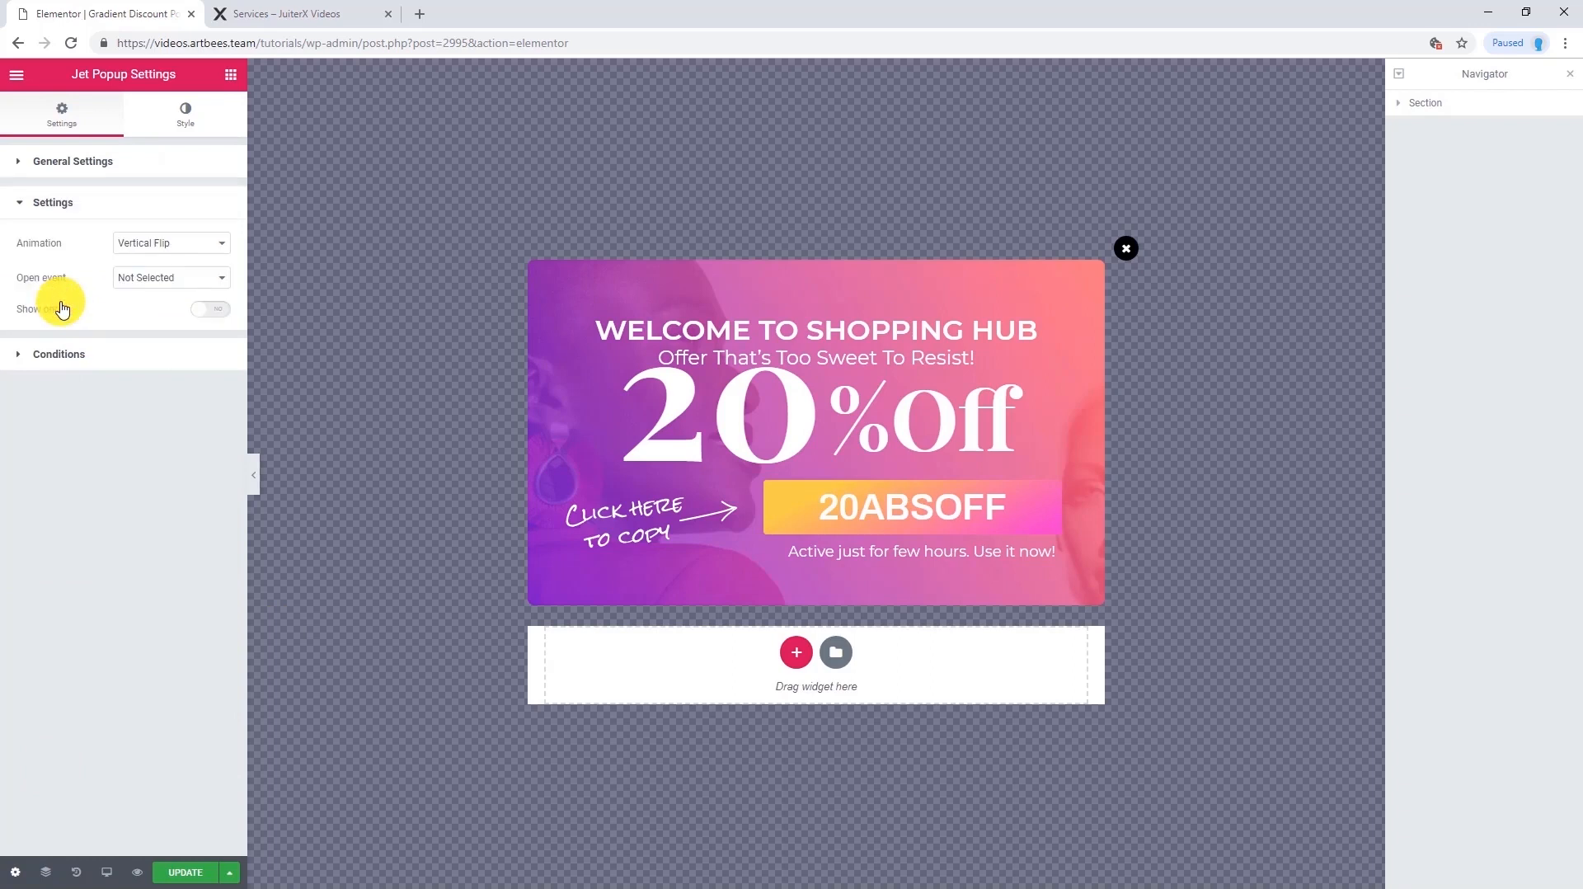
# Try the MoveUp and BounceOut animations on the popup
pyautogui.click(159, 241)
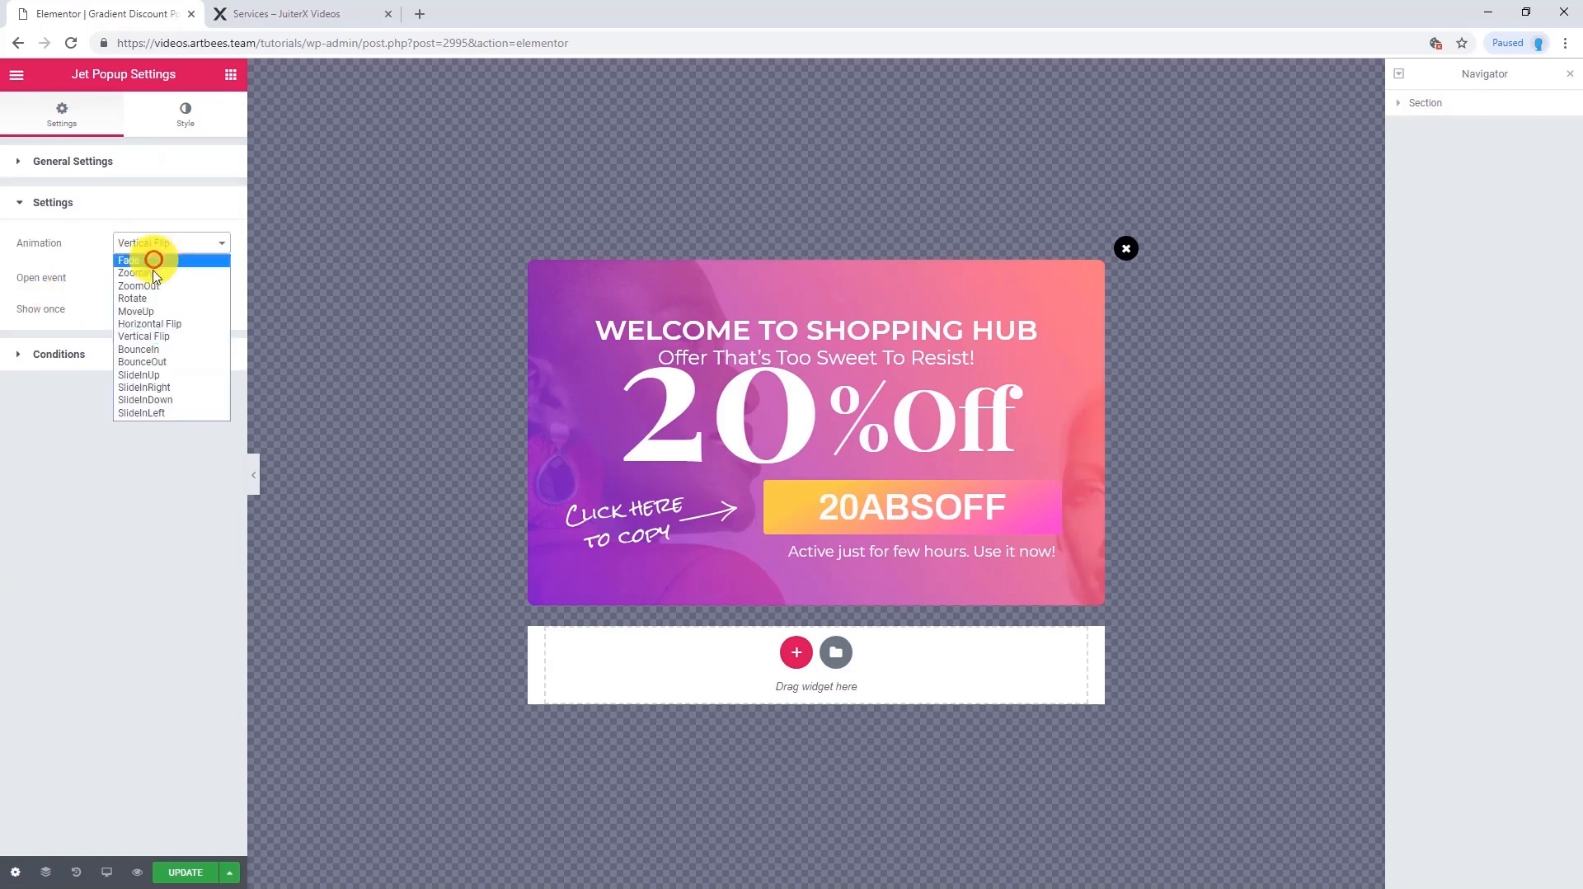
pyautogui.click(135, 311)
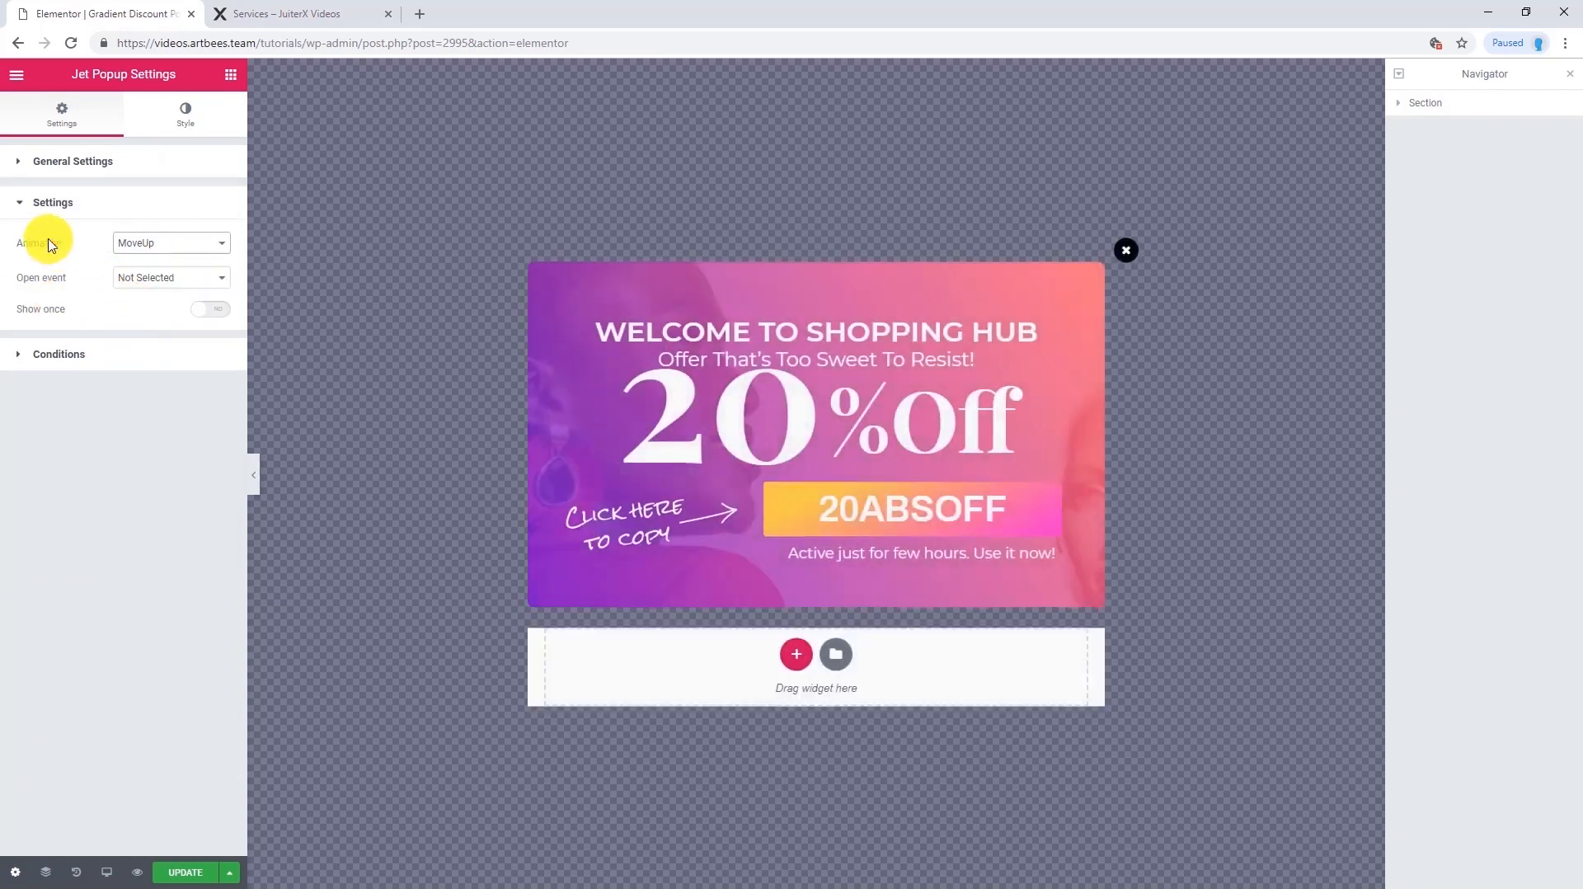
pyautogui.click(157, 242)
pyautogui.click(163, 363)
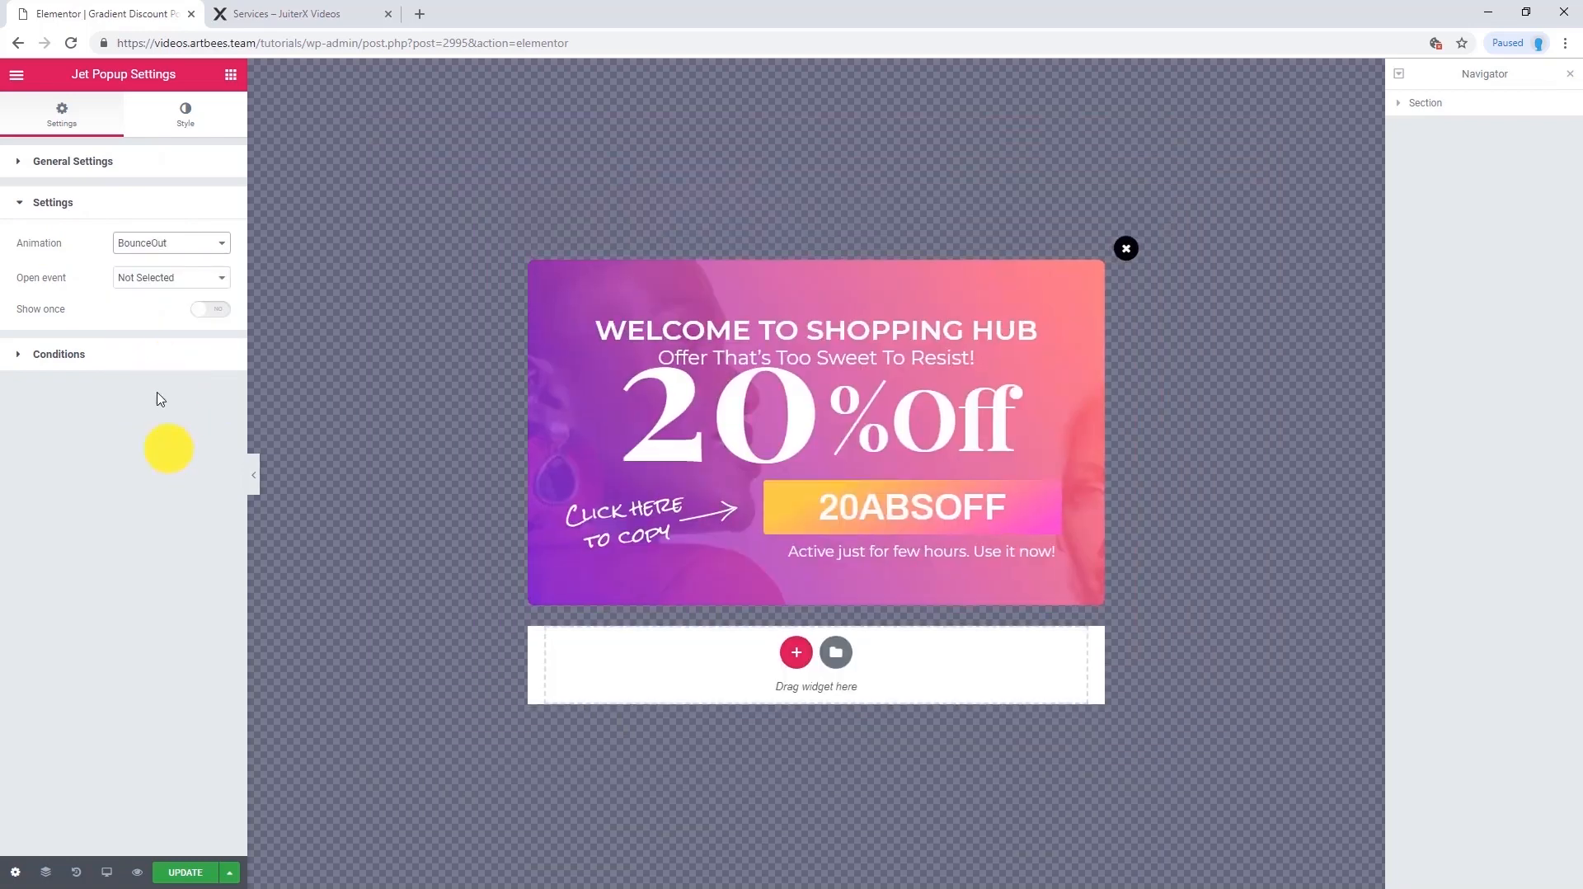
# Set the popup's animation to BounceIn and make it open on page load with an open delay of 3
pyautogui.click(159, 242)
pyautogui.click(151, 434)
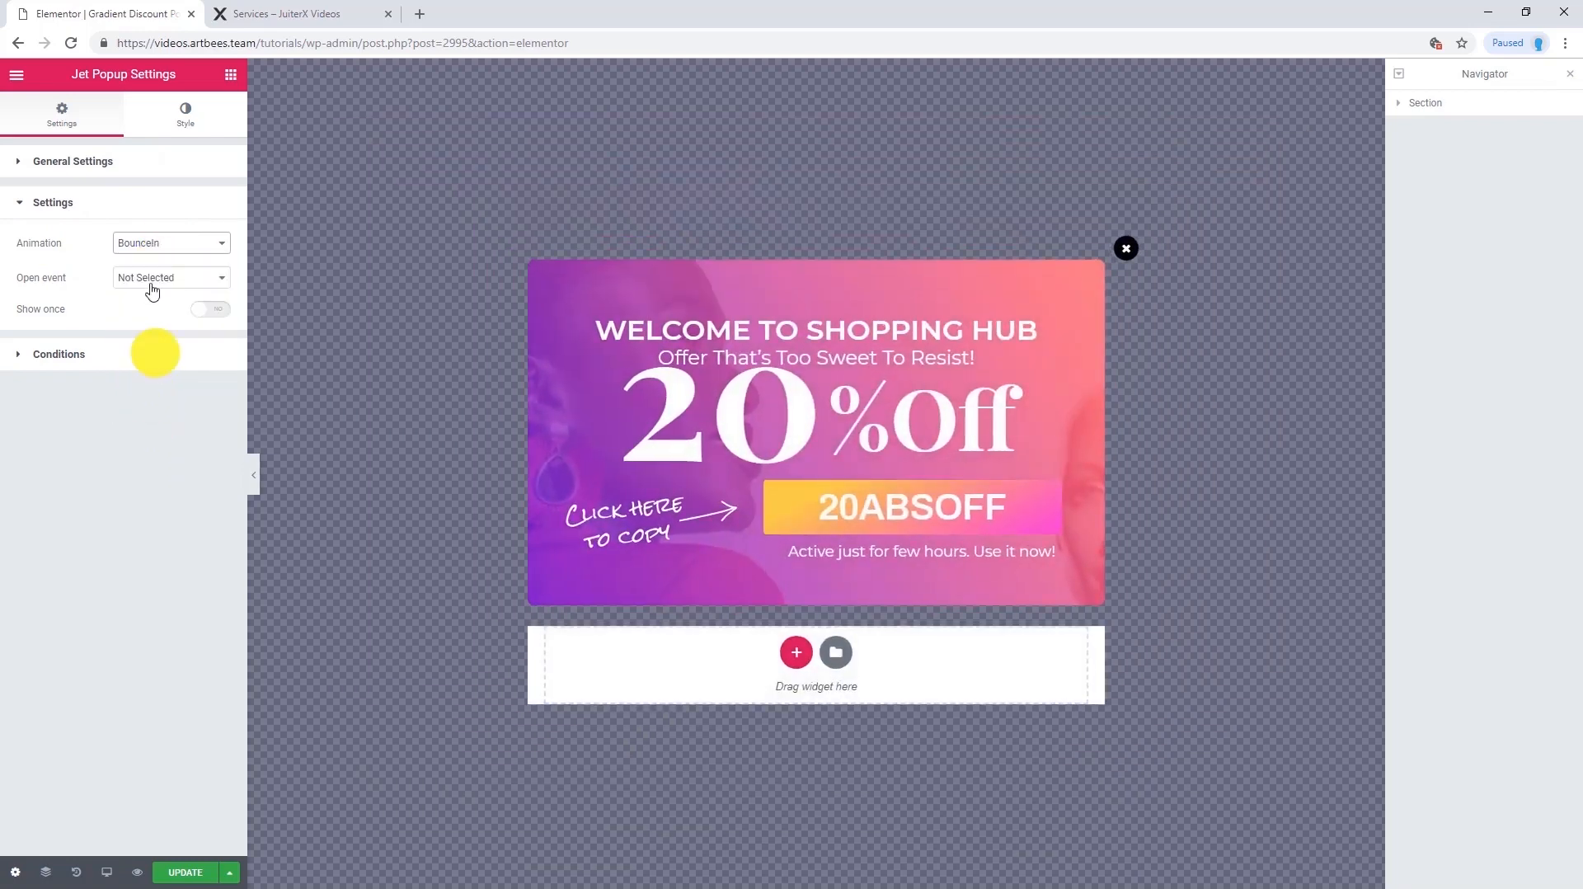
pyautogui.click(145, 277)
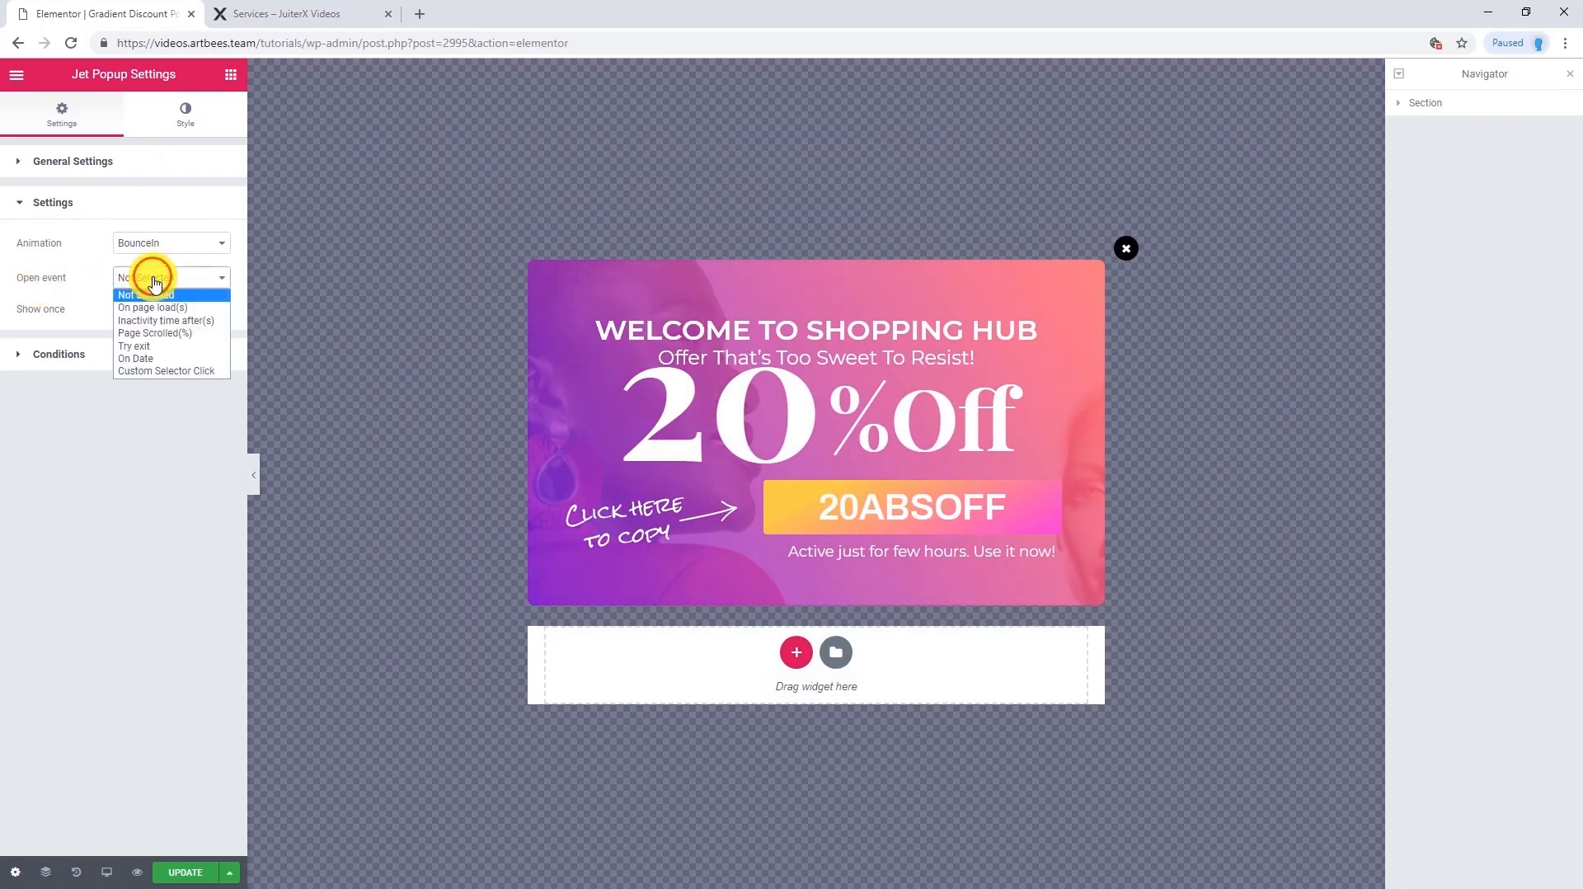
pyautogui.click(145, 308)
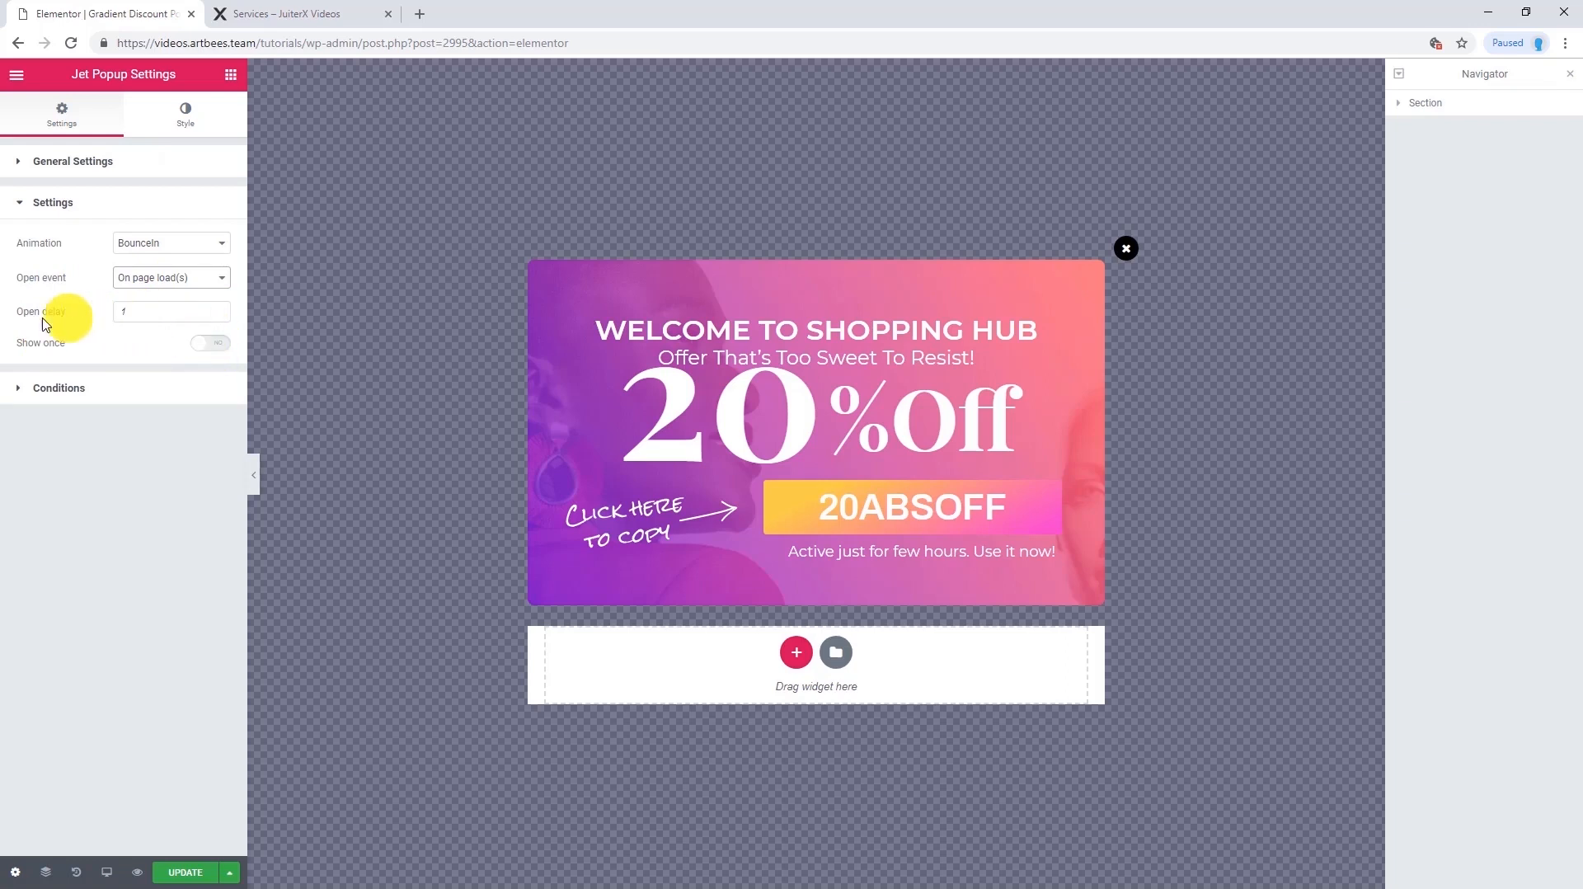
pyautogui.click(216, 308)
pyautogui.click(216, 308)
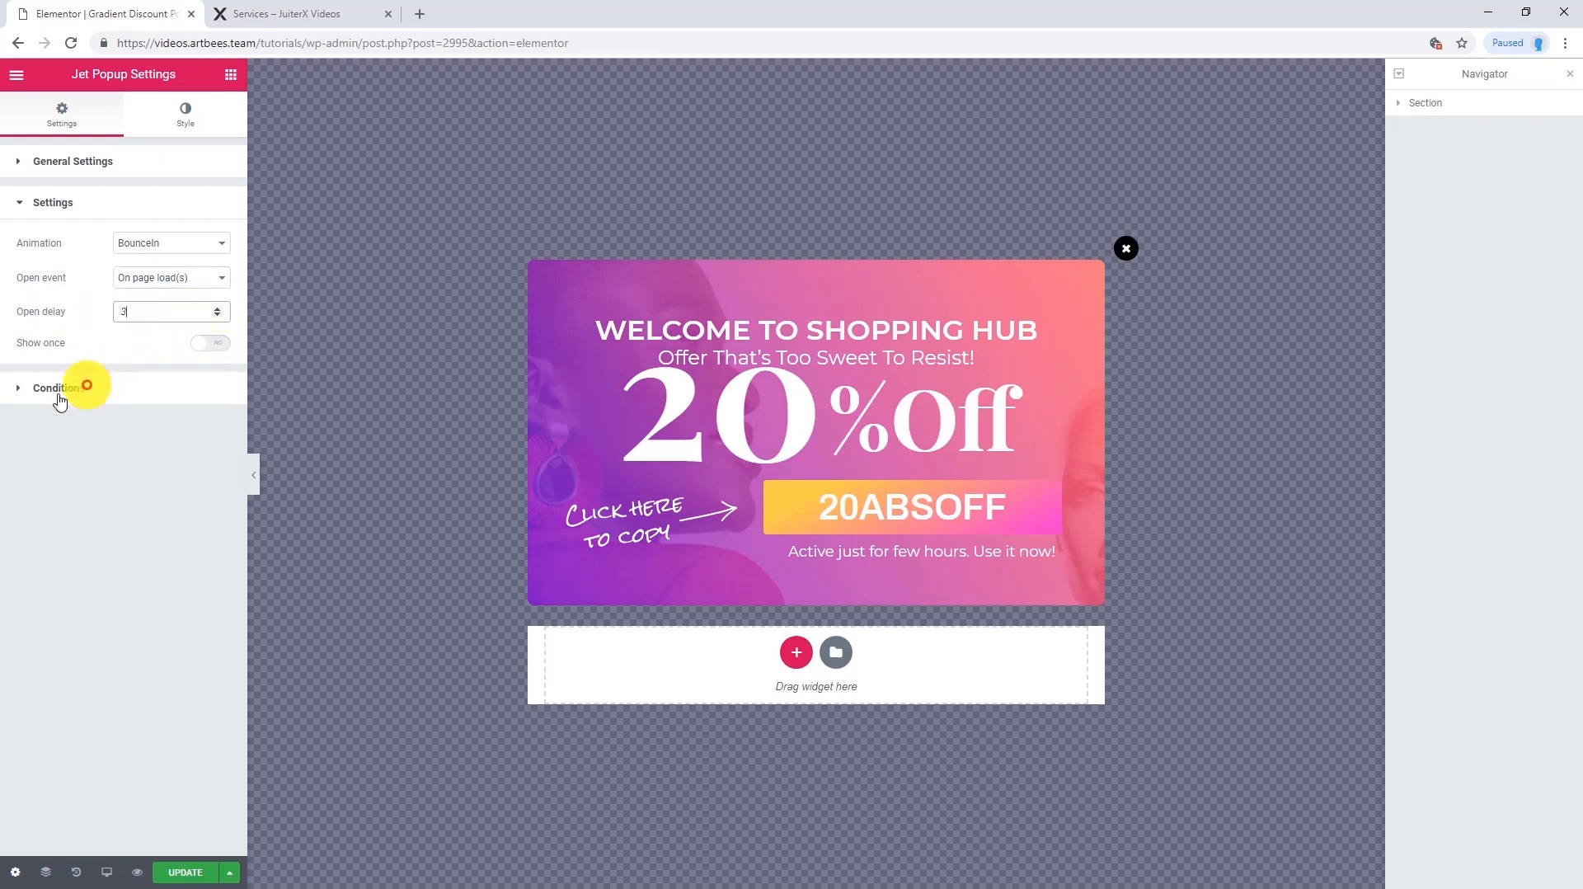
# Set the popup's general display condition to Entire Site
pyautogui.click(52, 393)
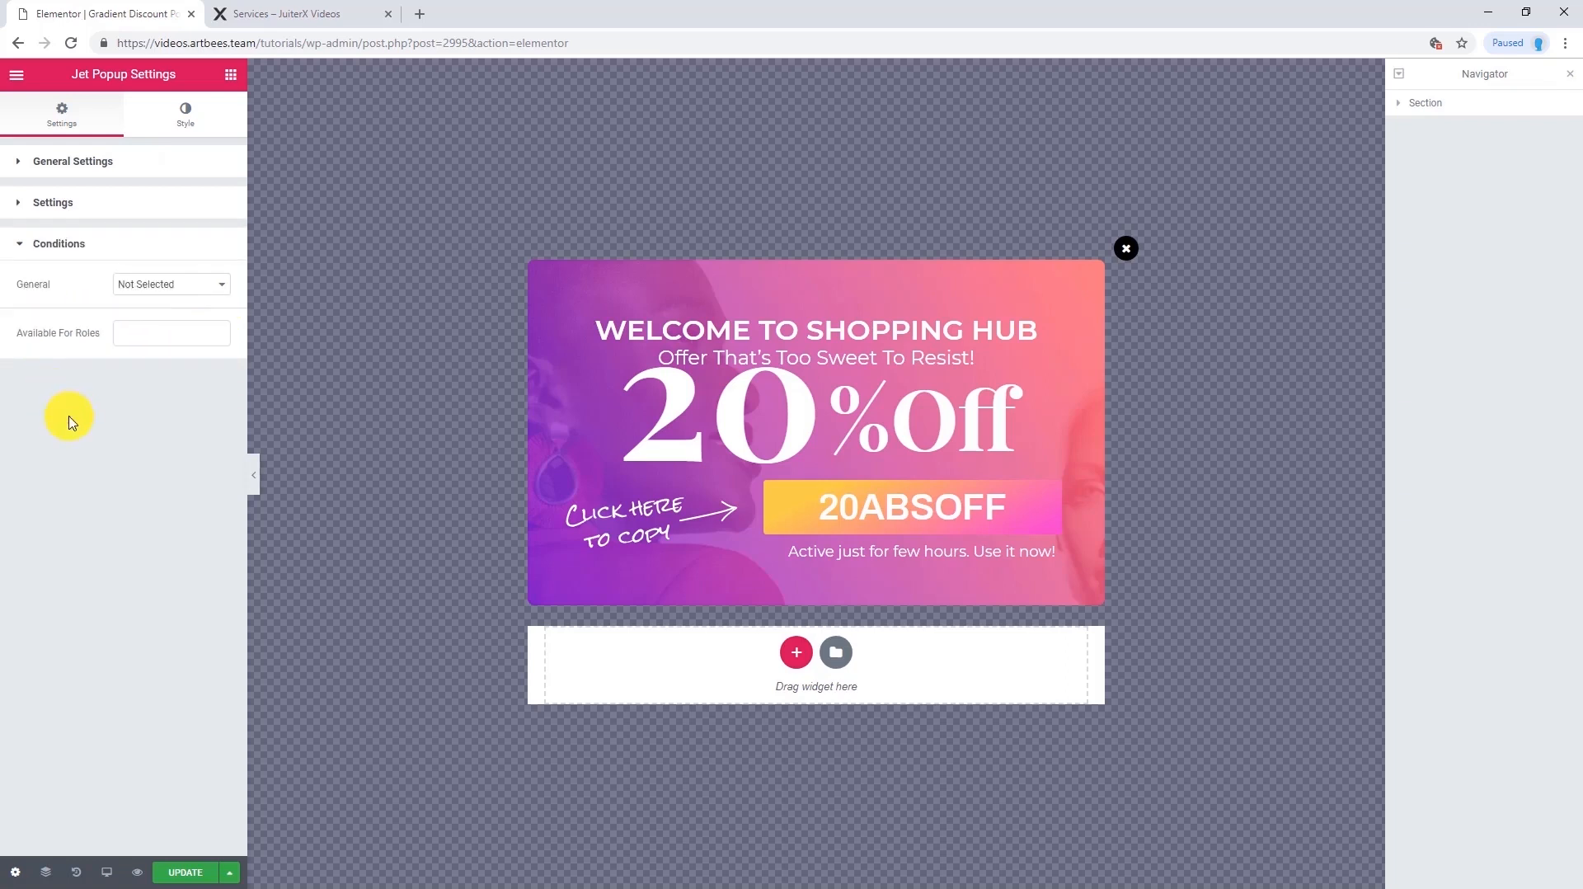
pyautogui.click(161, 285)
pyautogui.click(168, 314)
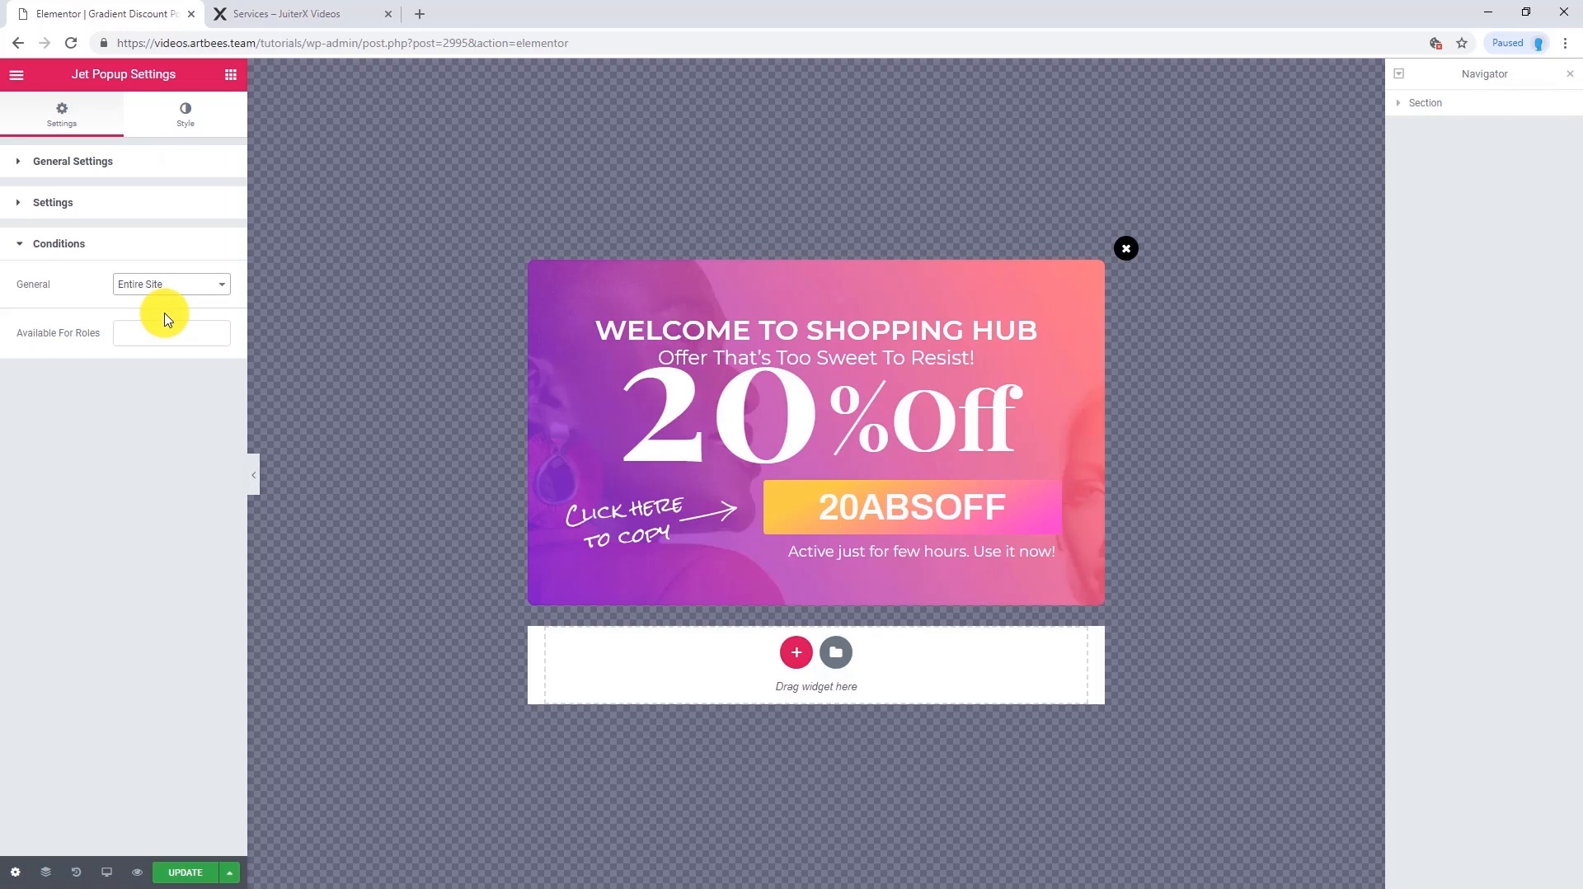
# Add a two-column Inner Section beneath the "Active just for few hours. Use it now!" text in the popup
pyautogui.click(230, 78)
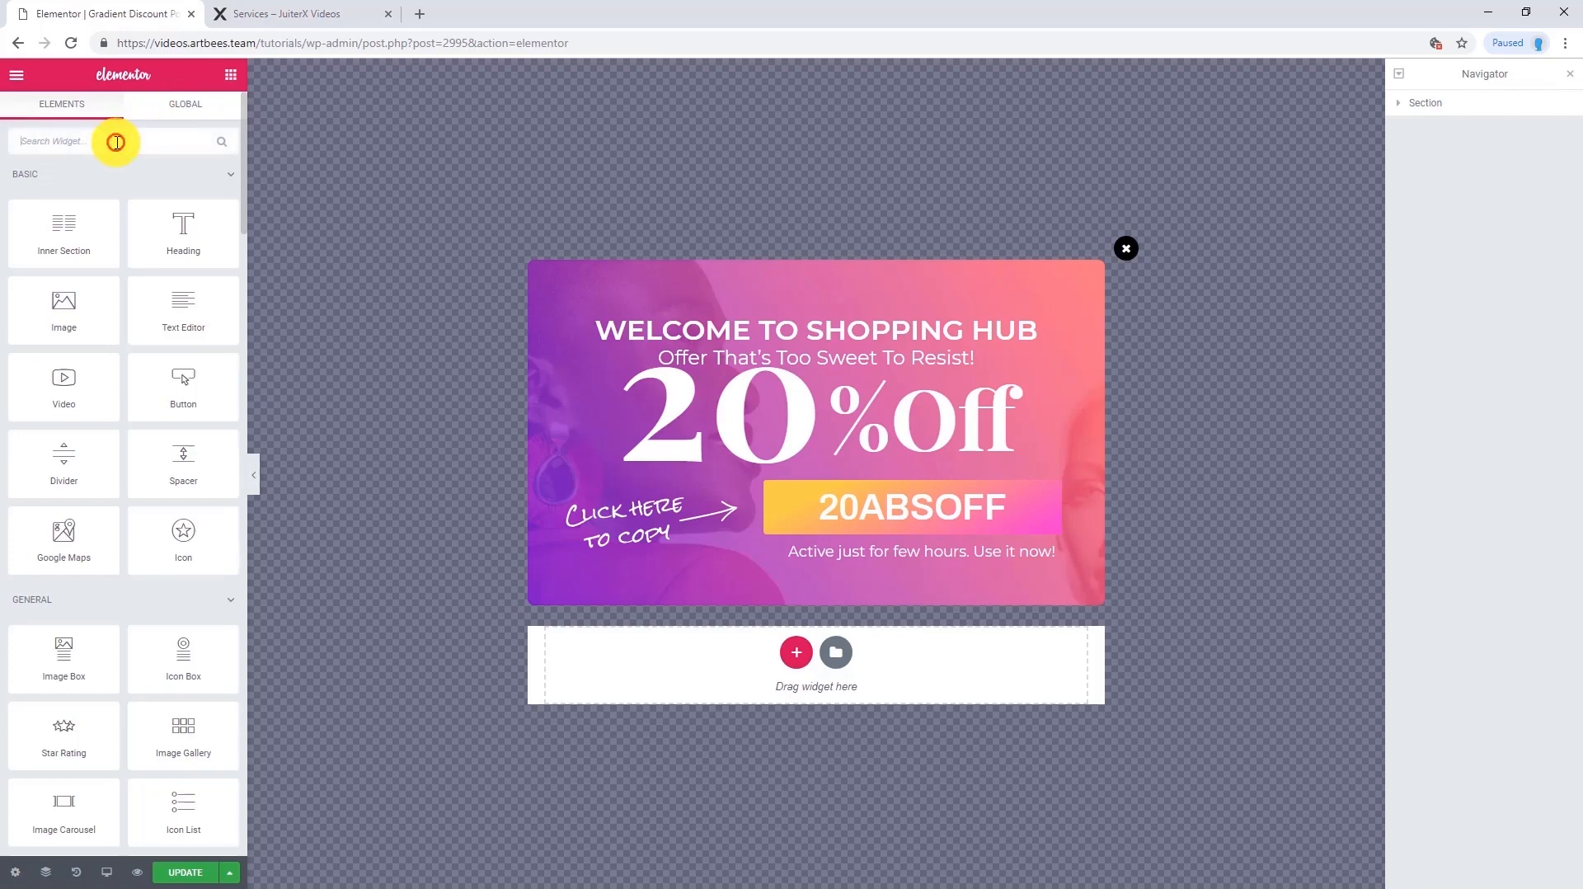
pyautogui.write('pop')
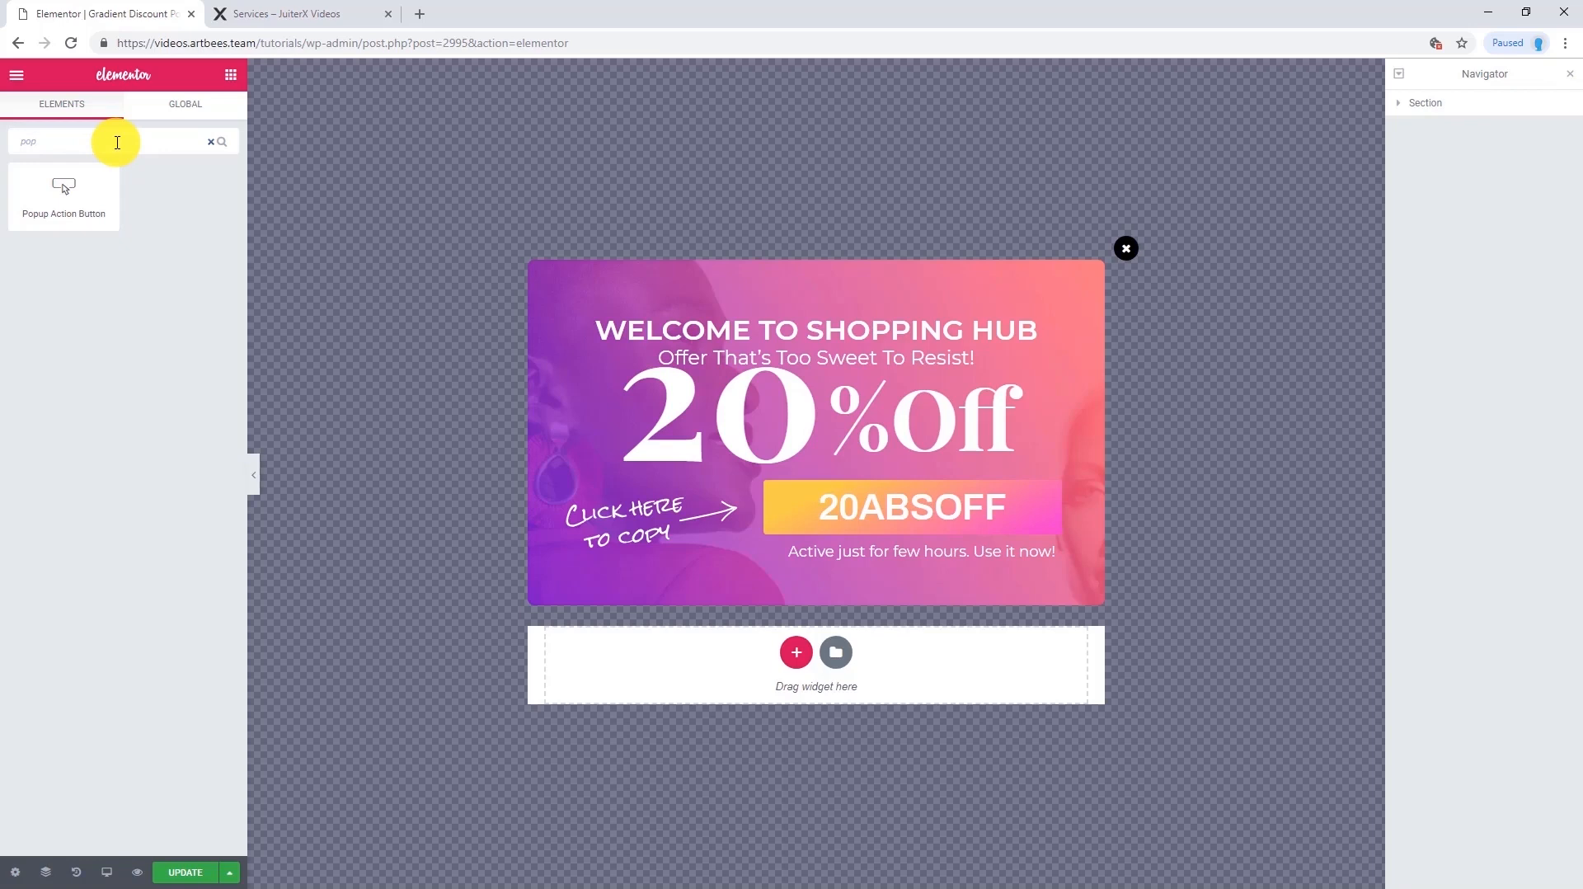
pyautogui.click(224, 73)
pyautogui.moveTo(65, 231); pyautogui.dragTo(363, 251)
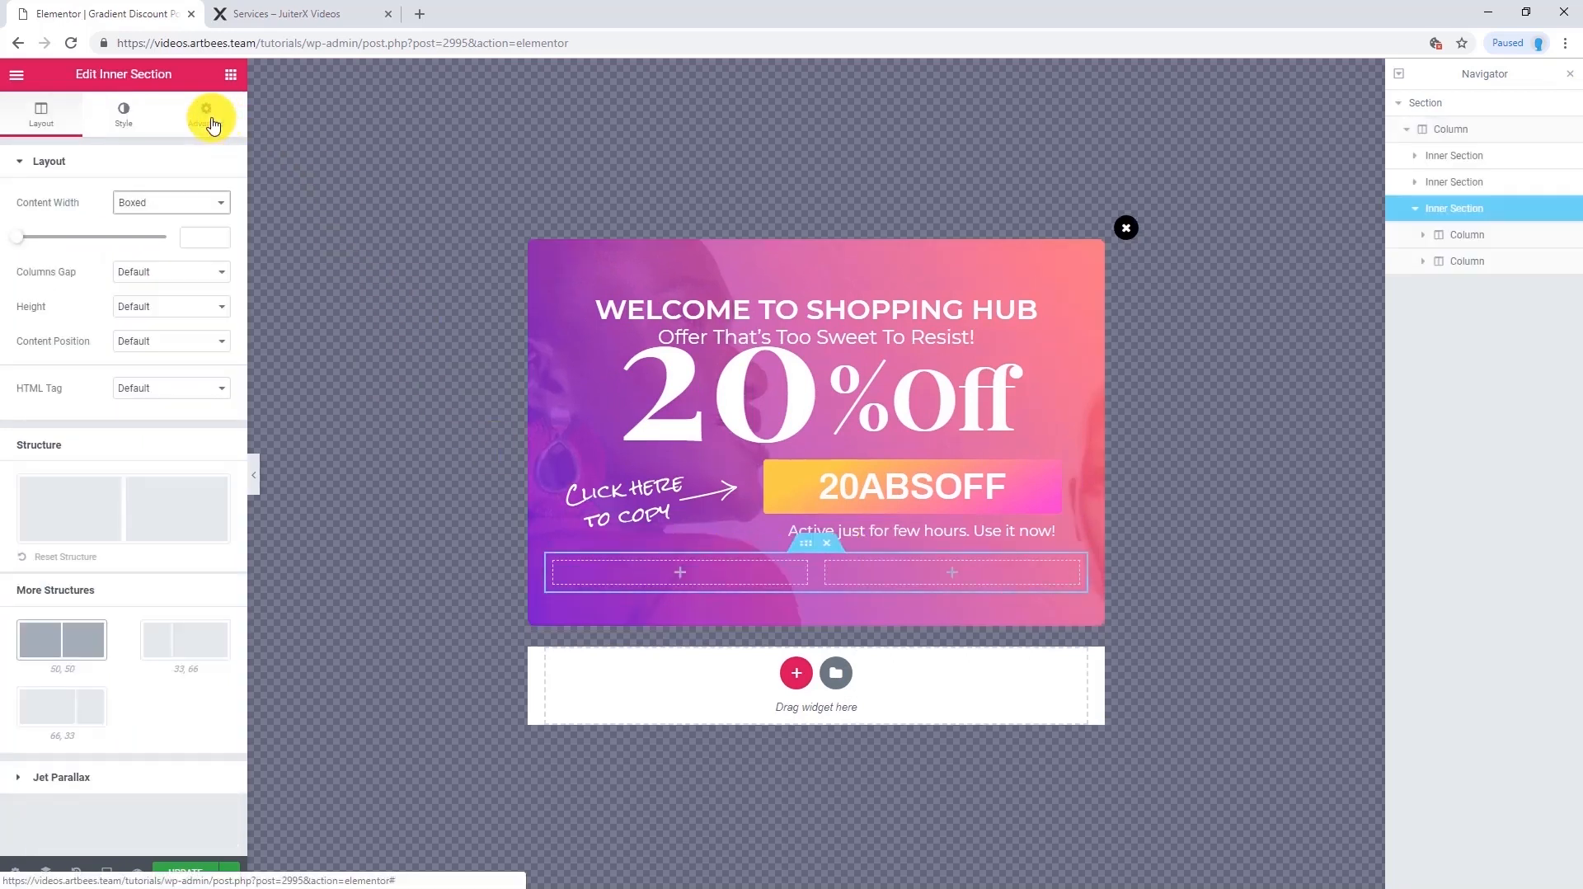
# Add a Popup Action Button to the first column of the new inner section and set its text to "Yes!"
pyautogui.click(231, 80)
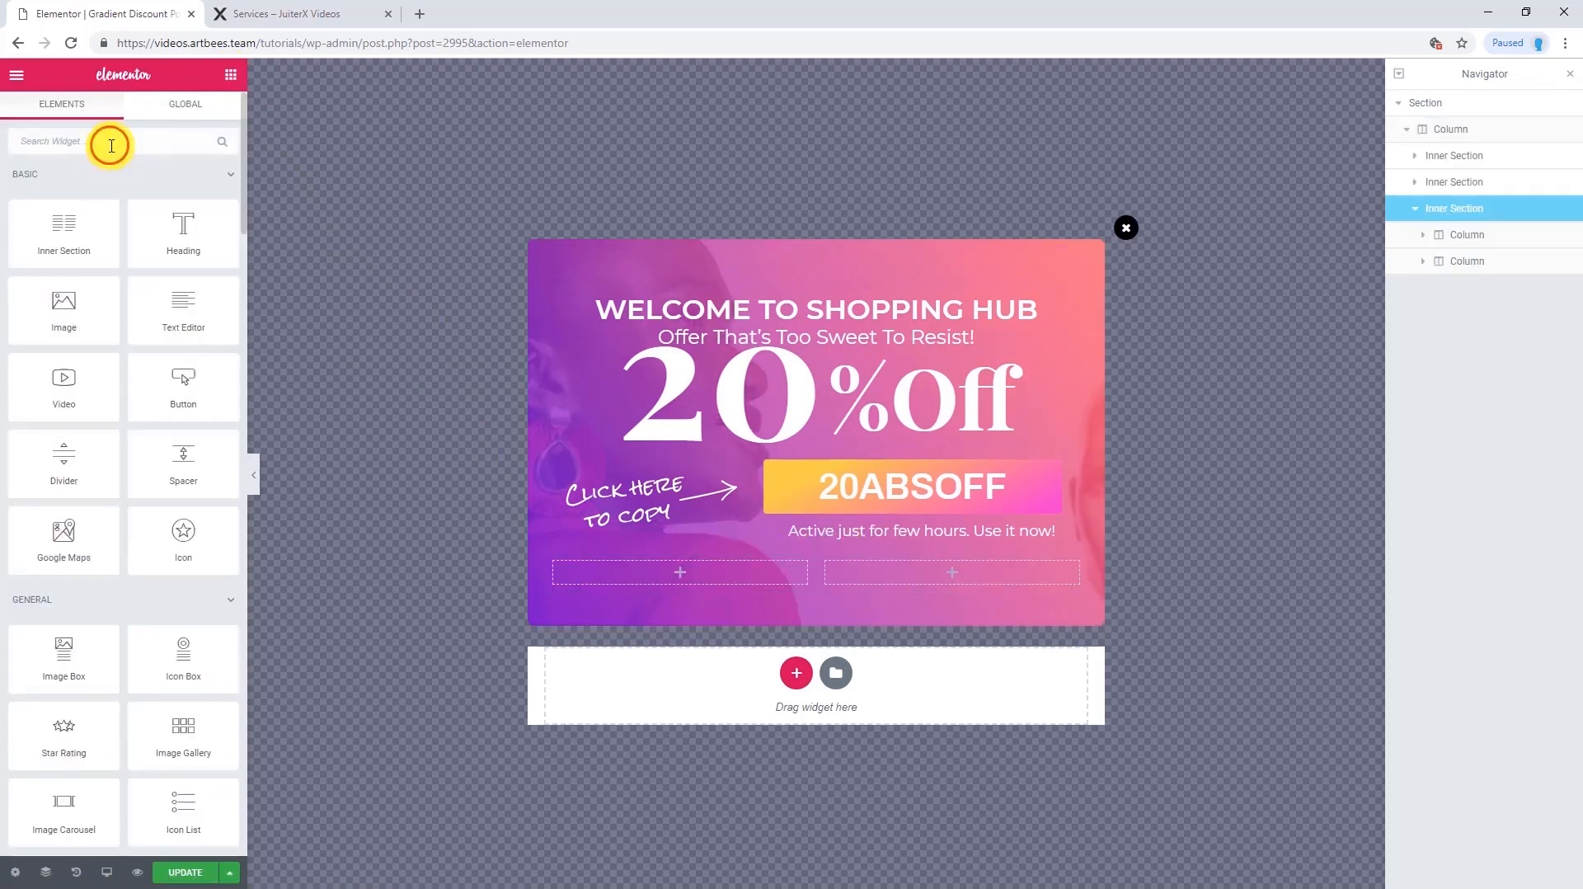
pyautogui.write('pop')
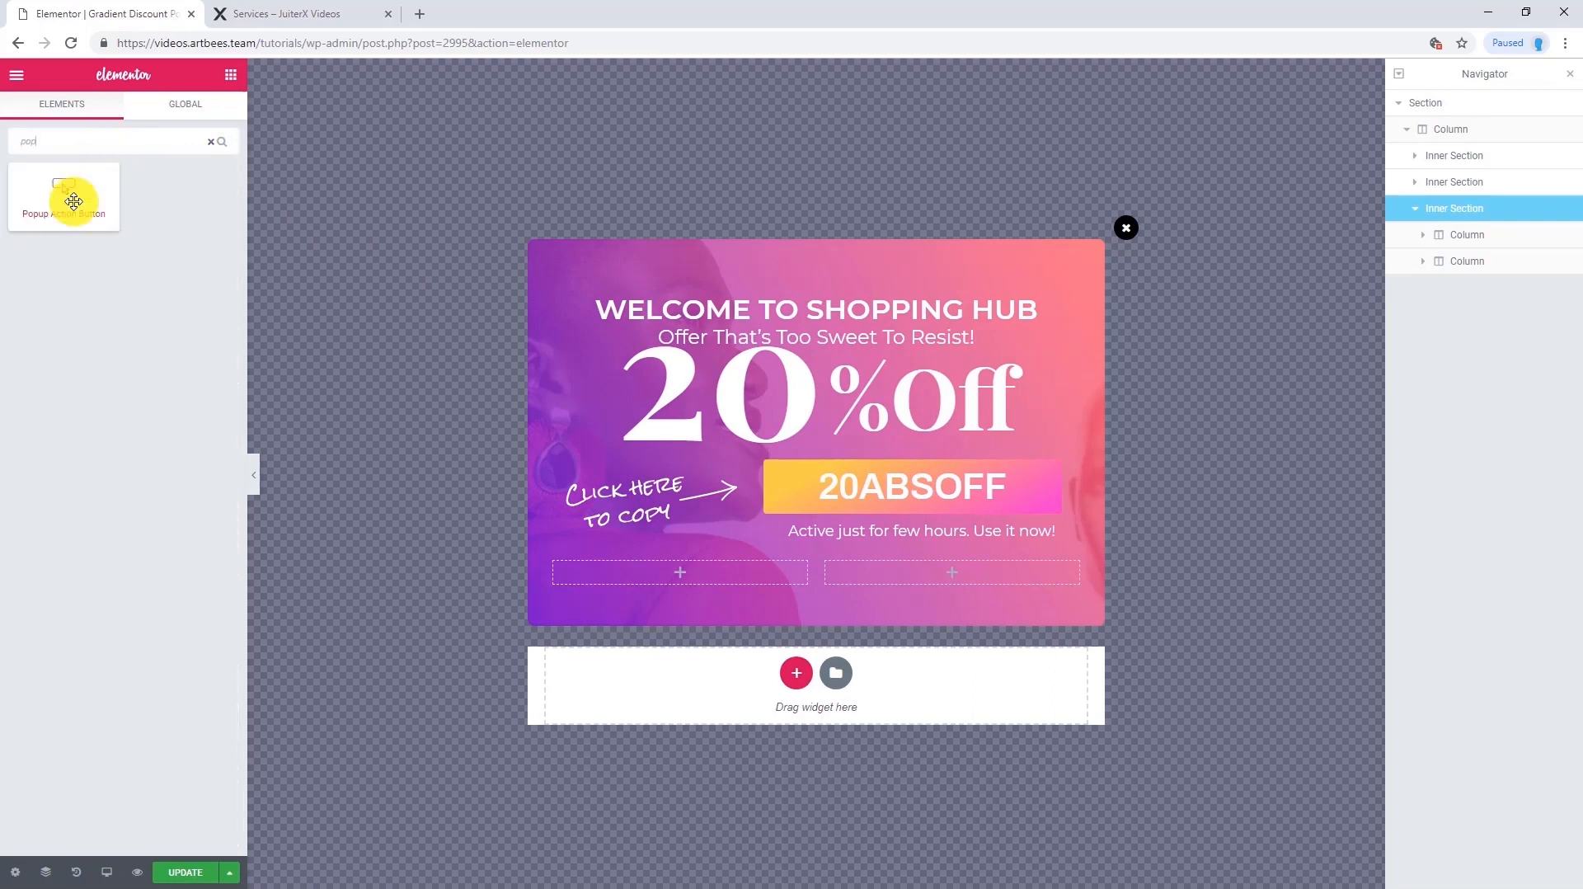
pyautogui.moveTo(69, 198); pyautogui.dragTo(672, 574)
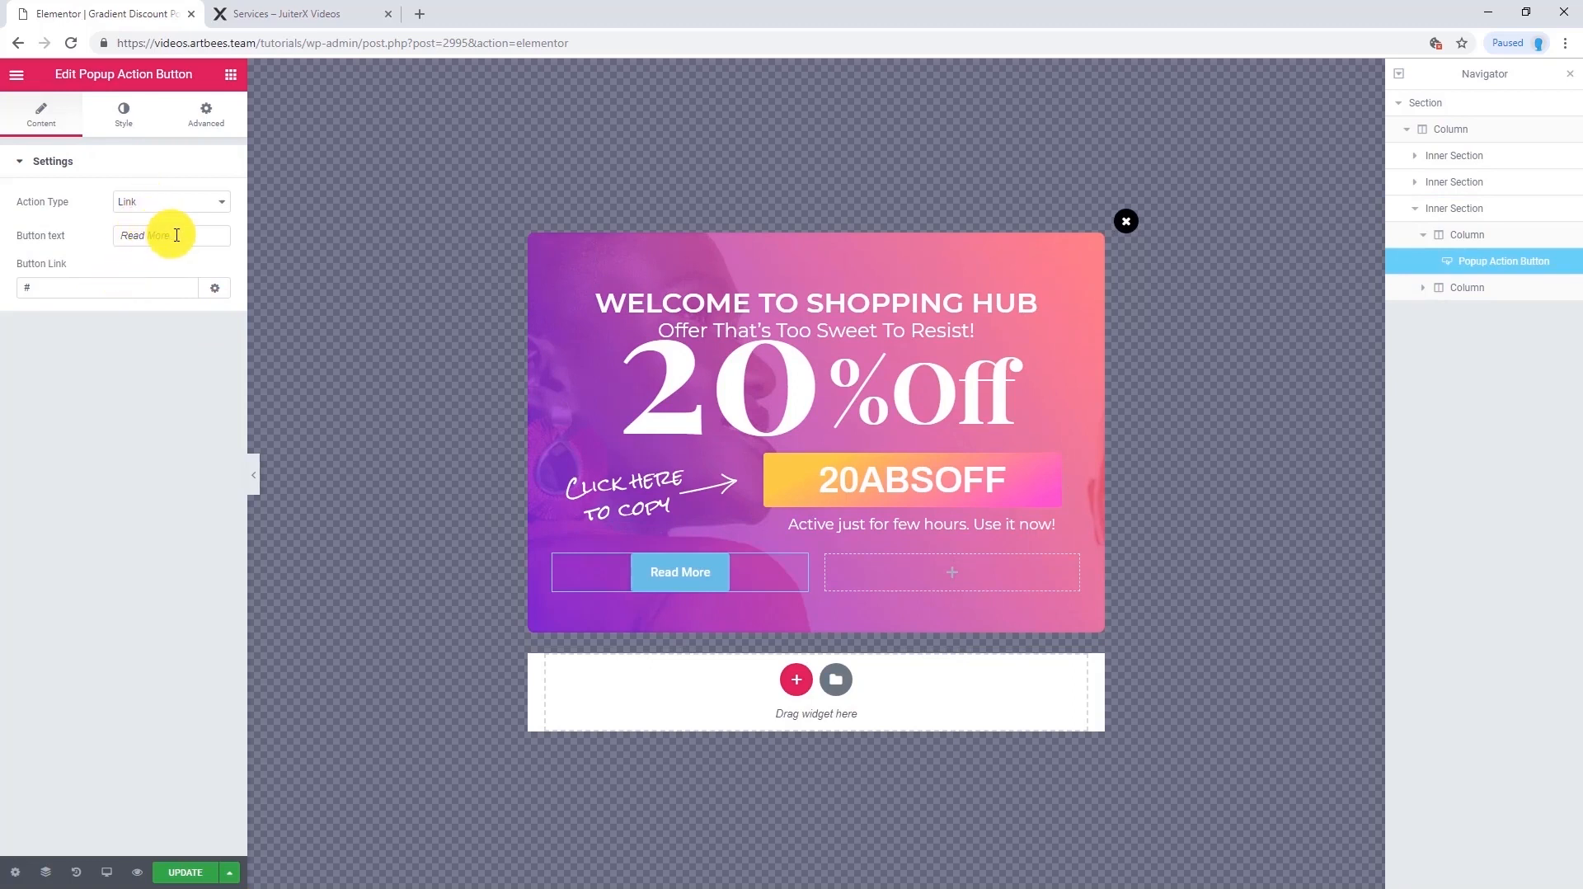
pyautogui.moveTo(165, 235); pyautogui.dragTo(98, 240)
pyautogui.write('Yes!')
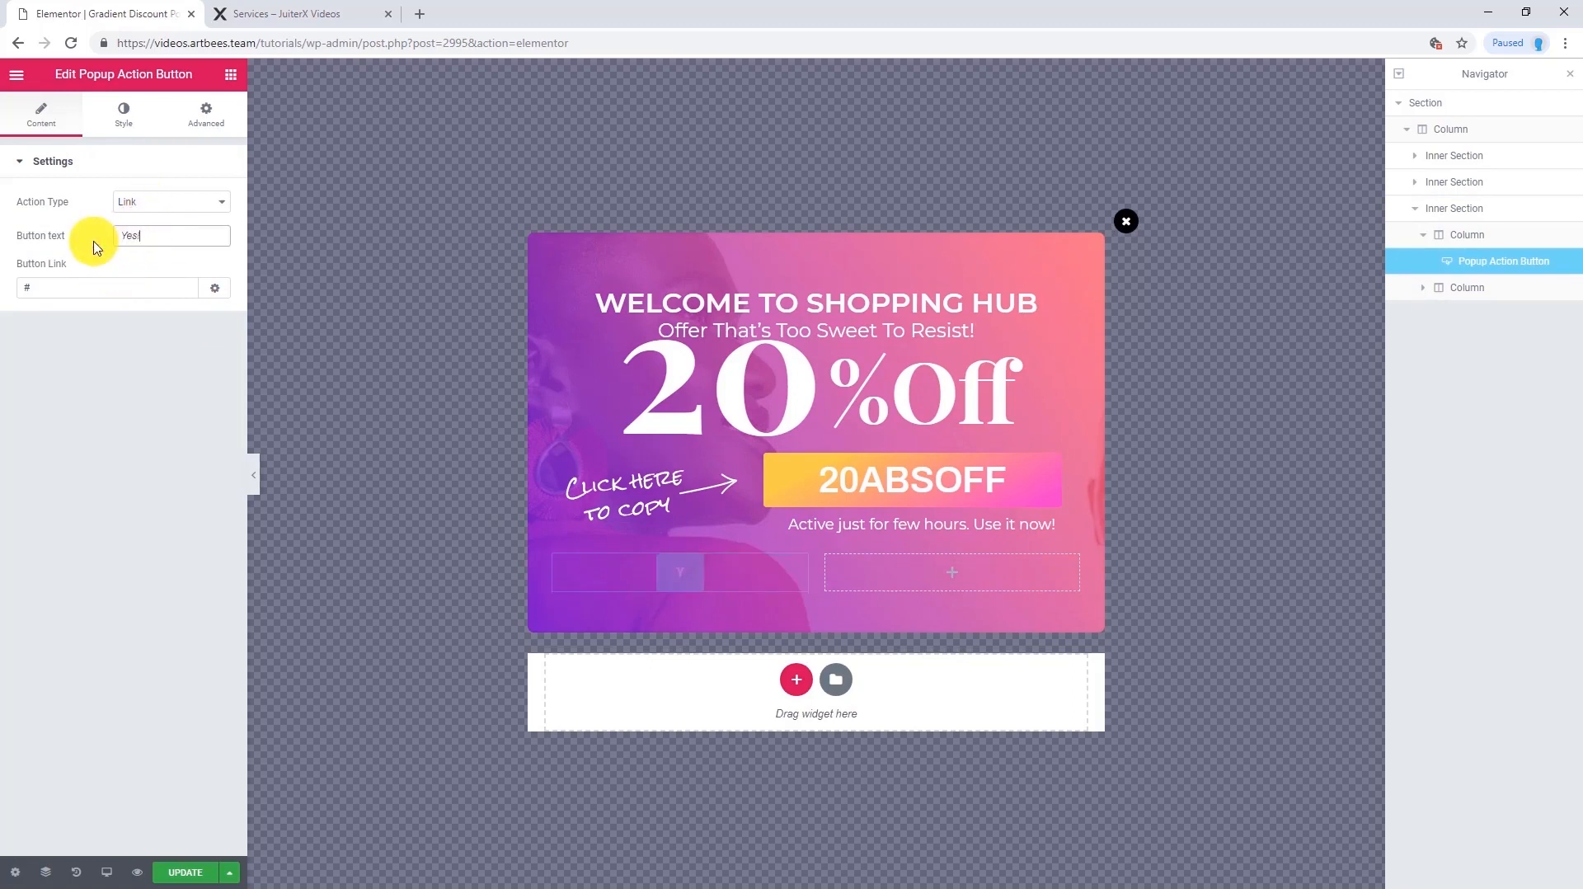
pyautogui.click(16, 289)
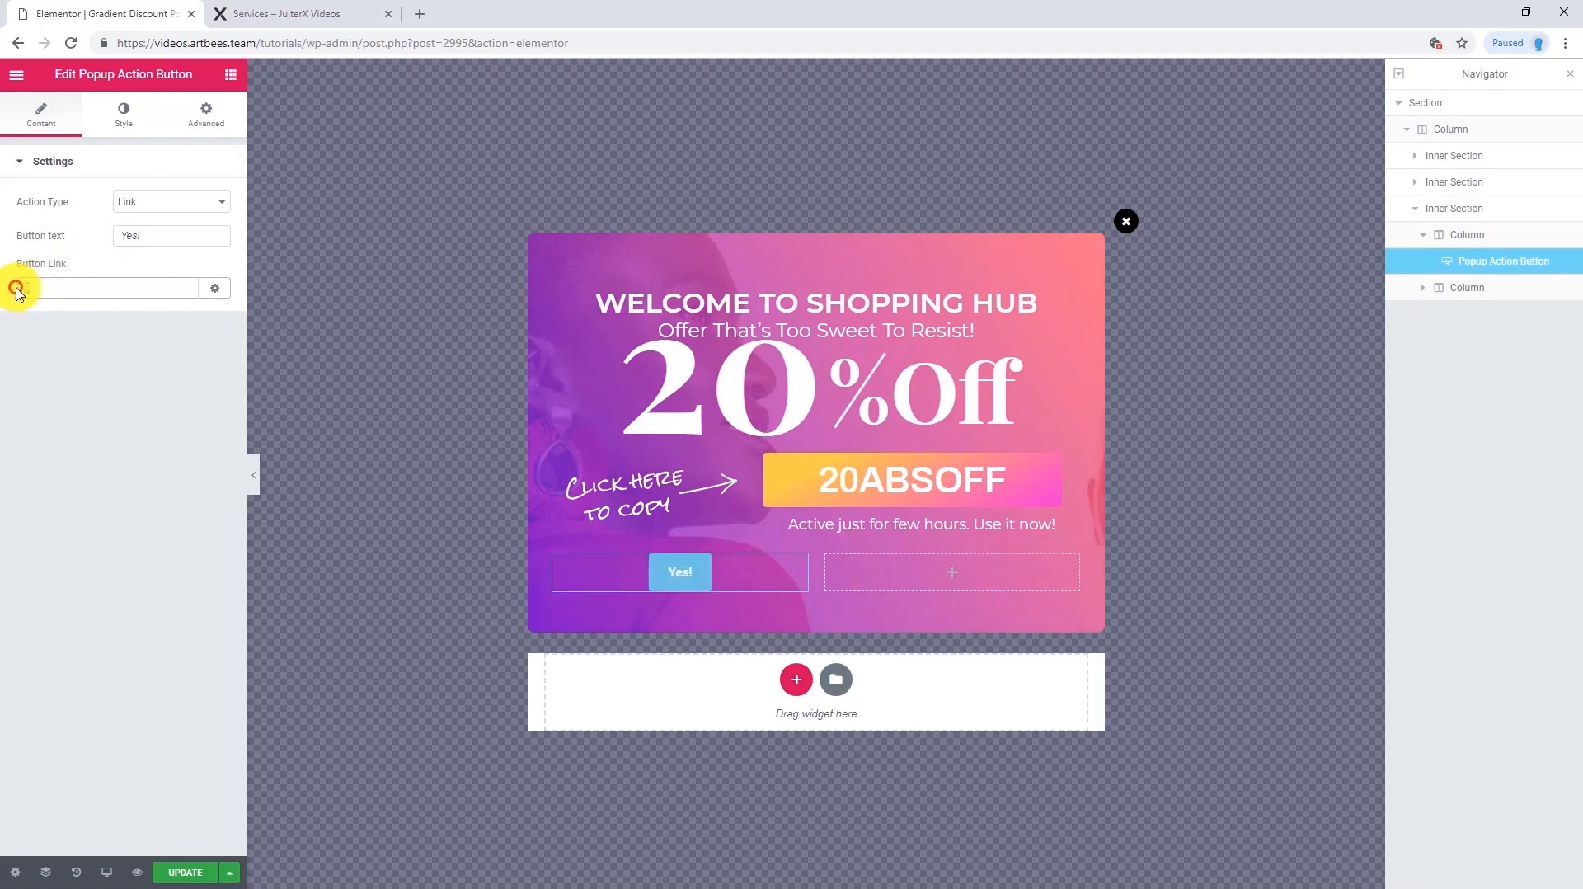
pyautogui.write('https://demos.artbees.net/jupiterx/')
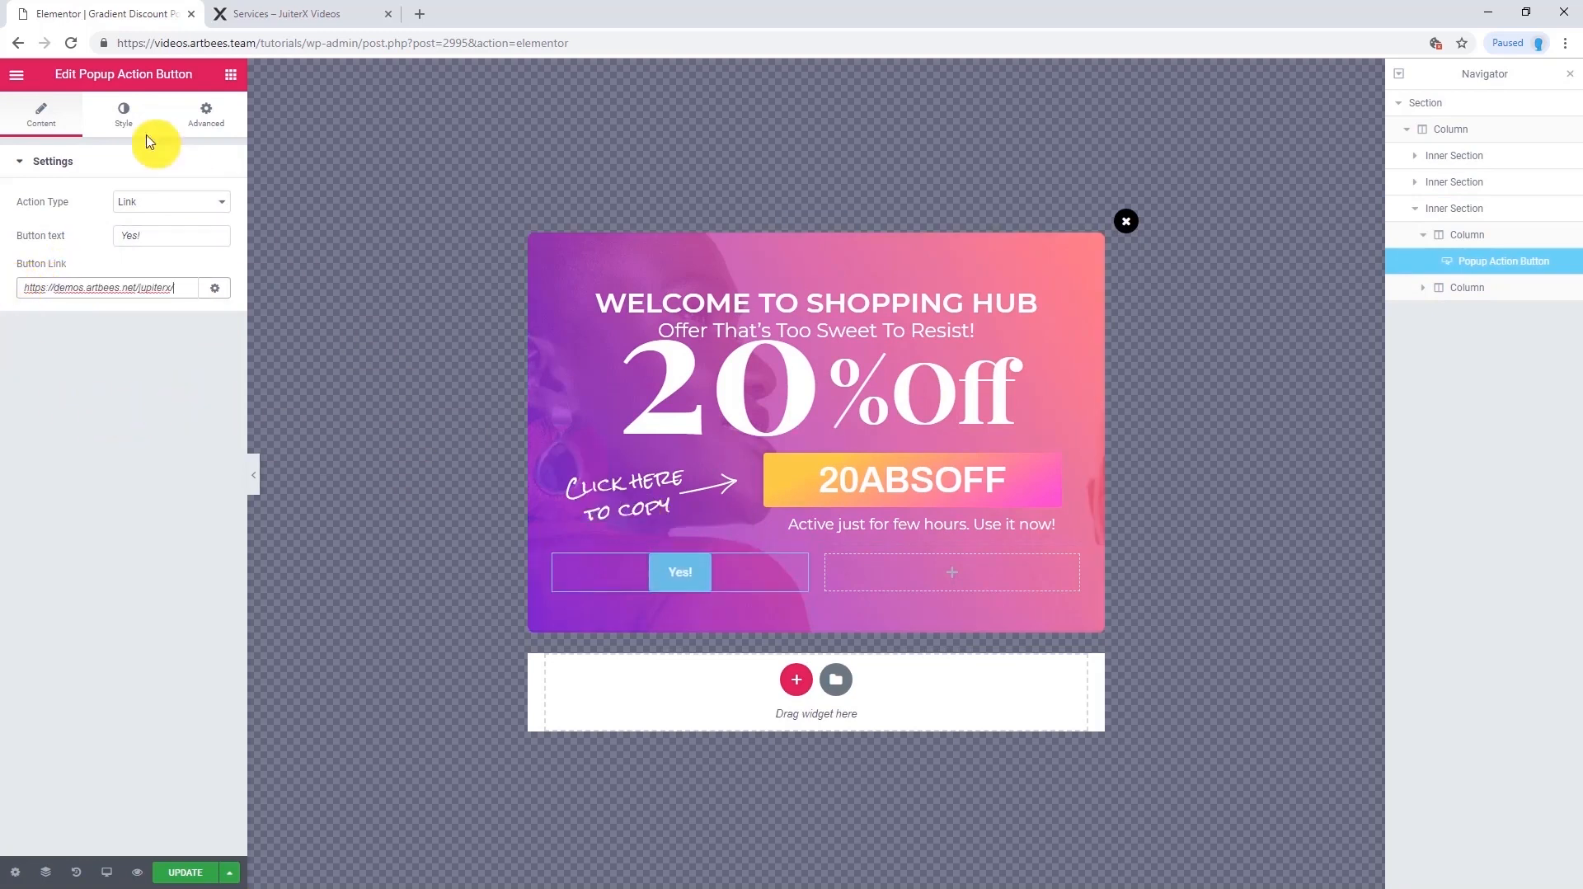
pyautogui.click(120, 118)
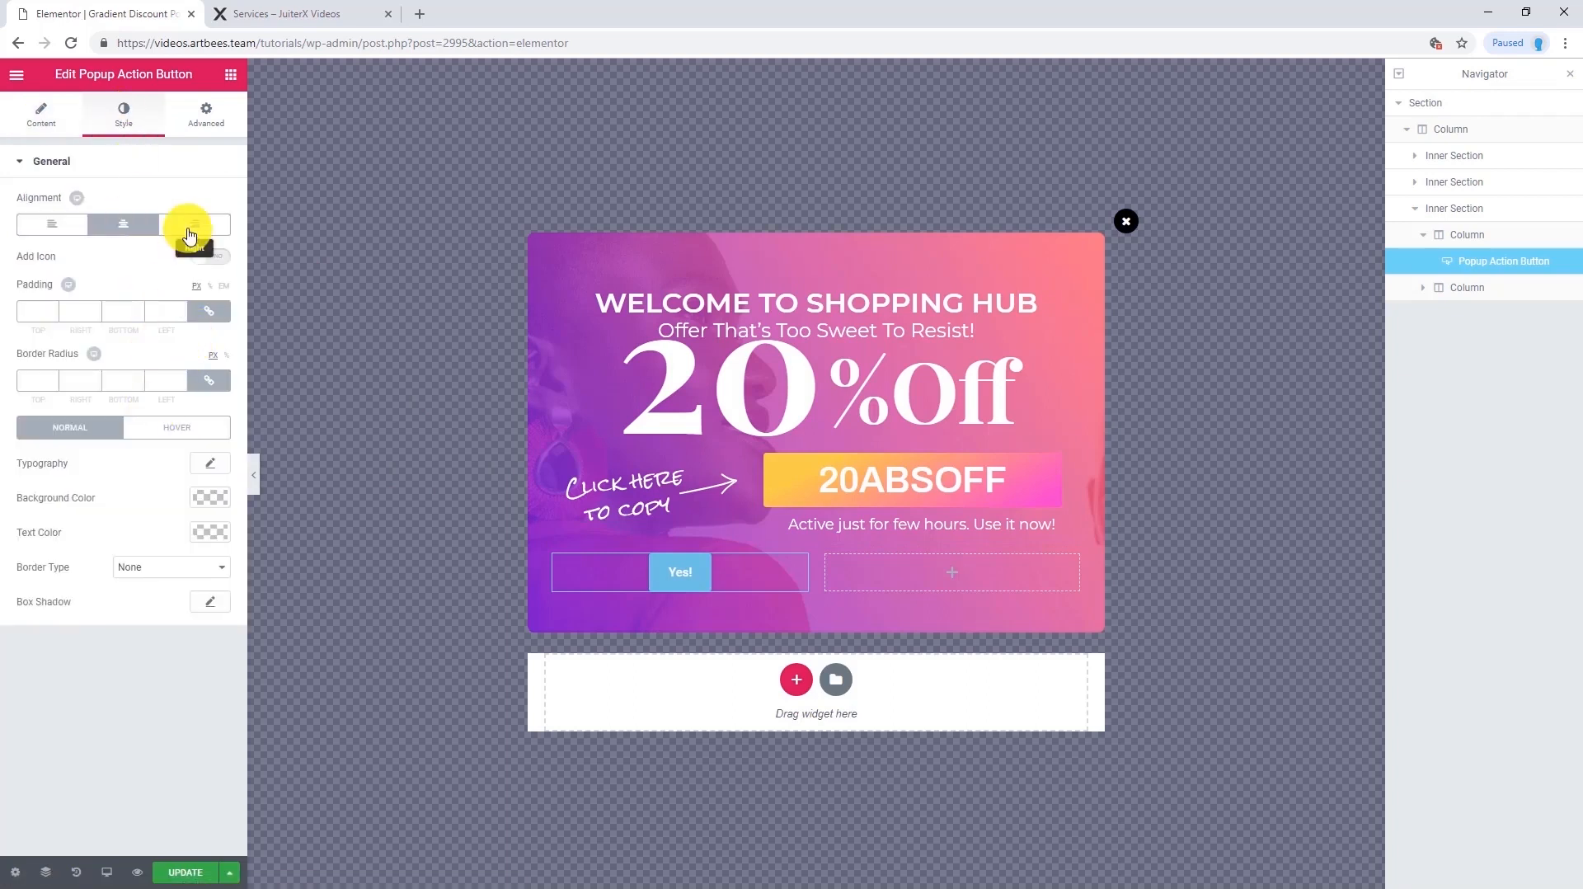
pyautogui.click(188, 230)
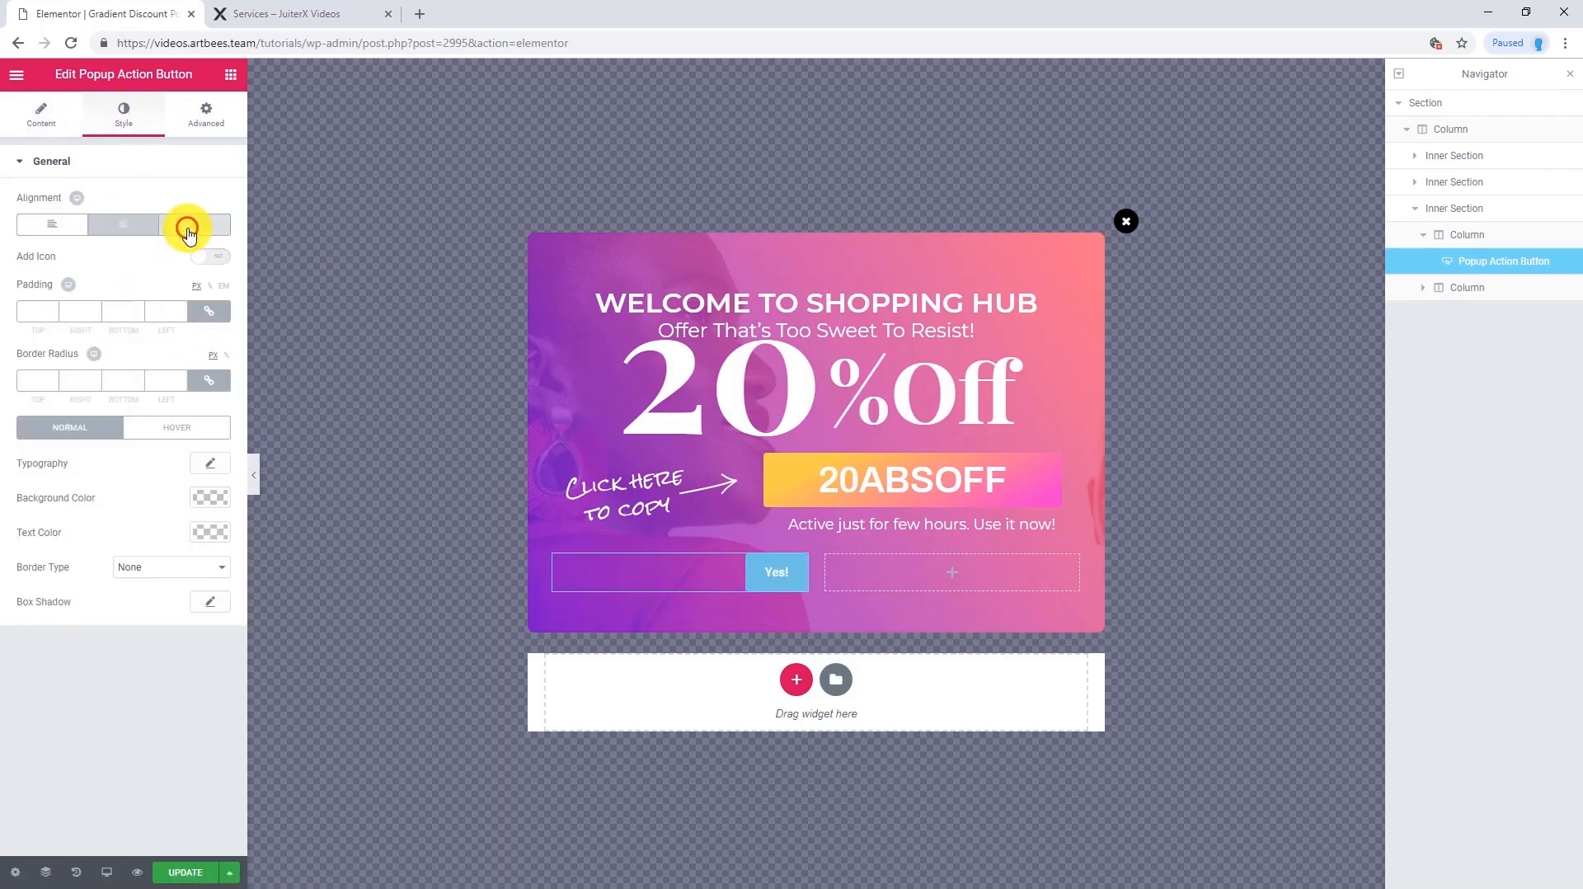
# Add another Popup Action Button to the empty second column of the inner section
pyautogui.click(221, 82)
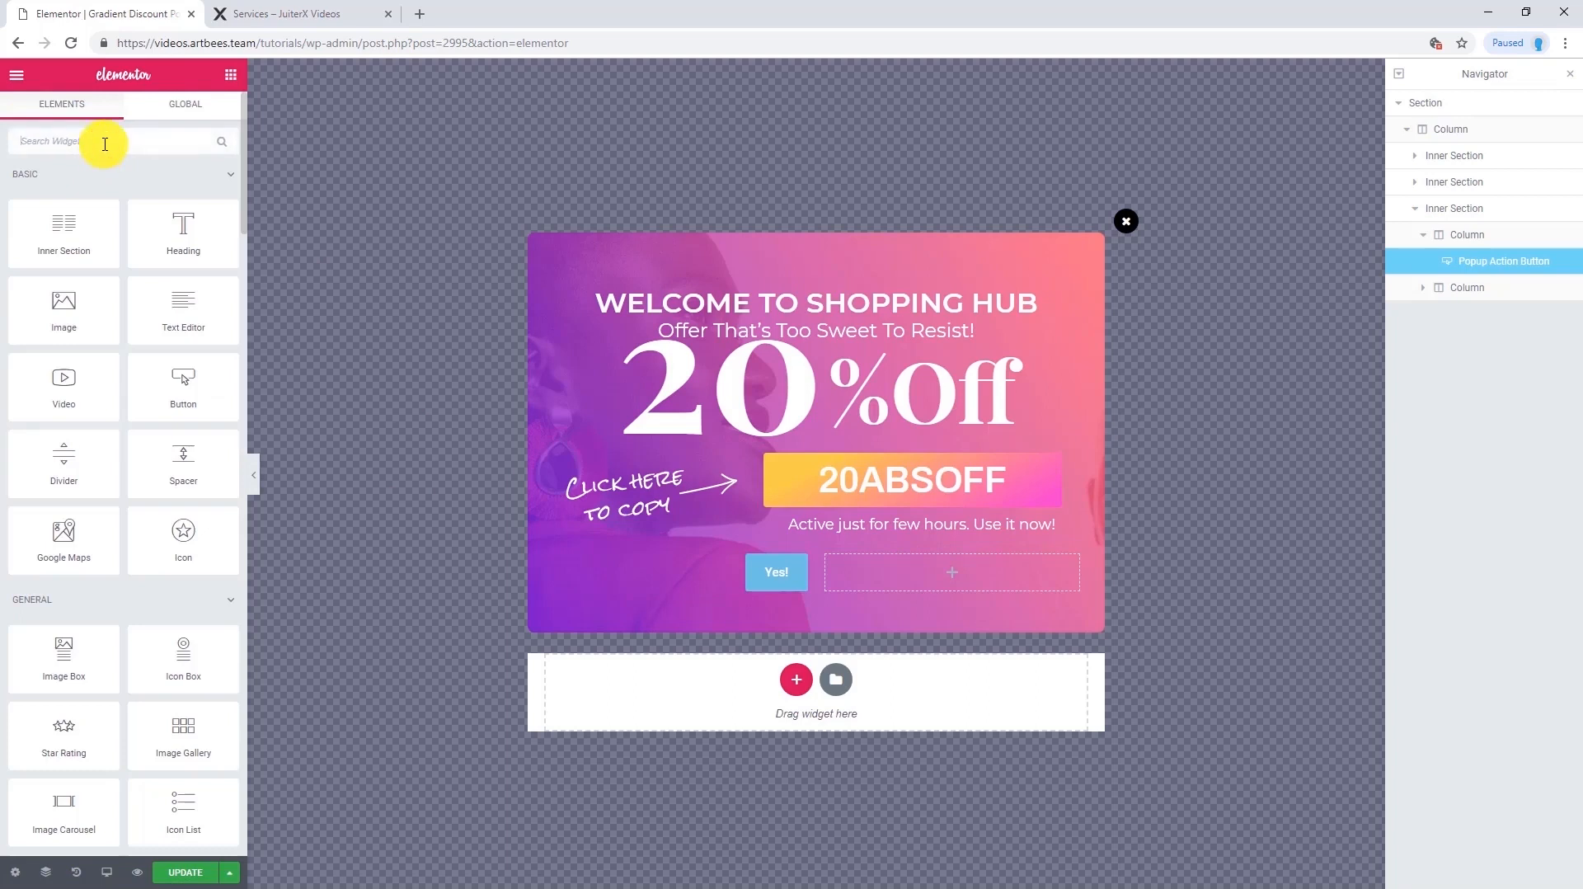
pyautogui.write('pop')
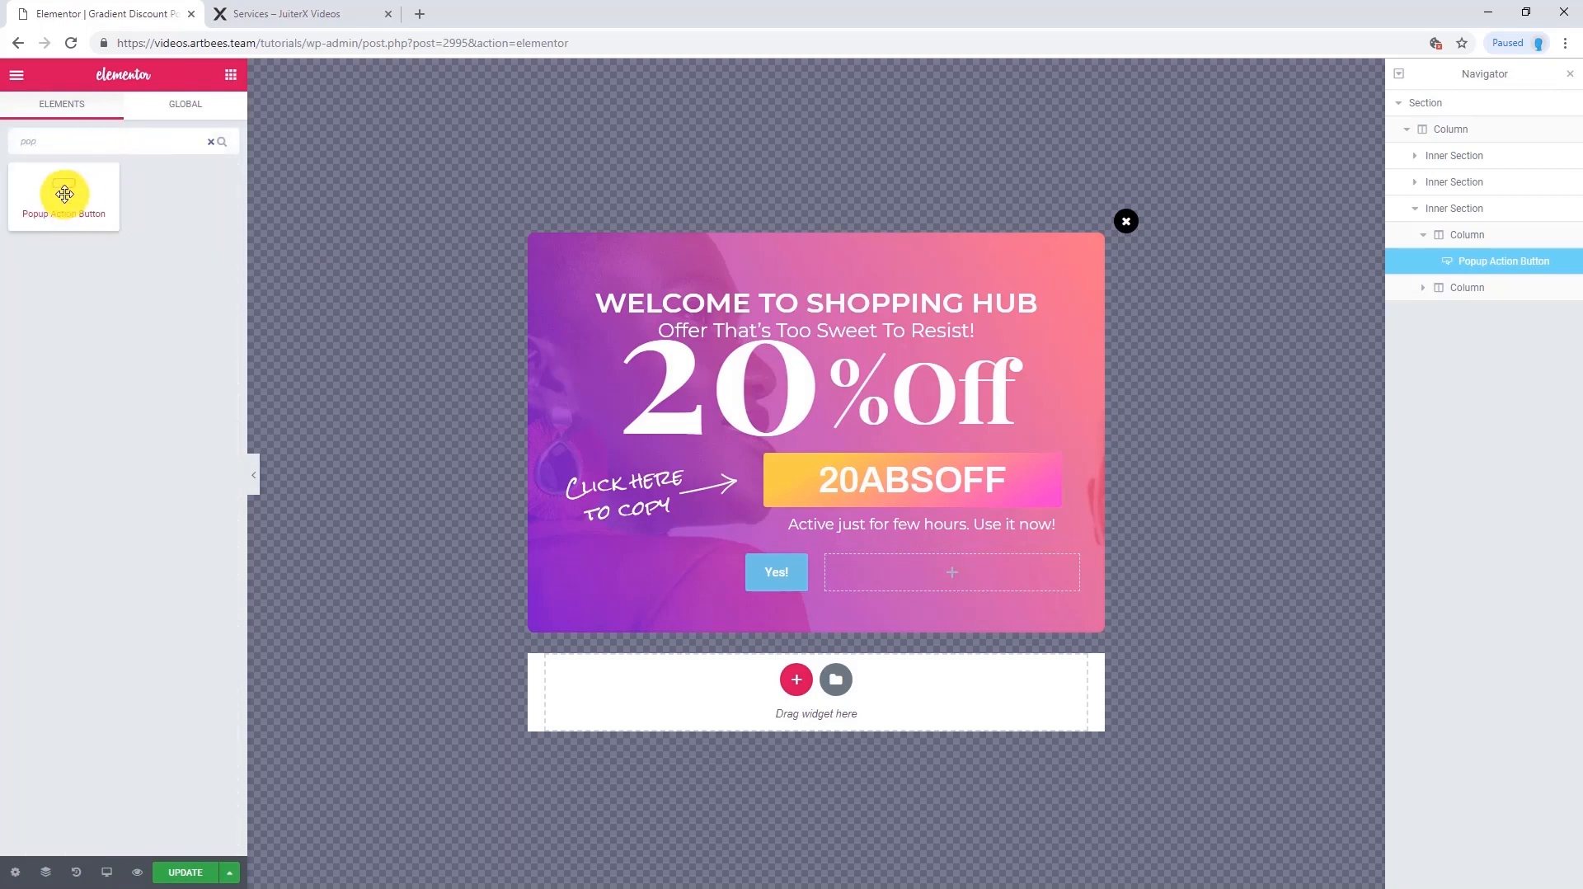
pyautogui.moveTo(65, 193); pyautogui.dragTo(903, 573)
# Set the second Popup Action Button's text to "No!" and its action type to Close Popup
pyautogui.moveTo(169, 235); pyautogui.dragTo(91, 240)
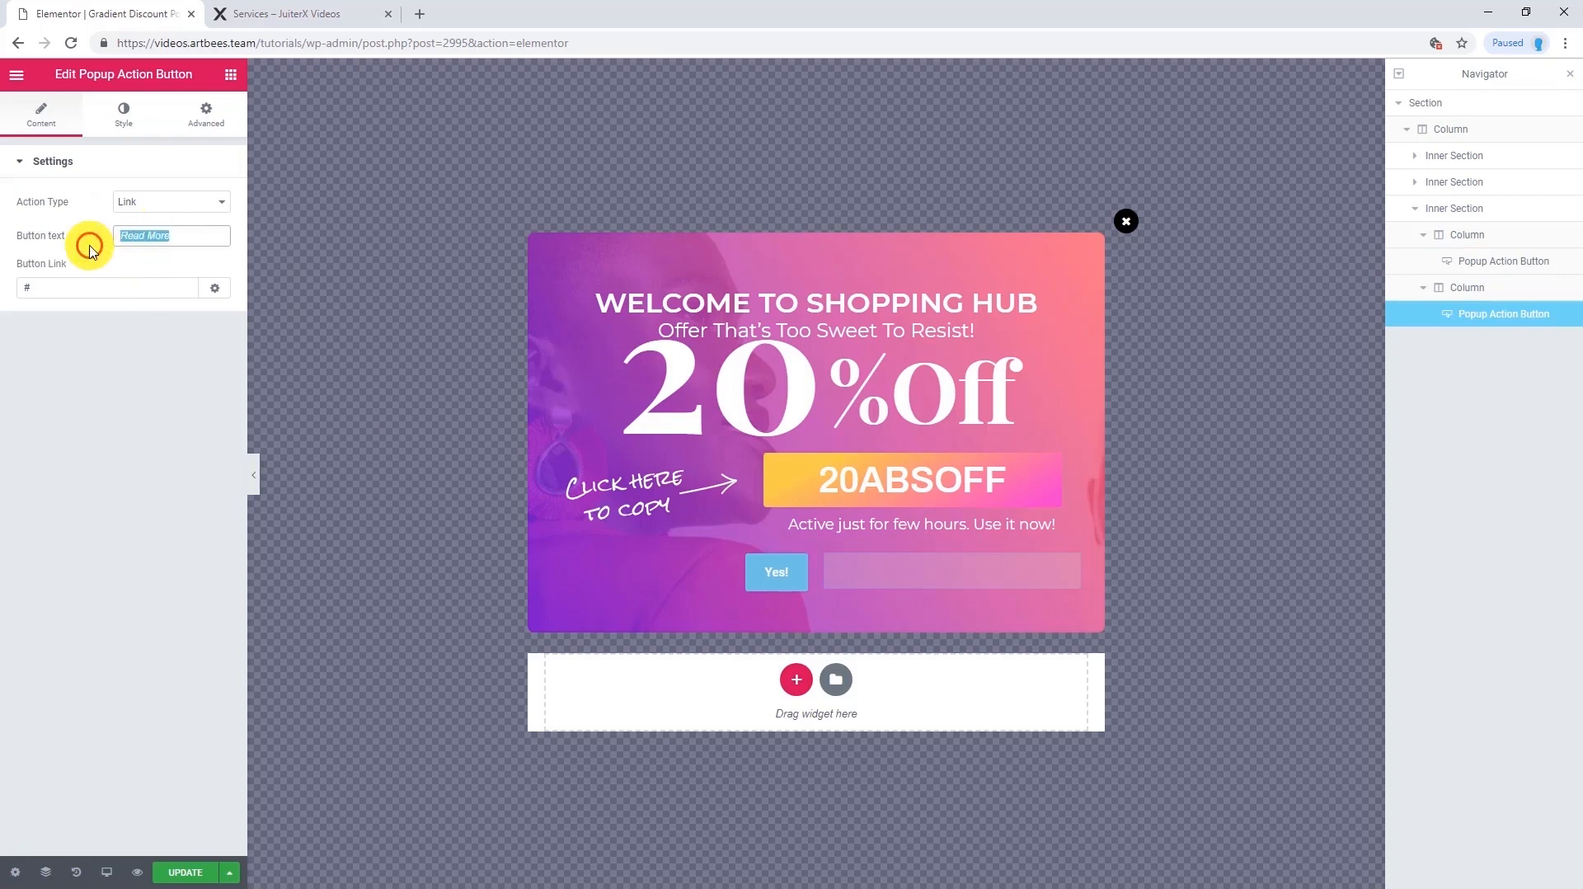
pyautogui.write('No!')
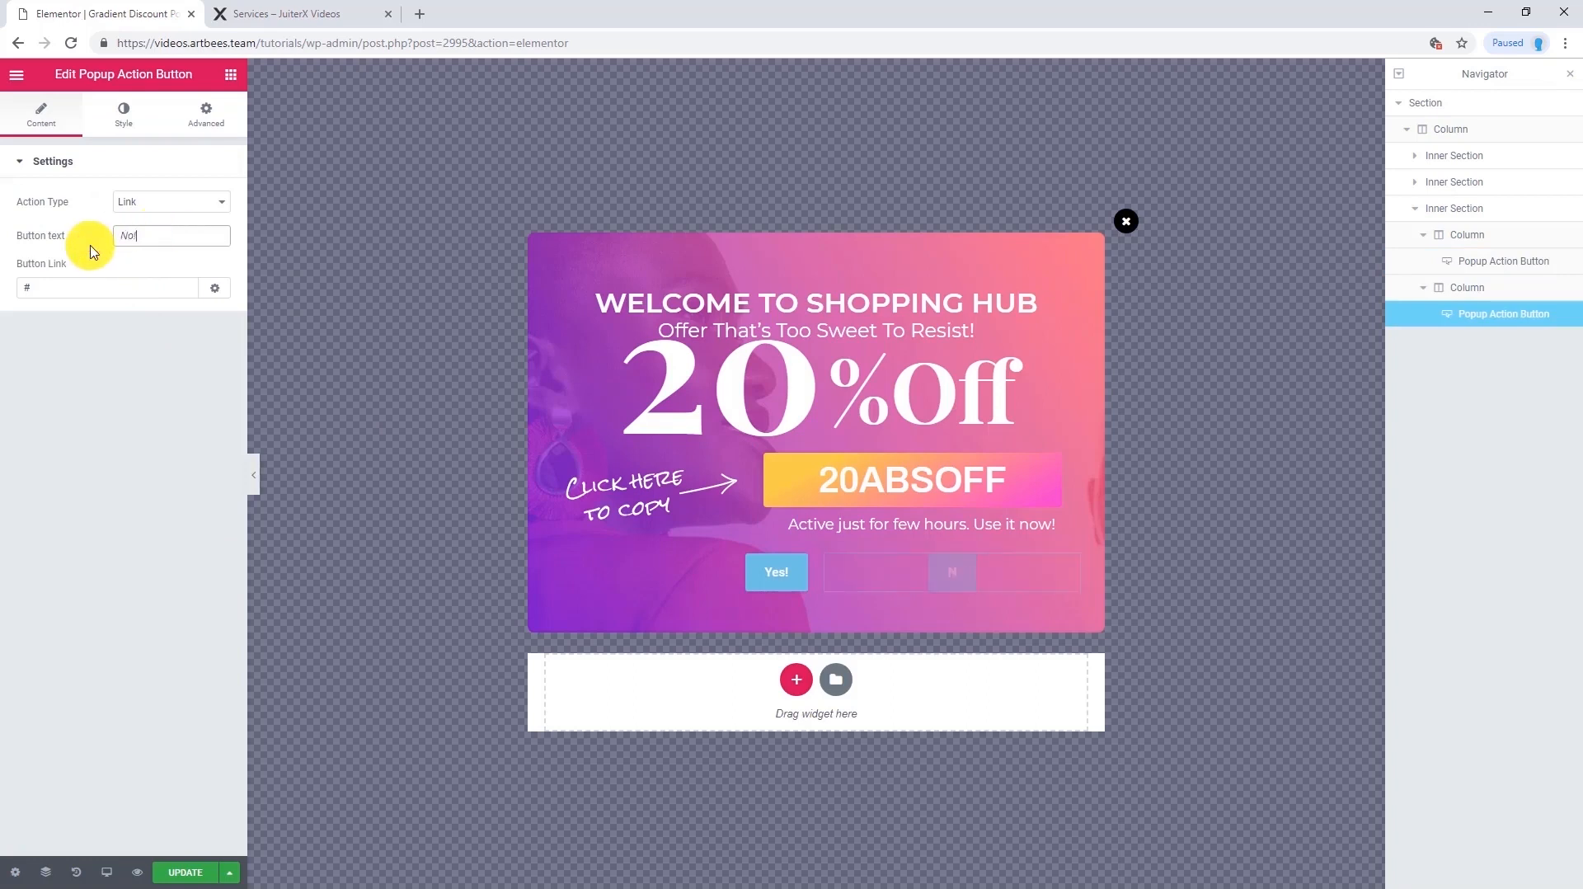
pyautogui.click(156, 201)
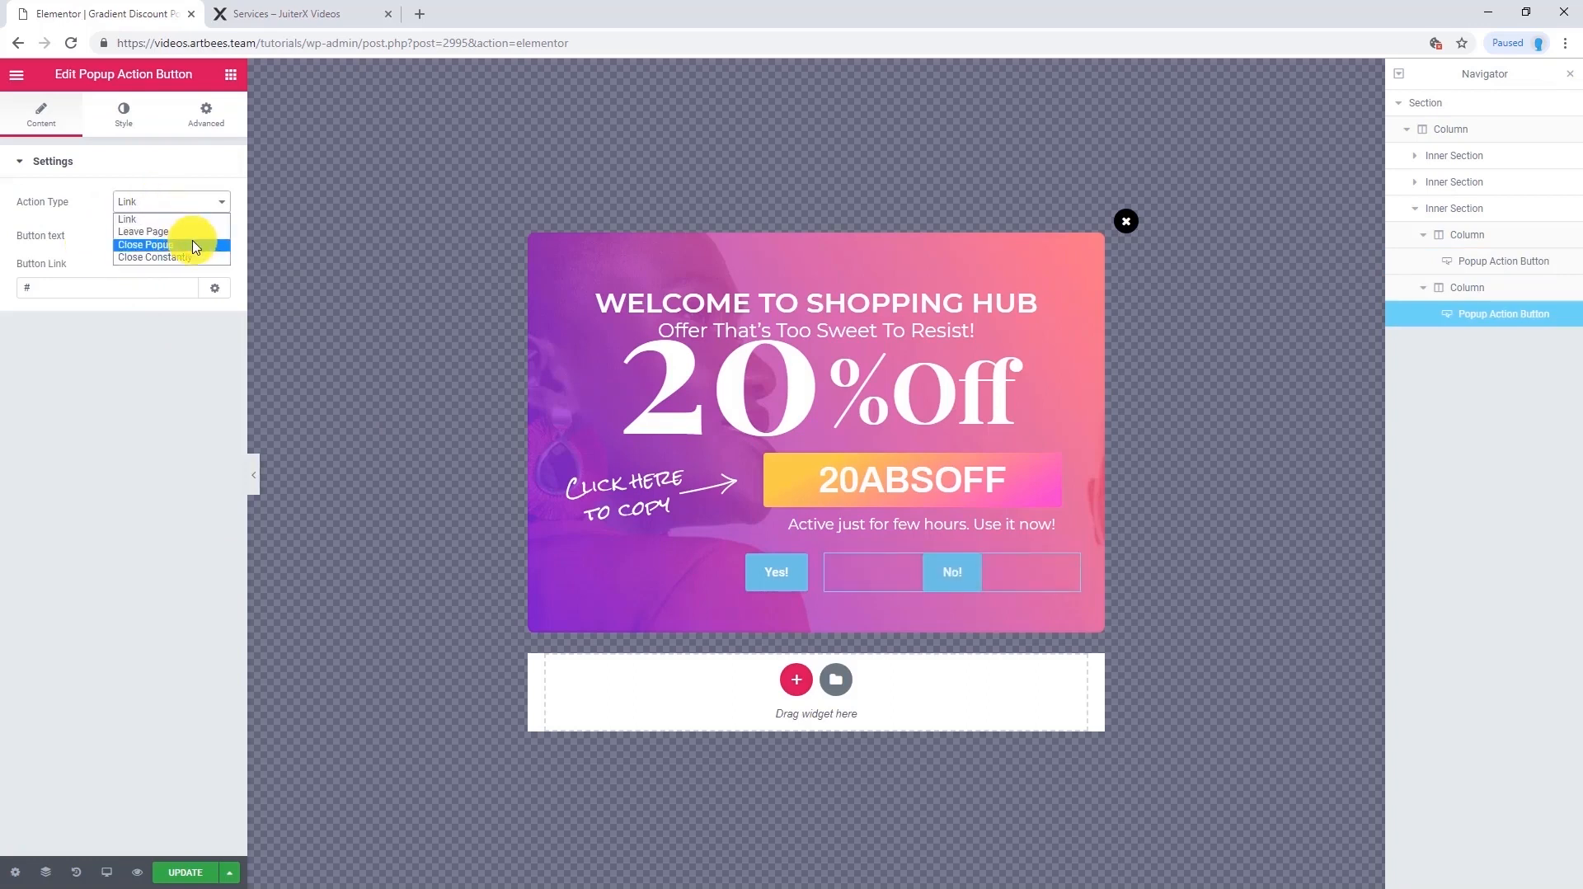
pyautogui.click(193, 246)
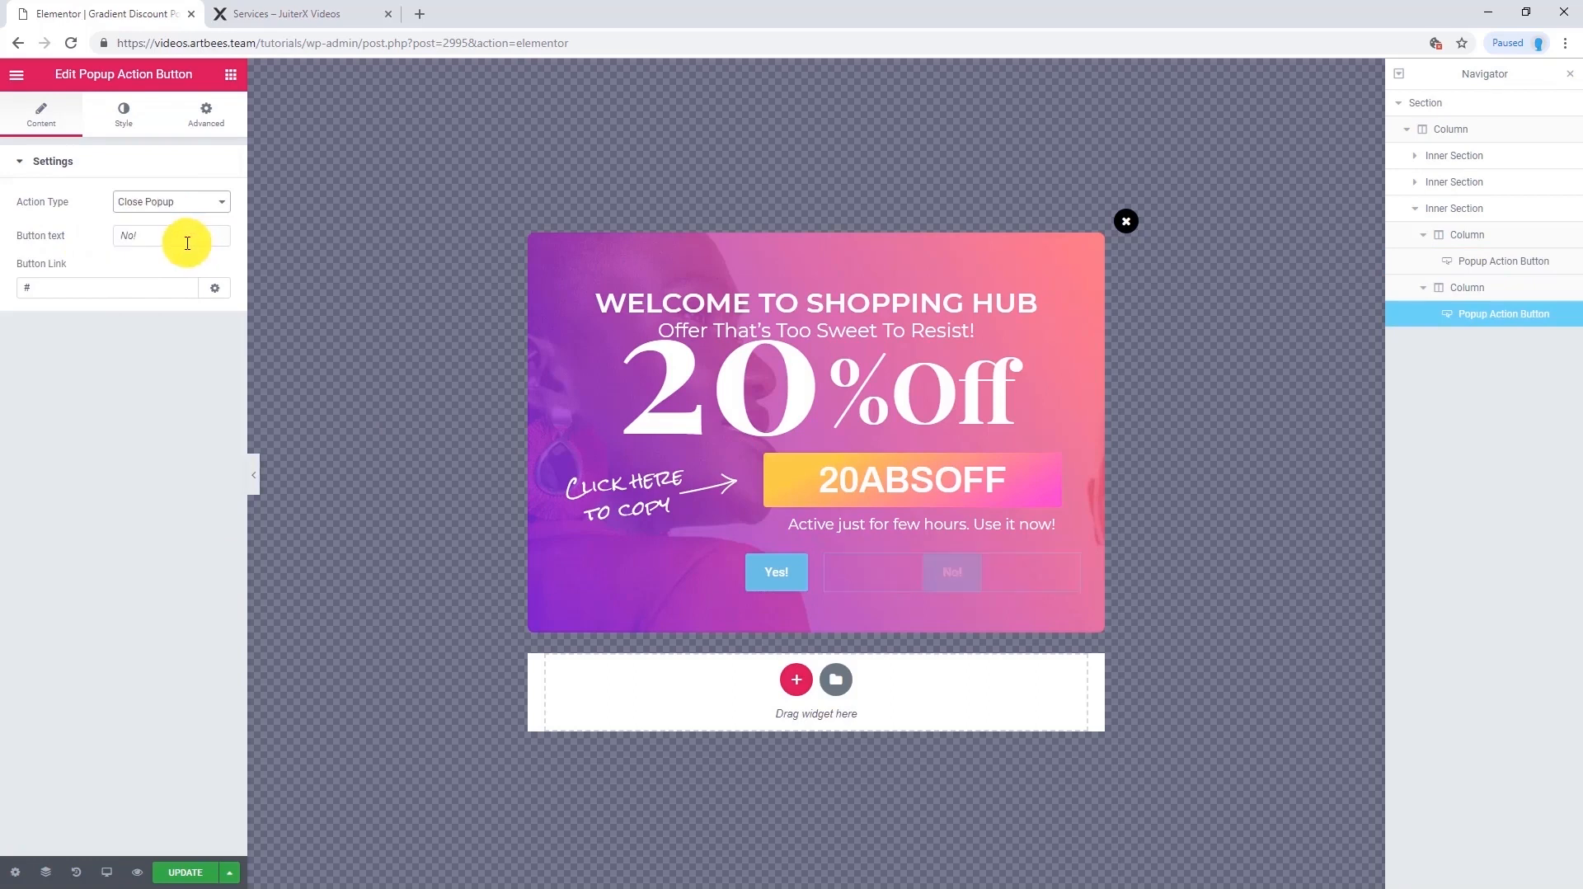
# Align the "No!" button to the left of its column and save the popup
pyautogui.click(124, 116)
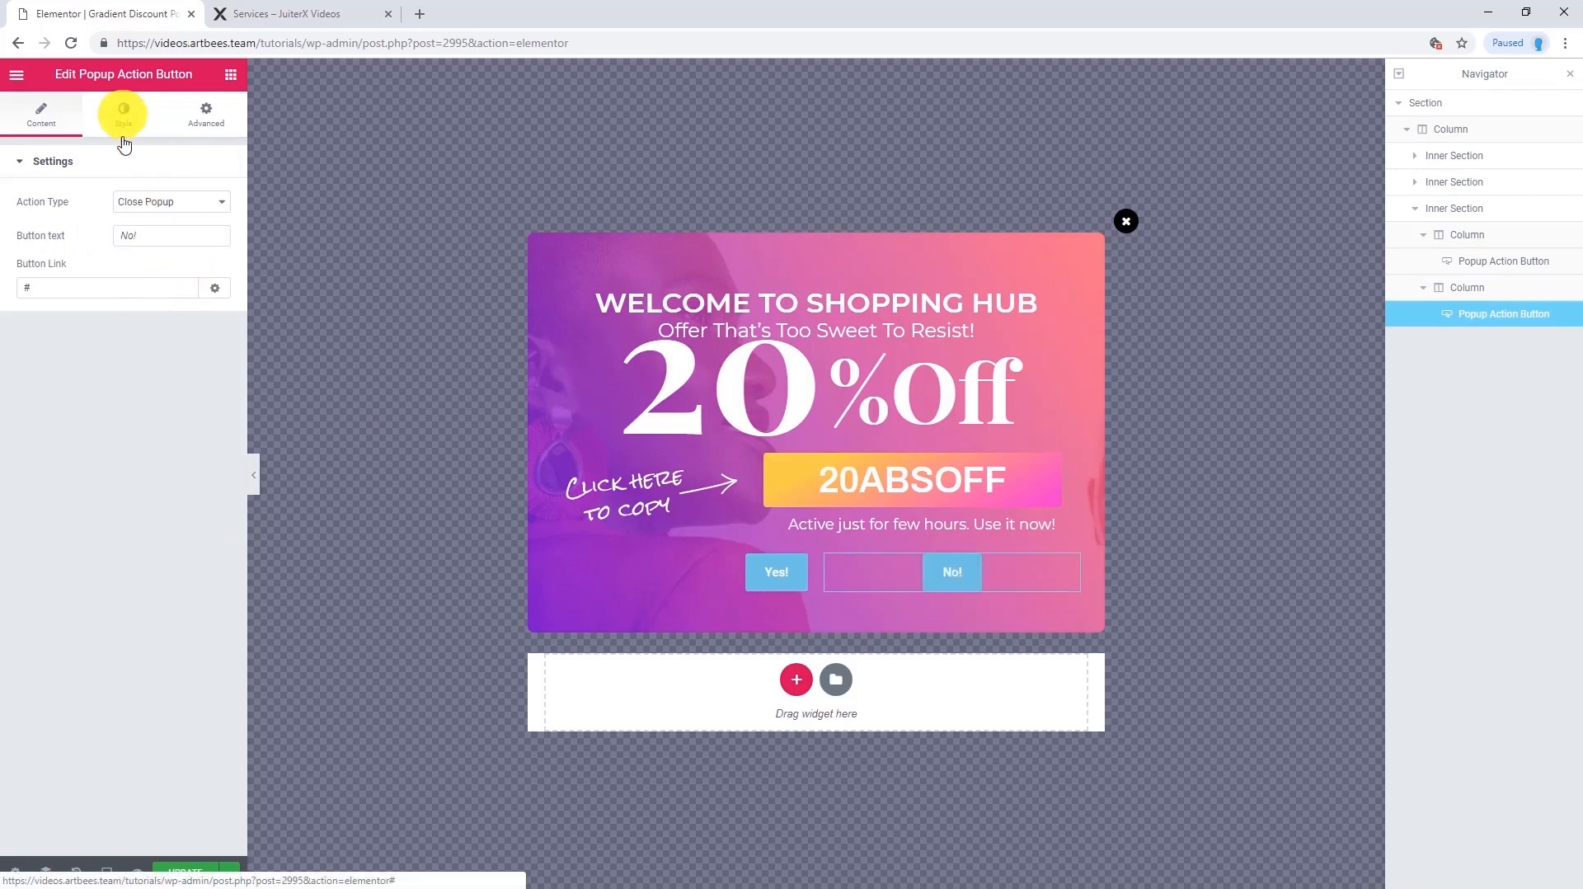
pyautogui.click(54, 223)
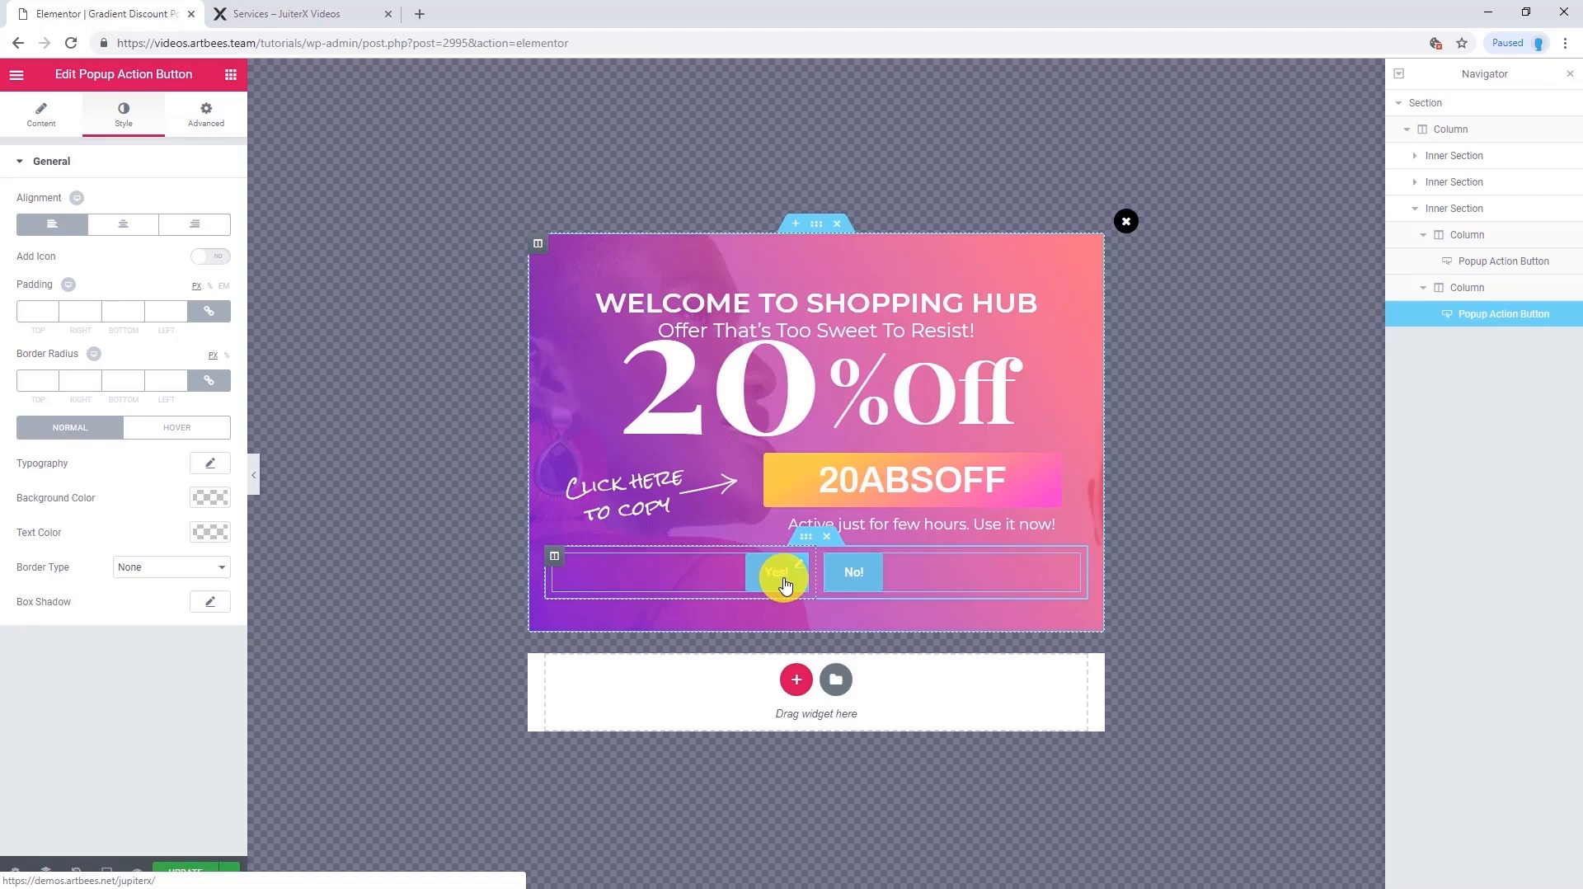
pyautogui.click(181, 876)
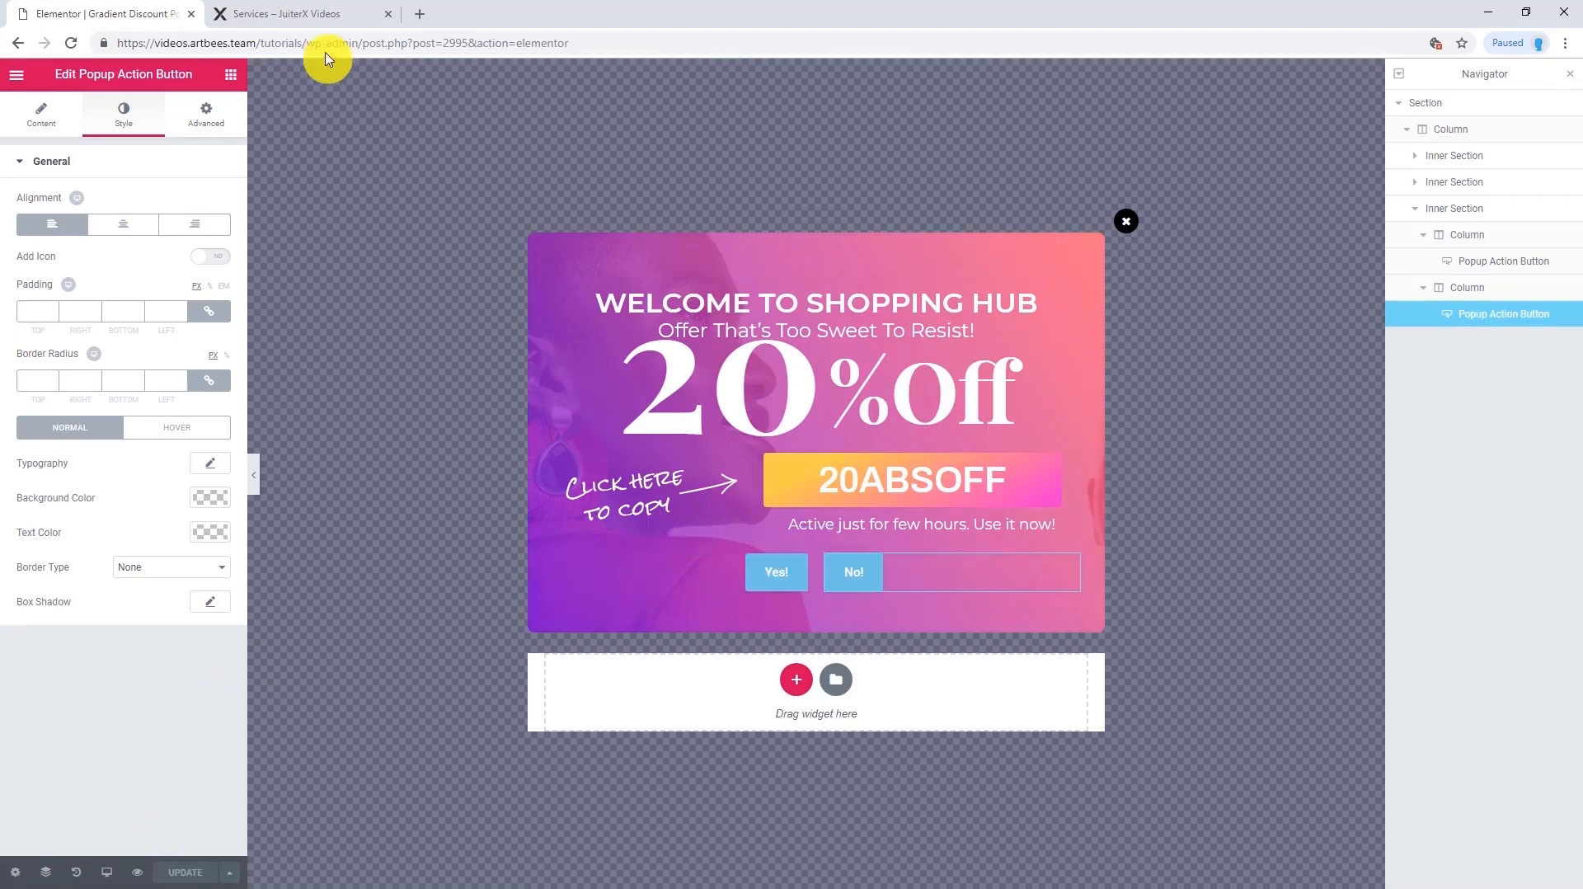
# Reload the live Services page, scroll to trigger the discount popup and dismiss it with its "No!" button
pyautogui.click(325, 14)
pyautogui.scroll(-12, 167, 388)
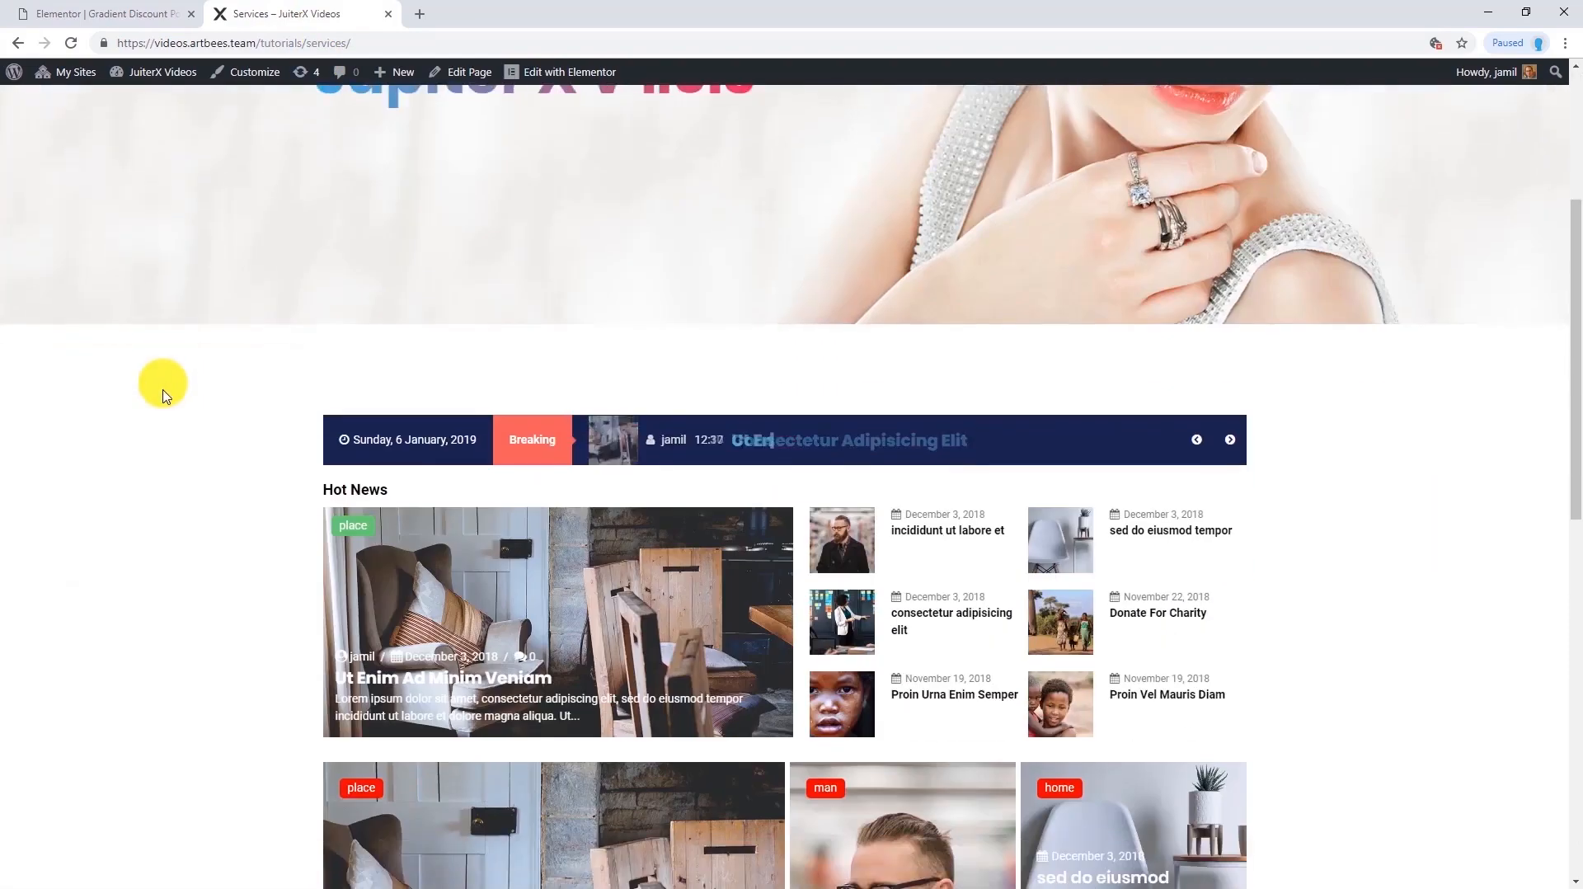
pyautogui.scroll(12, 162, 397)
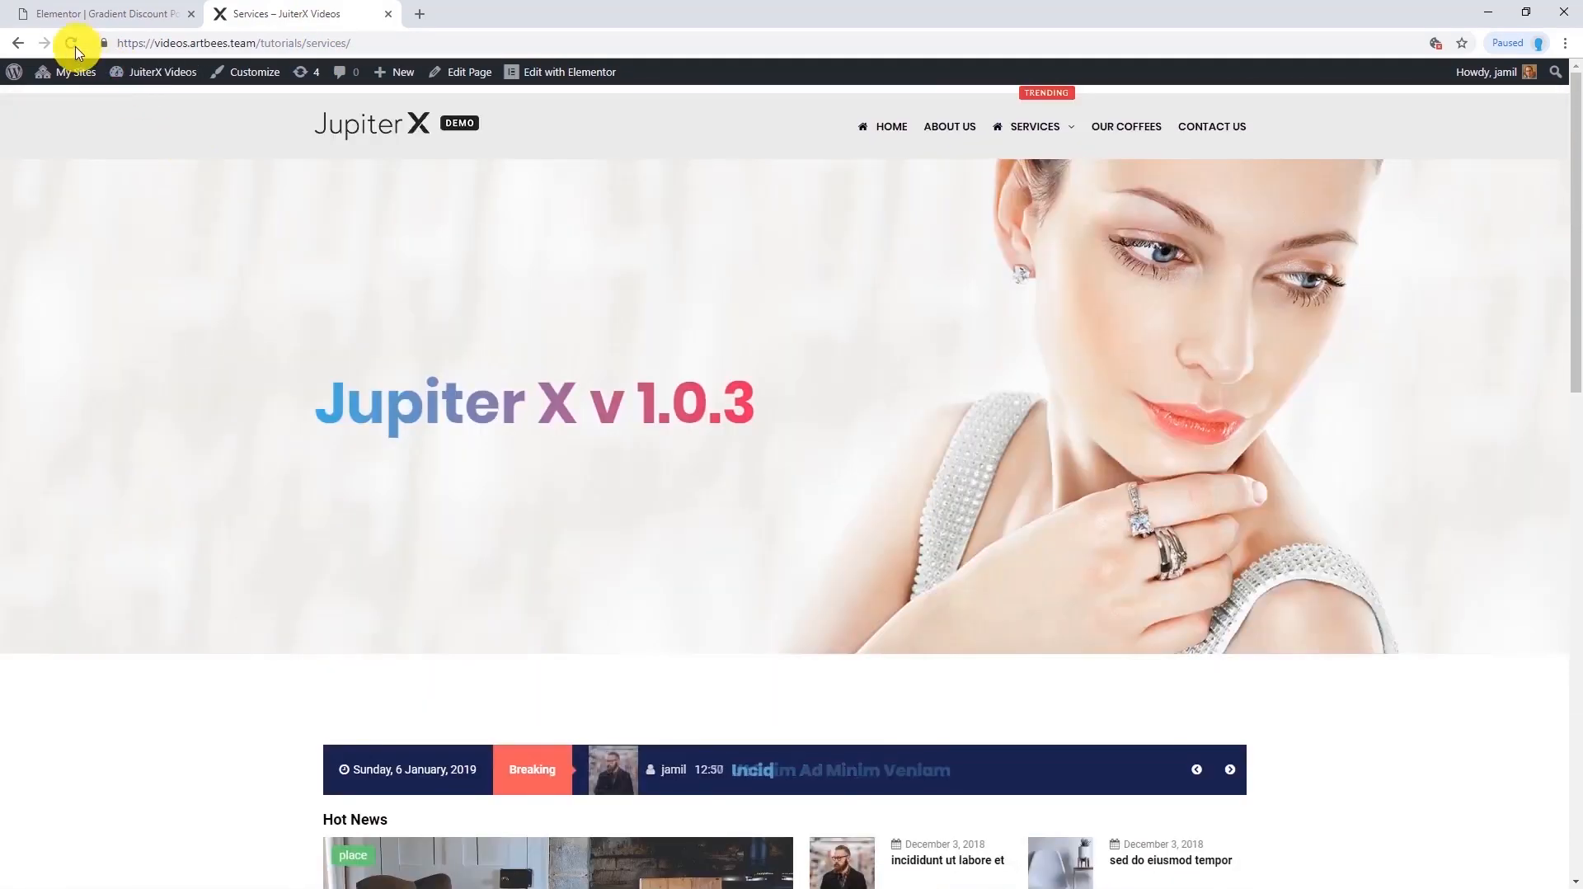
pyautogui.click(72, 43)
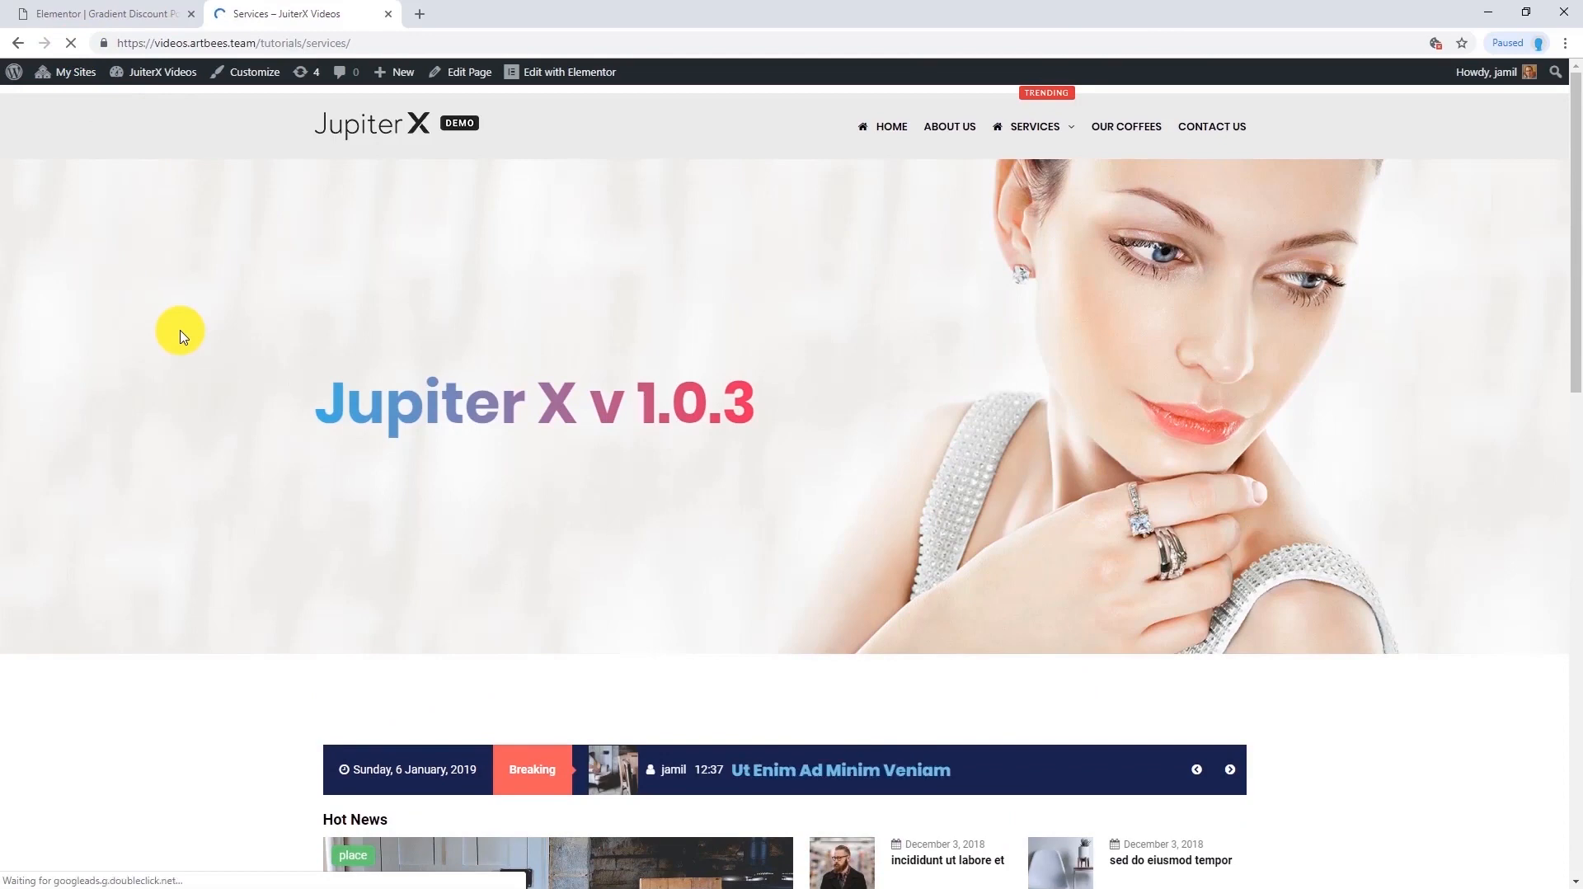
pyautogui.scroll(-2, 183, 337)
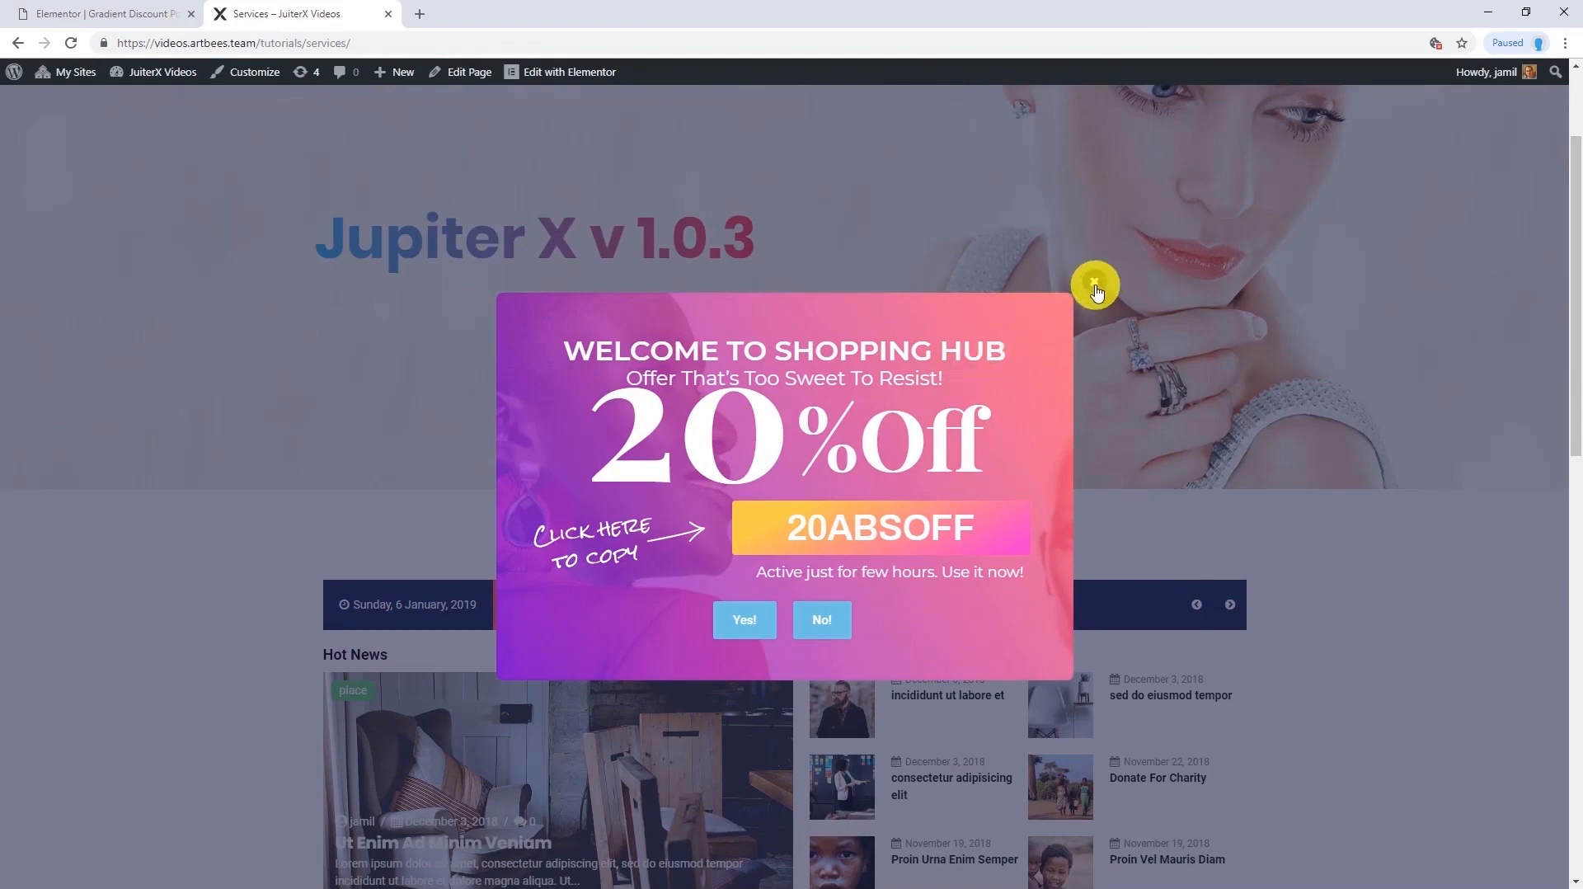
pyautogui.click(825, 623)
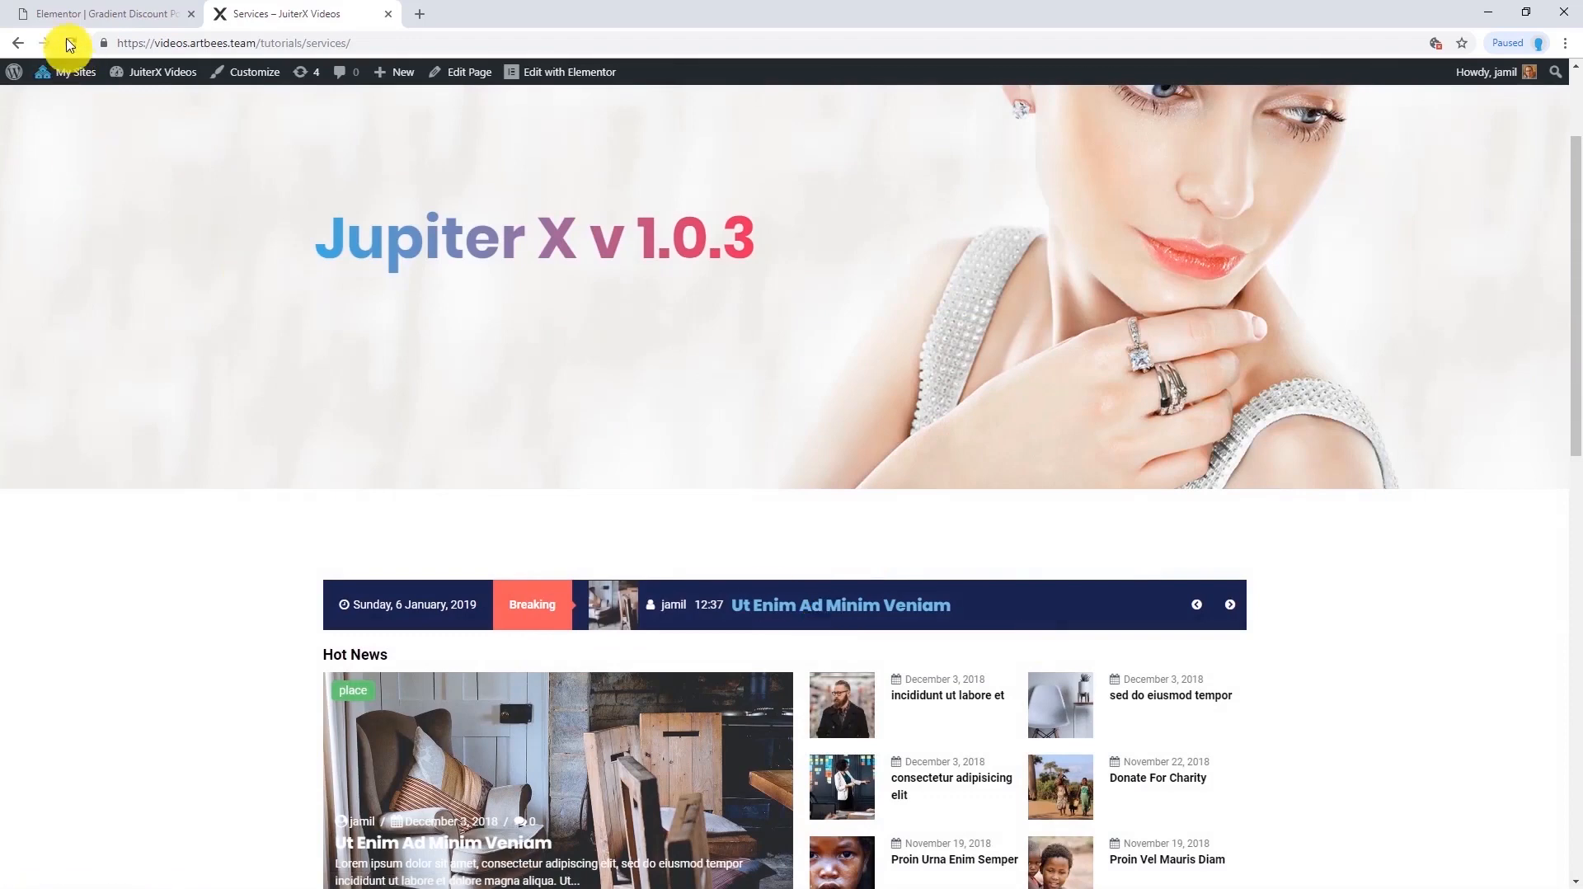
# Reload the Services page to bring the popup back and test the link of its "Yes!" button
pyautogui.click(70, 43)
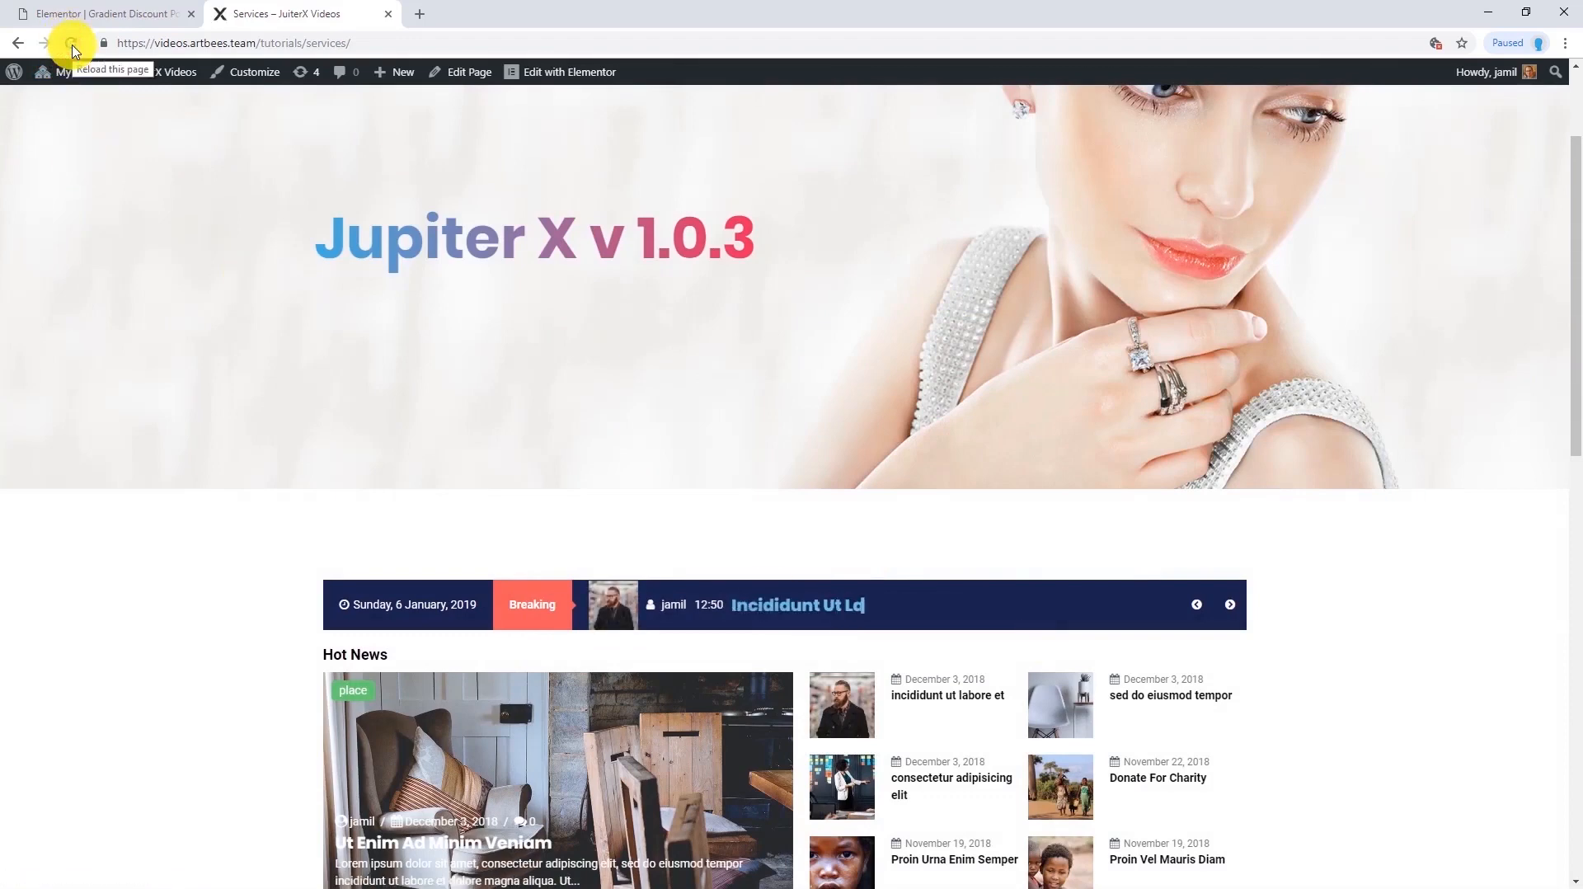
pyautogui.click(72, 46)
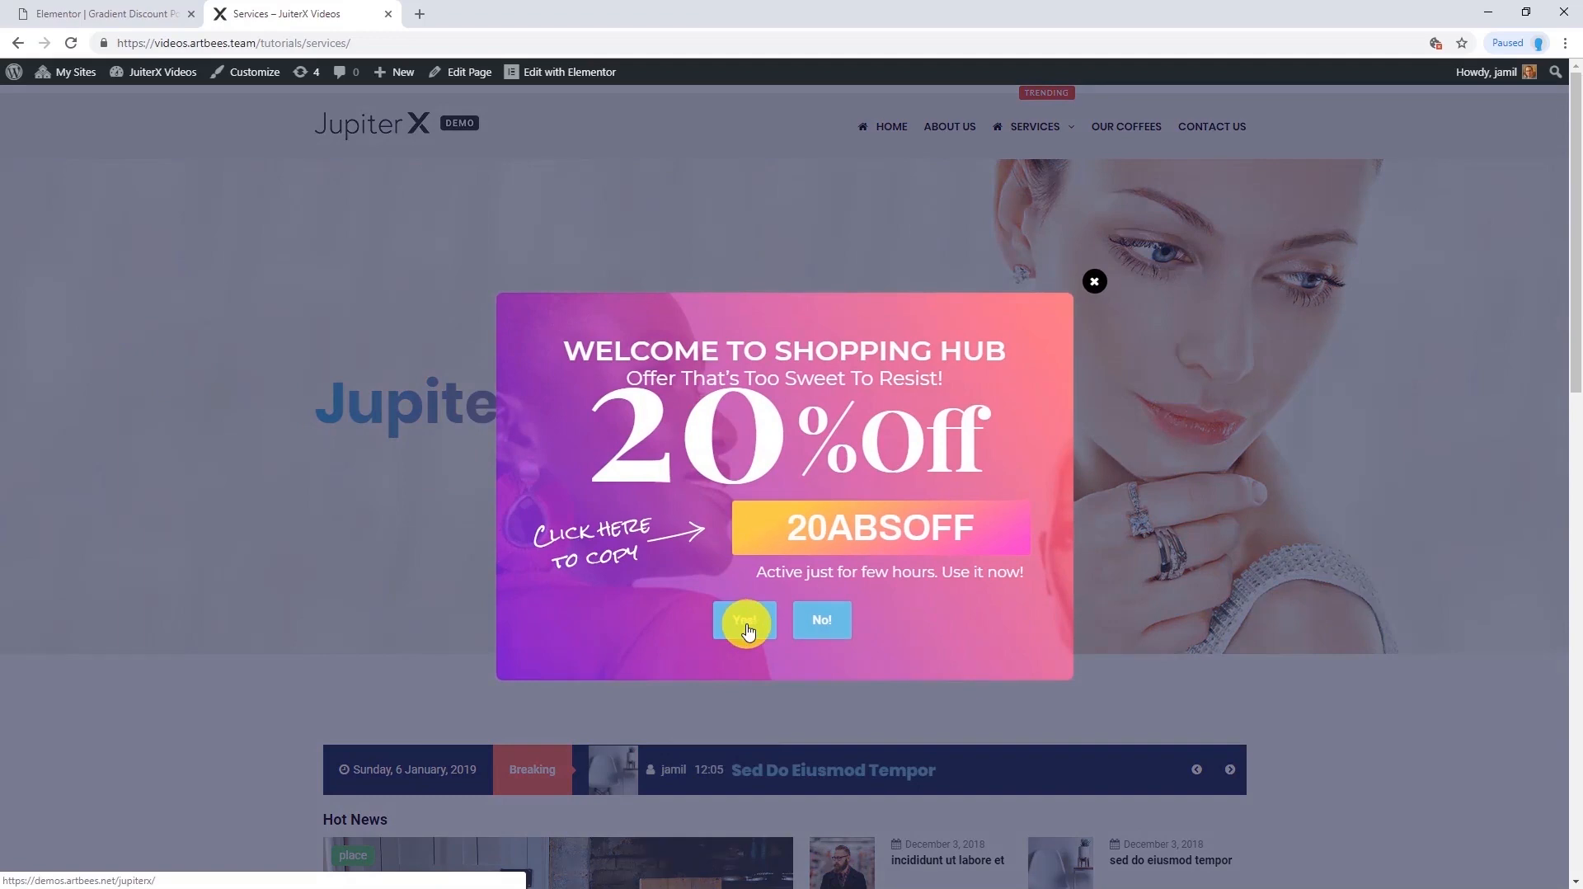
pyautogui.click(747, 630)
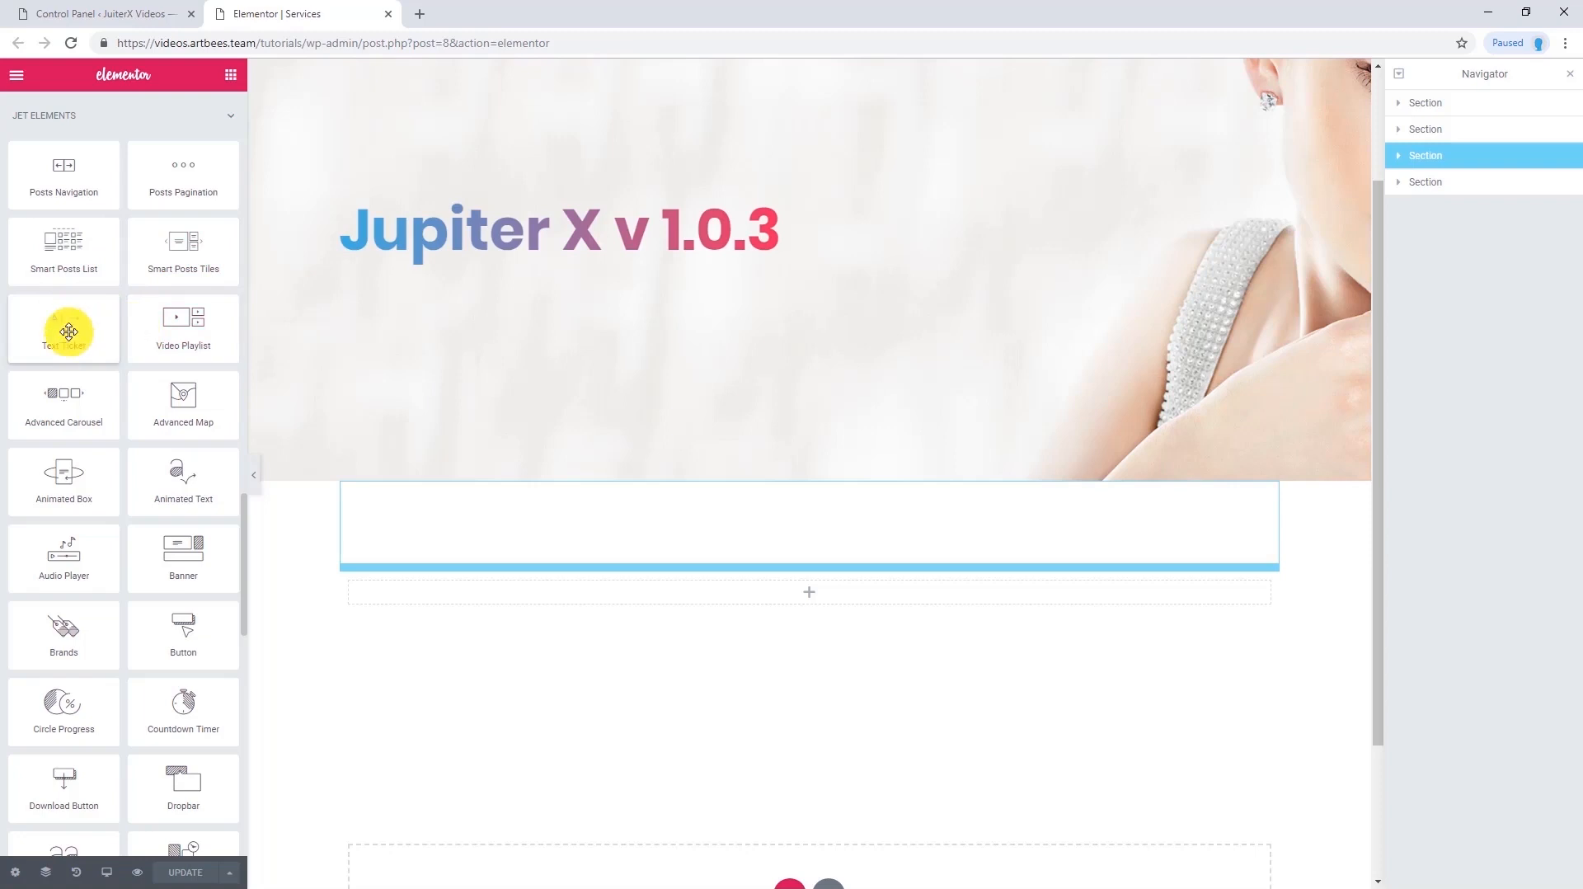
# Add a Text Ticker to the empty section below the hero, titled "Breaking" and showing the current date
pyautogui.moveTo(60, 321); pyautogui.dragTo(806, 590)
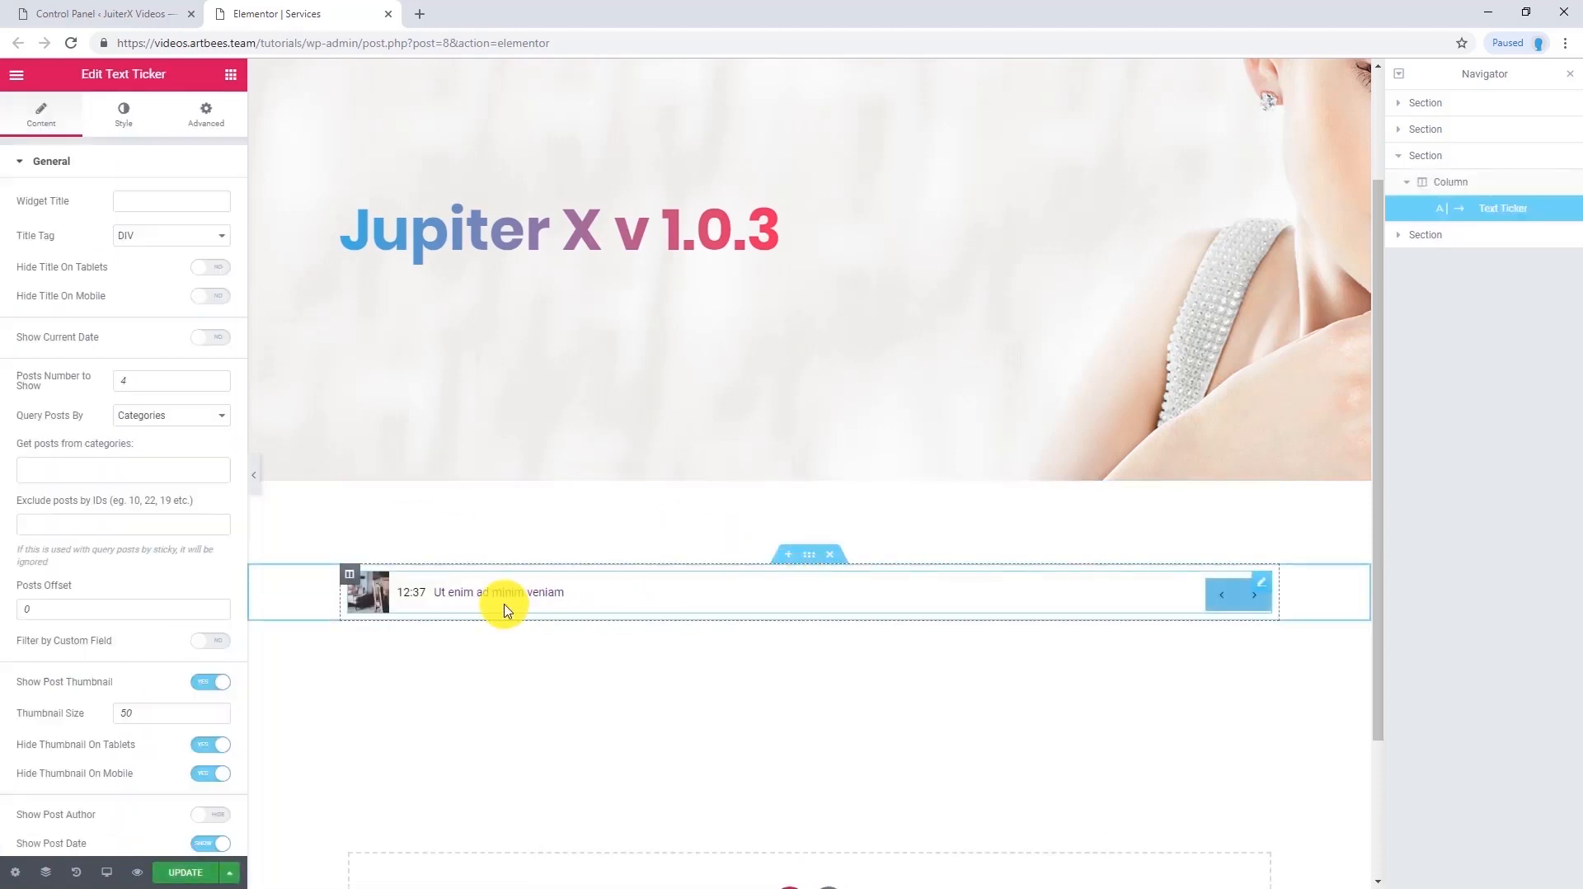
pyautogui.write('B')
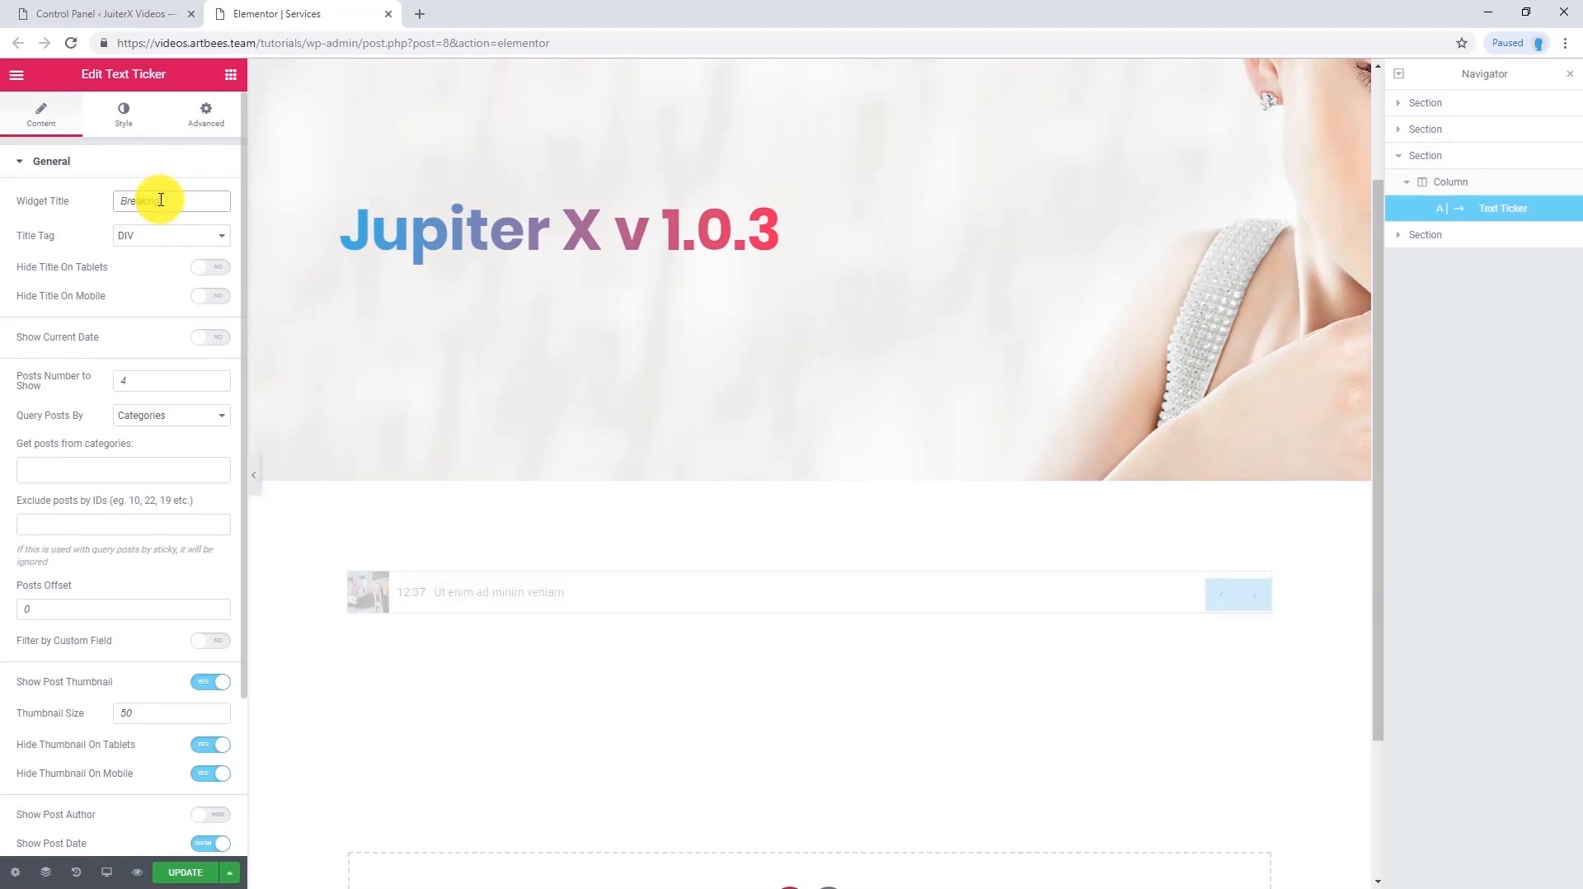
pyautogui.write('reaking')
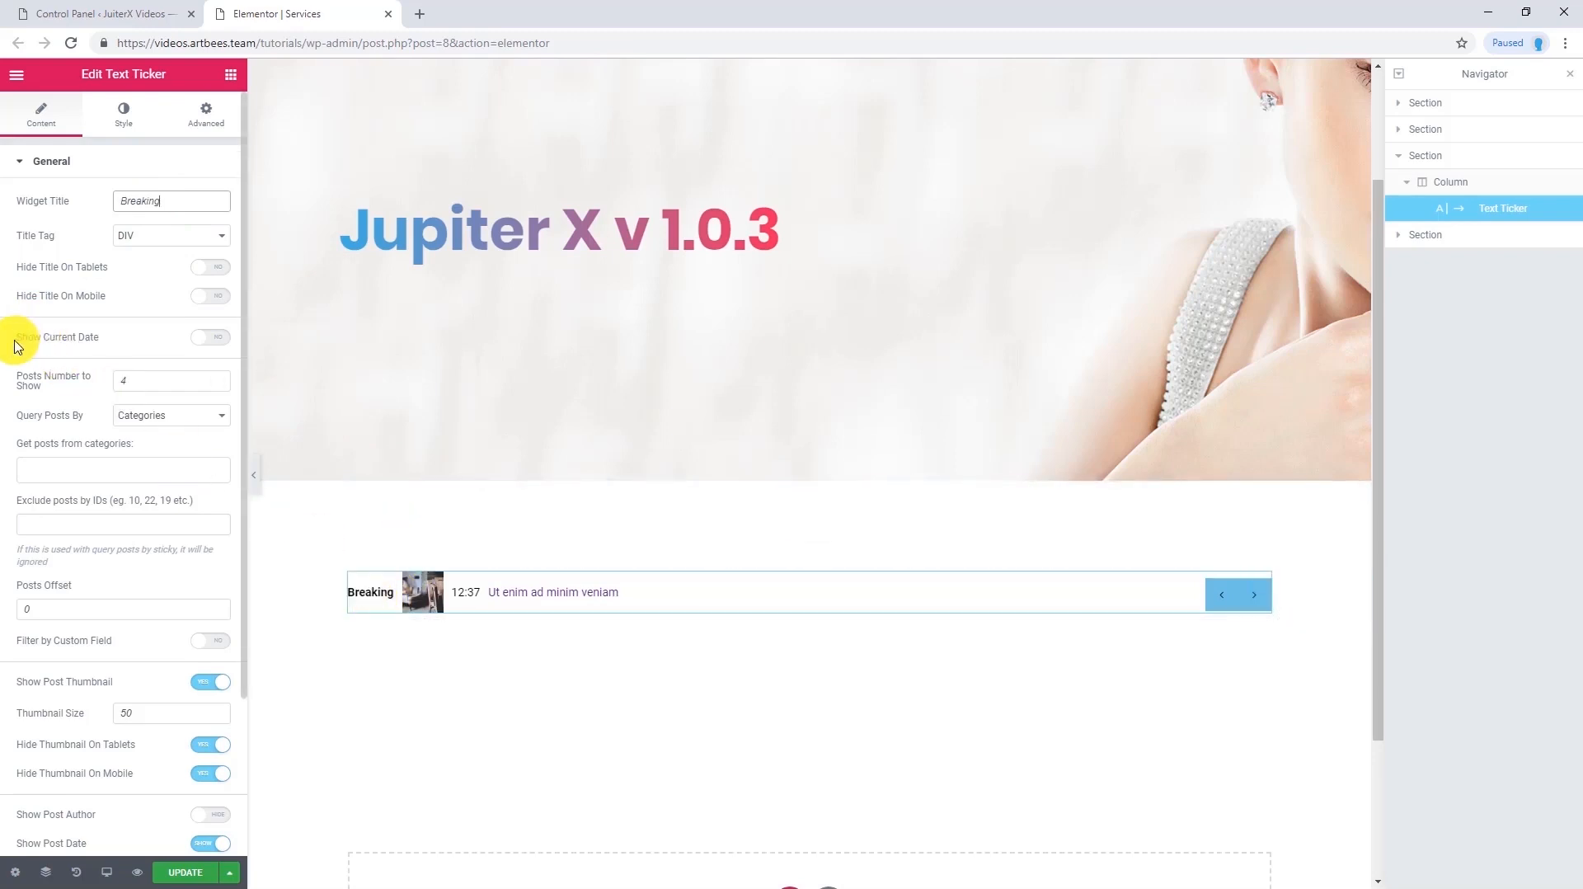
pyautogui.click(212, 339)
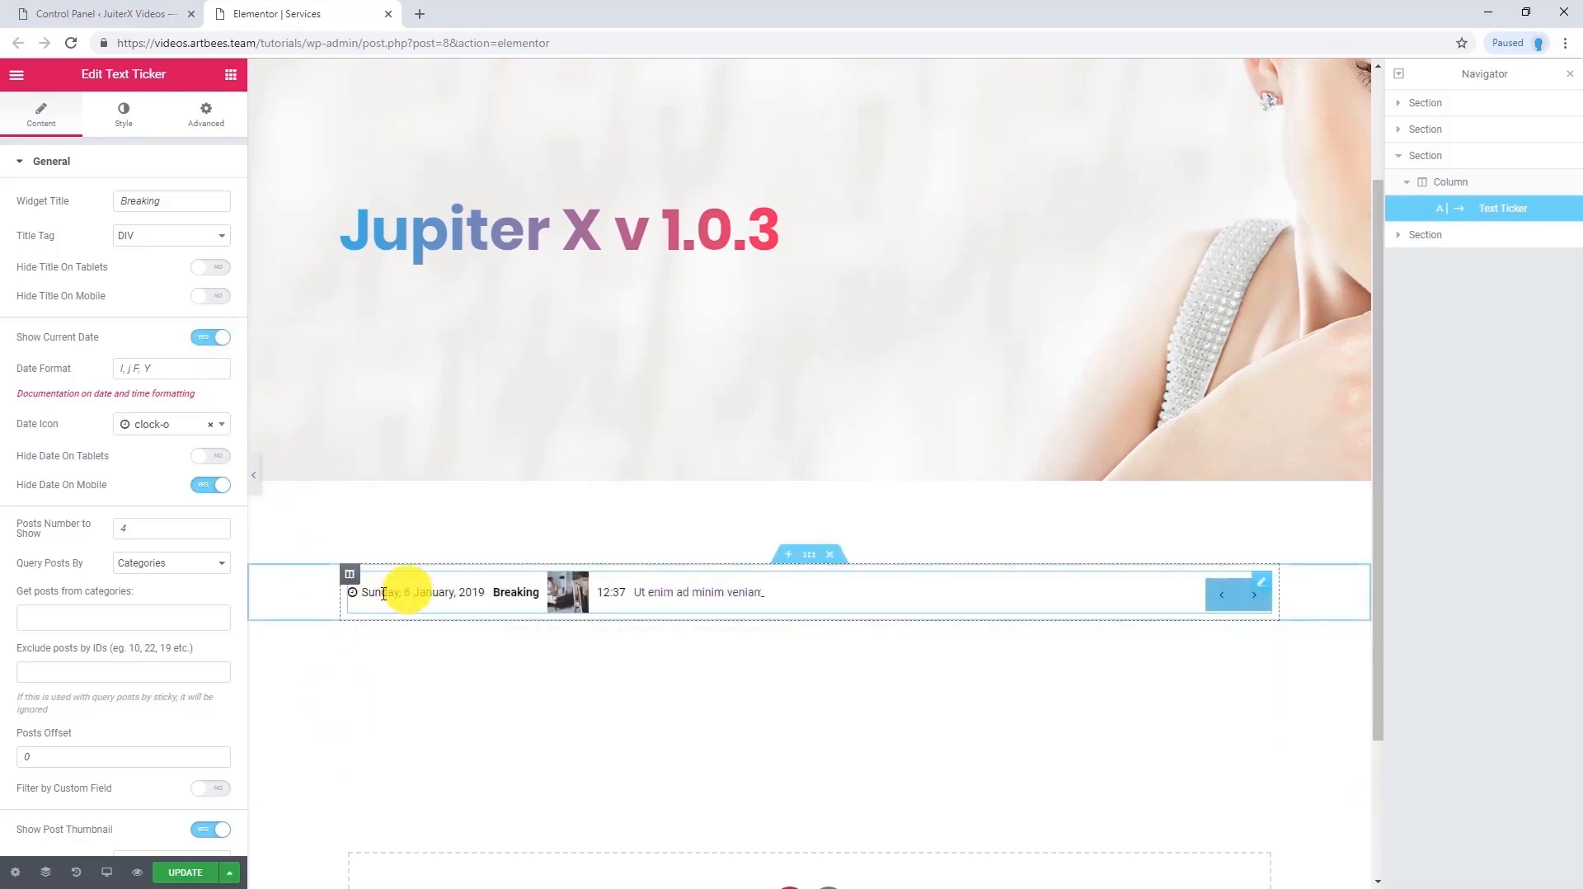
# Set the Text Ticker's thumbnail size to 60 and enable the post author
pyautogui.scroll(-4, 4, 461)
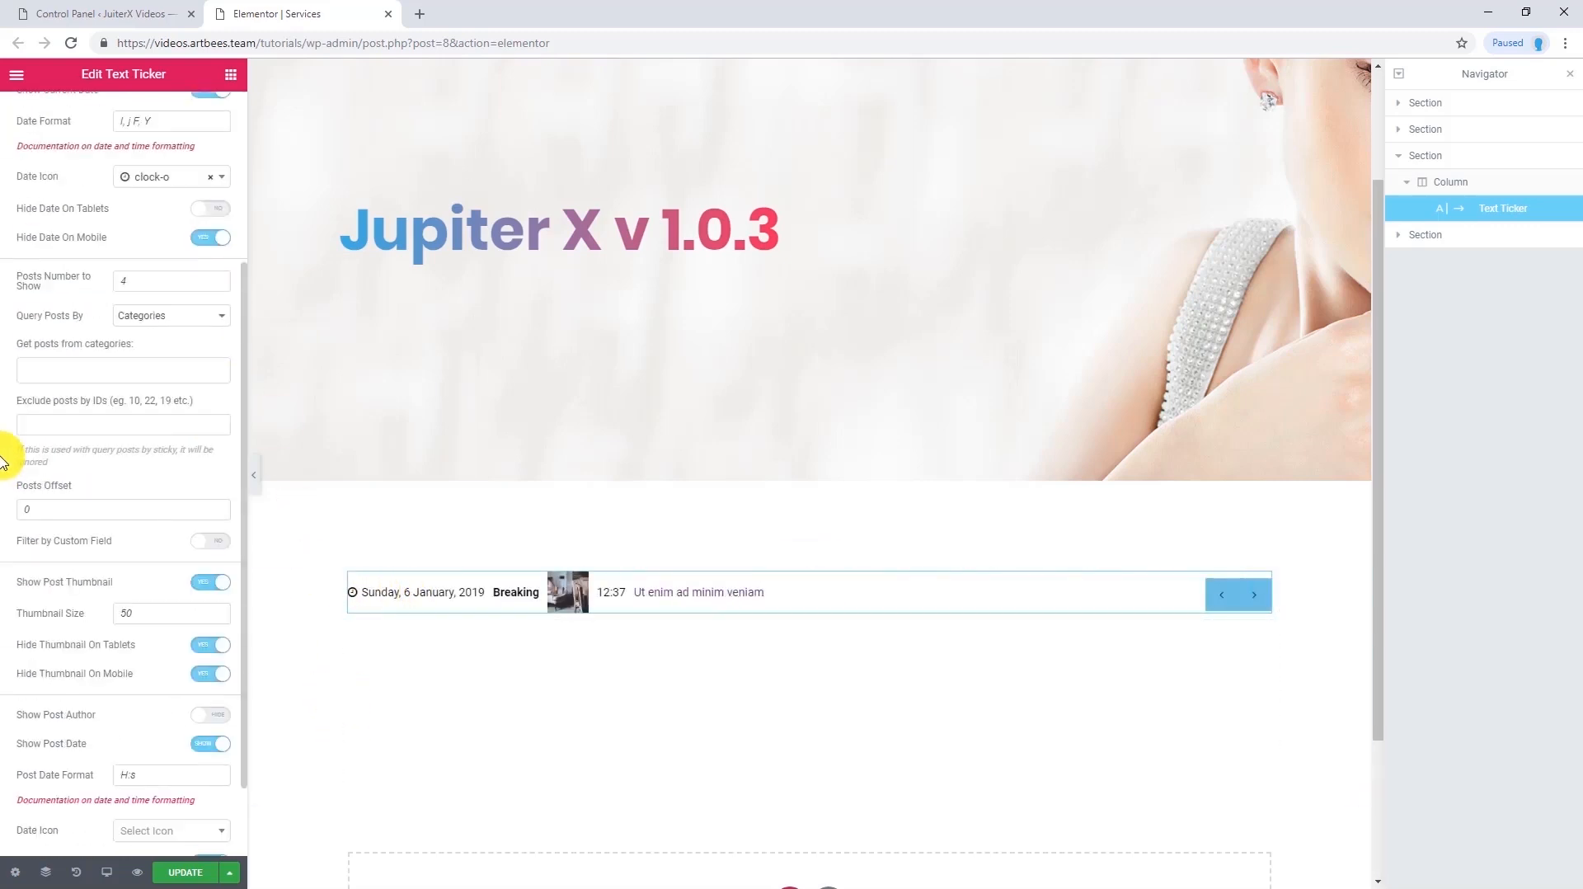
pyautogui.moveTo(145, 514); pyautogui.dragTo(95, 518)
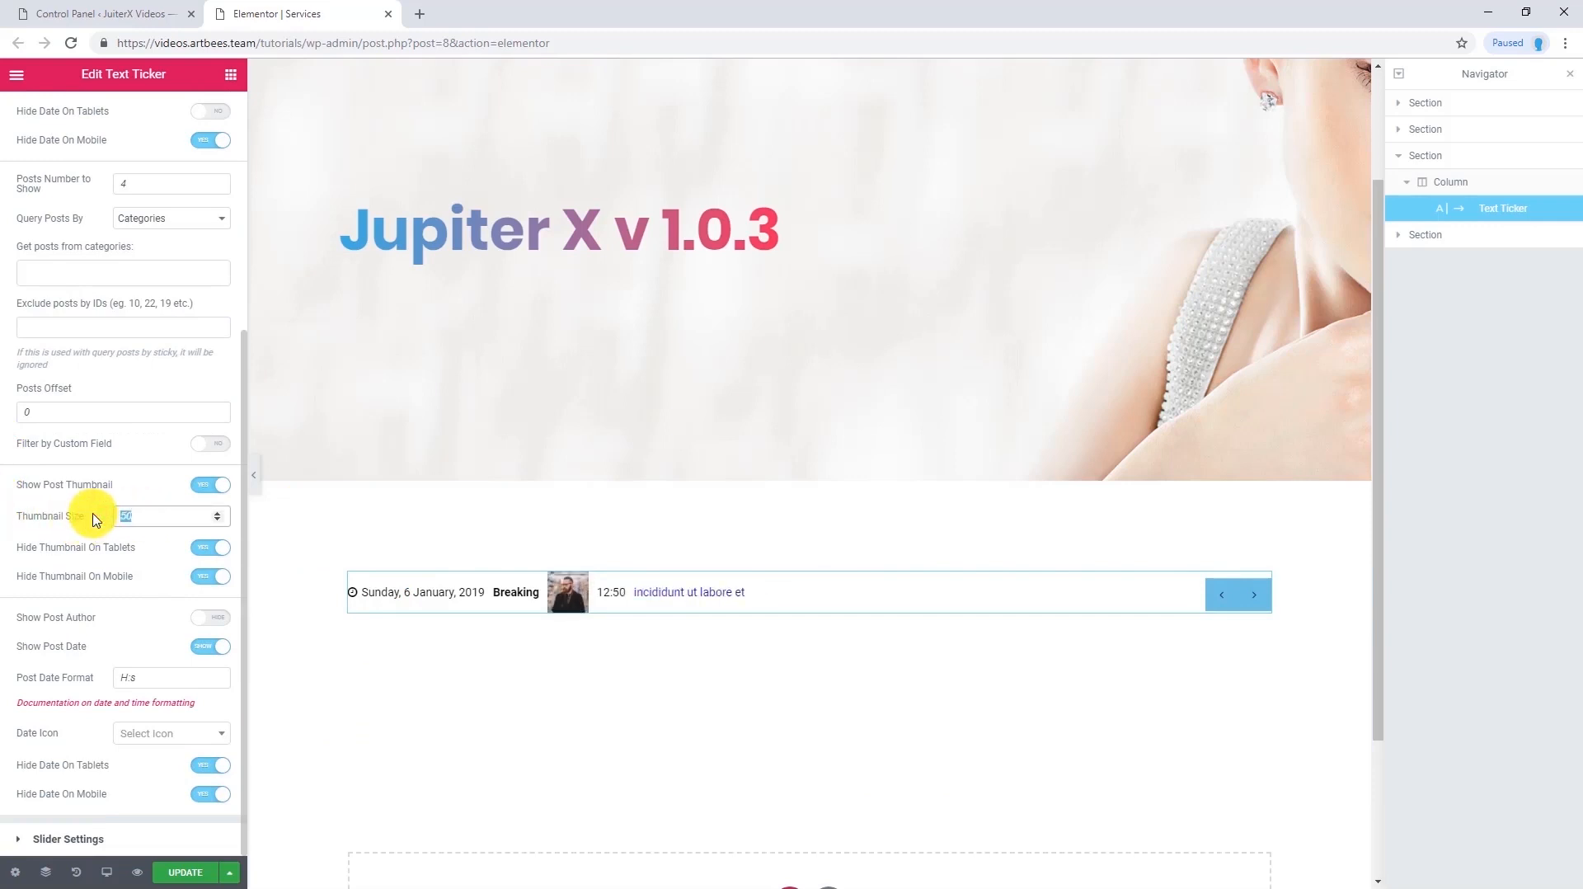
pyautogui.write('60')
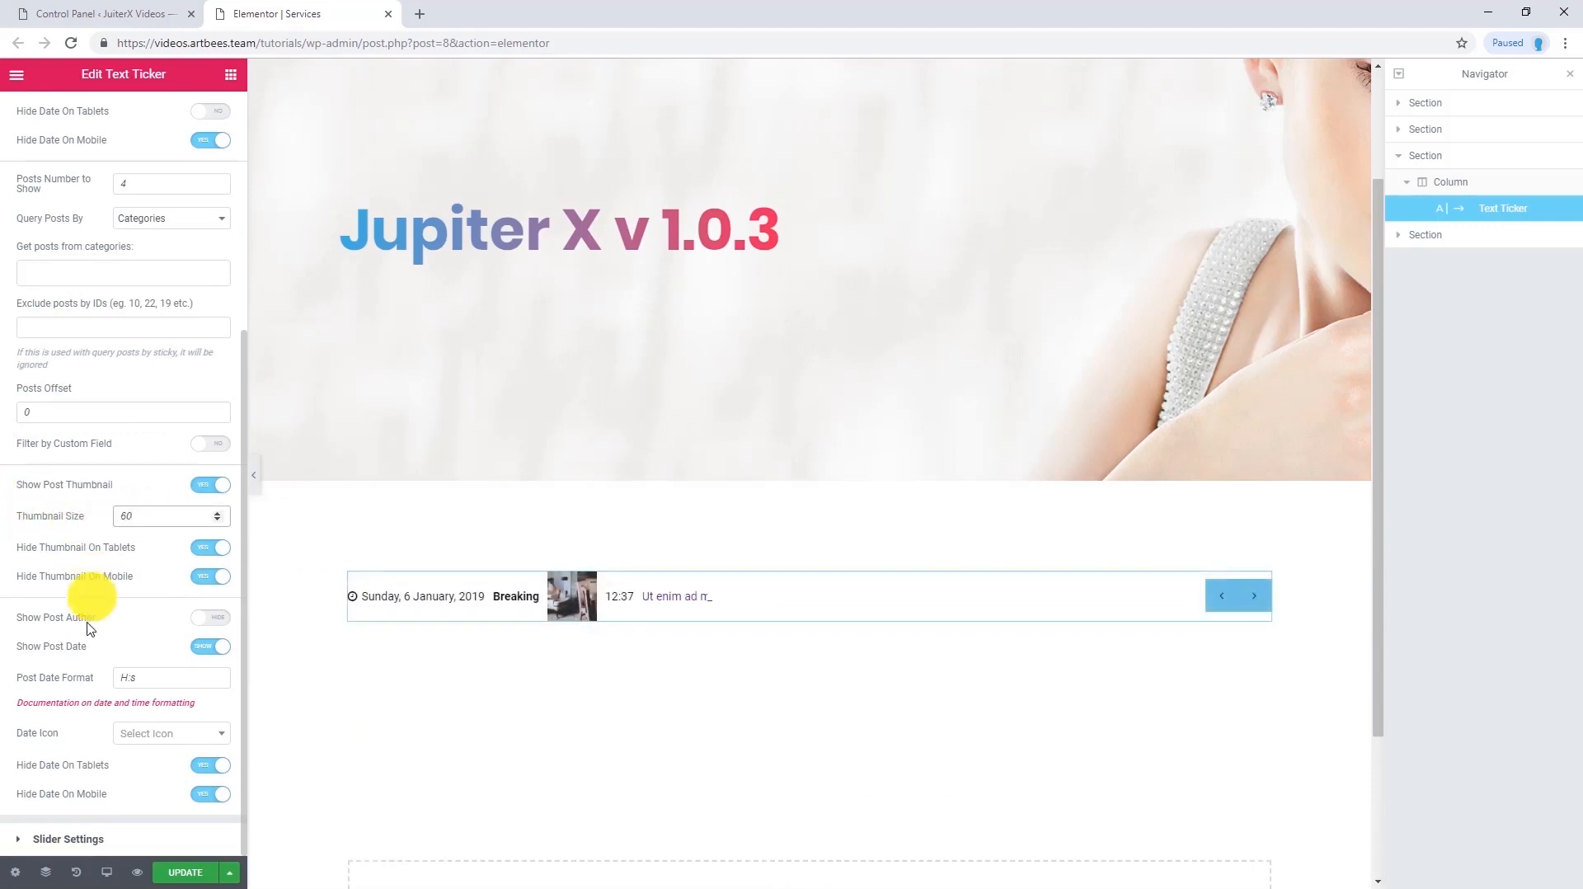
pyautogui.click(219, 617)
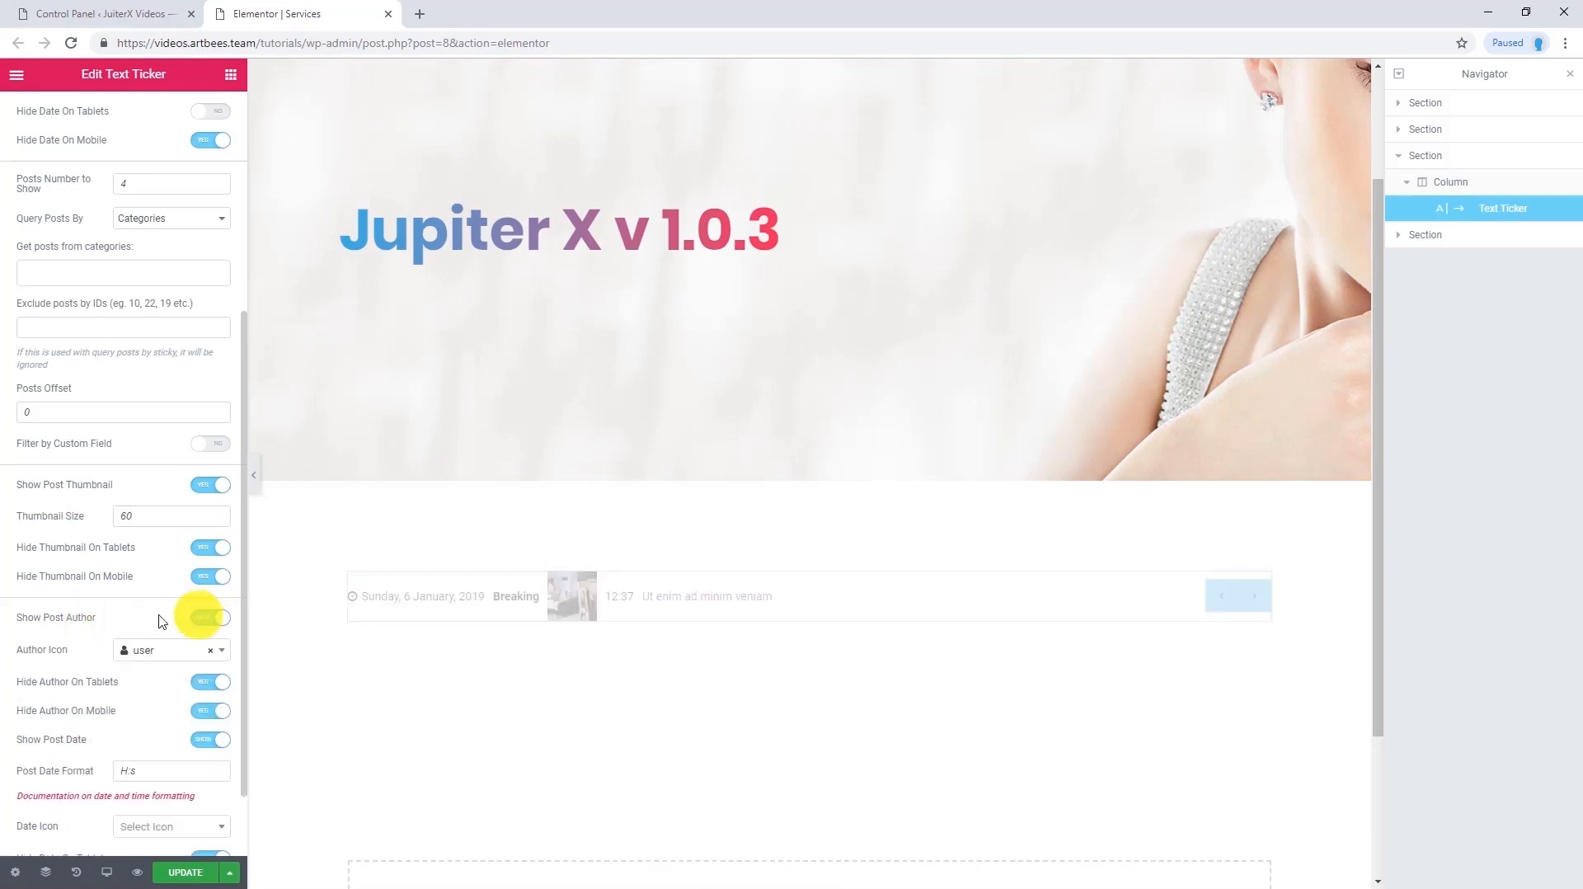
pyautogui.scroll(-1, 62, 610)
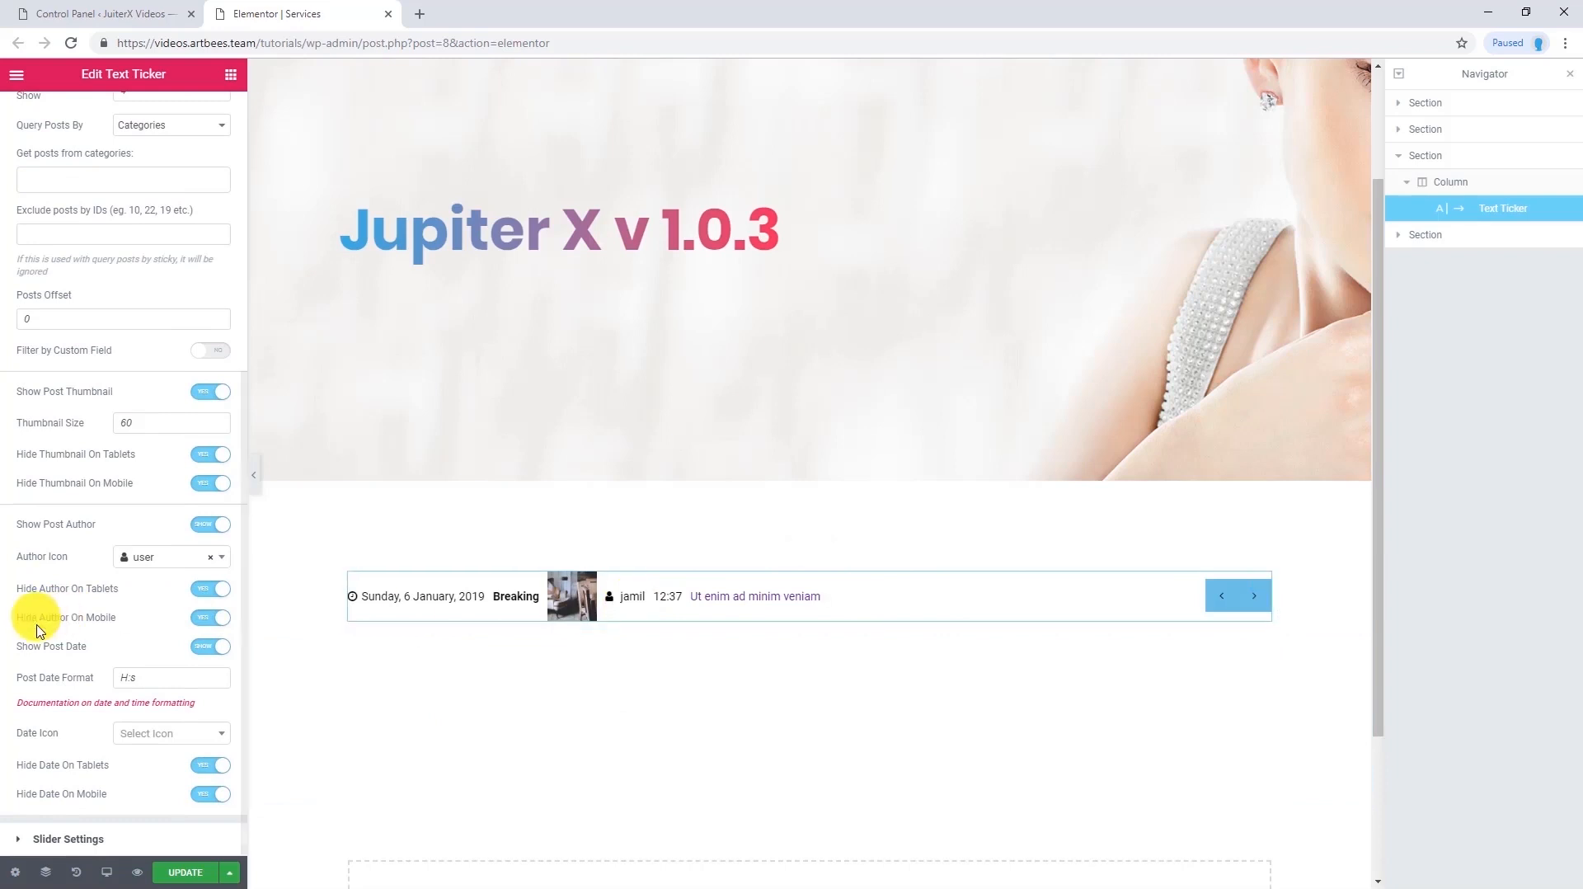
# Set the ticker's typing cursor character to "|" and its autoplay speed to 2000 in the slider settings
pyautogui.click(61, 839)
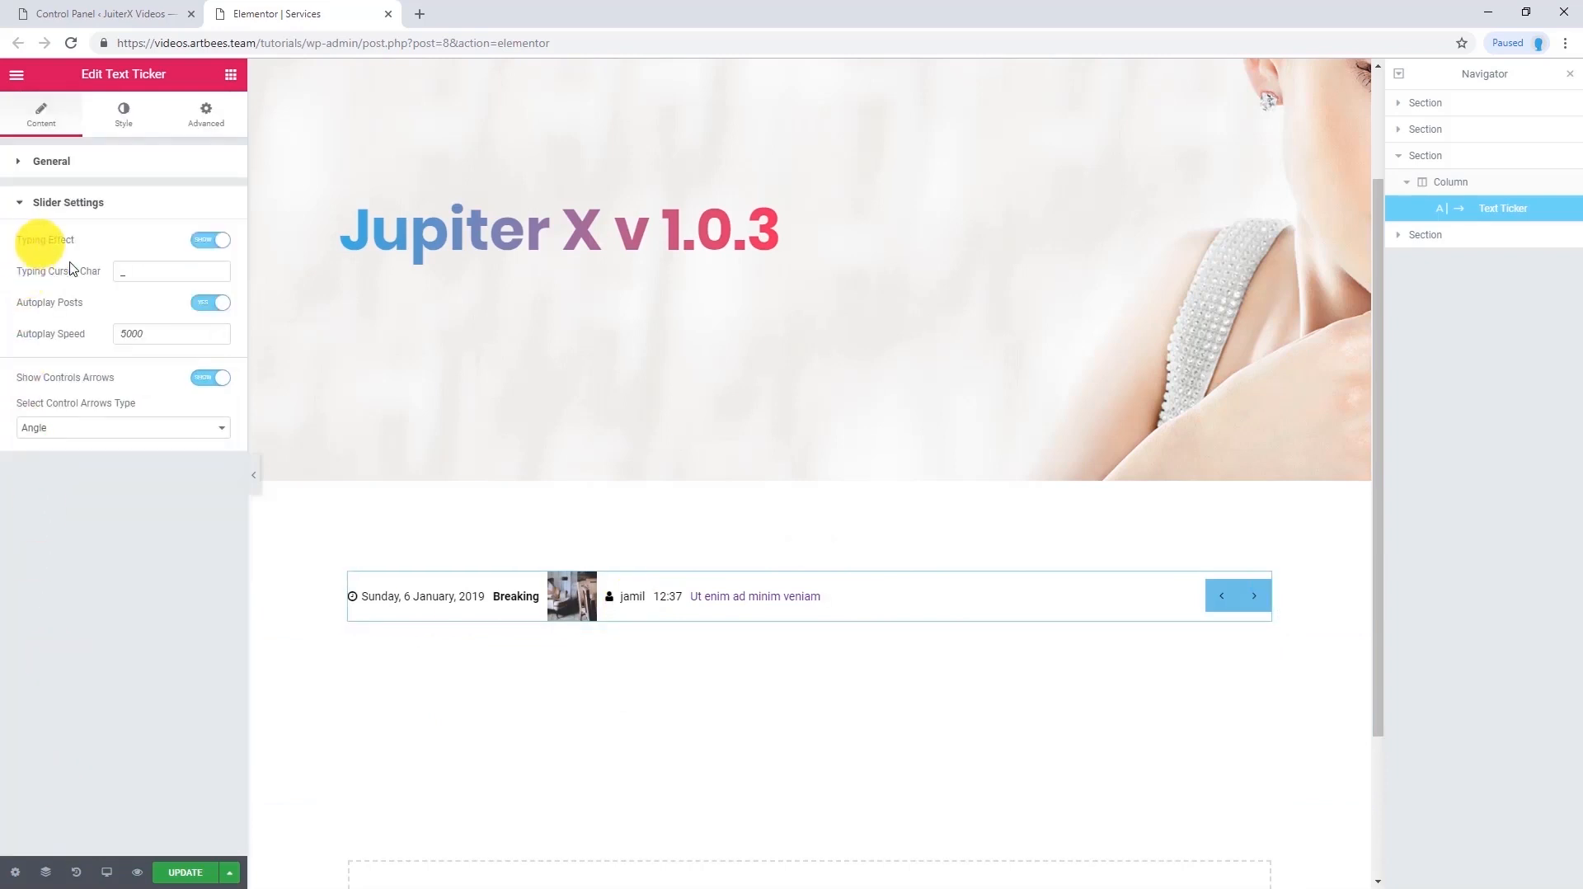
pyautogui.moveTo(138, 271); pyautogui.dragTo(103, 273)
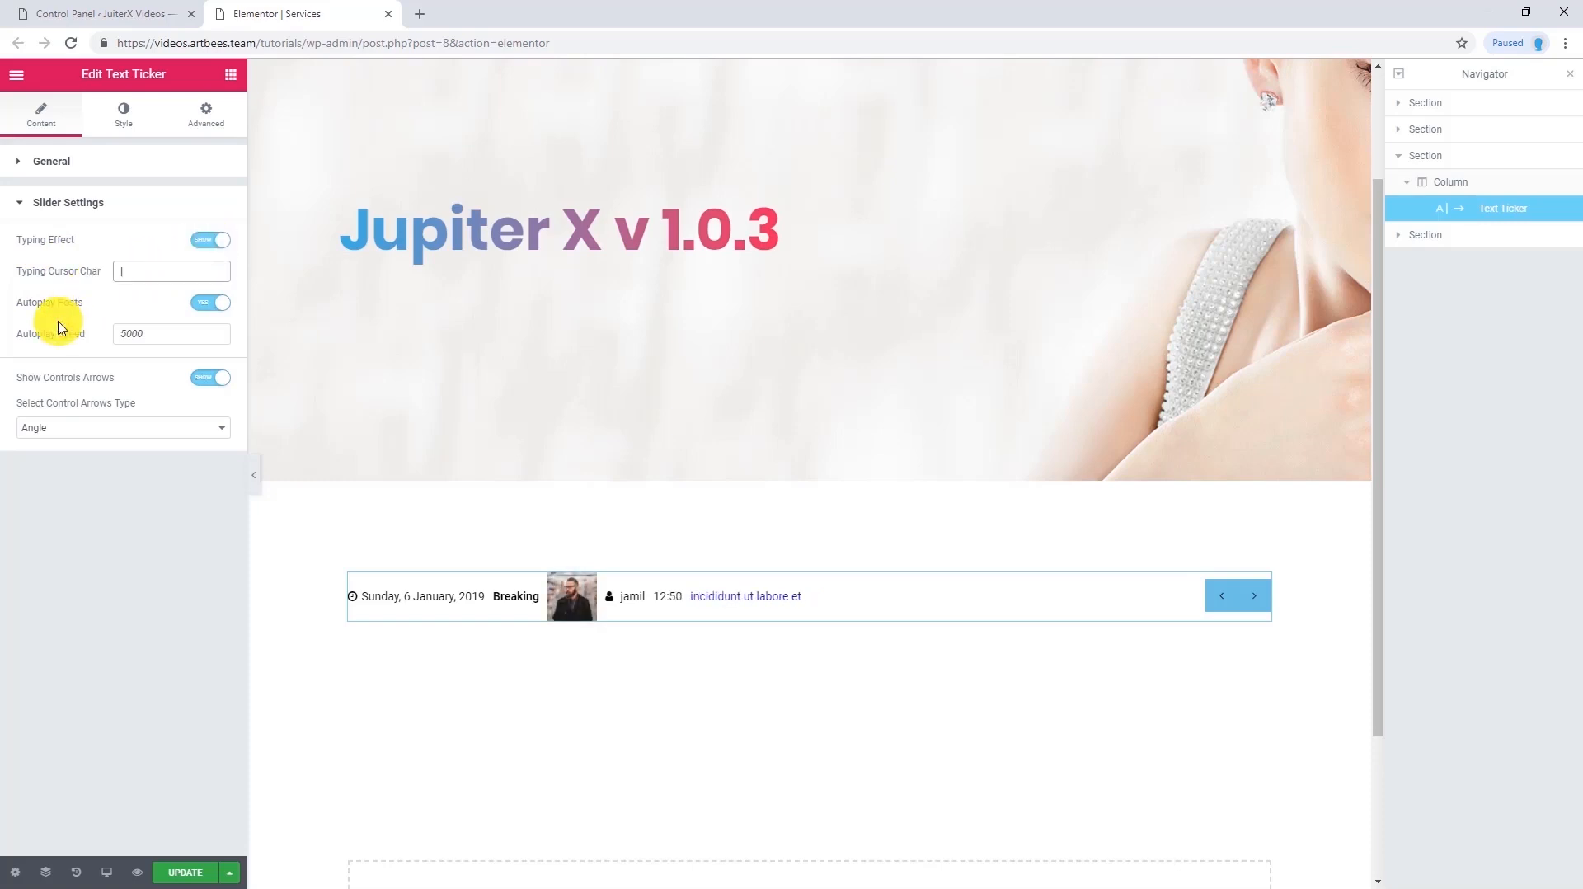
pyautogui.click(128, 337)
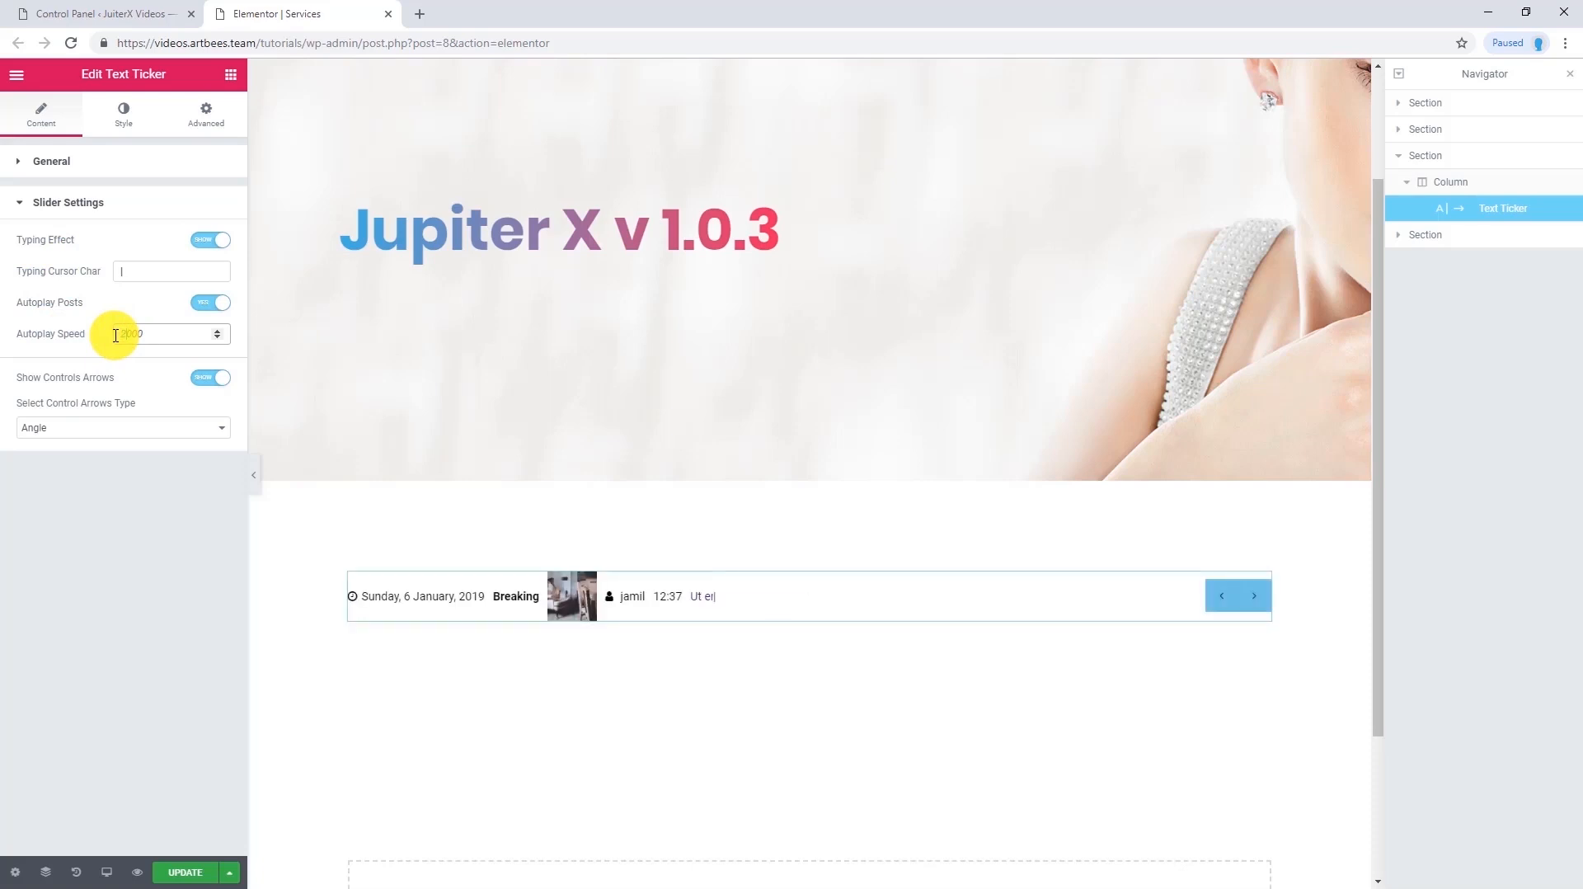
# Try Long Arrow for the ticker's control arrows, choose Chevron Circle instead, and save the page
pyautogui.click(67, 428)
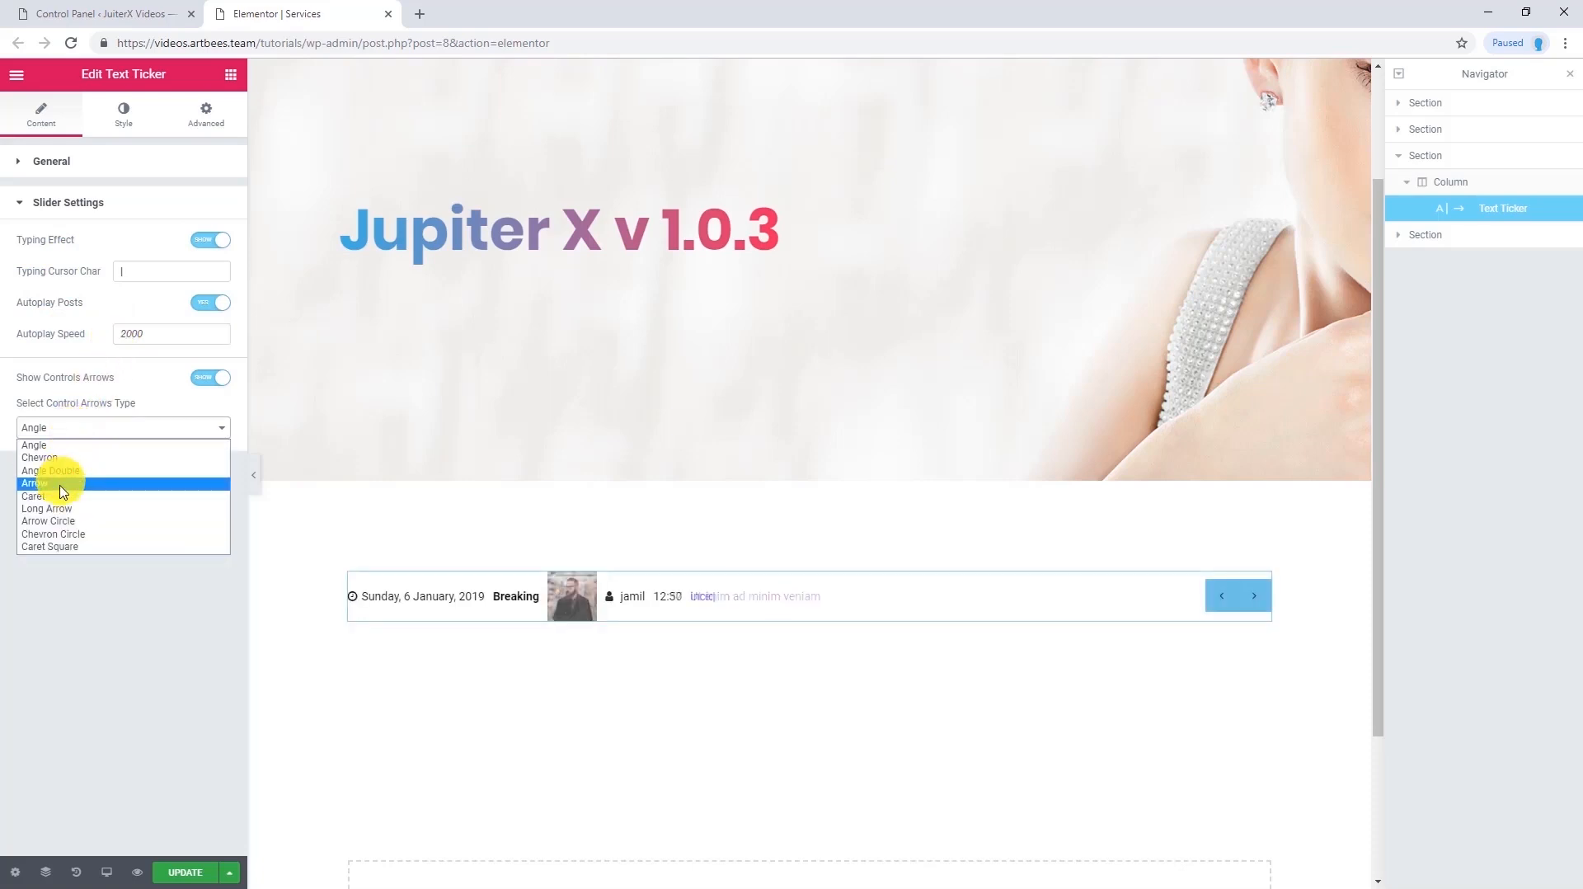
pyautogui.click(57, 509)
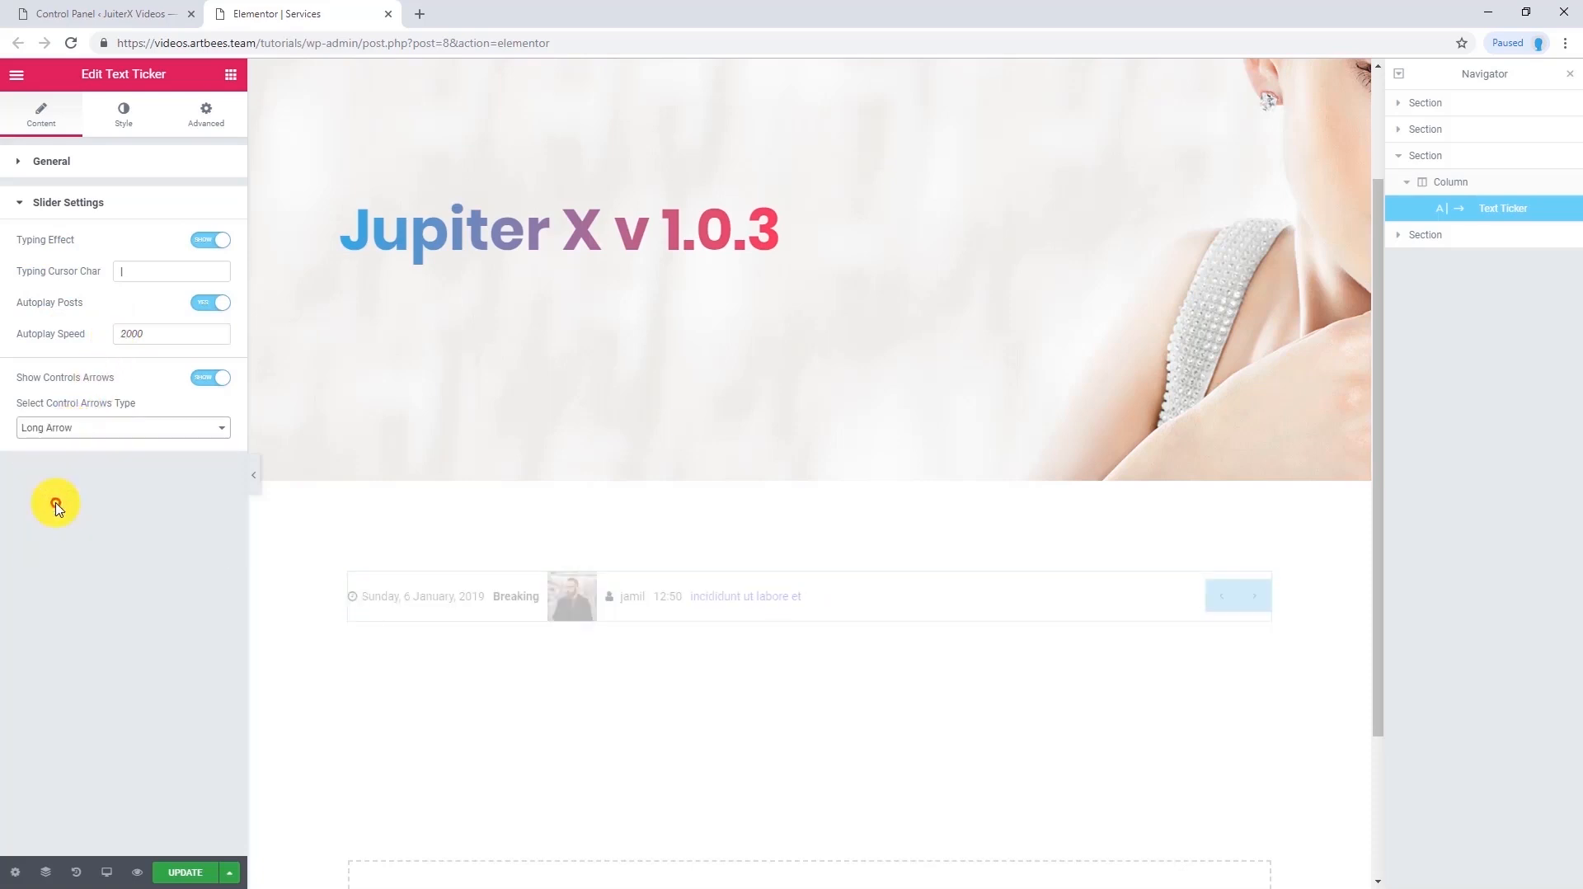
pyautogui.click(91, 428)
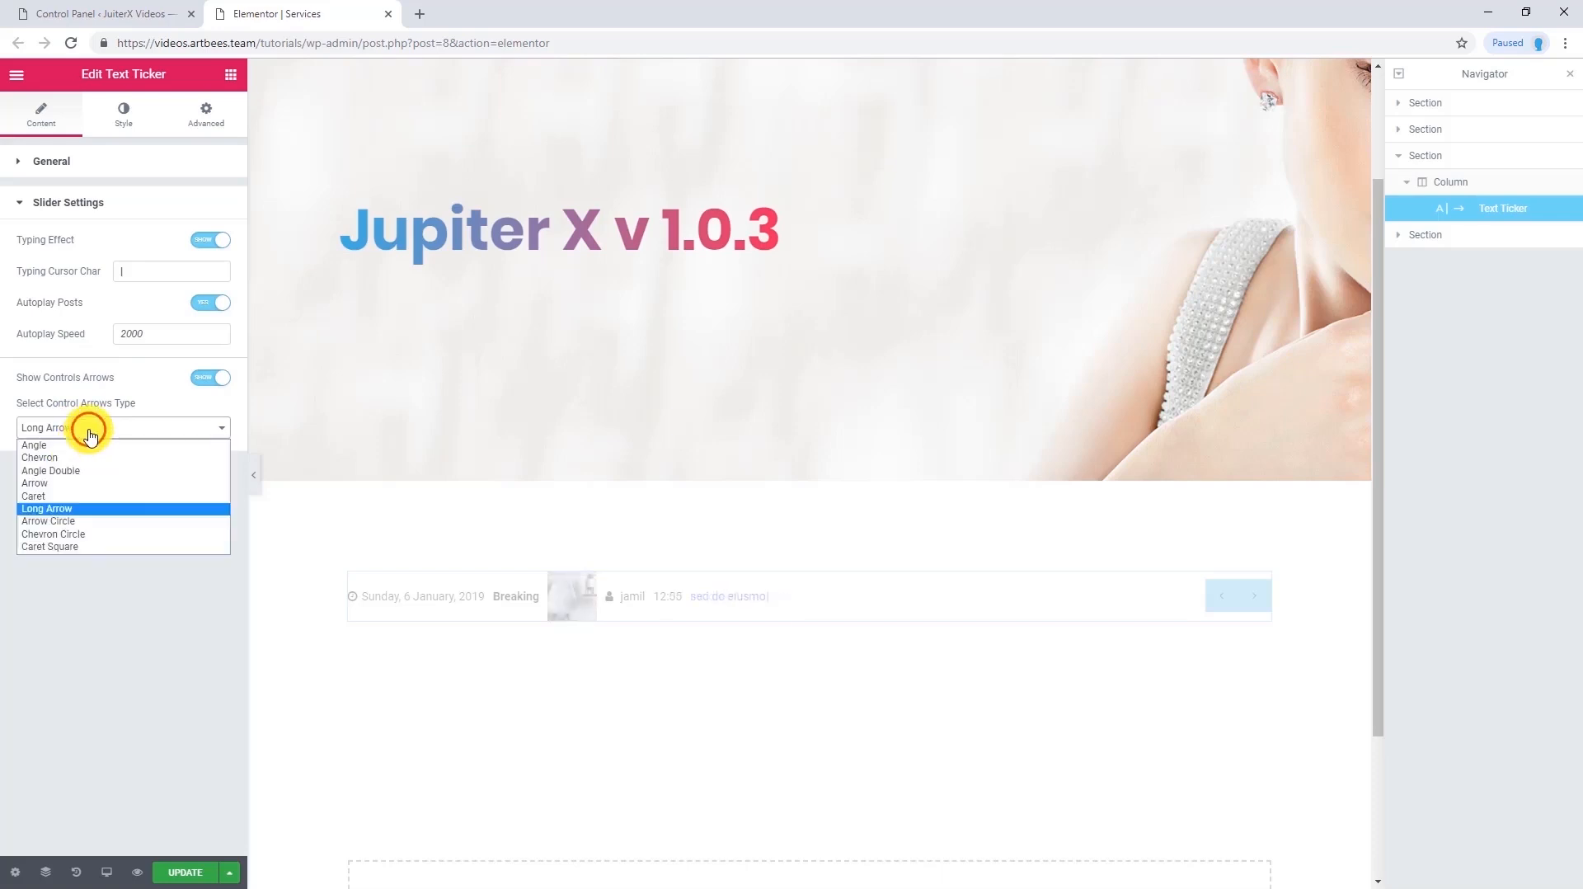
pyautogui.click(102, 534)
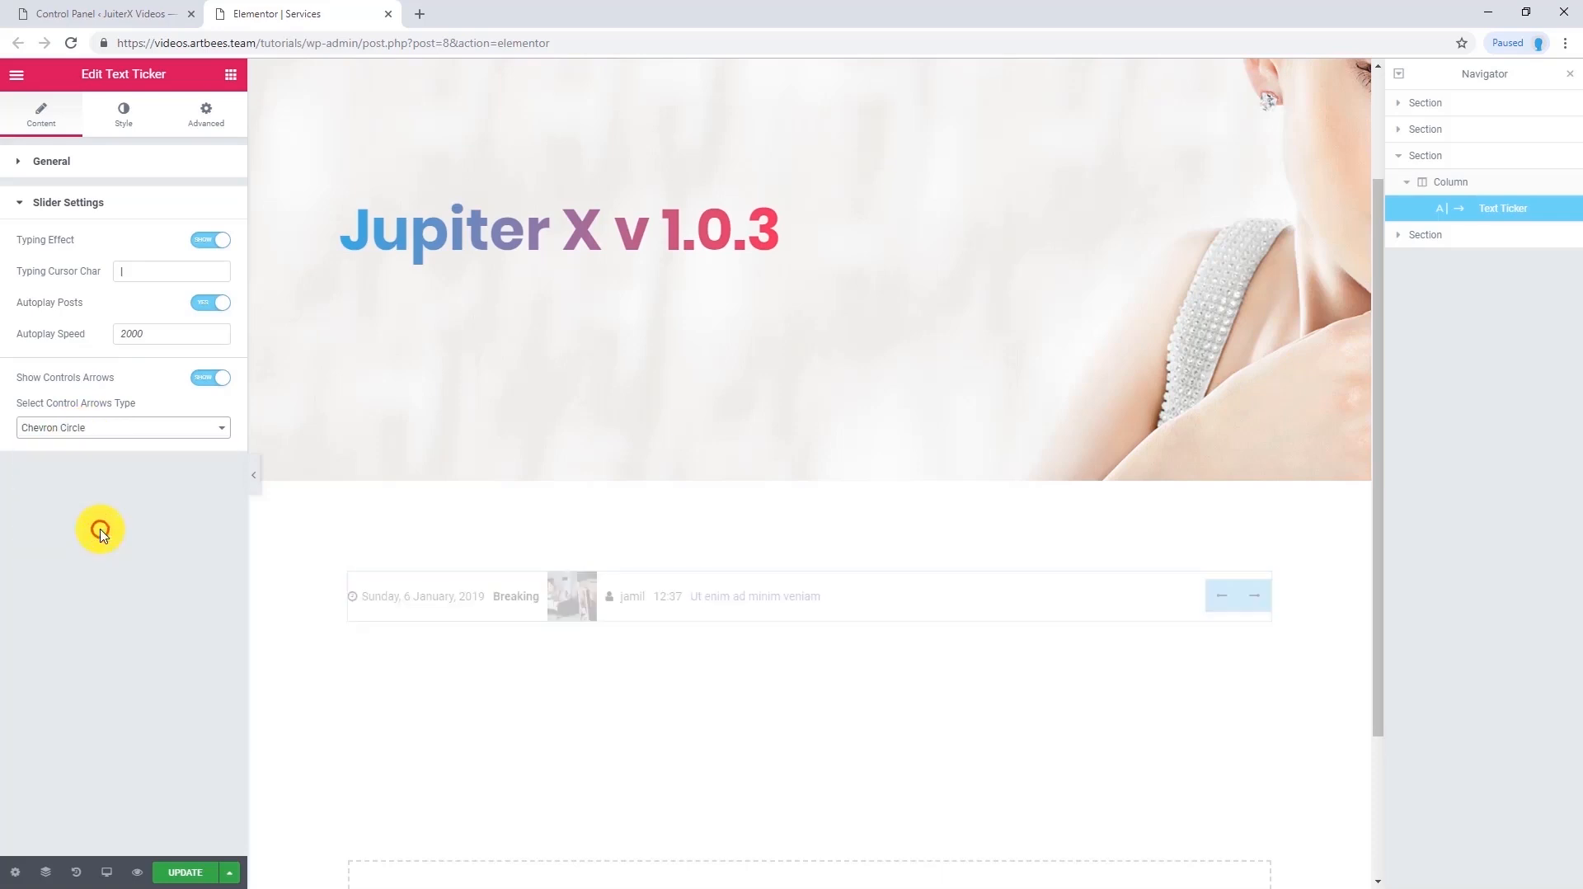
pyautogui.click(189, 872)
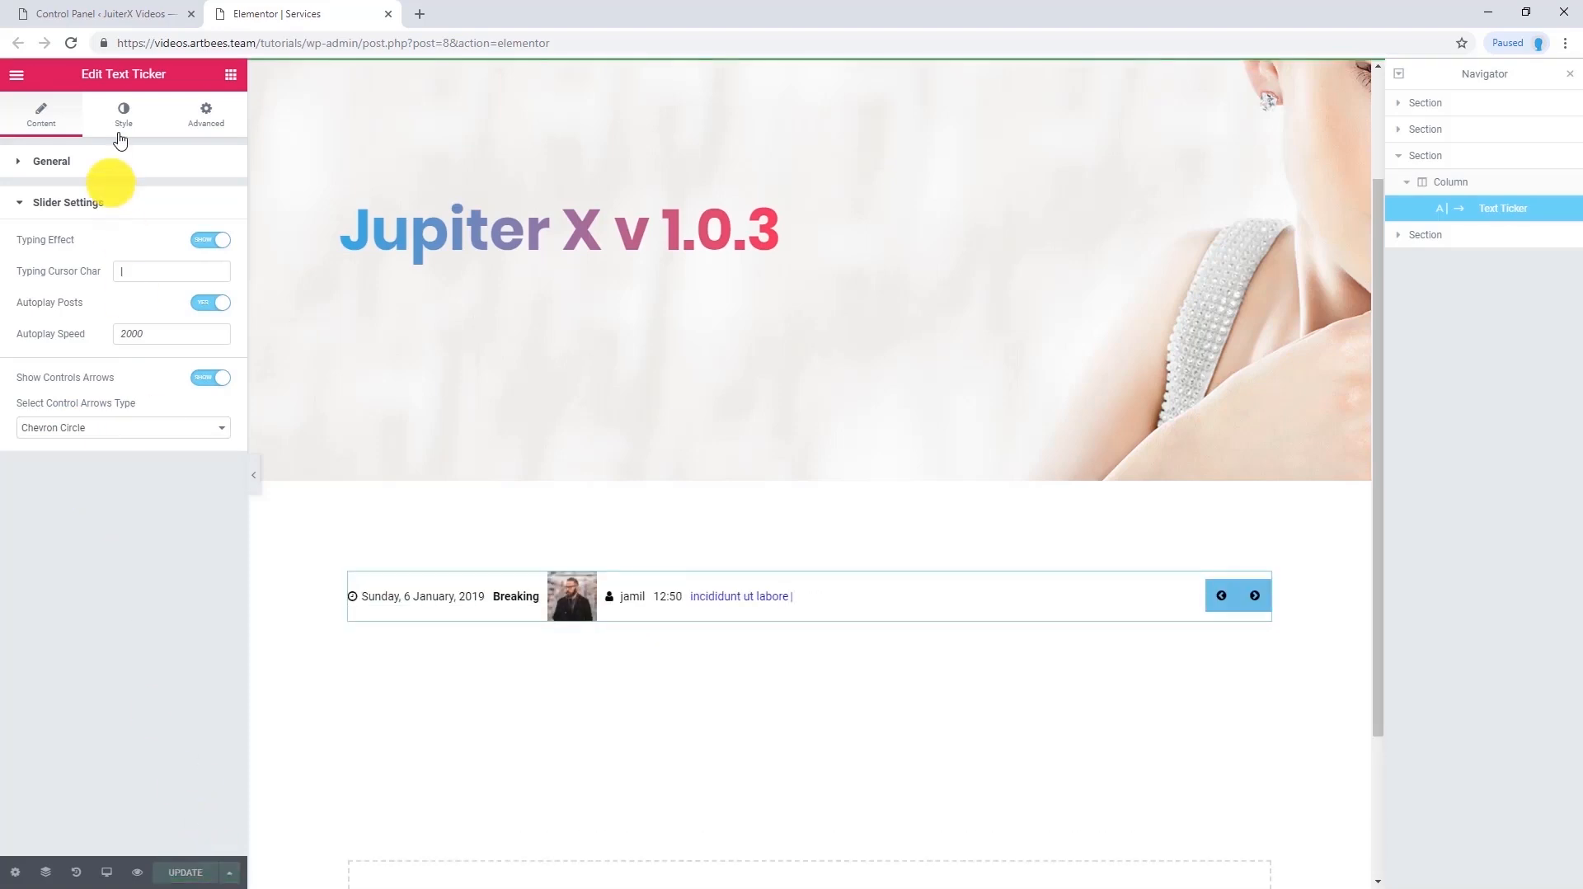
# Give the Text Ticker's container a classic background in dark navy blue #19224f
pyautogui.click(124, 119)
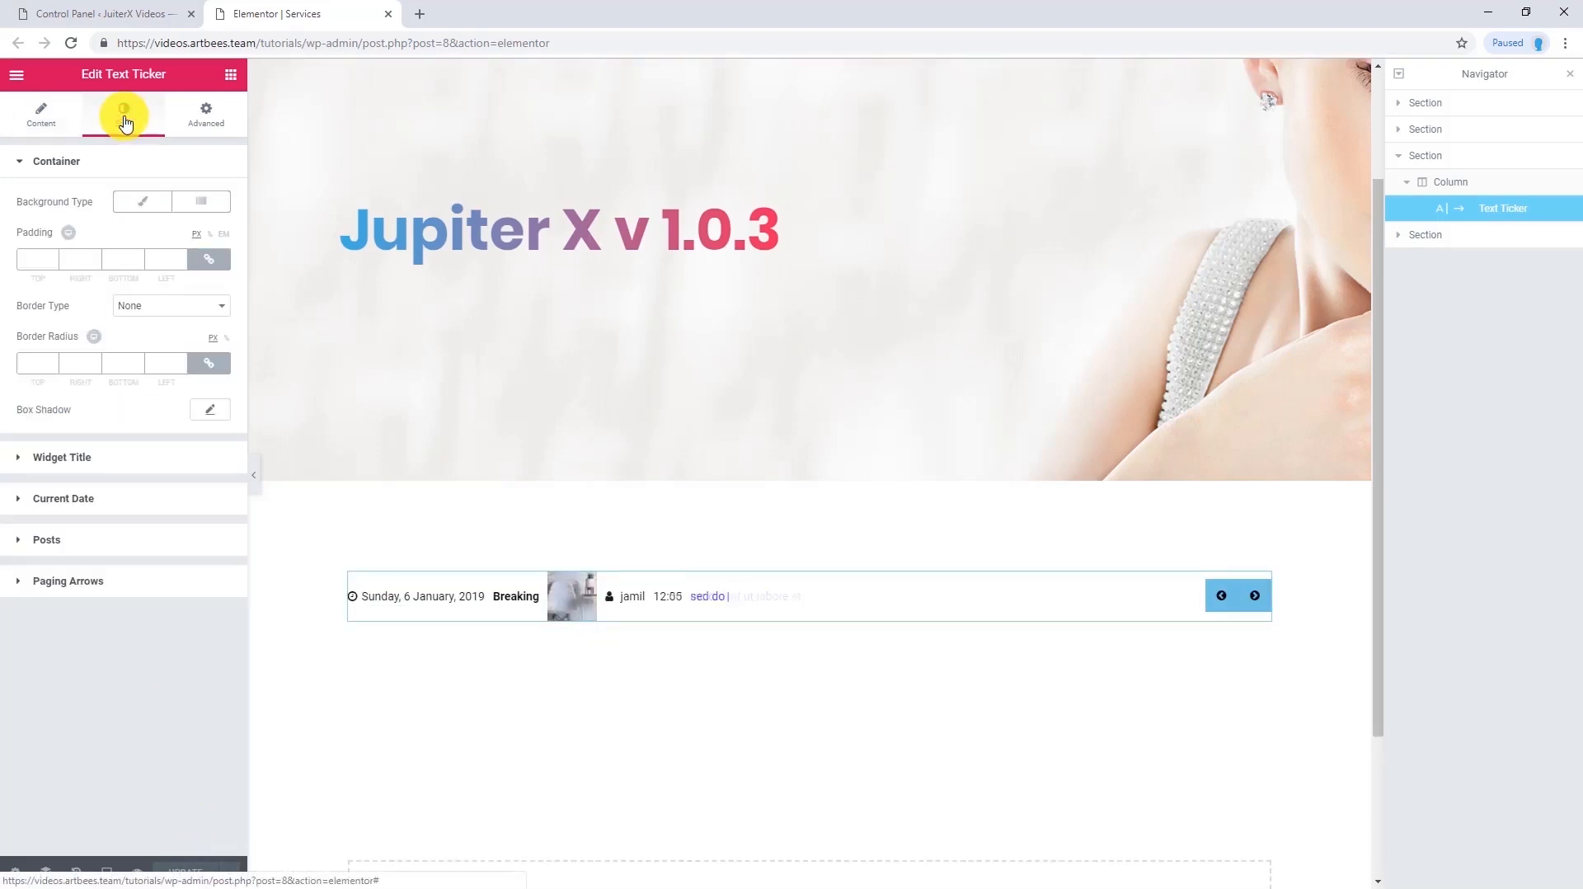
pyautogui.click(138, 206)
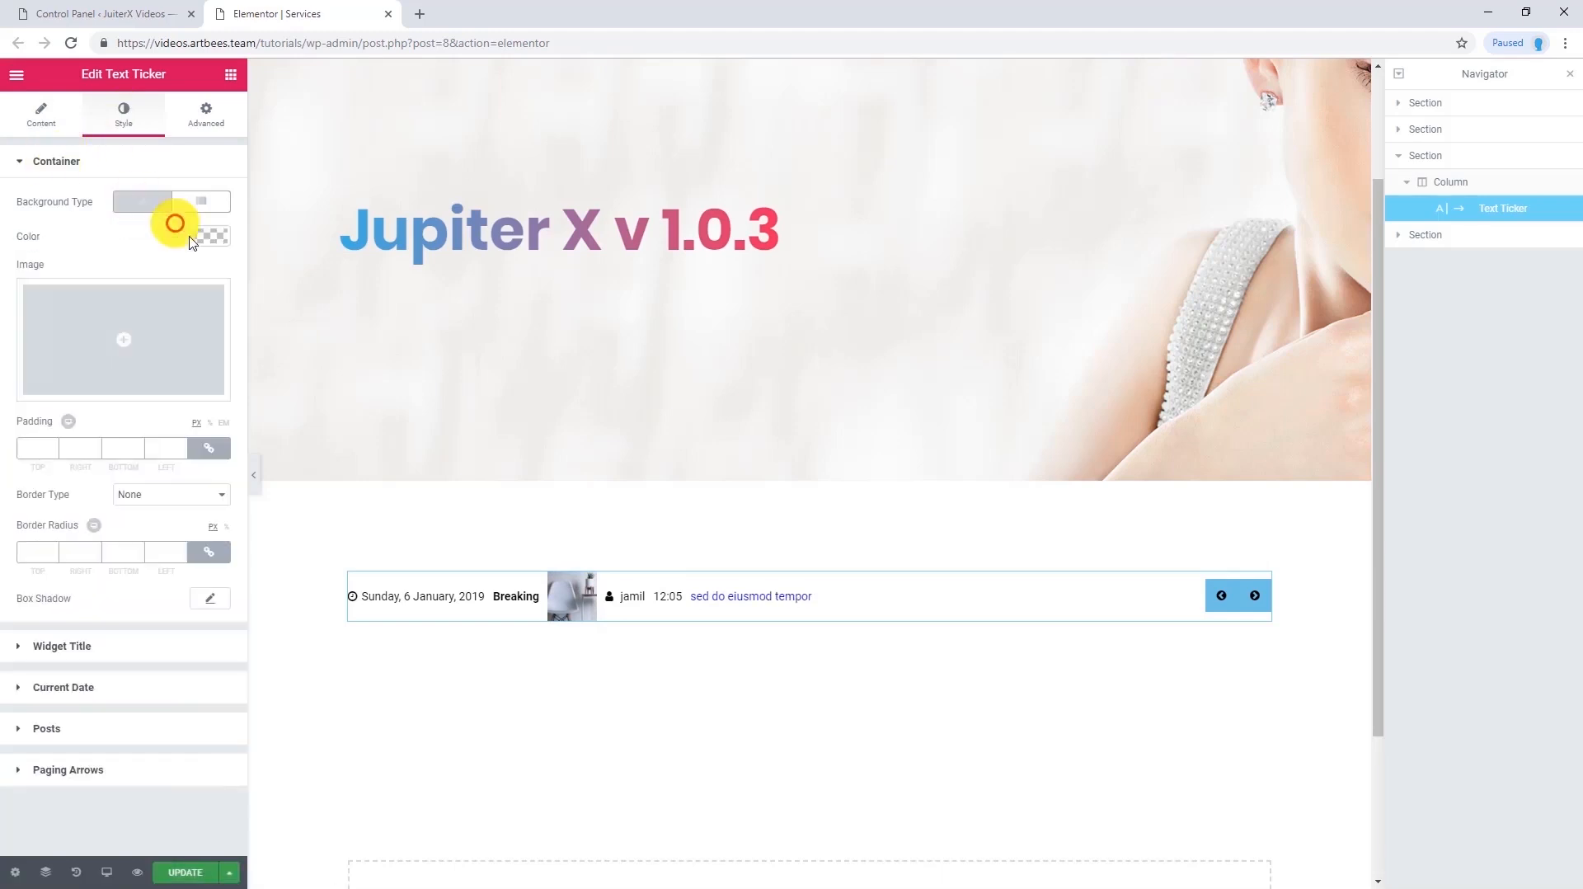
pyautogui.click(206, 234)
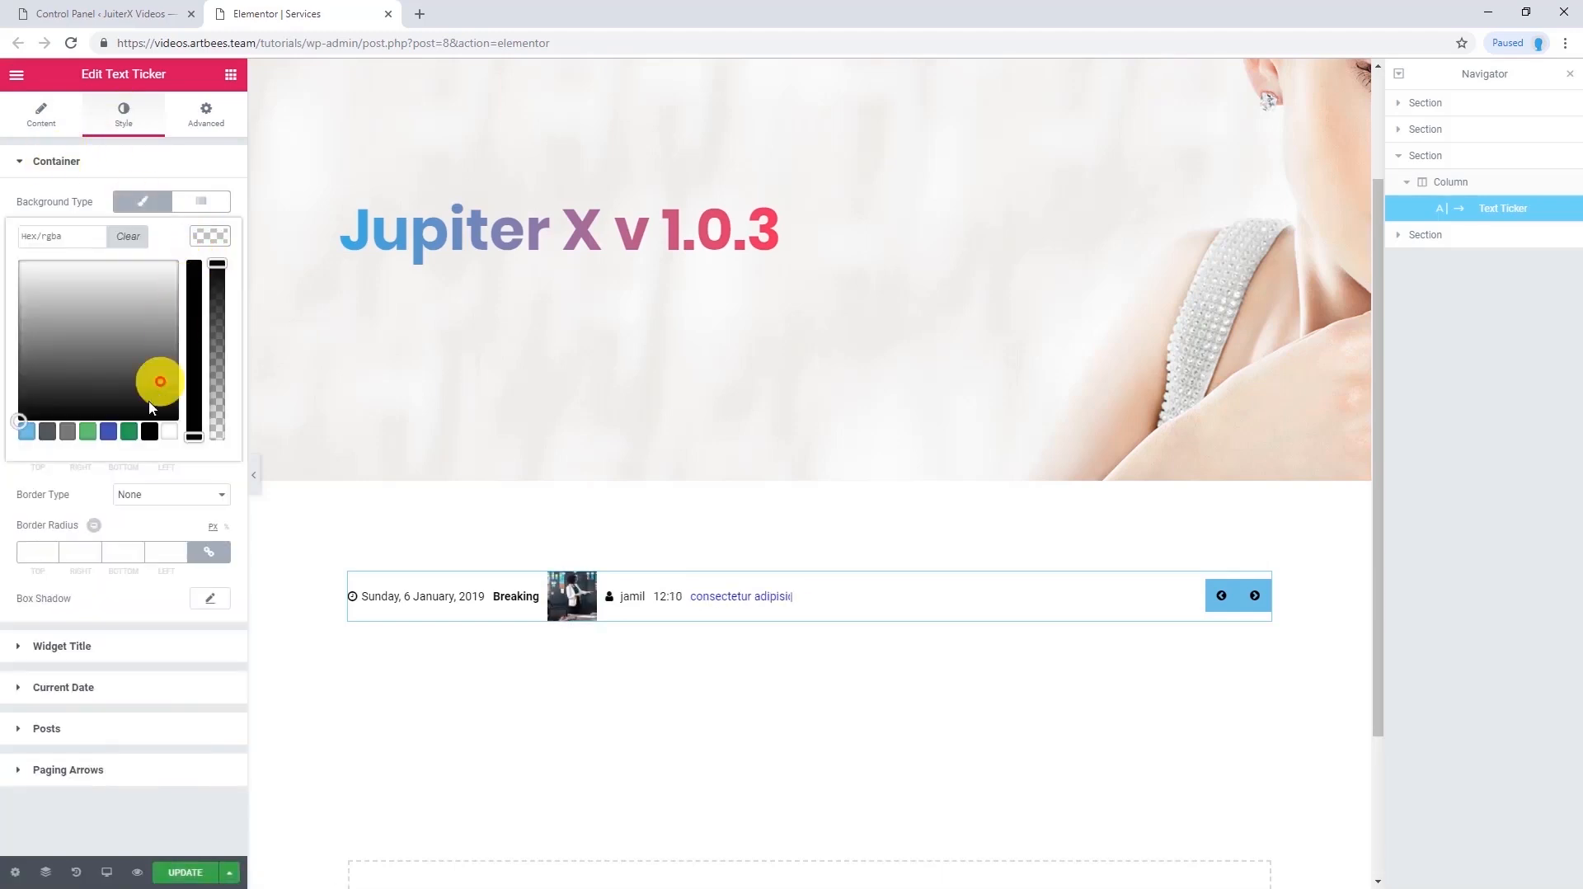
pyautogui.click(109, 431)
pyautogui.moveTo(124, 318); pyautogui.dragTo(121, 370)
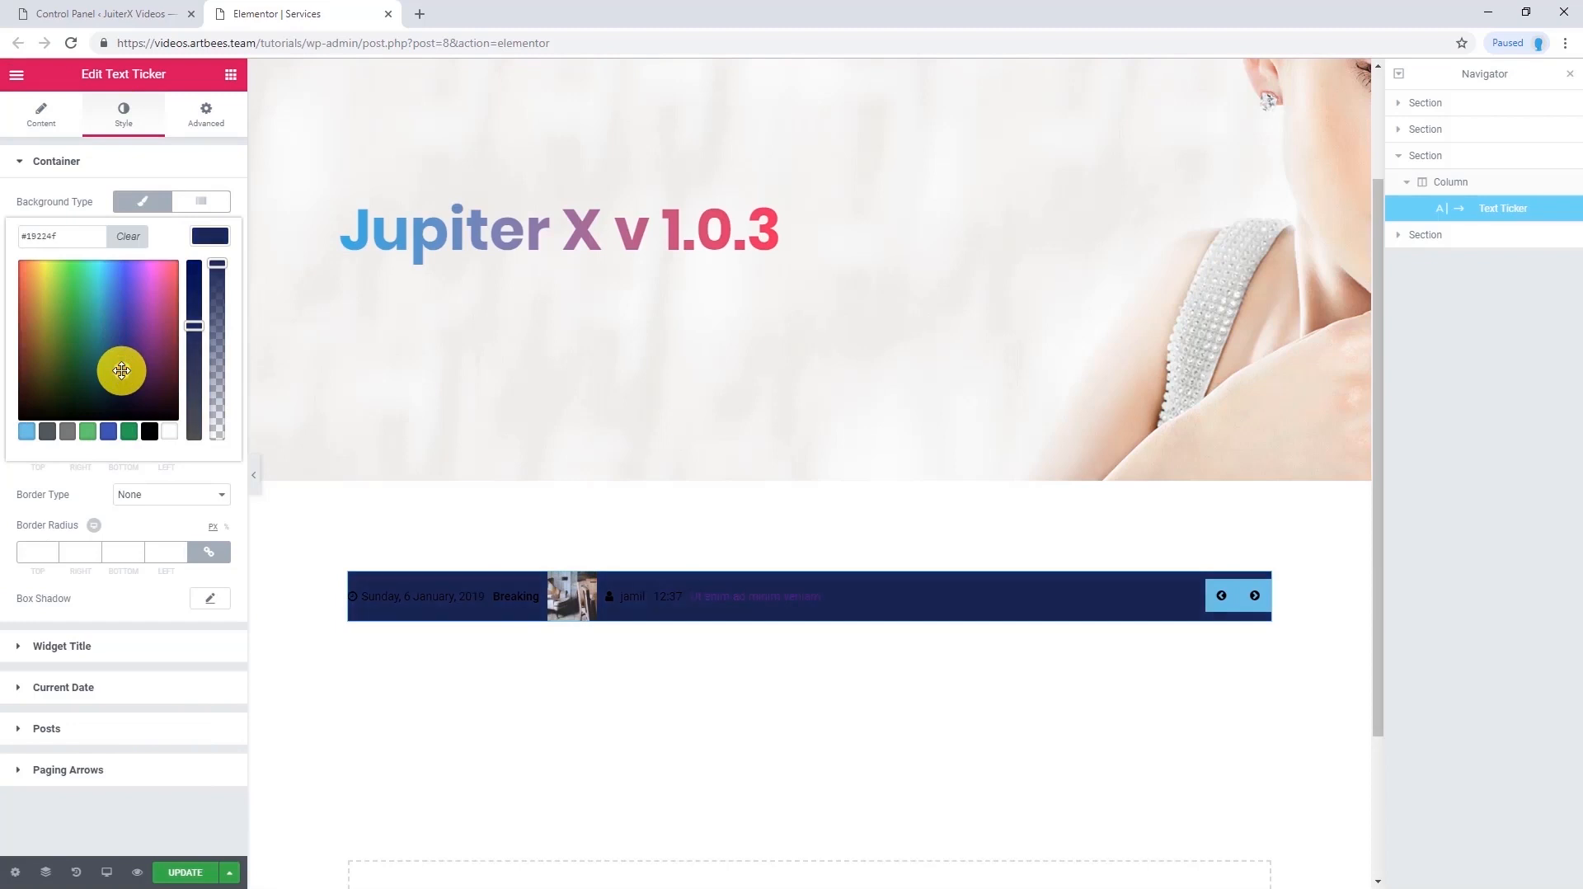
pyautogui.click(208, 235)
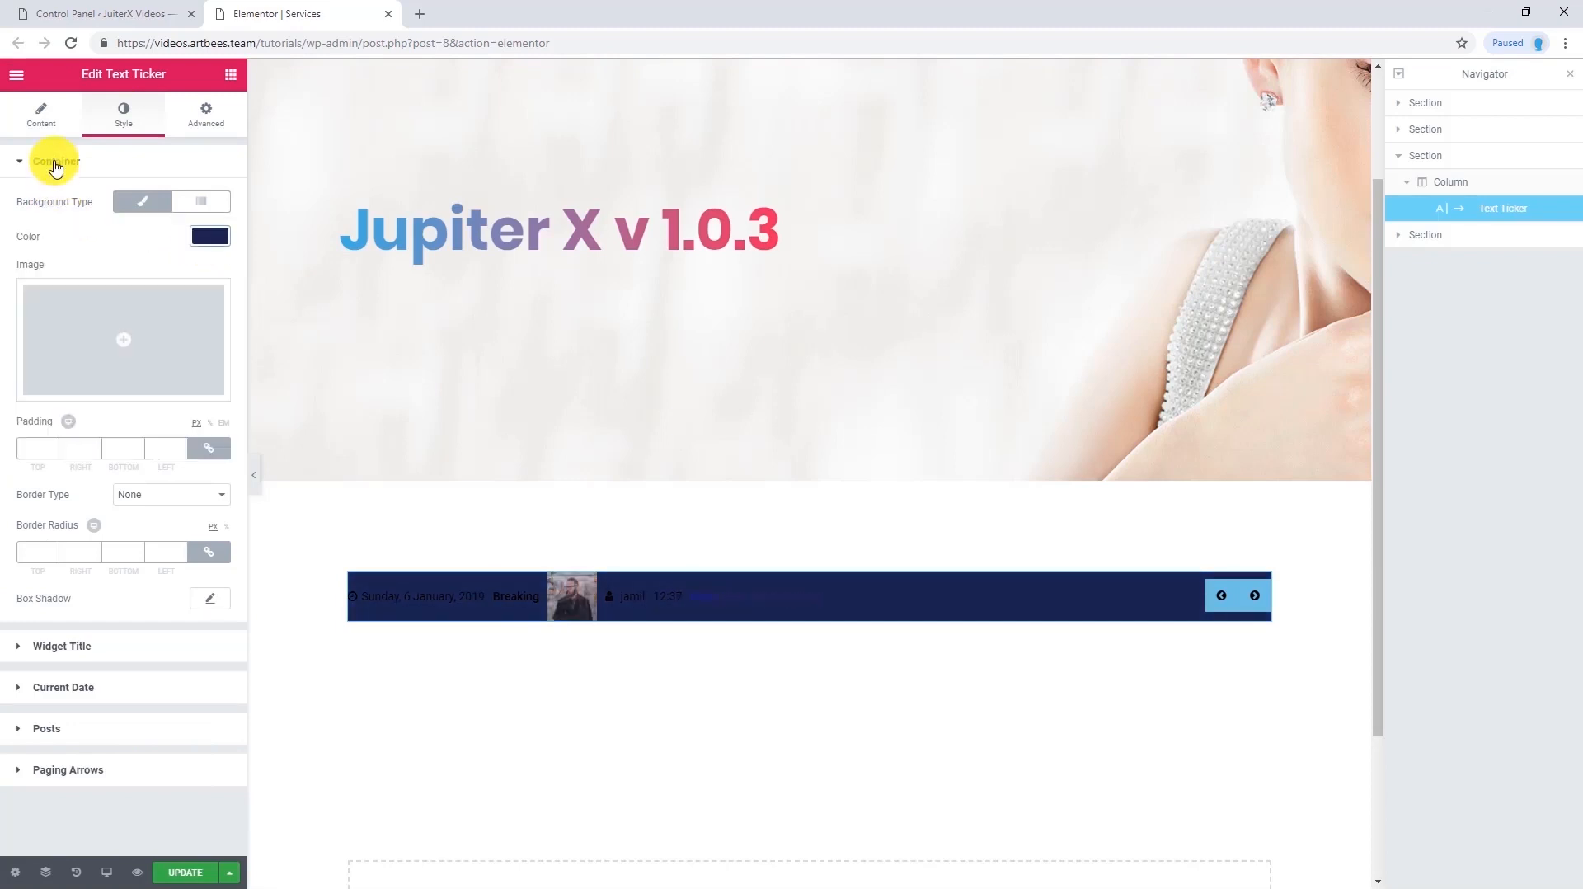
pyautogui.click(54, 163)
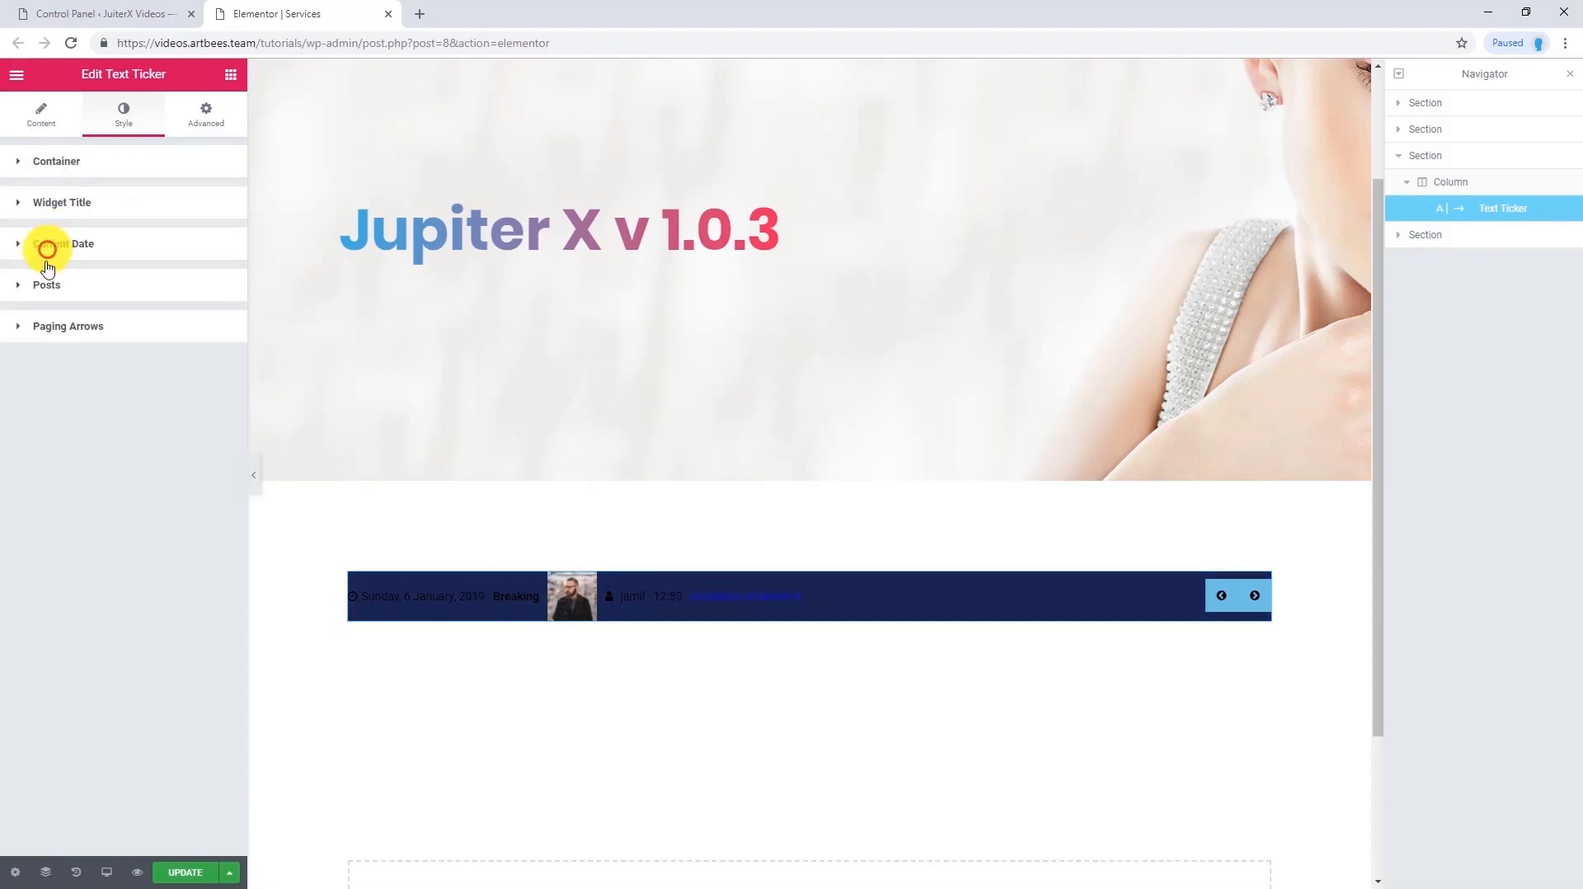
# Set the ticker's current date text color to white (#ffffff)
pyautogui.click(47, 251)
pyautogui.click(209, 283)
pyautogui.moveTo(57, 336); pyautogui.dragTo(3, 272)
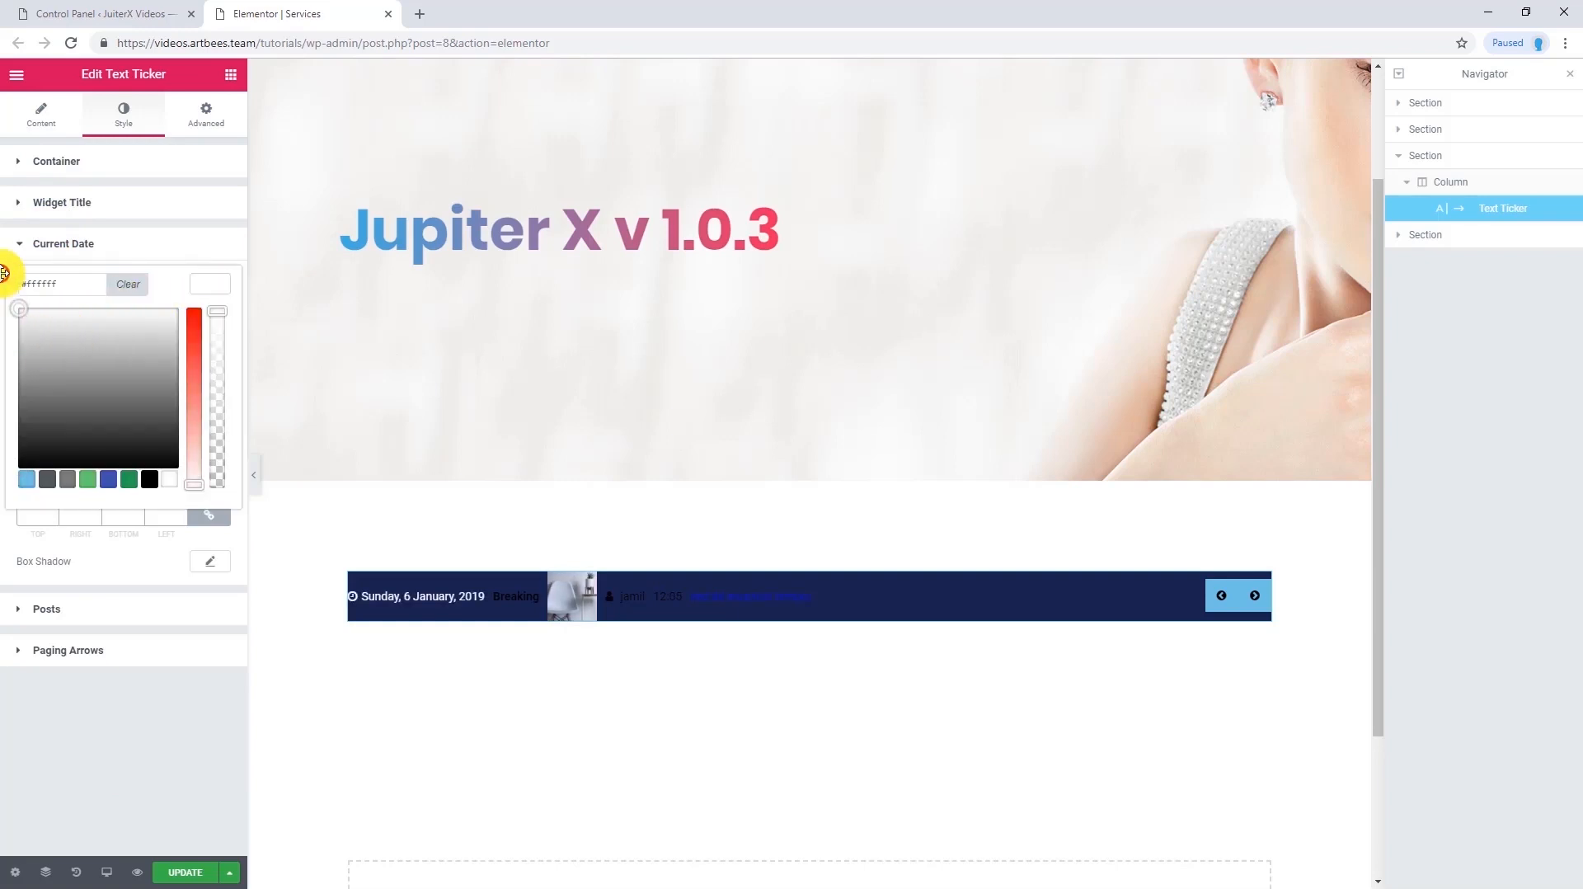
pyautogui.click(3, 272)
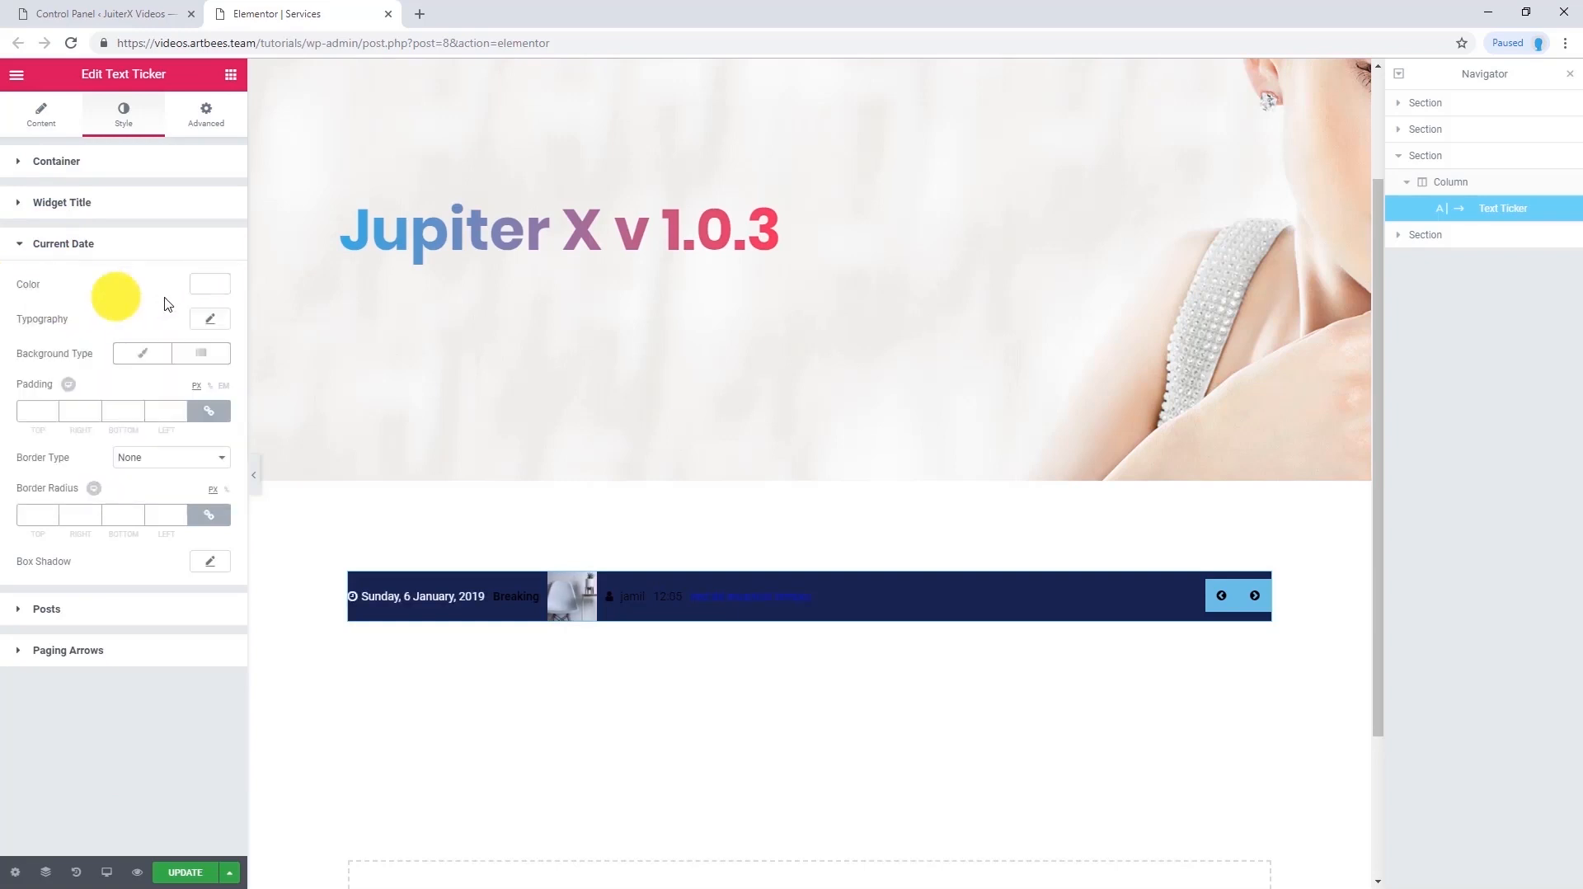
# Unlink the current date's padding values and set the left and right padding to 20 px
pyautogui.click(178, 411)
pyautogui.click(155, 410)
pyautogui.write('20')
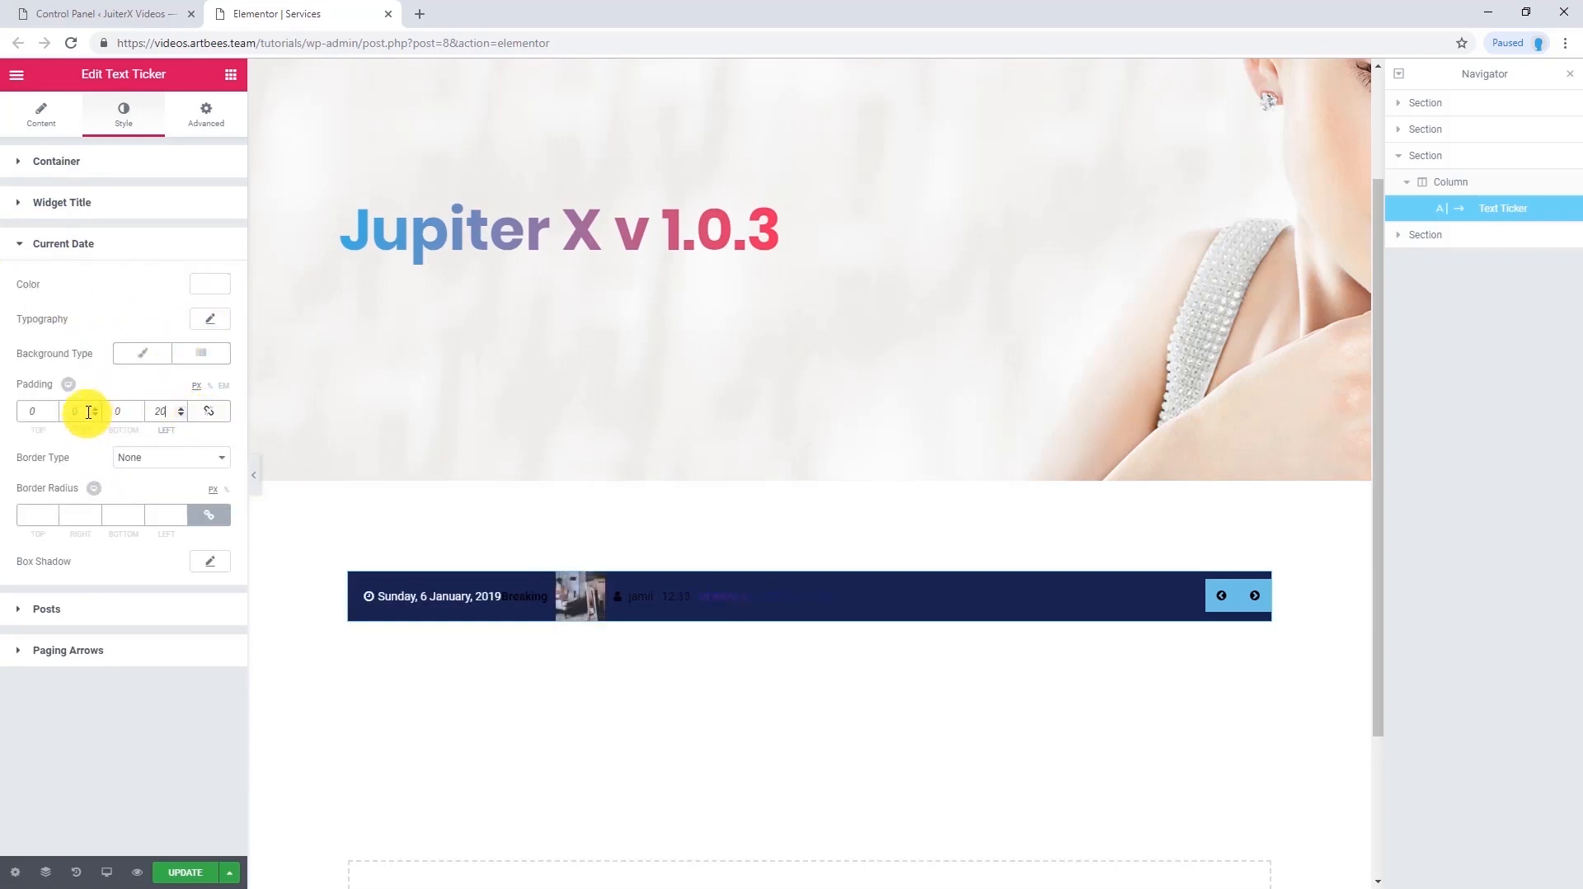
pyautogui.click(69, 412)
pyautogui.write('20')
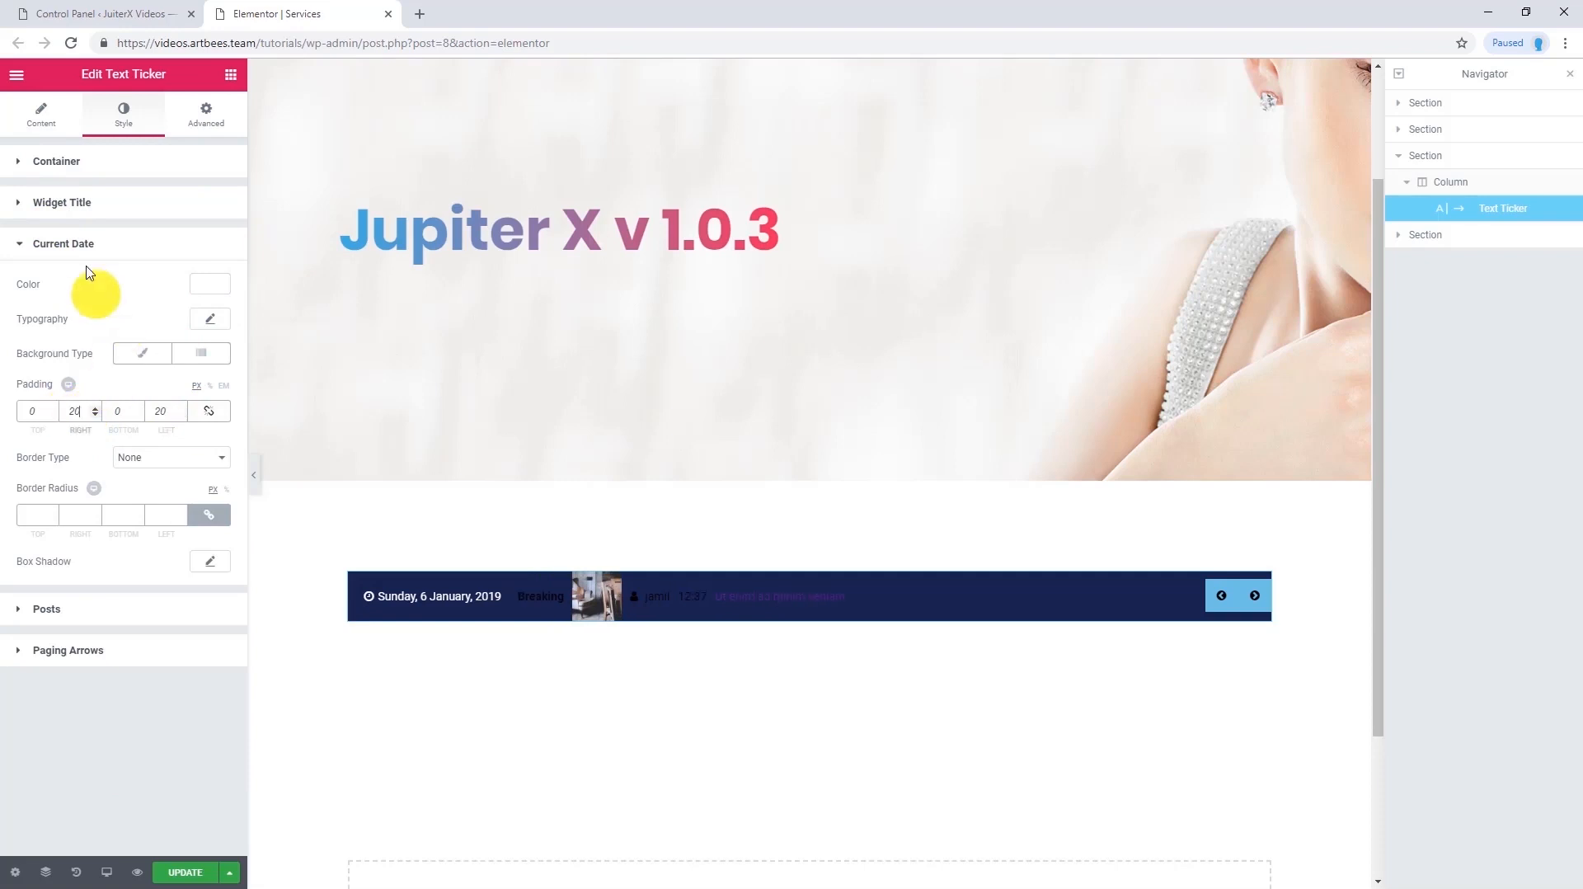
pyautogui.click(67, 247)
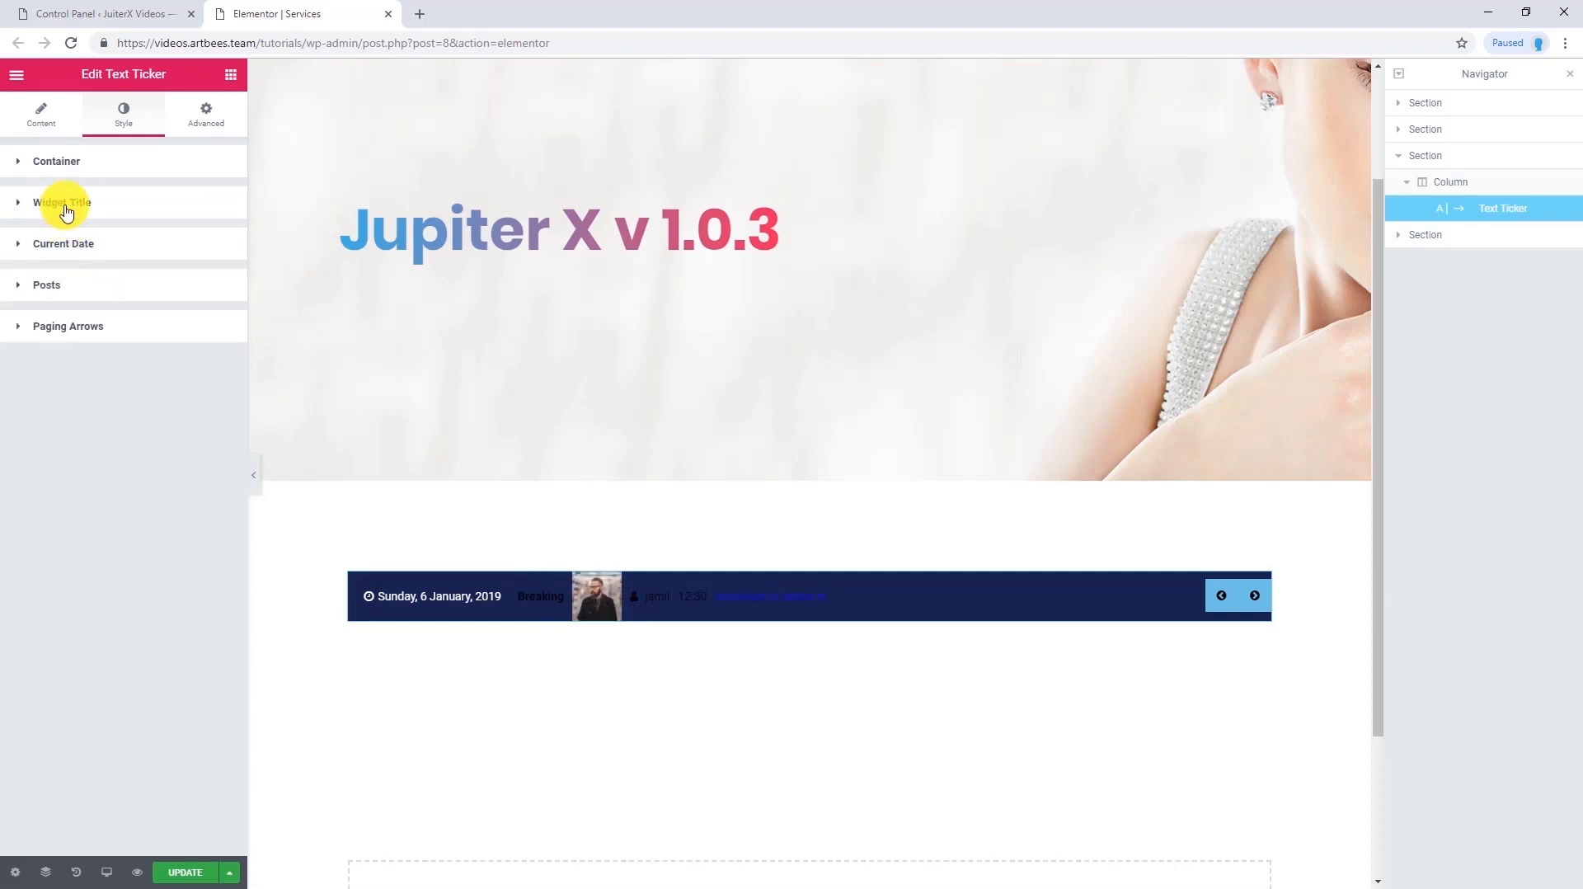
# Set the "Breaking" widget title's text color to white
pyautogui.click(66, 205)
pyautogui.click(206, 248)
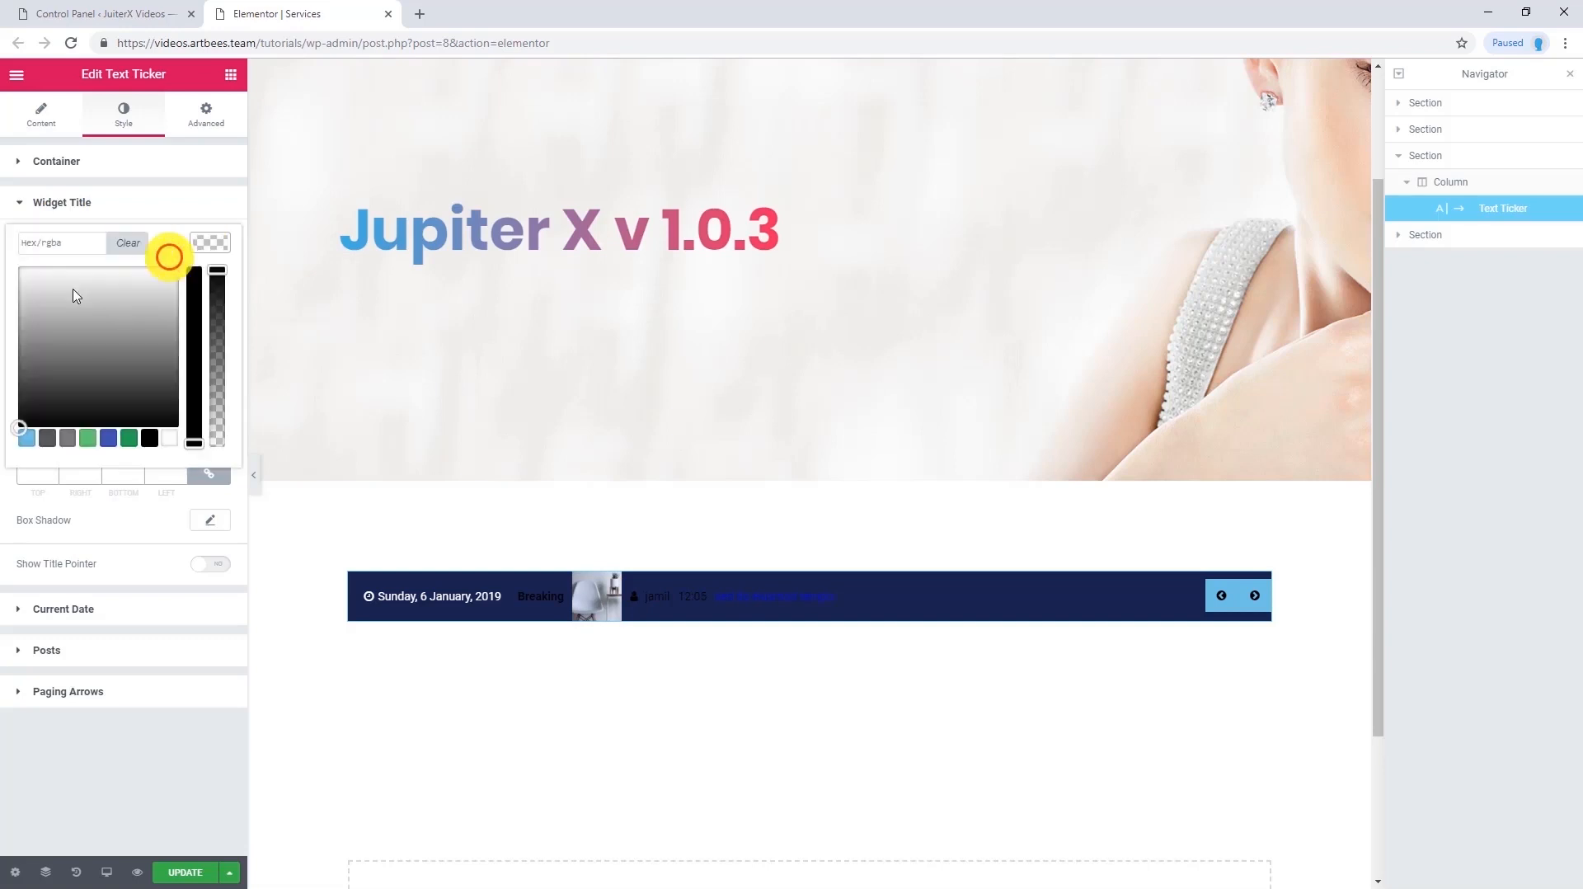
pyautogui.click(8, 272)
# Give the widget title a classic coral red background and 20 px padding on all sides
pyautogui.click(147, 312)
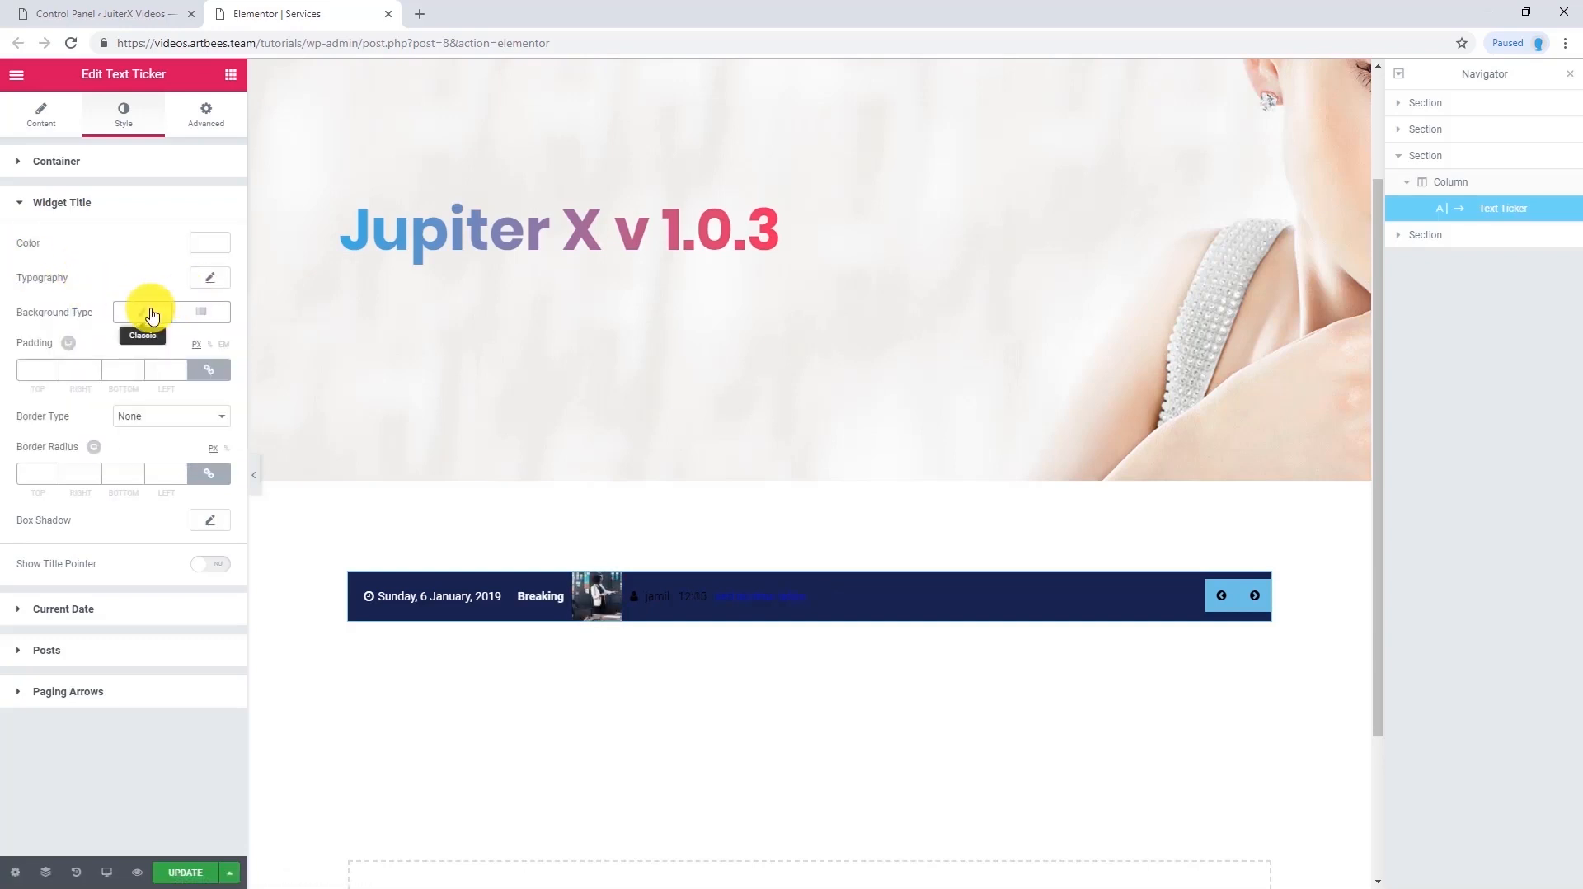
pyautogui.click(208, 347)
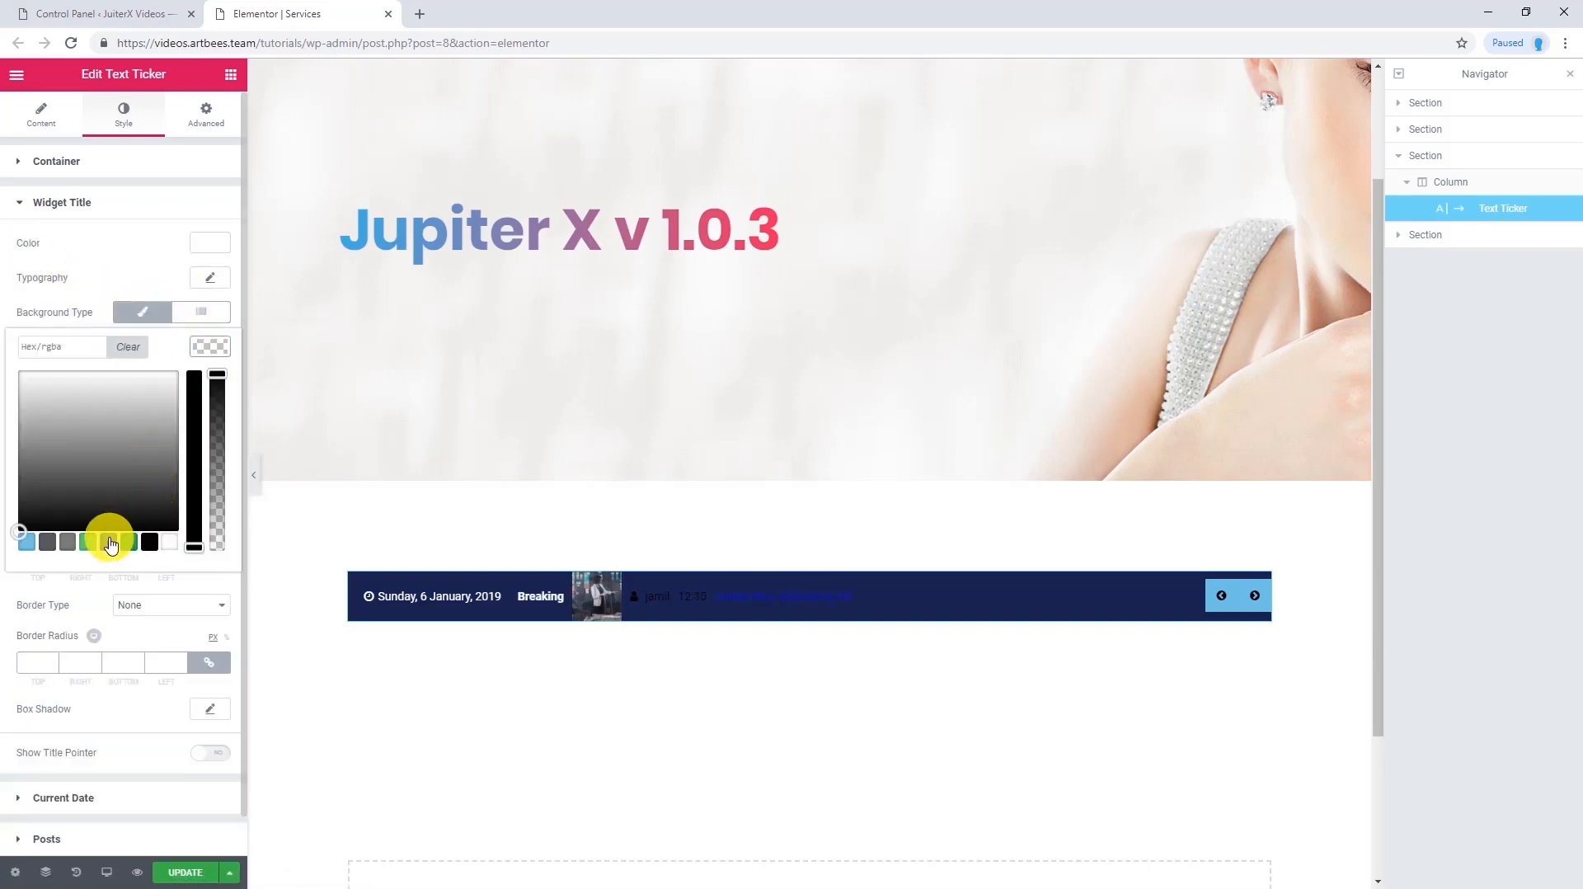
pyautogui.click(115, 545)
pyautogui.click(11, 354)
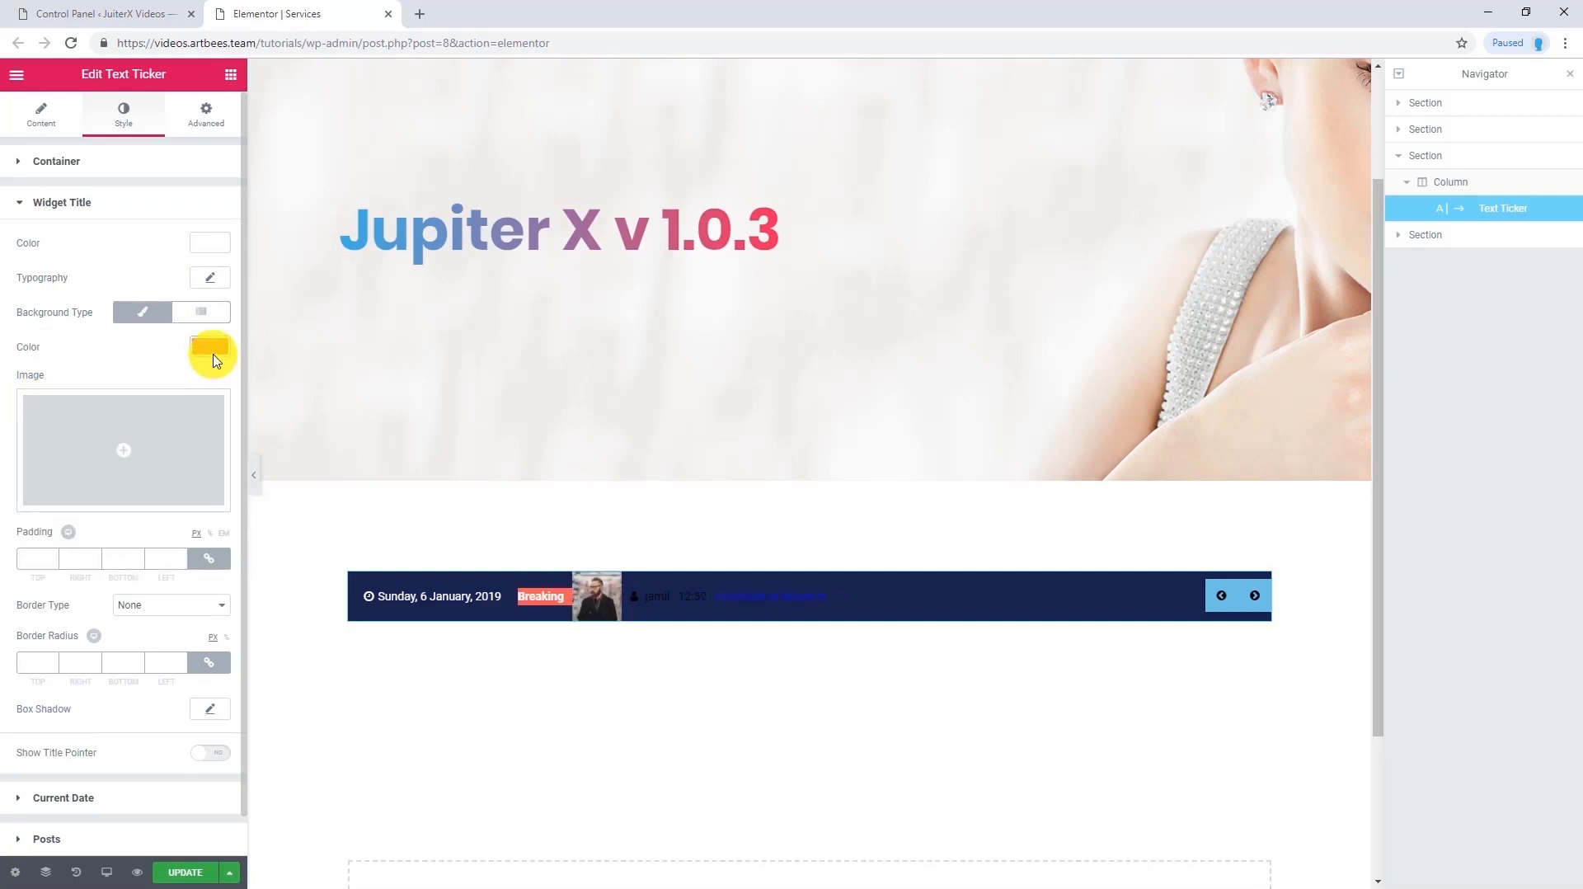
pyautogui.click(156, 557)
pyautogui.write('20')
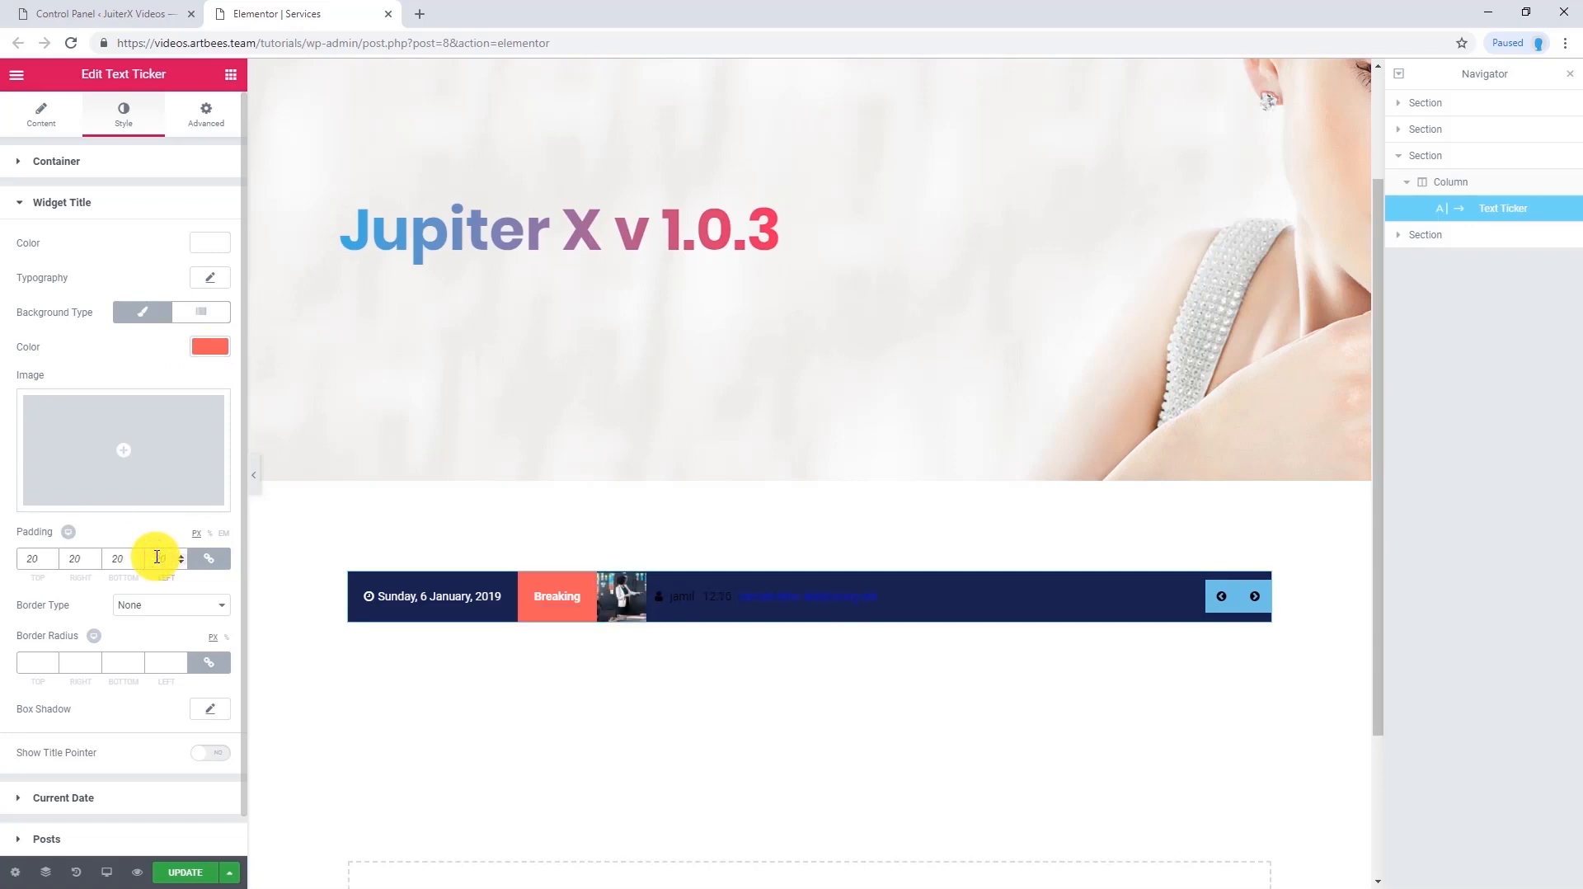
# Enable the title pointer and color it coral red to match the title background
pyautogui.scroll(-1, 156, 556)
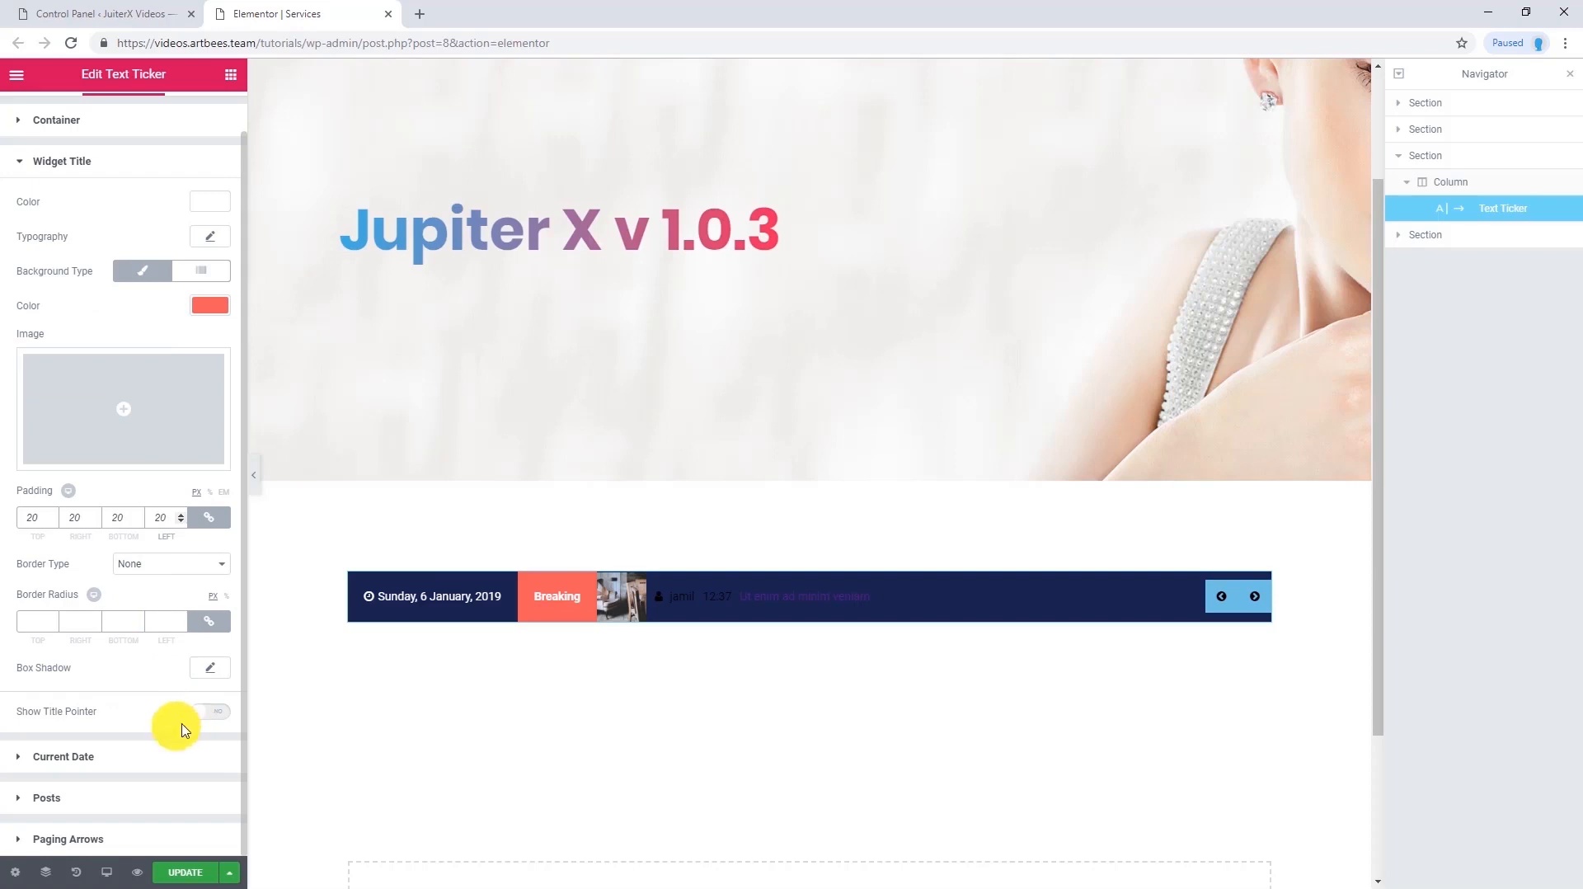
pyautogui.click(215, 713)
pyautogui.scroll(-3, 116, 696)
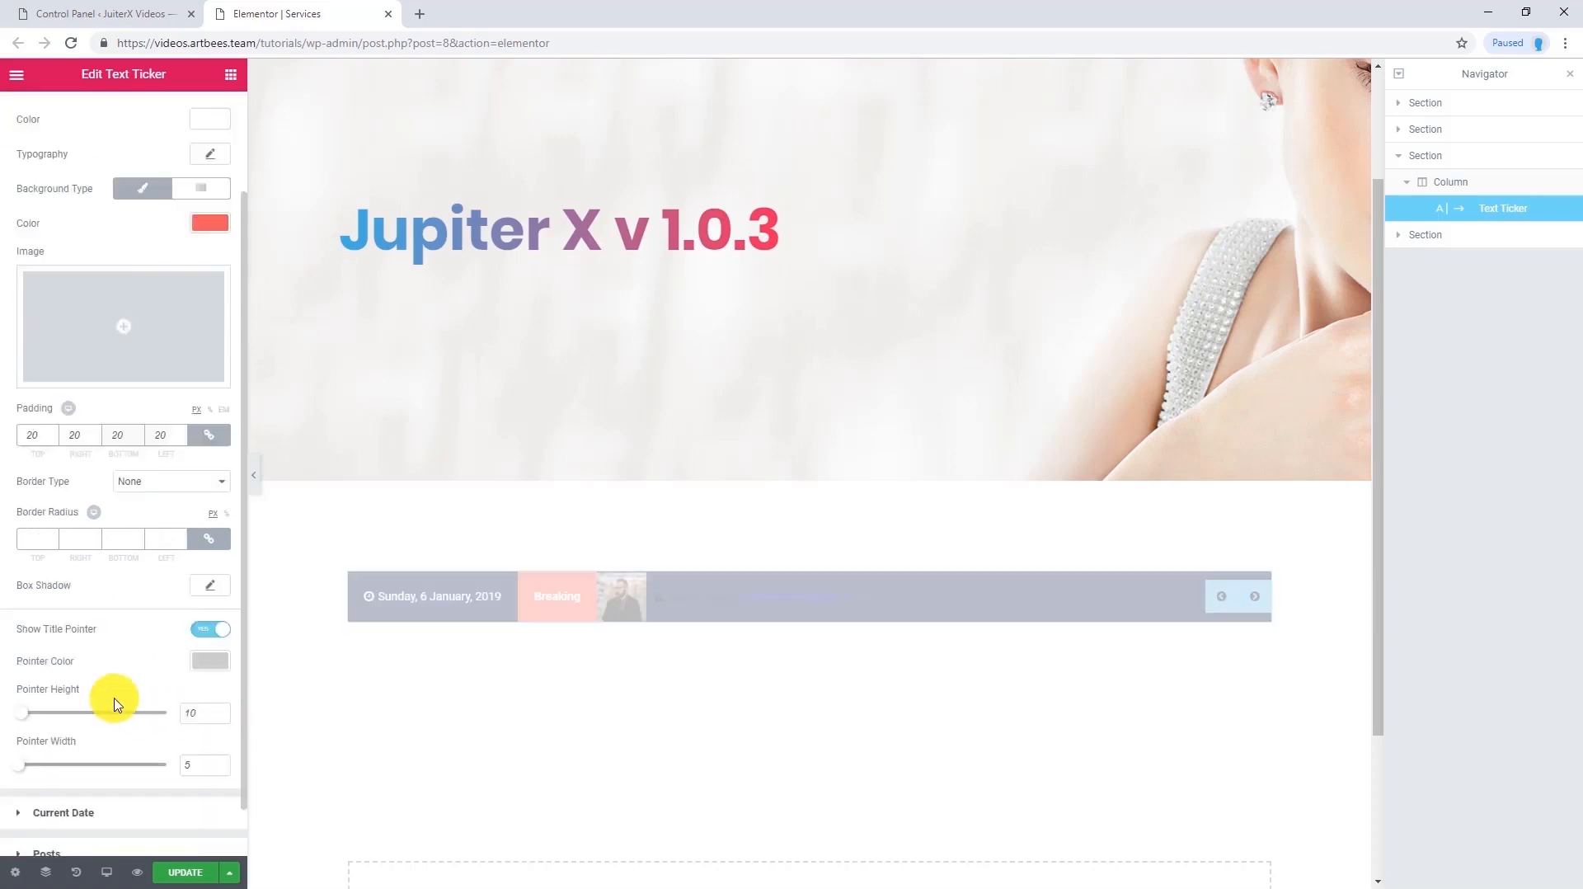
pyautogui.click(209, 605)
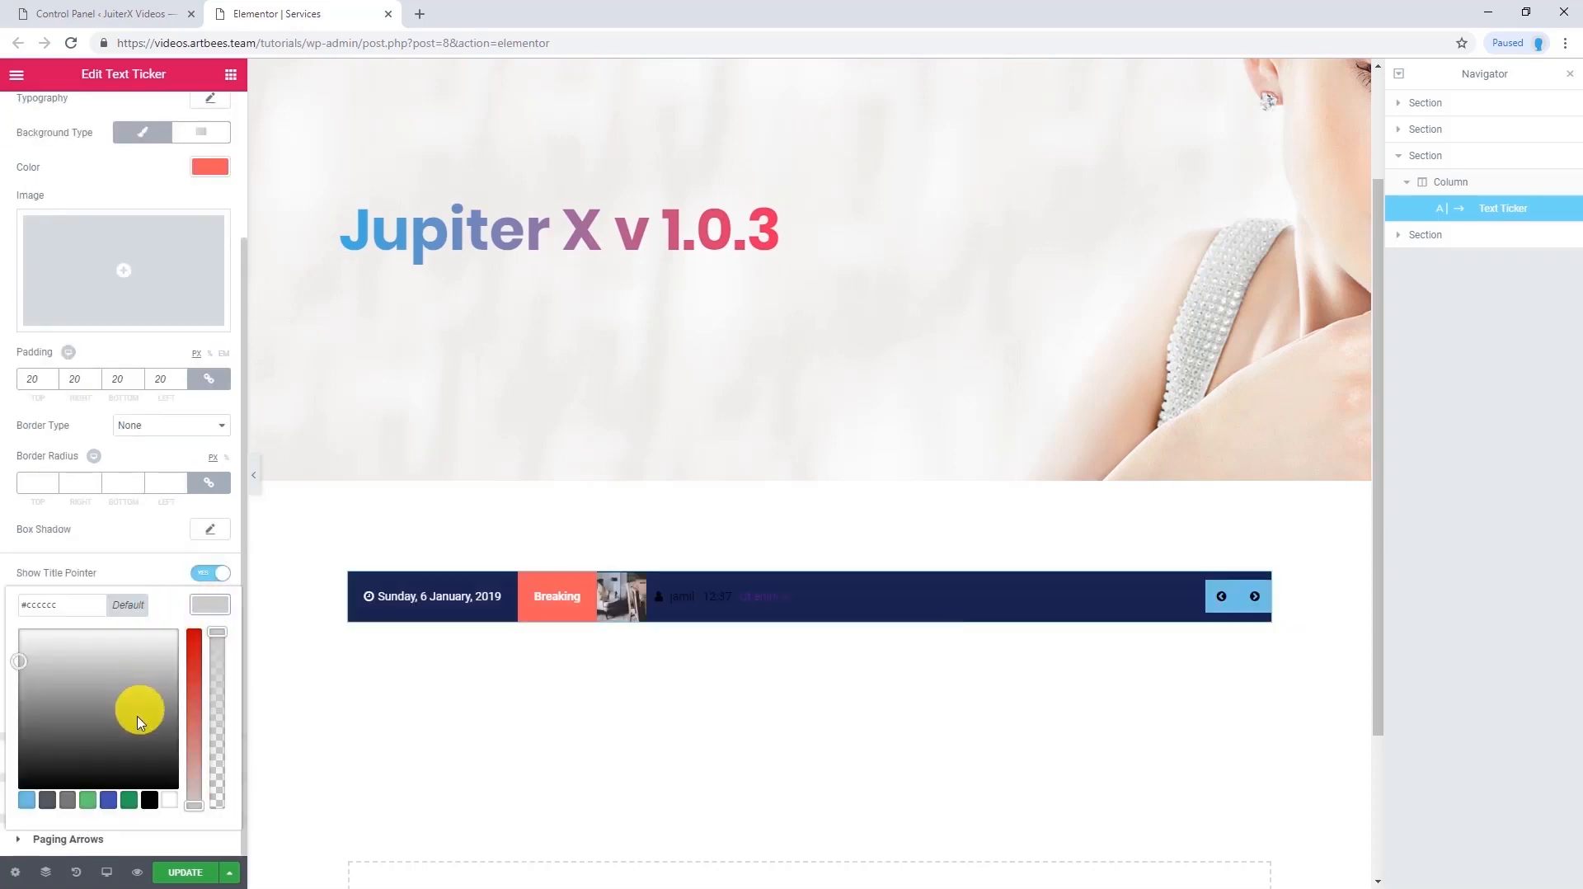
pyautogui.click(114, 804)
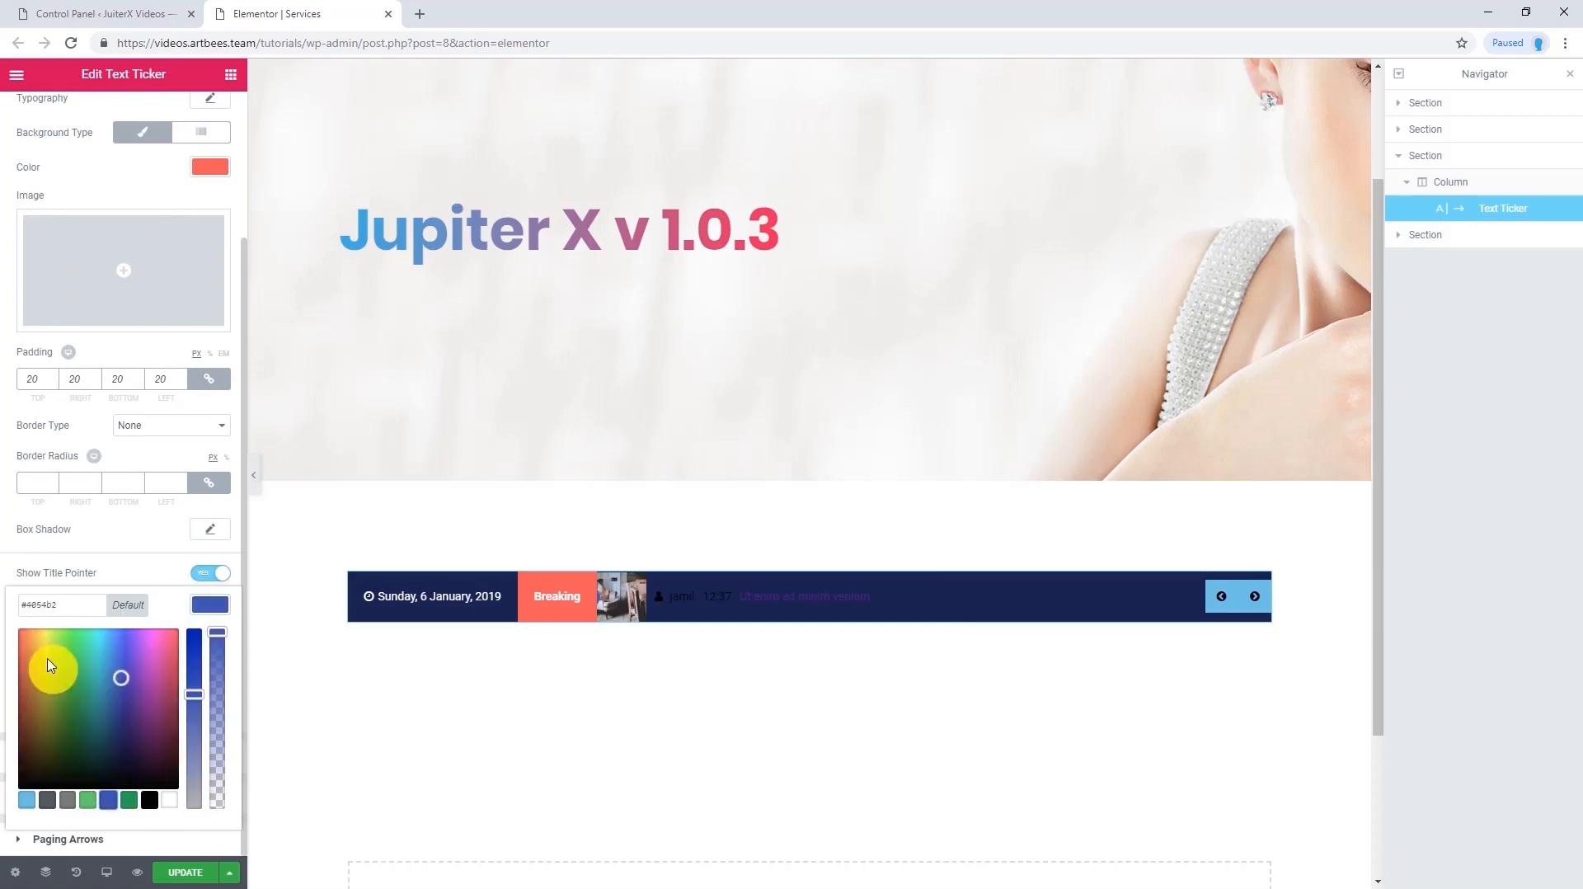
pyautogui.click(11, 607)
# Set the title pointer's height to 5 and close the widget title styling
pyautogui.click(196, 660)
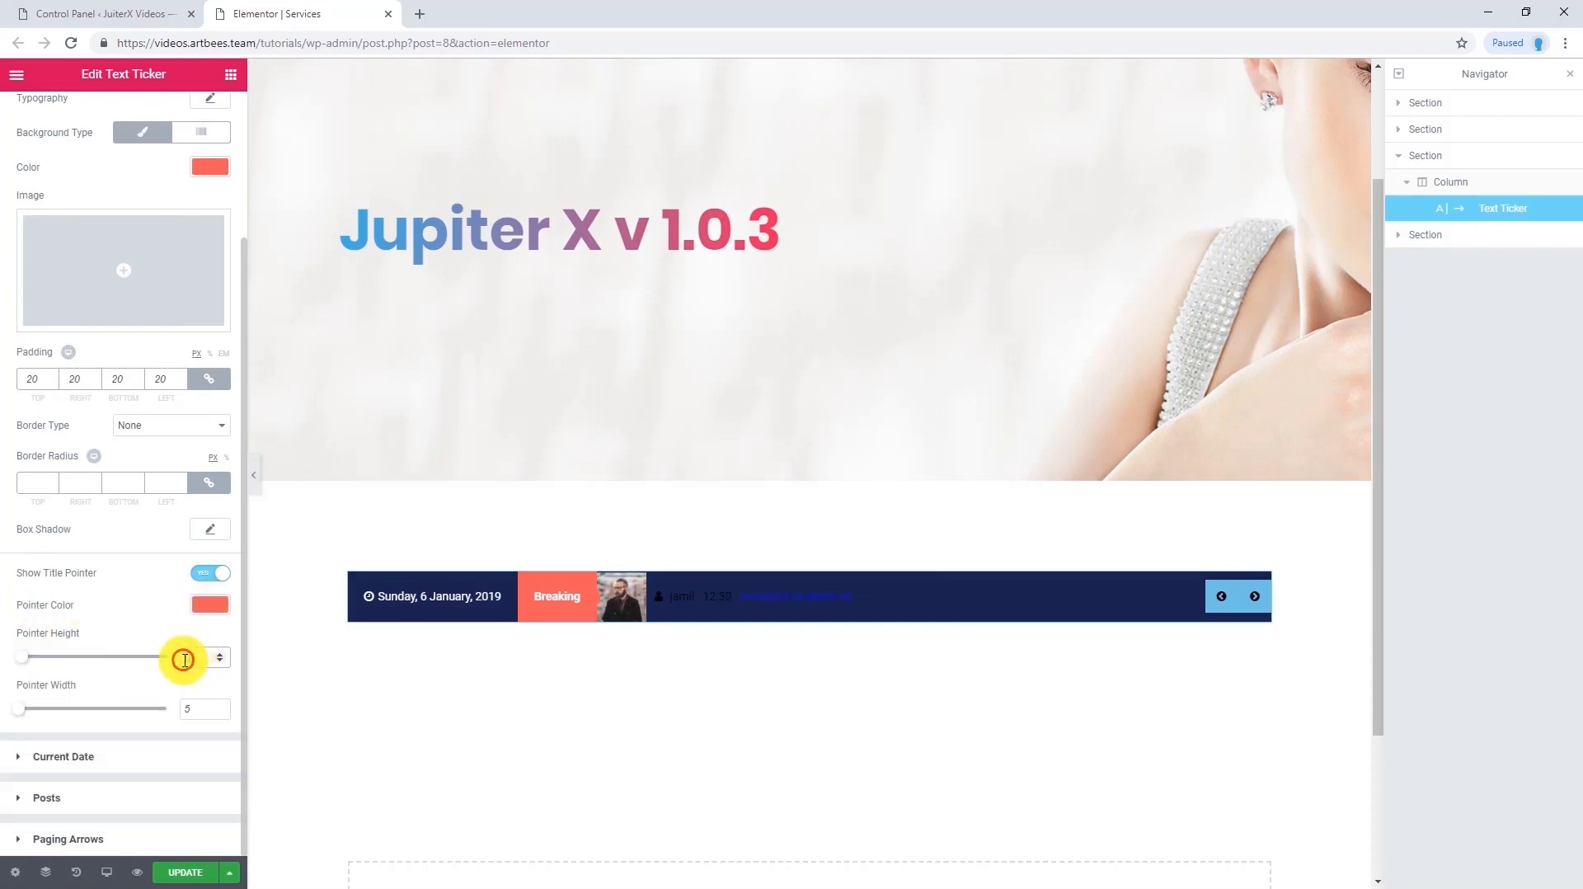
pyautogui.write('5')
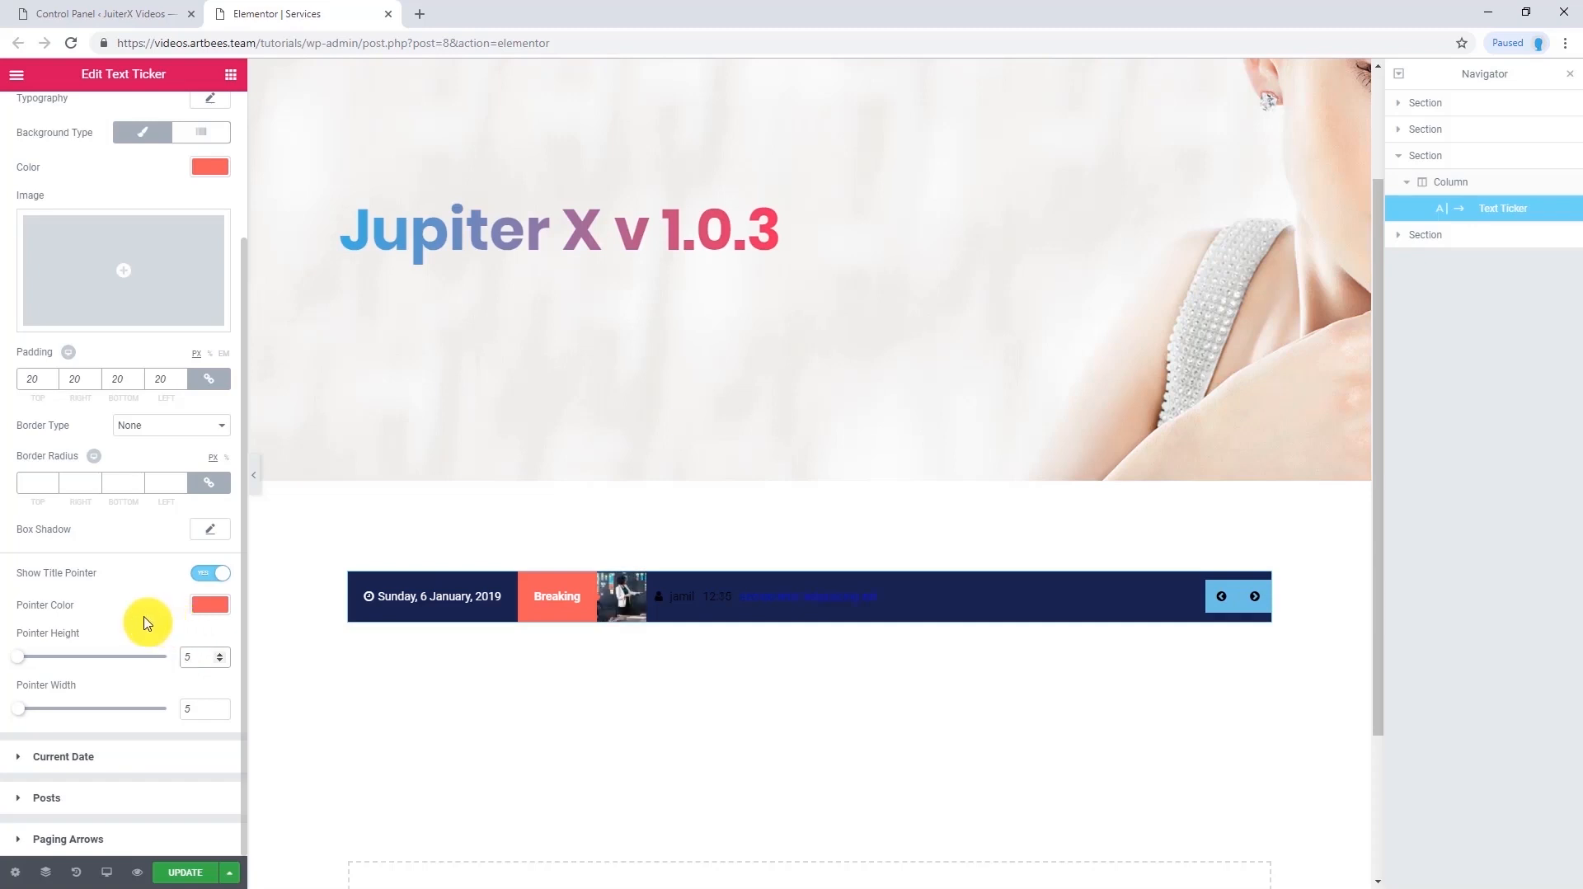
pyautogui.scroll(2, 145, 619)
pyautogui.click(68, 202)
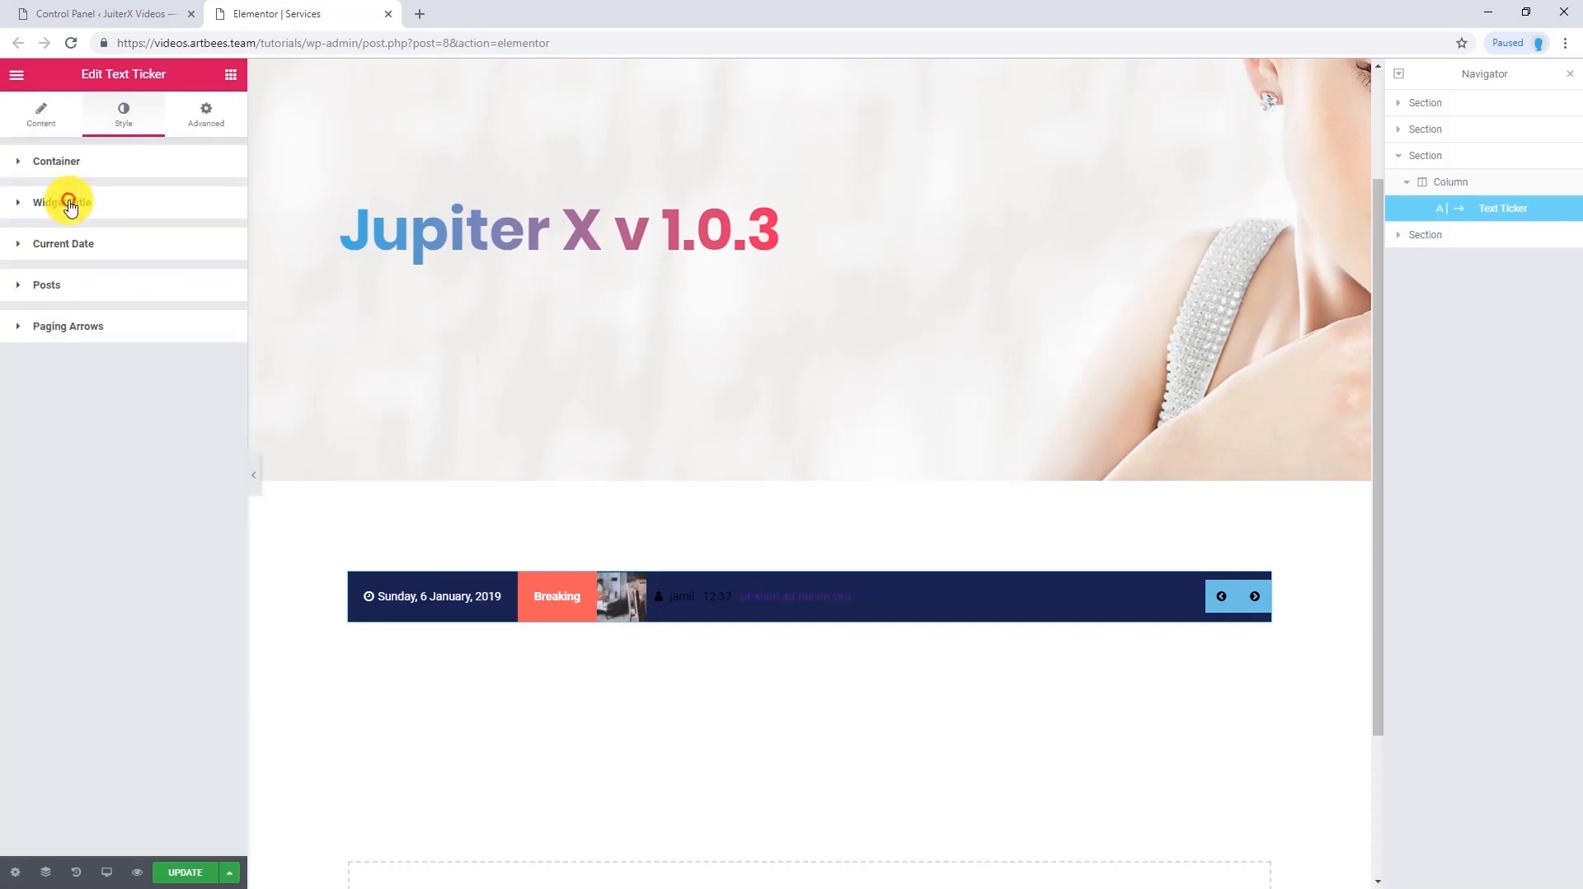
# Unlink the ticker posts' padding values and set the left and right padding to 20 px
pyautogui.click(58, 285)
pyautogui.click(208, 348)
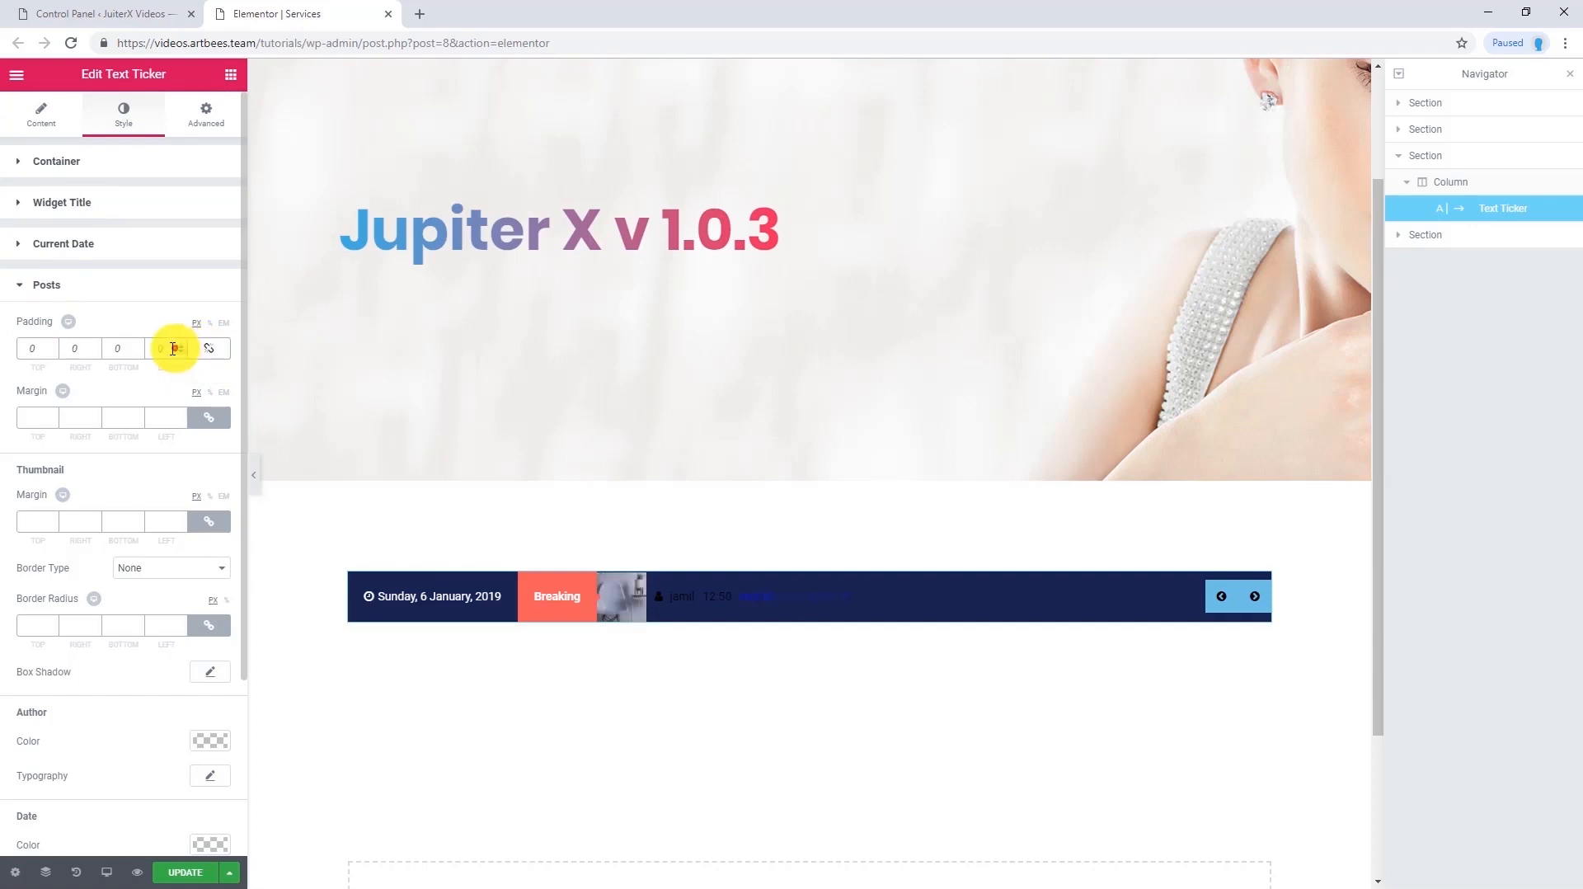
pyautogui.write('20')
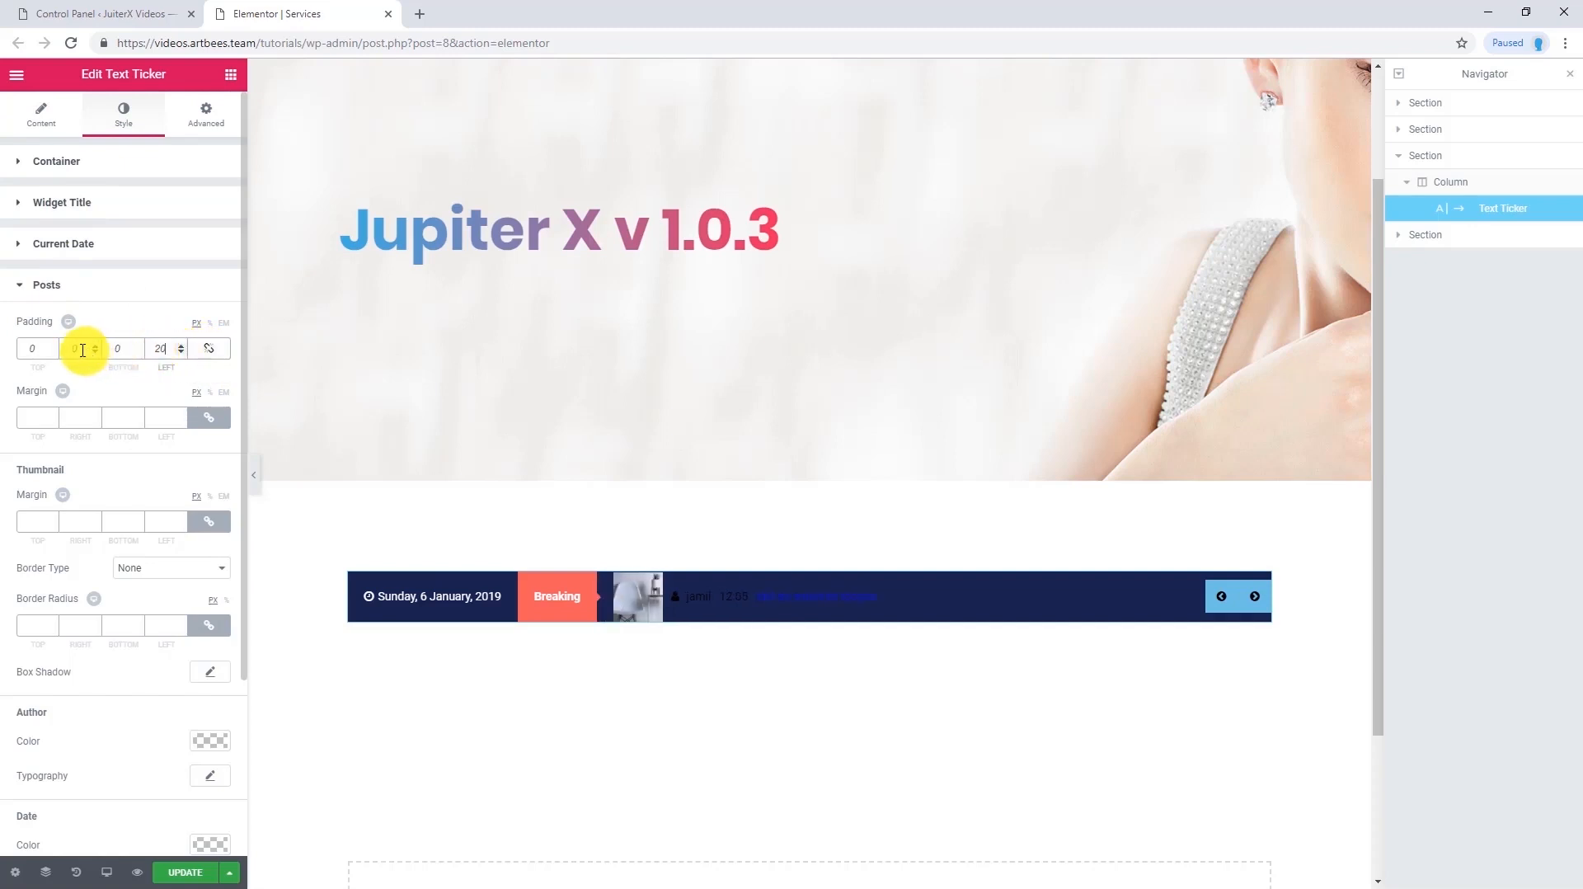
pyautogui.click(64, 348)
pyautogui.write('20')
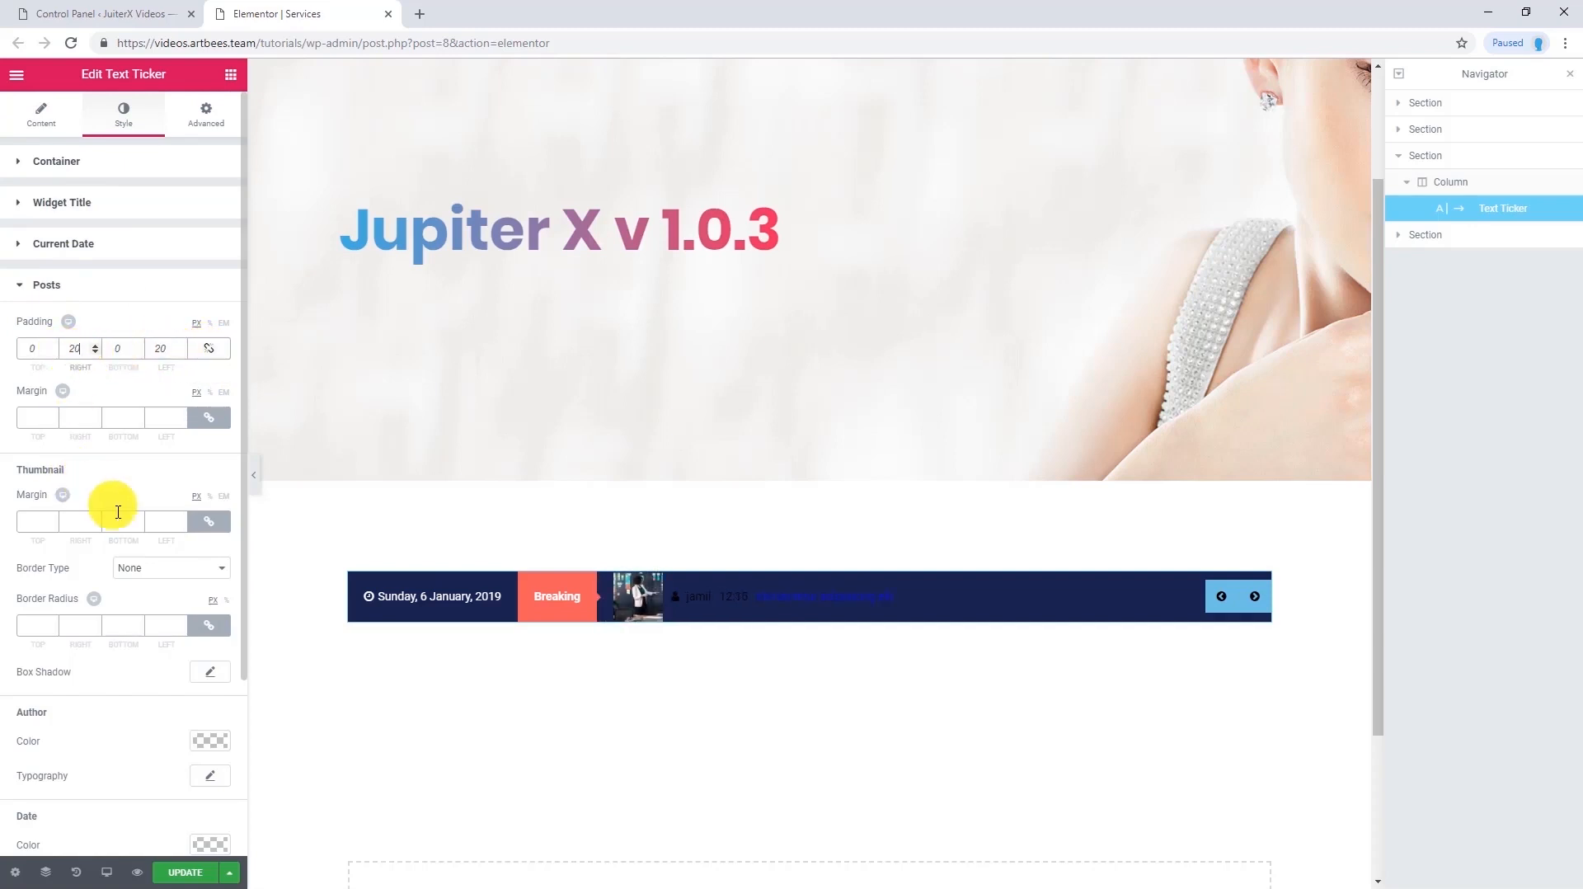
# Set the ticker posts' author and date text colors to white
pyautogui.scroll(-1, 92, 532)
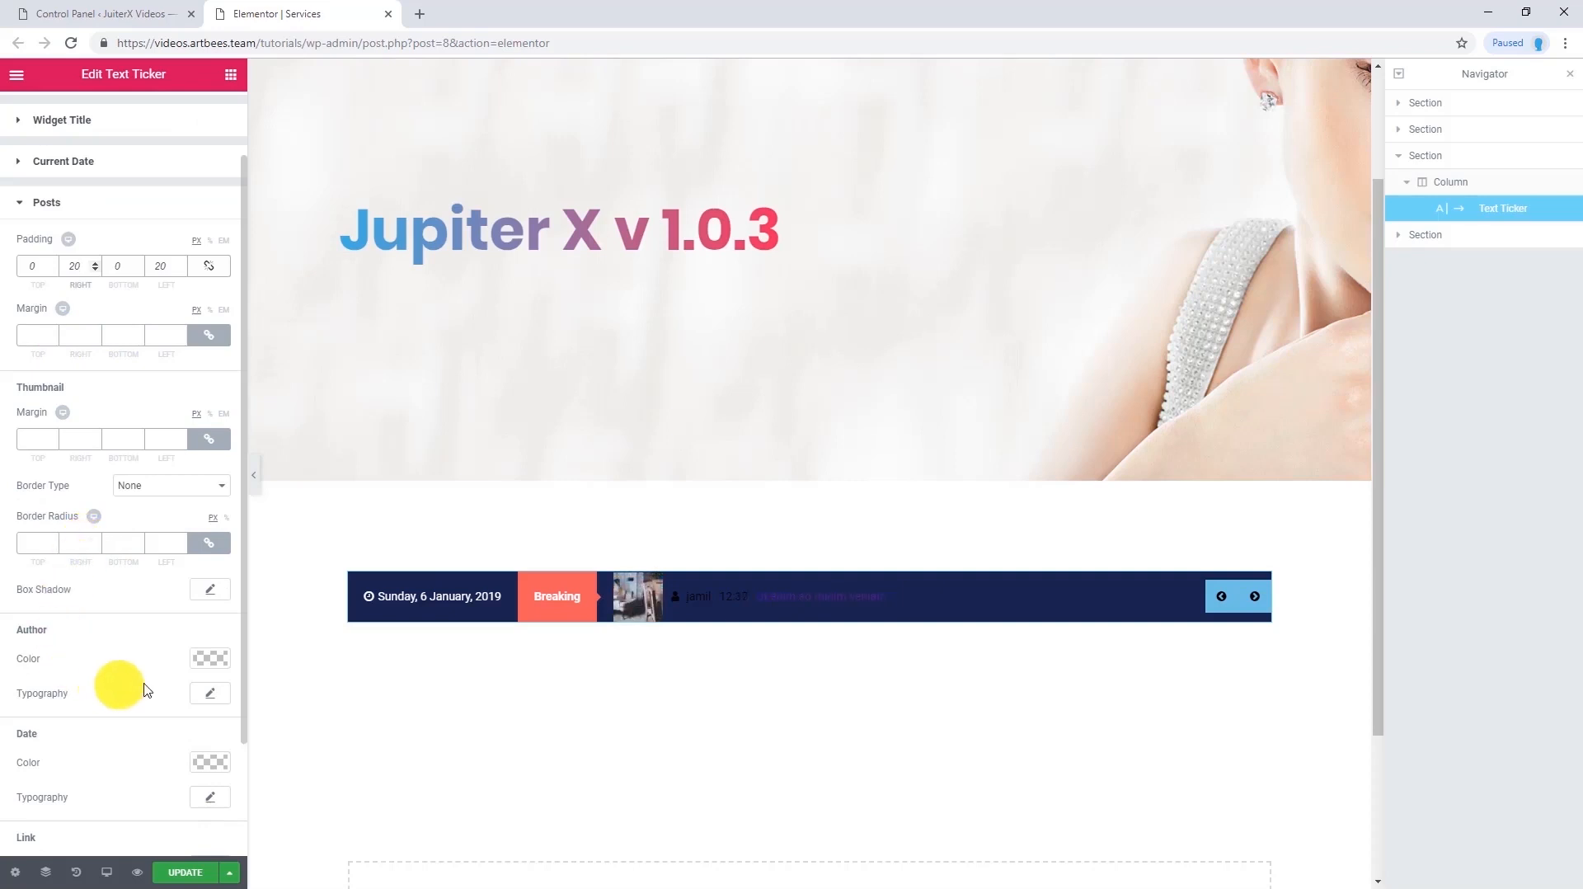
pyautogui.click(208, 658)
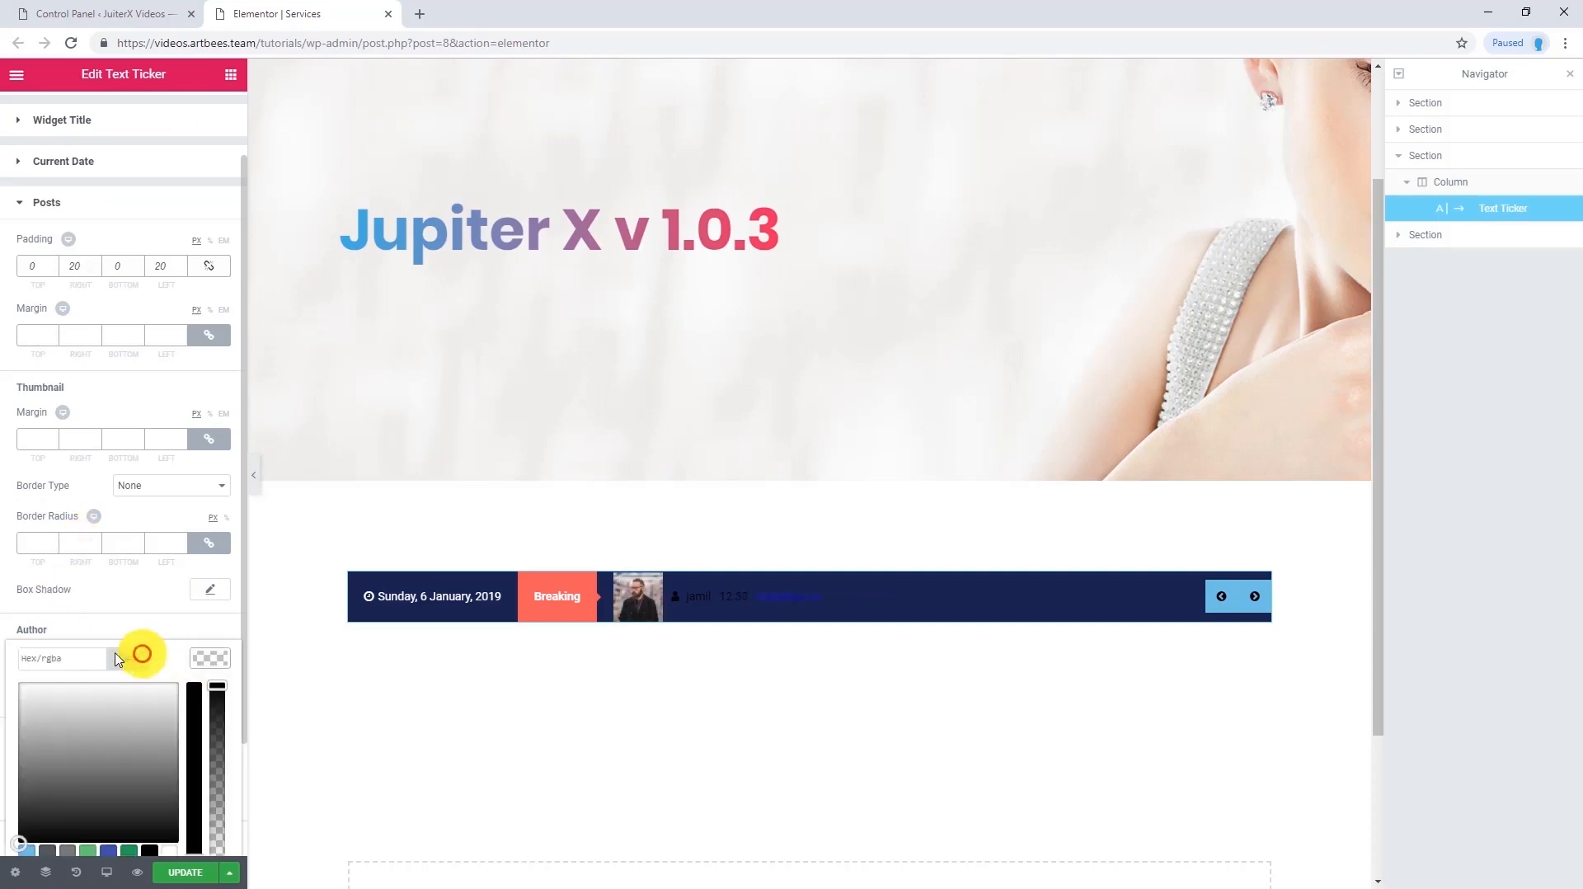
pyautogui.click(9, 674)
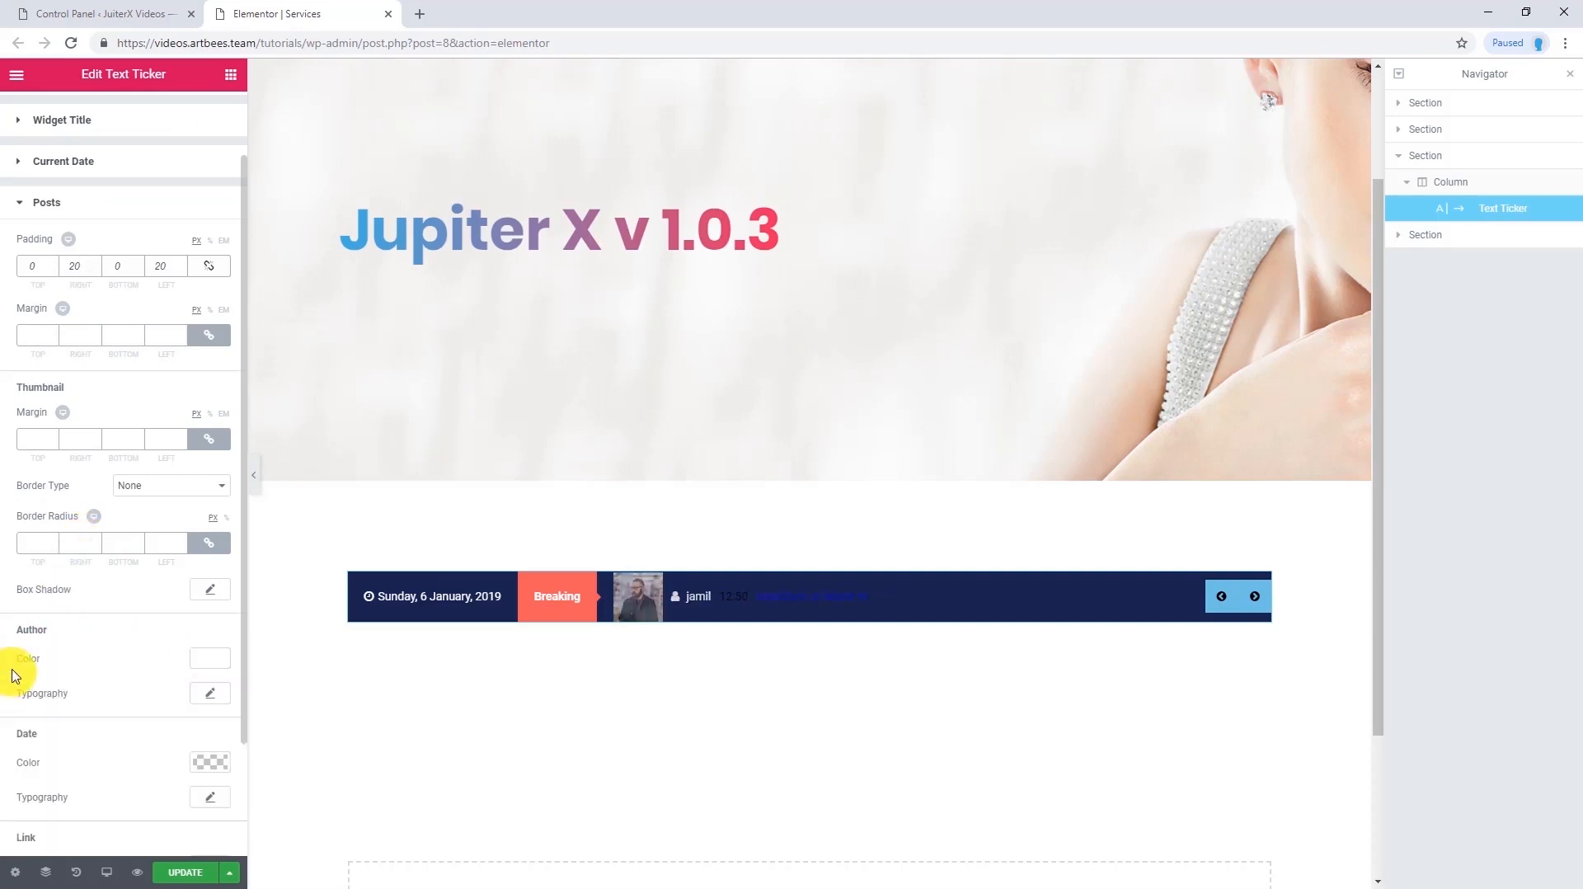
pyautogui.scroll(-2, 14, 672)
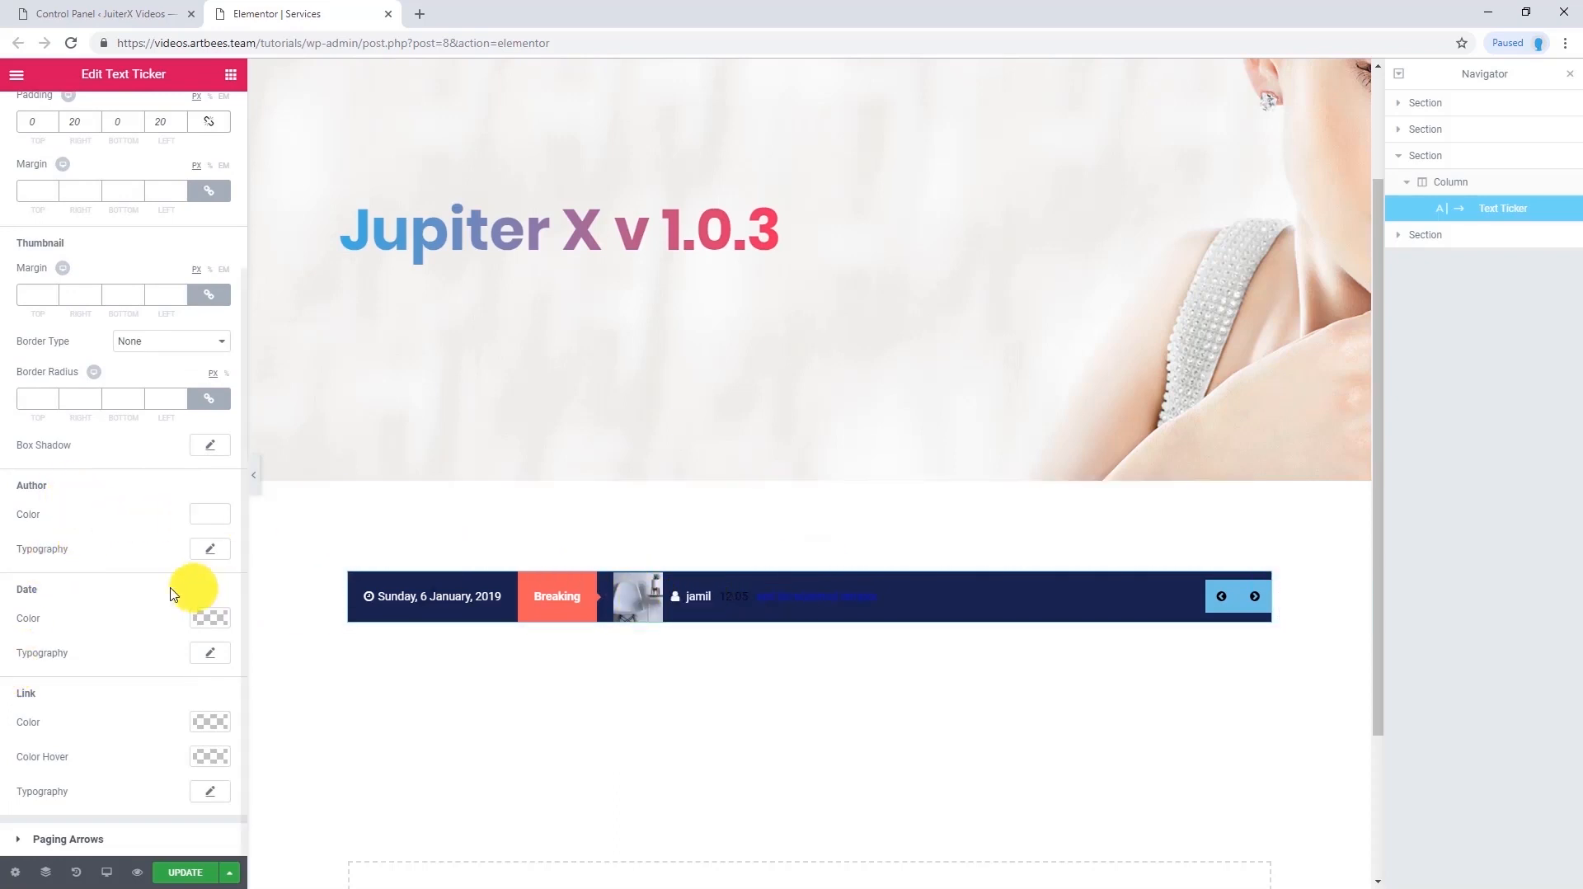
pyautogui.click(211, 617)
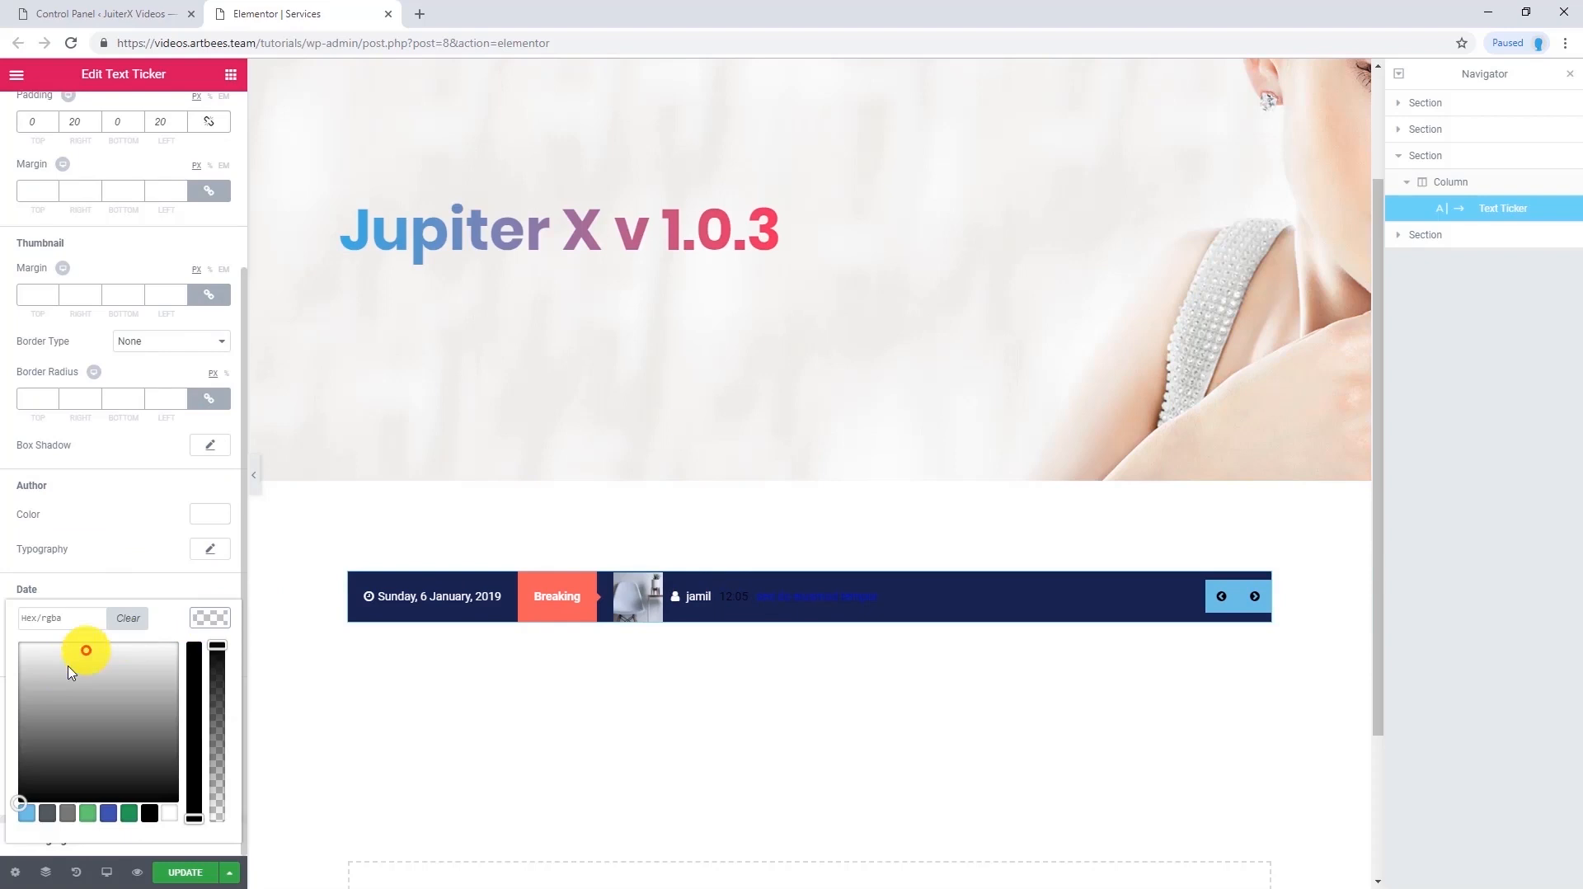
pyautogui.click(9, 631)
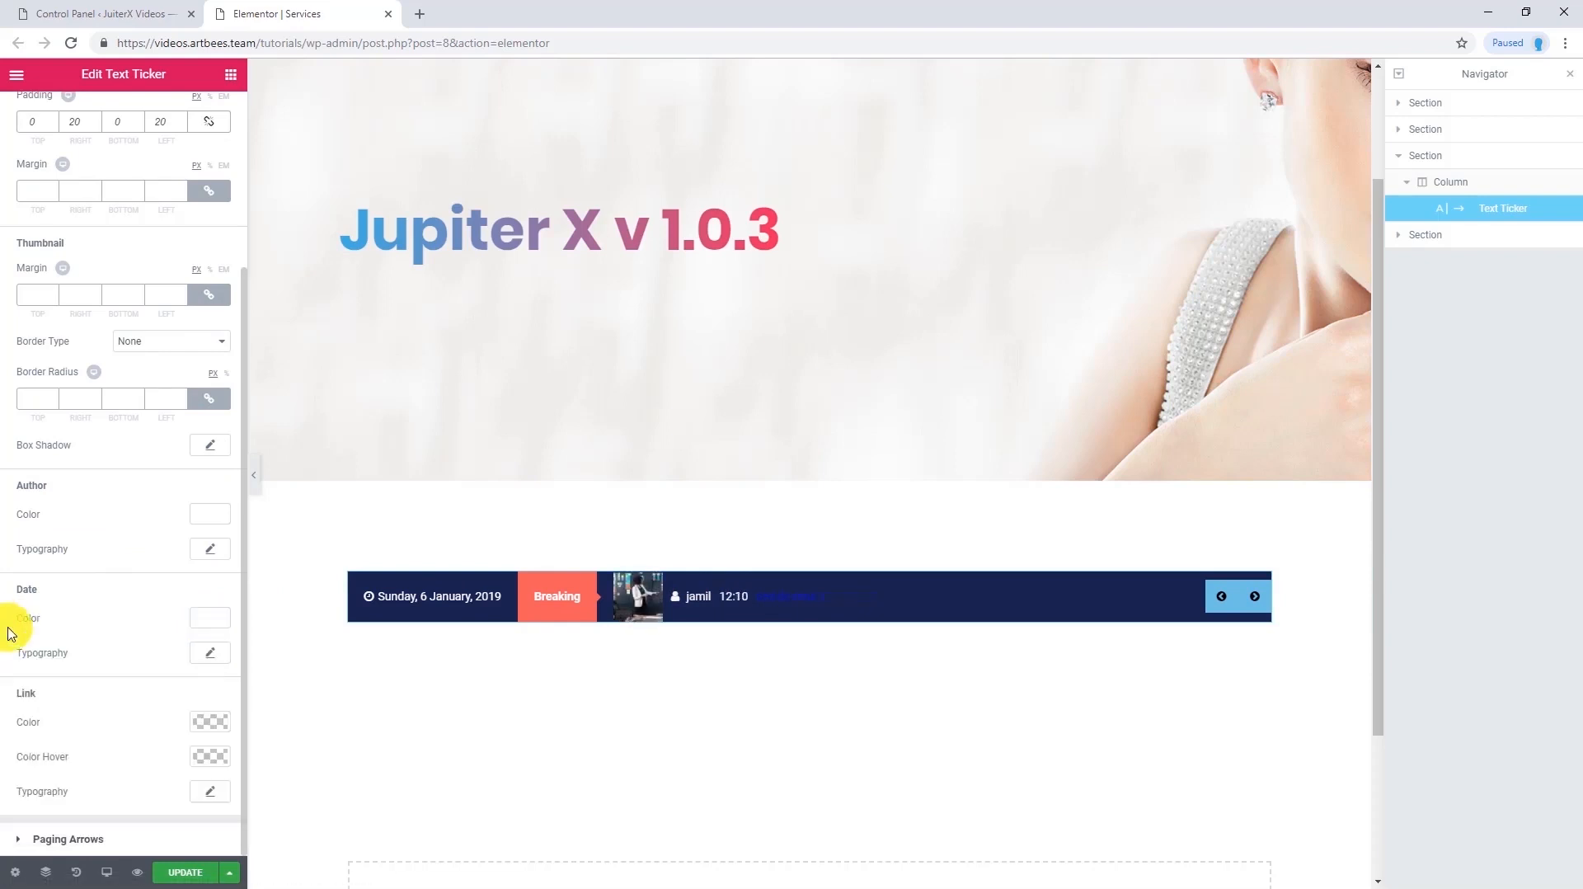
# Set the ticker posts' link color to the light blue preset #6ec1e4
pyautogui.click(210, 722)
pyautogui.scroll(-1, 74, 765)
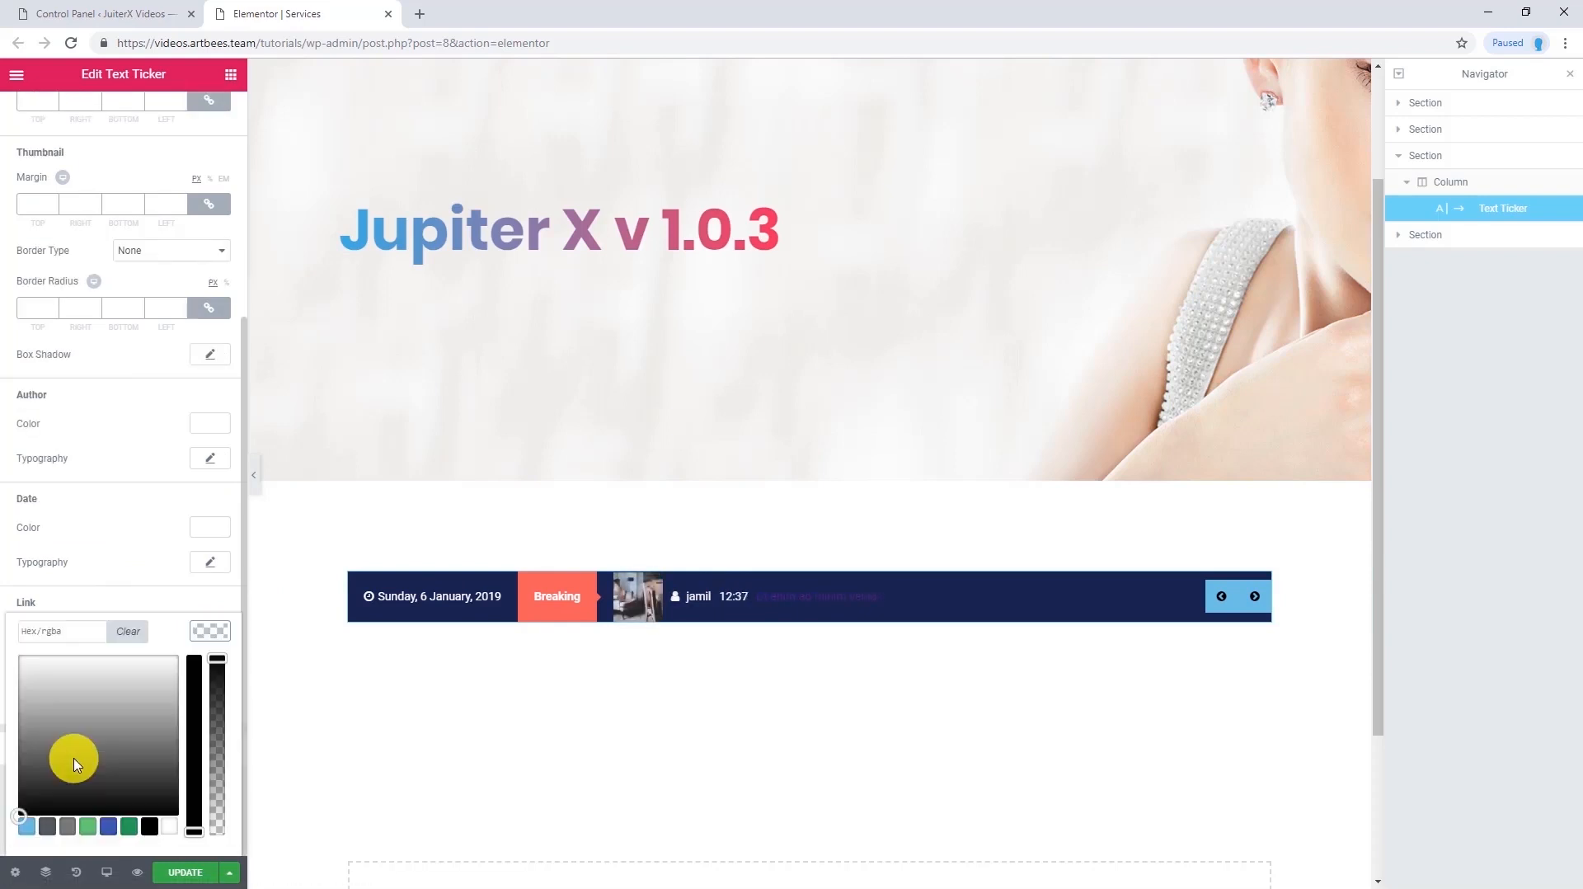
pyautogui.click(33, 829)
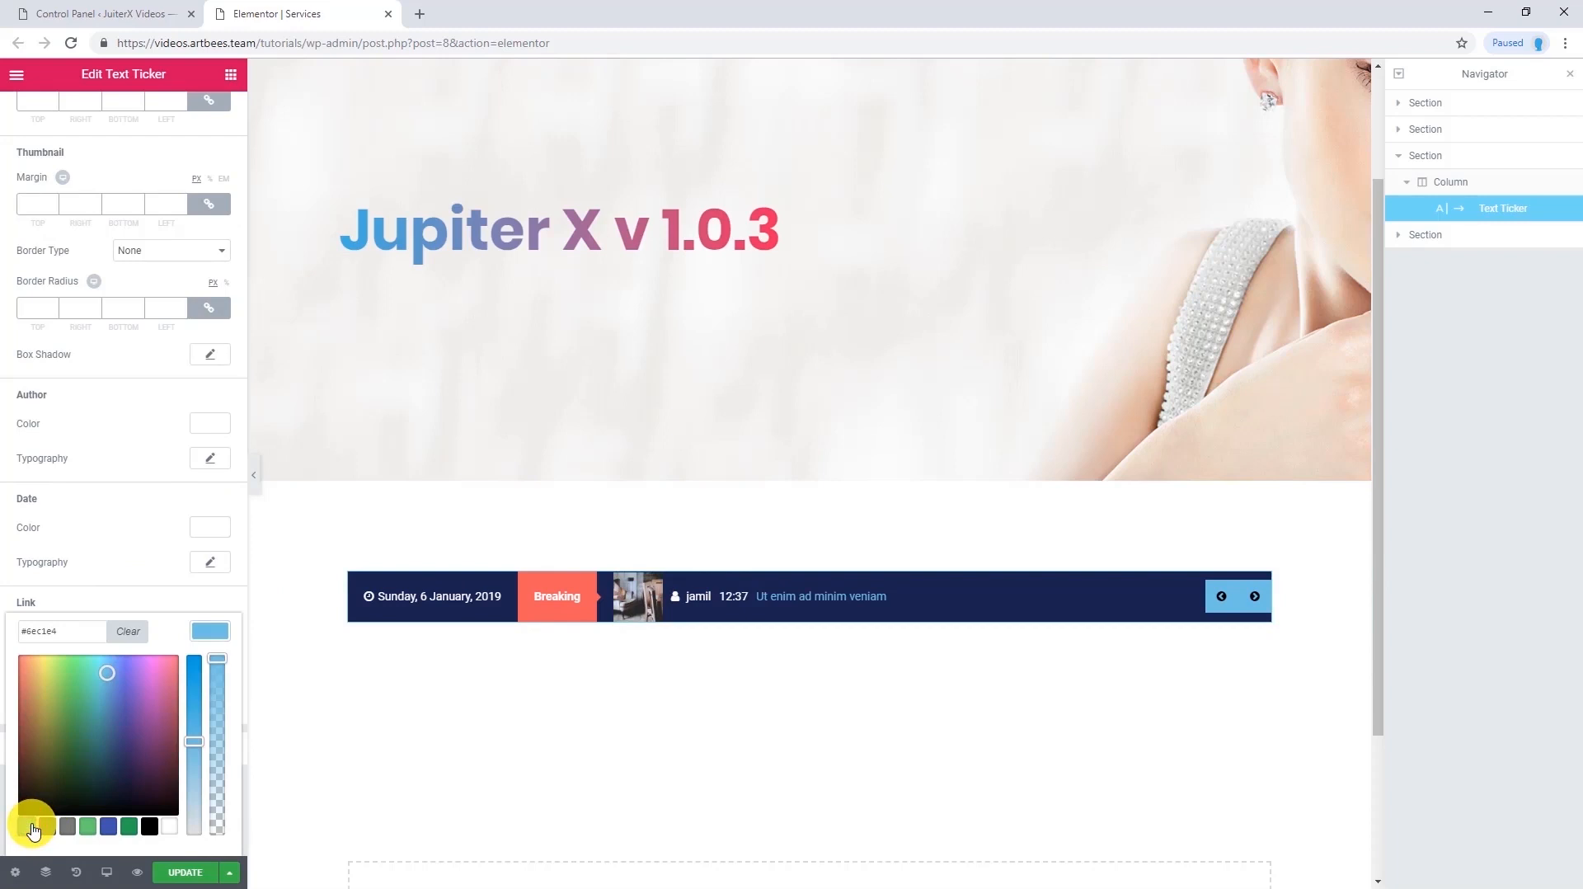
pyautogui.click(211, 632)
# Set the ticker posts' link typography to the Poppins family with a size of 20 px
pyautogui.click(210, 700)
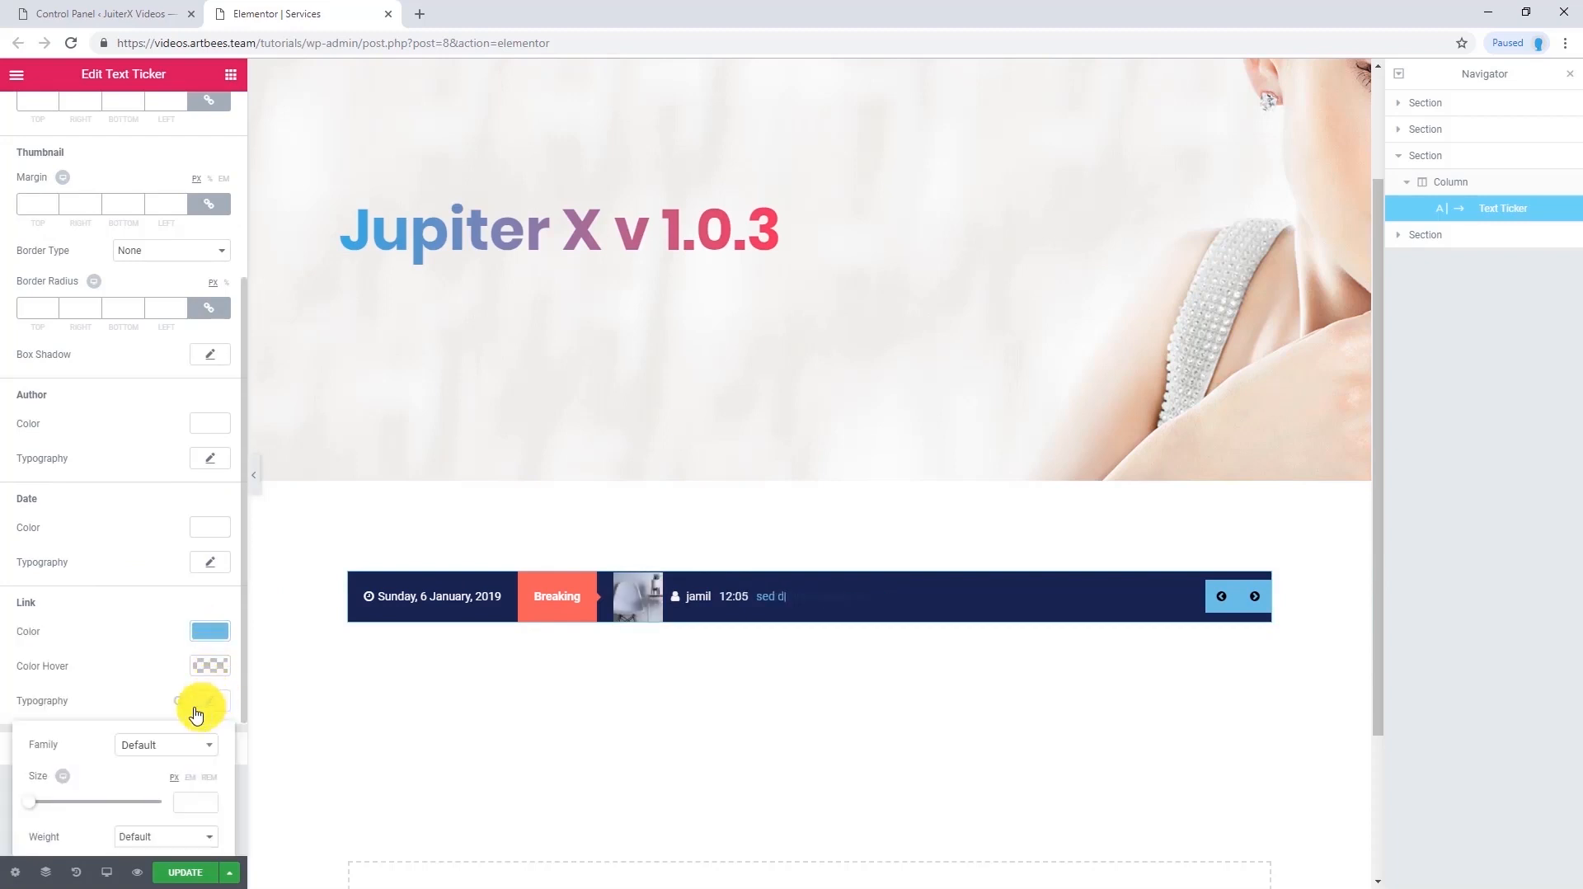
pyautogui.scroll(-3, 212, 709)
pyautogui.click(151, 528)
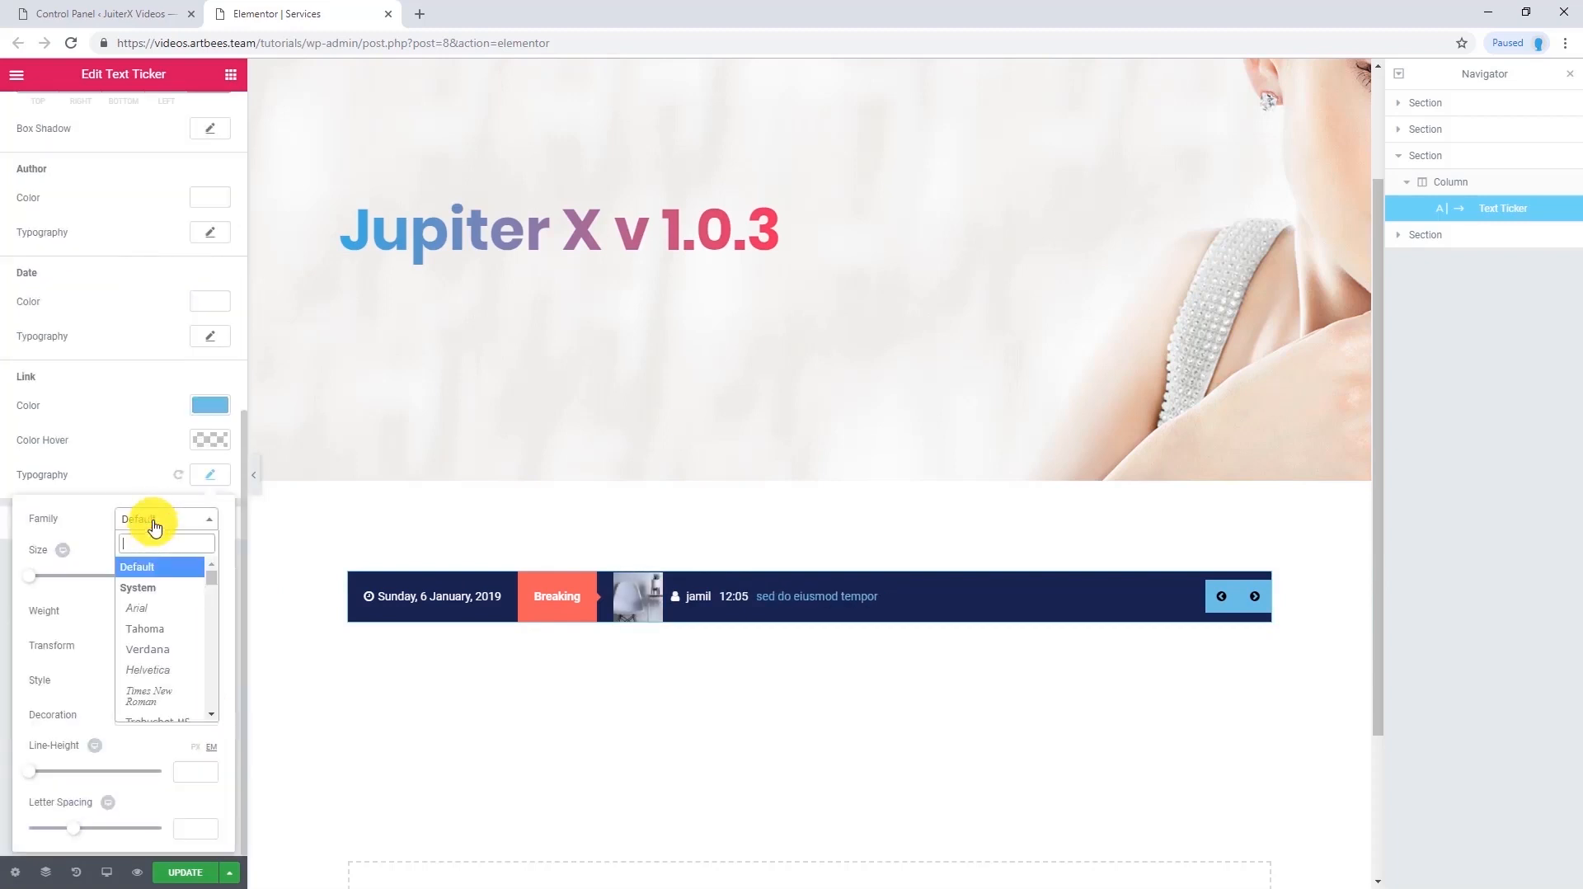
pyautogui.write('pop')
pyautogui.press('Return')
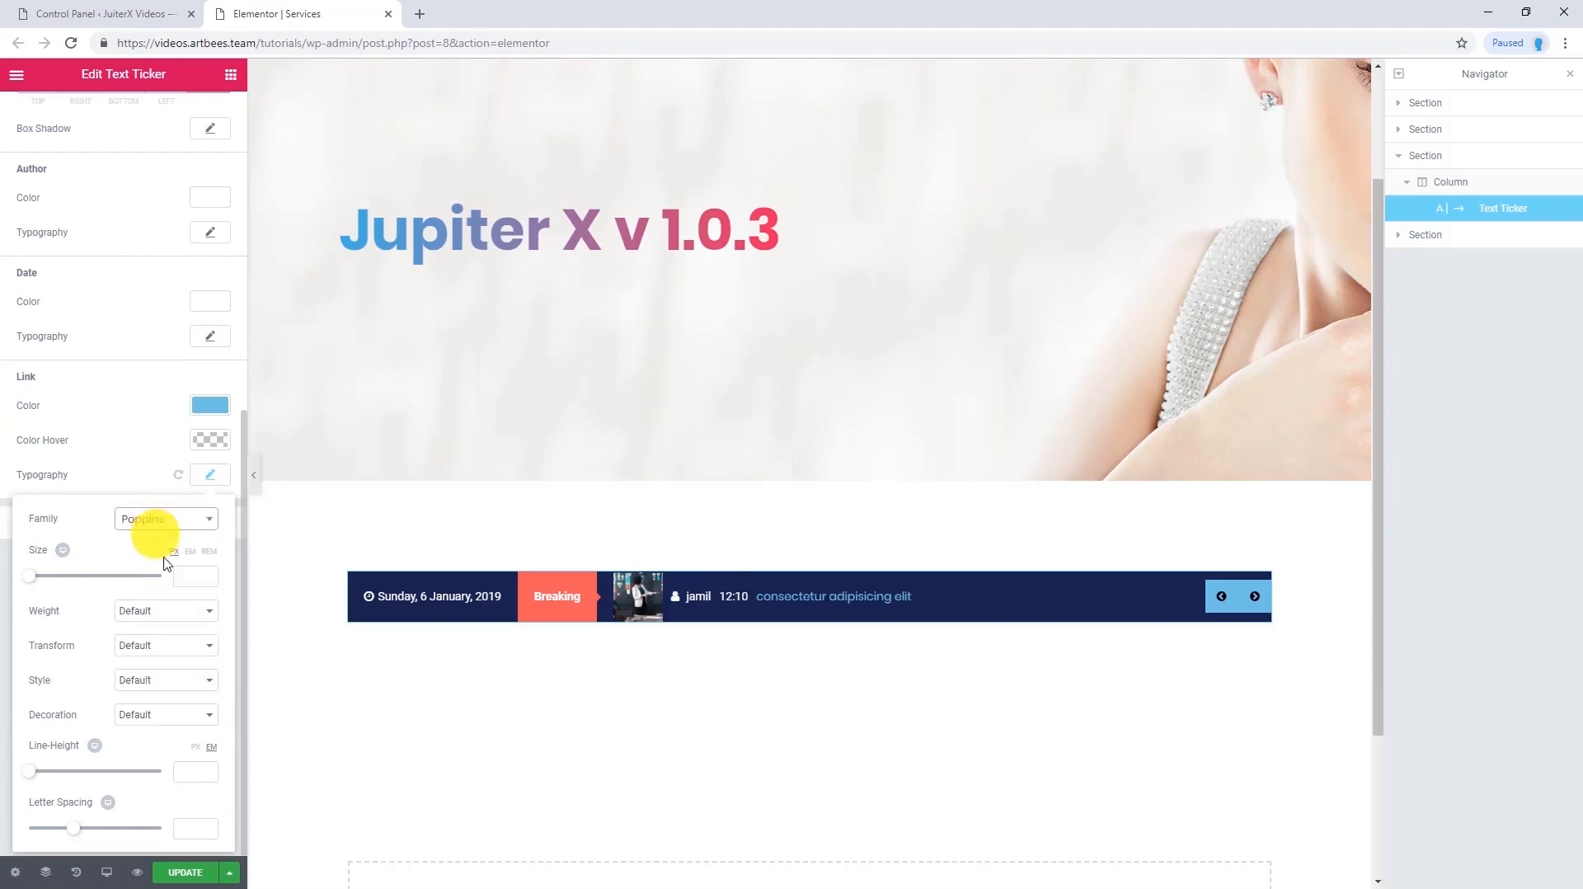
pyautogui.click(179, 574)
pyautogui.write('20')
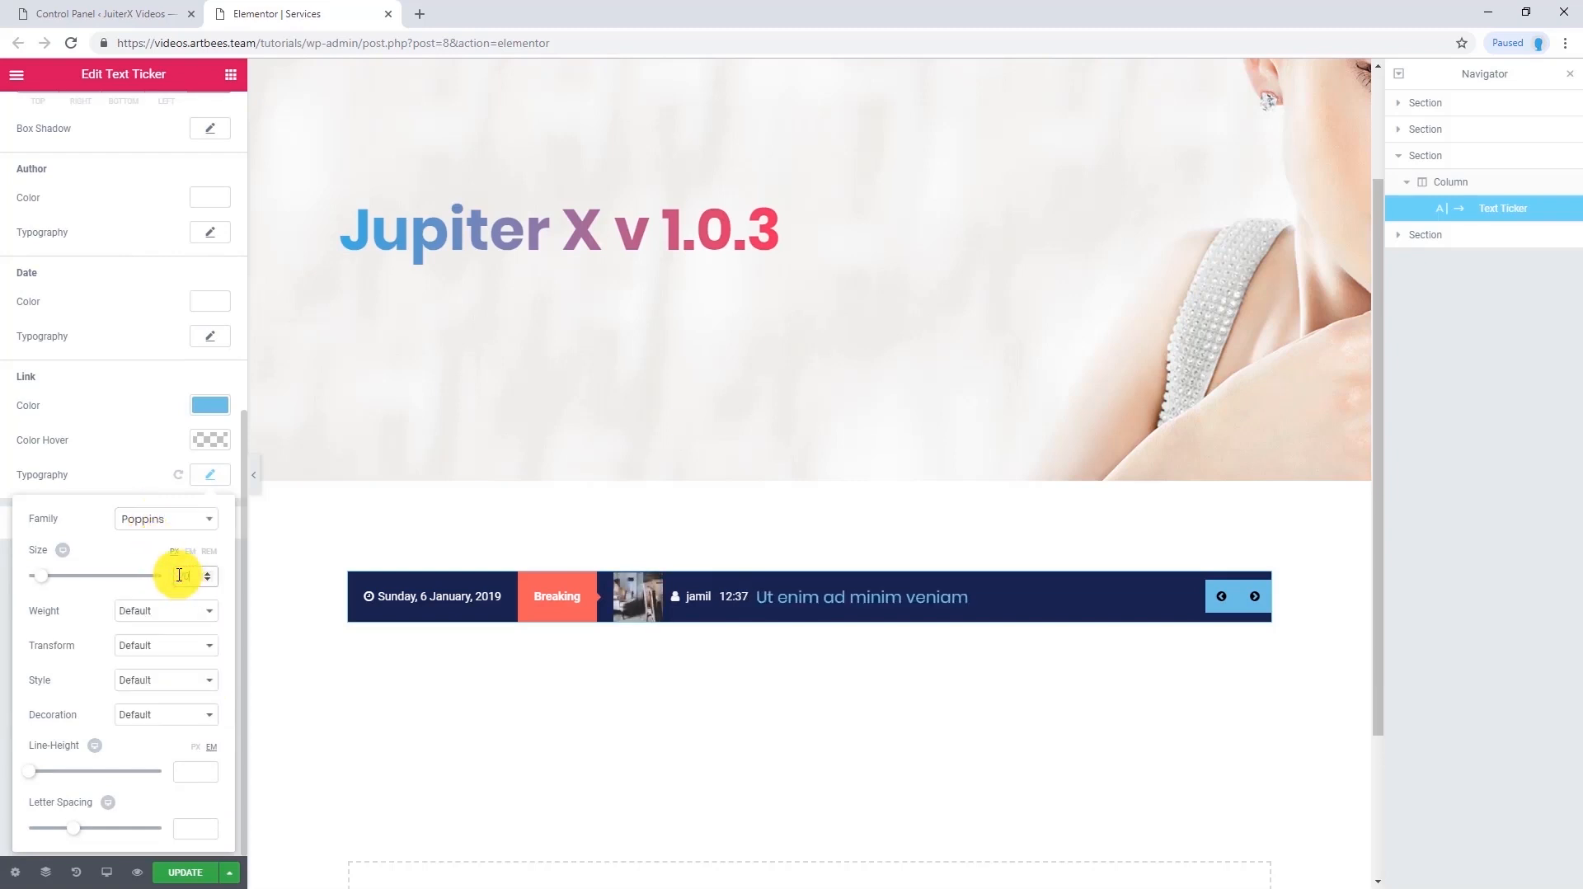
# Set the ticker links' font weight to 800 and text transform to Capitalize, and close the posts styling
pyautogui.click(136, 610)
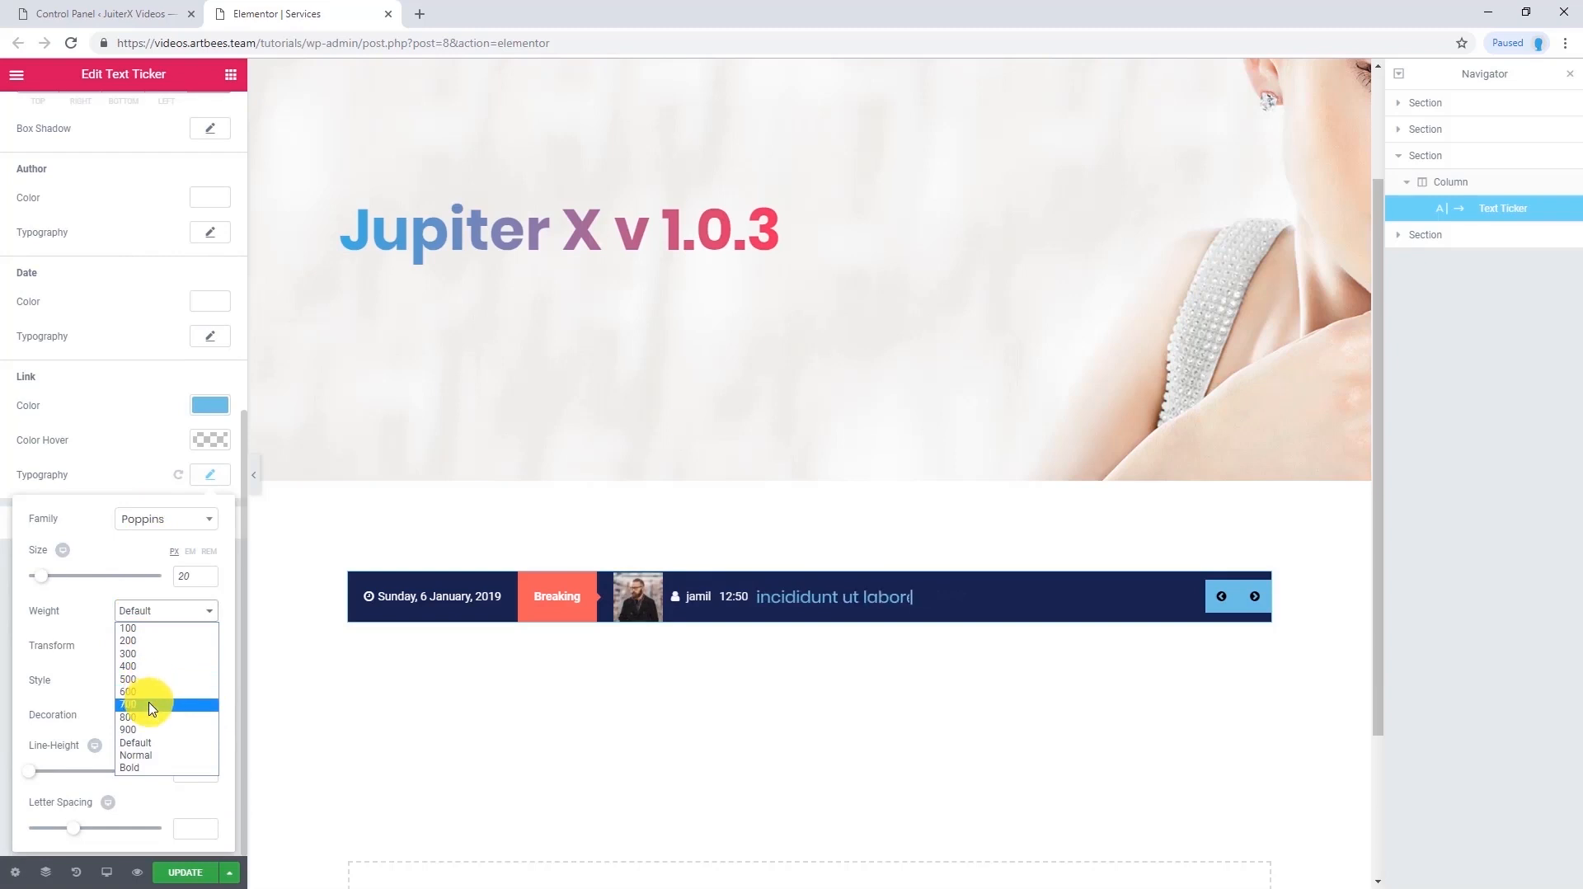
pyautogui.click(149, 716)
pyautogui.click(163, 651)
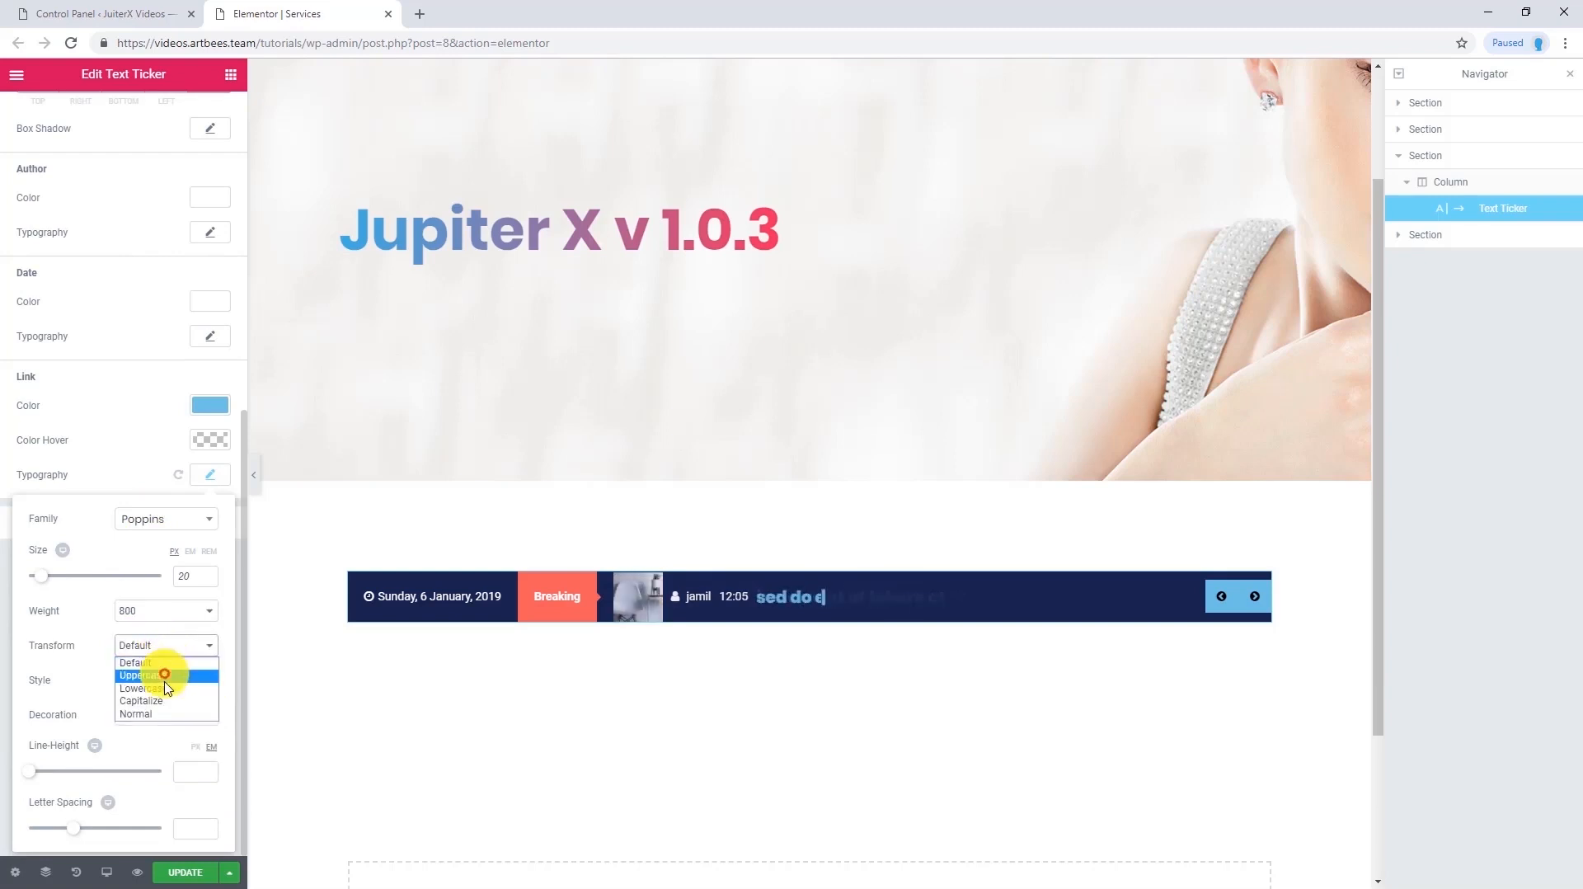
pyautogui.click(165, 702)
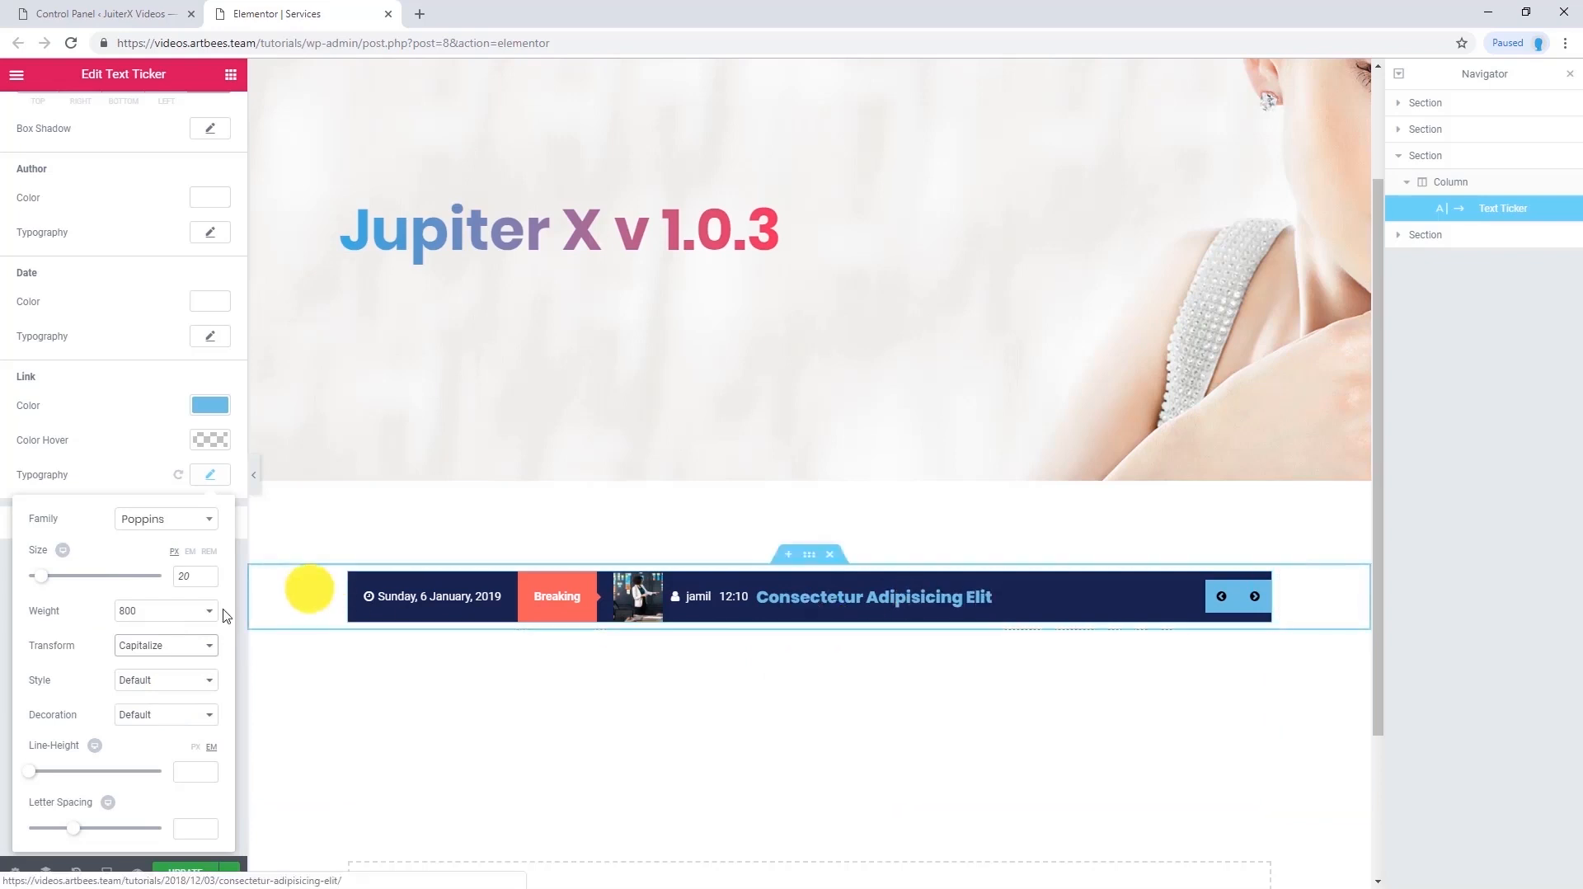
pyautogui.scroll(6, 136, 507)
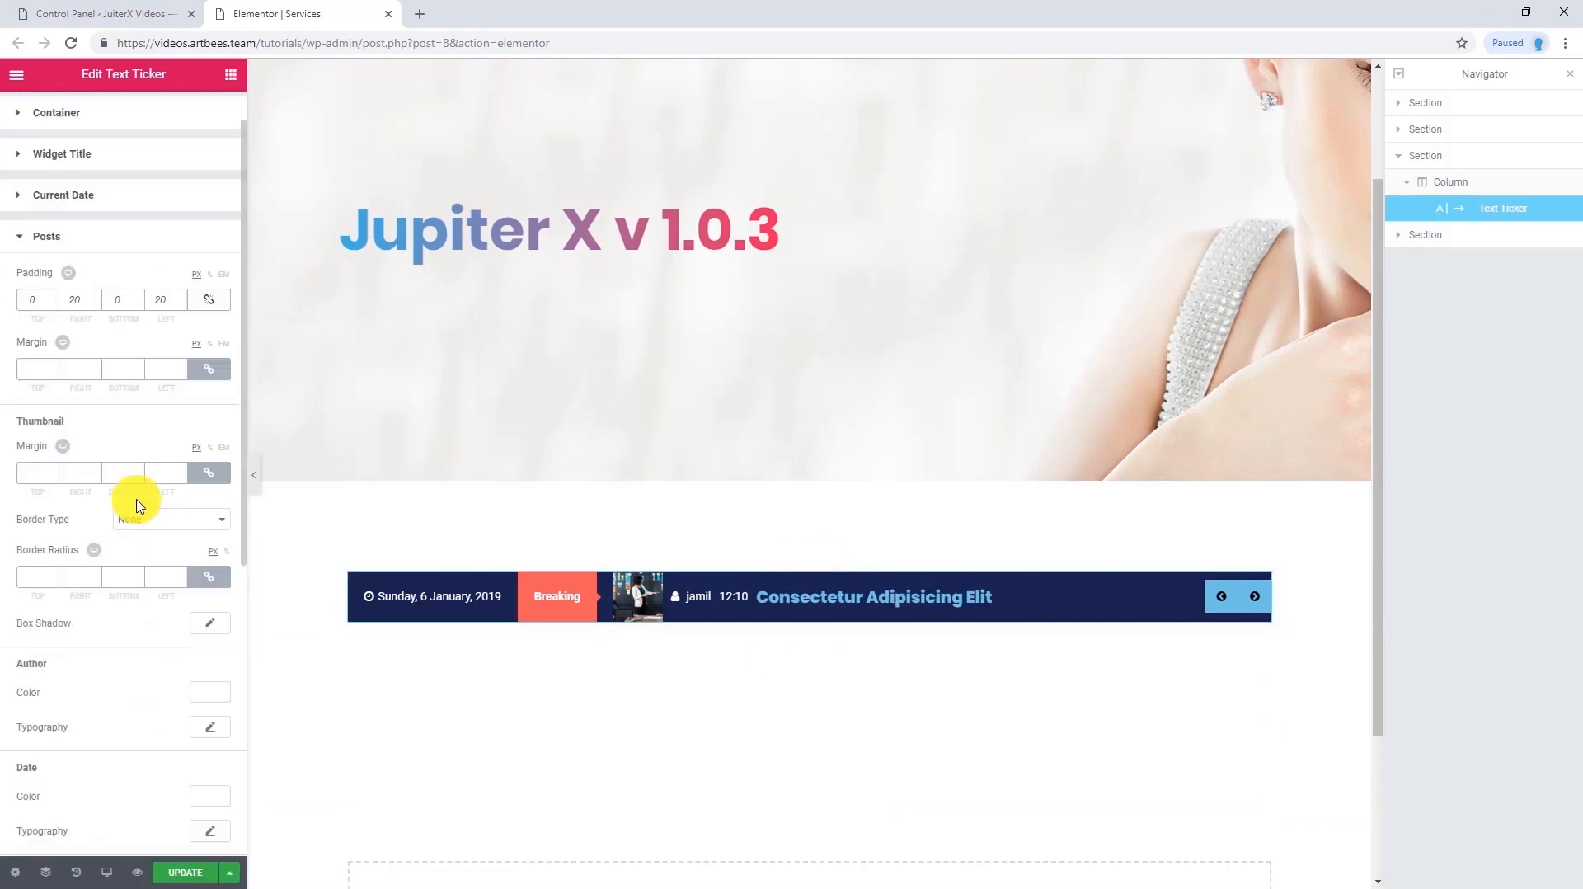
pyautogui.click(52, 241)
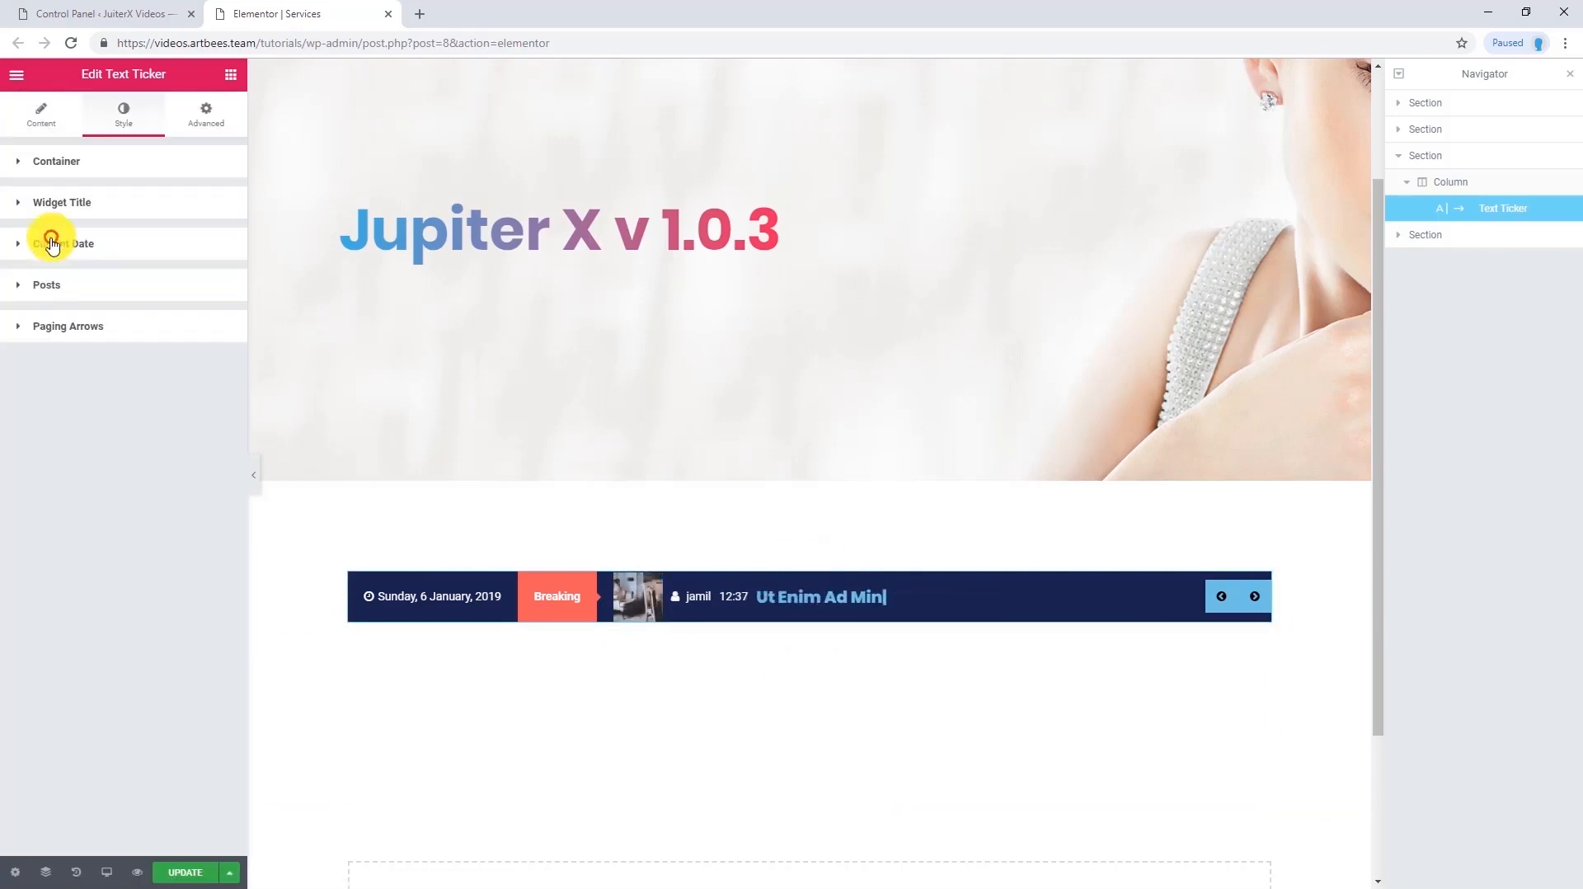
# Set the font color of the ticker's paging arrows to white in their normal state
pyautogui.click(46, 334)
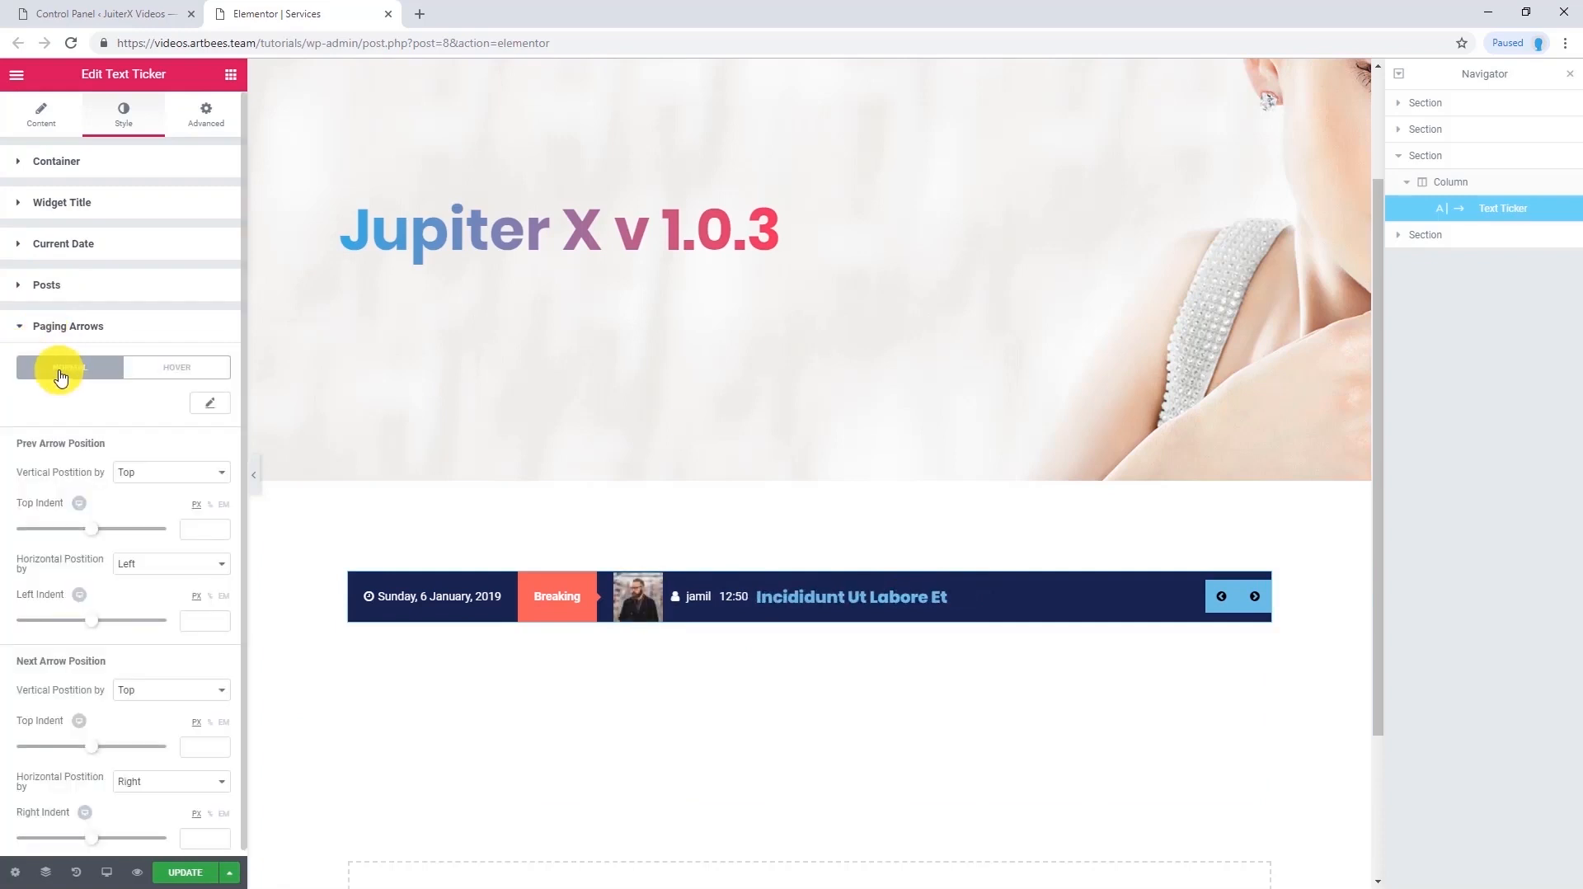
pyautogui.click(202, 410)
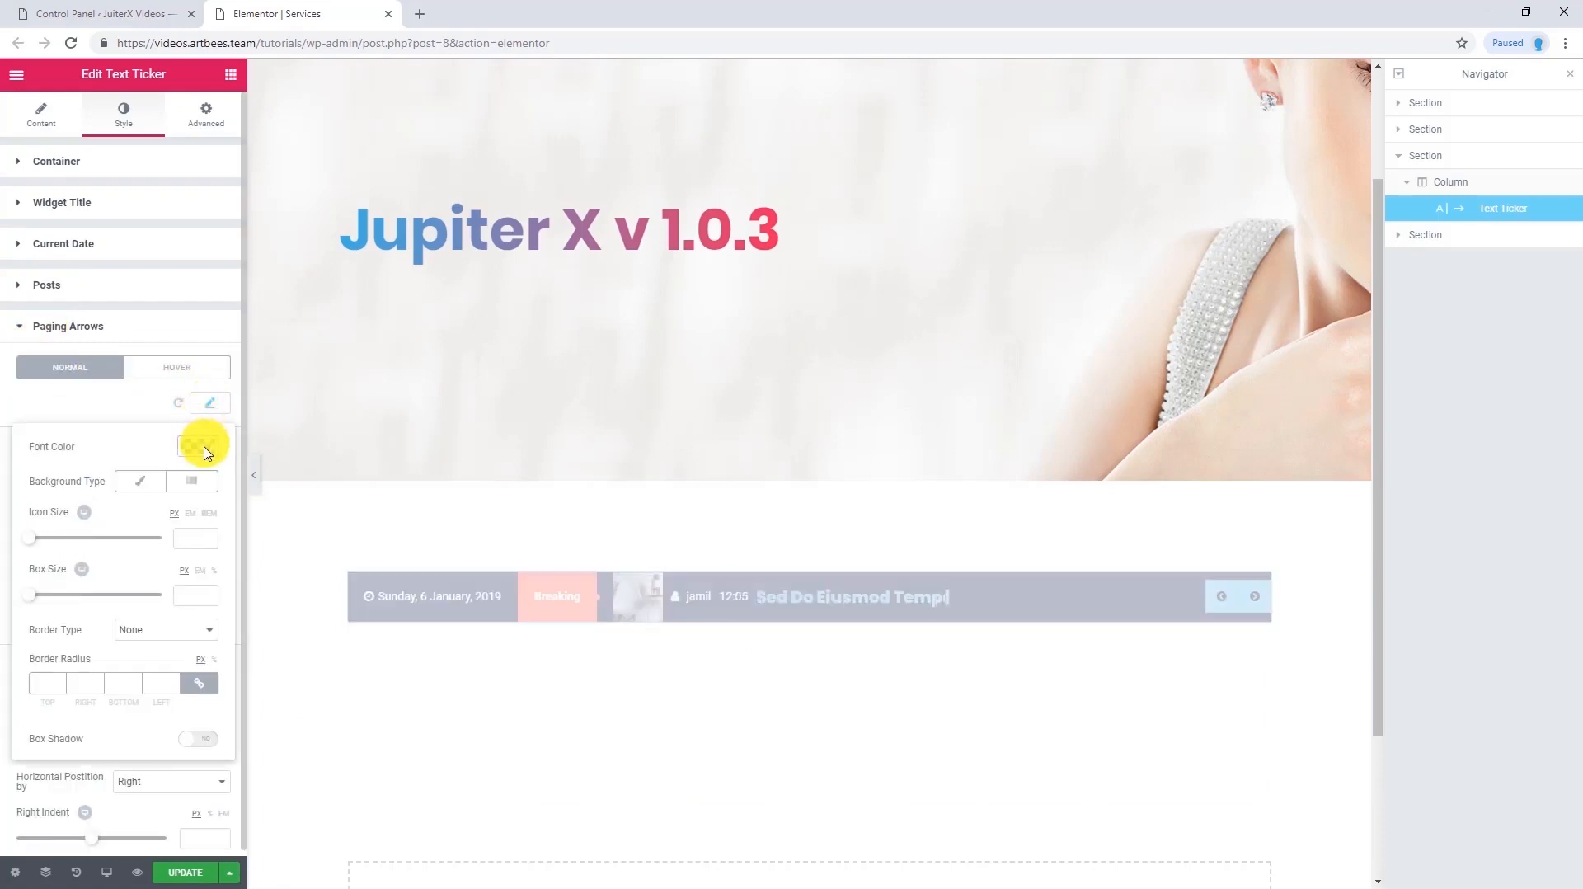
pyautogui.click(202, 441)
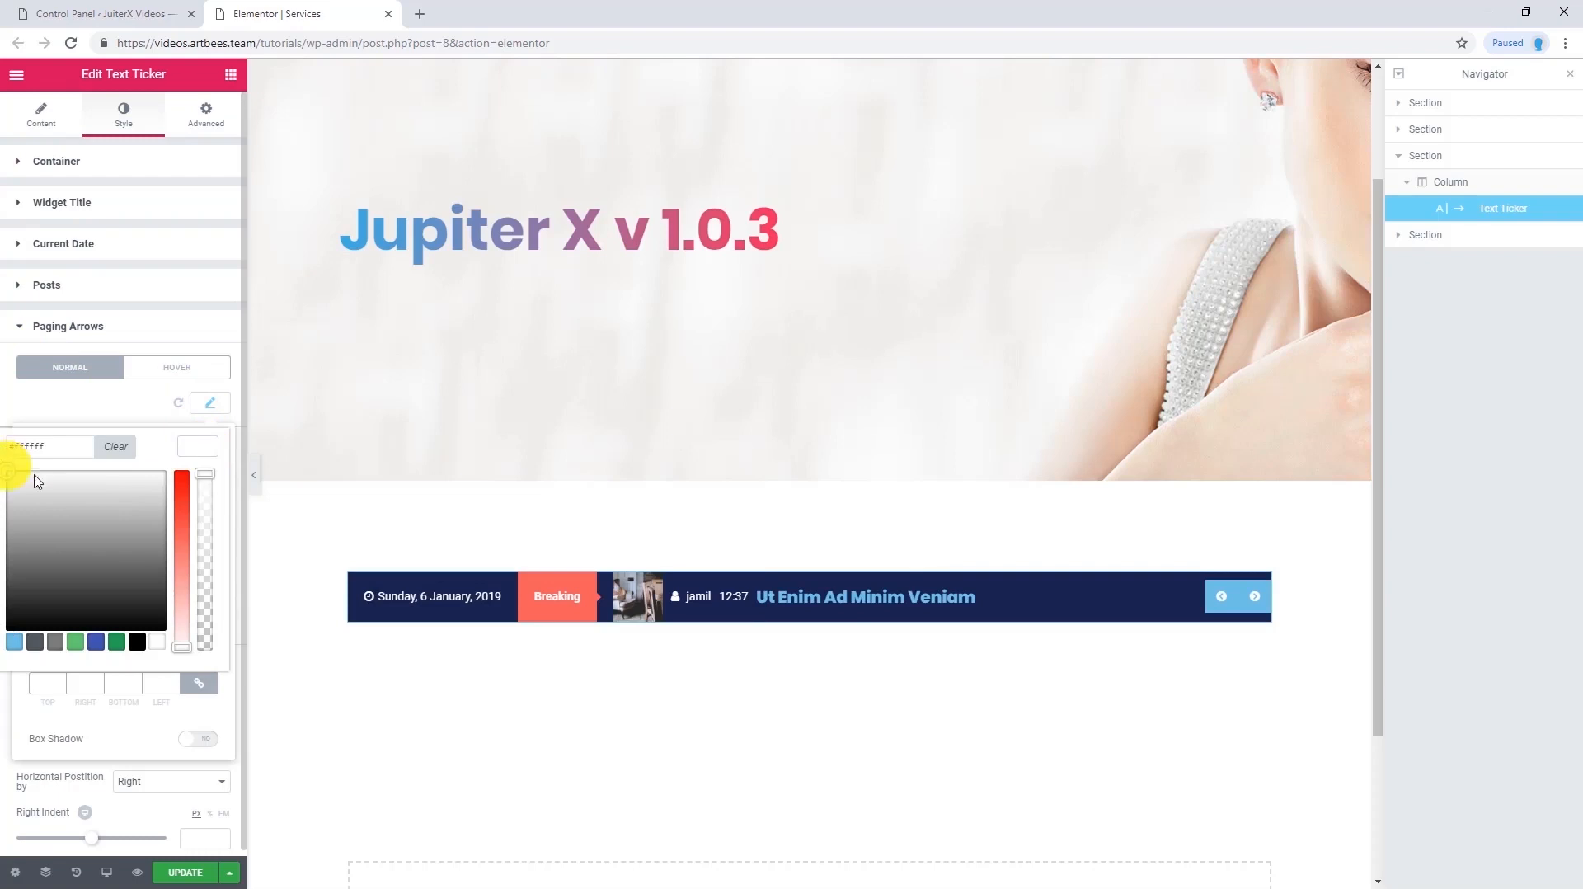
pyautogui.click(197, 449)
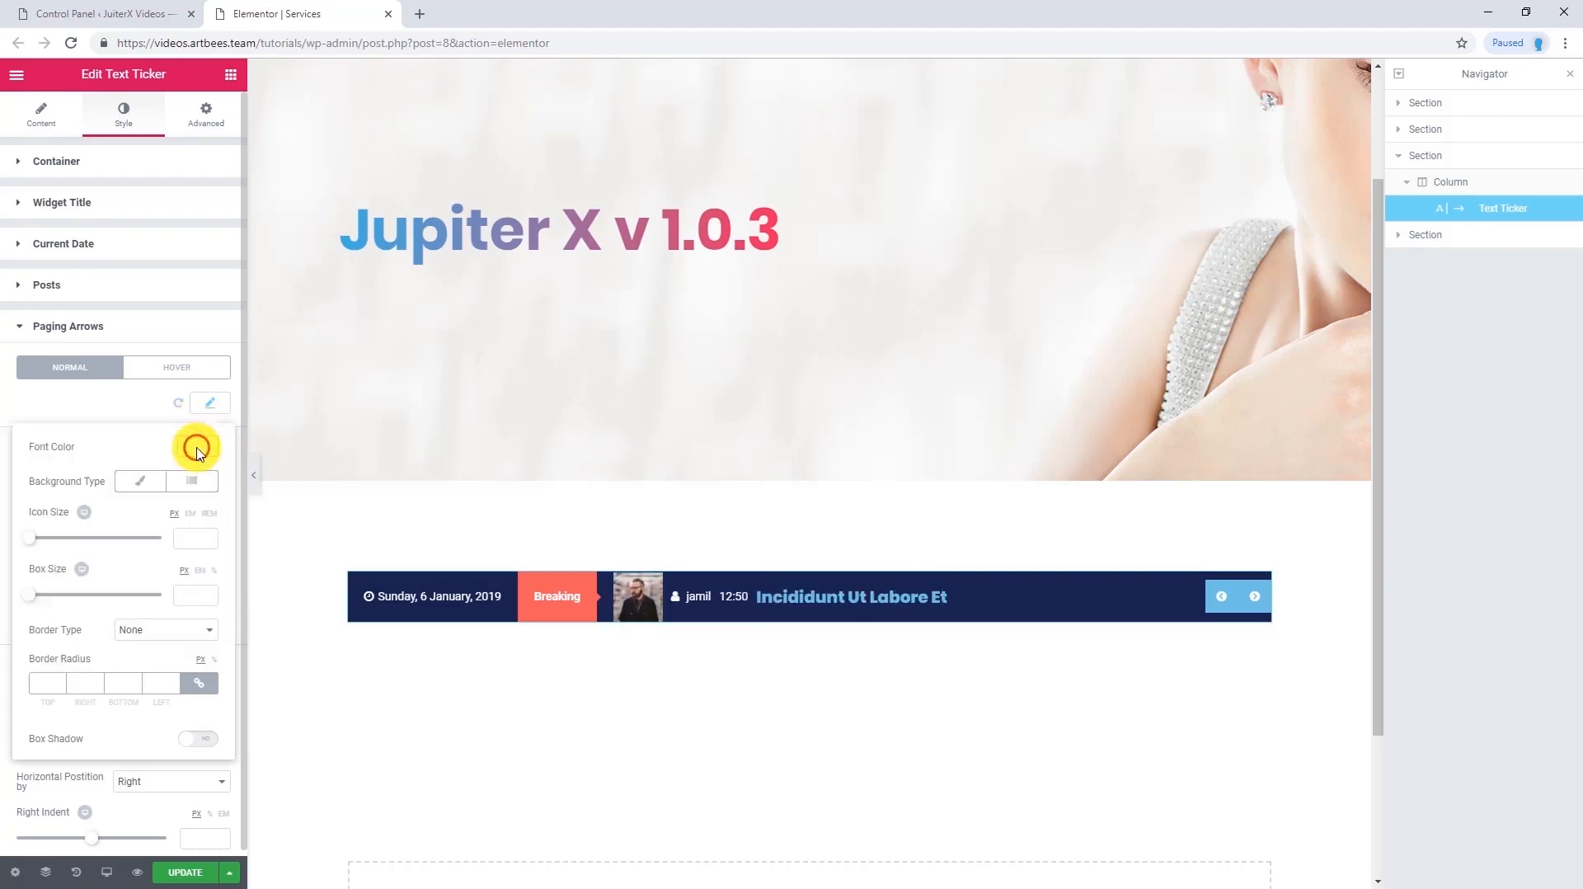
# Give the paging arrows a plain color background and make that color fully transparent
pyautogui.click(140, 481)
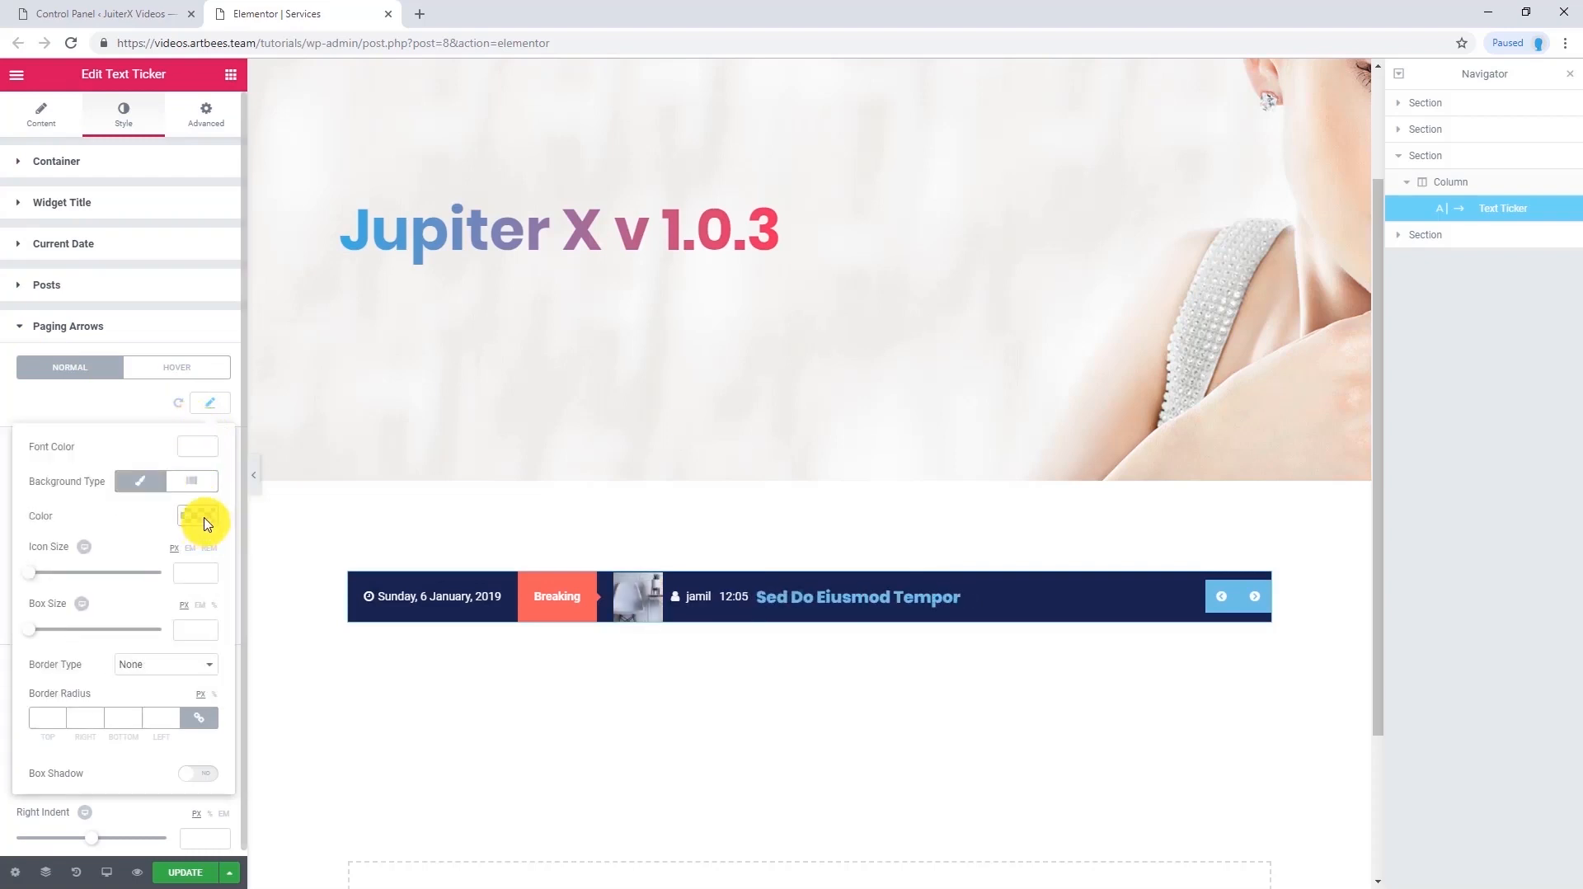
pyautogui.click(204, 518)
pyautogui.moveTo(204, 546); pyautogui.dragTo(239, 745)
pyautogui.click(239, 749)
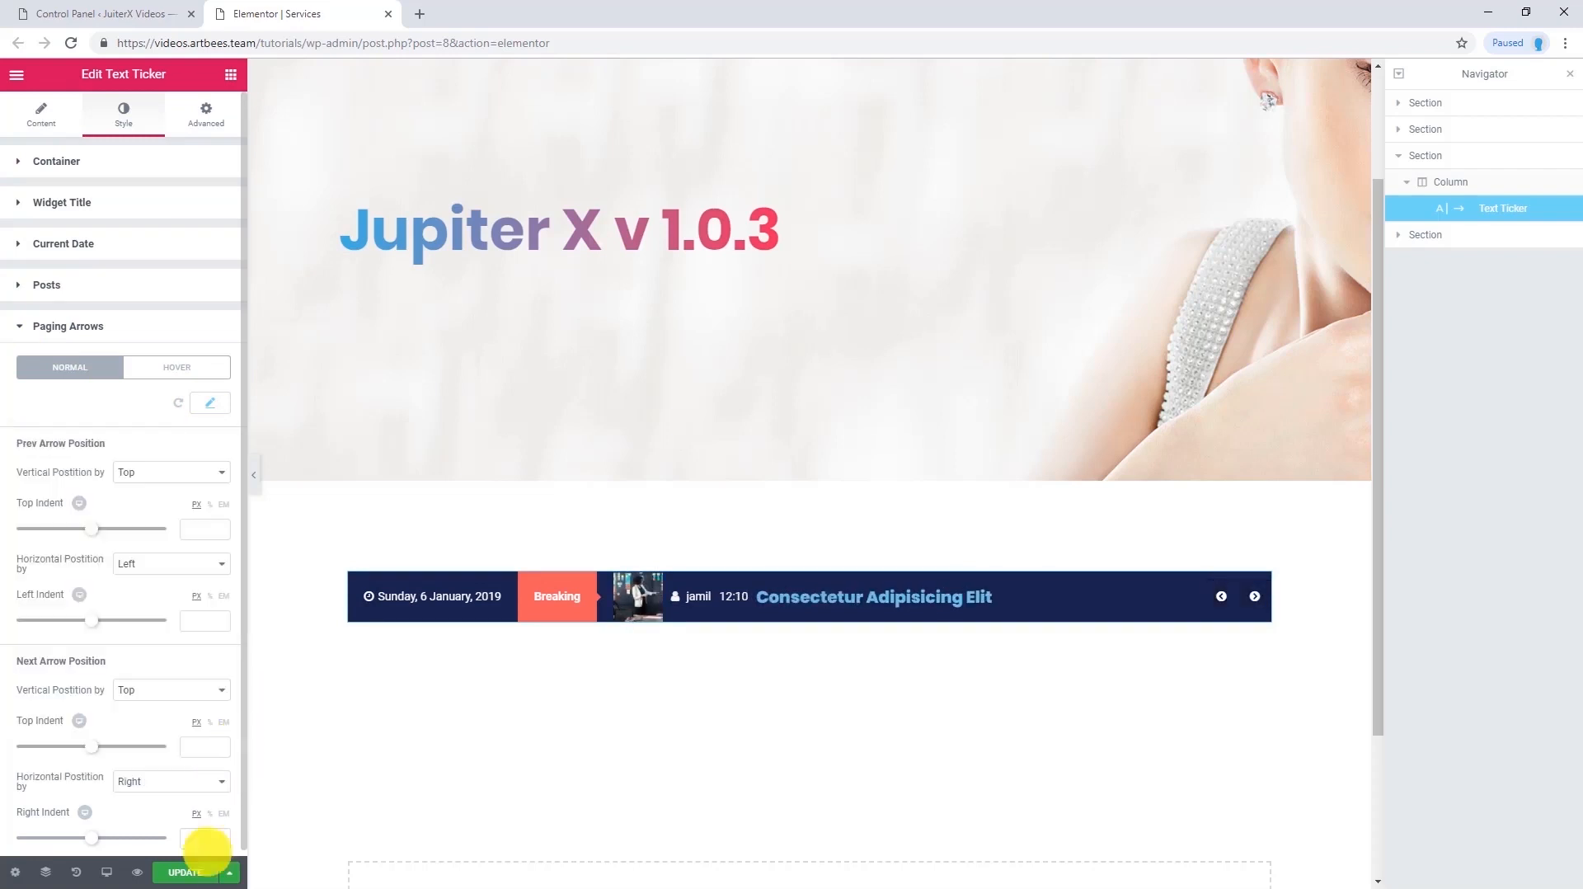
# Update the Services page and preview it down to the finished ticker
pyautogui.click(191, 872)
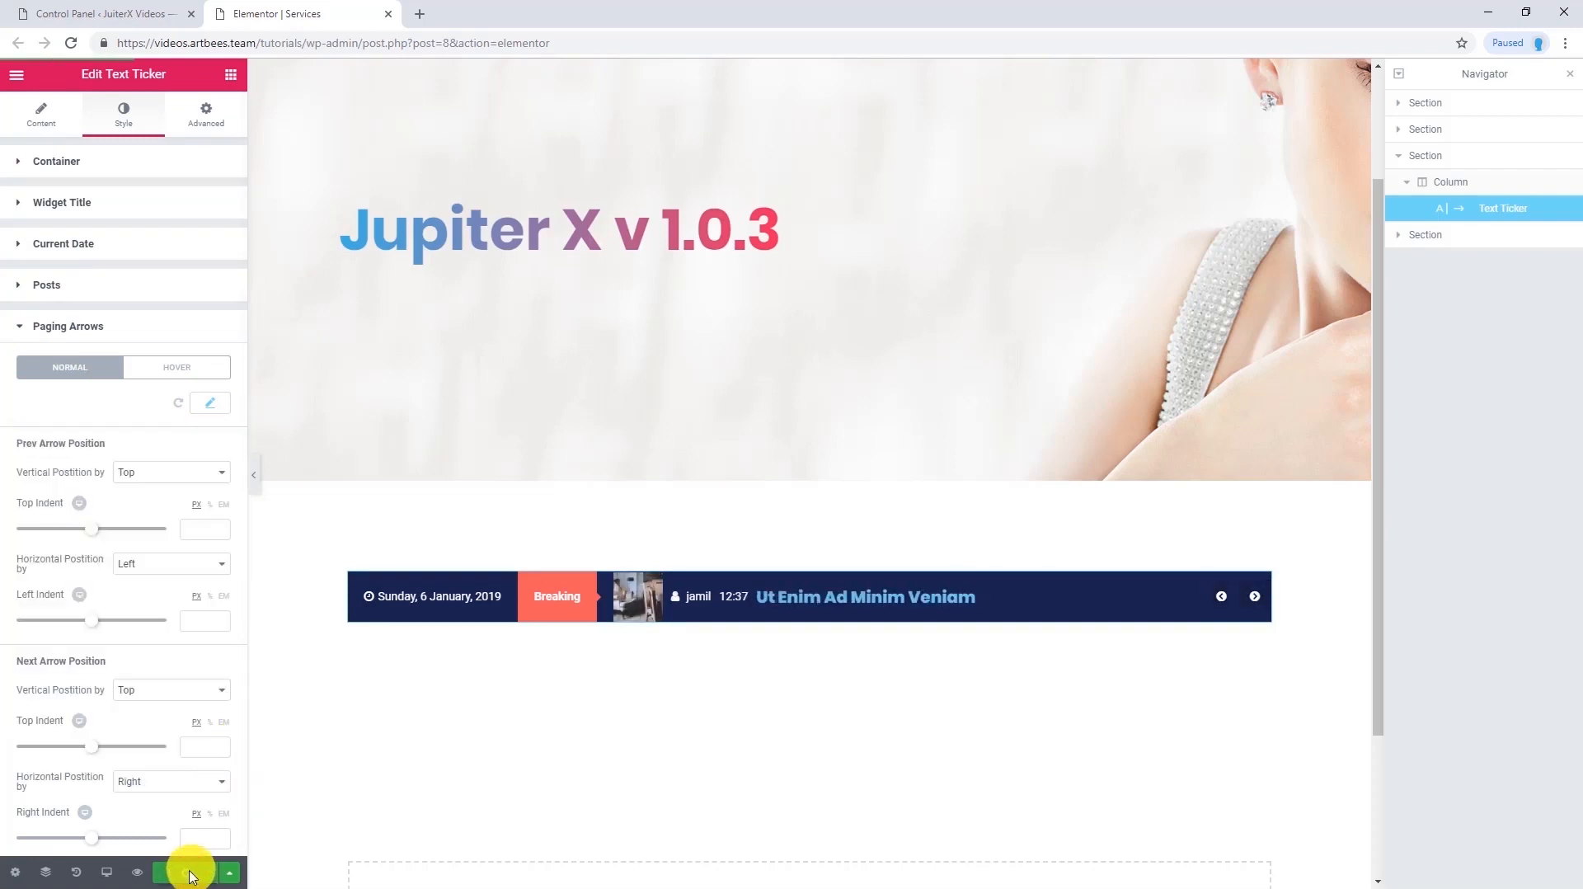
pyautogui.click(137, 872)
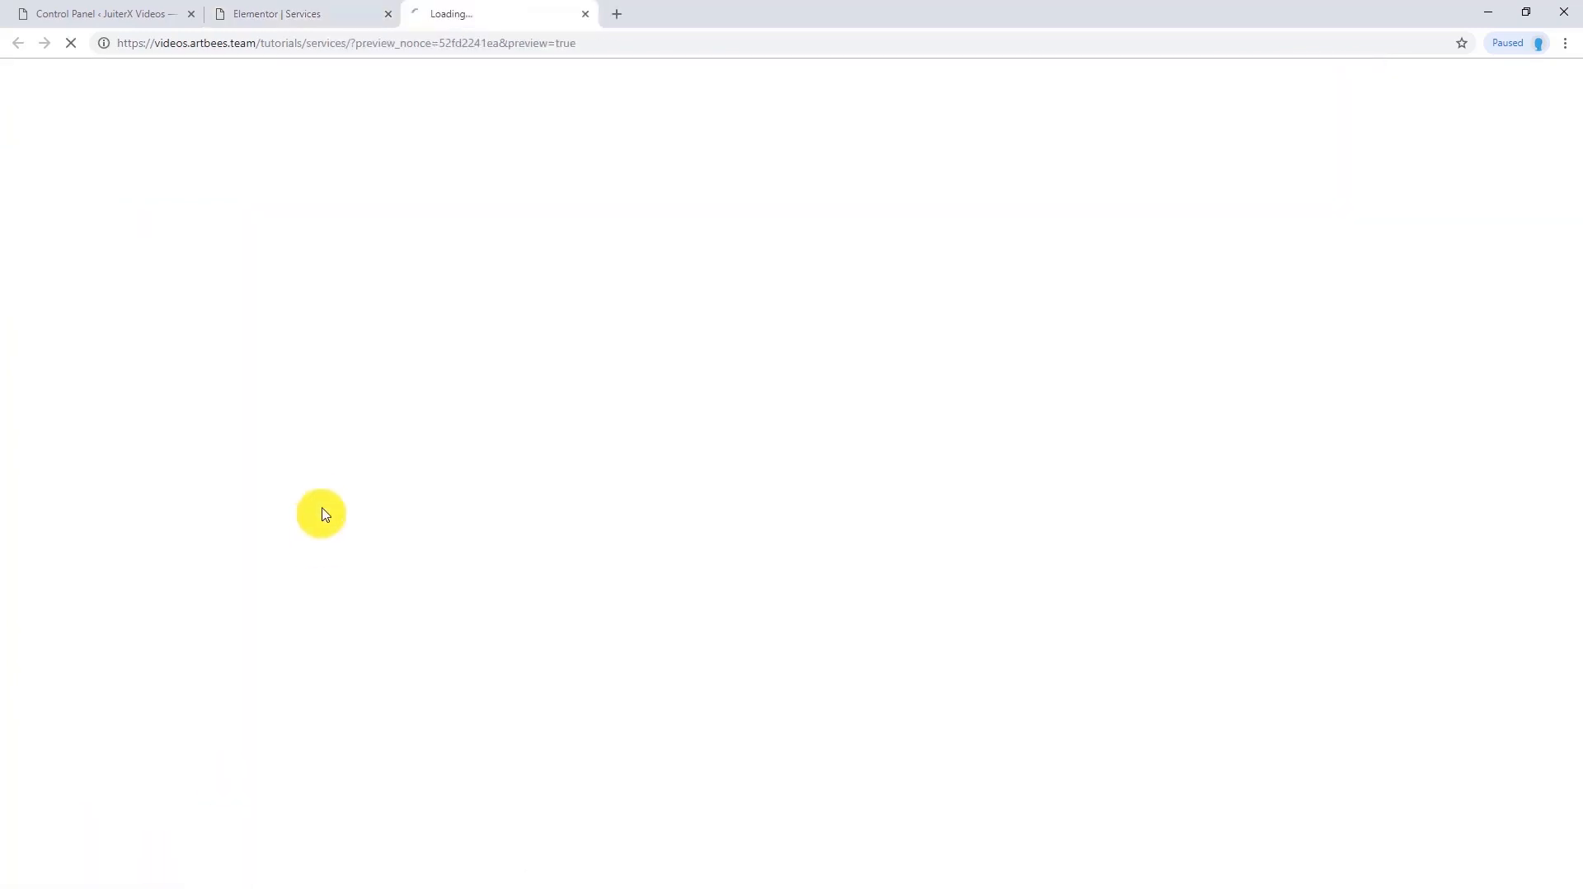
pyautogui.scroll(-3, 130, 450)
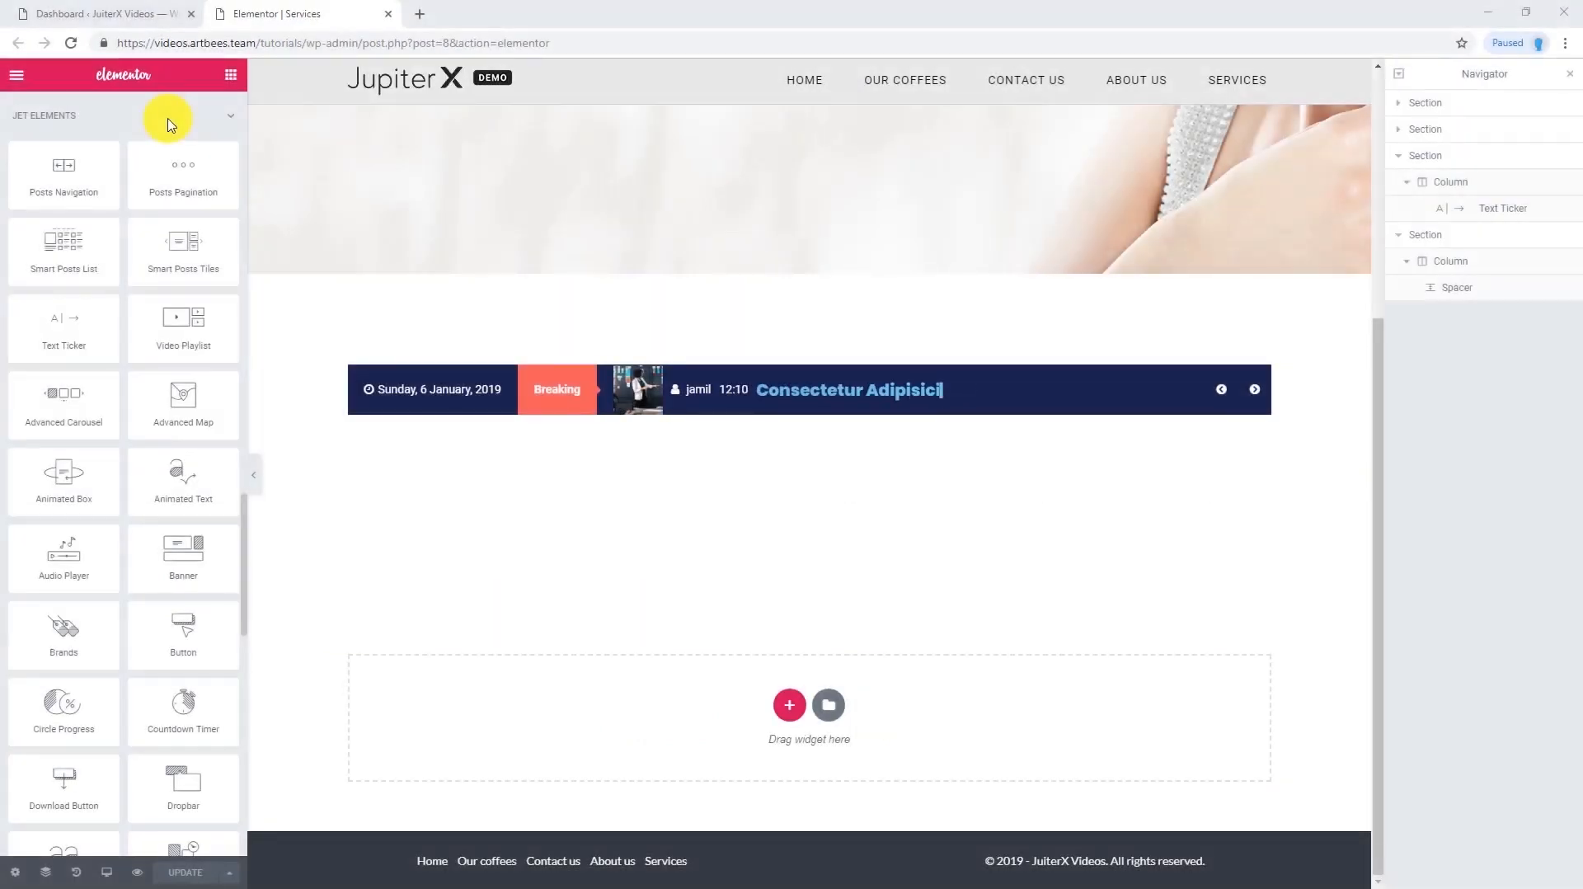
# Add a Smart Posts List above the spacer below the ticker, titled "Hot News", with the featured post positioned Left
pyautogui.moveTo(61, 250); pyautogui.dragTo(771, 443)
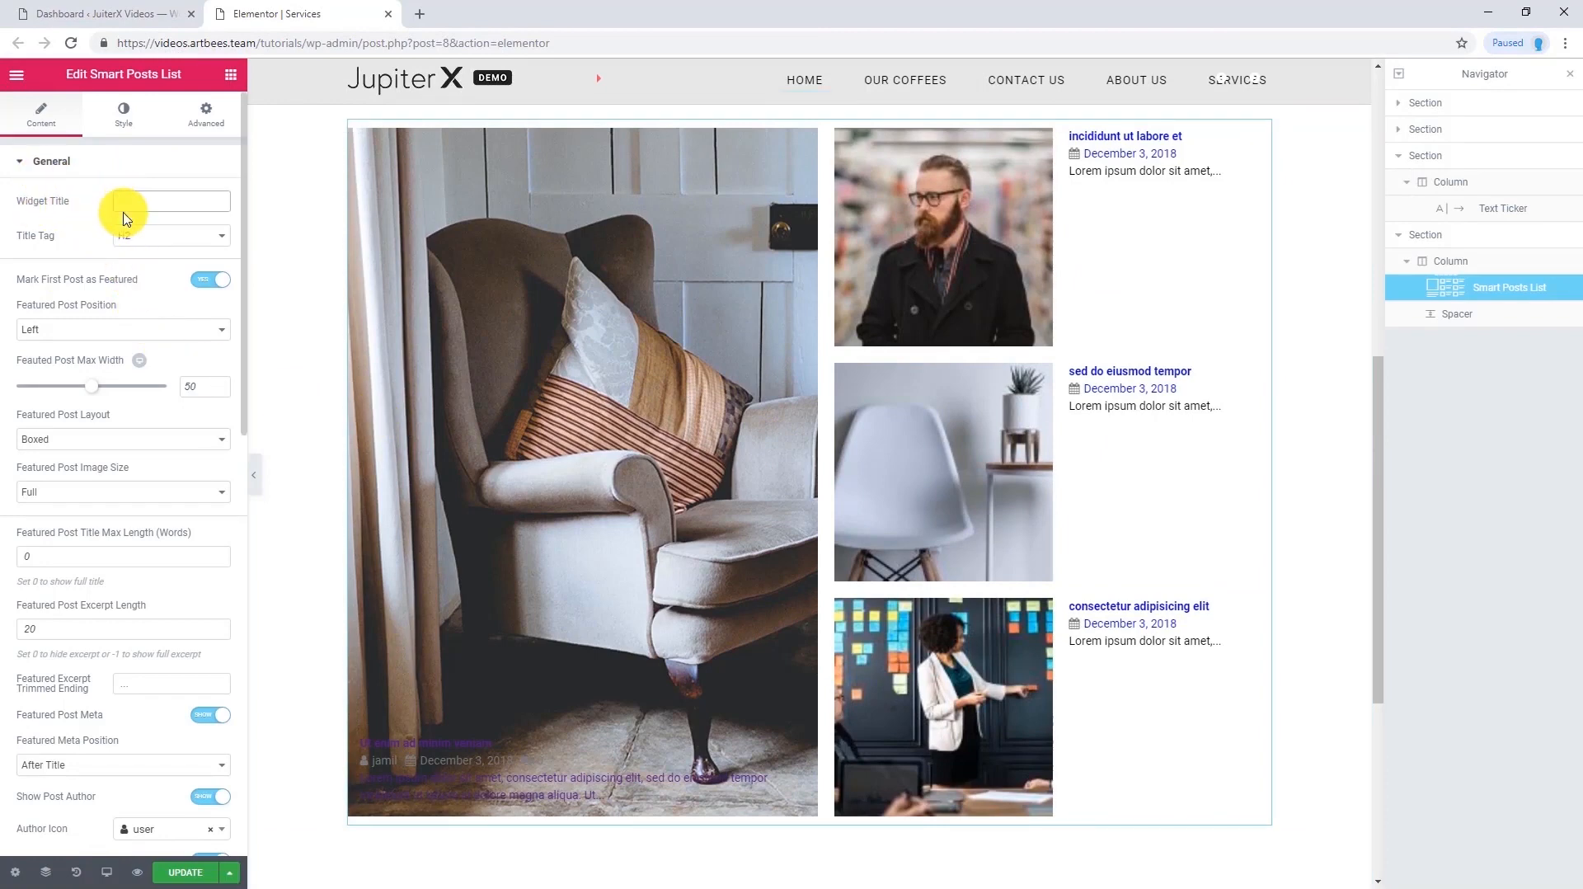
pyautogui.write('Hot News')
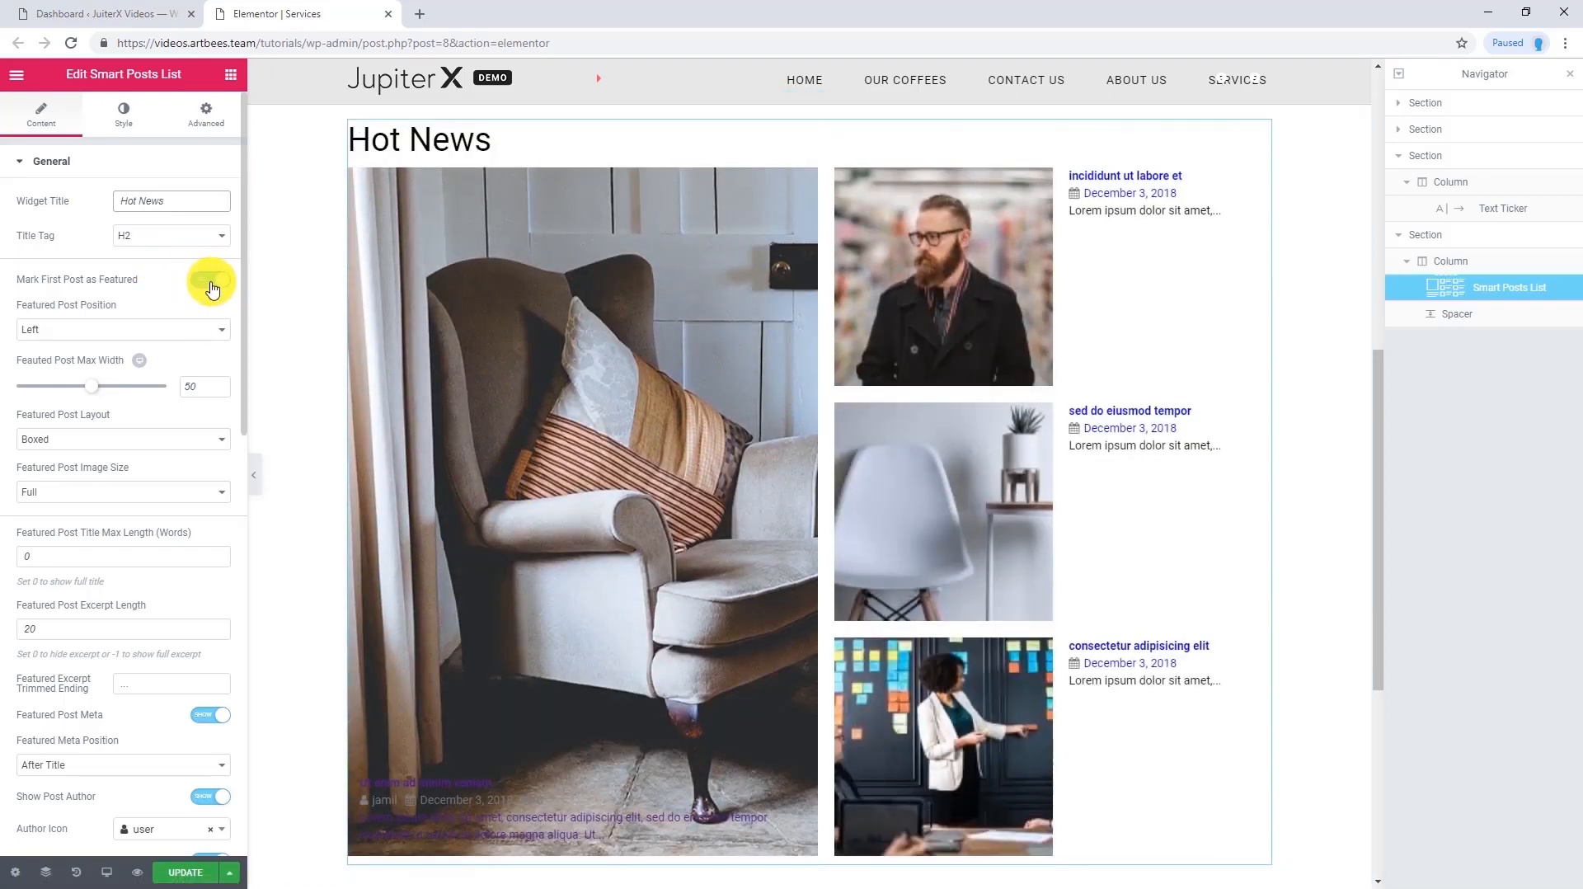
pyautogui.click(212, 288)
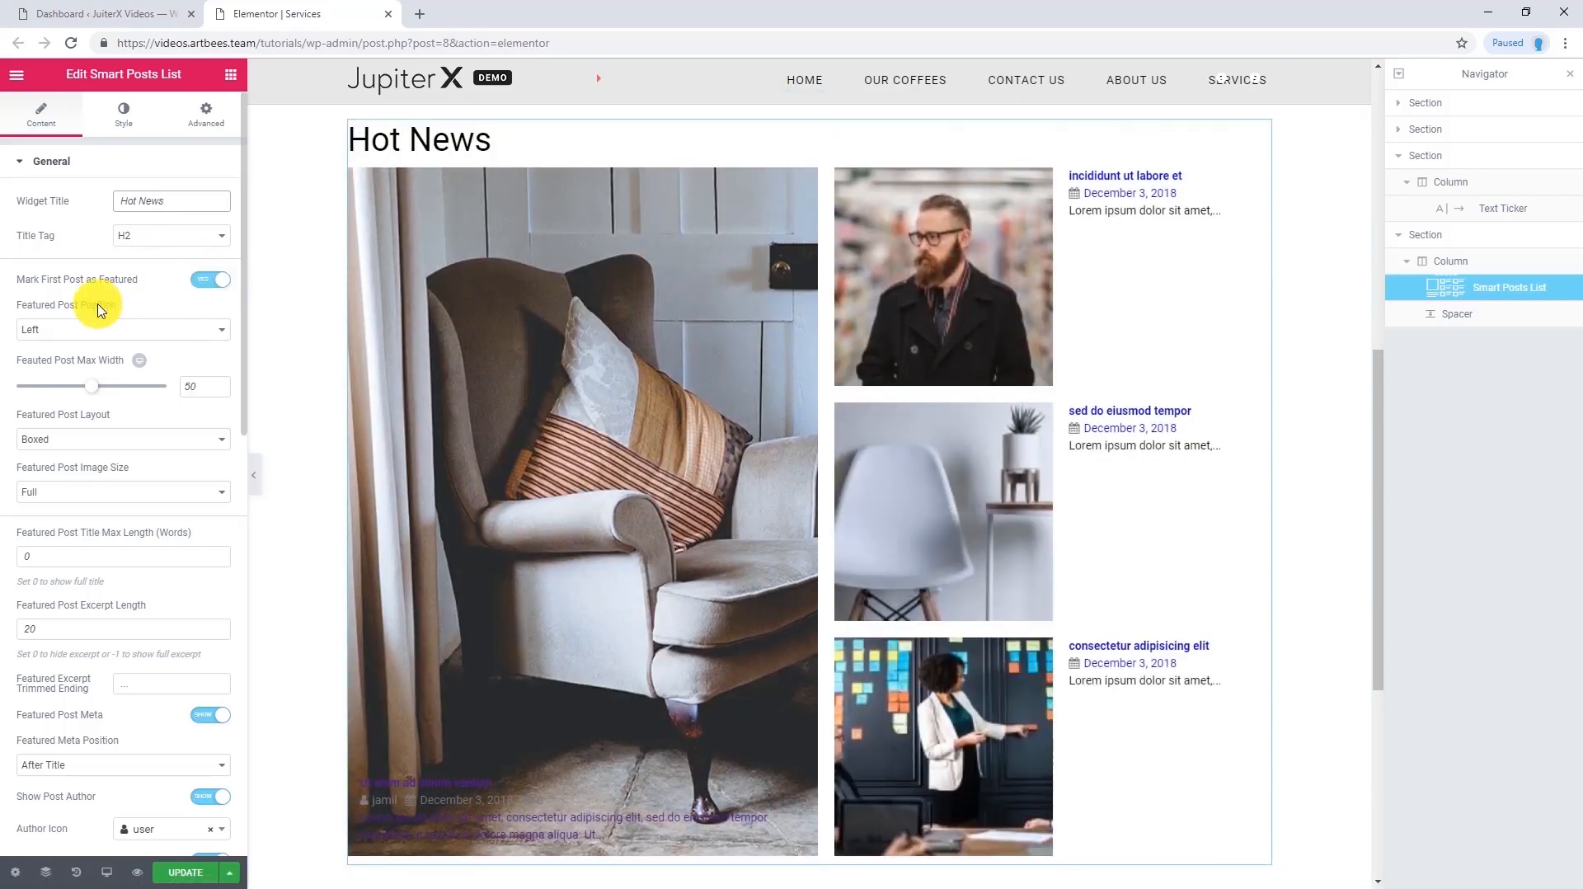
pyautogui.click(119, 330)
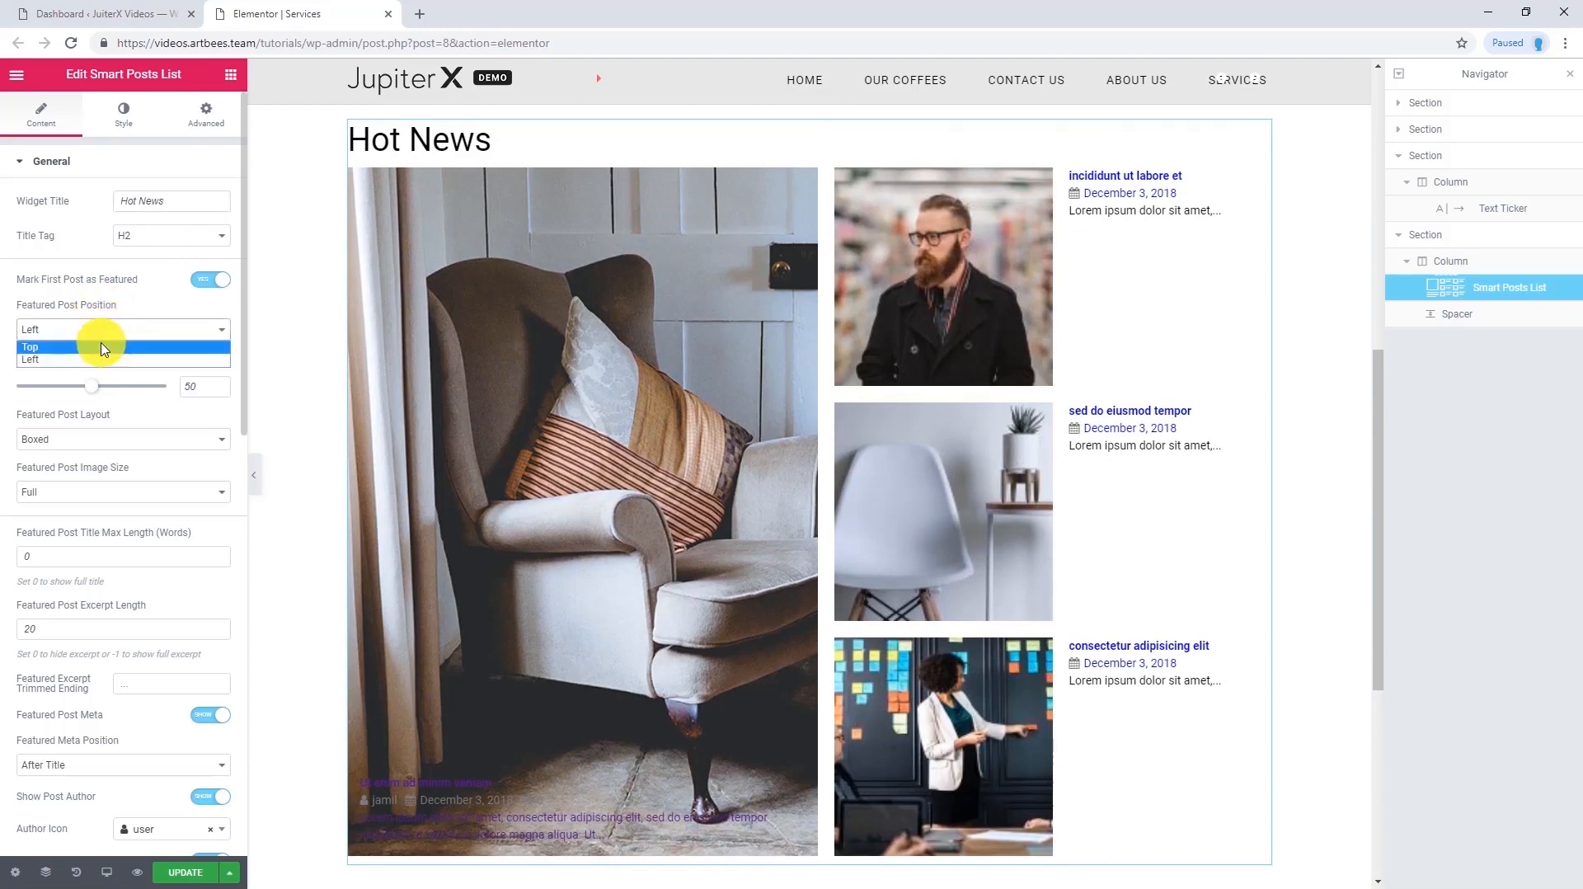
pyautogui.click(100, 360)
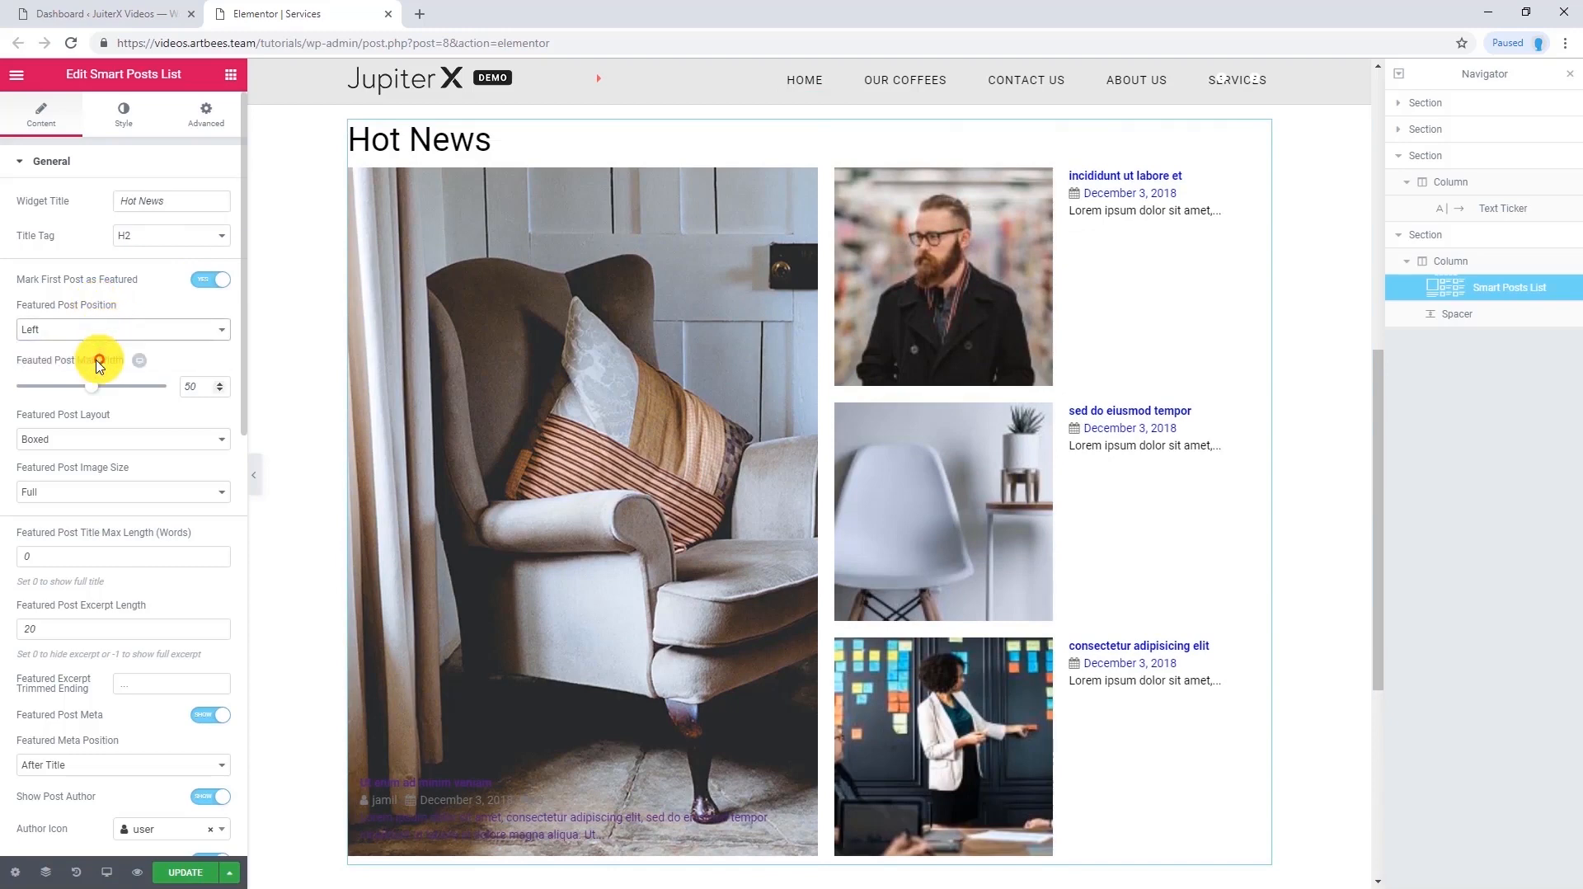
# Try a featured post max width of 56, restore it to 50, and keep the featured layout as Boxed
pyautogui.moveTo(97, 392); pyautogui.dragTo(104, 394)
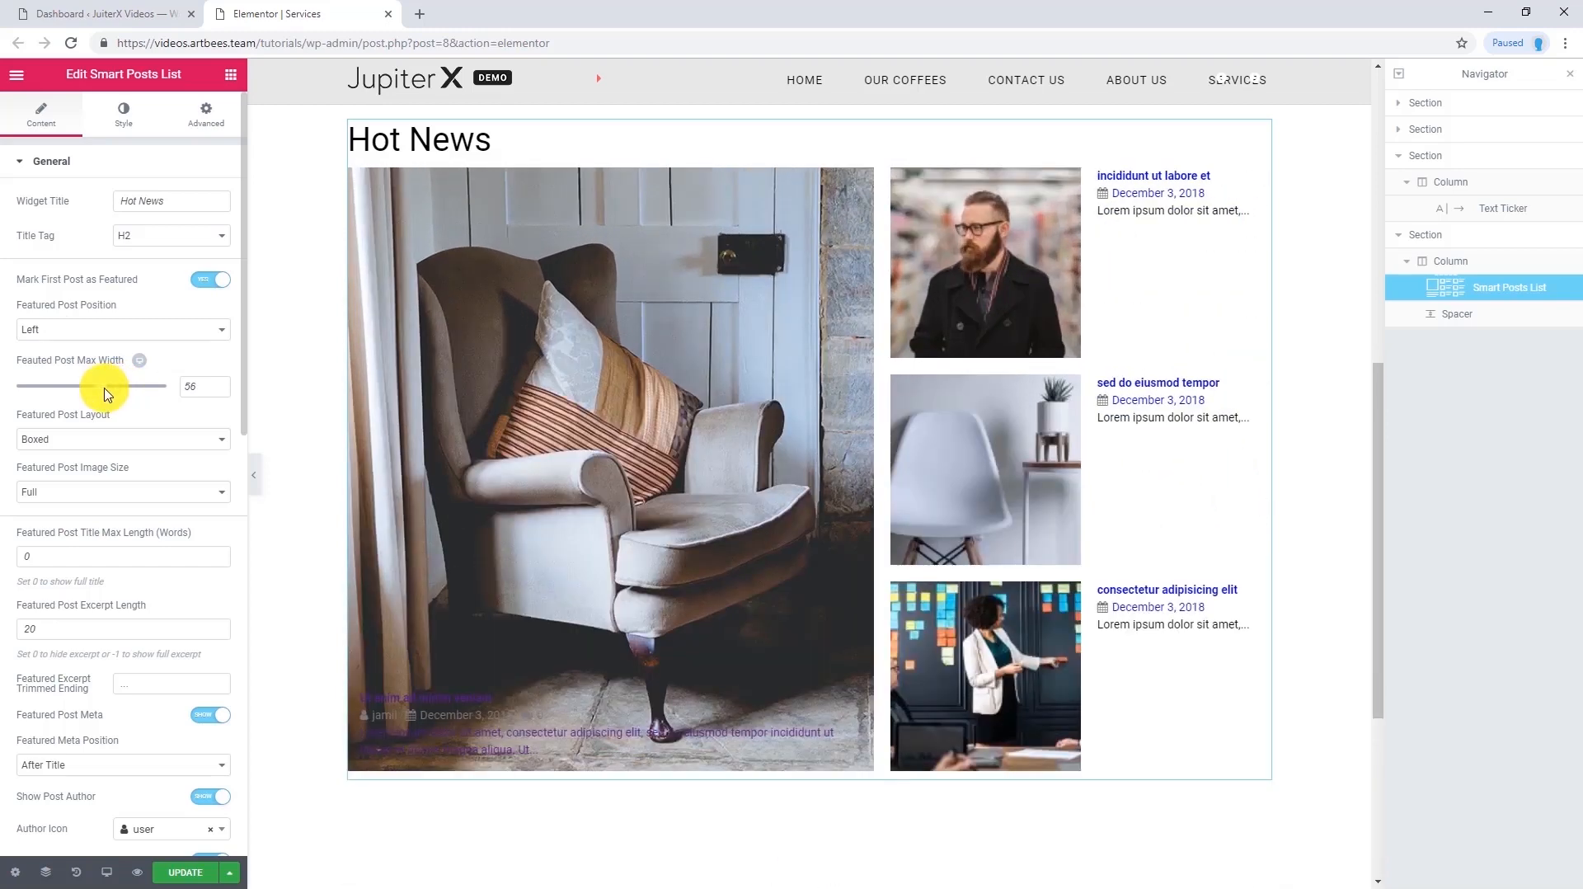
pyautogui.click(177, 378)
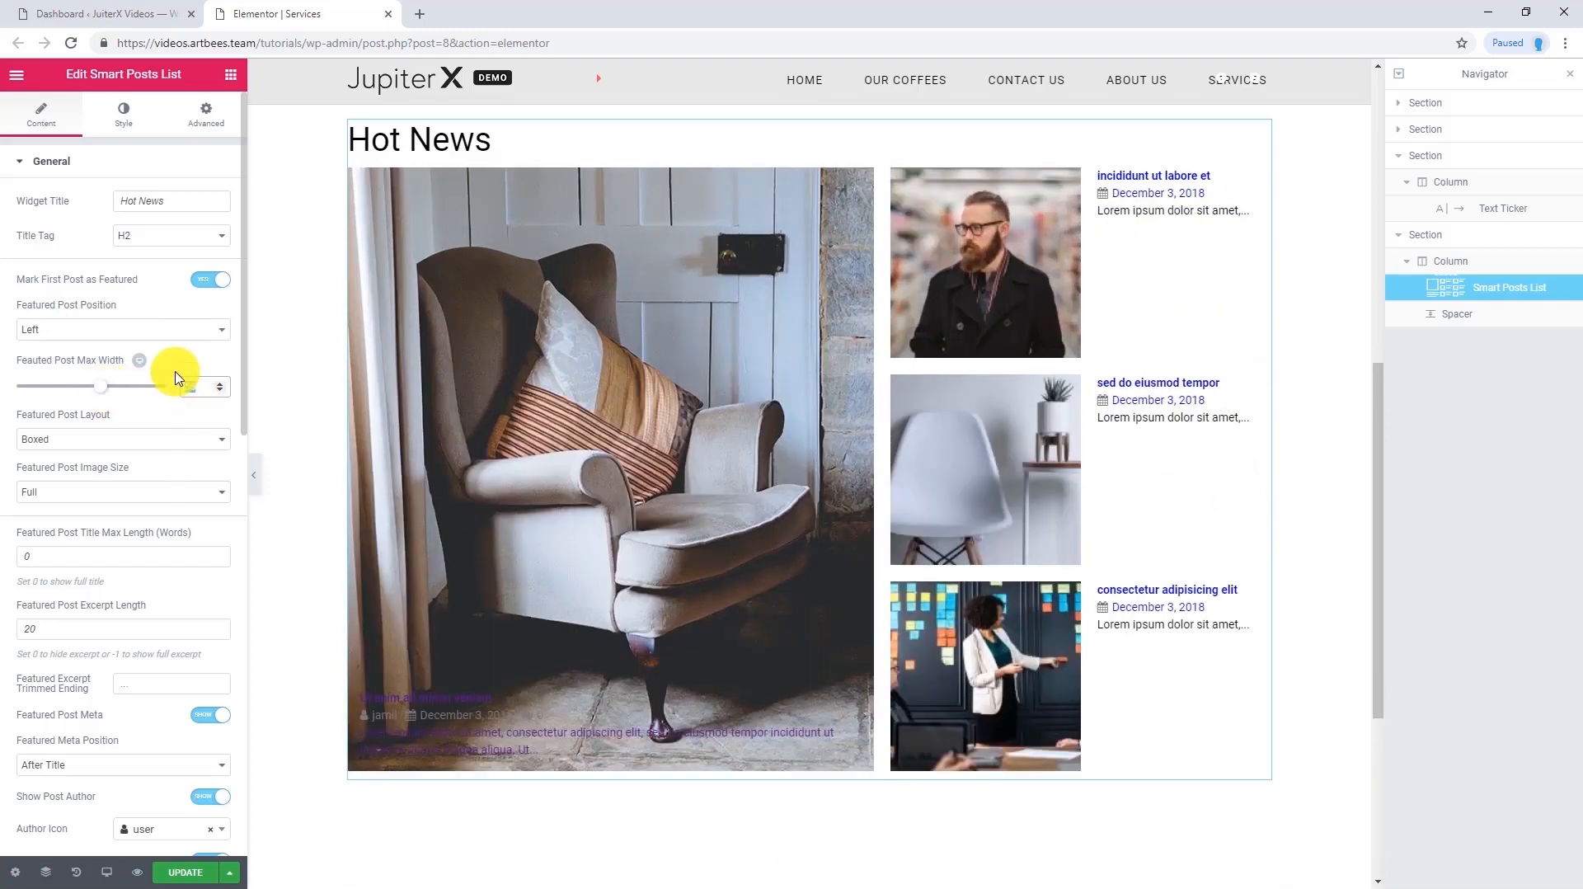
pyautogui.write('50')
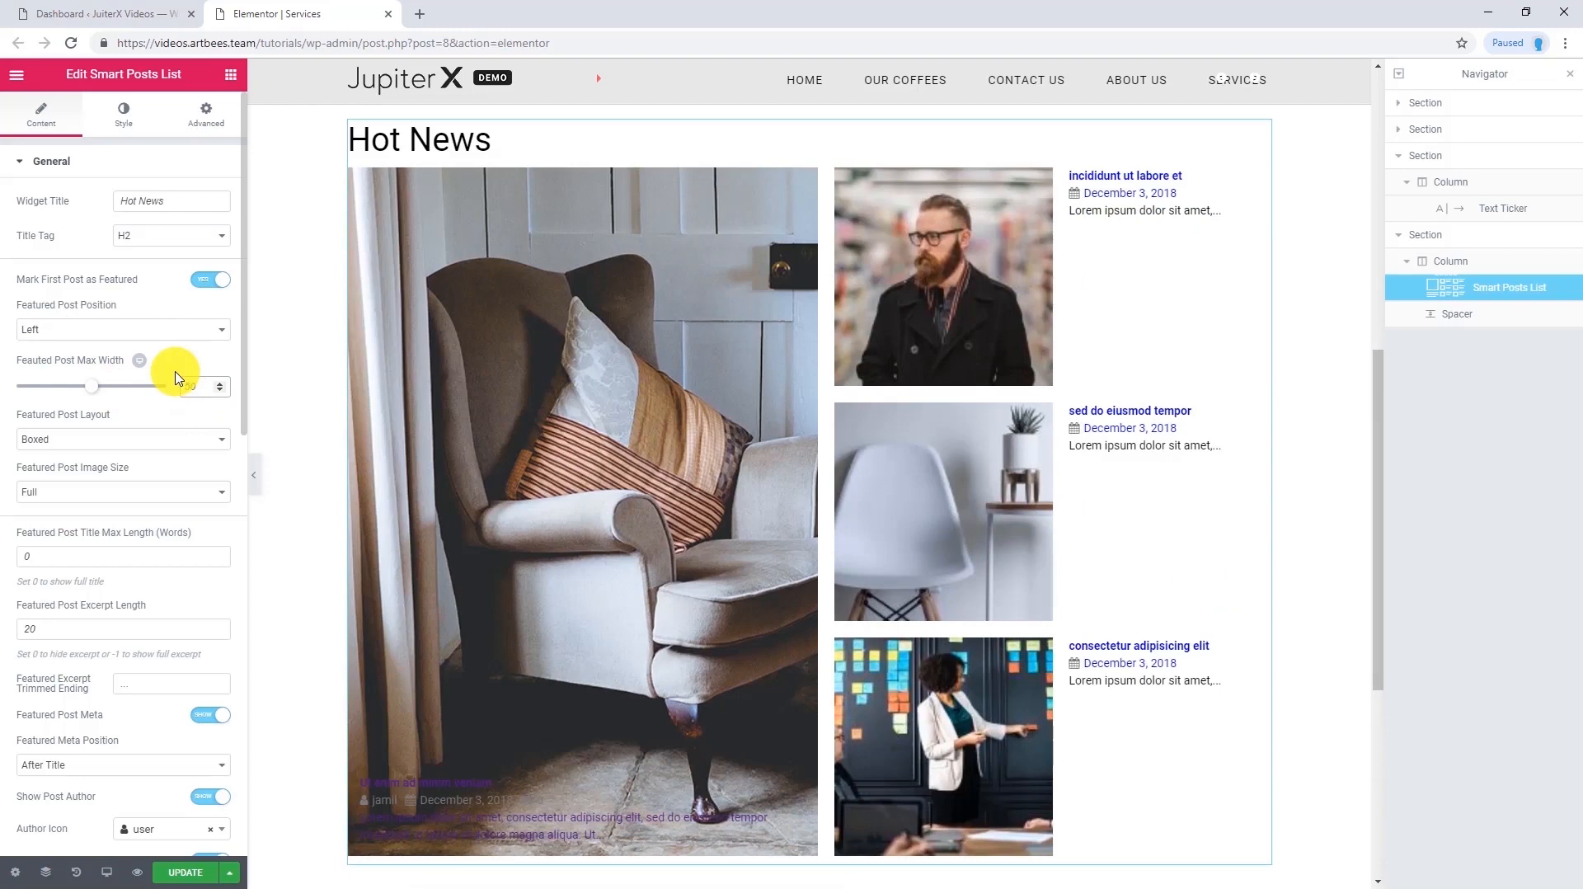
pyautogui.click(124, 448)
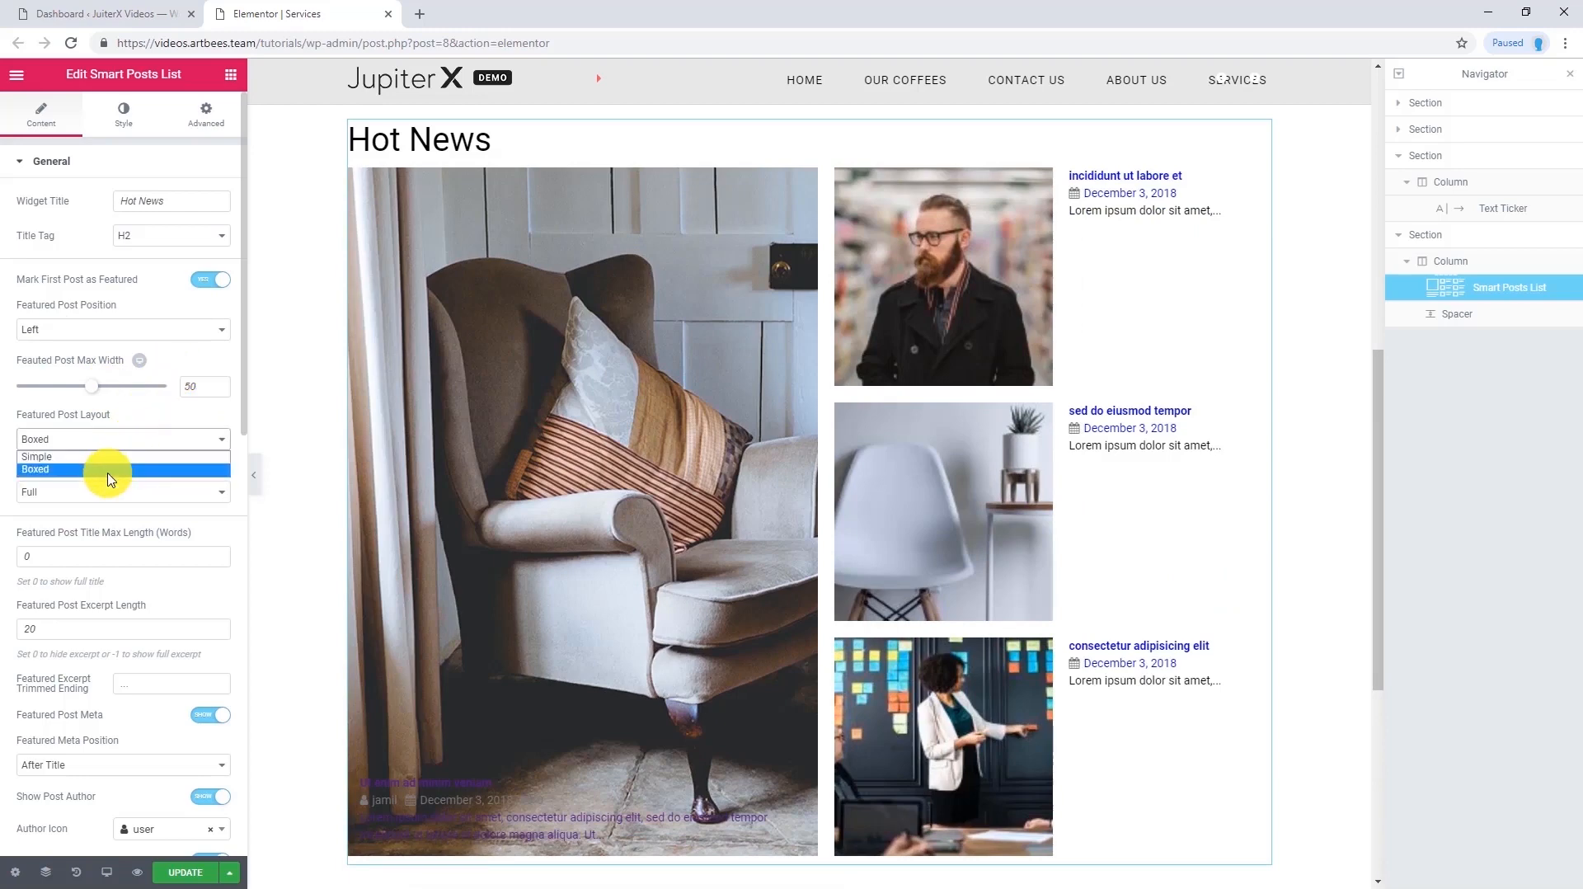
pyautogui.click(112, 469)
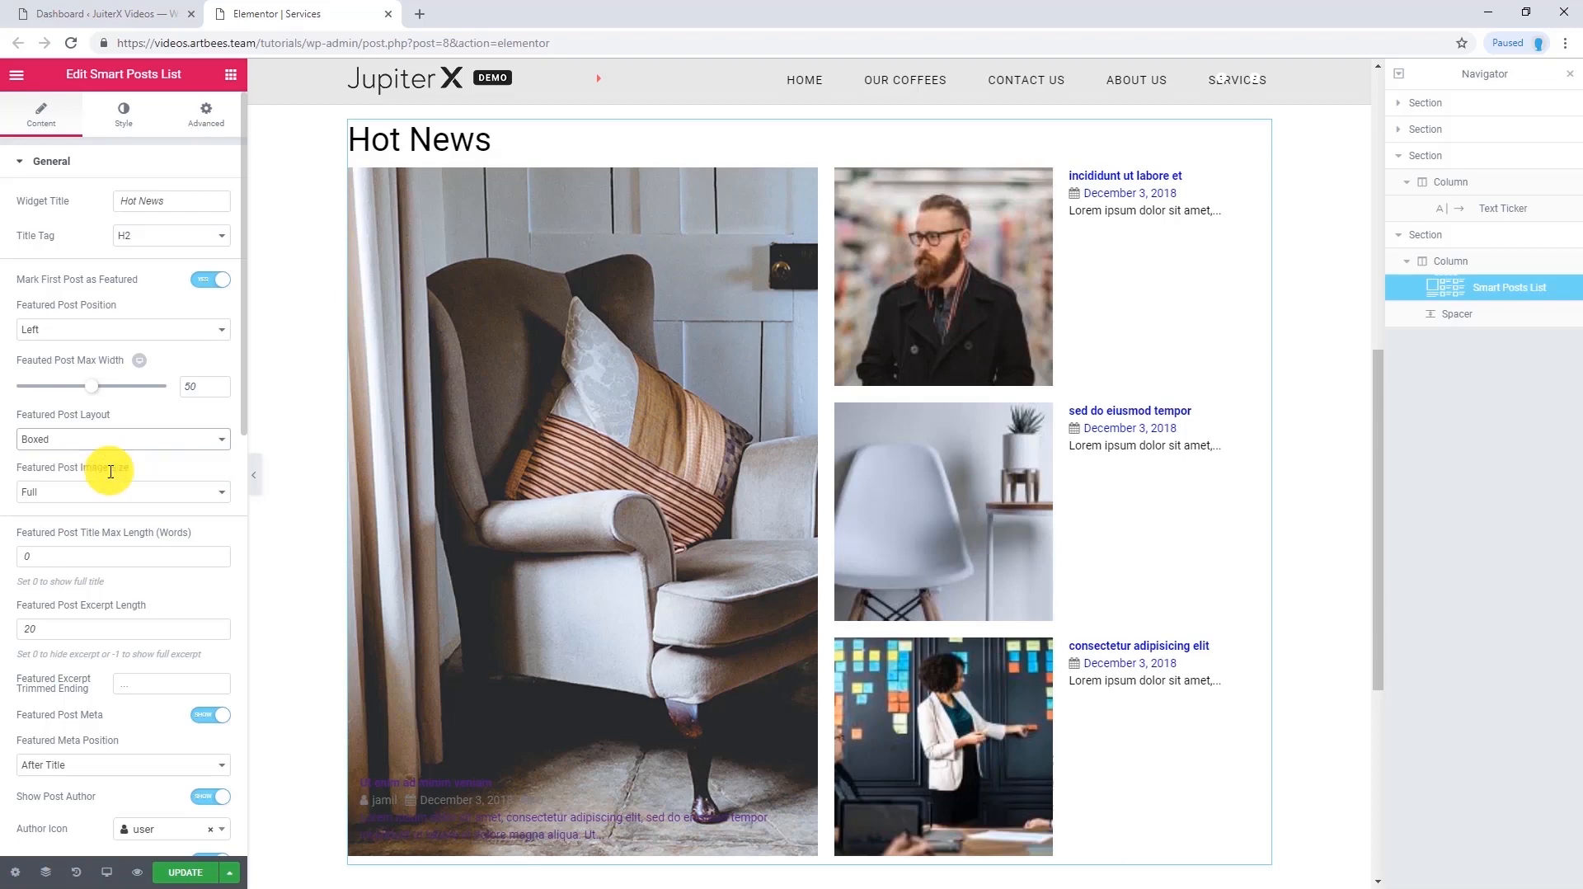
# Set the featured post's meta position to Before Title
pyautogui.scroll(-2, 111, 471)
pyautogui.scroll(-1, 53, 519)
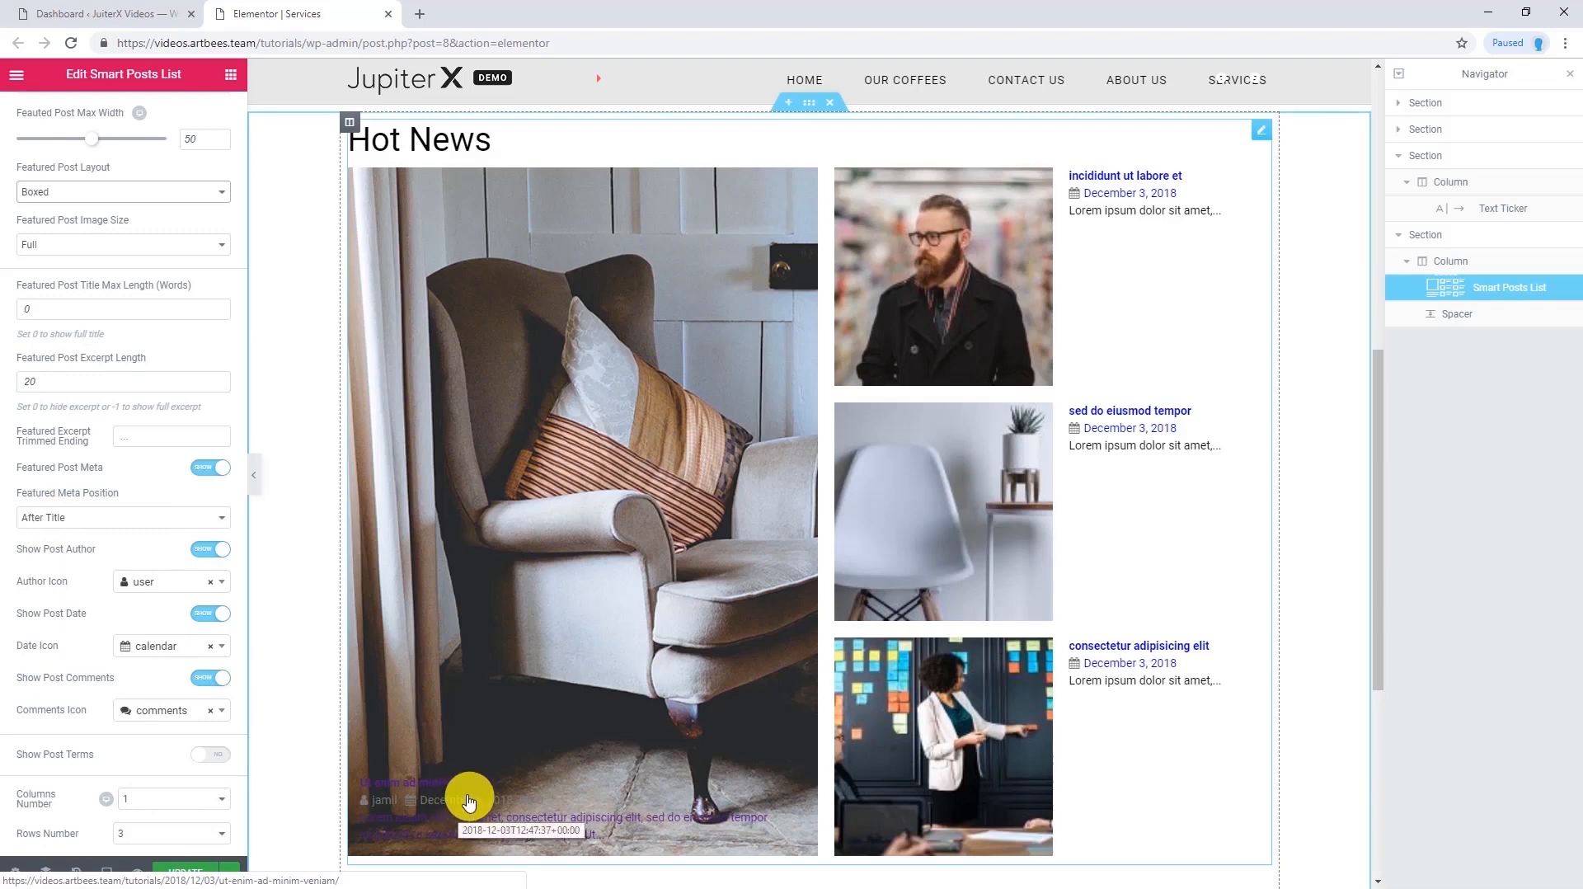
pyautogui.click(87, 519)
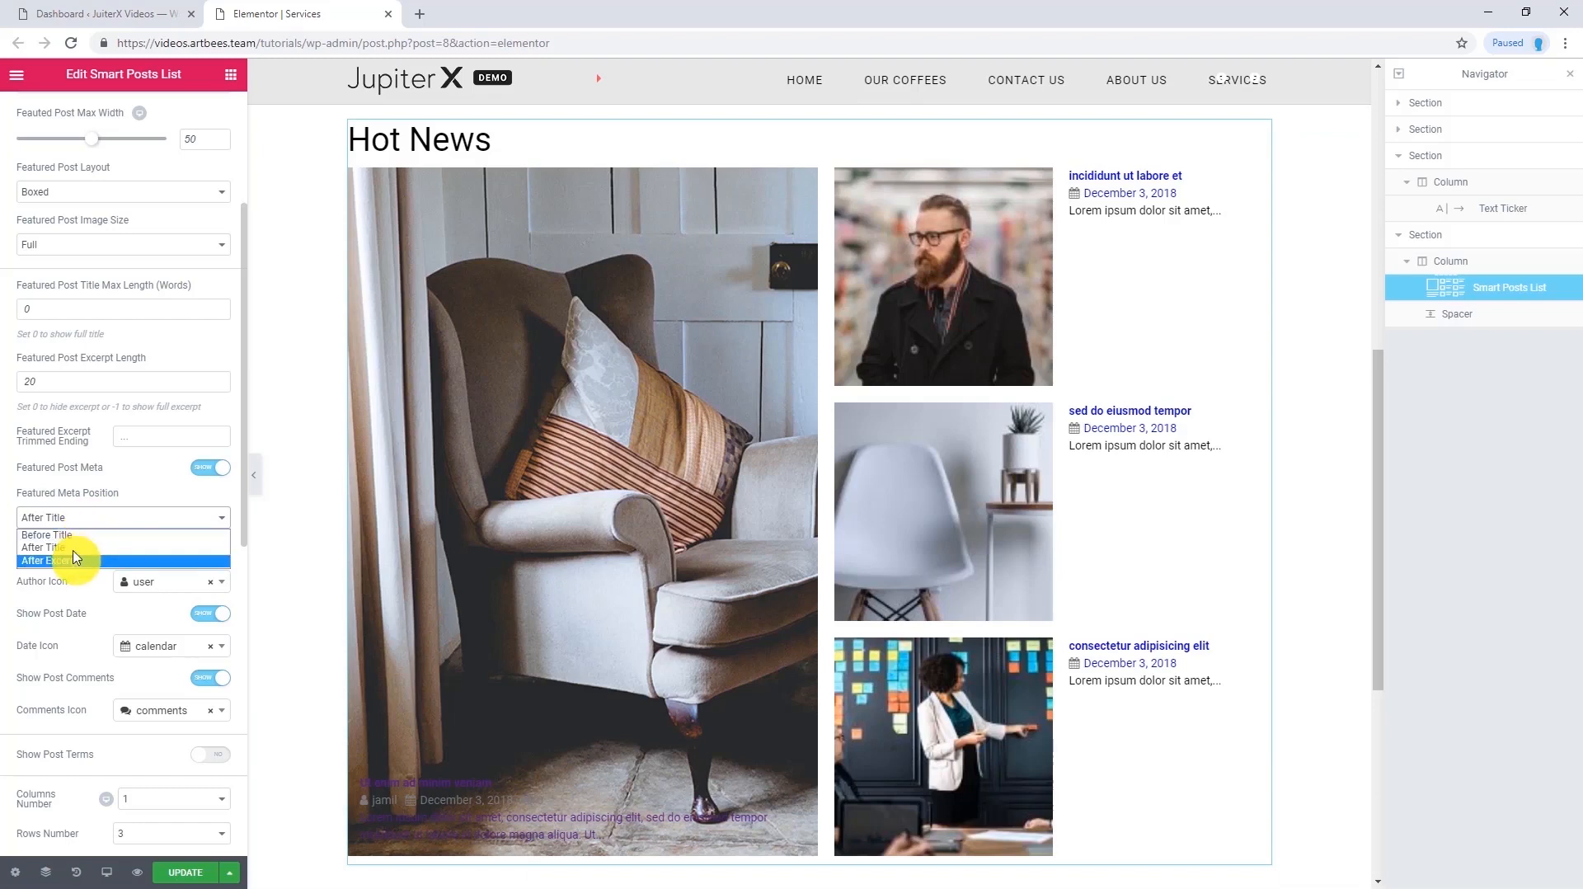
pyautogui.click(75, 536)
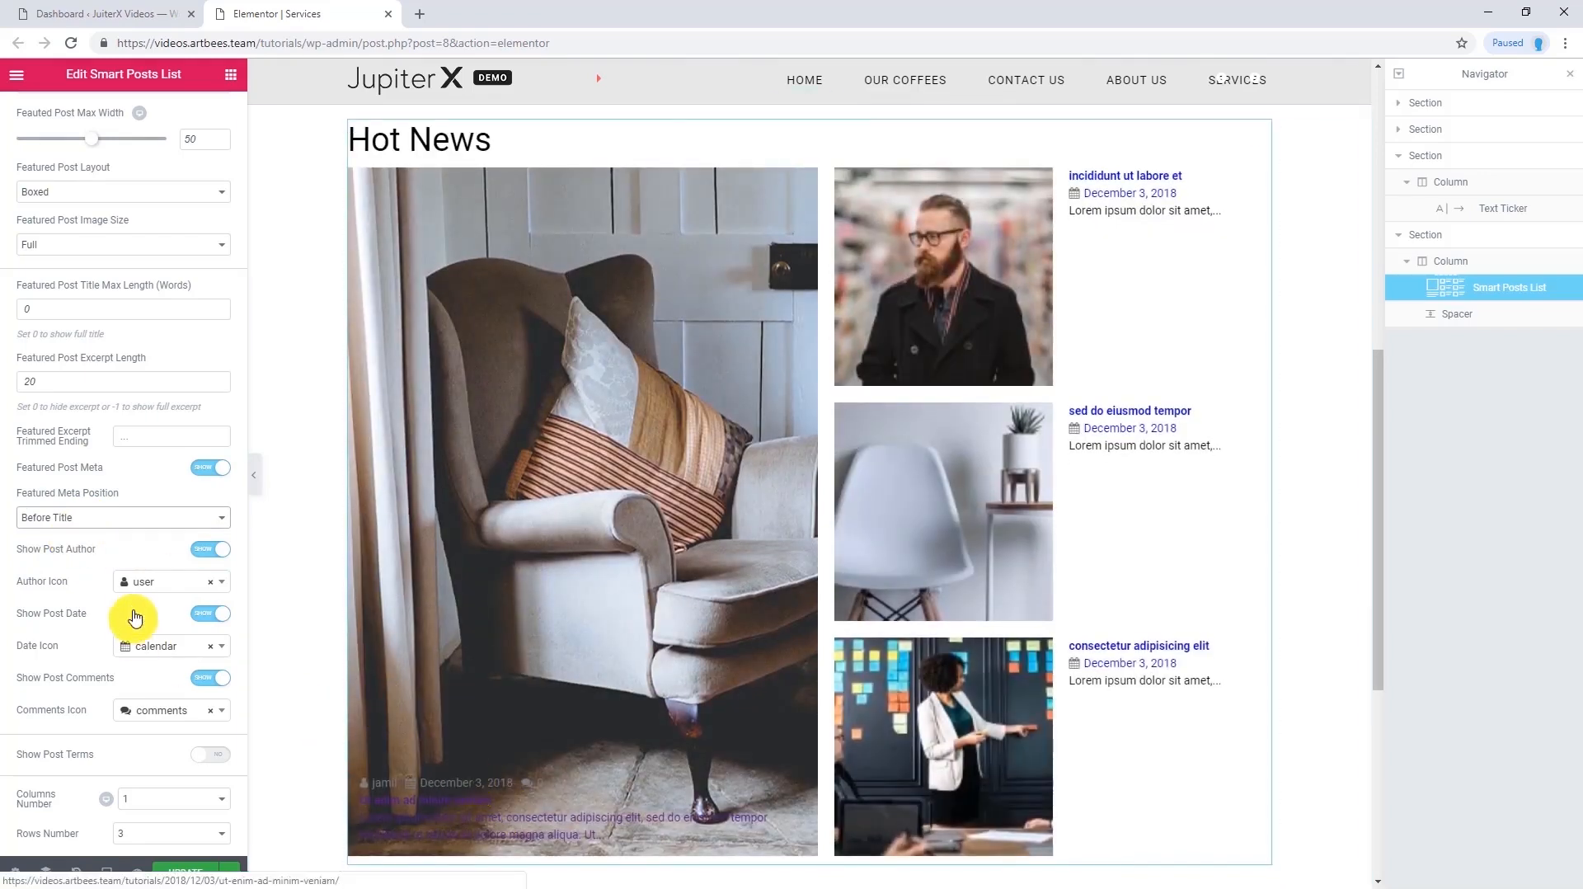
# Change the featured post's author icon to user-circle and enable showing the post terms
pyautogui.scroll(-2, 28, 591)
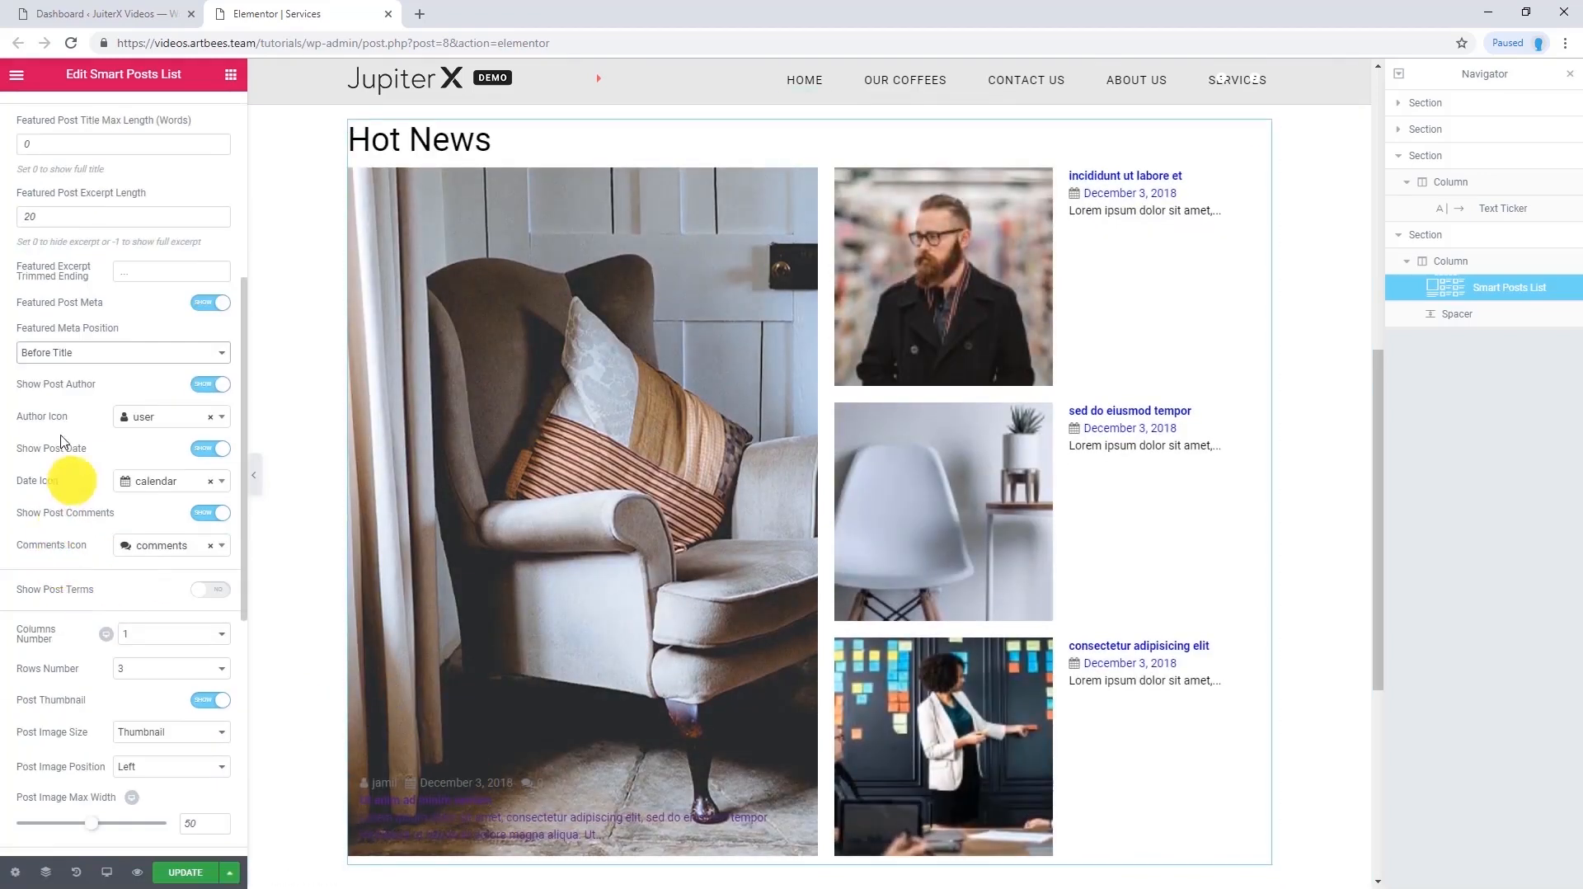
pyautogui.click(150, 417)
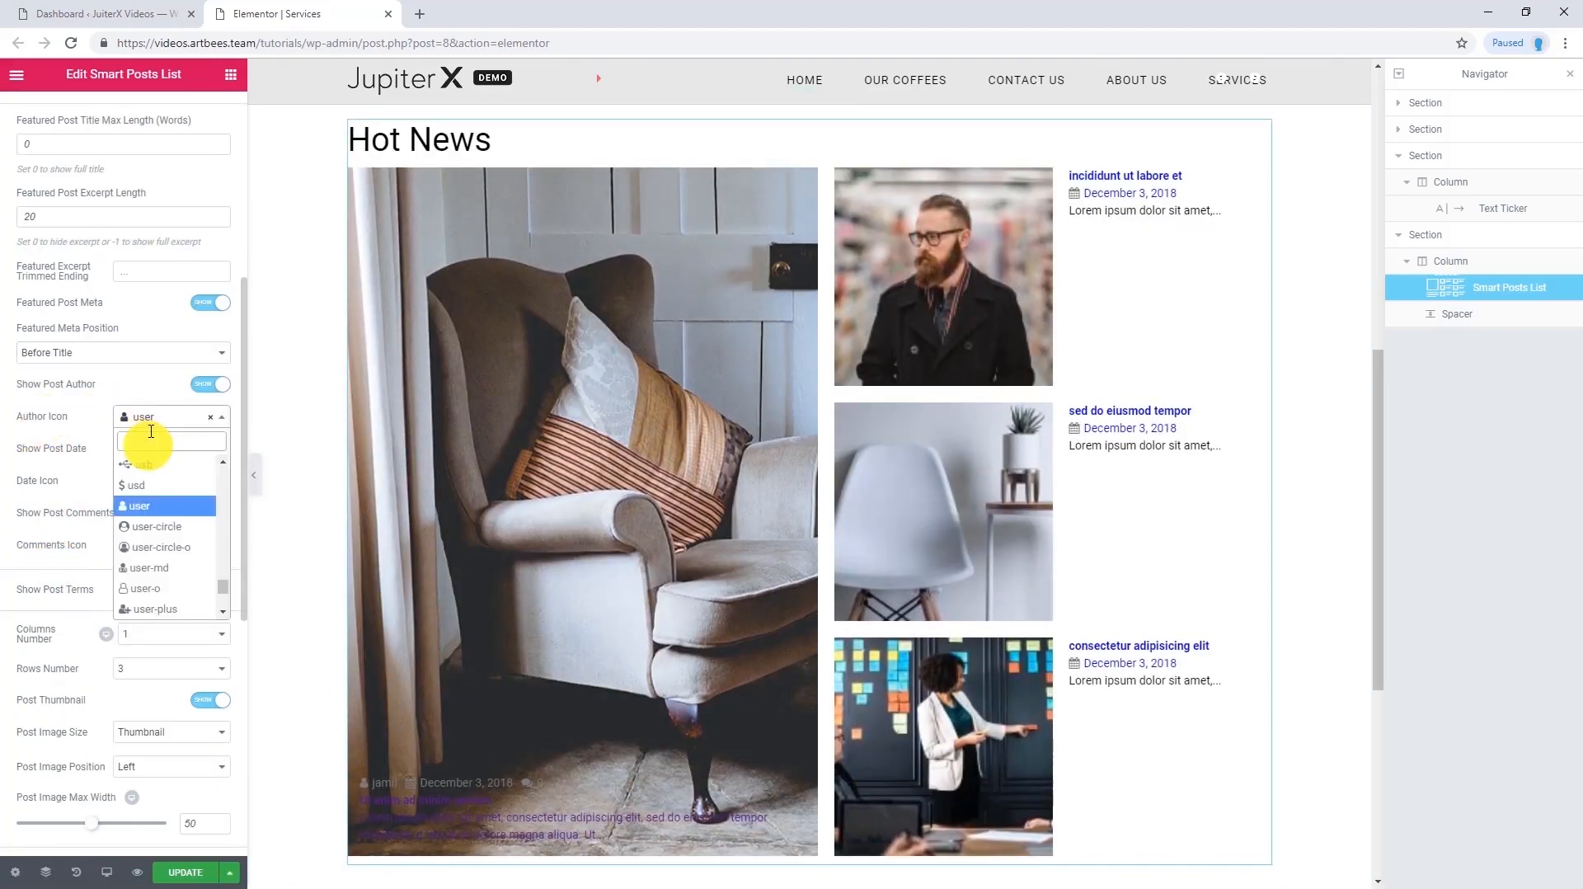
pyautogui.click(141, 535)
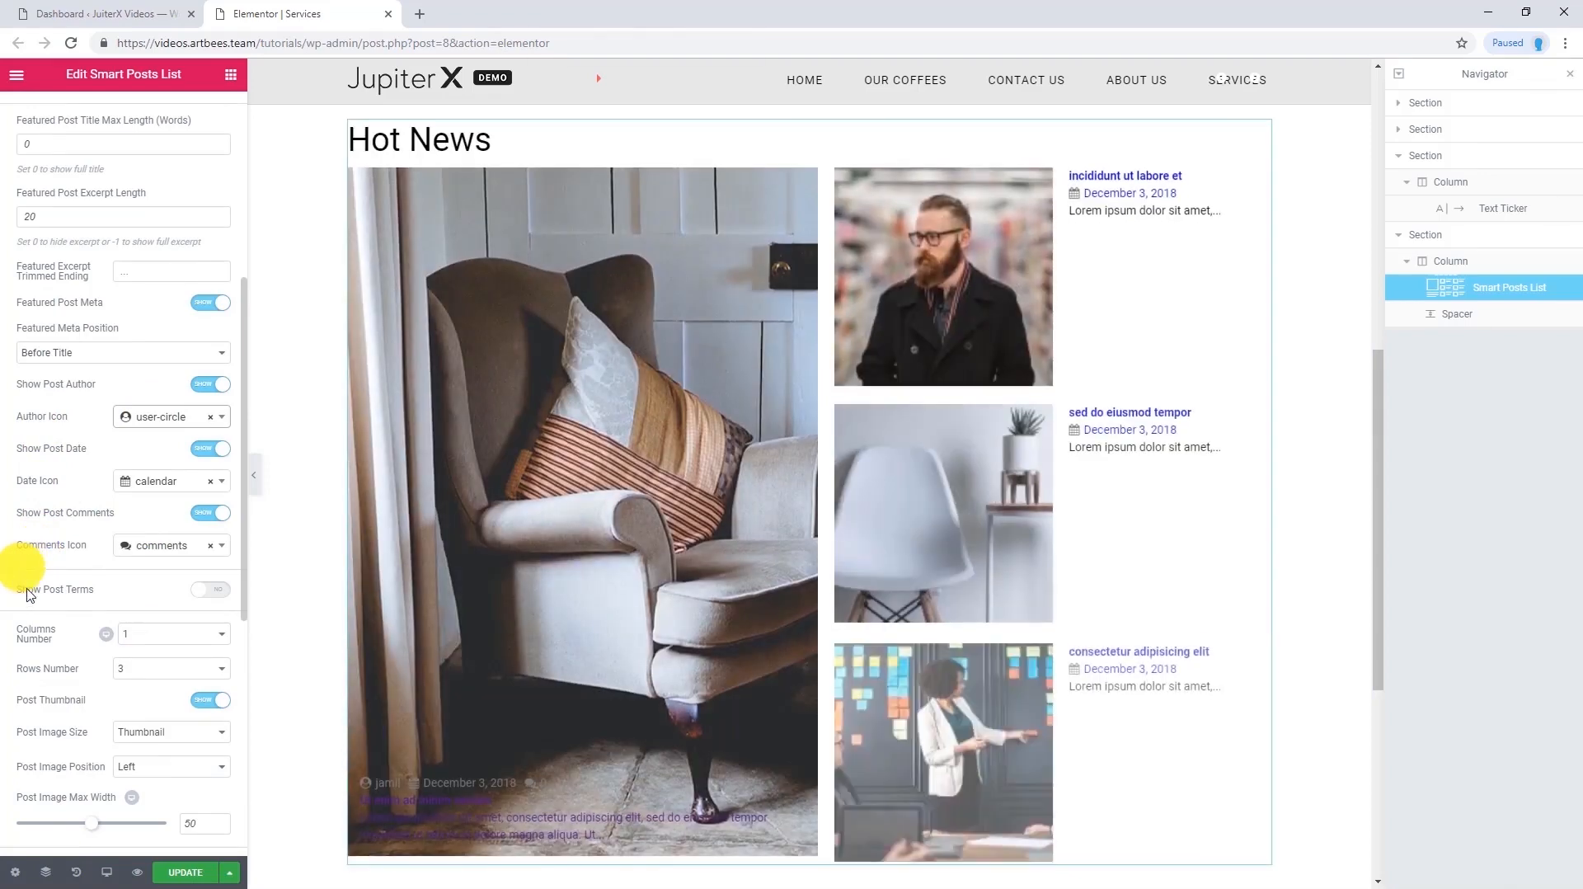
pyautogui.click(216, 590)
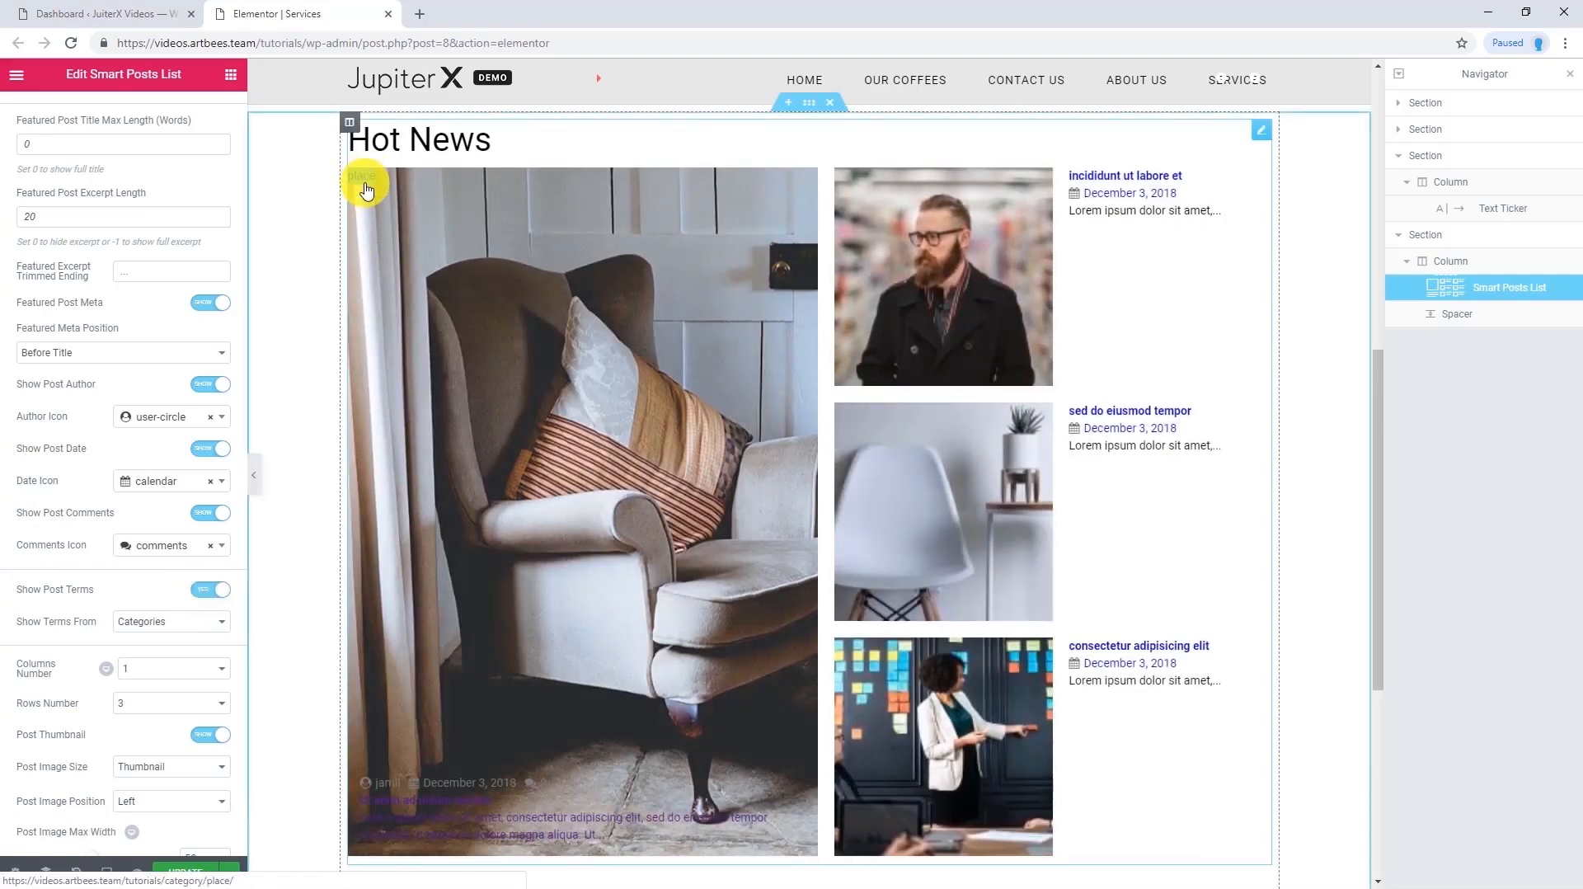
# Keep Categories as the source of the featured post's terms and set the posts list to 2 columns
pyautogui.click(164, 625)
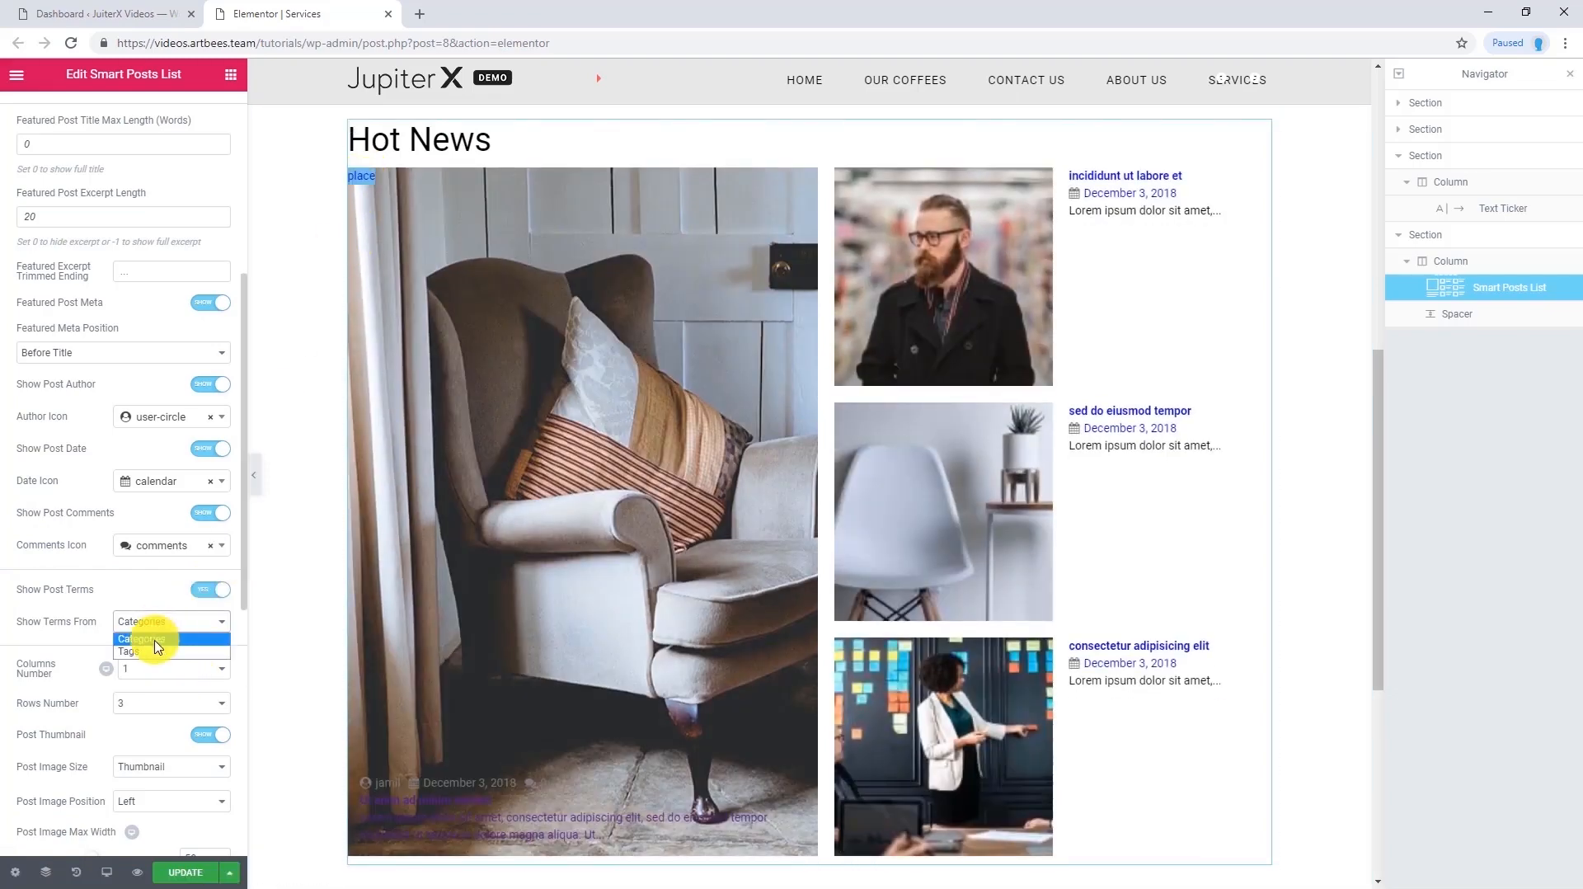
pyautogui.click(146, 640)
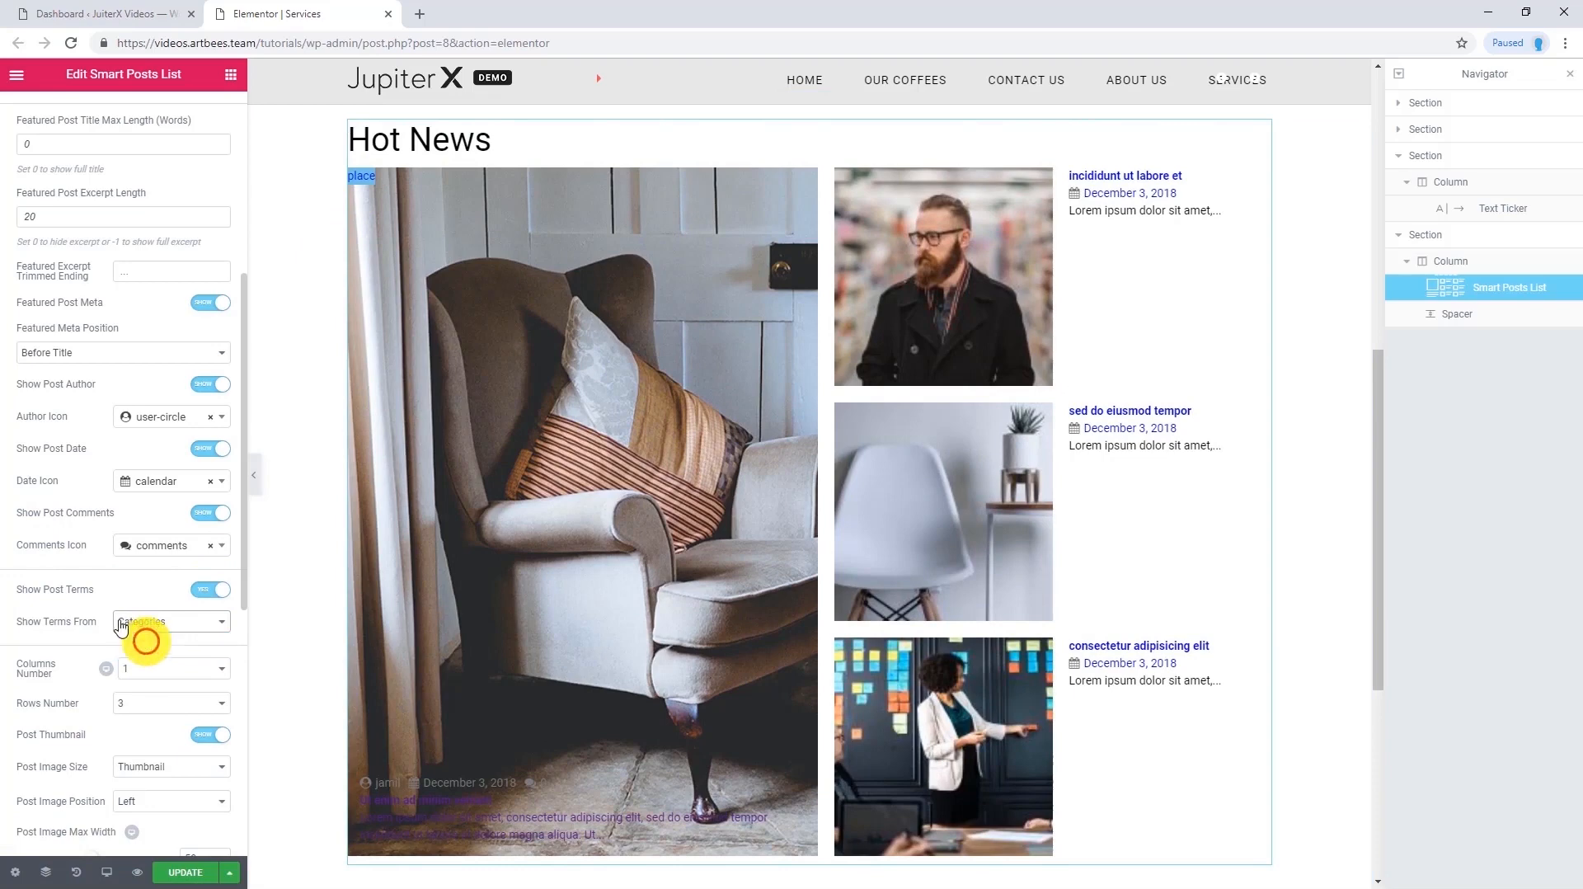
pyautogui.scroll(-1, 63, 601)
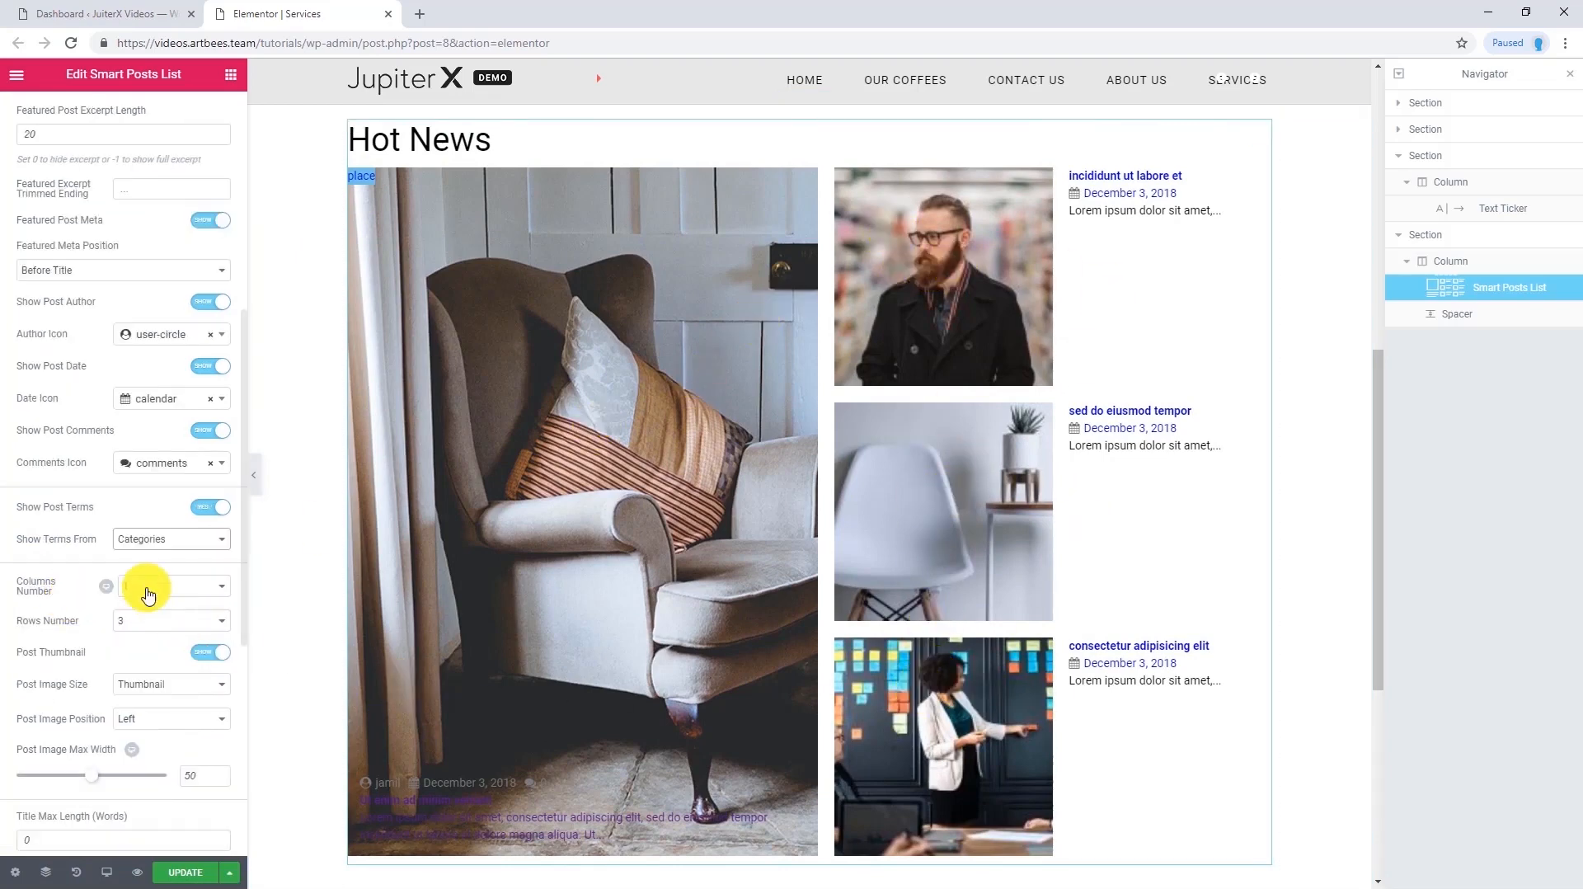
pyautogui.click(147, 594)
pyautogui.click(135, 624)
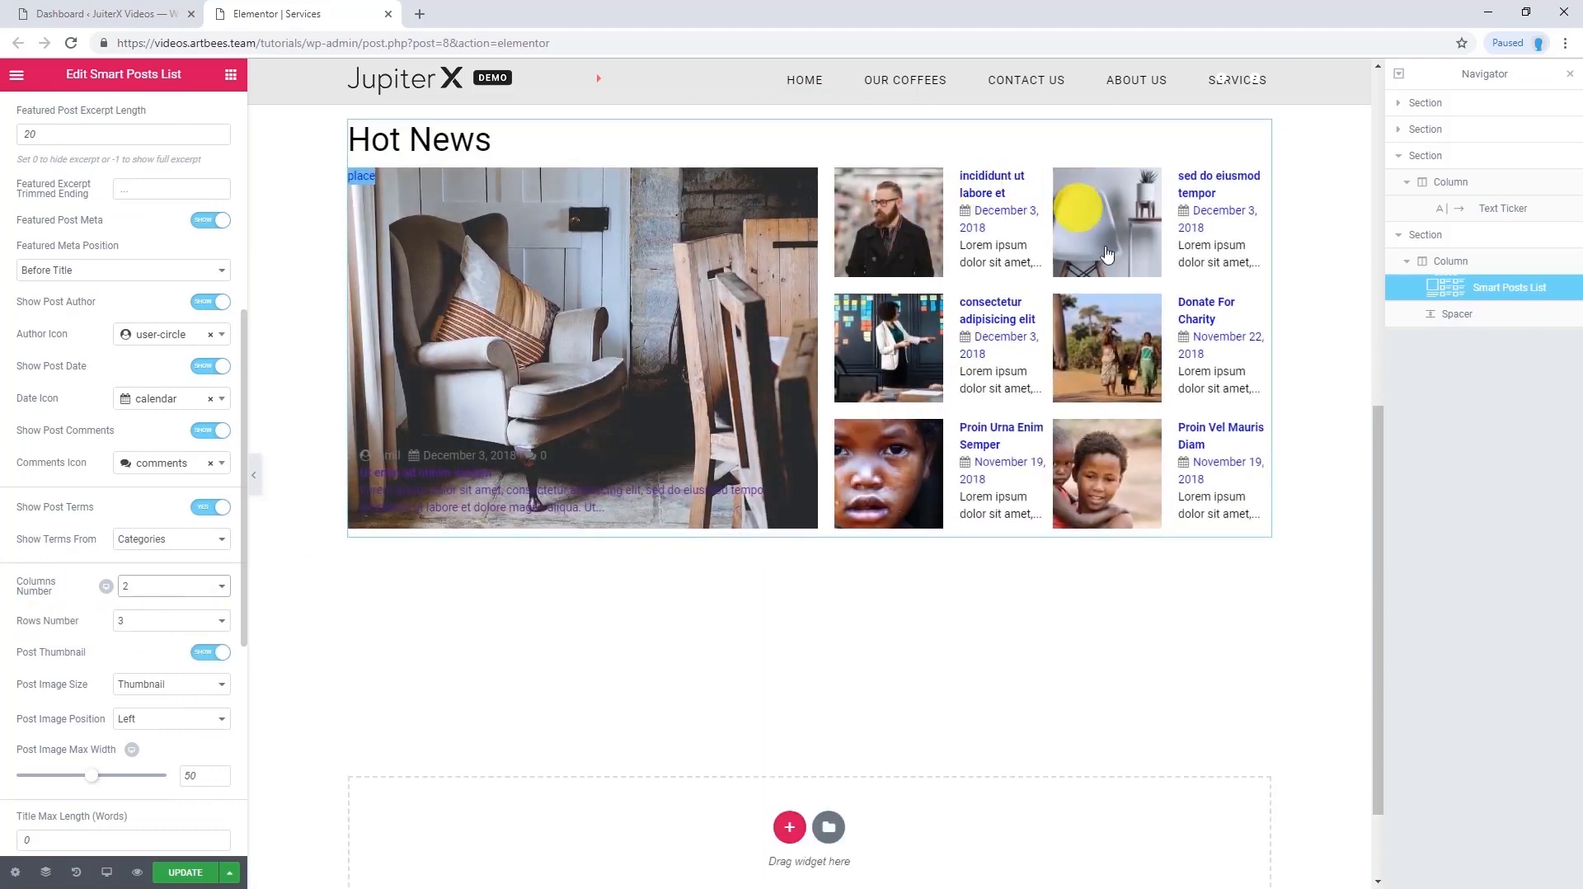
# Set the maximum image width of the regular list posts to 30
pyautogui.scroll(-2, 60, 524)
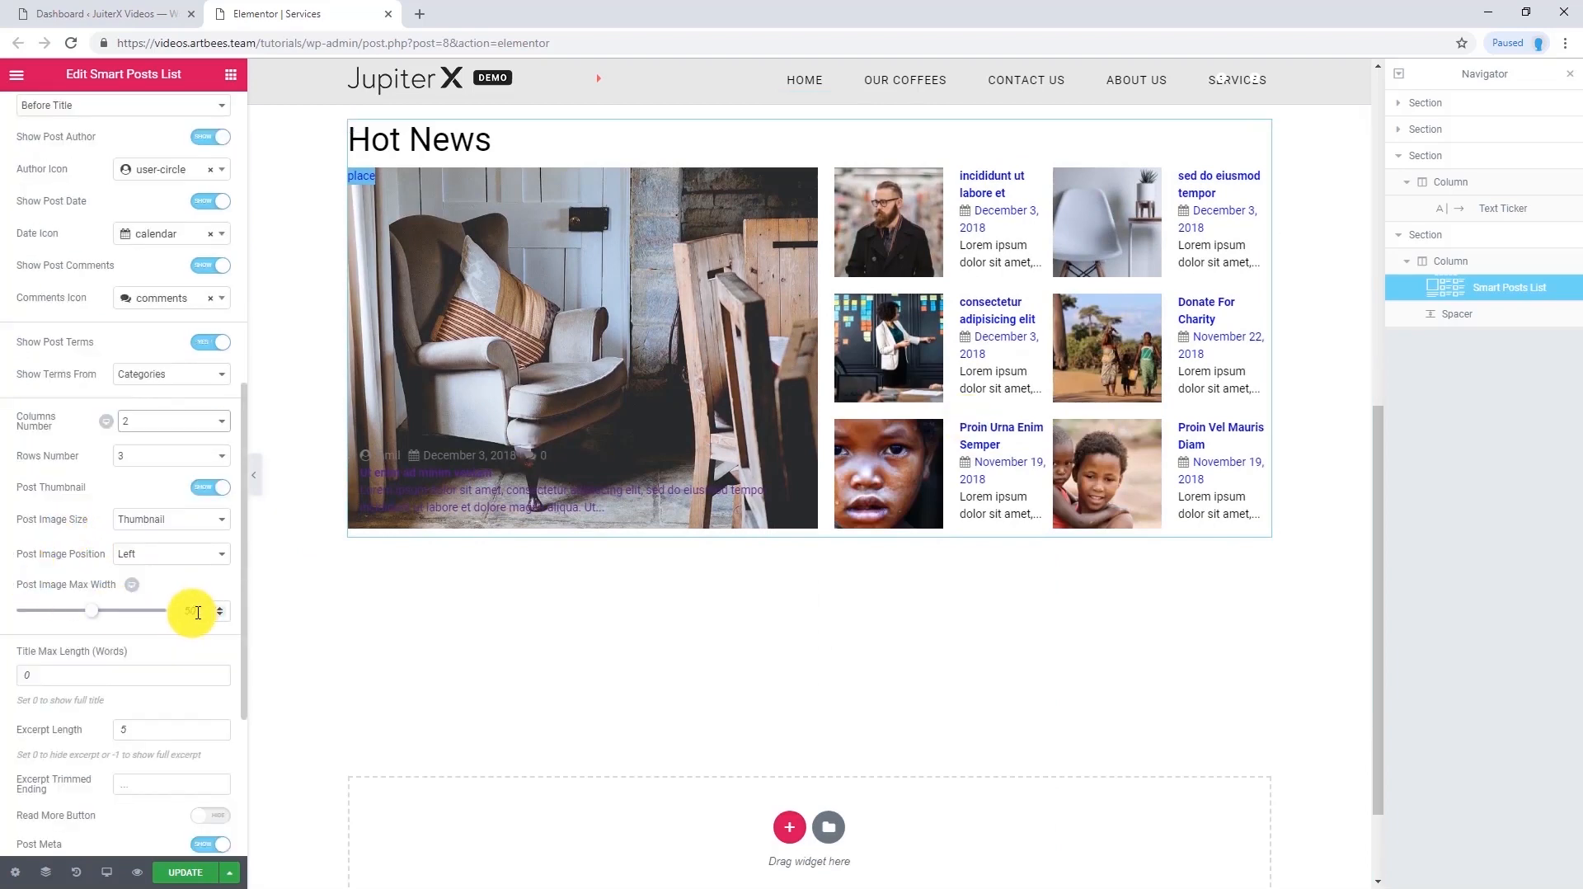
pyautogui.click(180, 612)
pyautogui.doubleClick(181, 612)
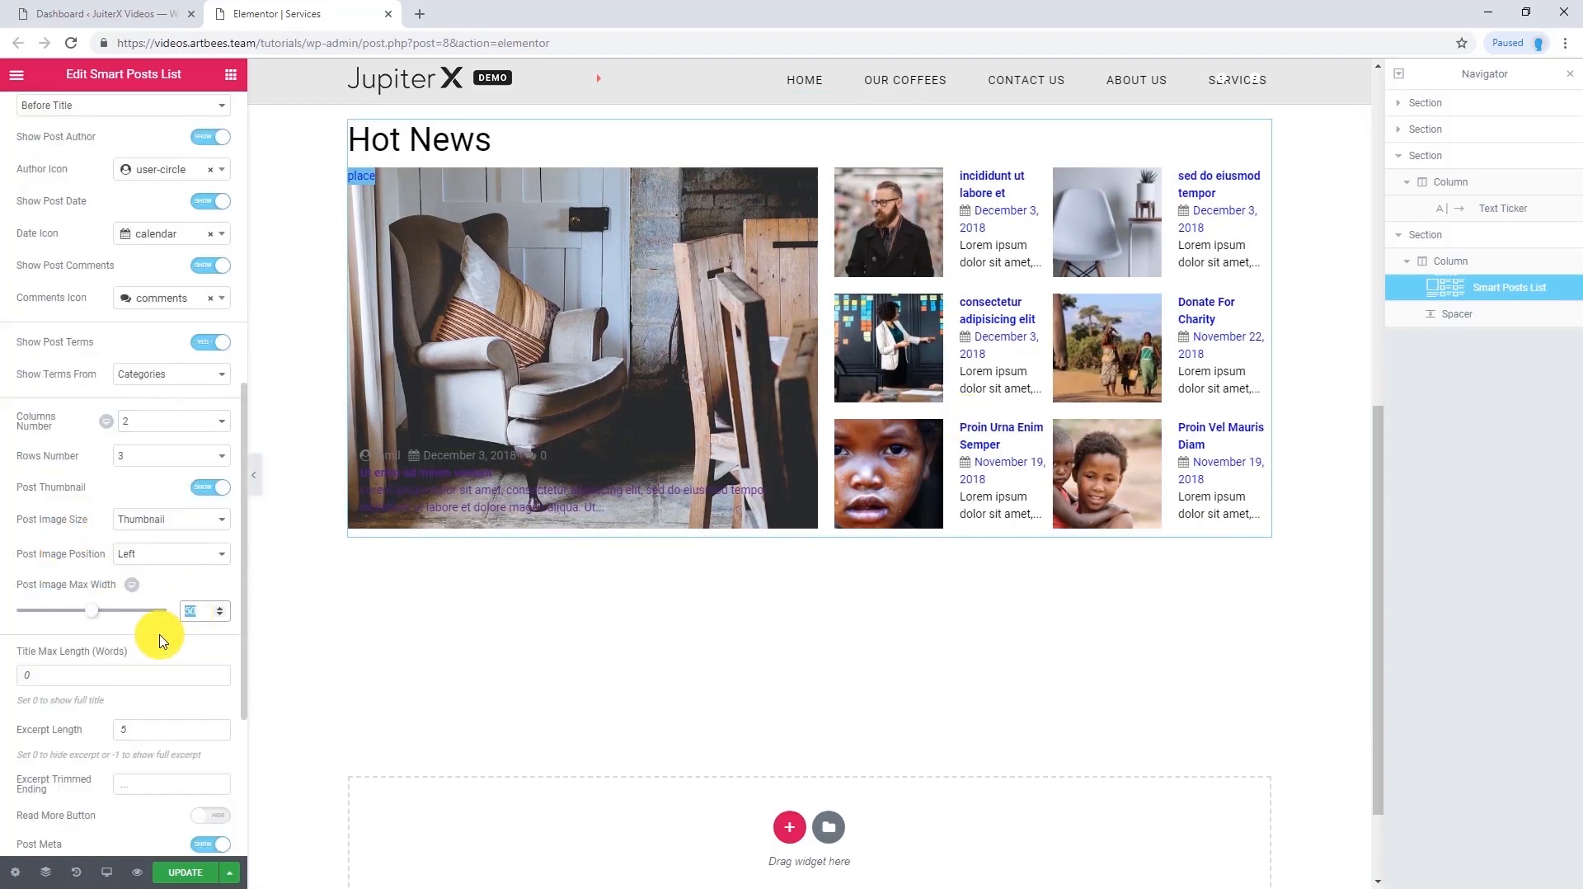
pyautogui.write('30')
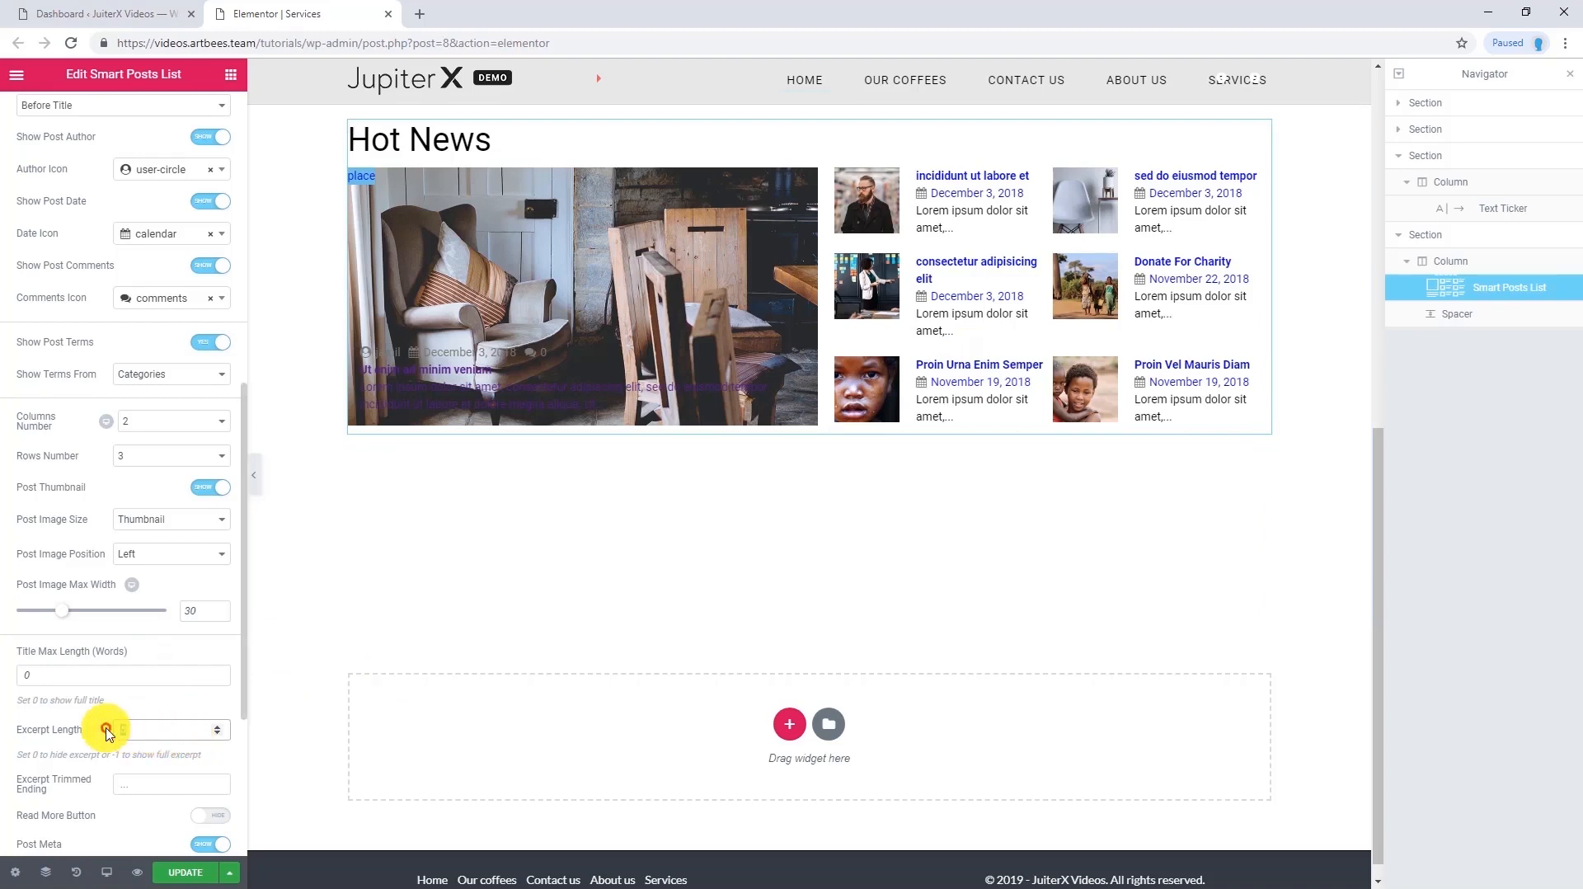
# Clear the regular list posts' excerpt length and set their meta position to Before Title
pyautogui.press('BackSpace')
pyautogui.scroll(-3, 59, 711)
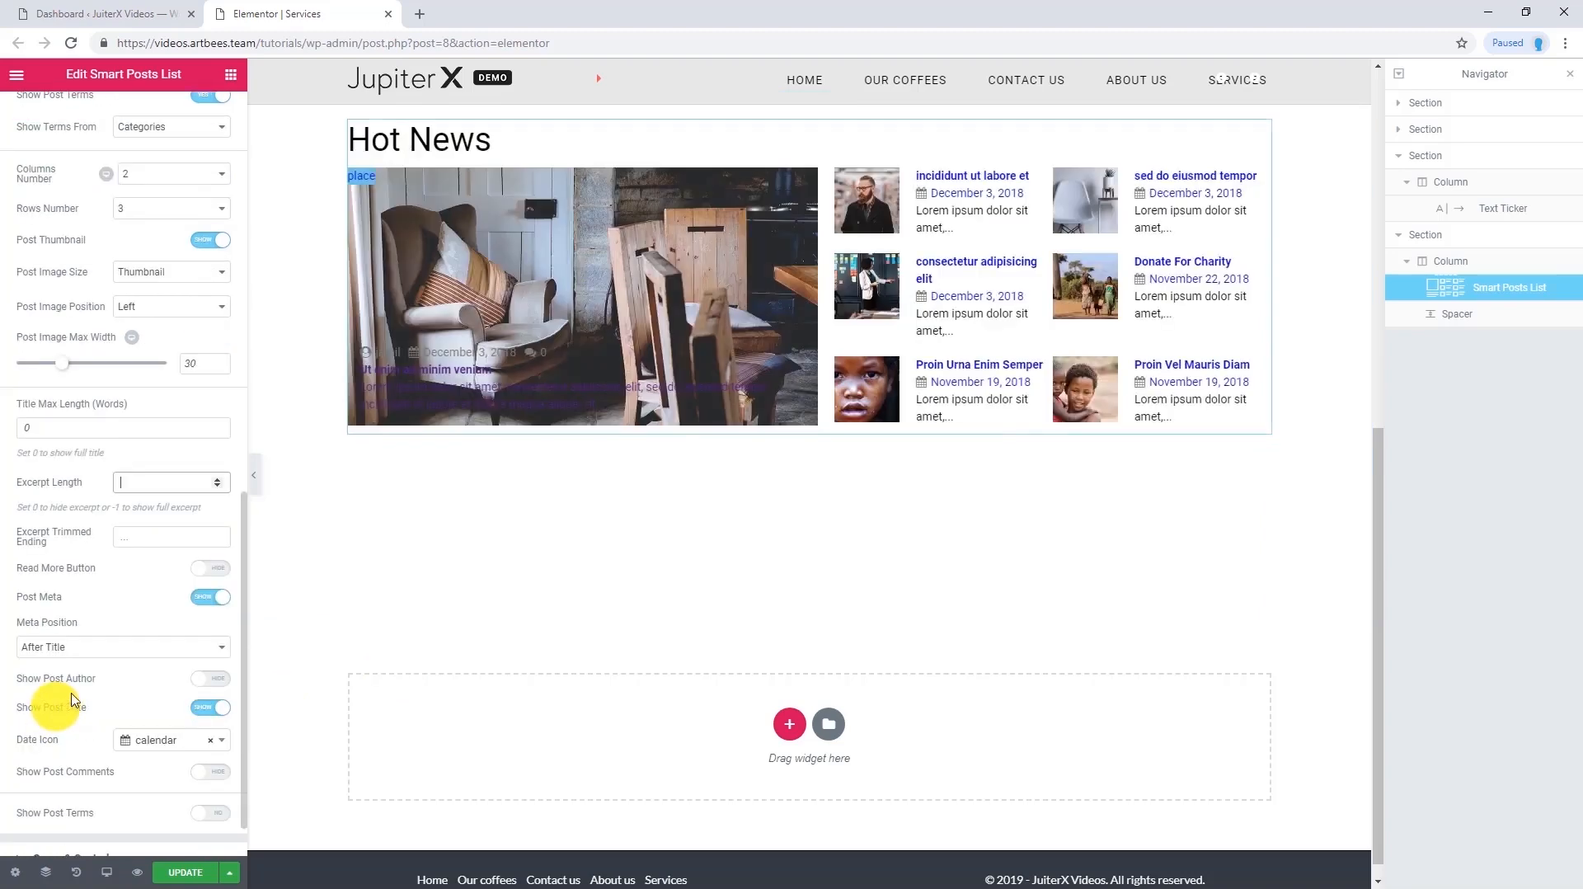
pyautogui.click(97, 648)
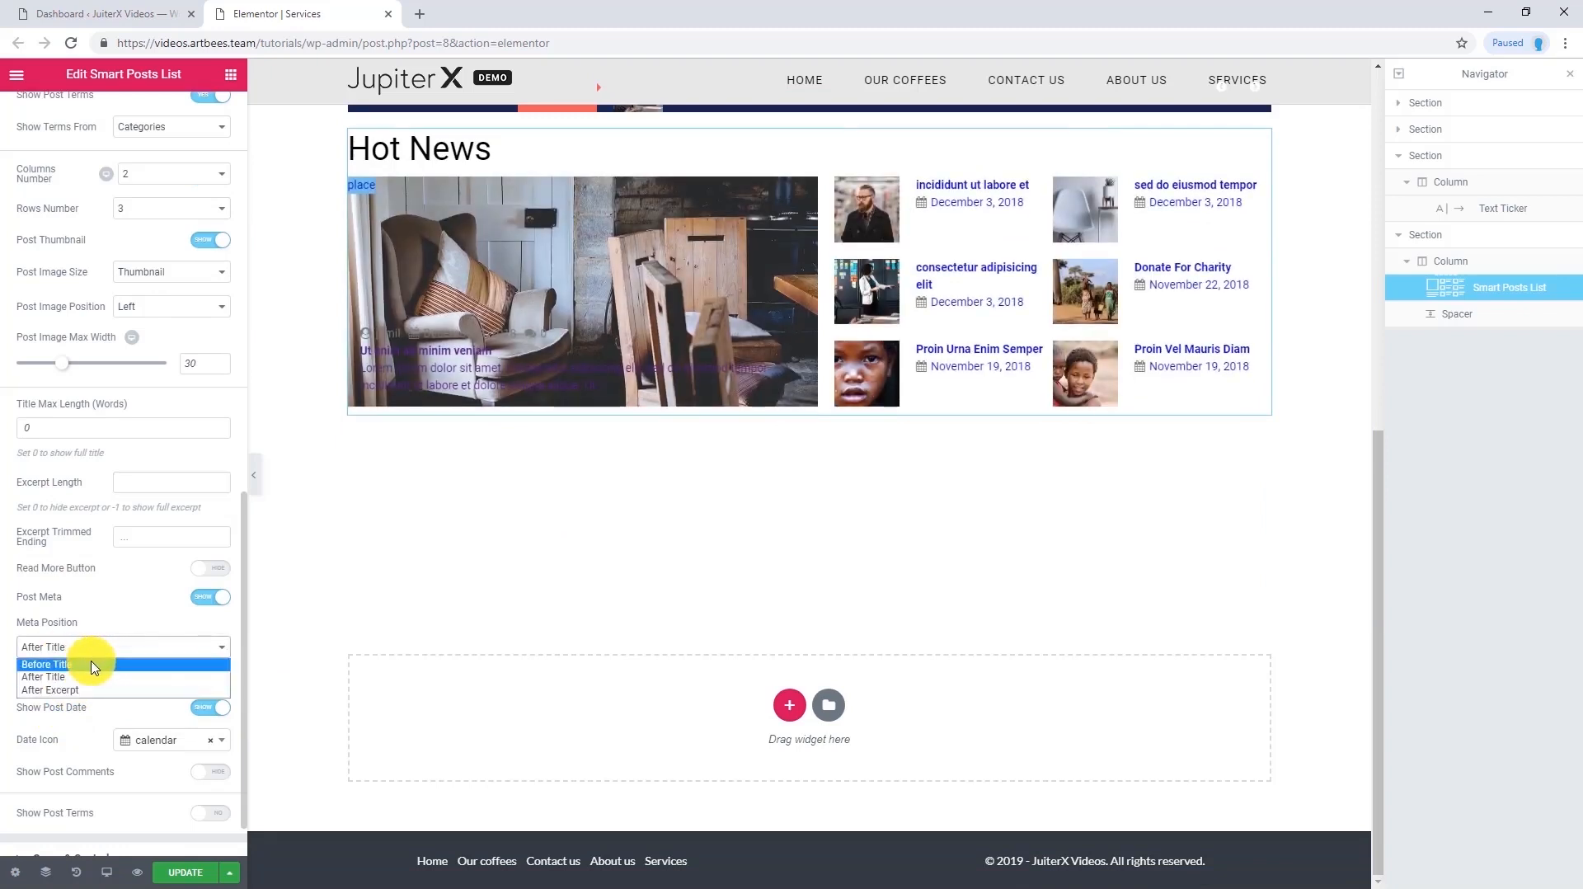
pyautogui.click(93, 664)
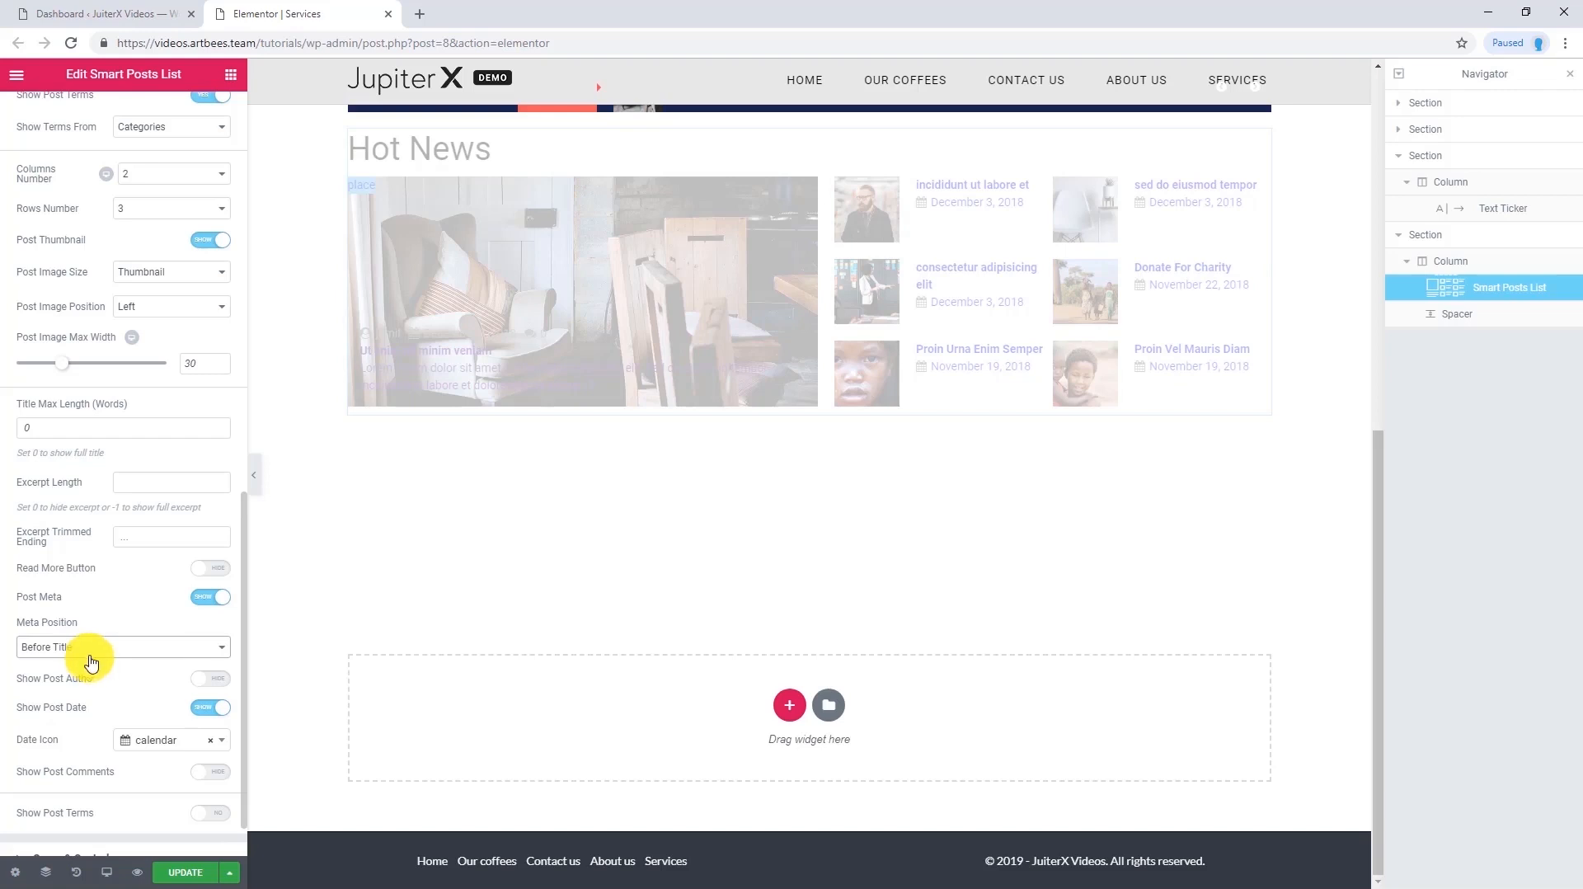
pyautogui.scroll(-1, 91, 663)
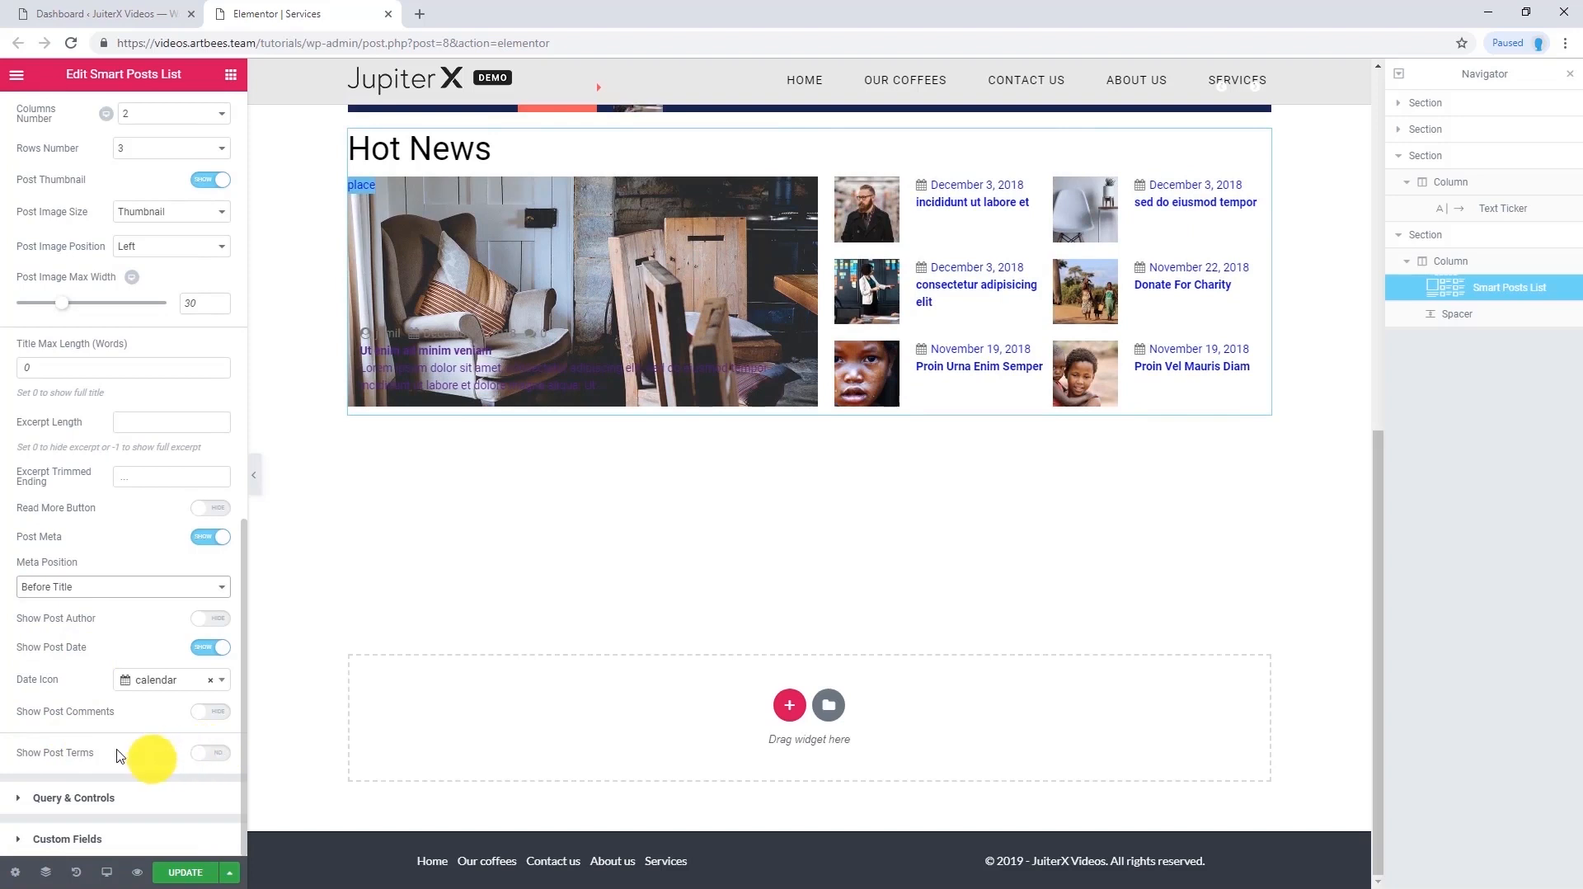
# Style the "Hot News" heading title with an 18 px font size and Bold weight
pyautogui.scroll(15, 113, 732)
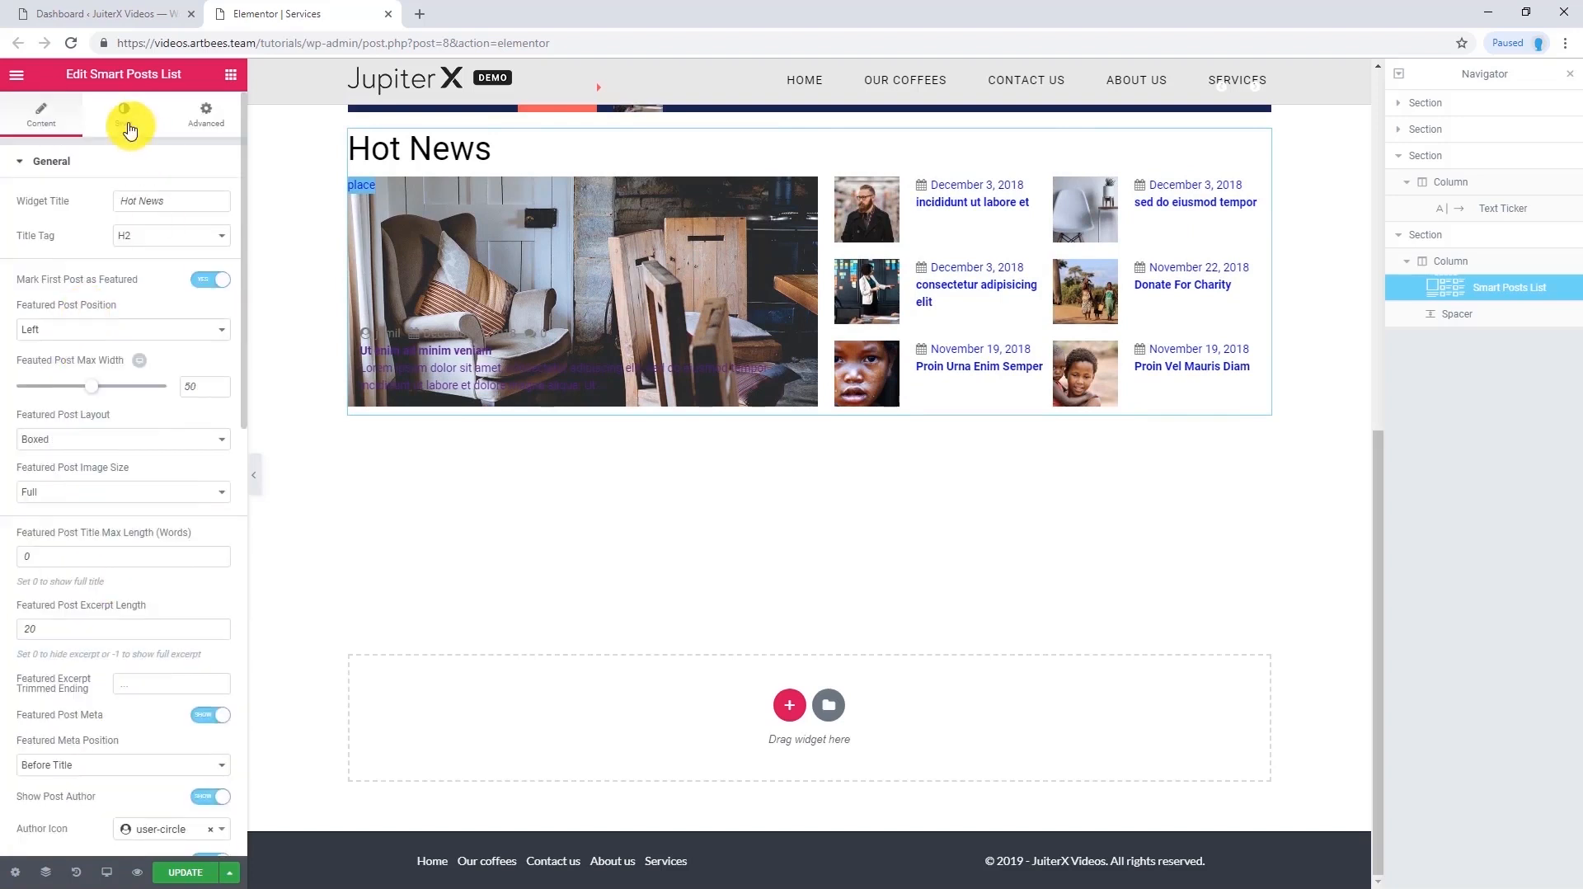
pyautogui.click(124, 116)
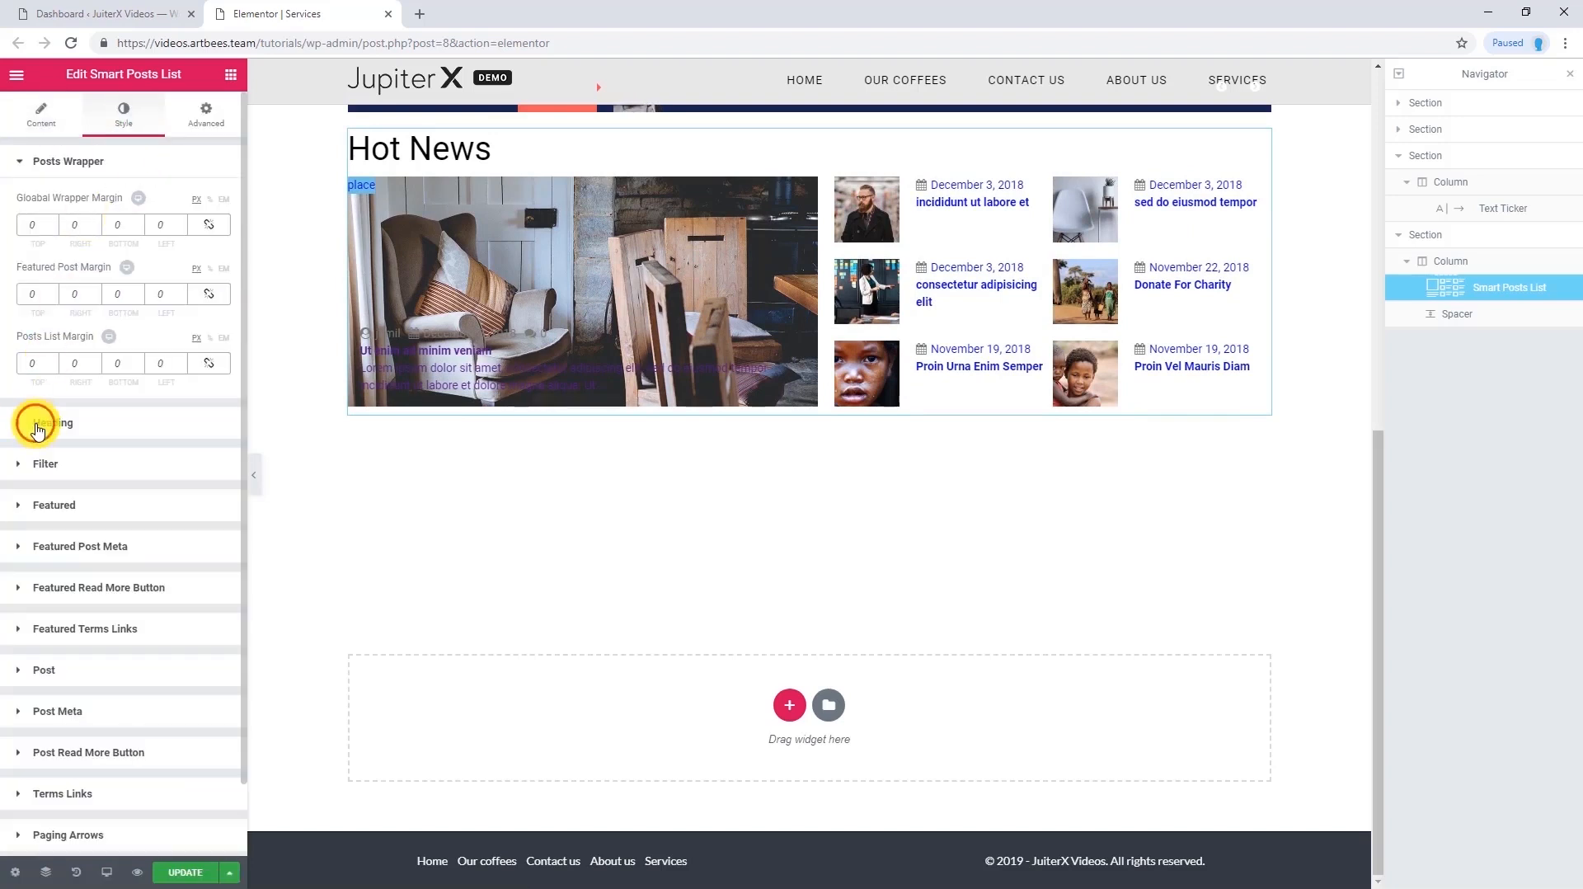
pyautogui.click(37, 424)
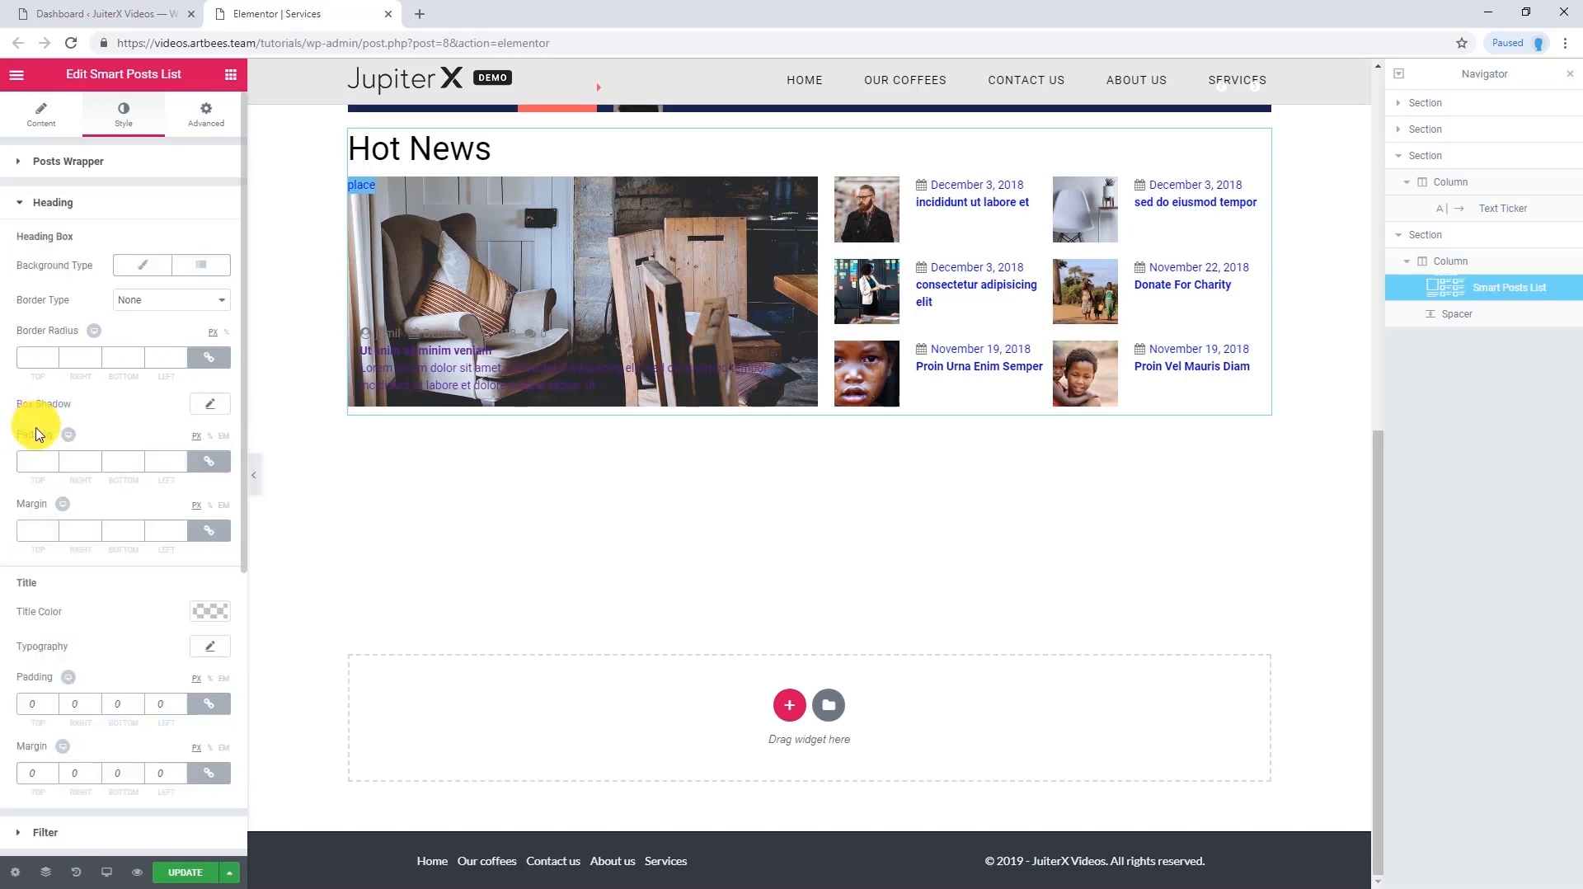
pyautogui.scroll(-5, 37, 435)
pyautogui.scroll(1, 33, 442)
pyautogui.click(202, 322)
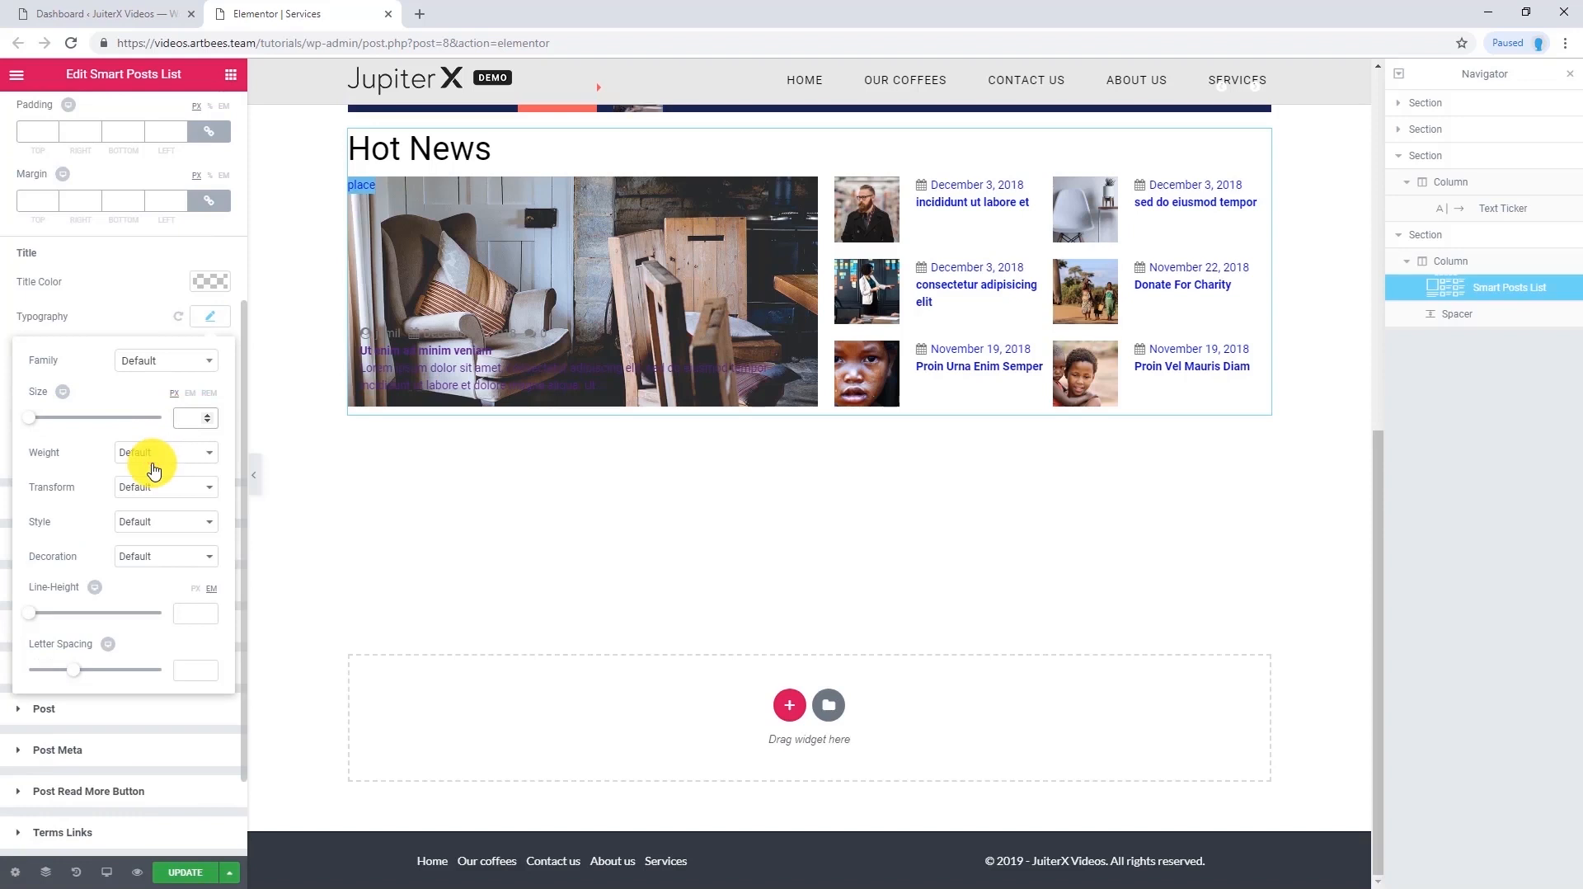
pyautogui.write('18')
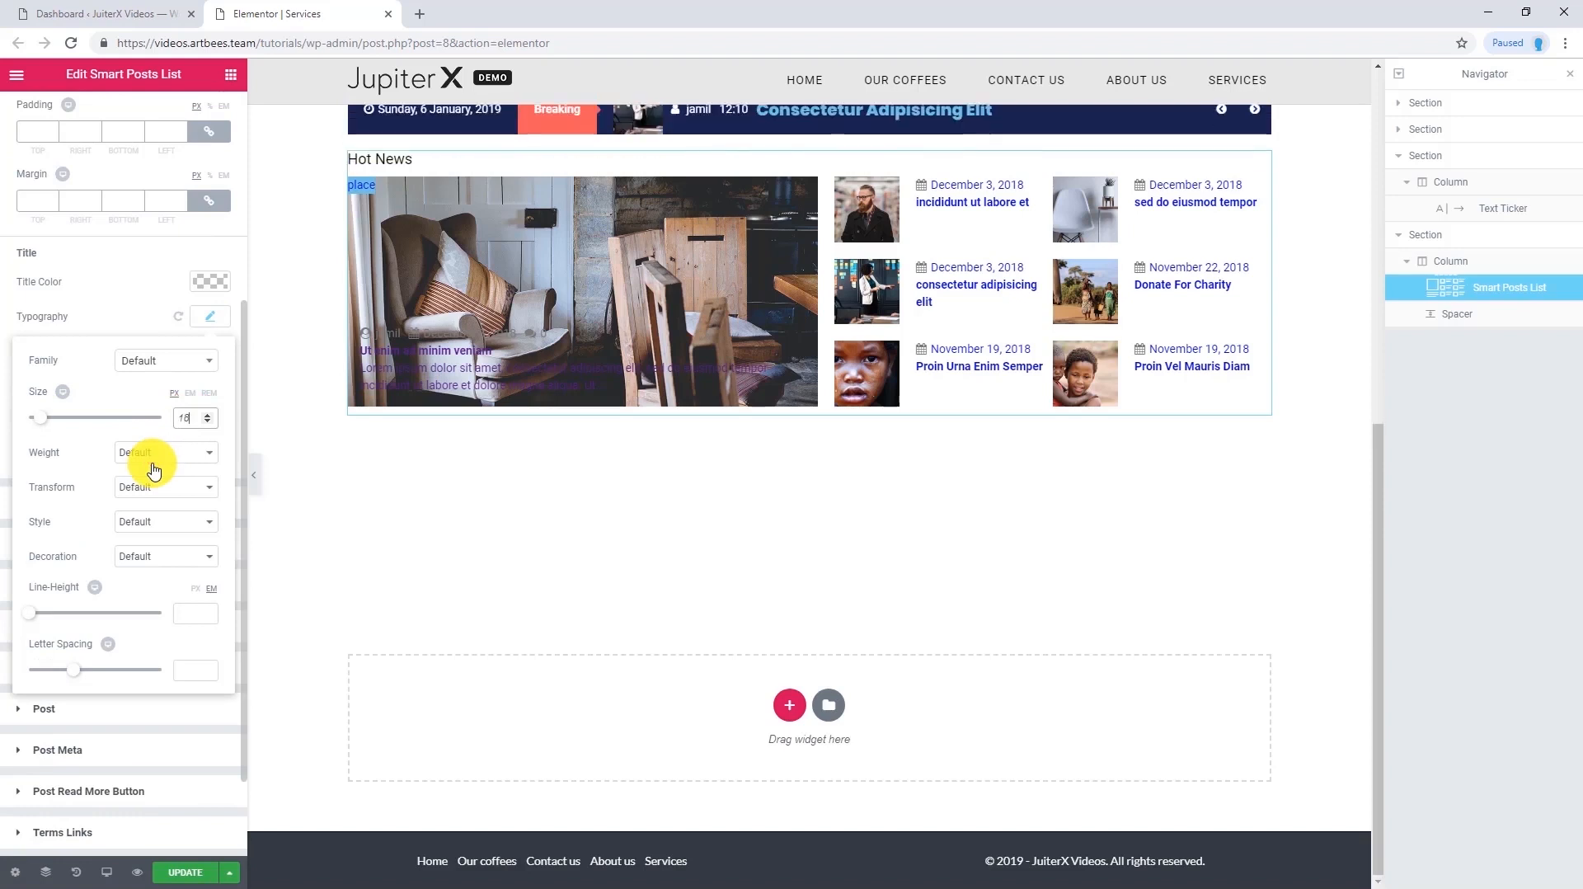
pyautogui.click(160, 452)
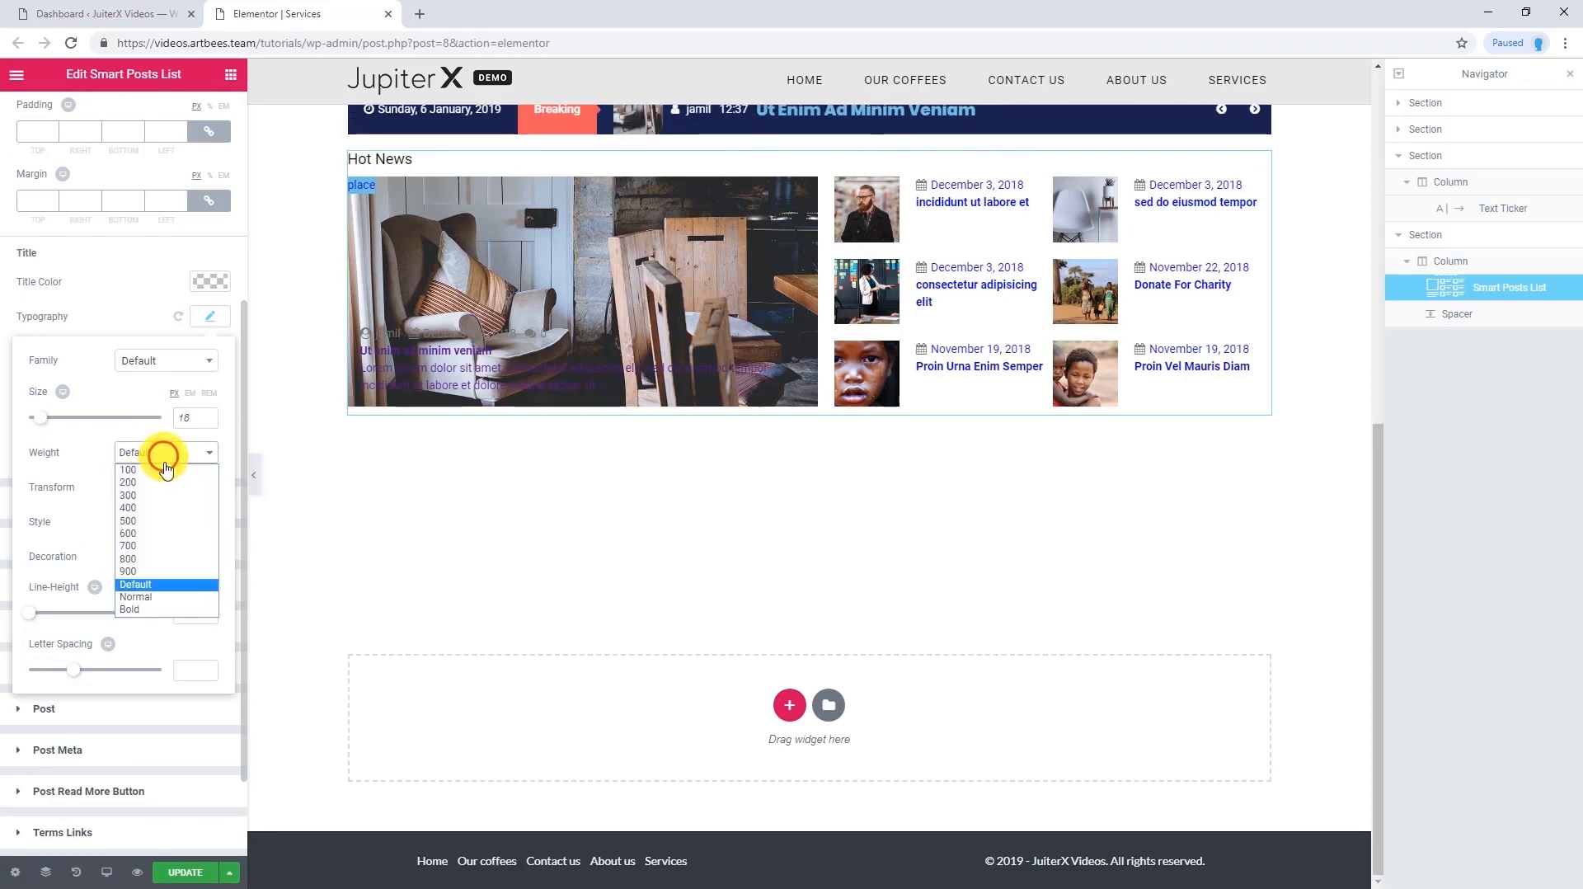
pyautogui.click(157, 610)
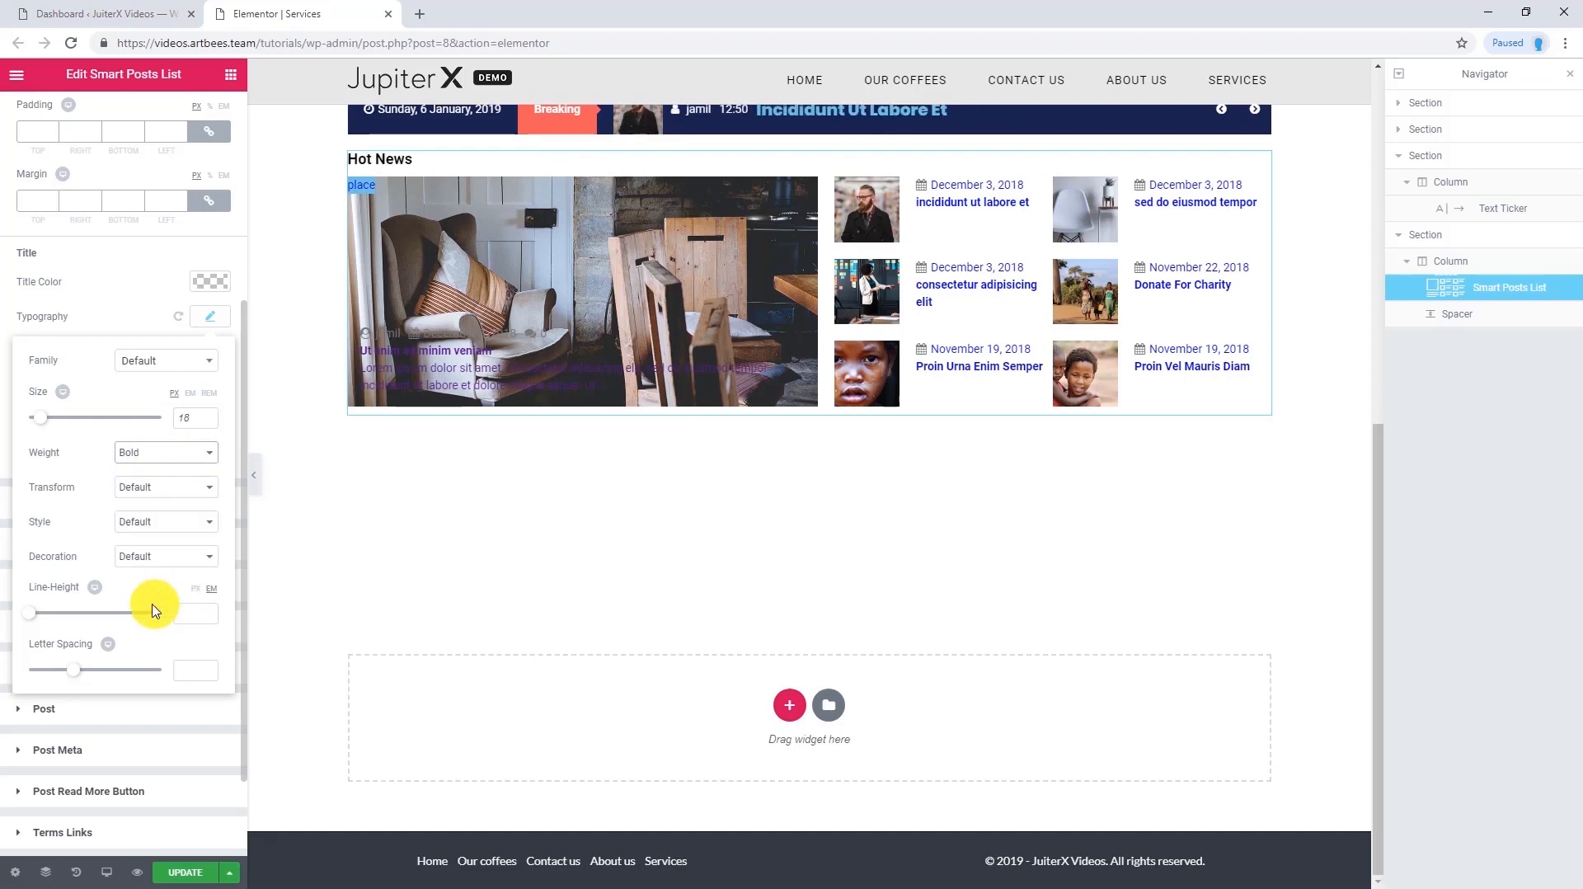
pyautogui.click(89, 331)
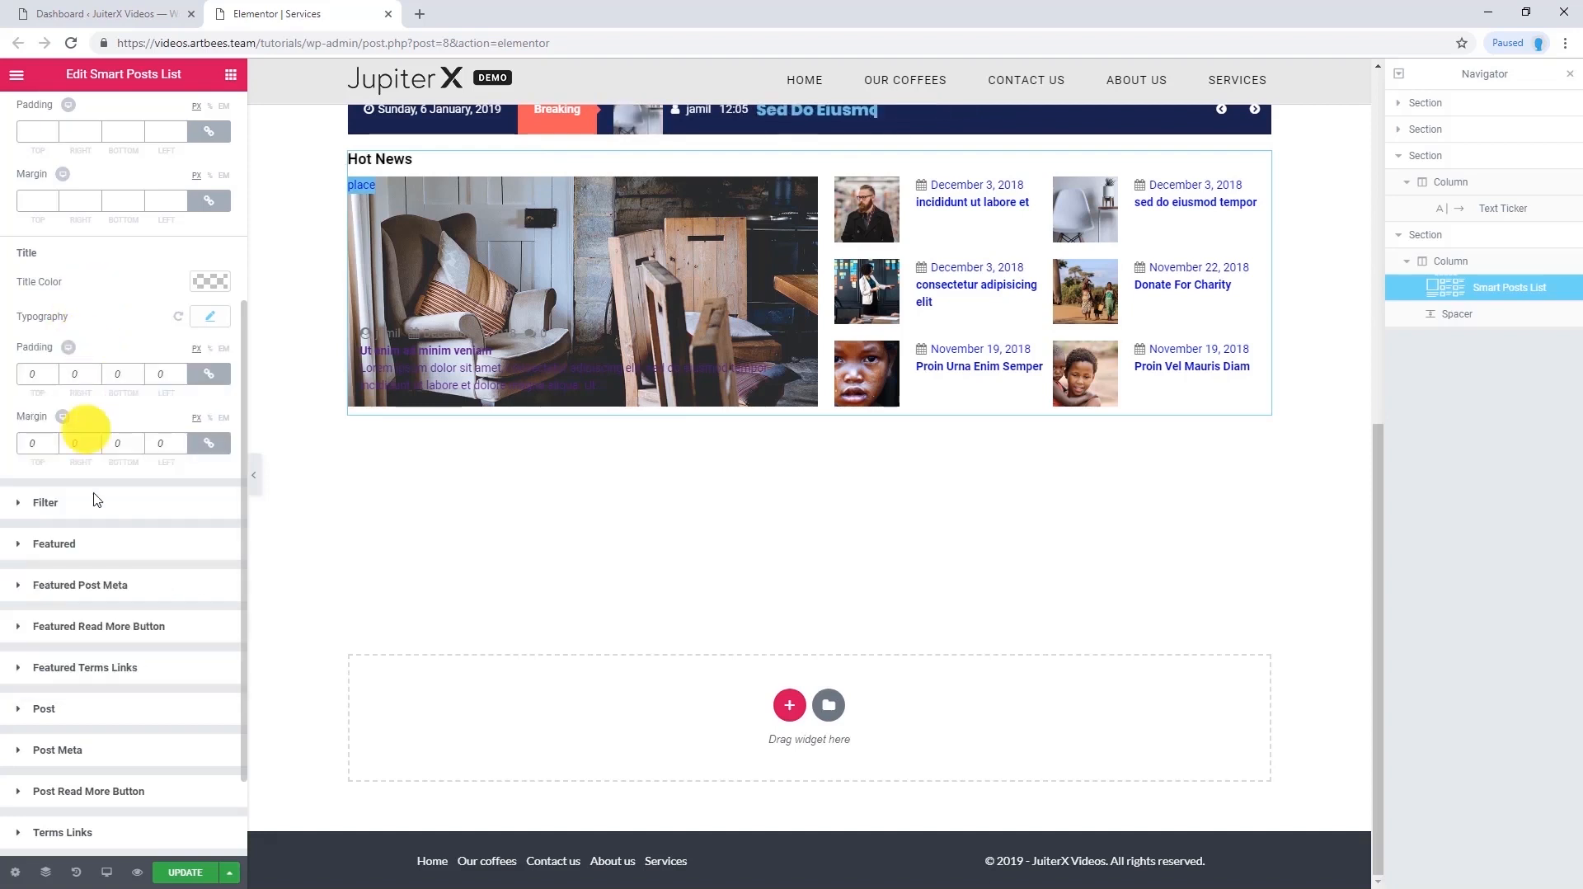
# Set the featured post's title color to white
pyautogui.click(62, 545)
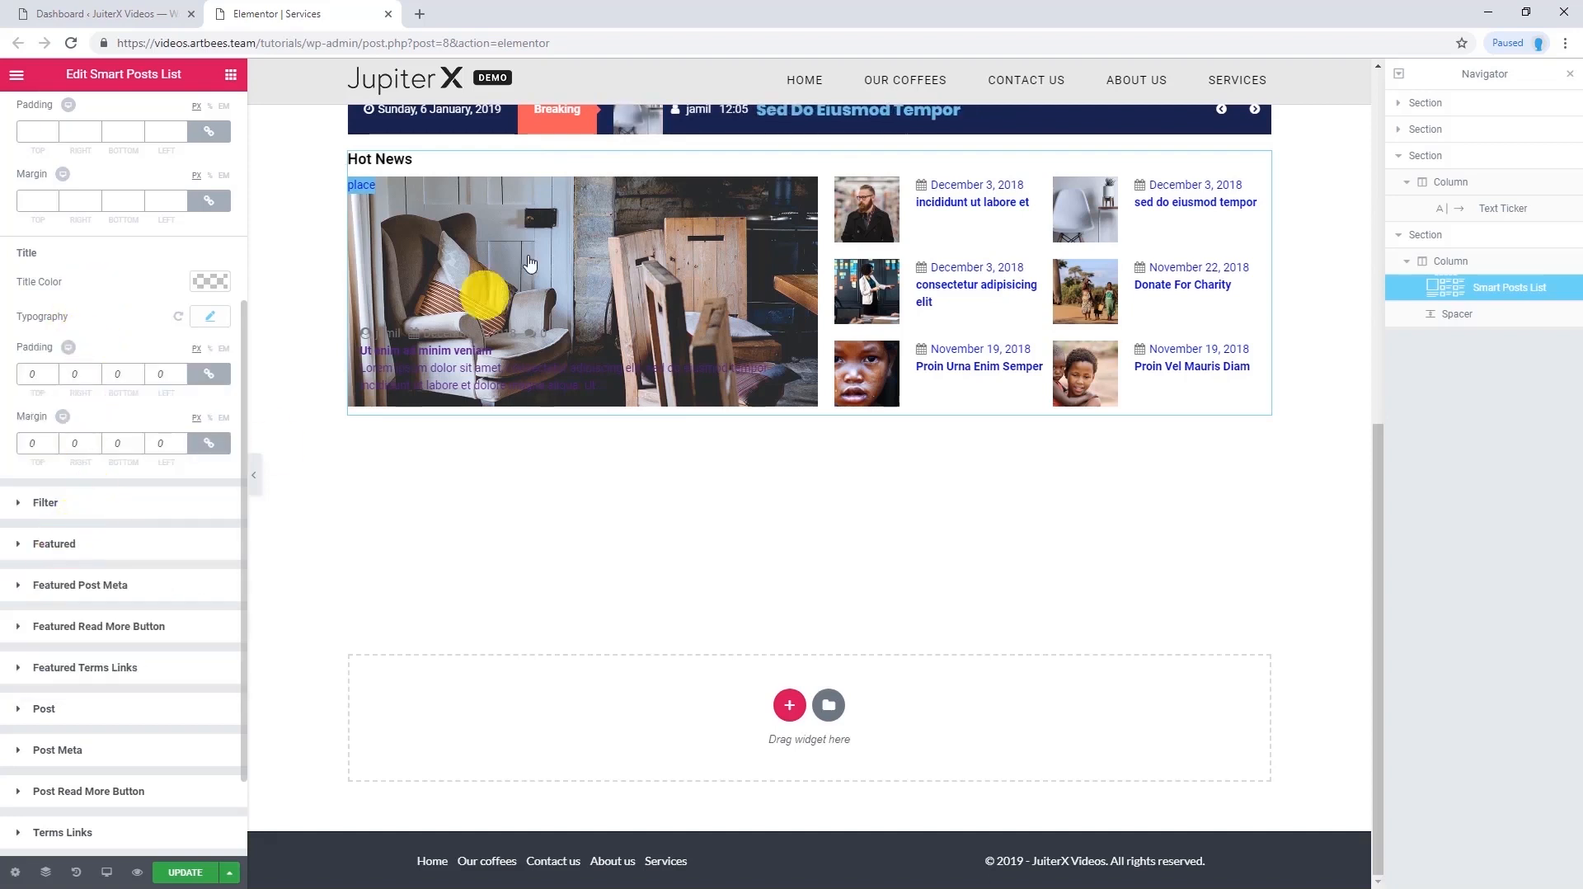
pyautogui.scroll(-5, 159, 408)
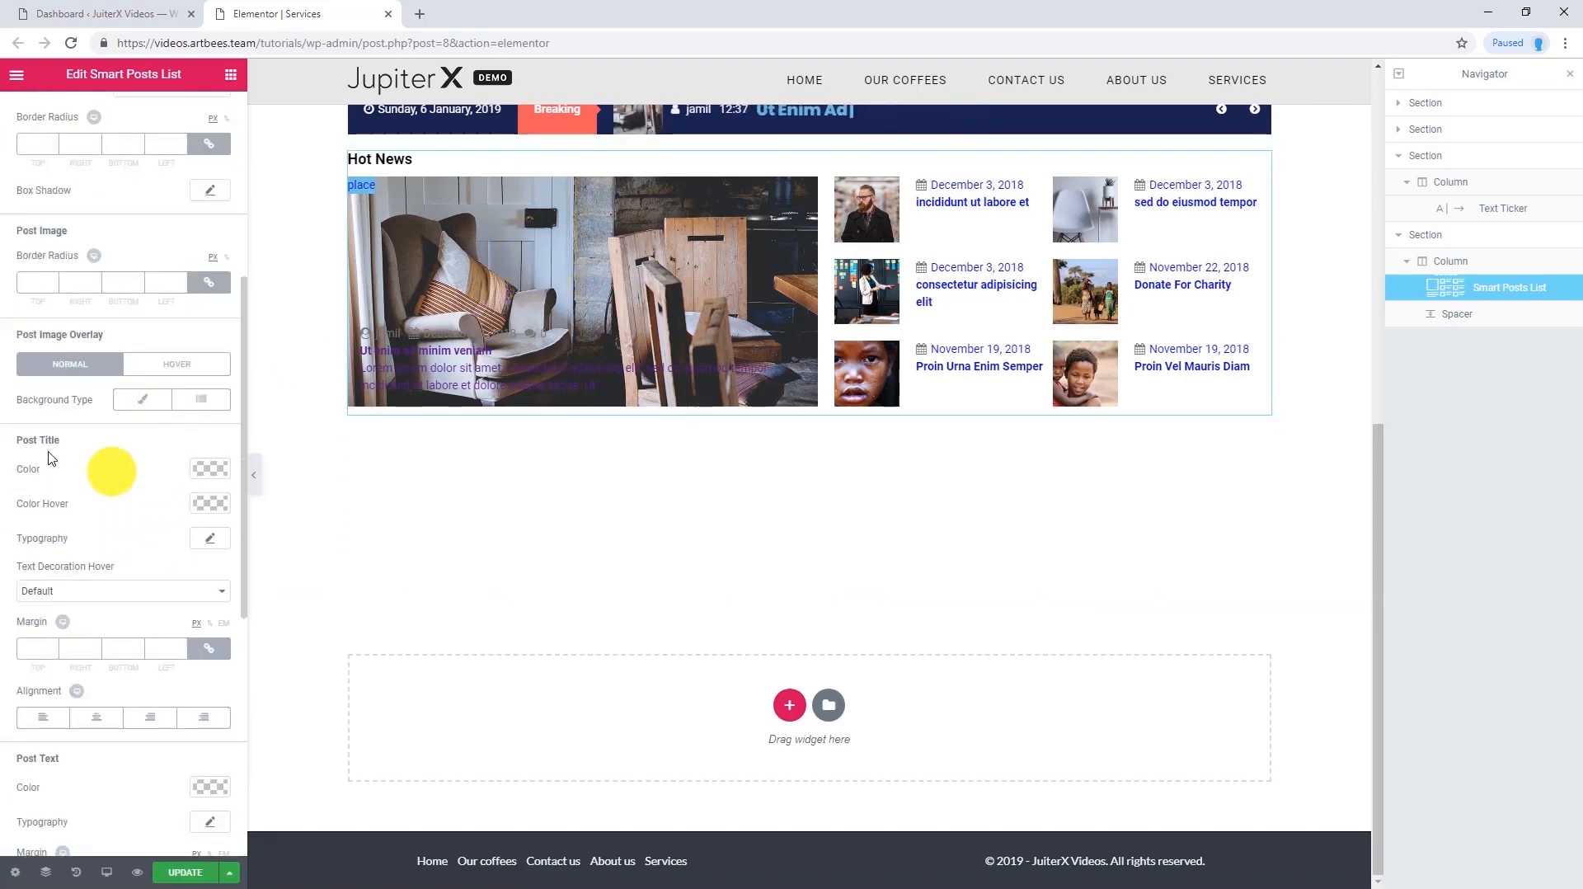
pyautogui.click(210, 468)
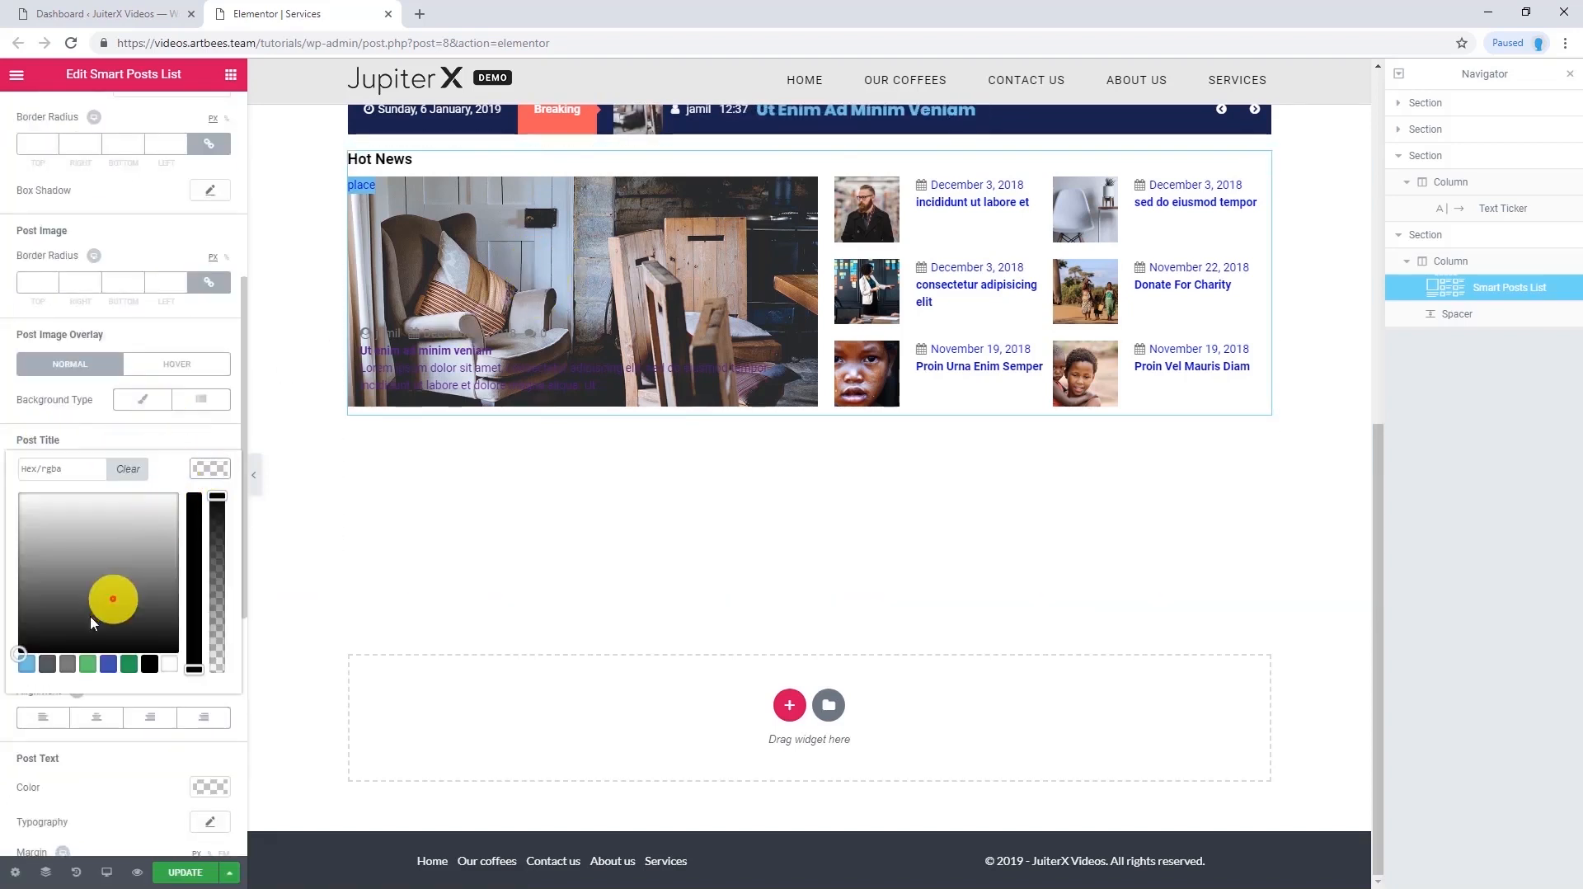
pyautogui.click(166, 665)
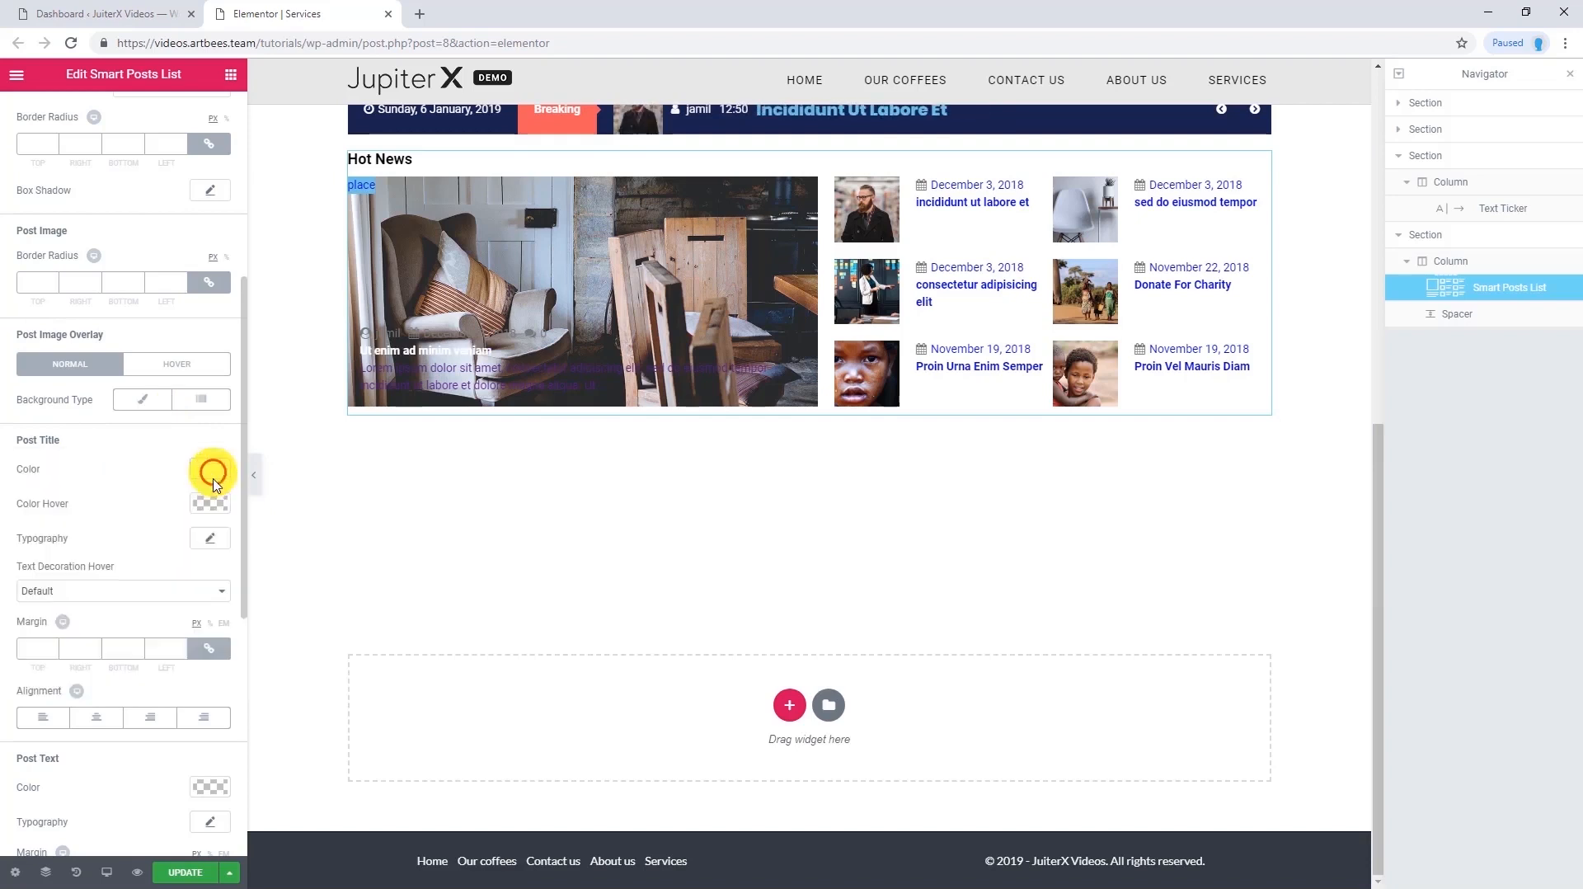
pyautogui.click(210, 470)
# Set the featured post title's typography to Poppins, 20 px, weight 700, with the Capitalize transform
pyautogui.click(210, 539)
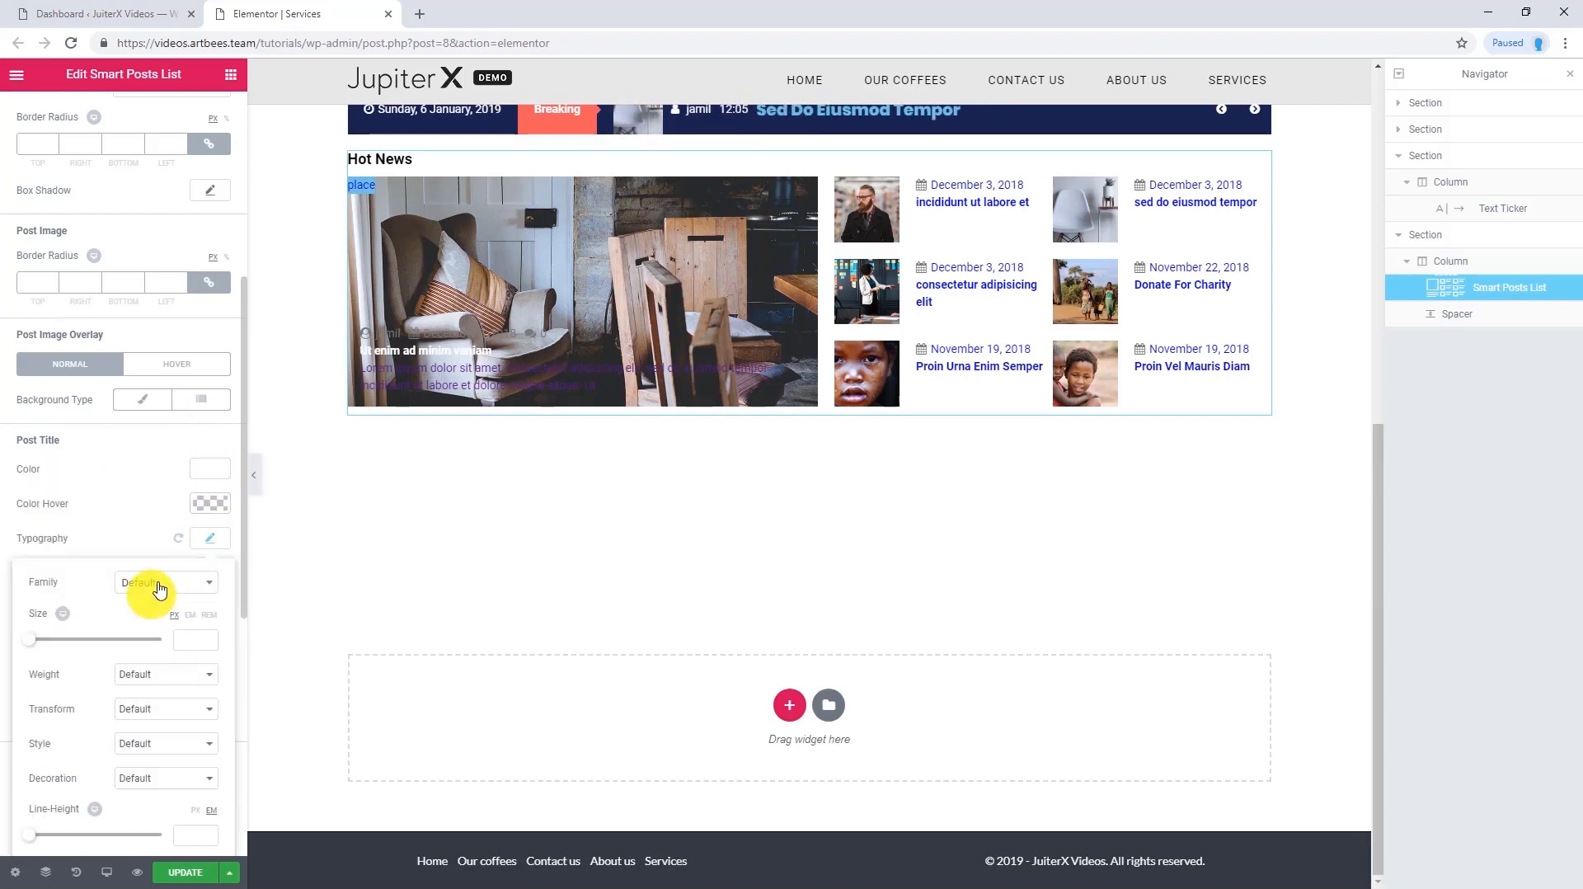
pyautogui.click(159, 584)
pyautogui.write('pop')
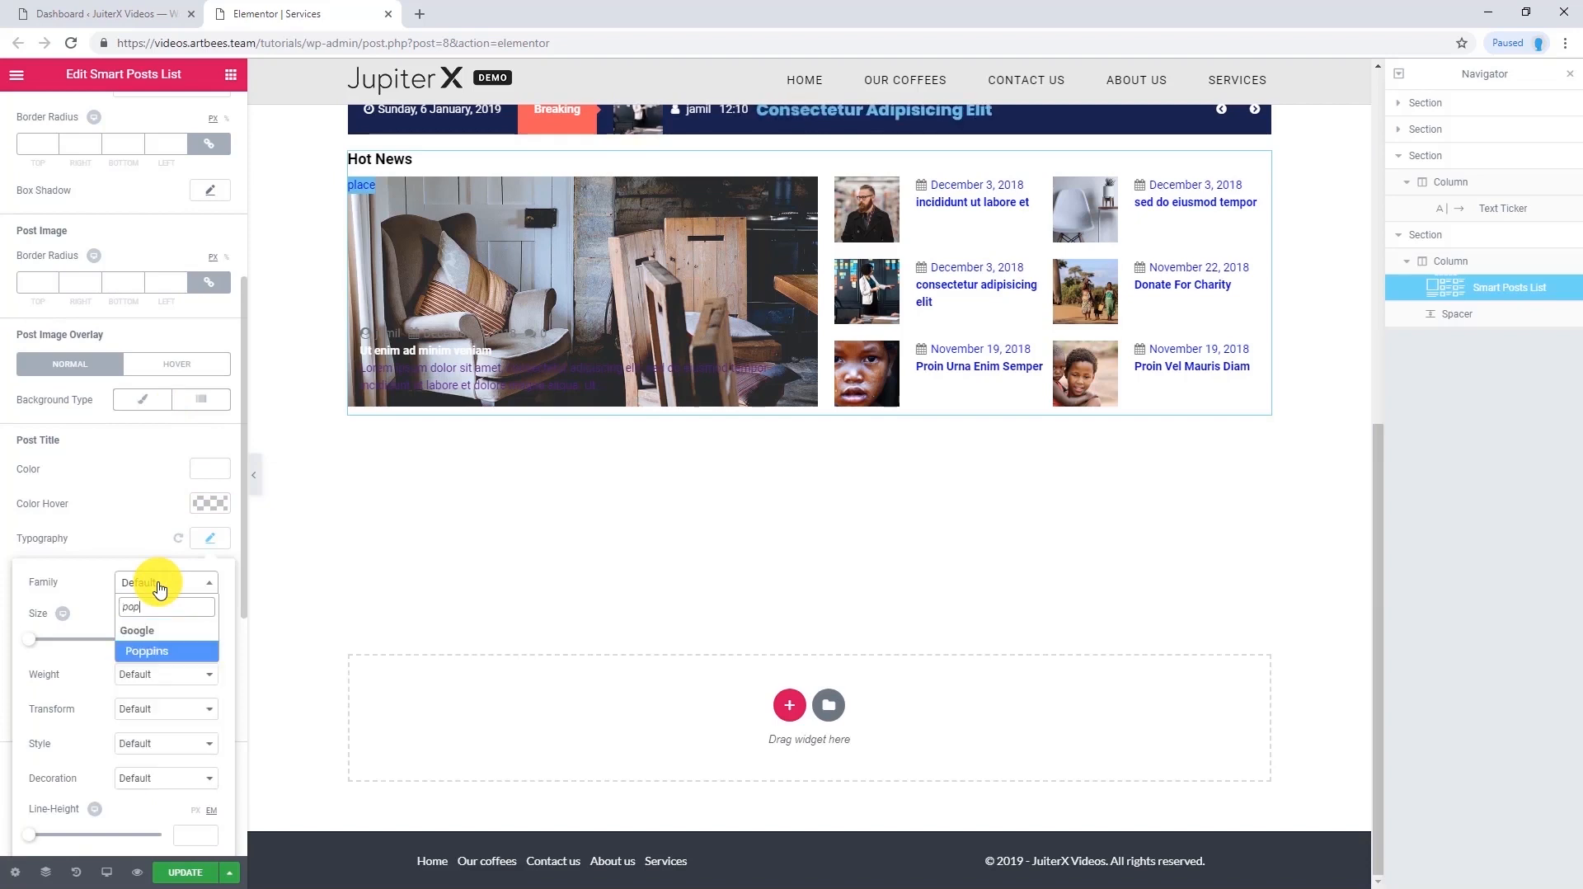
pyautogui.press('Return')
pyautogui.click(183, 642)
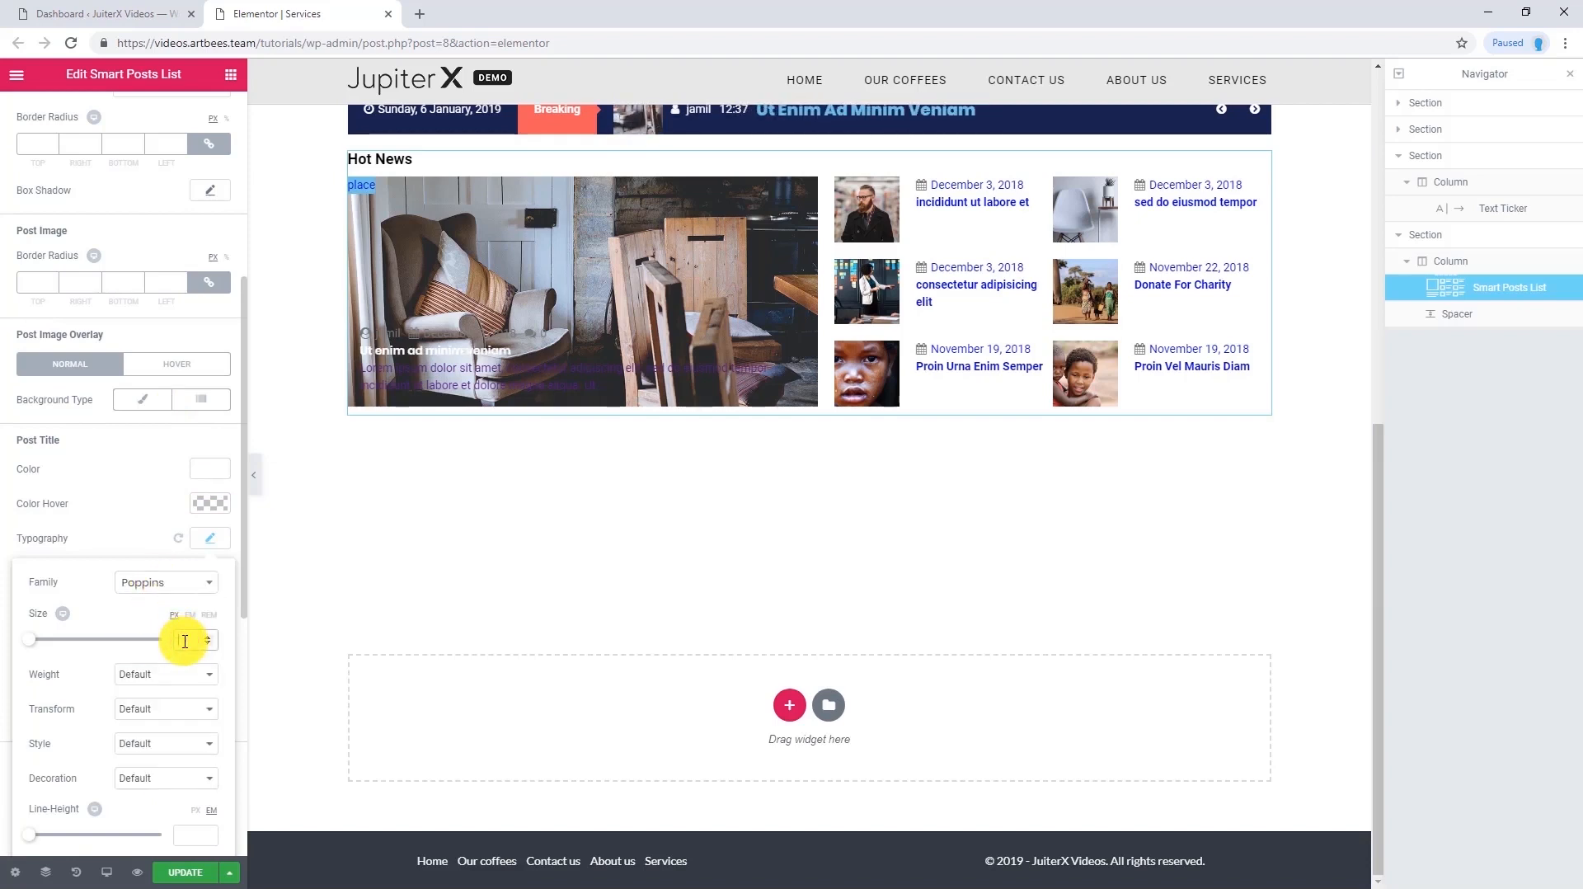
pyautogui.write('20')
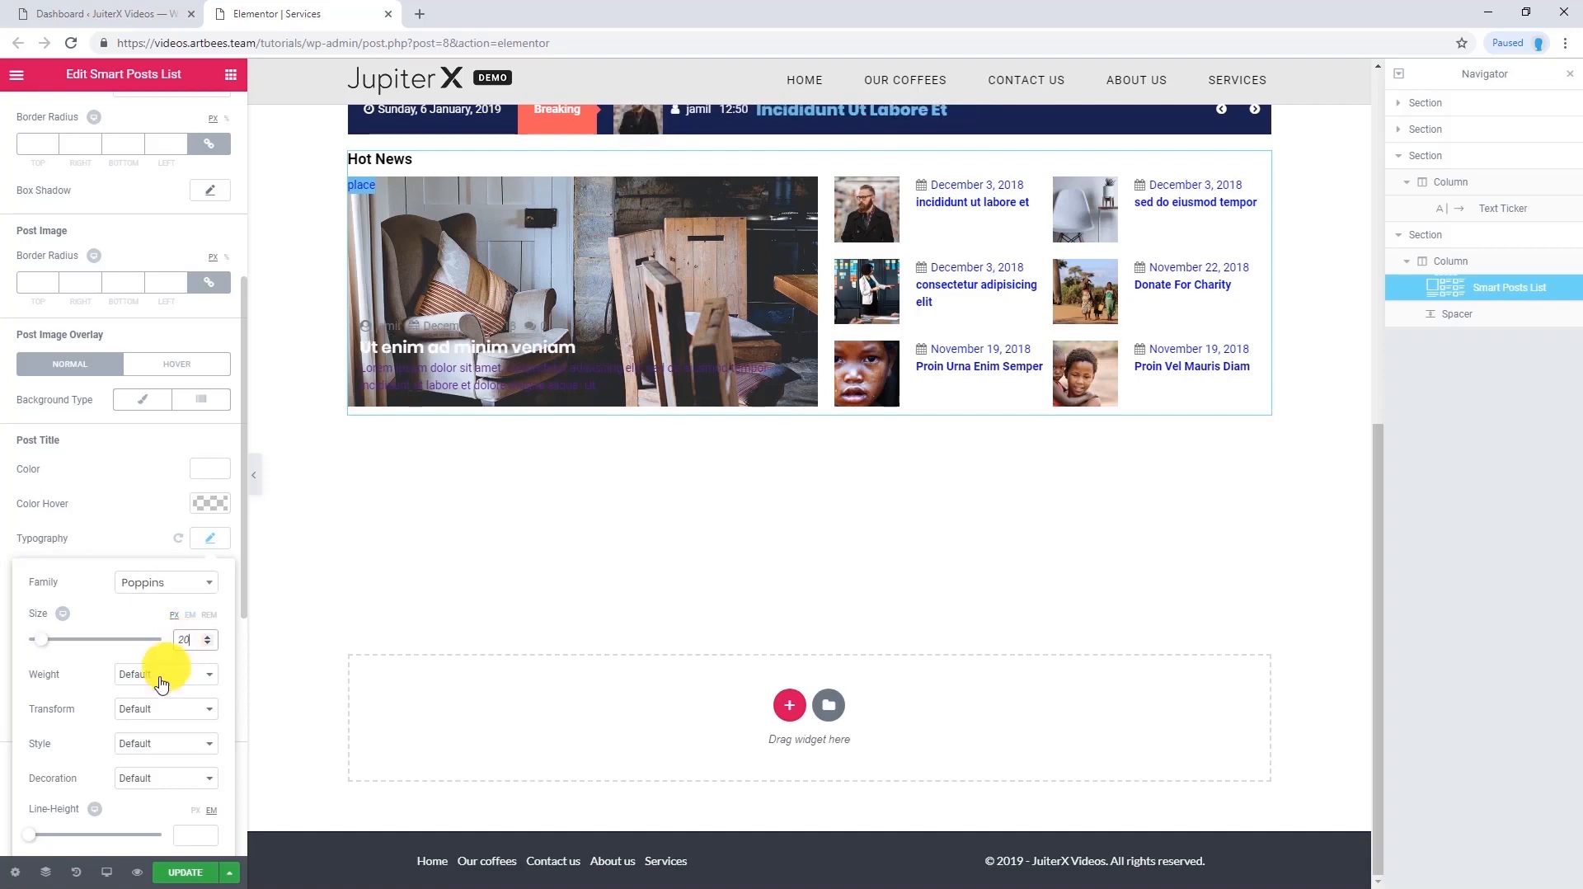
pyautogui.click(158, 675)
pyautogui.click(159, 769)
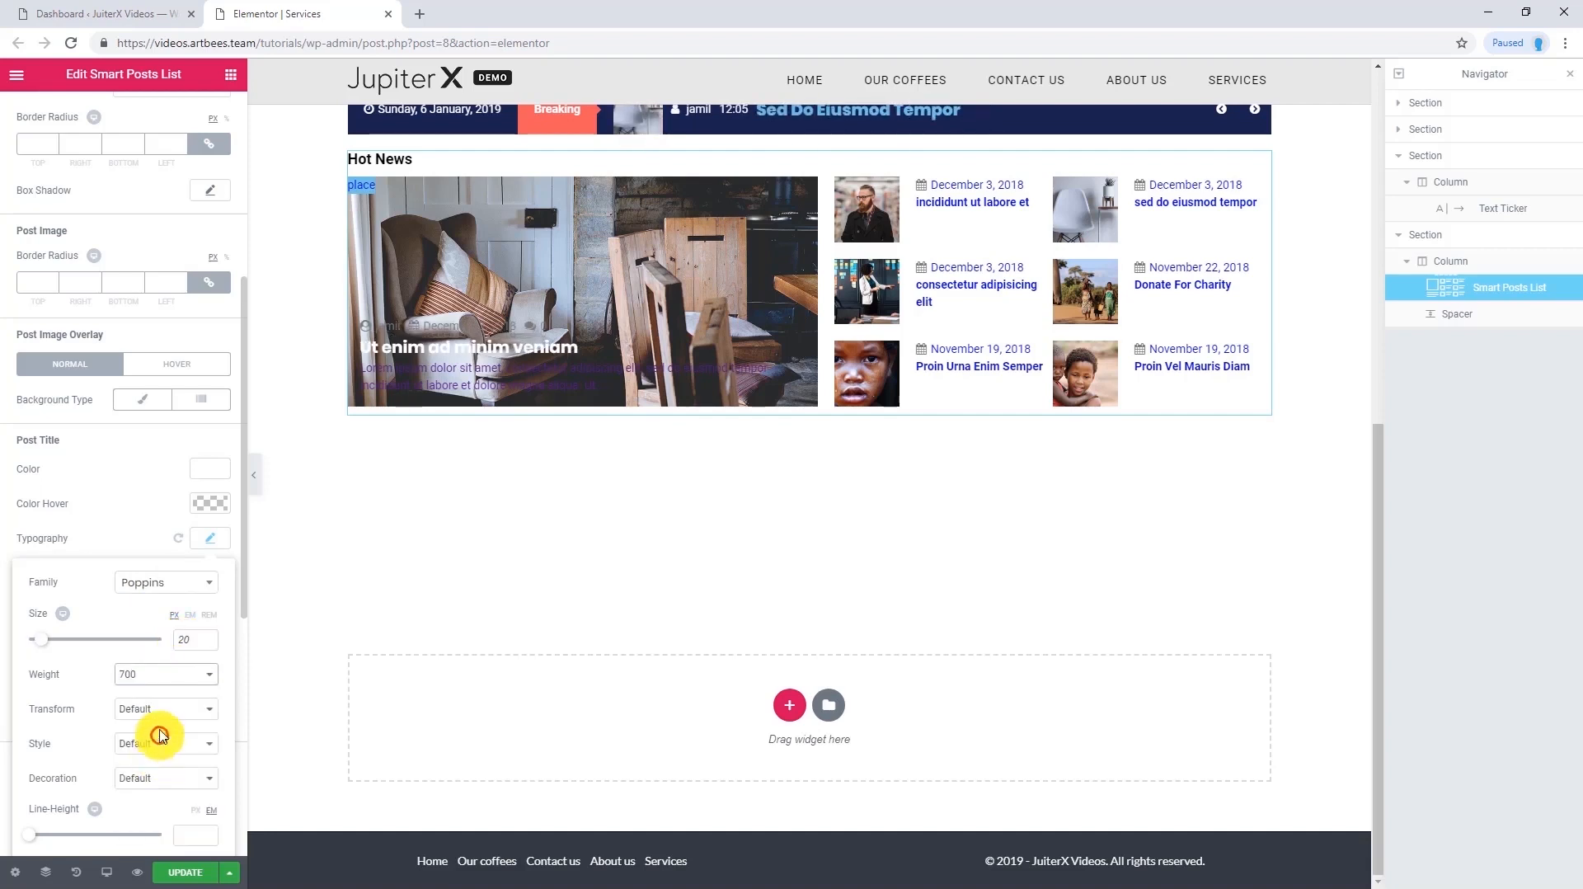
pyautogui.click(166, 711)
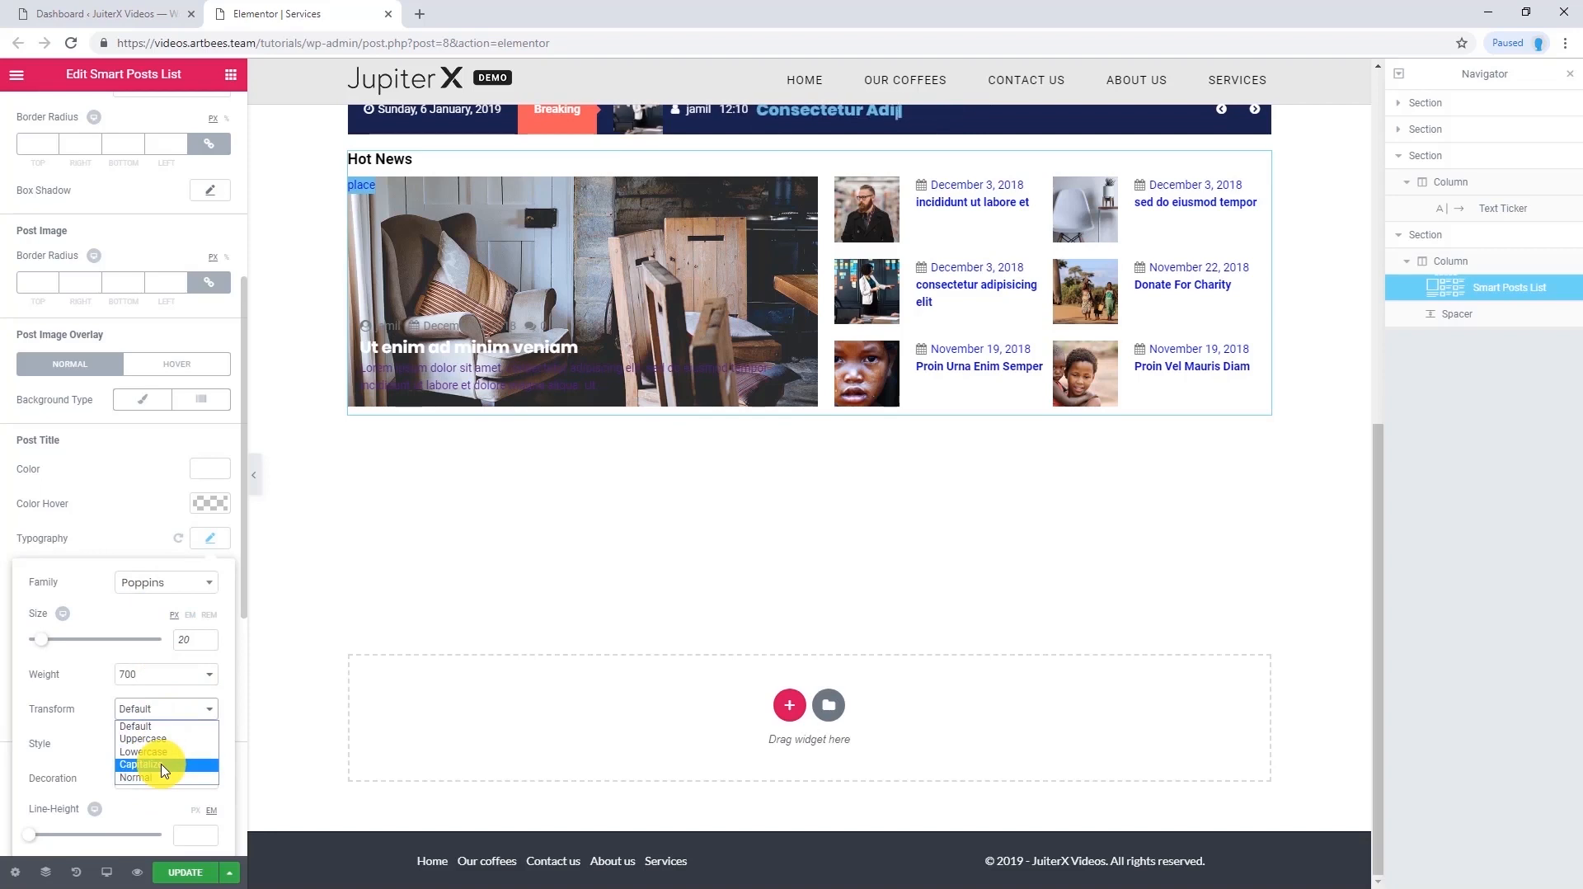
pyautogui.click(162, 766)
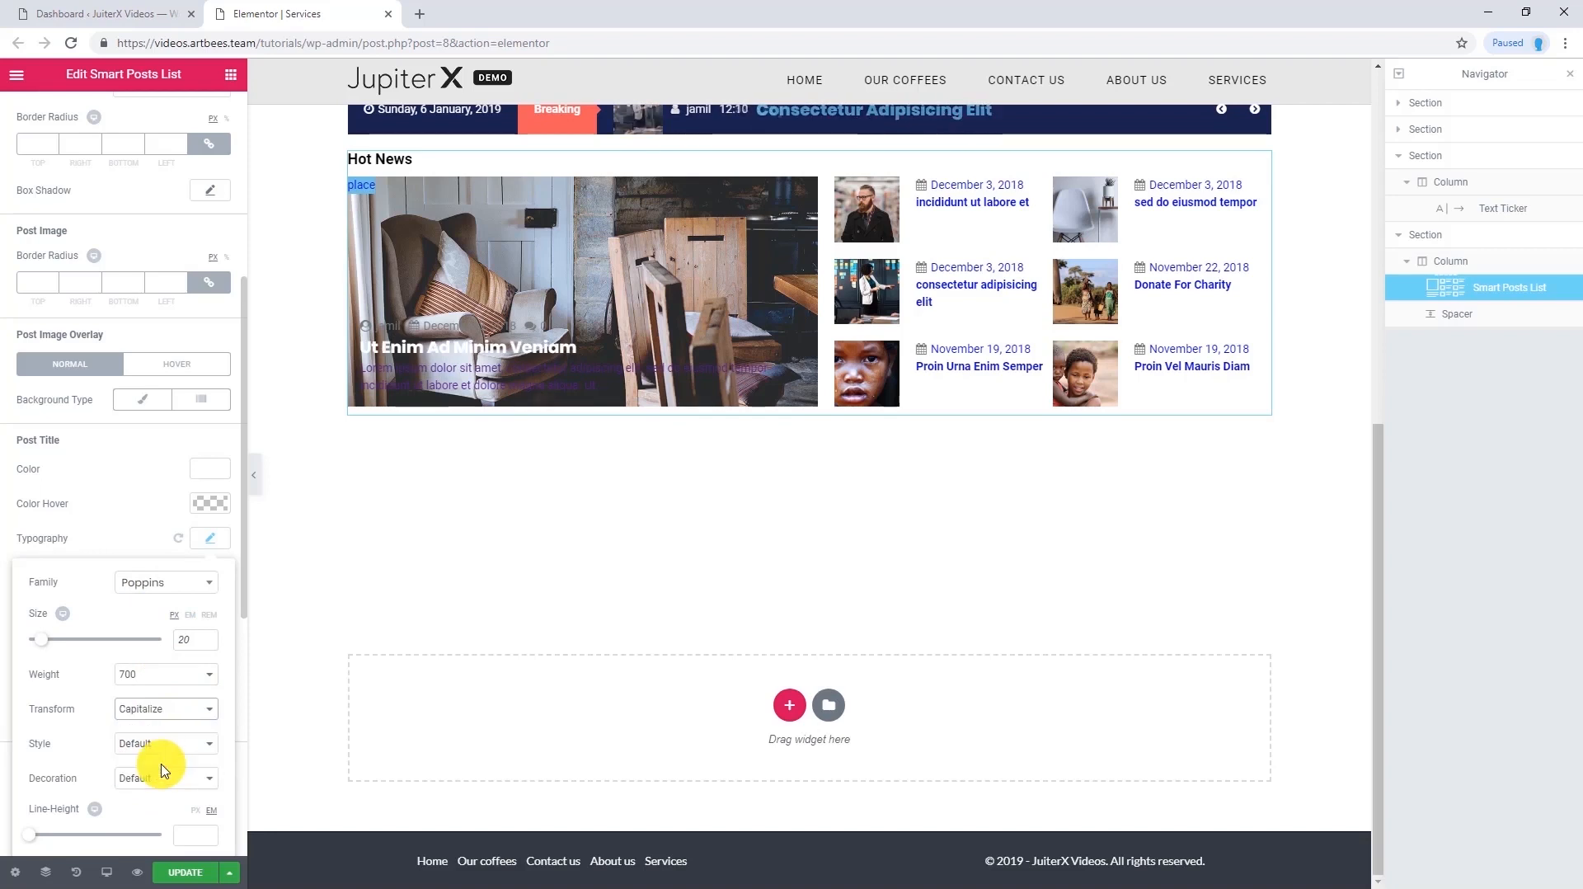
pyautogui.click(135, 528)
# Set the featured post's excerpt text color to white
pyautogui.scroll(-3, 106, 610)
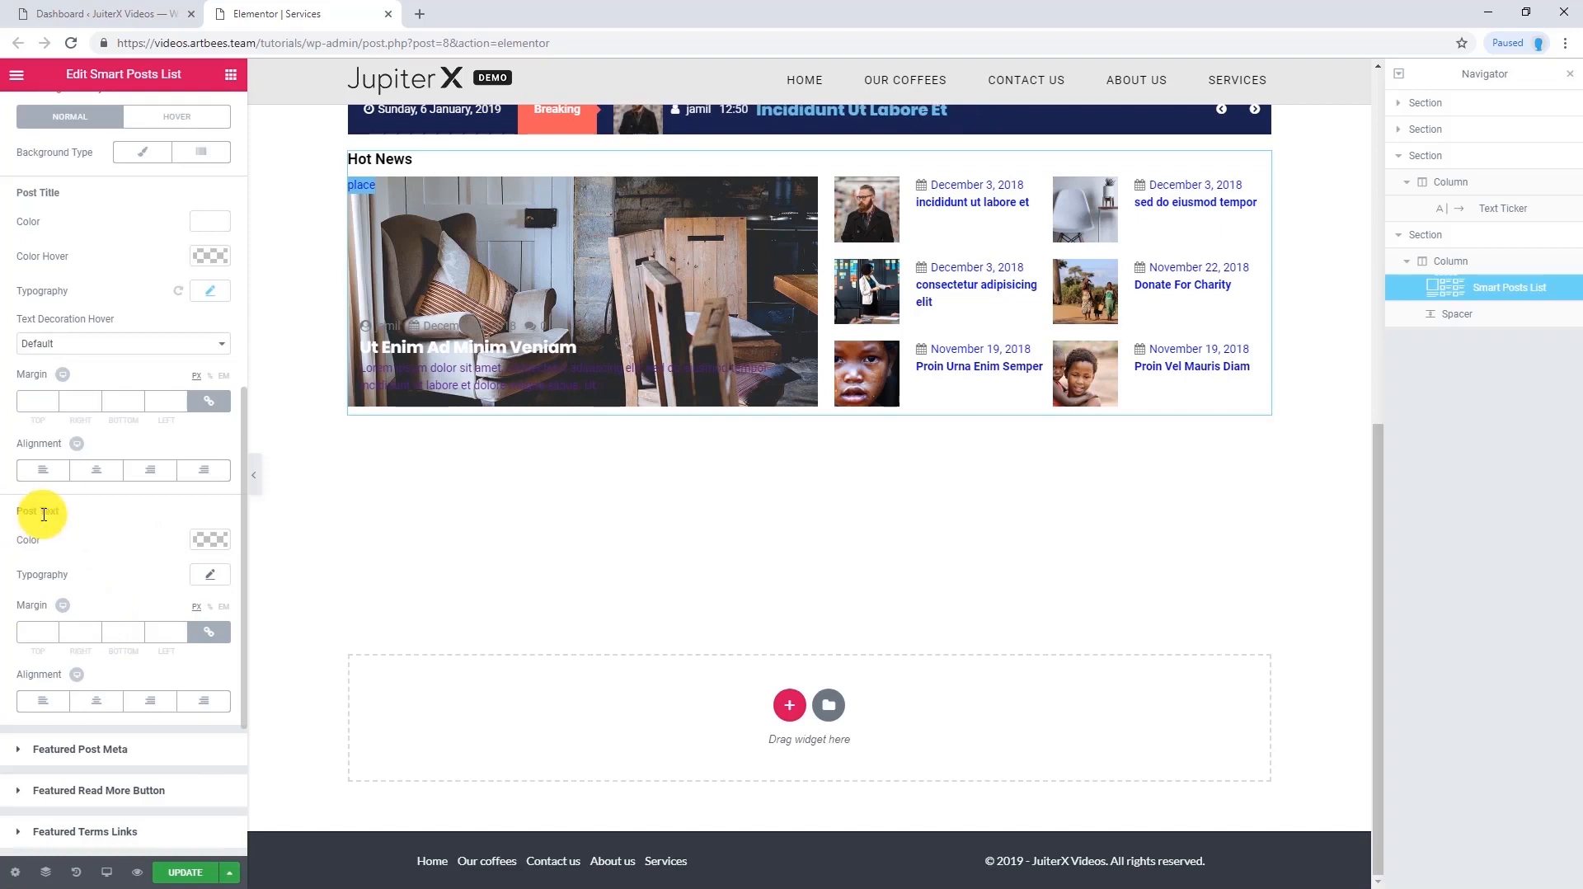
pyautogui.click(210, 539)
pyautogui.moveTo(176, 555); pyautogui.dragTo(10, 541)
pyautogui.click(7, 568)
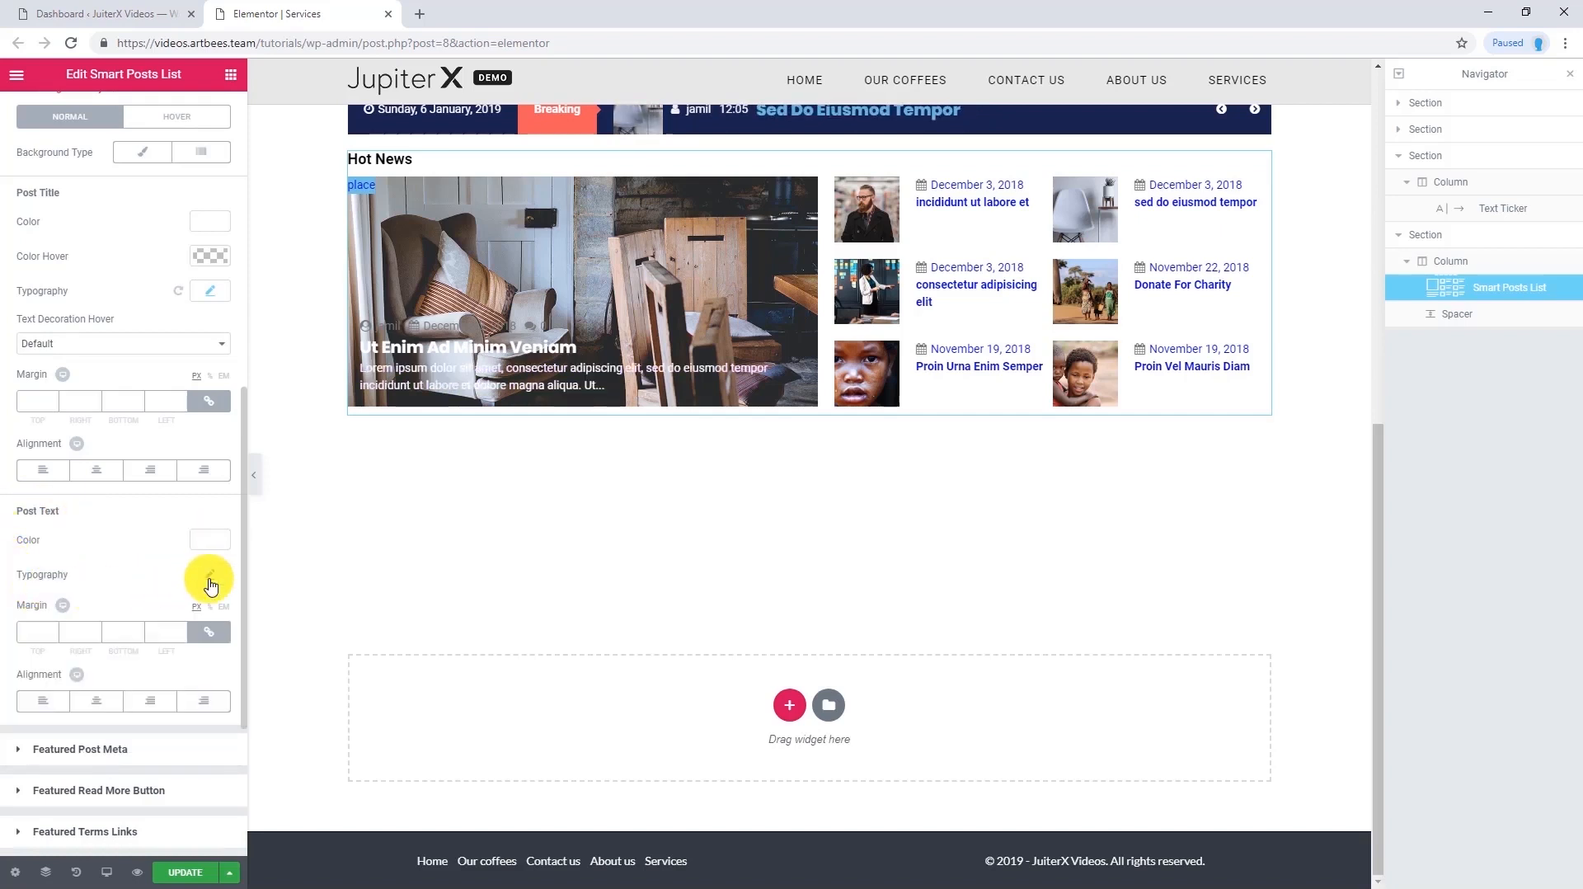
# Set the text color of the featured post's meta to white
pyautogui.scroll(-2, 71, 627)
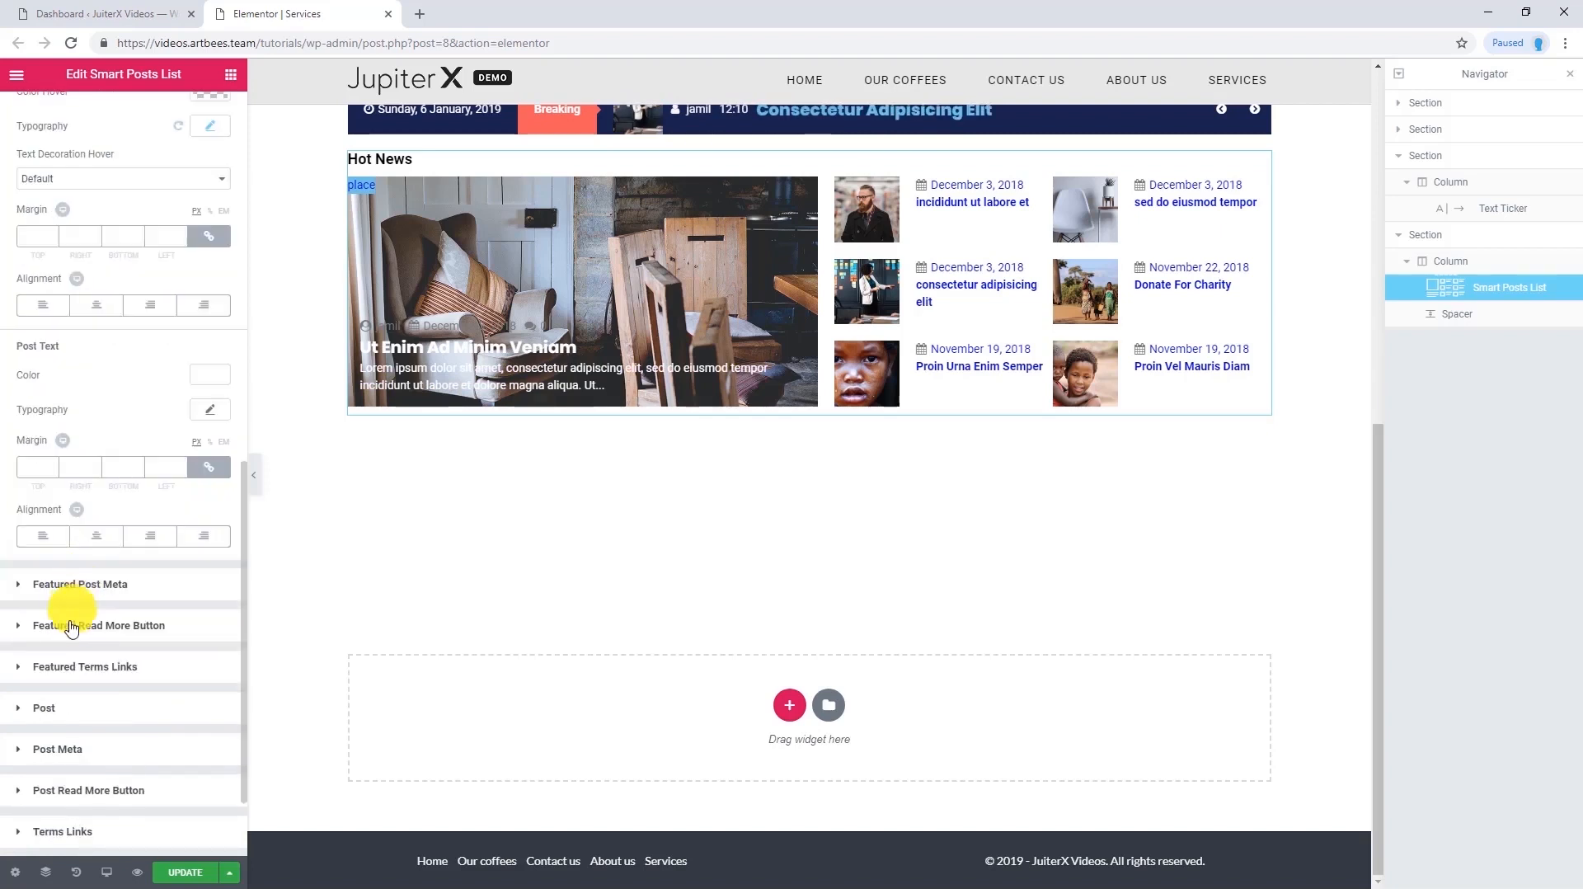
pyautogui.click(106, 591)
pyautogui.scroll(-4, 116, 507)
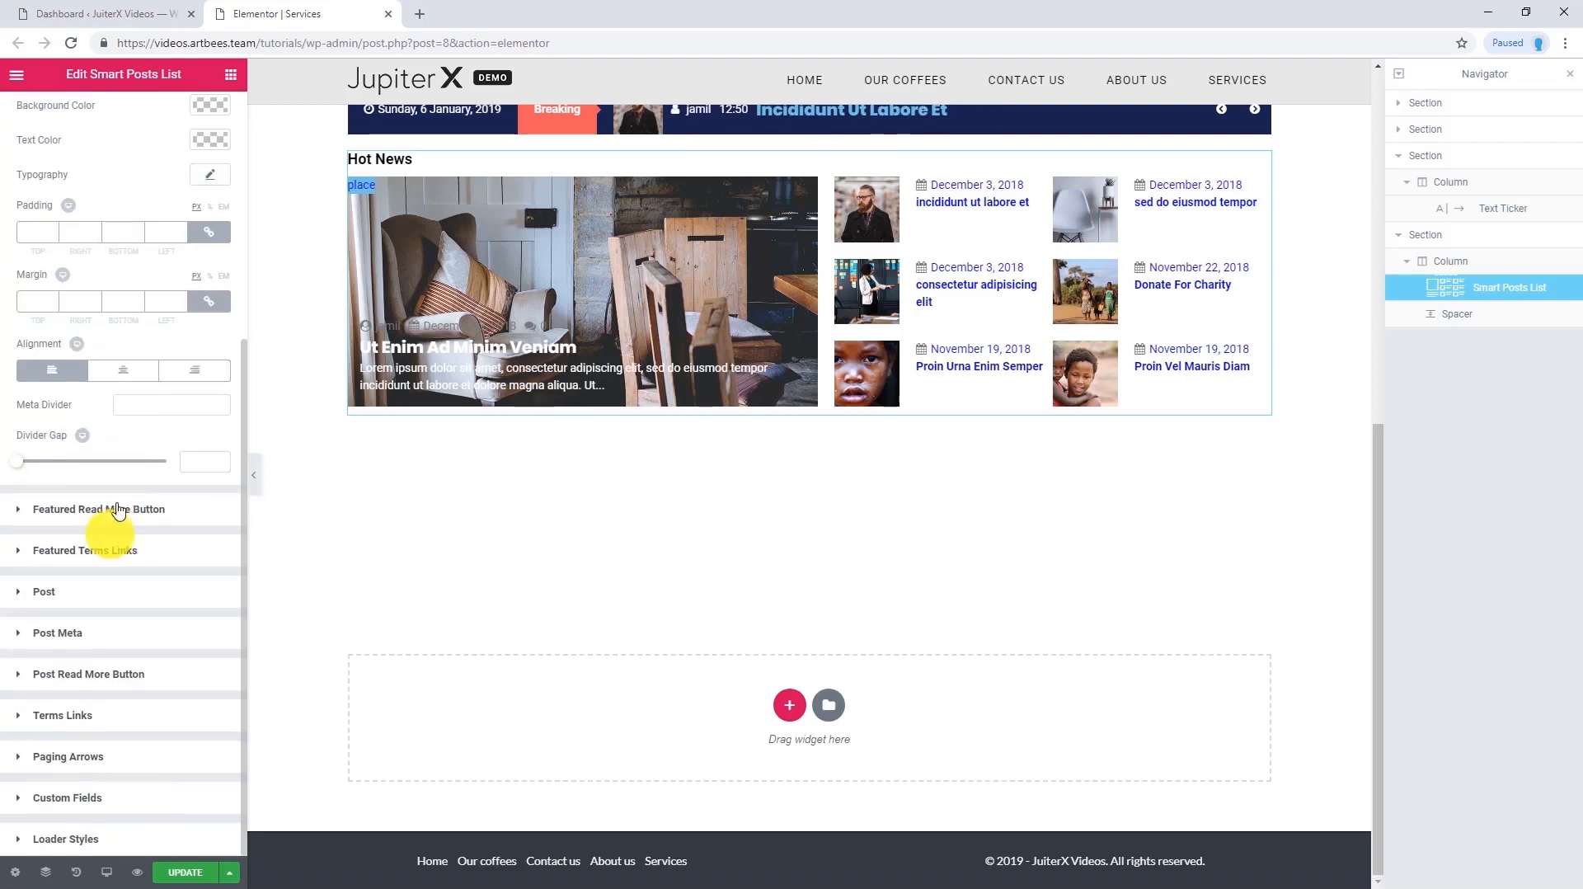
pyautogui.scroll(2, 118, 509)
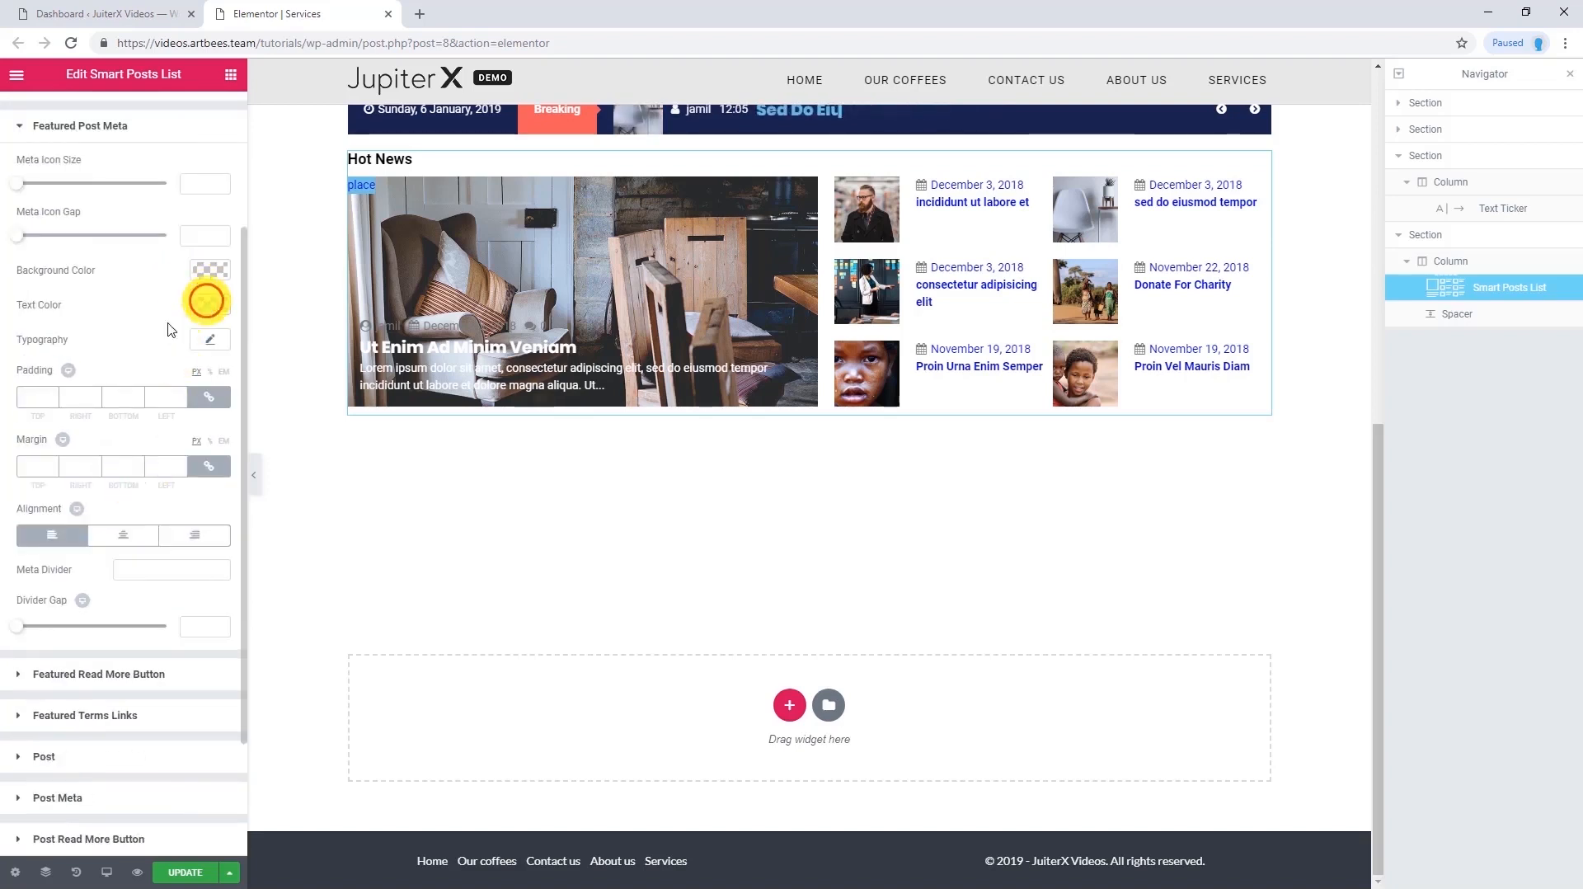
pyautogui.click(14, 300)
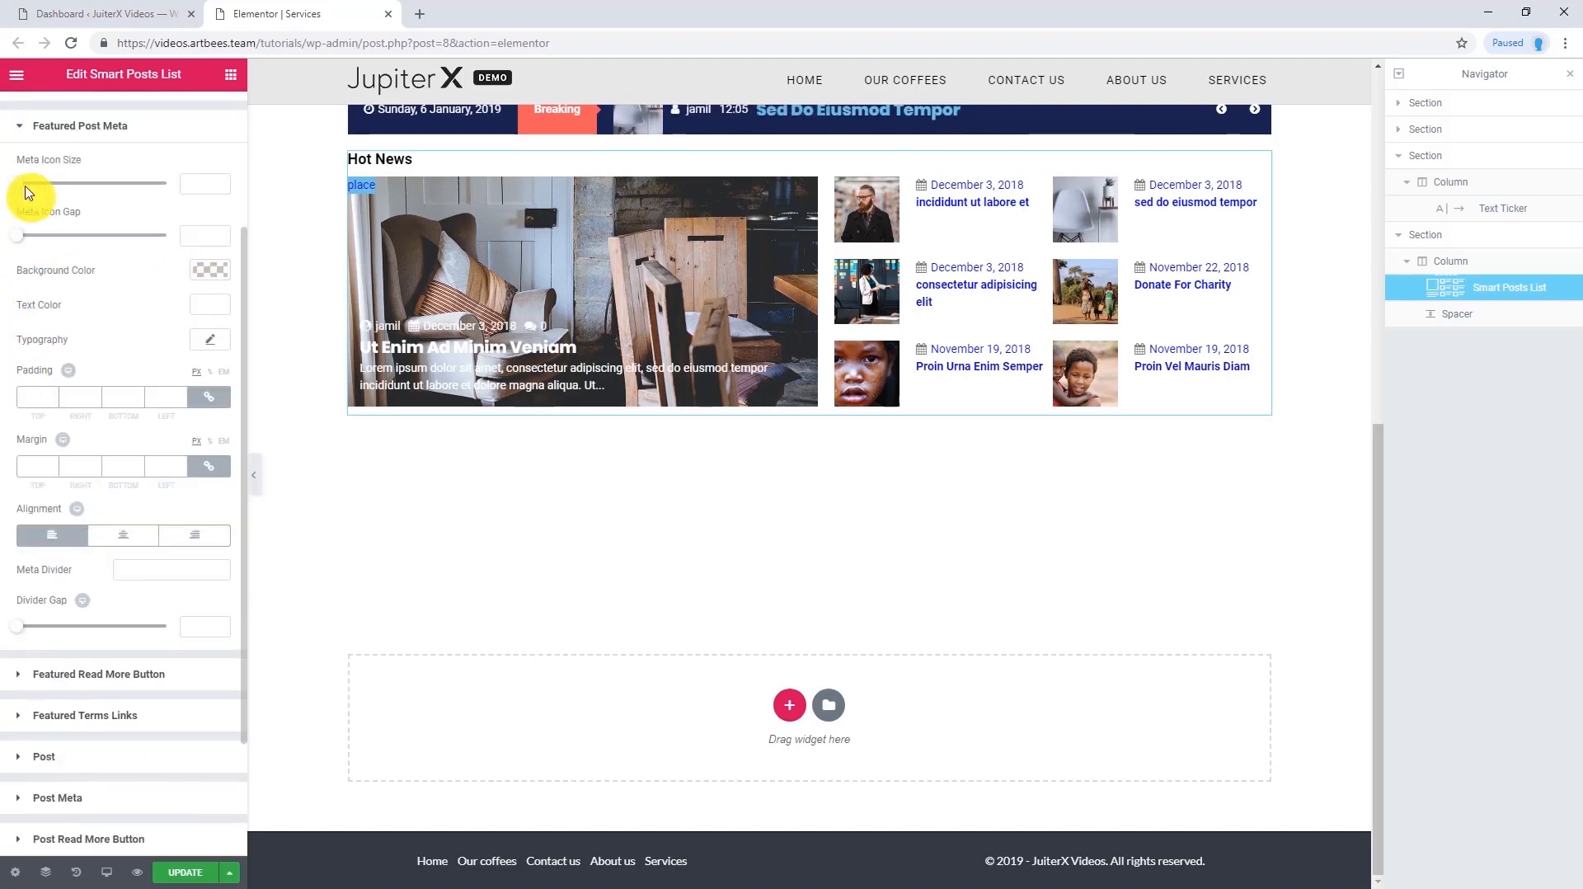
# Set the featured post's meta icon size to 15 and the meta icon gap to 3
pyautogui.moveTo(17, 181); pyautogui.dragTo(33, 188)
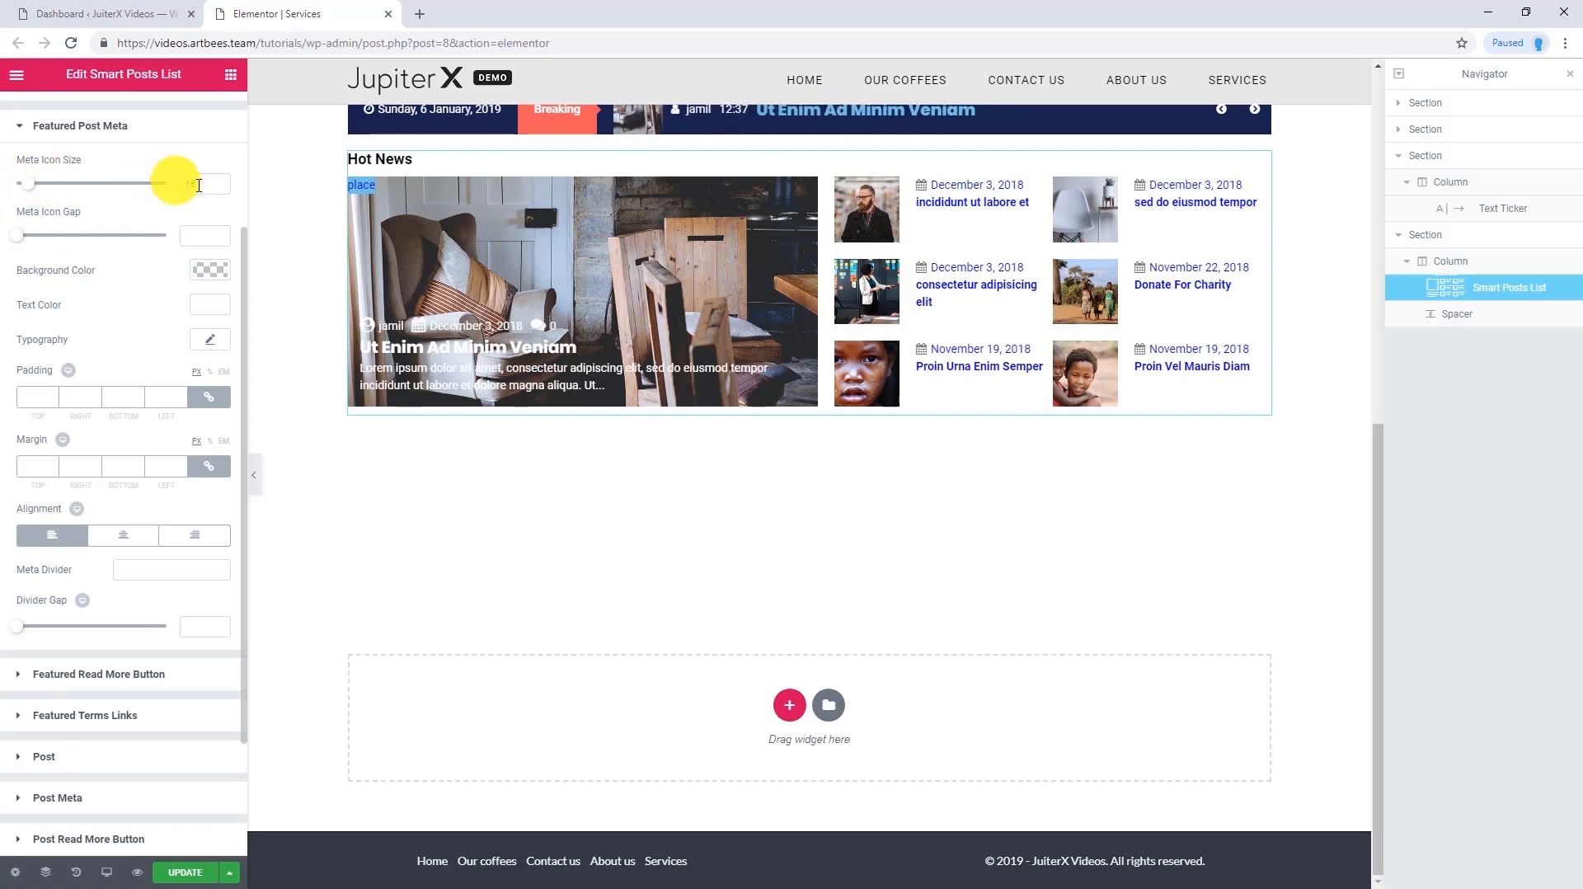
pyautogui.moveTo(171, 186); pyautogui.dragTo(153, 181)
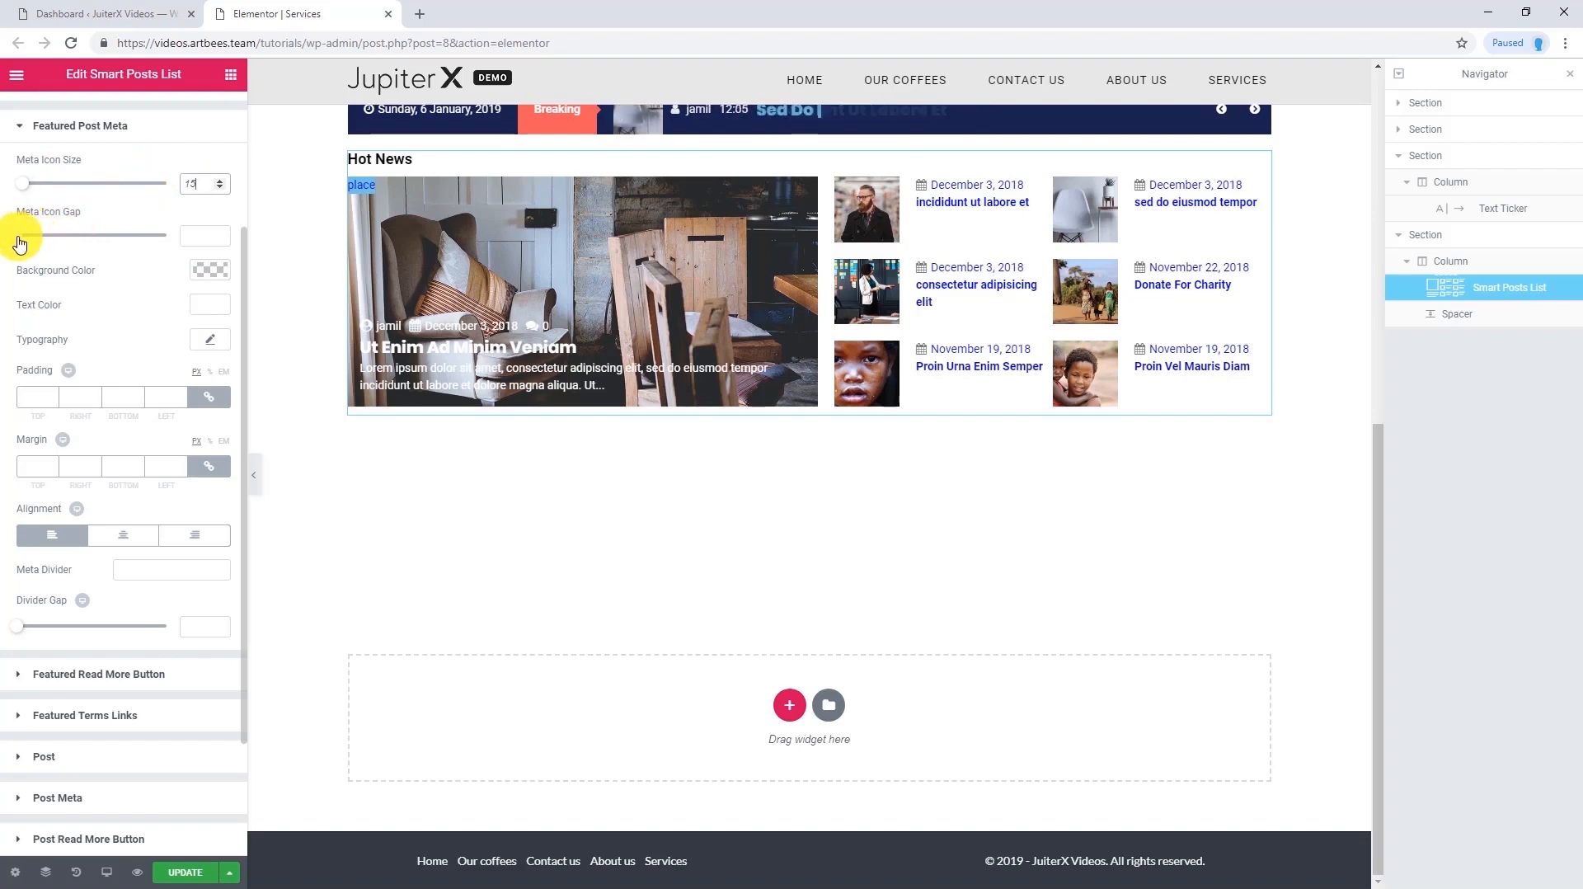
pyautogui.moveTo(17, 234)
pyautogui.mouseDown()
pyautogui.moveTo(55, 242)
pyautogui.moveTo(24, 224)
pyautogui.mouseUp()
# Separate the featured post's meta items with a "/" divider and set the divider gap to 7
pyautogui.click(132, 570)
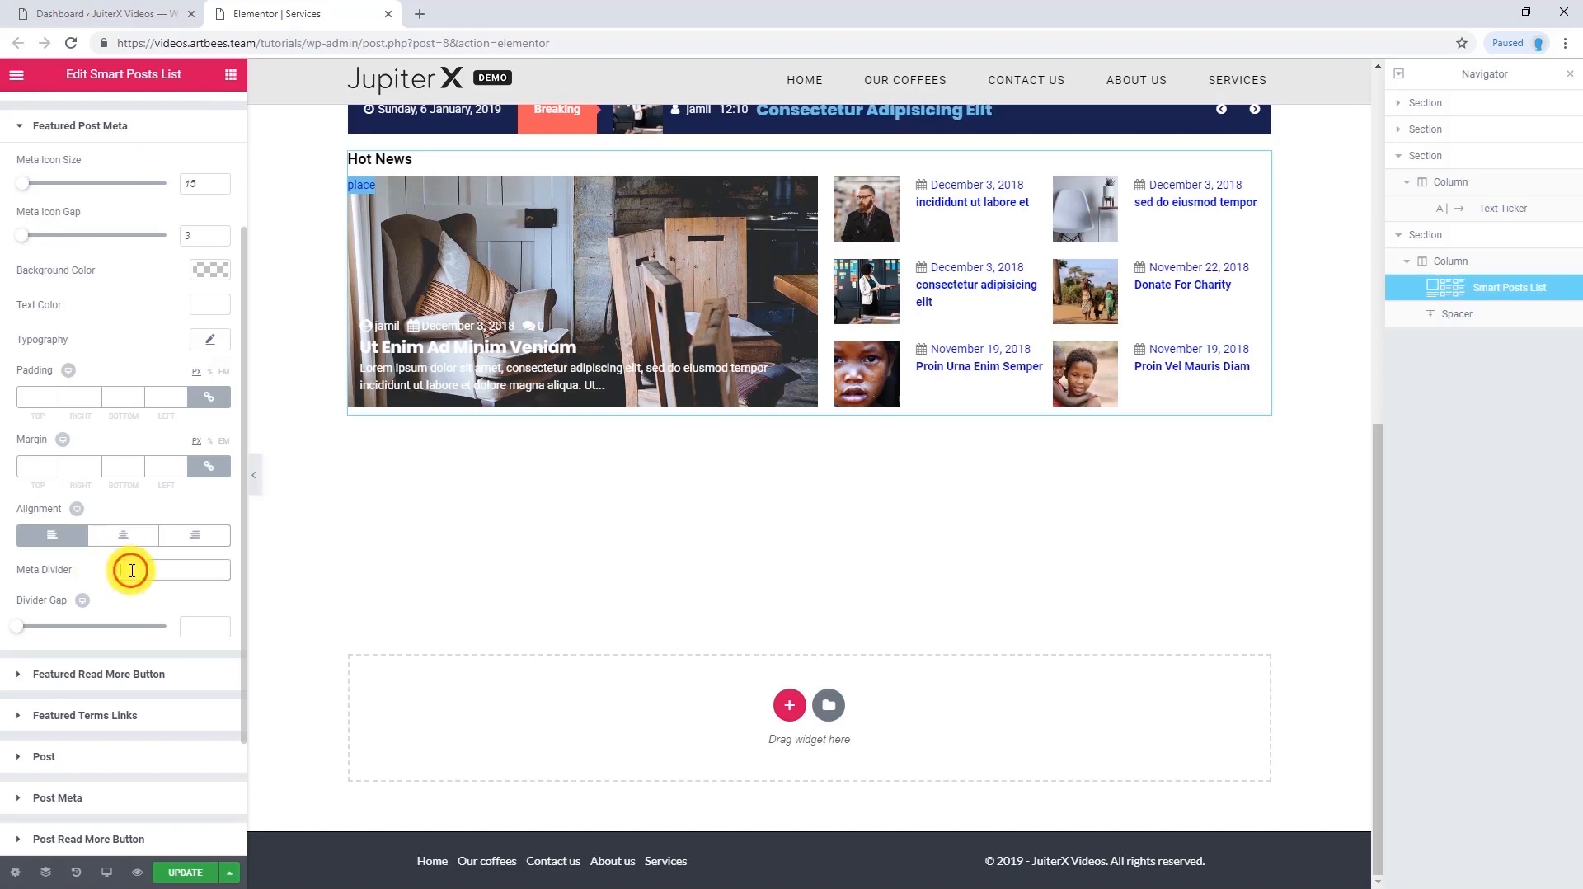
pyautogui.write('/')
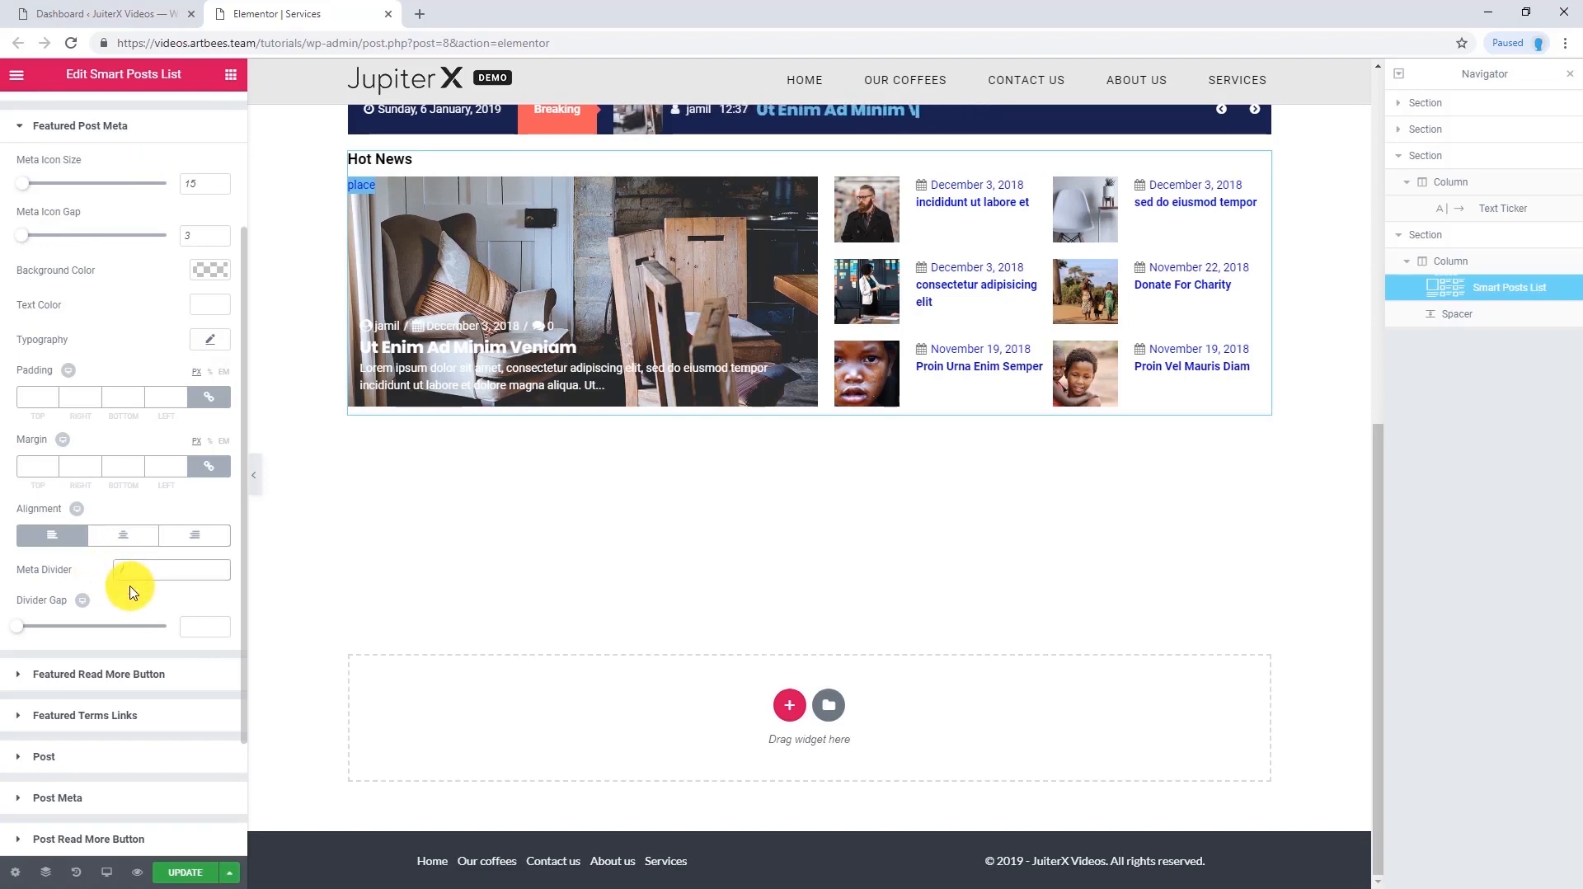
pyautogui.moveTo(35, 629); pyautogui.dragTo(29, 631)
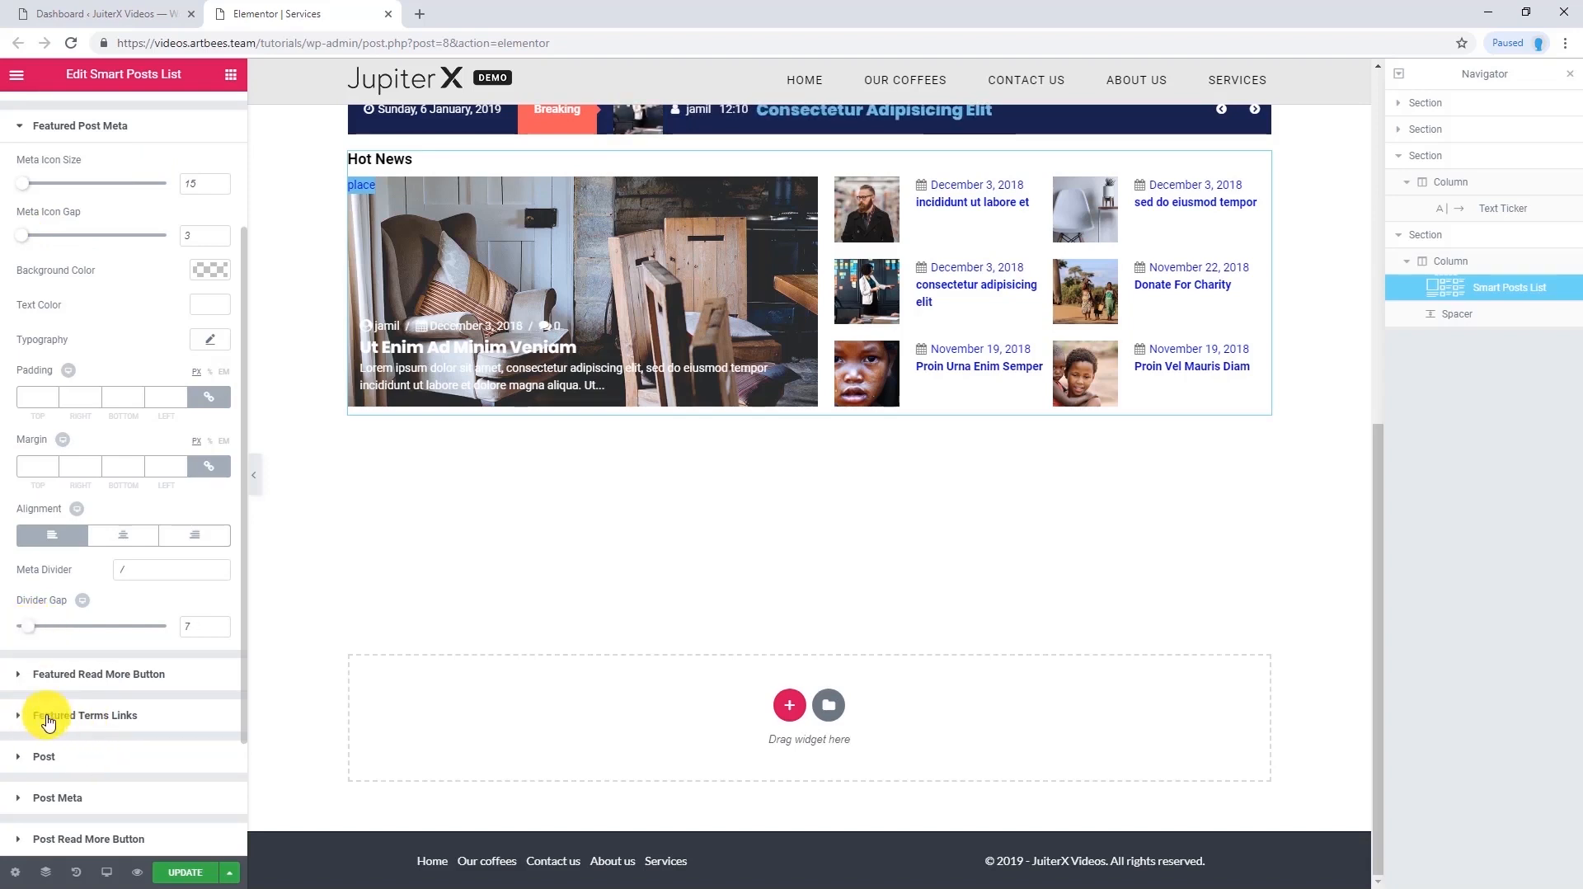
# Set the featured terms links' padding to 2 px top and bottom and 10 px right and left, with the sides unlinked
pyautogui.click(47, 718)
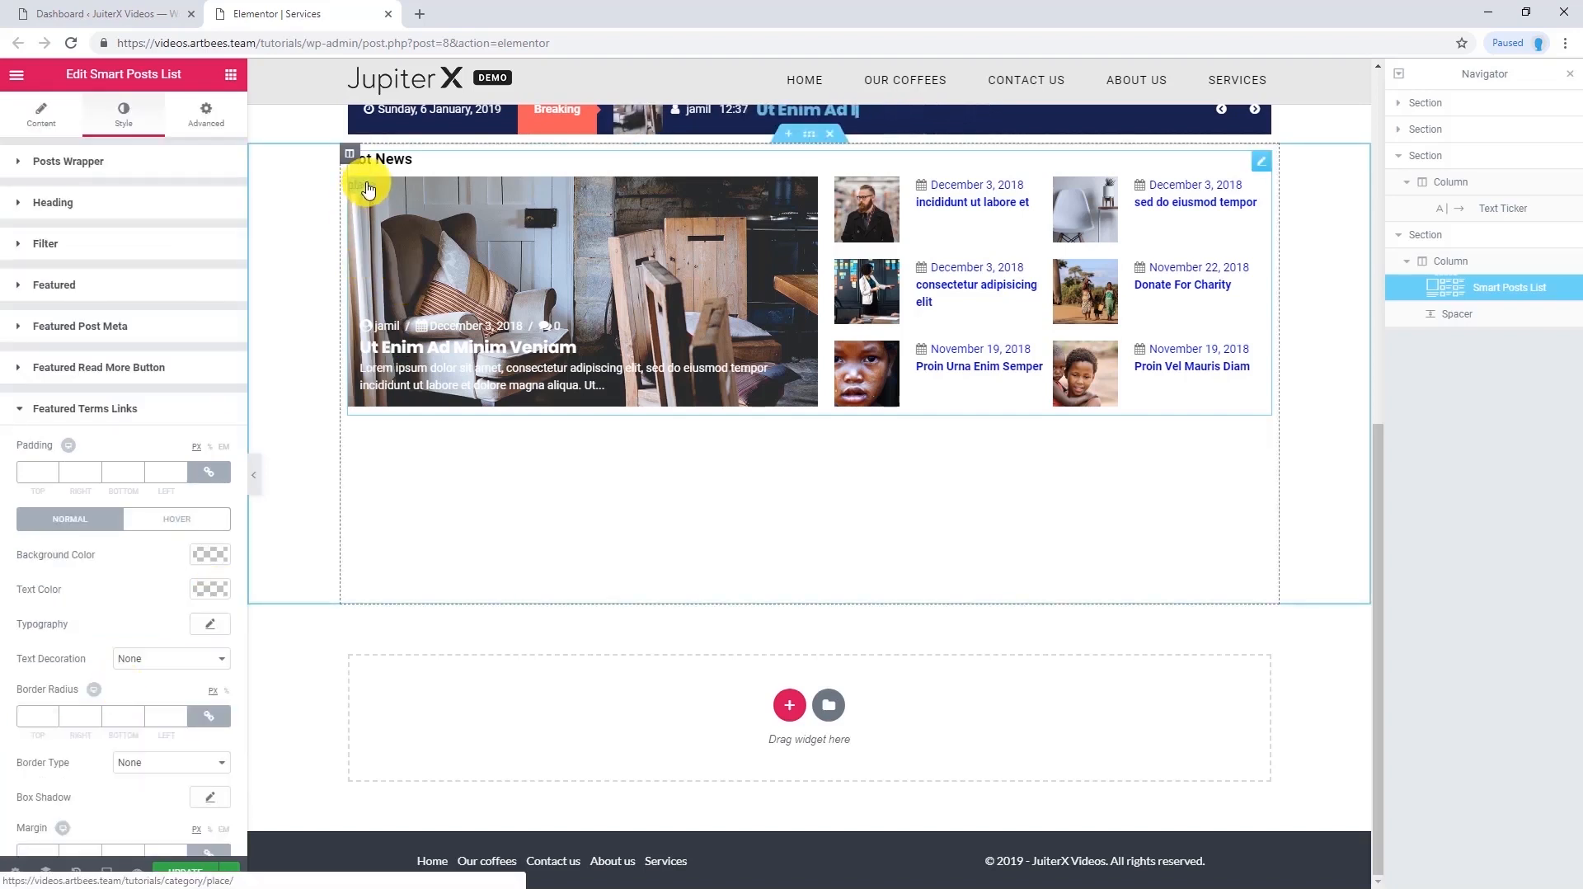
pyautogui.click(202, 482)
pyautogui.click(25, 473)
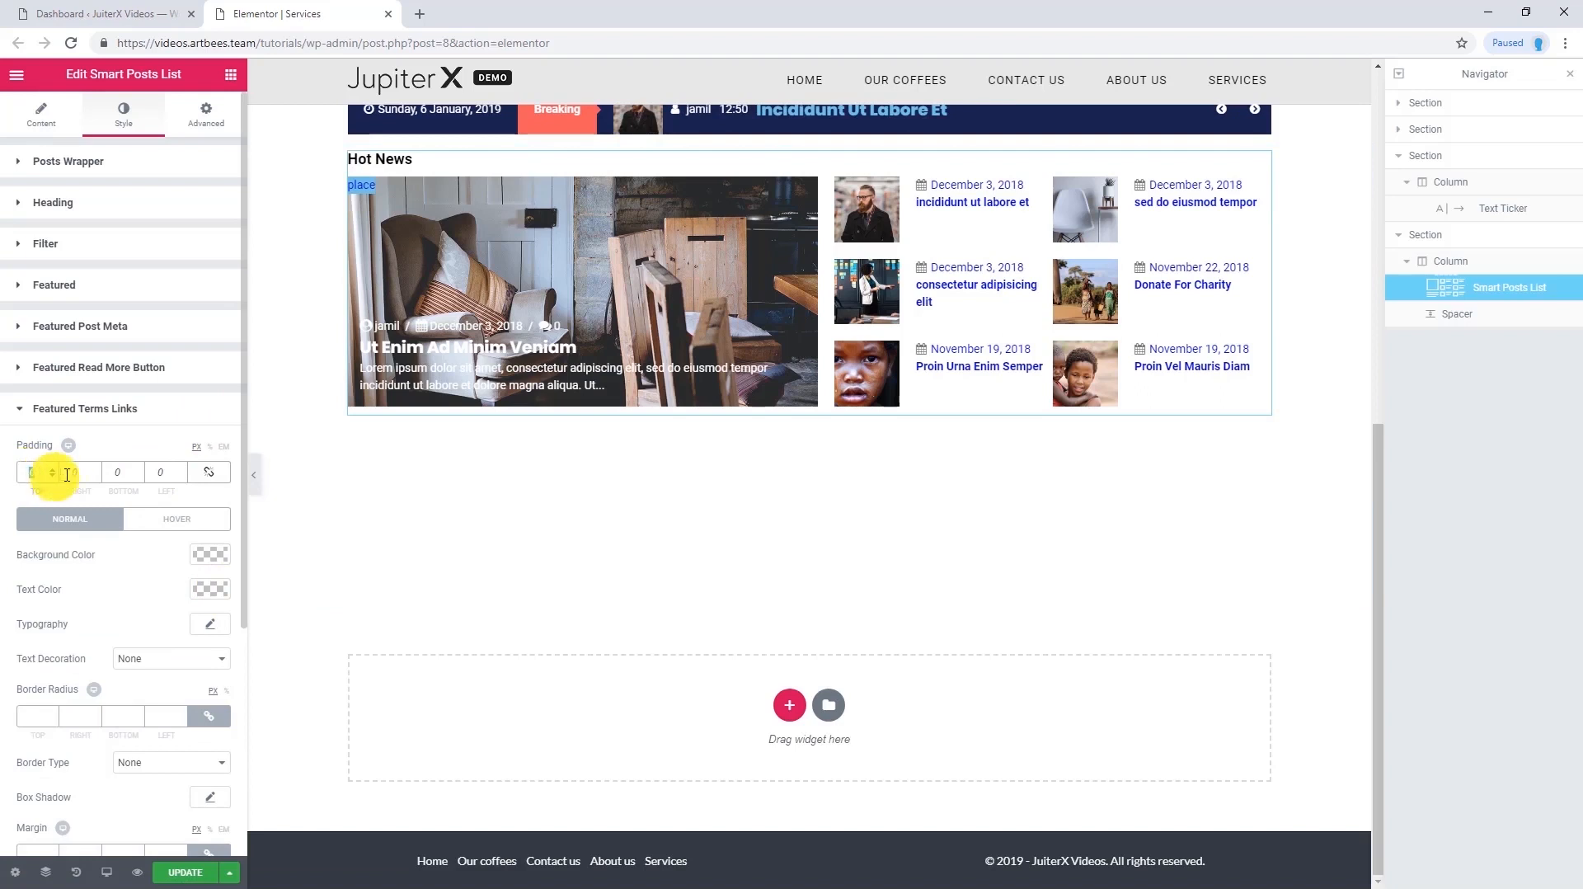
pyautogui.write('2')
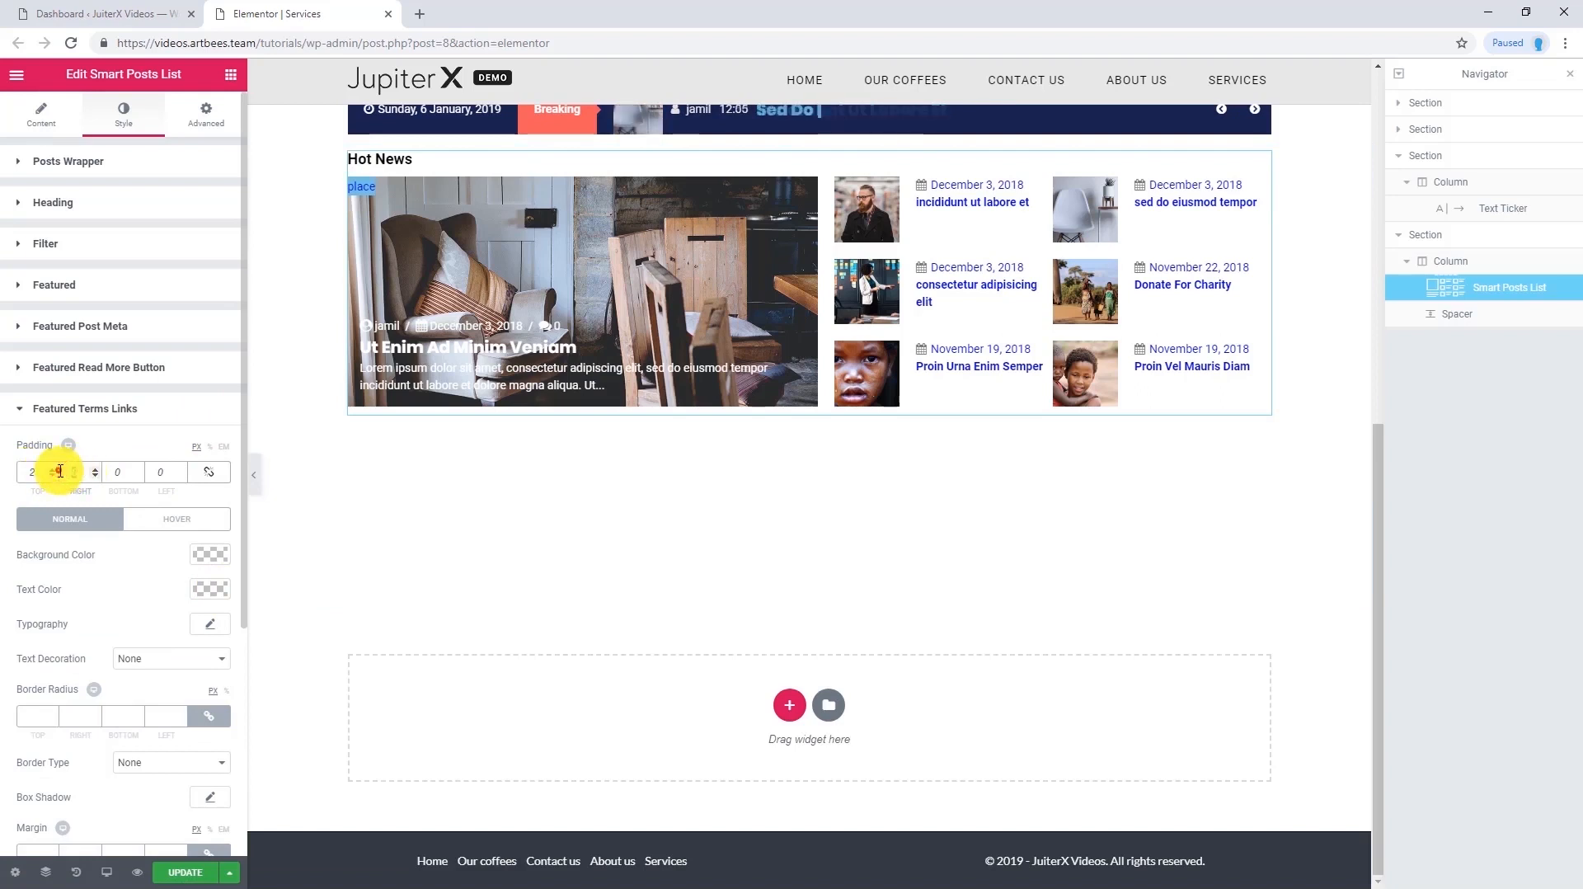
pyautogui.click(107, 471)
pyautogui.write('2')
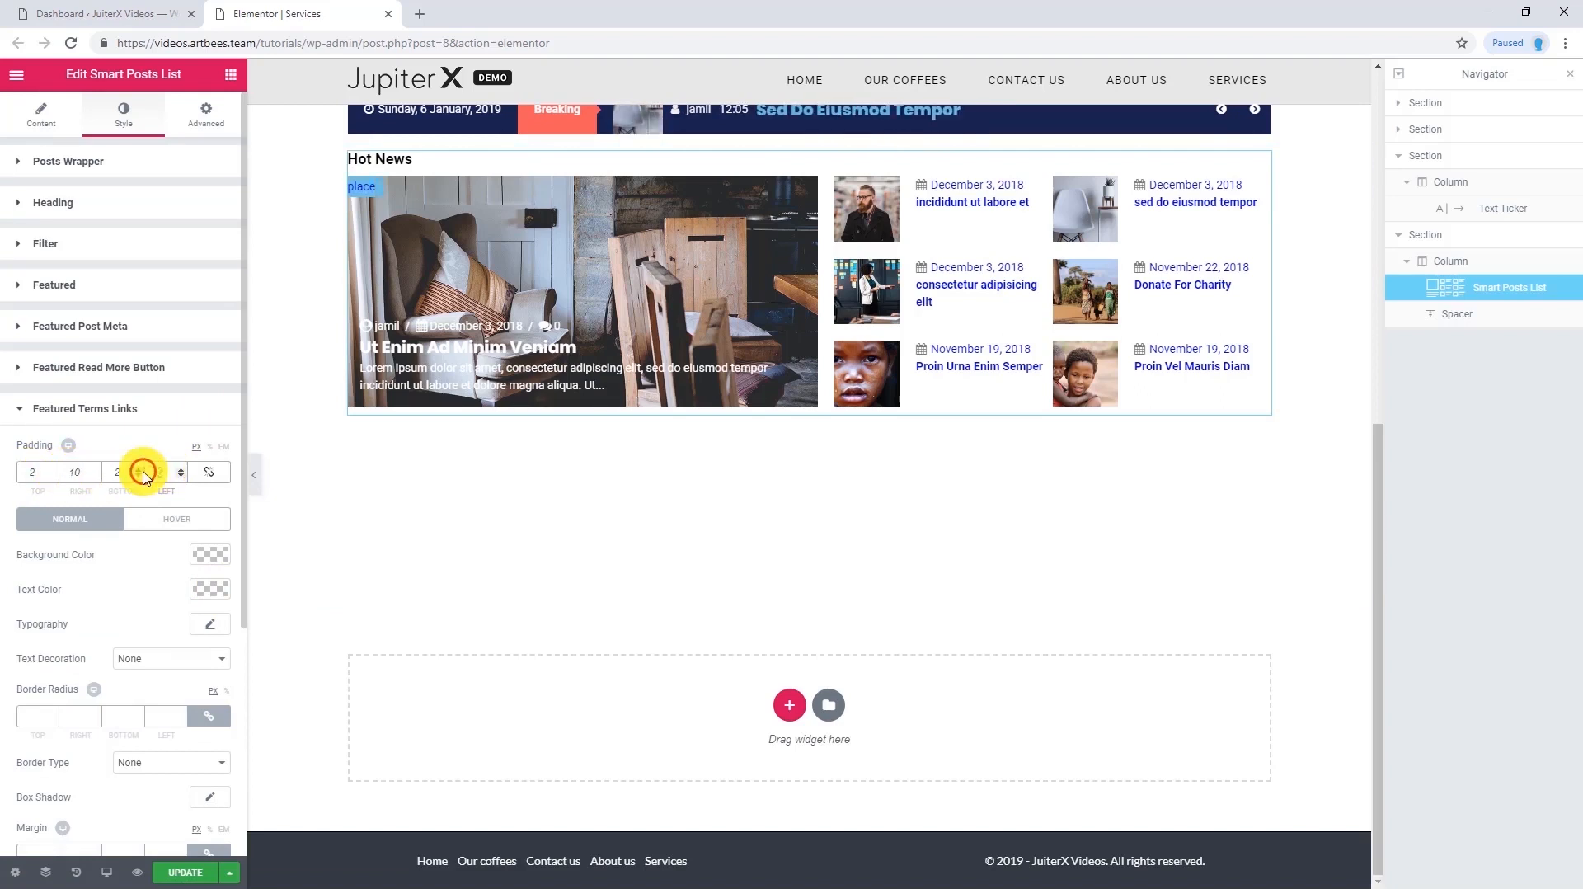
pyautogui.write('10')
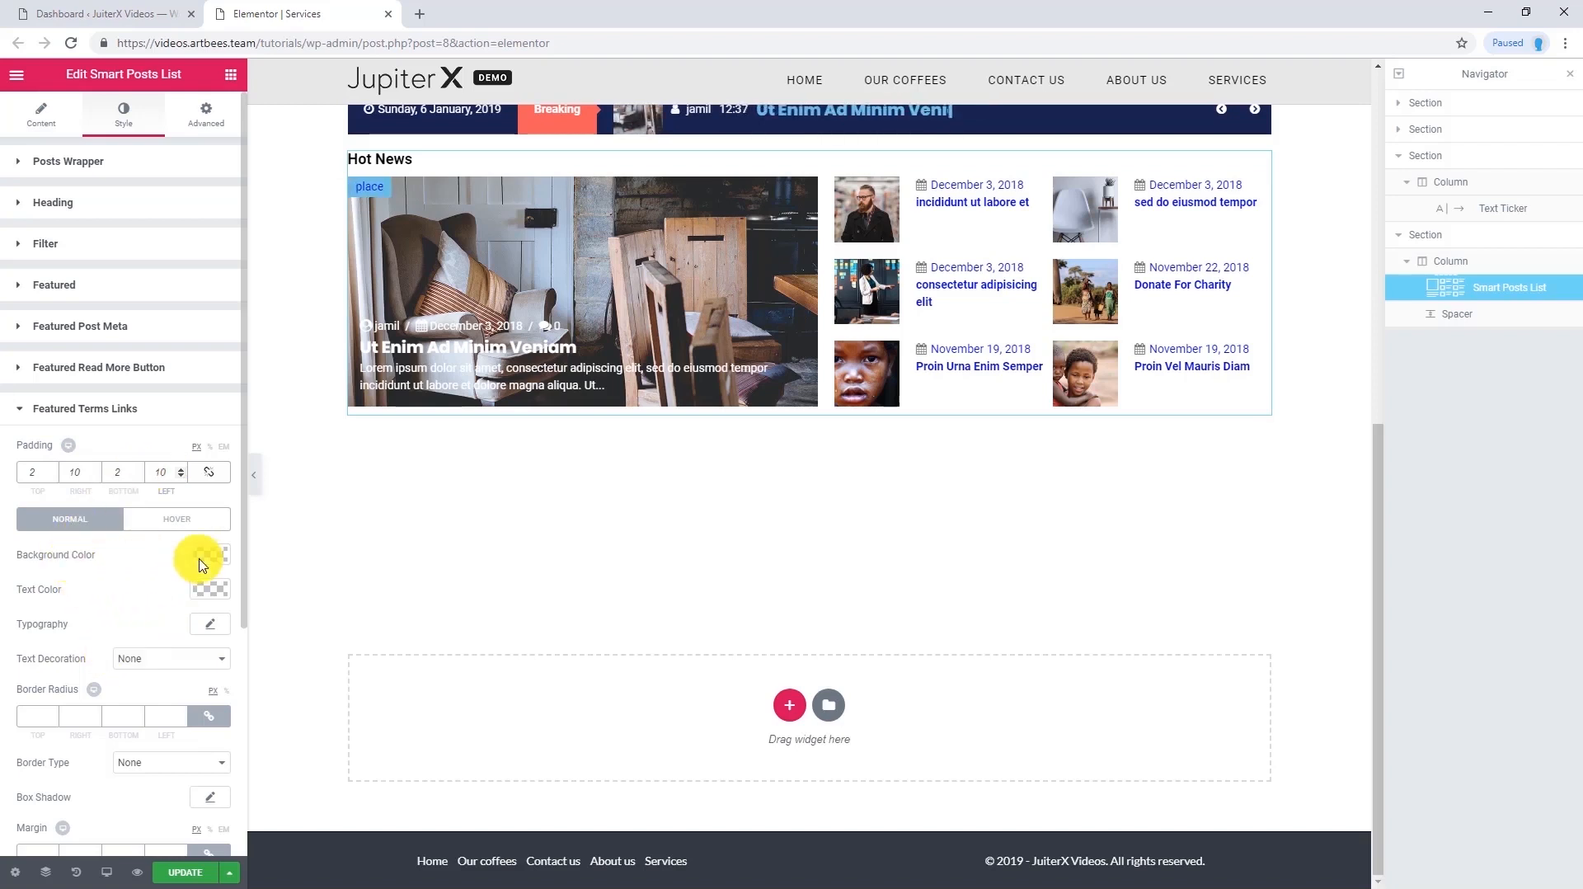
# Give the featured terms links a light green background and white text in their normal state
pyautogui.click(204, 561)
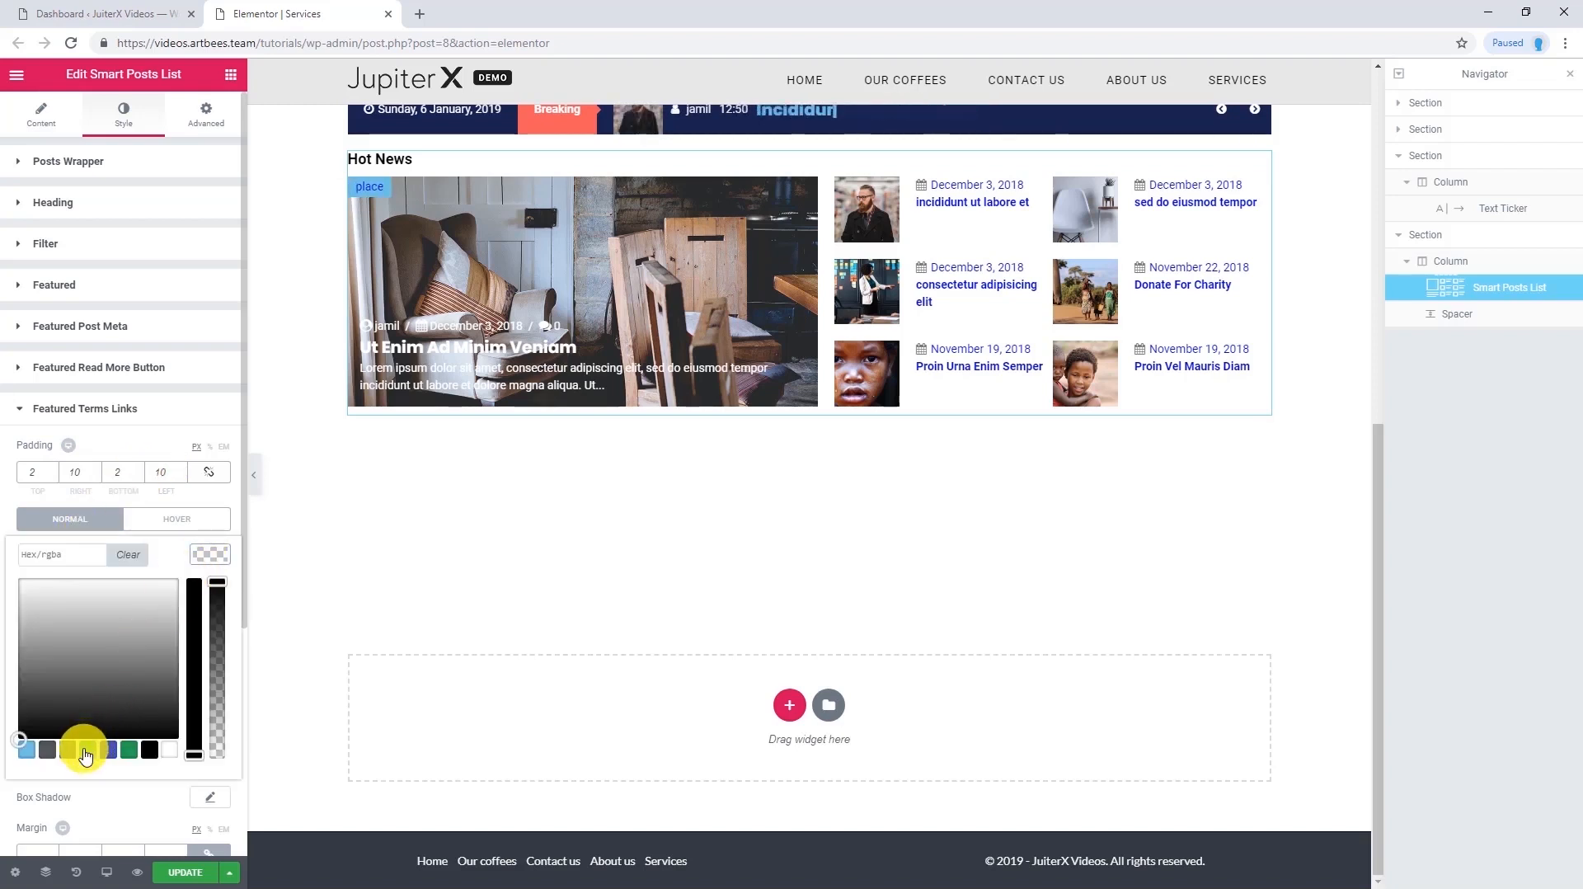
pyautogui.click(88, 751)
pyautogui.click(209, 555)
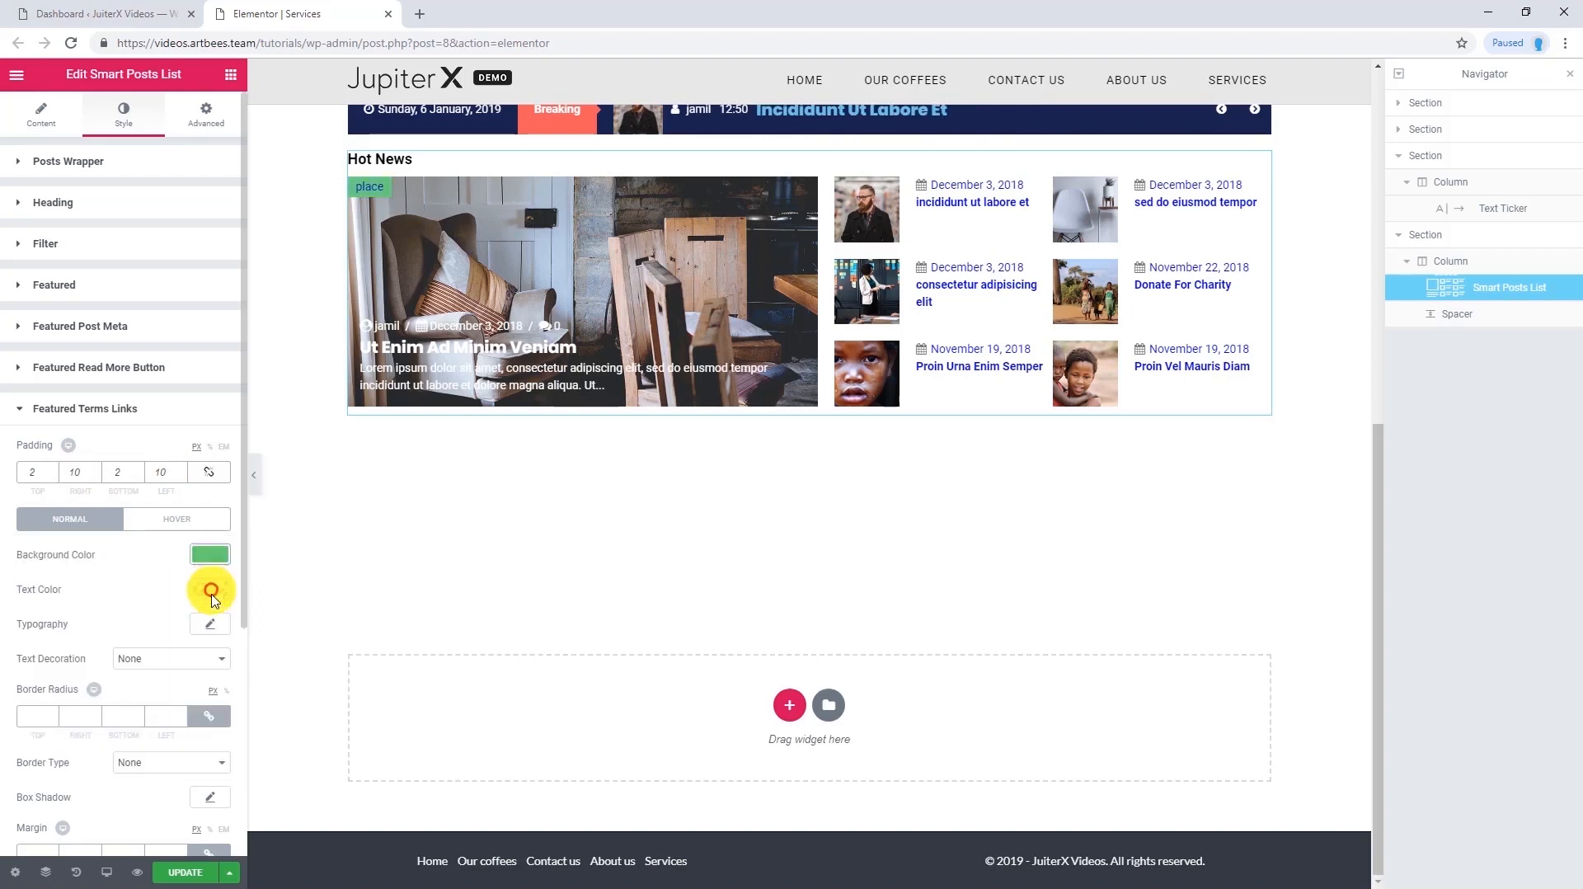
pyautogui.click(212, 594)
pyautogui.click(12, 606)
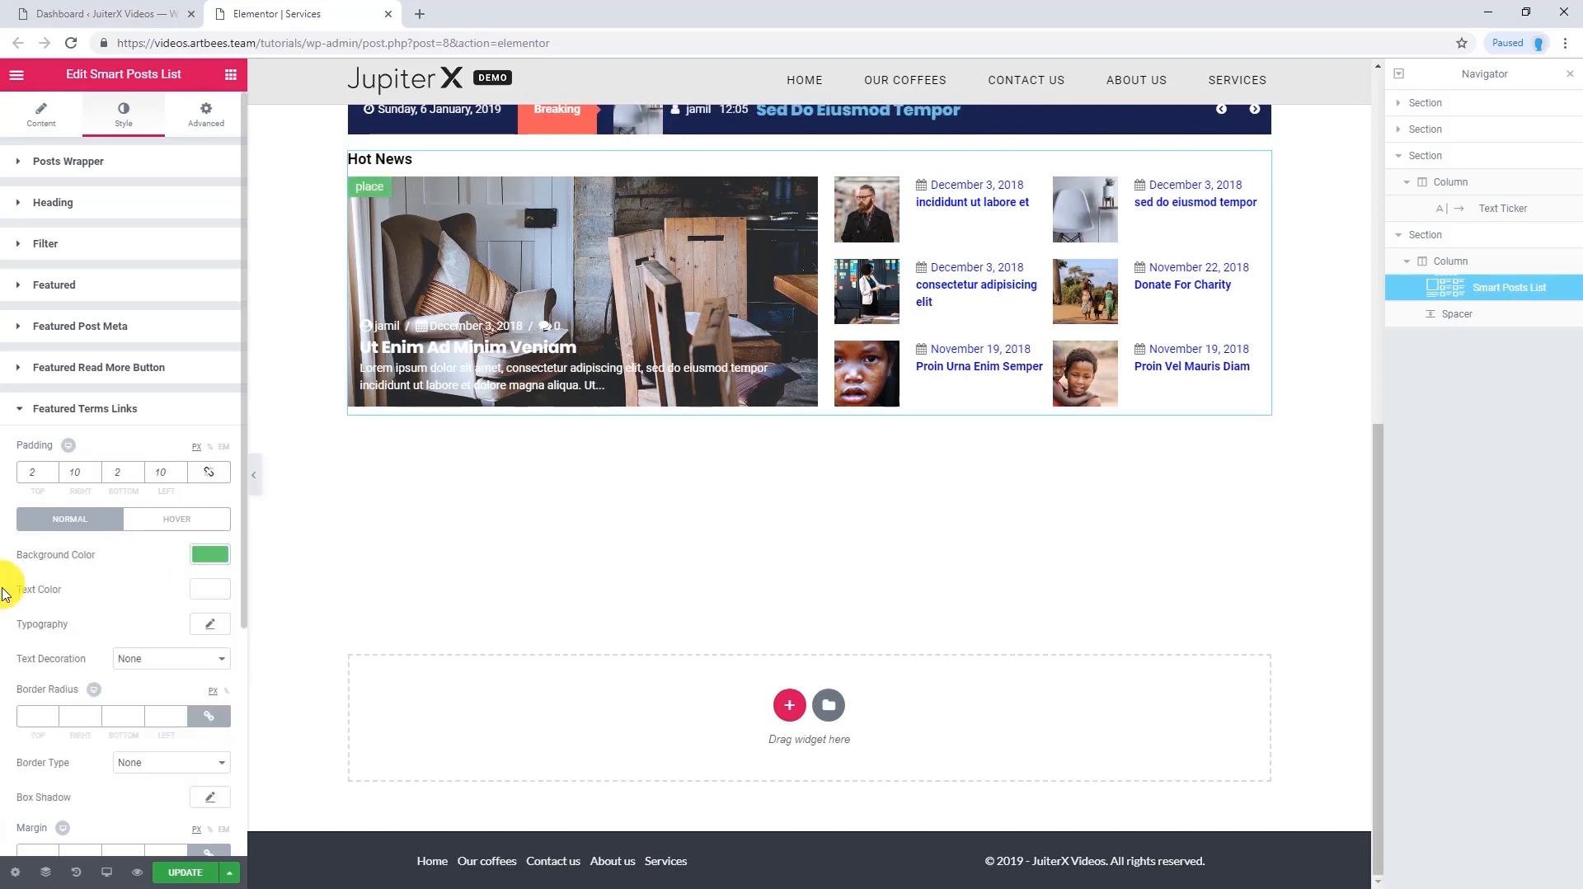
# Set the featured terms links' hover background color to dark green and return to their normal state settings
pyautogui.click(183, 521)
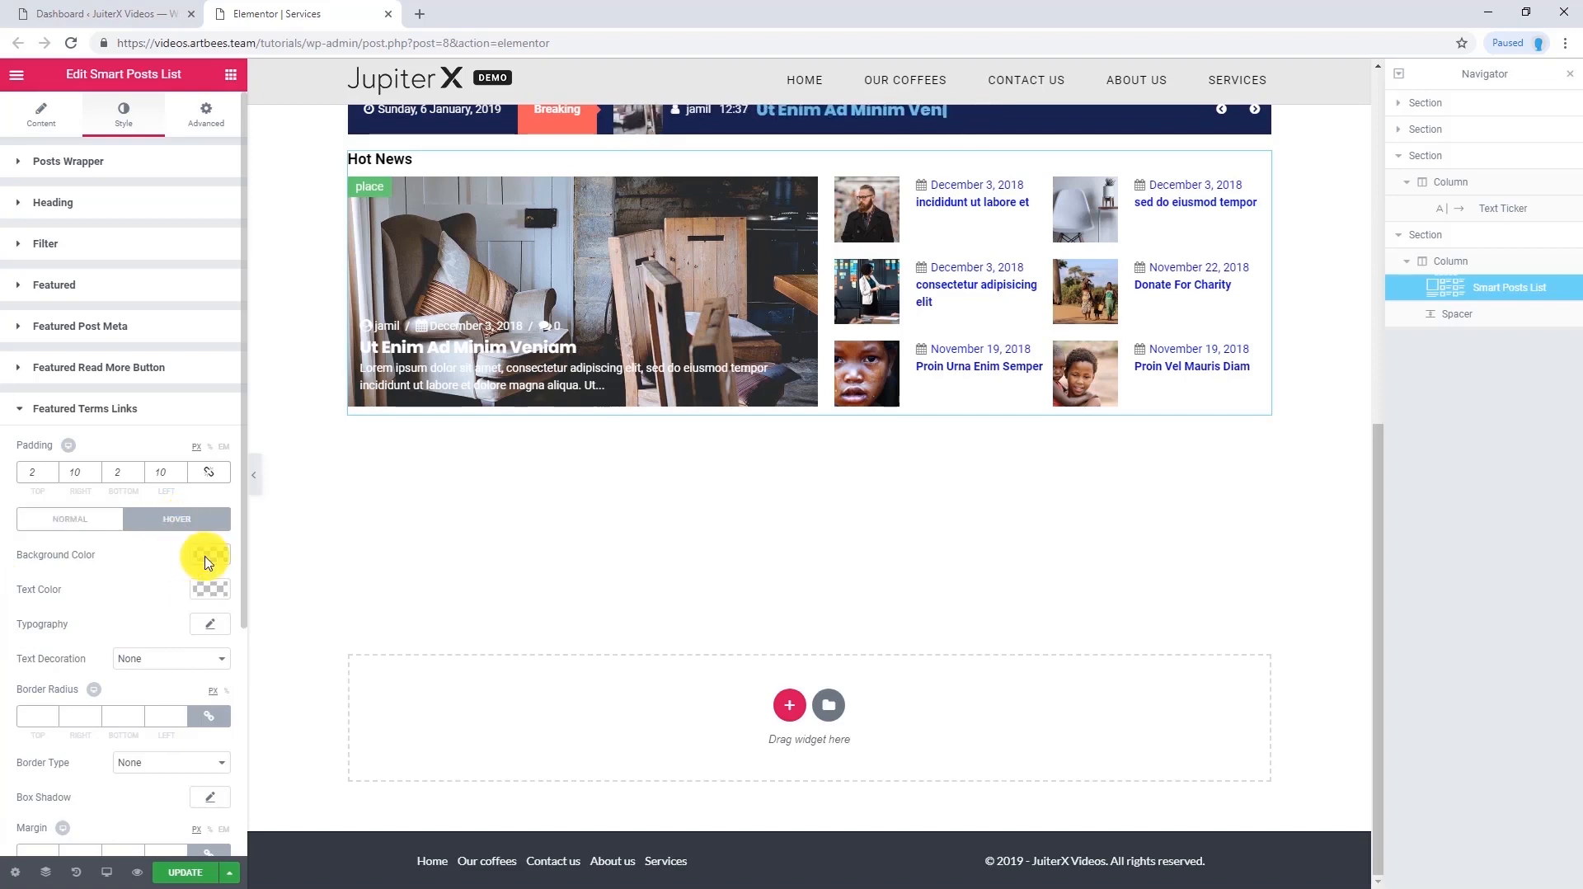
pyautogui.click(208, 556)
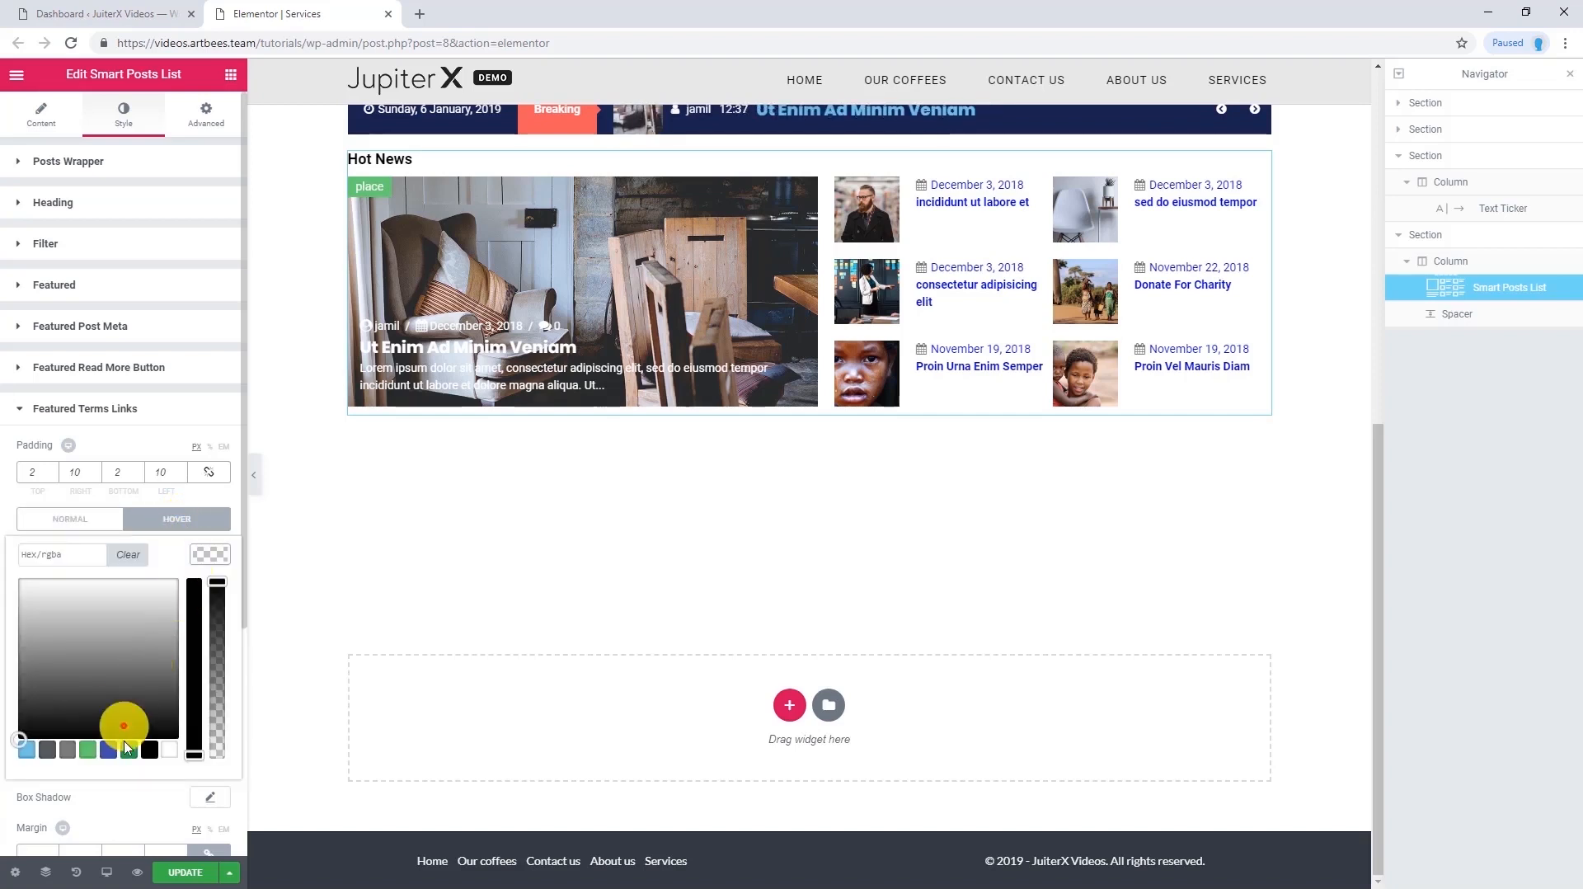
pyautogui.click(210, 553)
pyautogui.click(84, 521)
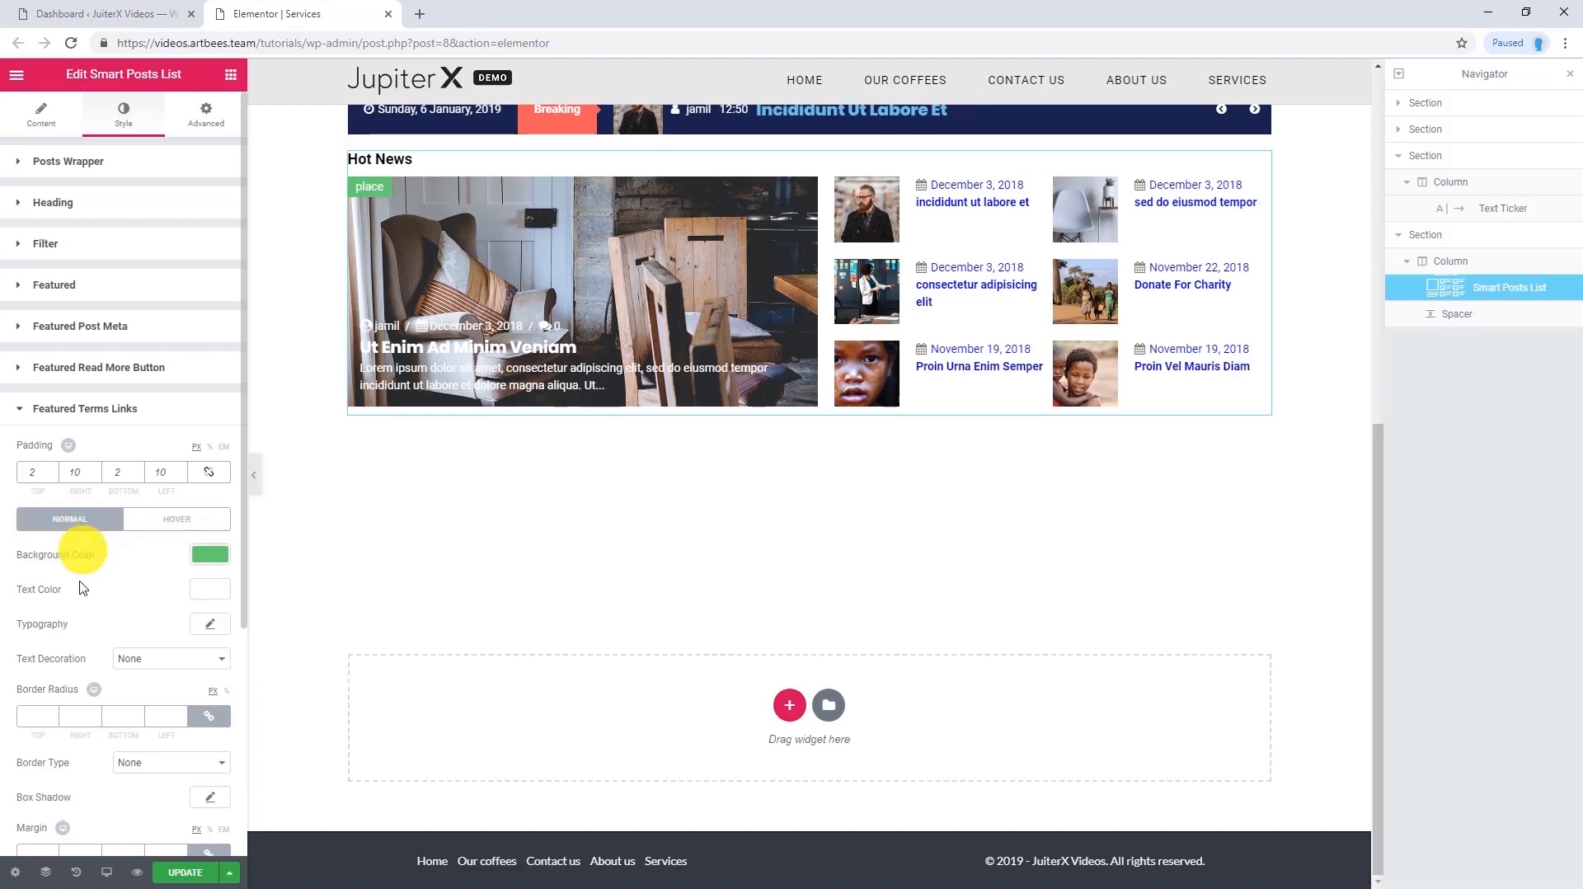
# Set the featured terms links' margin to 10 px and border radius to 5 px on all sides
pyautogui.scroll(-2, 91, 585)
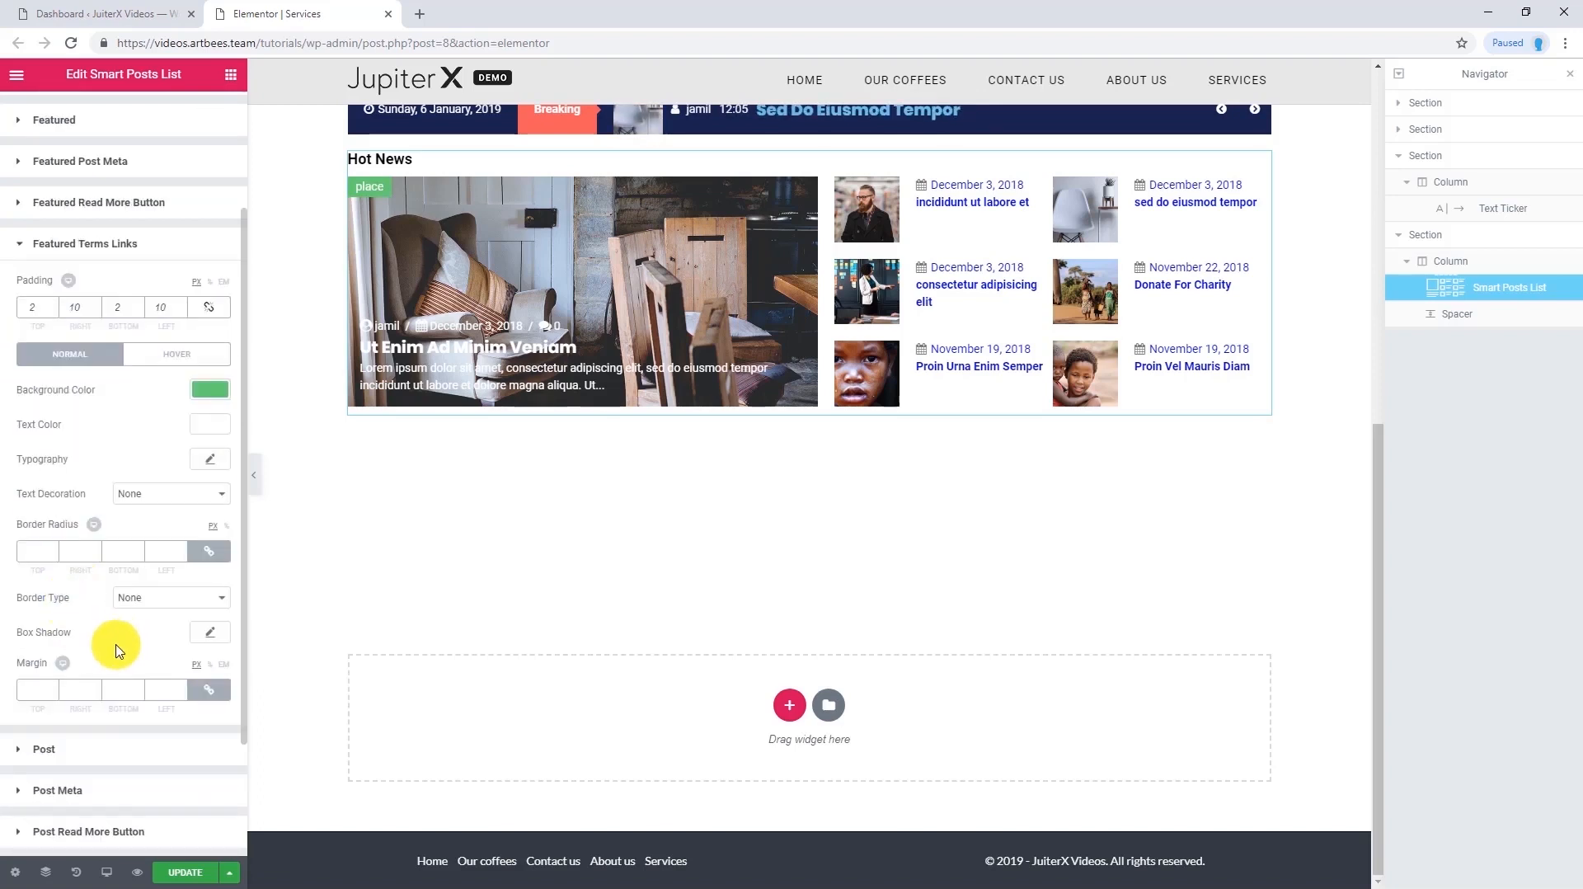
pyautogui.click(162, 696)
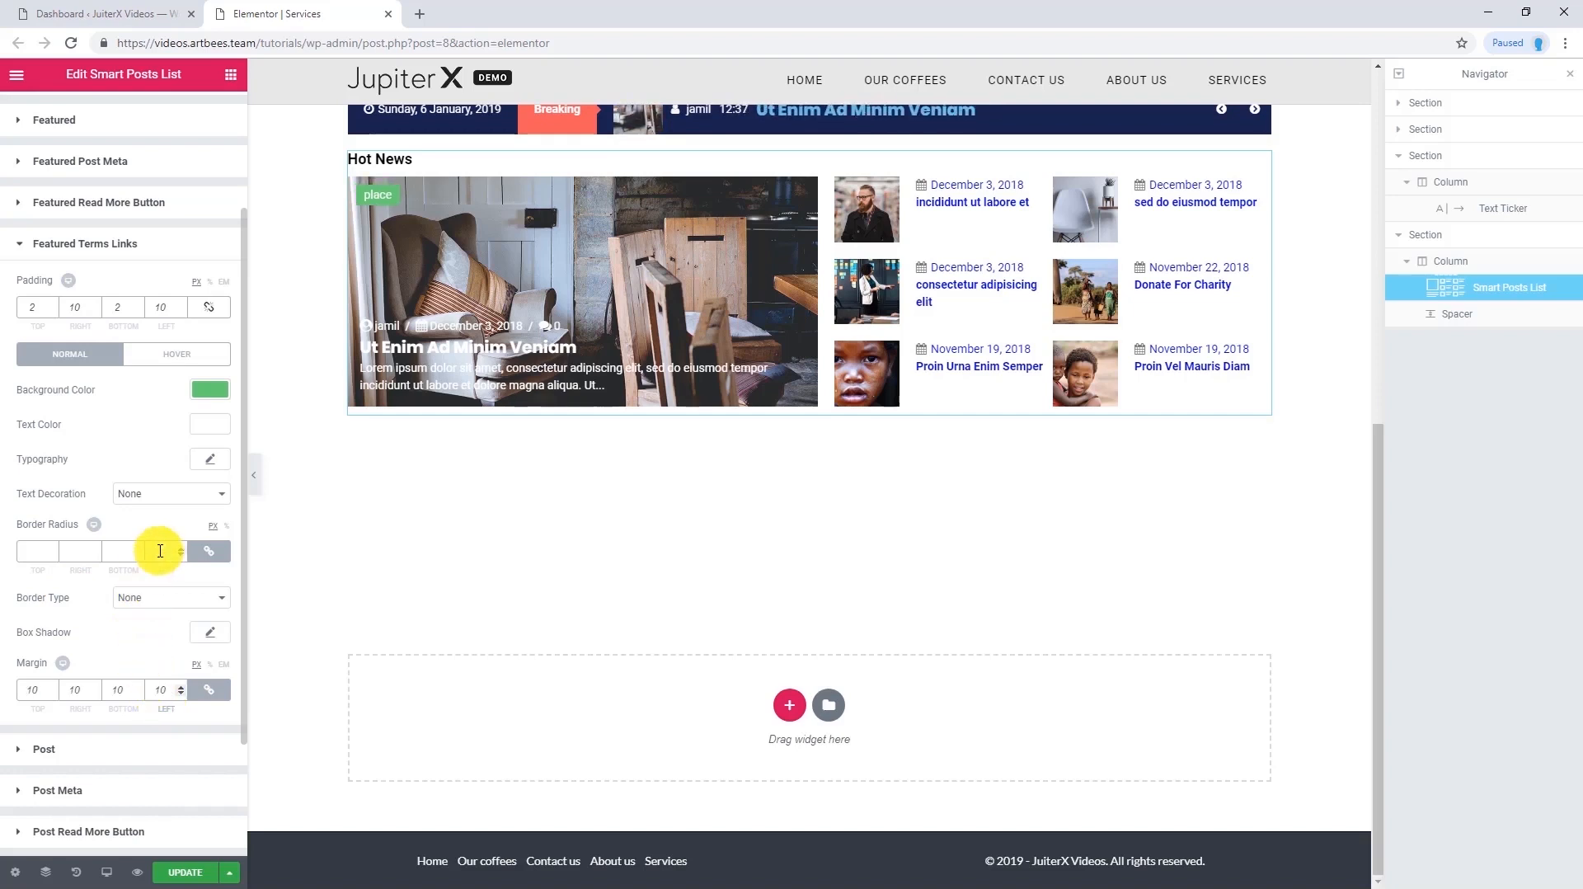
pyautogui.click(159, 549)
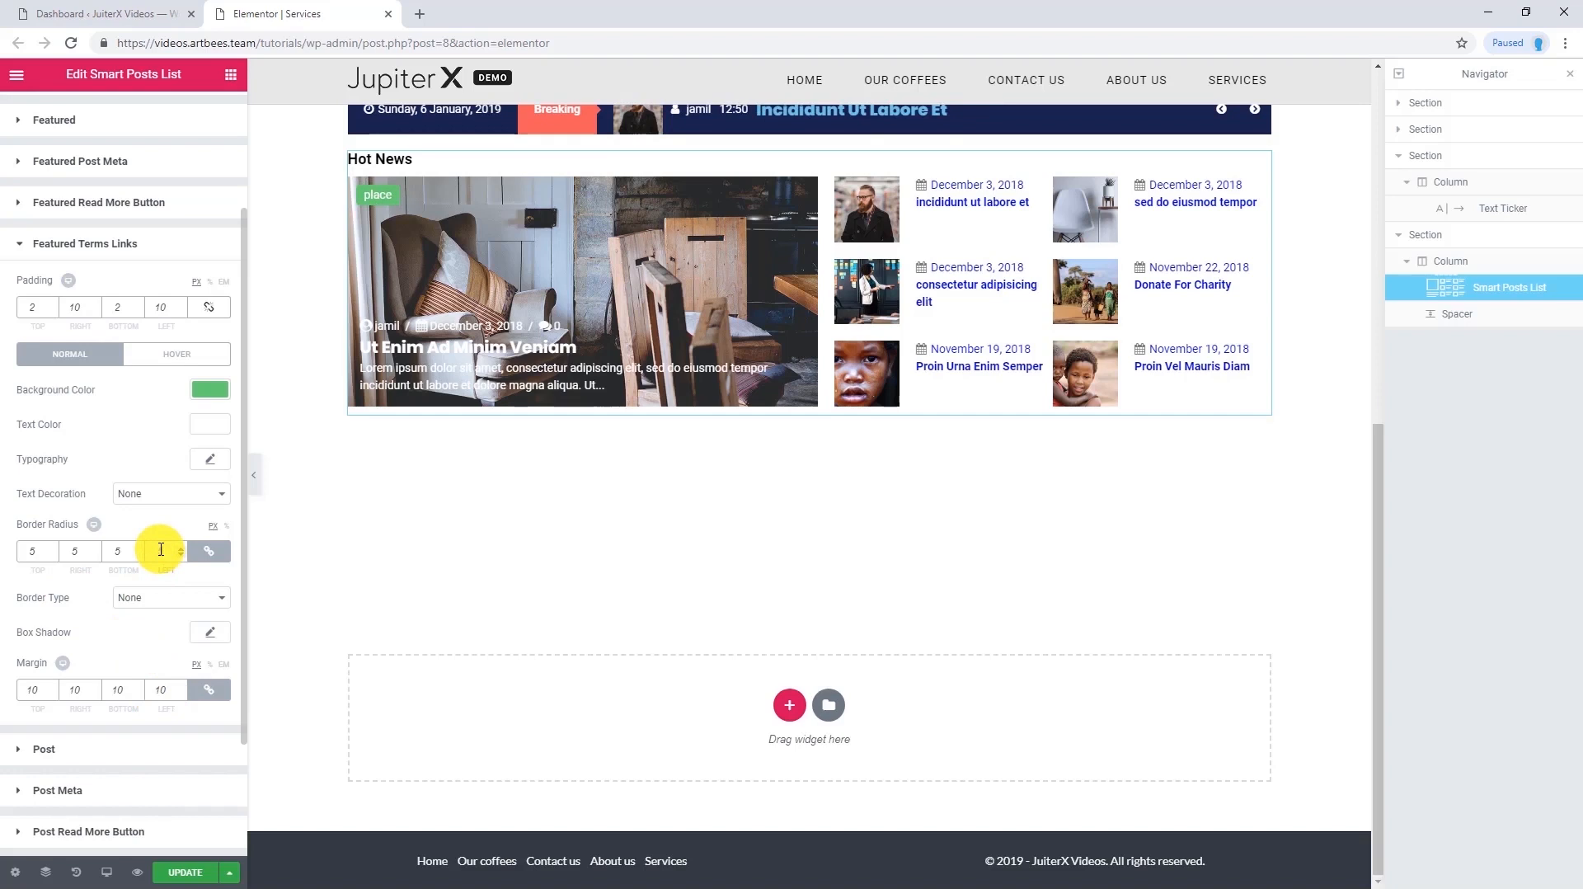
pyautogui.write('5')
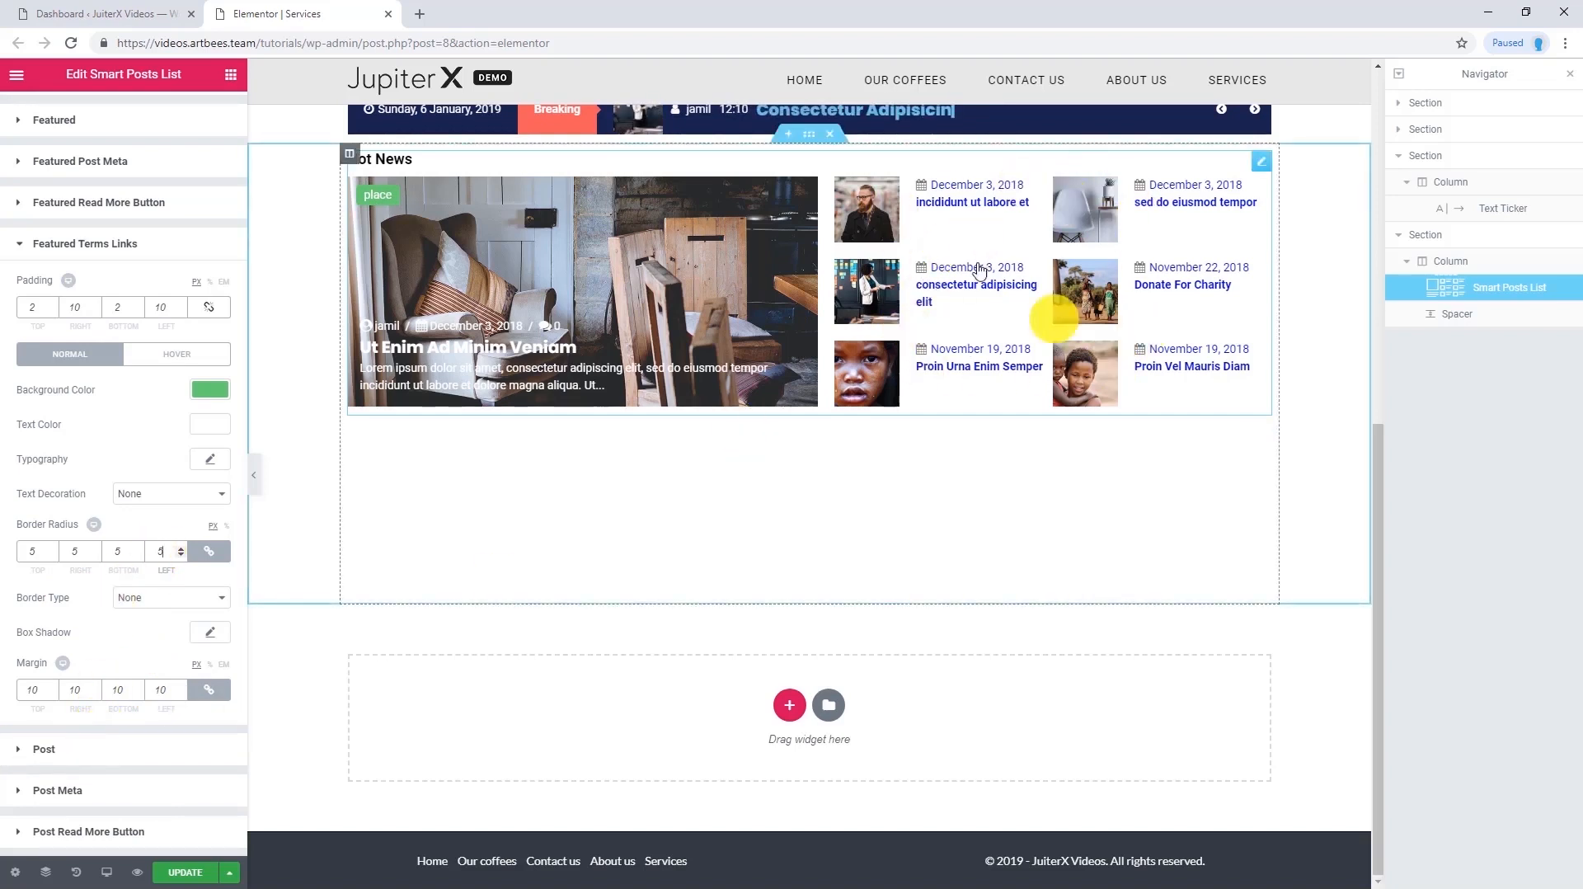
# Set the regular posts' title color to black and their hover text decoration to Underline
pyautogui.click(119, 754)
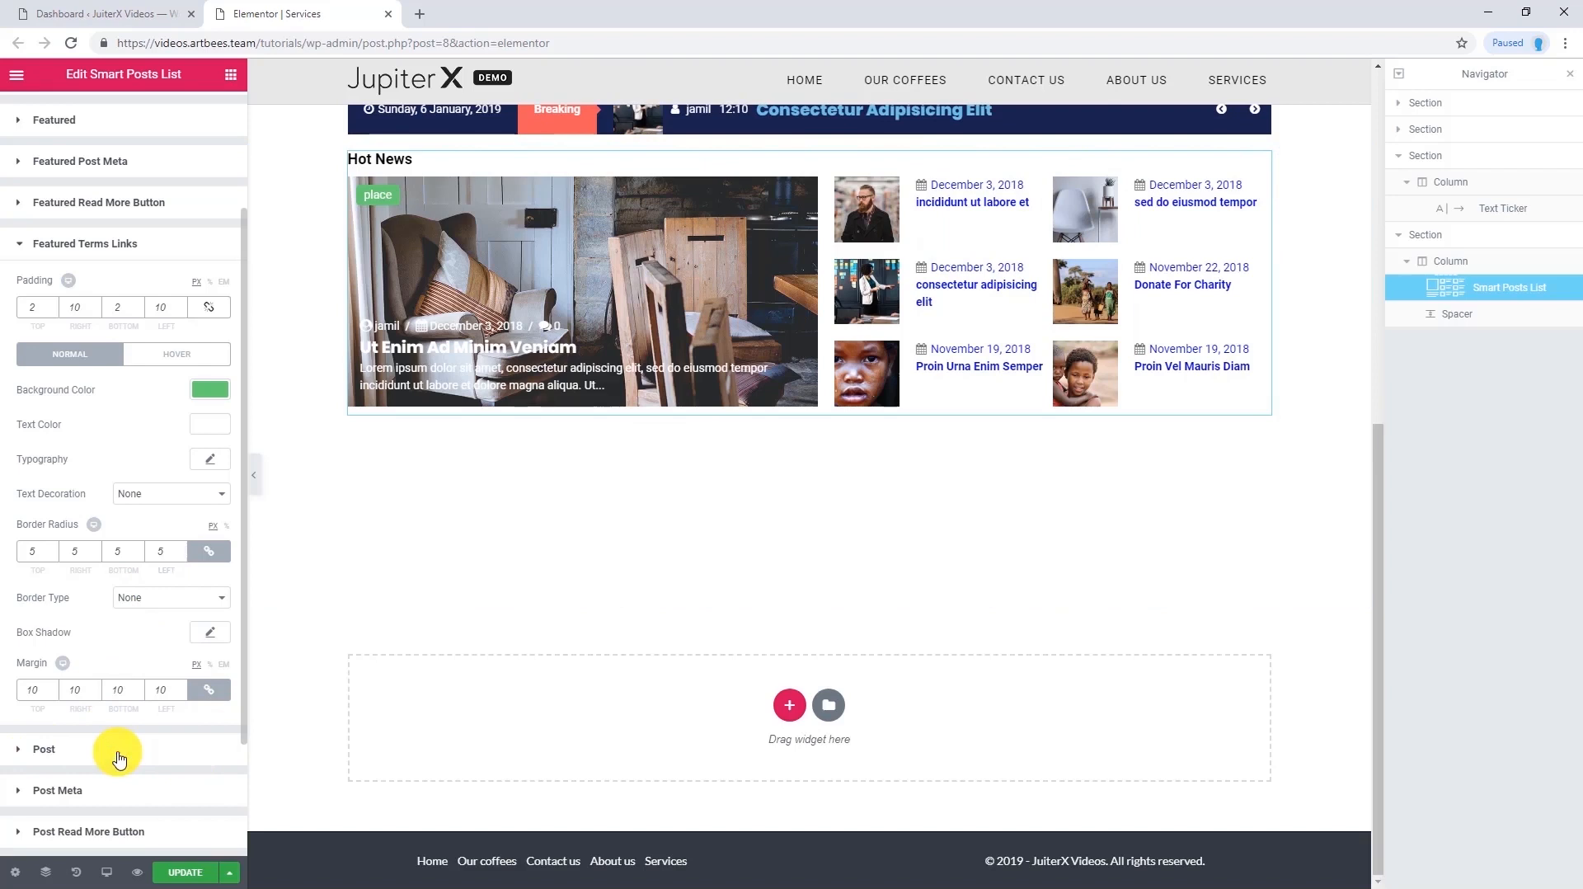
pyautogui.scroll(-5, 25, 513)
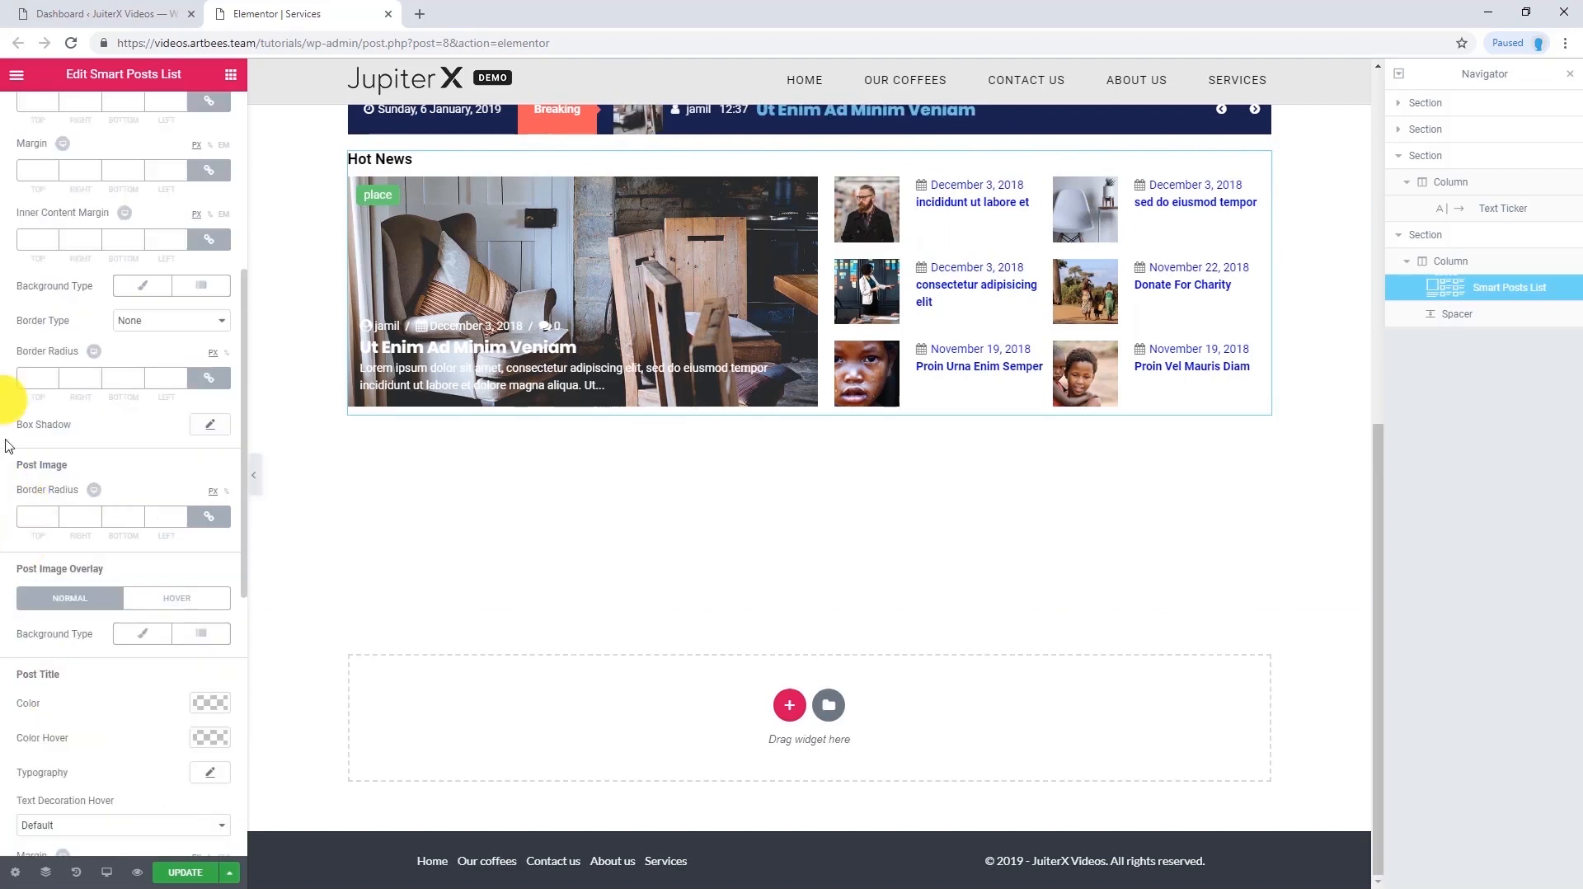
pyautogui.scroll(-3, 13, 470)
pyautogui.click(210, 455)
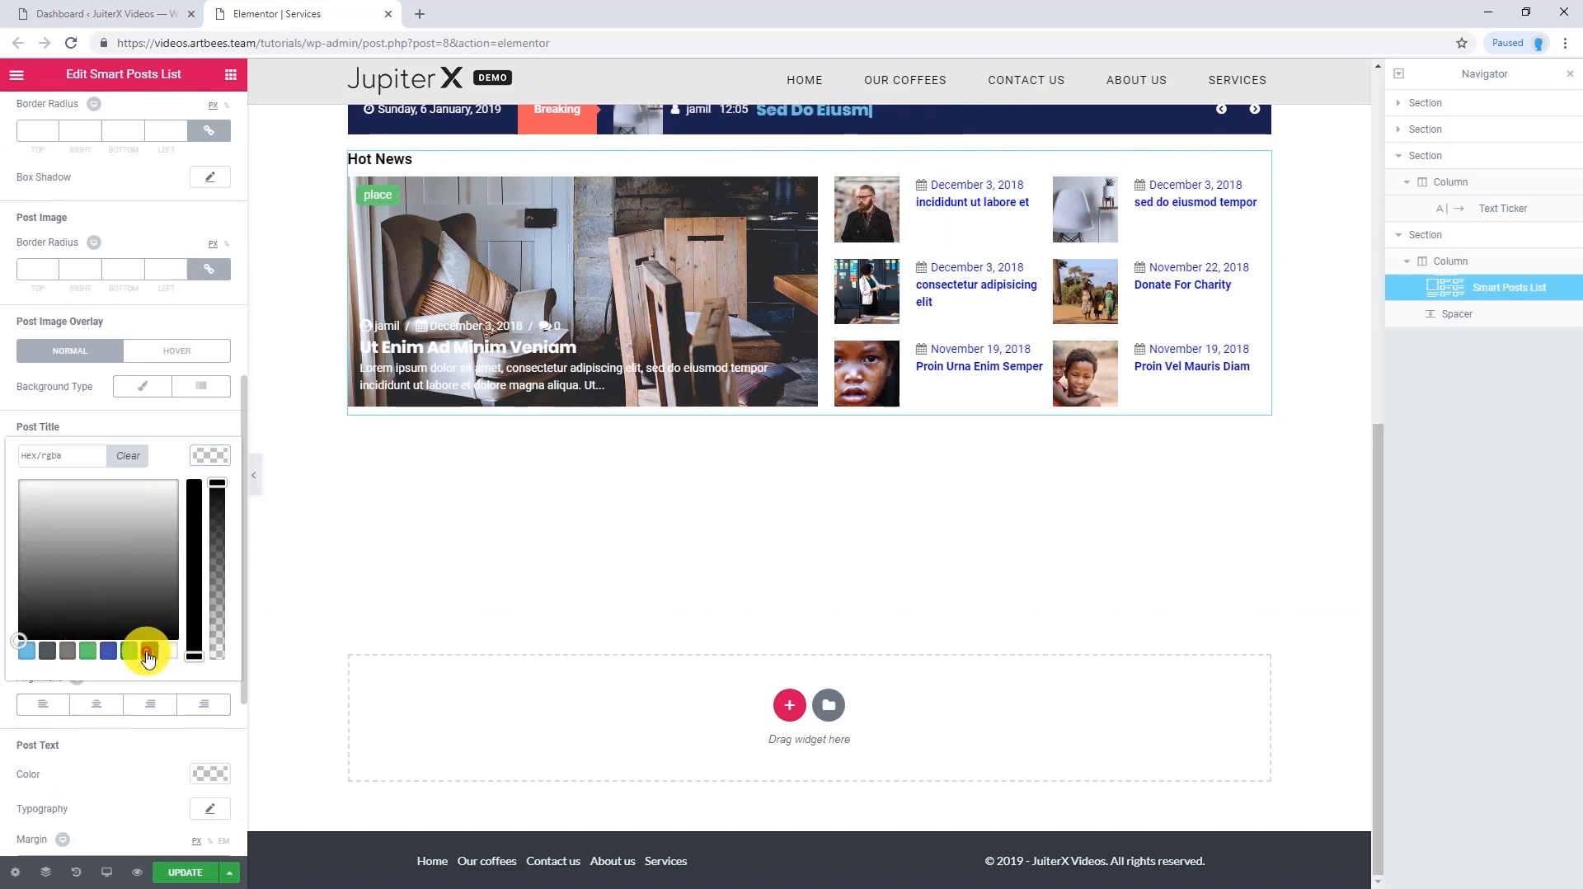
pyautogui.click(213, 456)
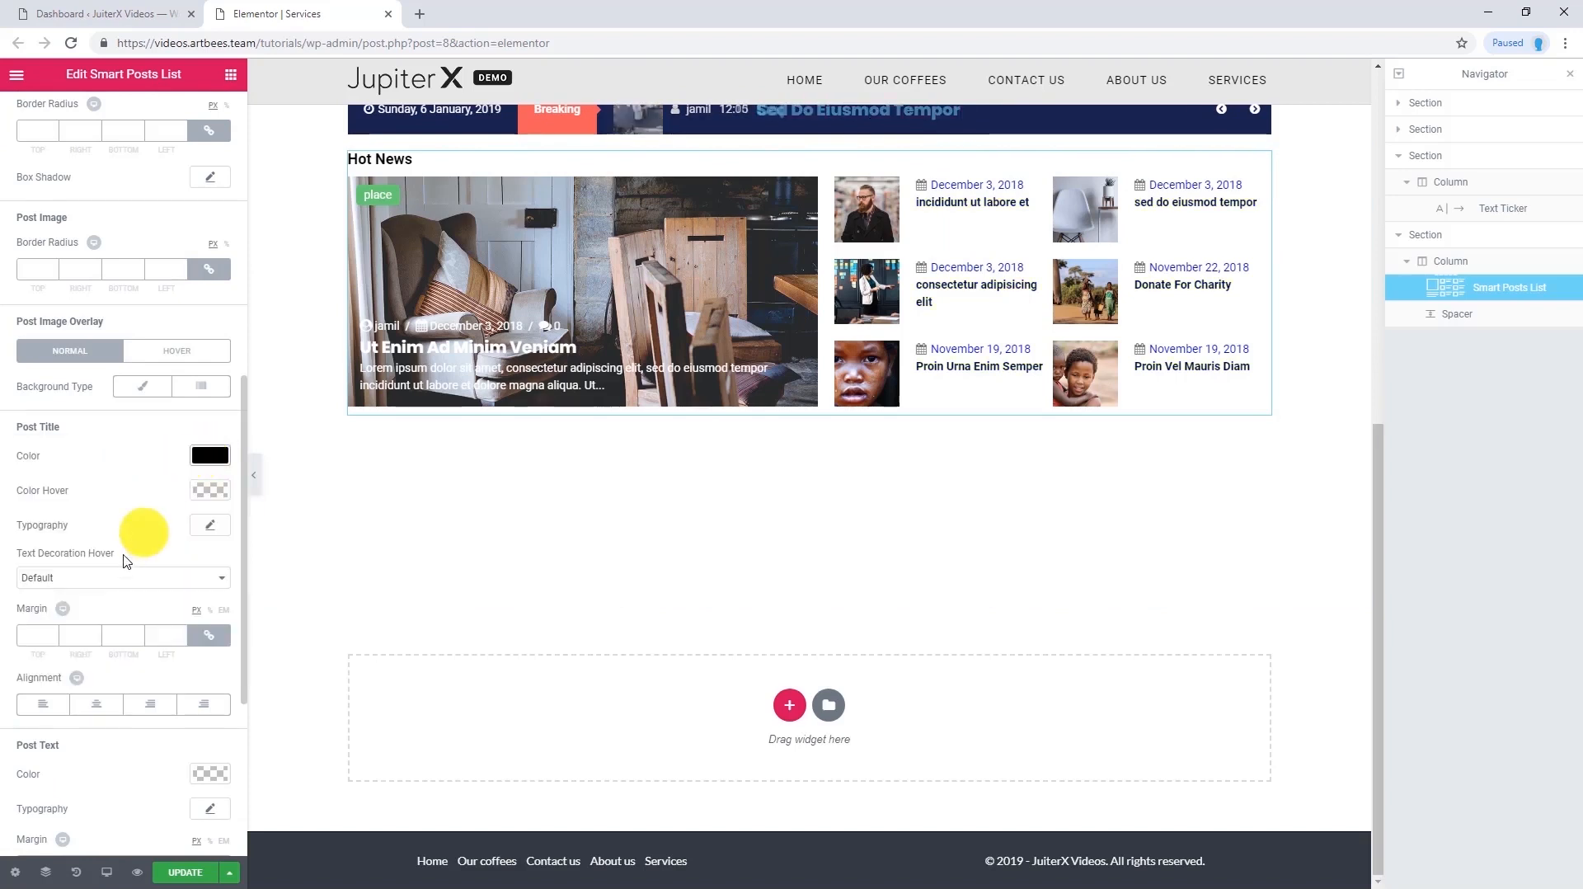
pyautogui.click(102, 578)
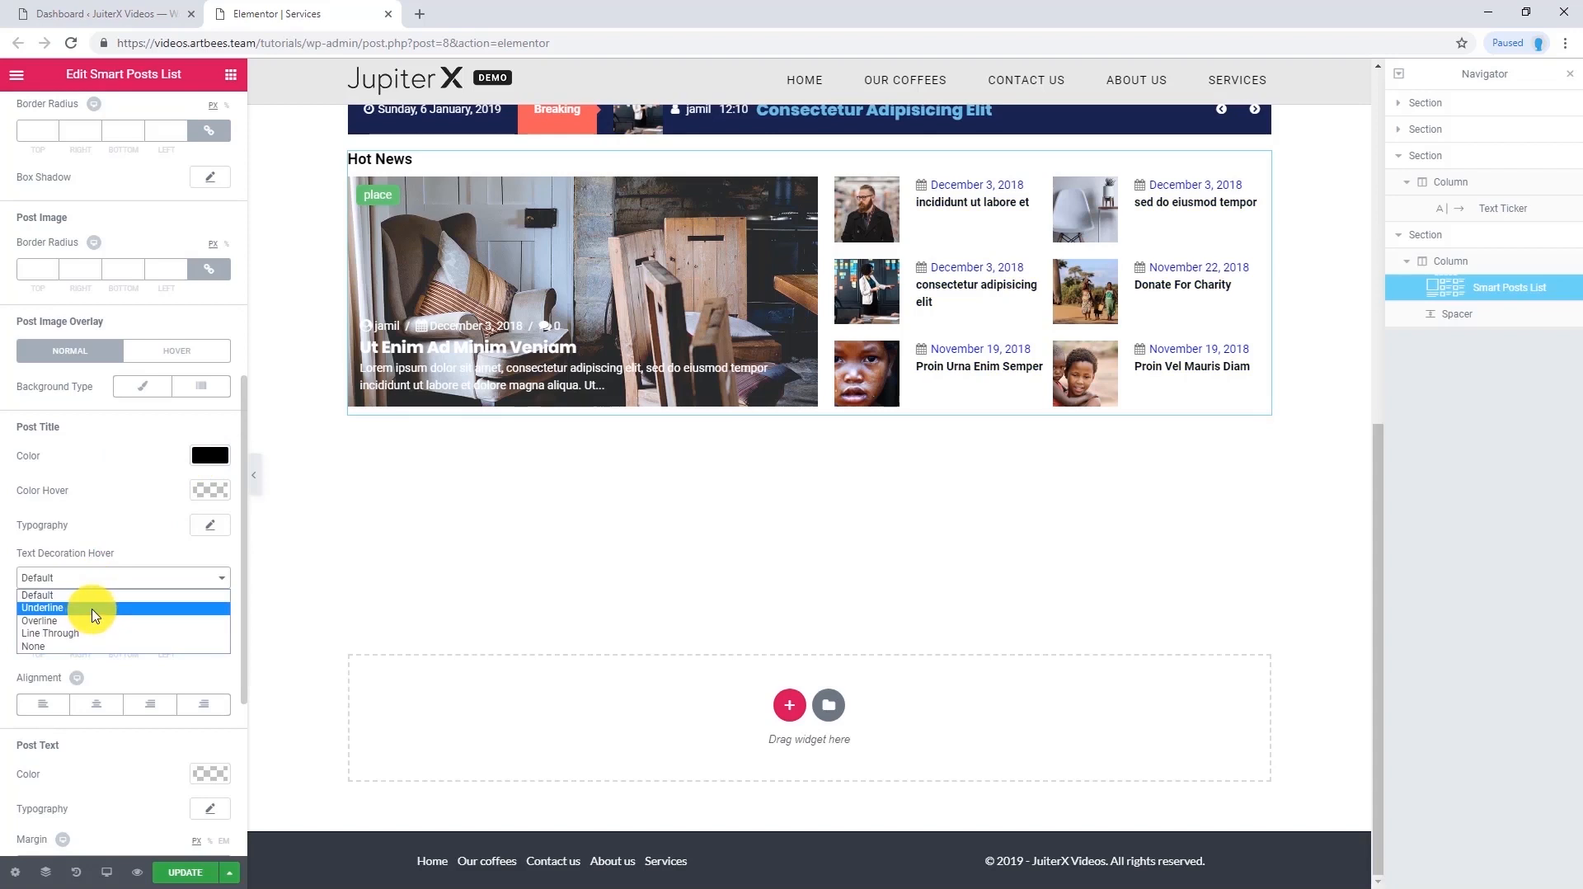
pyautogui.click(92, 608)
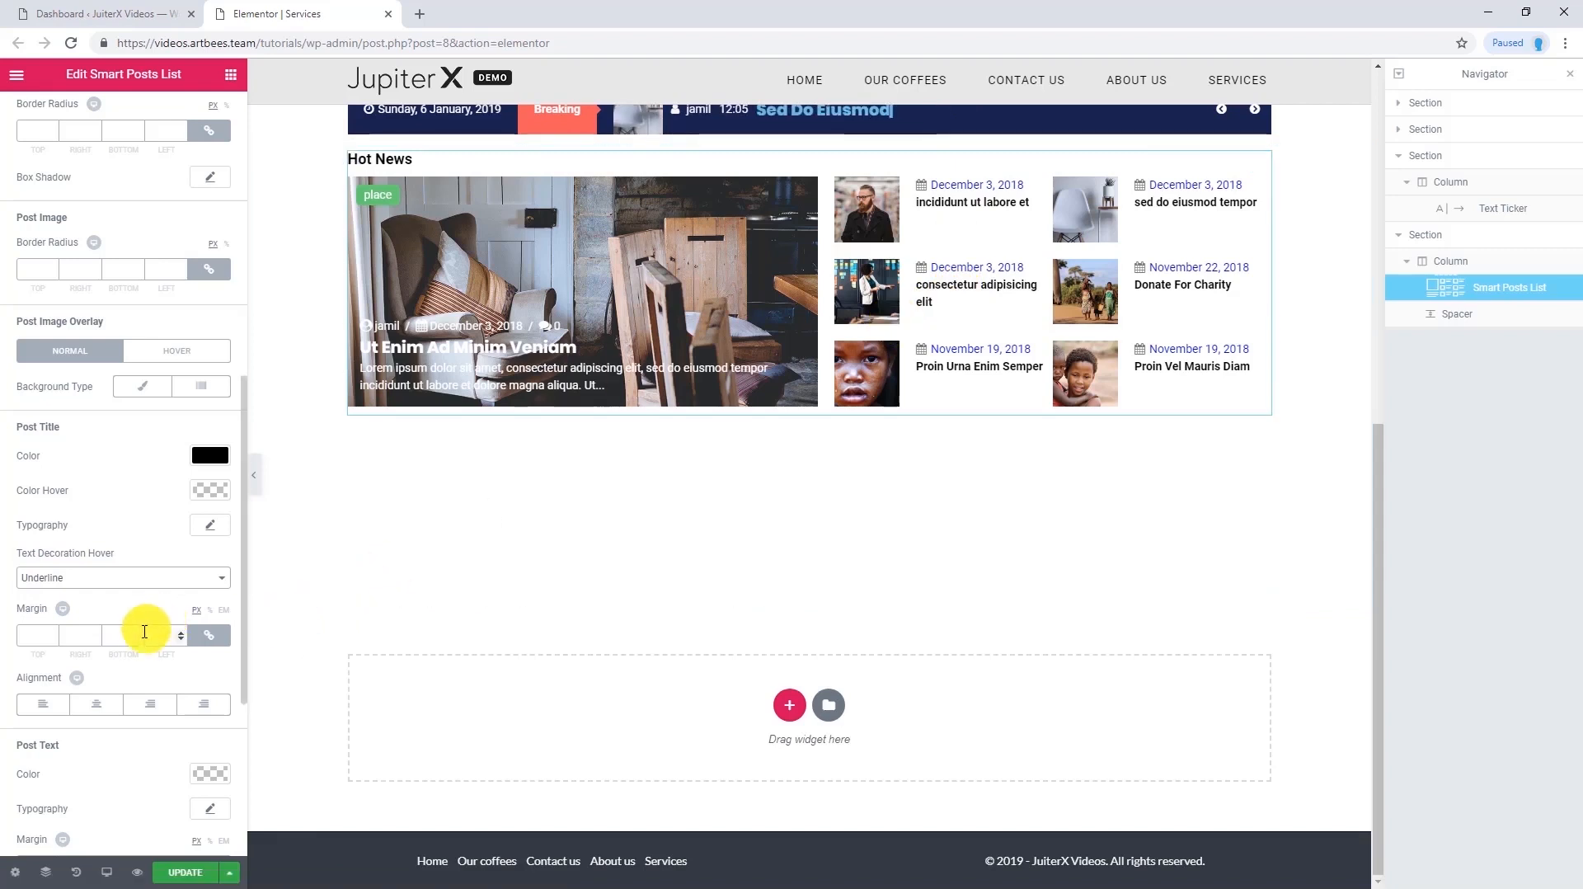
# Set the regular posts' excerpt text color to dark gray
pyautogui.scroll(-2, 74, 659)
pyautogui.click(211, 609)
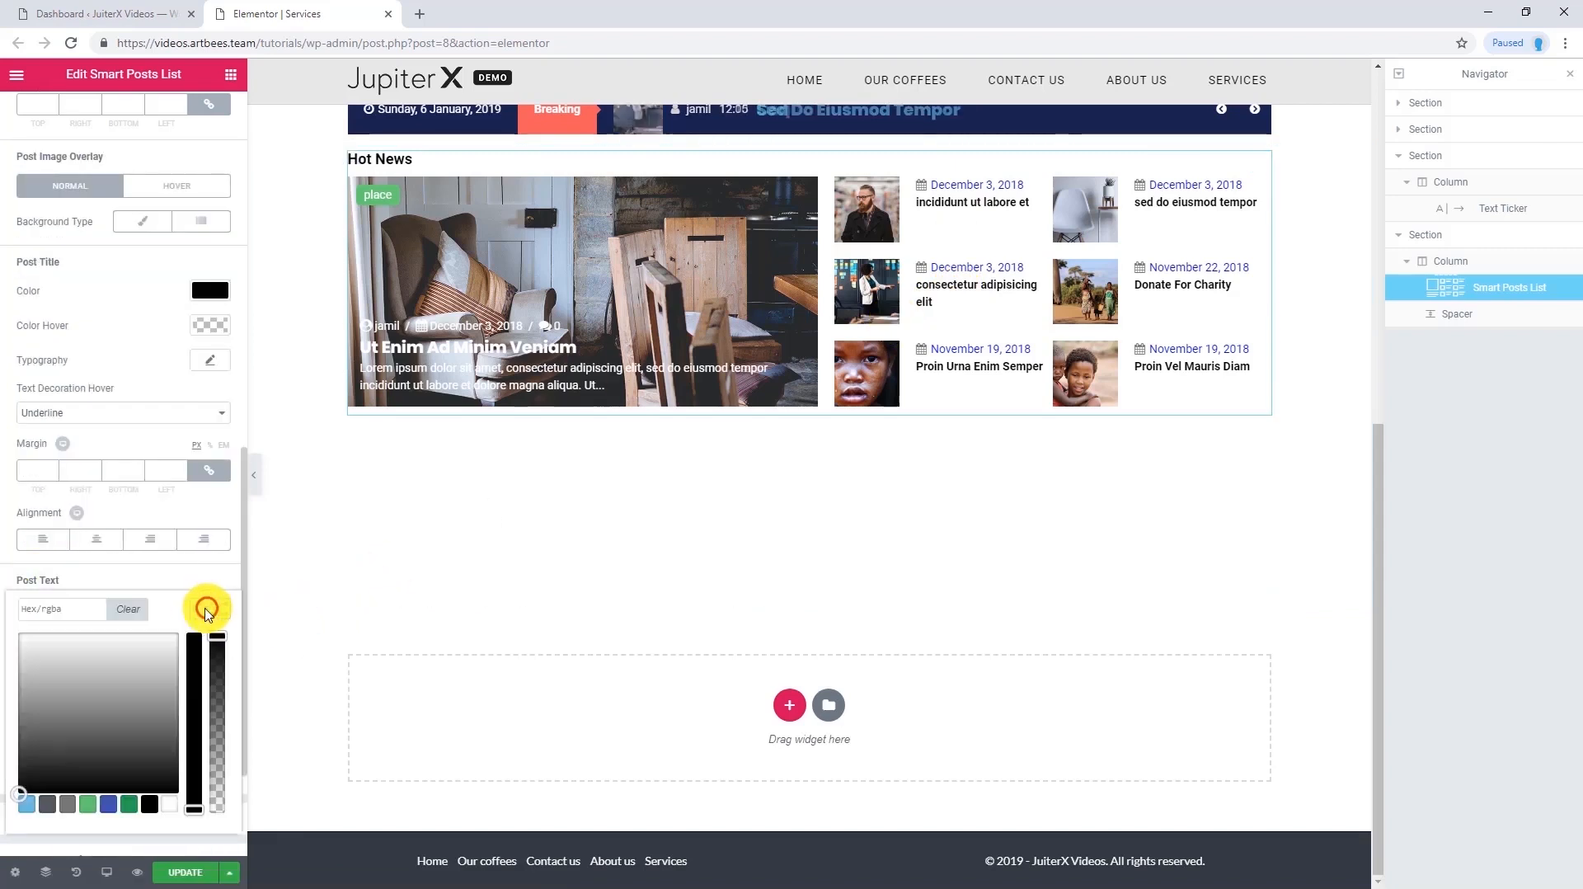
pyautogui.click(71, 804)
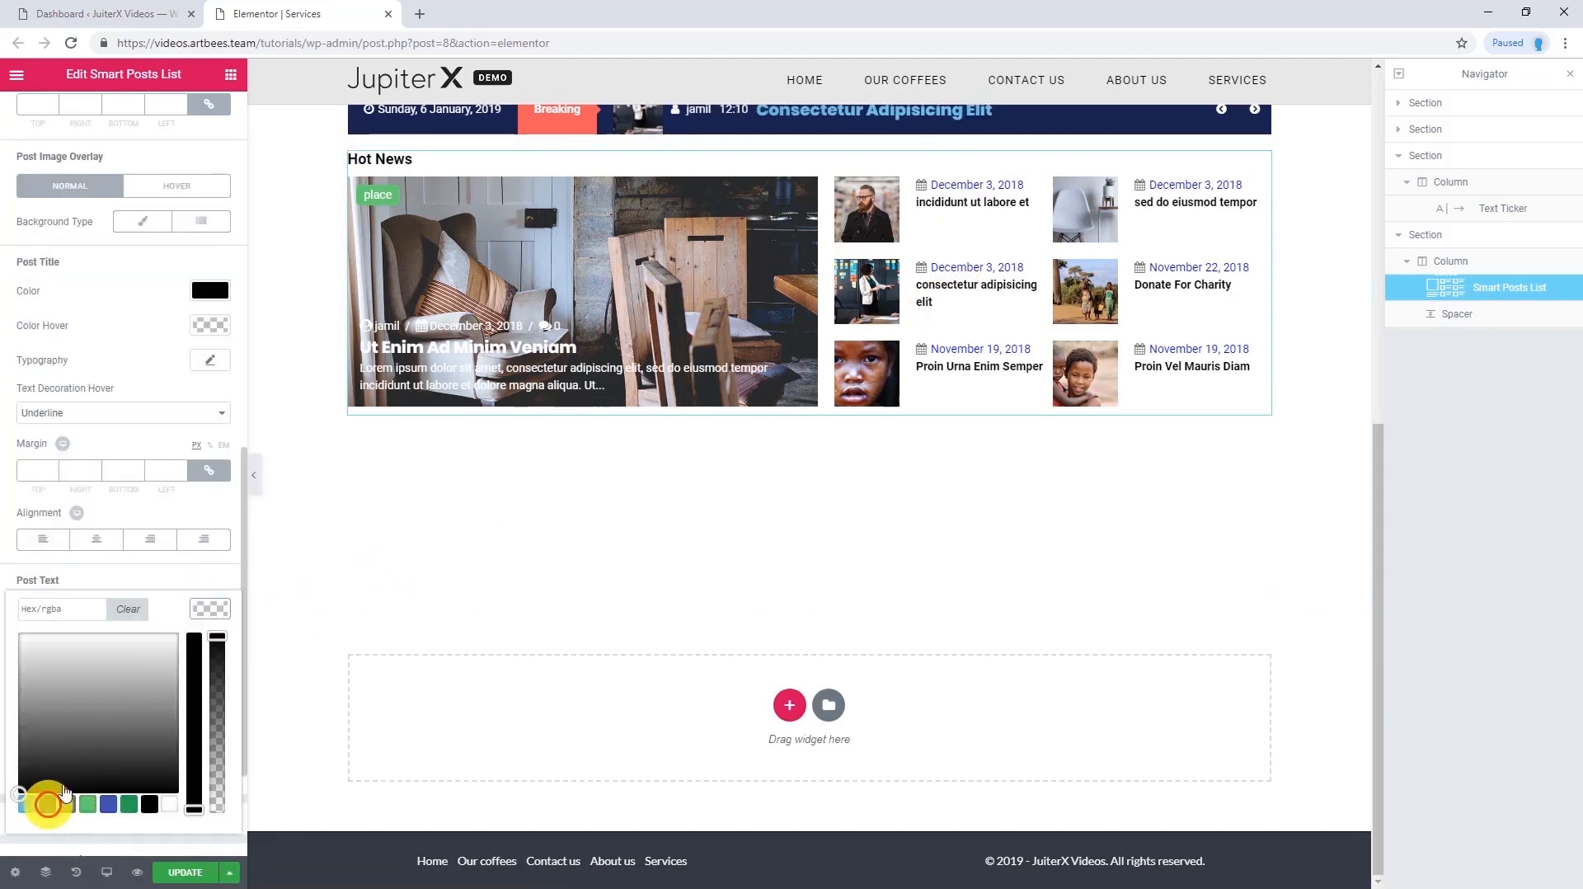
pyautogui.click(207, 609)
# Set the regular posts' meta icon size to 13
pyautogui.scroll(-1, 165, 626)
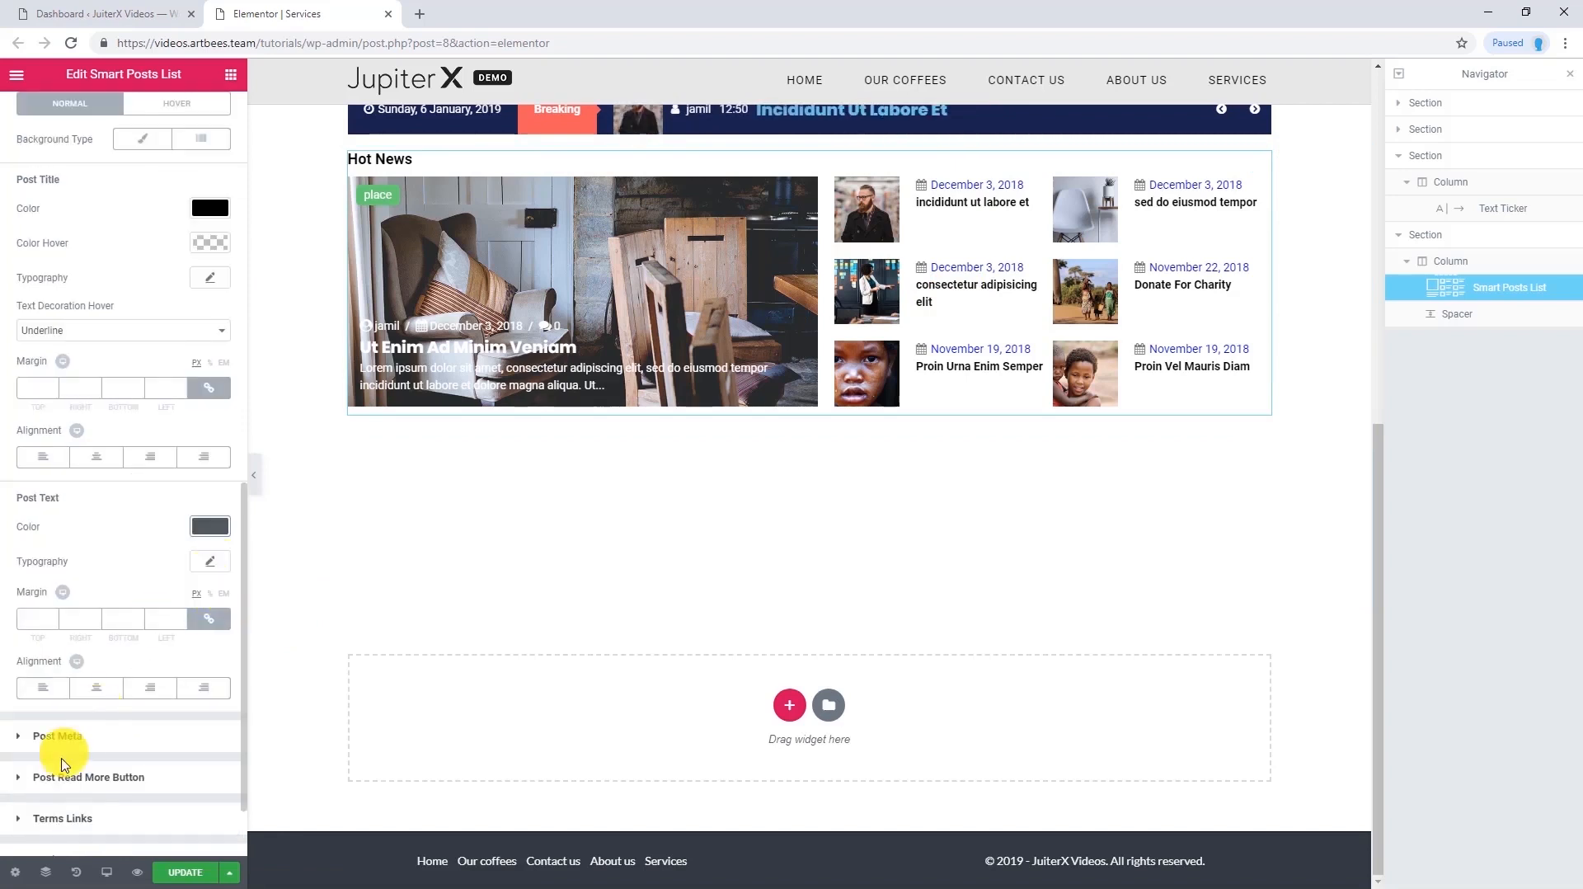
pyautogui.click(68, 742)
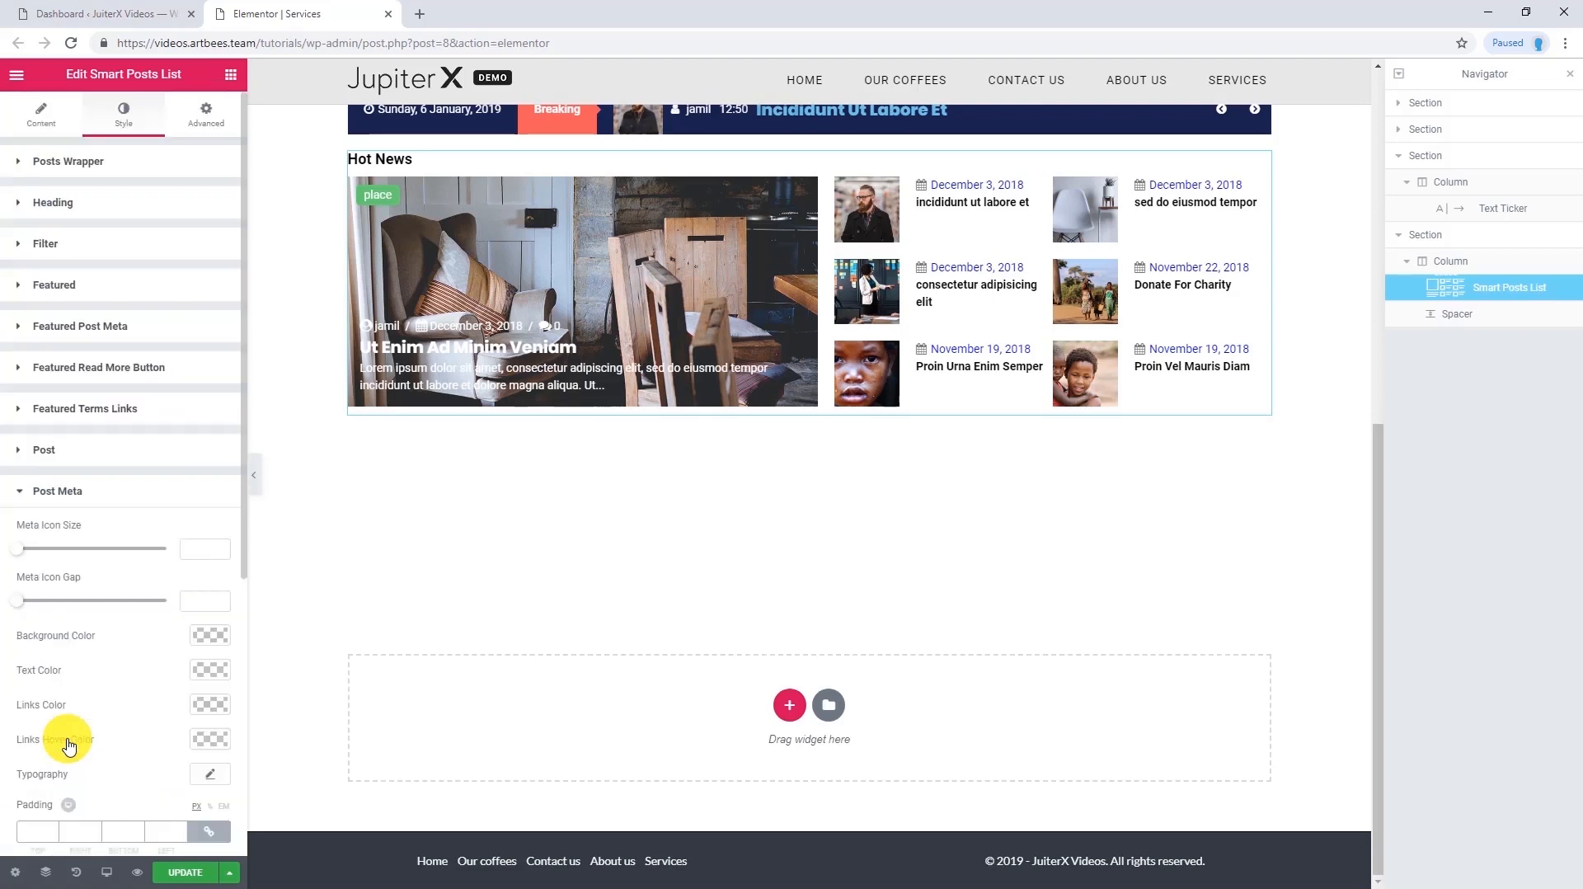
pyautogui.scroll(-2, 78, 644)
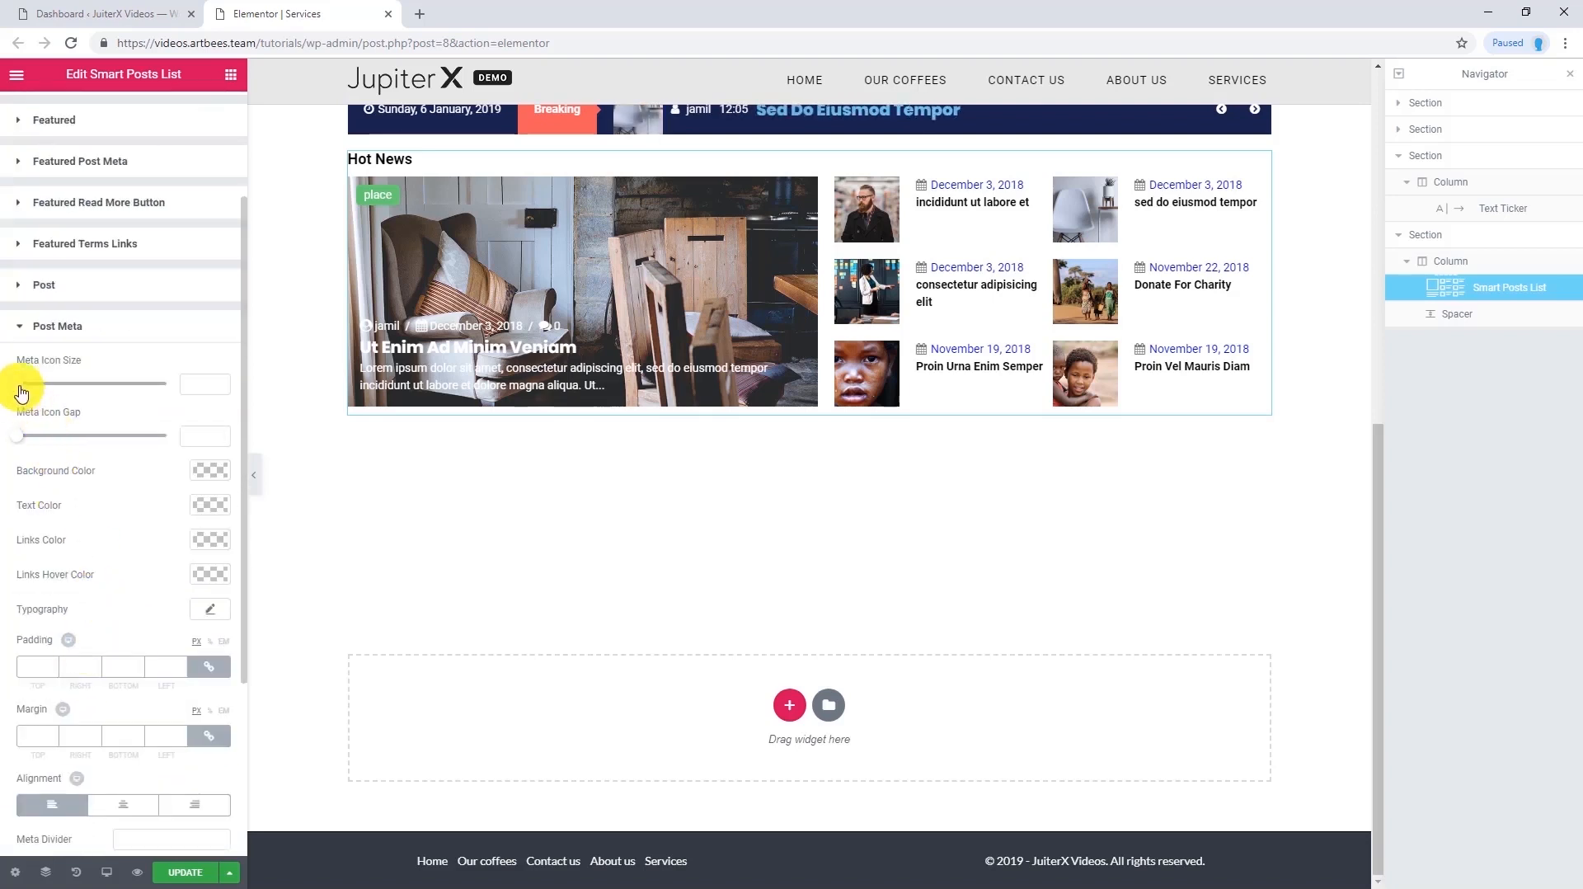
pyautogui.moveTo(45, 388); pyautogui.dragTo(17, 399)
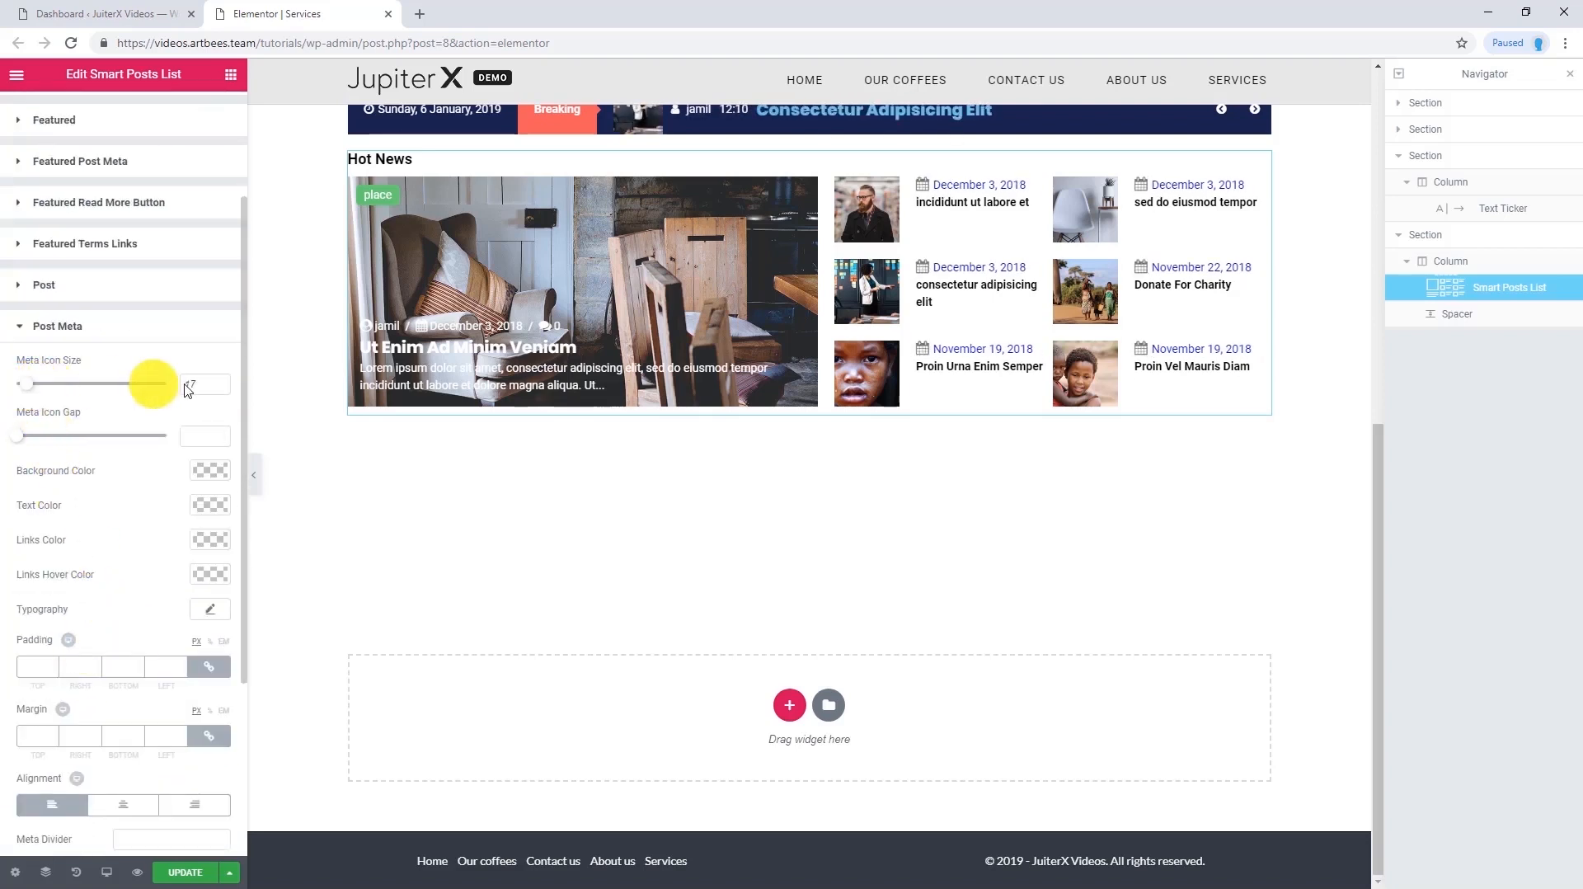
pyautogui.moveTo(206, 384); pyautogui.dragTo(153, 379)
pyautogui.write('13')
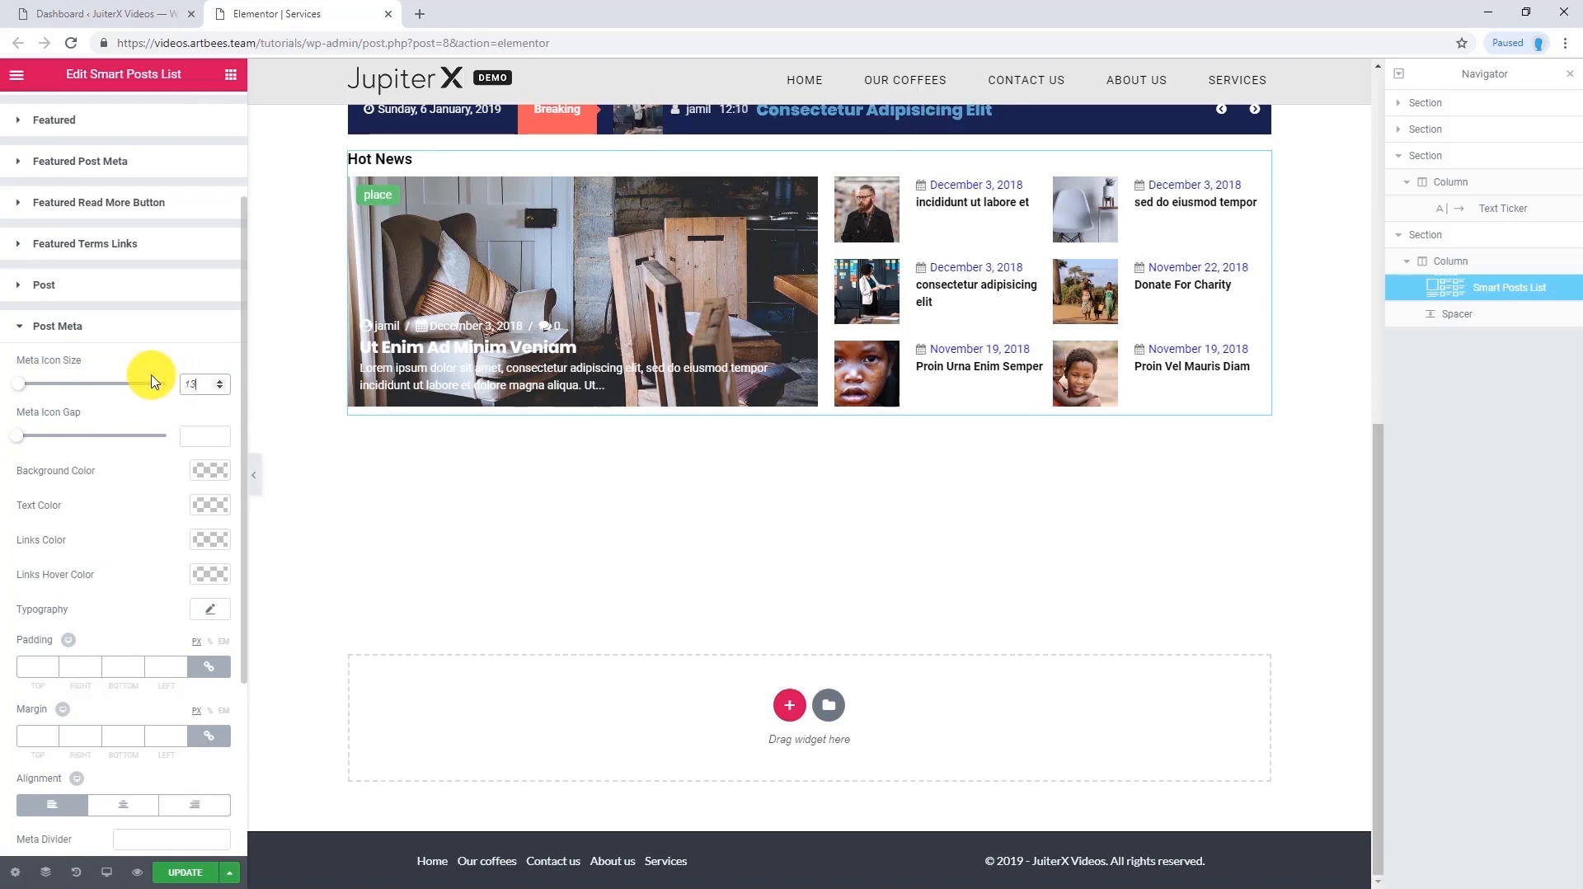
# Set the regular posts' meta text color to dark gray (#54595f) and their meta links color to medium gray
pyautogui.click(203, 510)
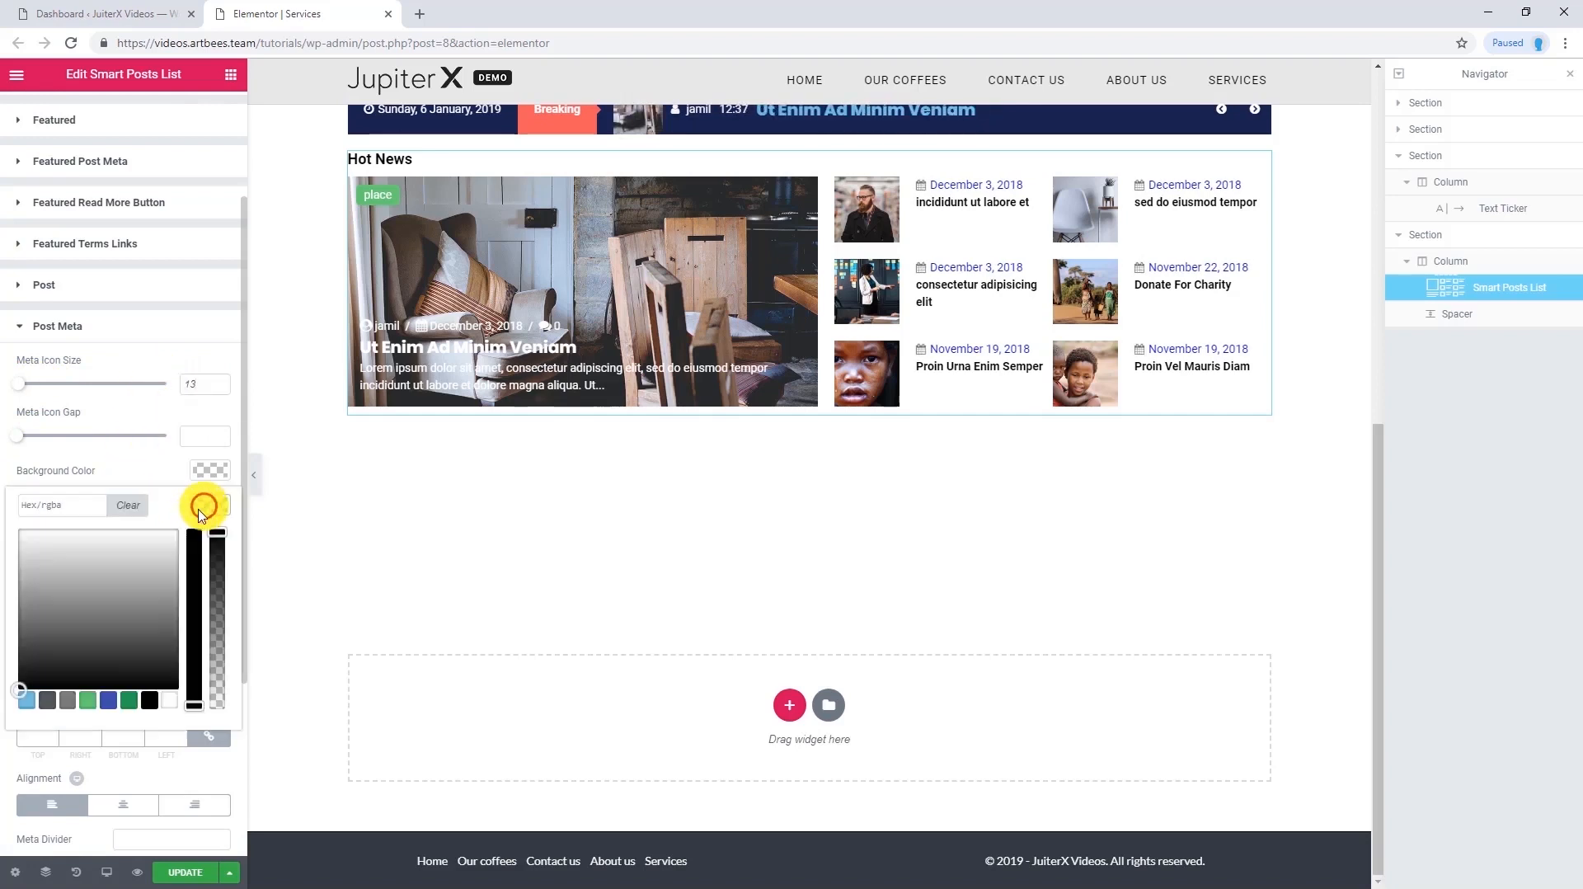
pyautogui.click(181, 529)
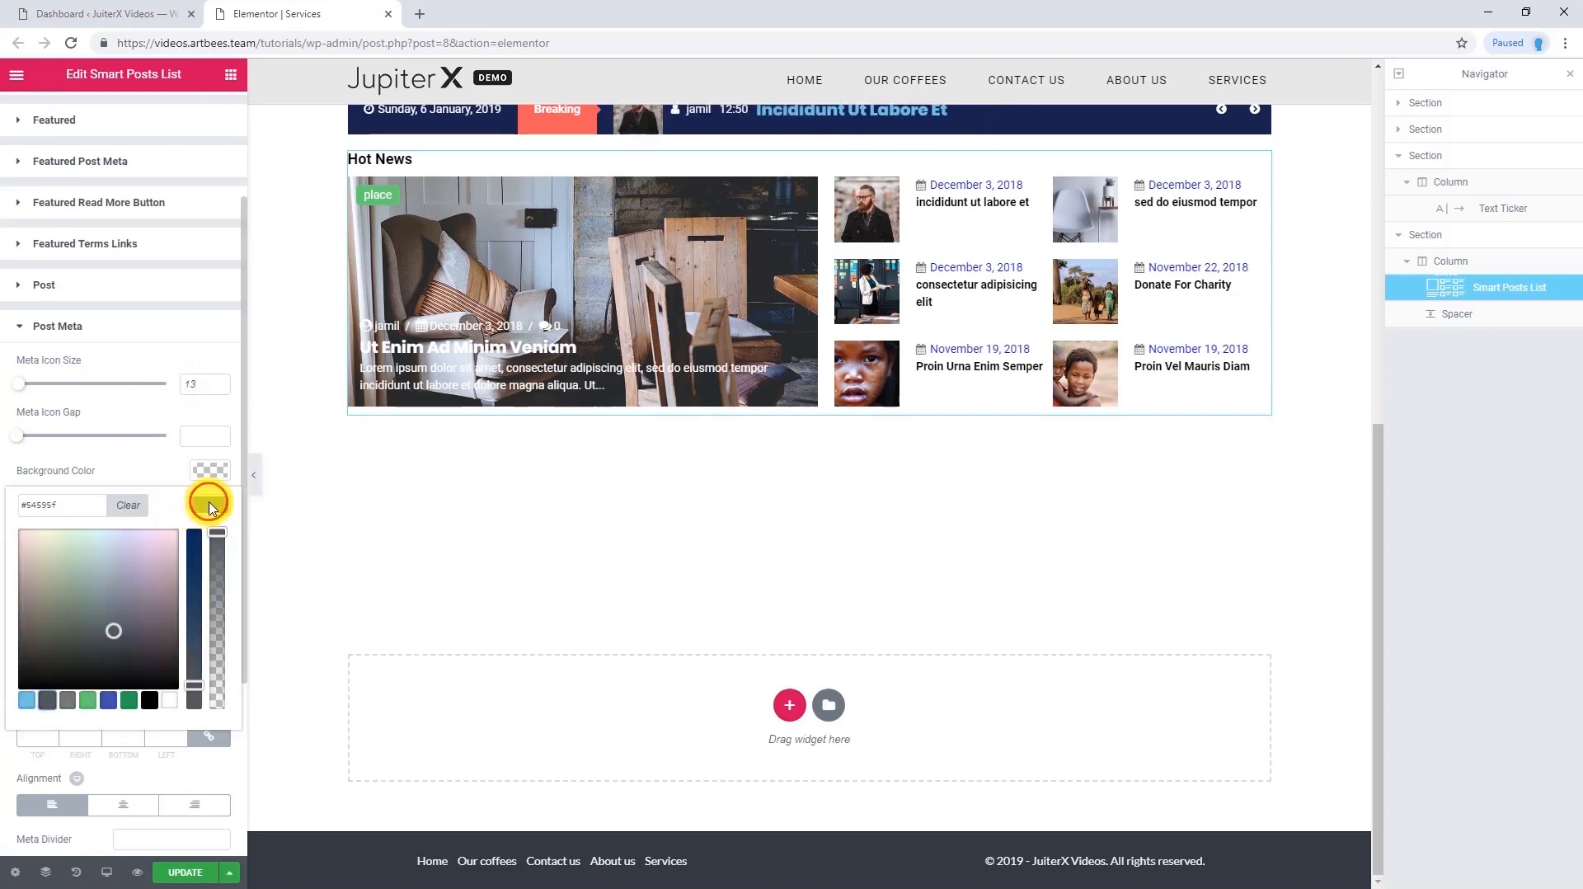
pyautogui.click(208, 500)
pyautogui.click(207, 541)
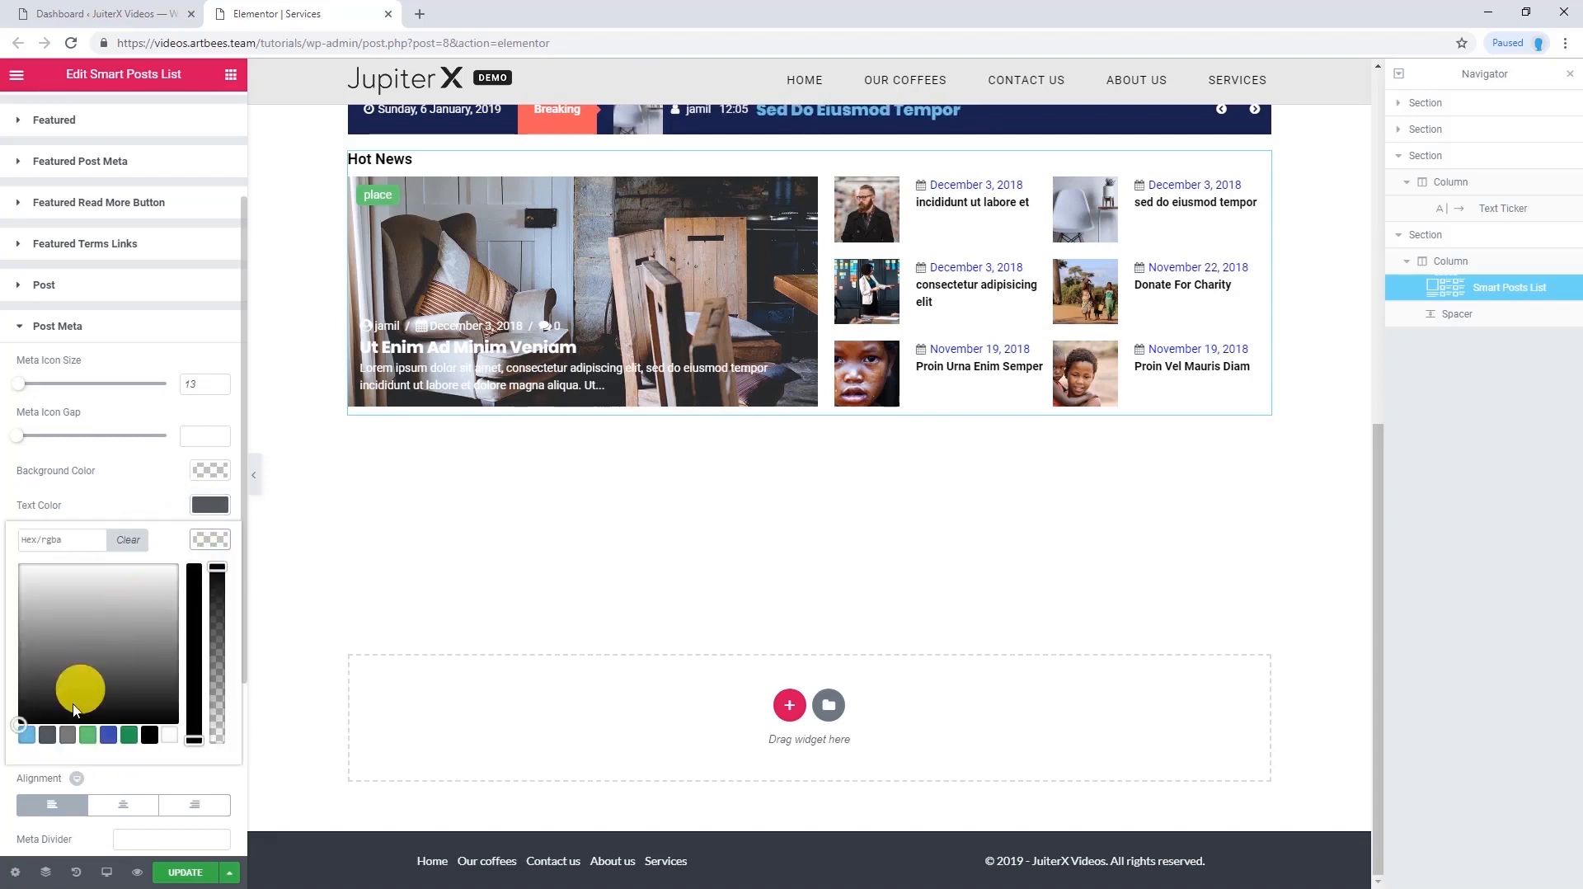
pyautogui.click(67, 734)
pyautogui.click(208, 540)
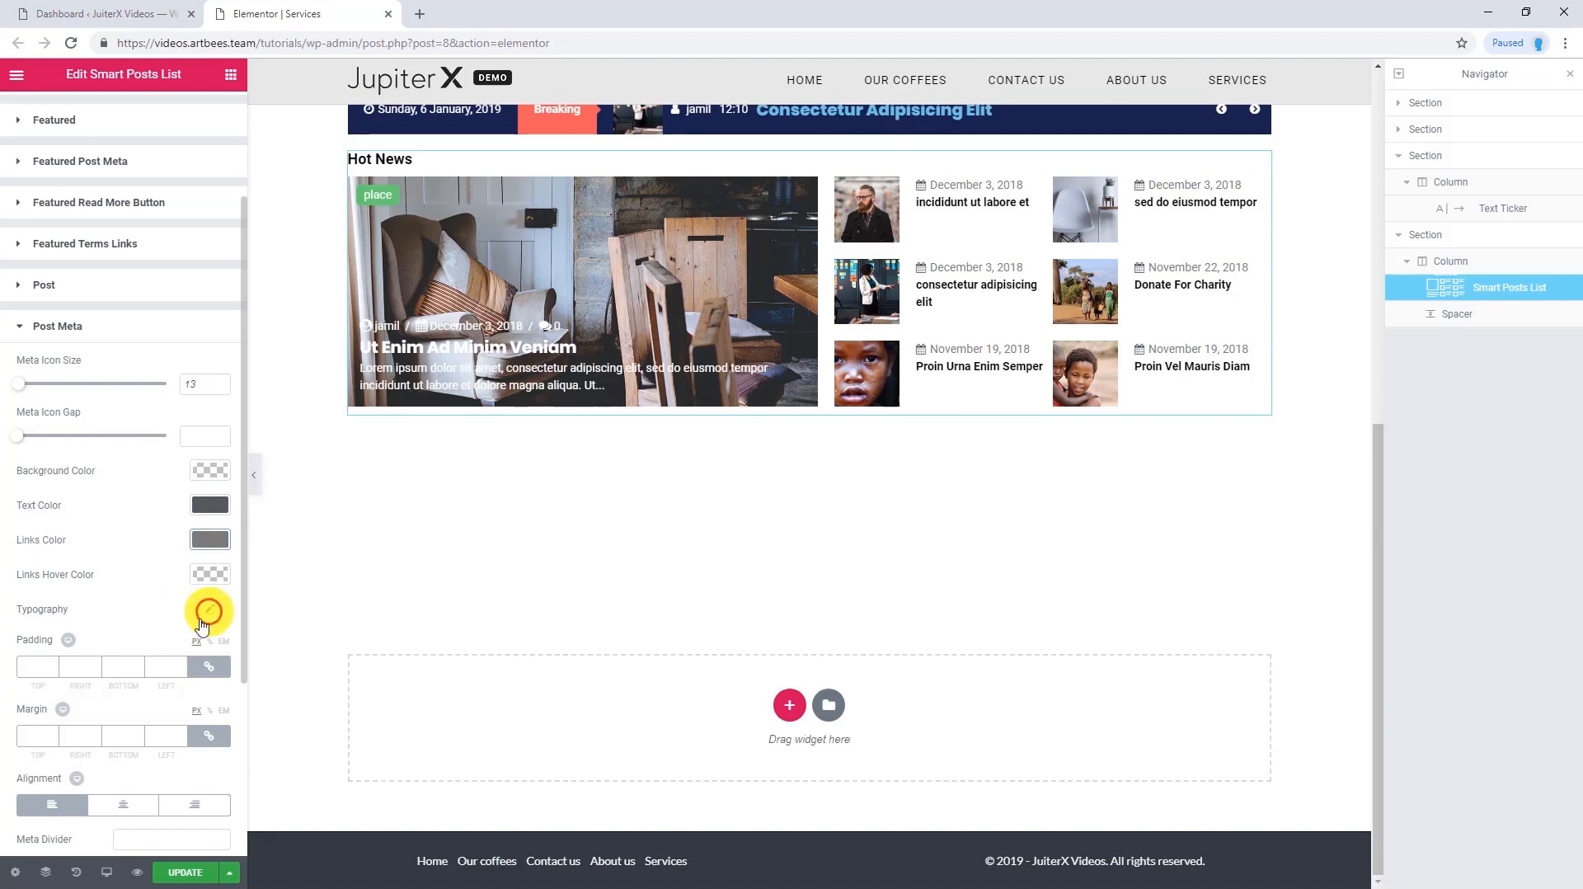
# Set the font size of the regular posts' meta text to 12 px
pyautogui.click(206, 612)
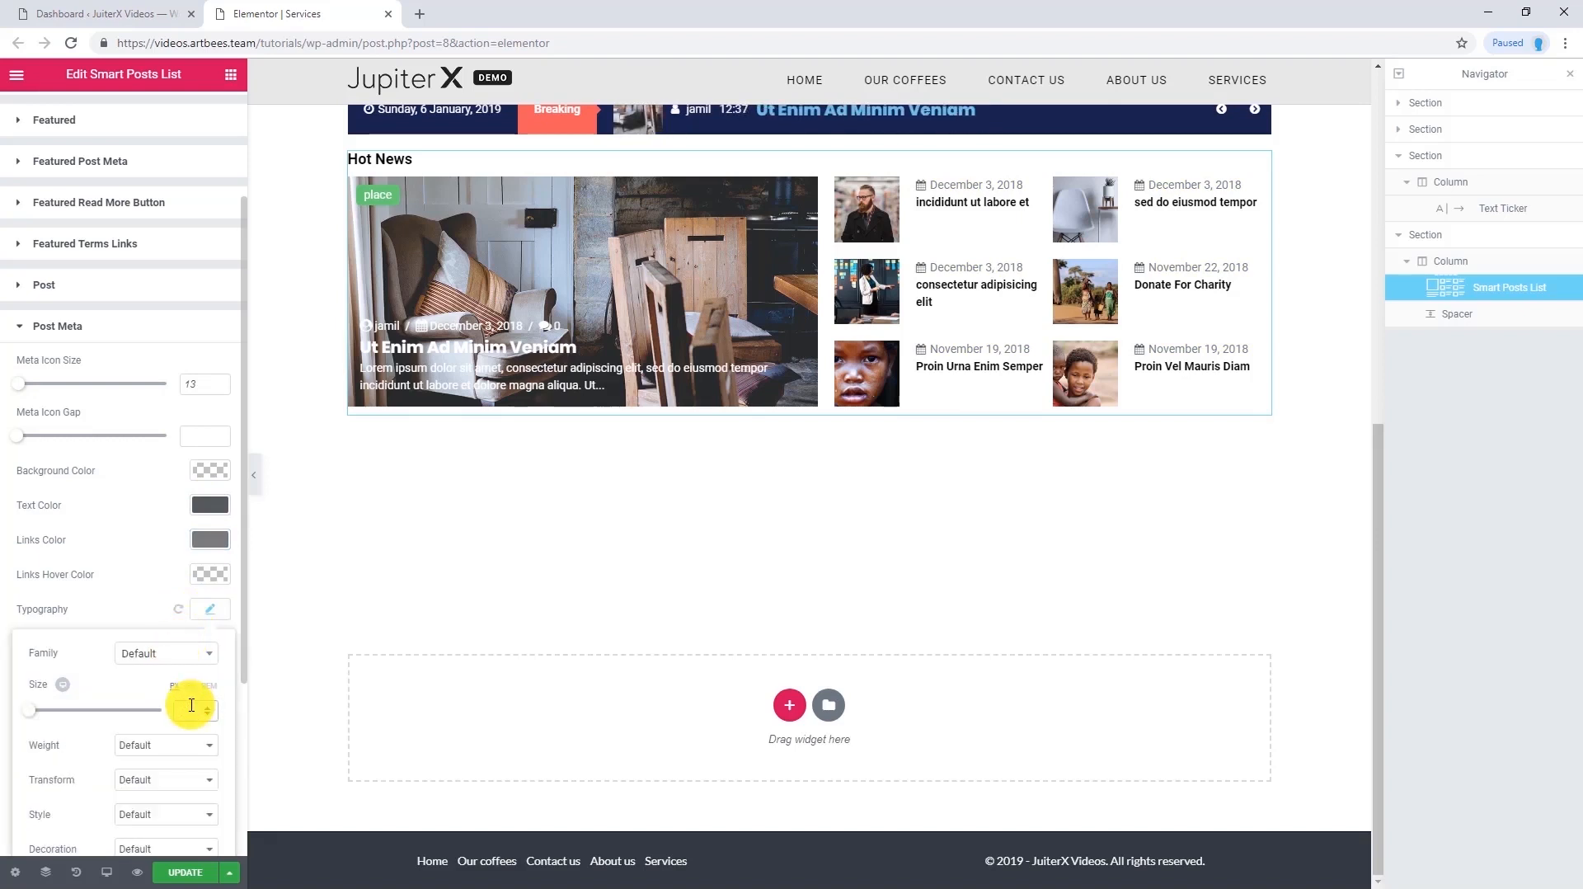
pyautogui.click(191, 706)
pyautogui.write('12')
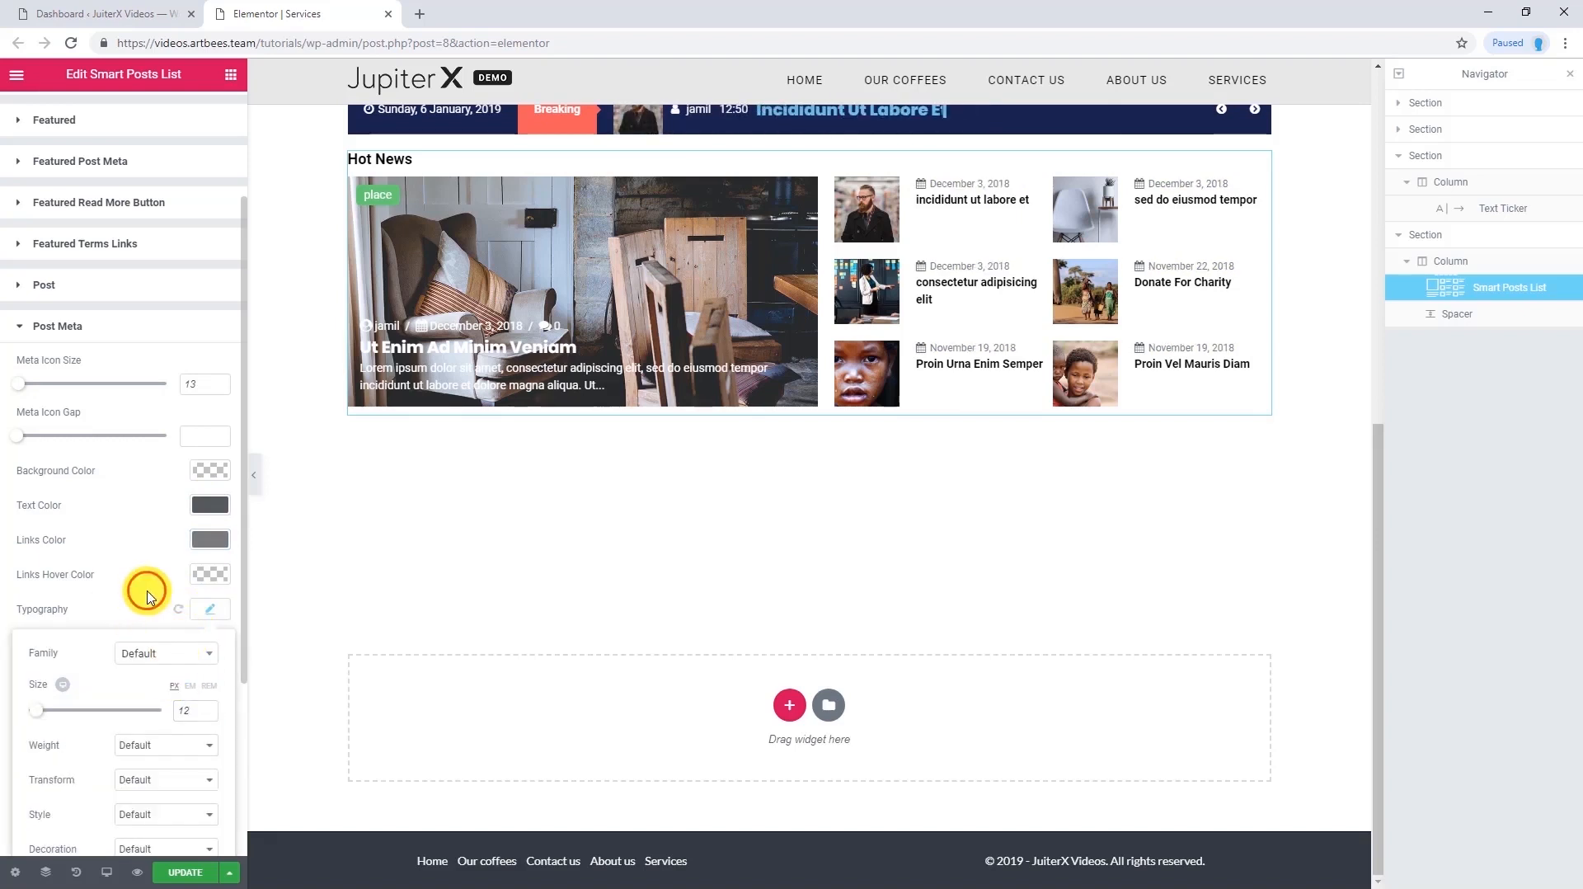
pyautogui.click(141, 593)
# Update the Services page and preview its changes in a new browser tab
pyautogui.click(181, 872)
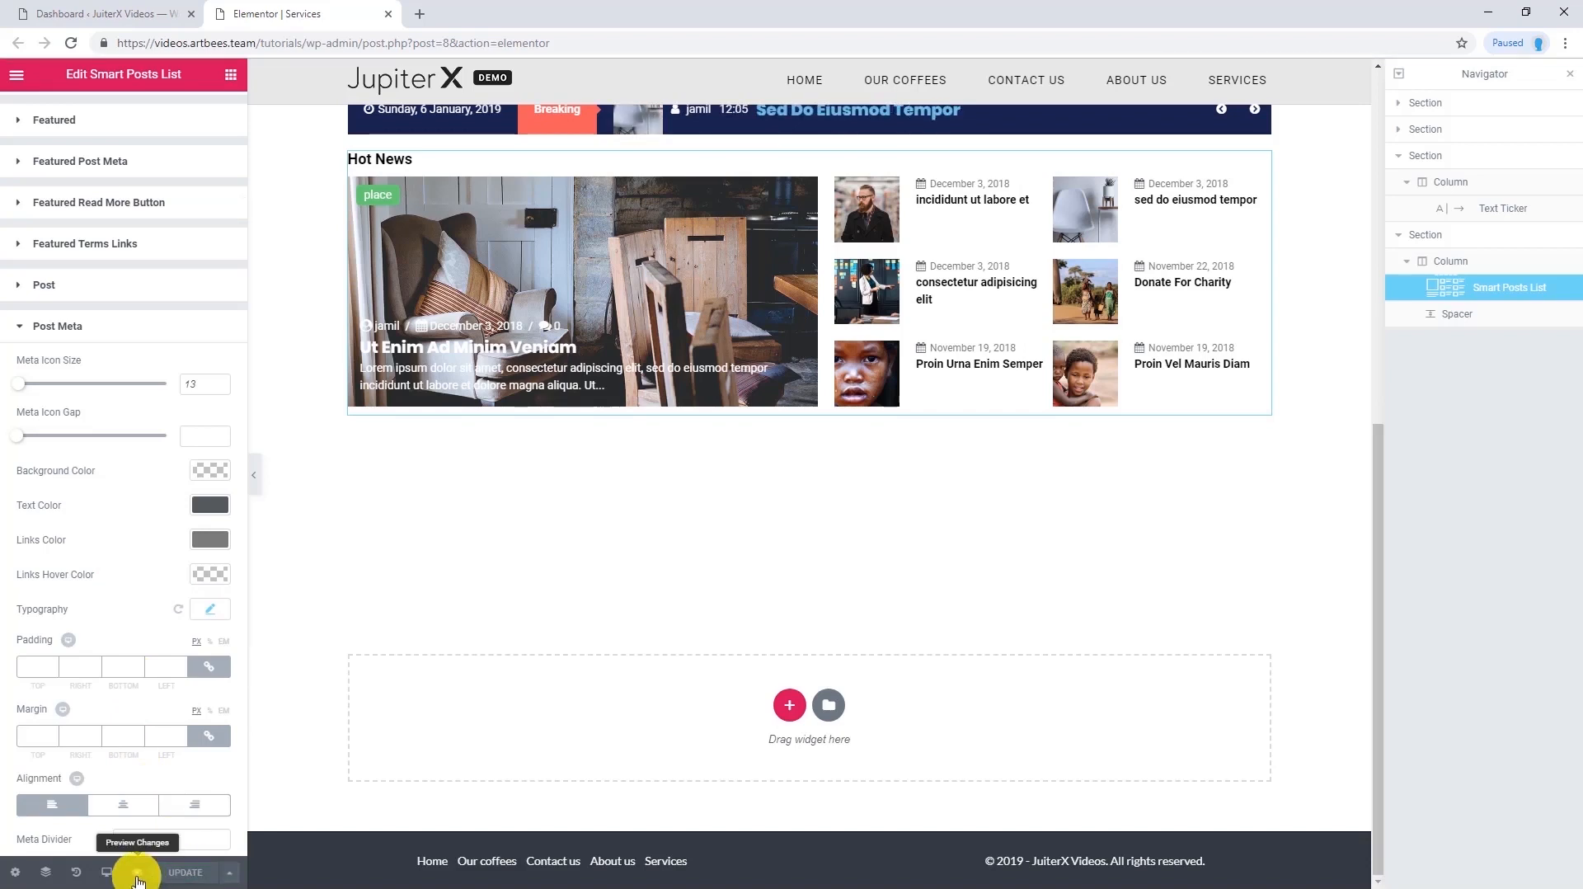
pyautogui.click(136, 873)
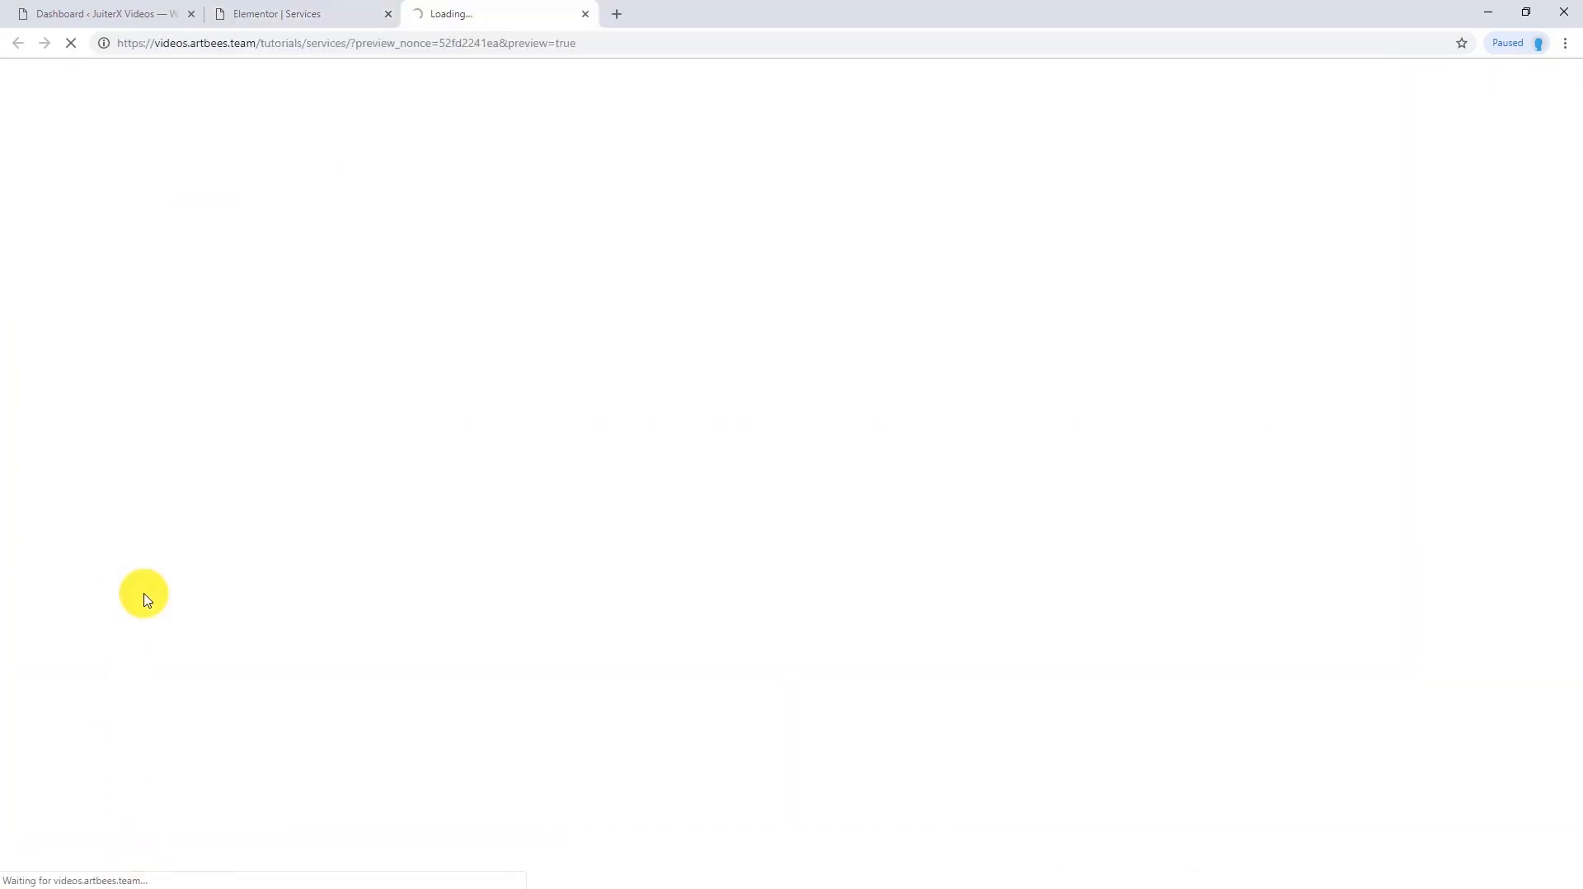
pyautogui.scroll(-5, 140, 574)
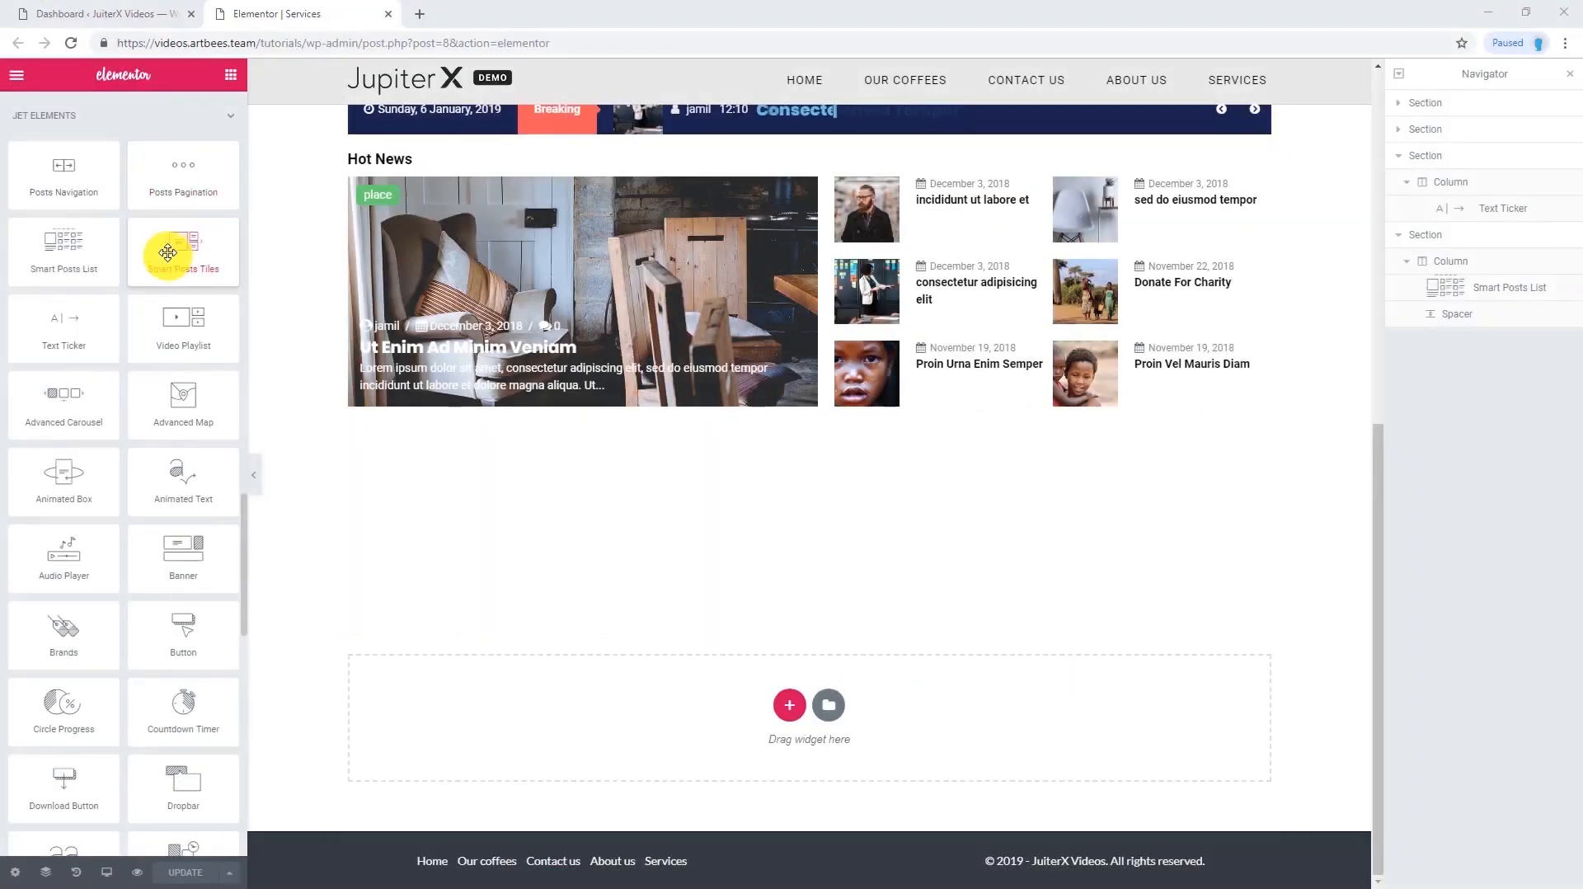
# Add a Smart Posts Tiles widget below the Hot News list, using the two-over-three tile layout and a minimum height of 500
pyautogui.moveTo(169, 247); pyautogui.dragTo(760, 441)
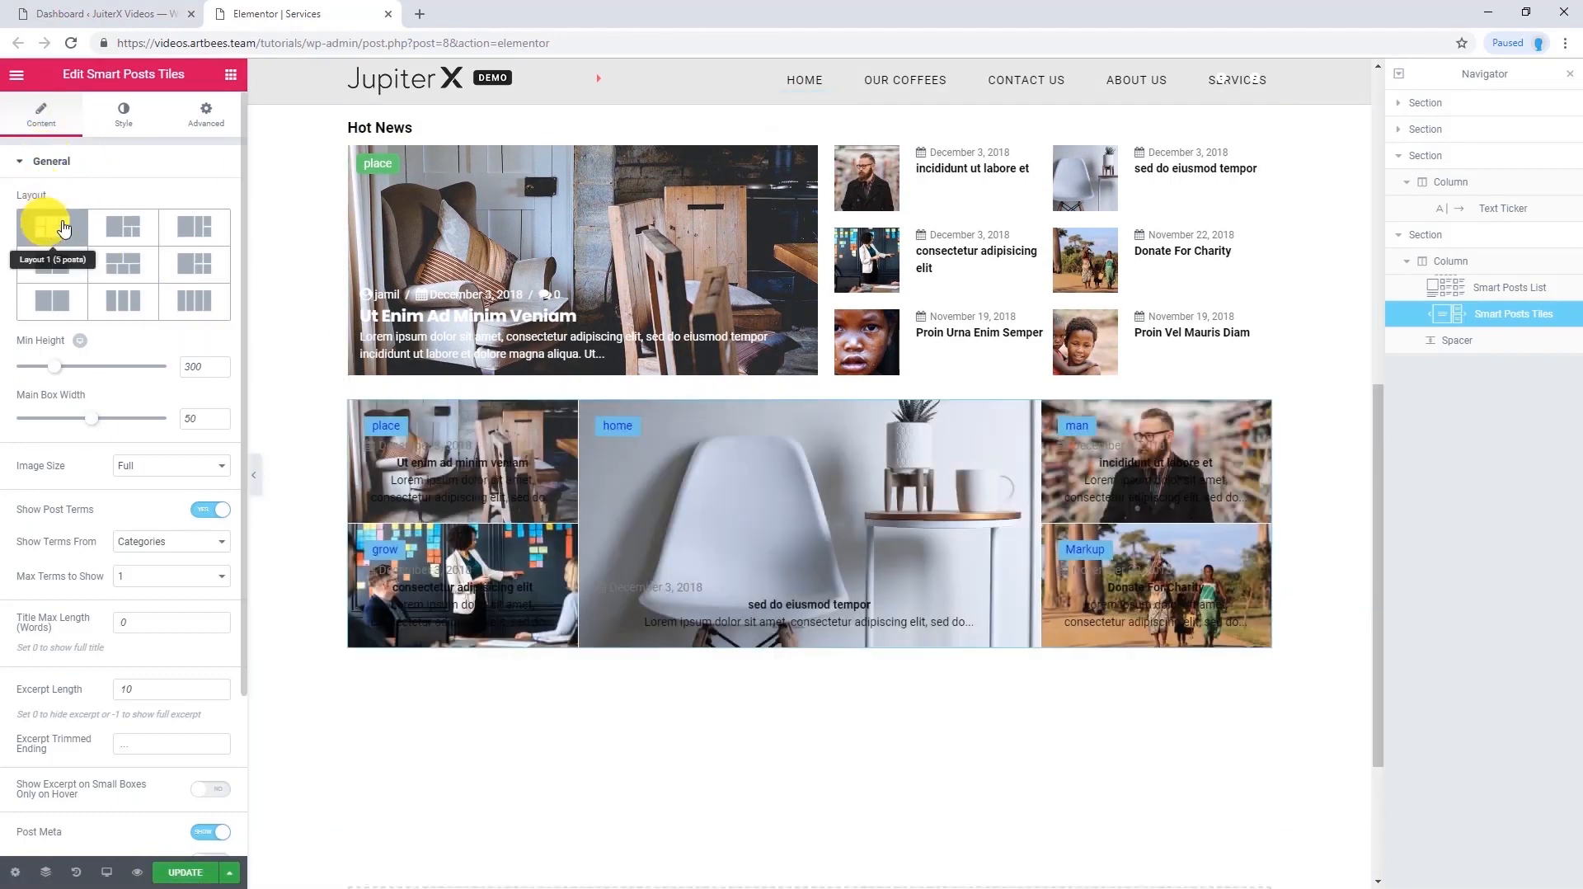
pyautogui.click(123, 267)
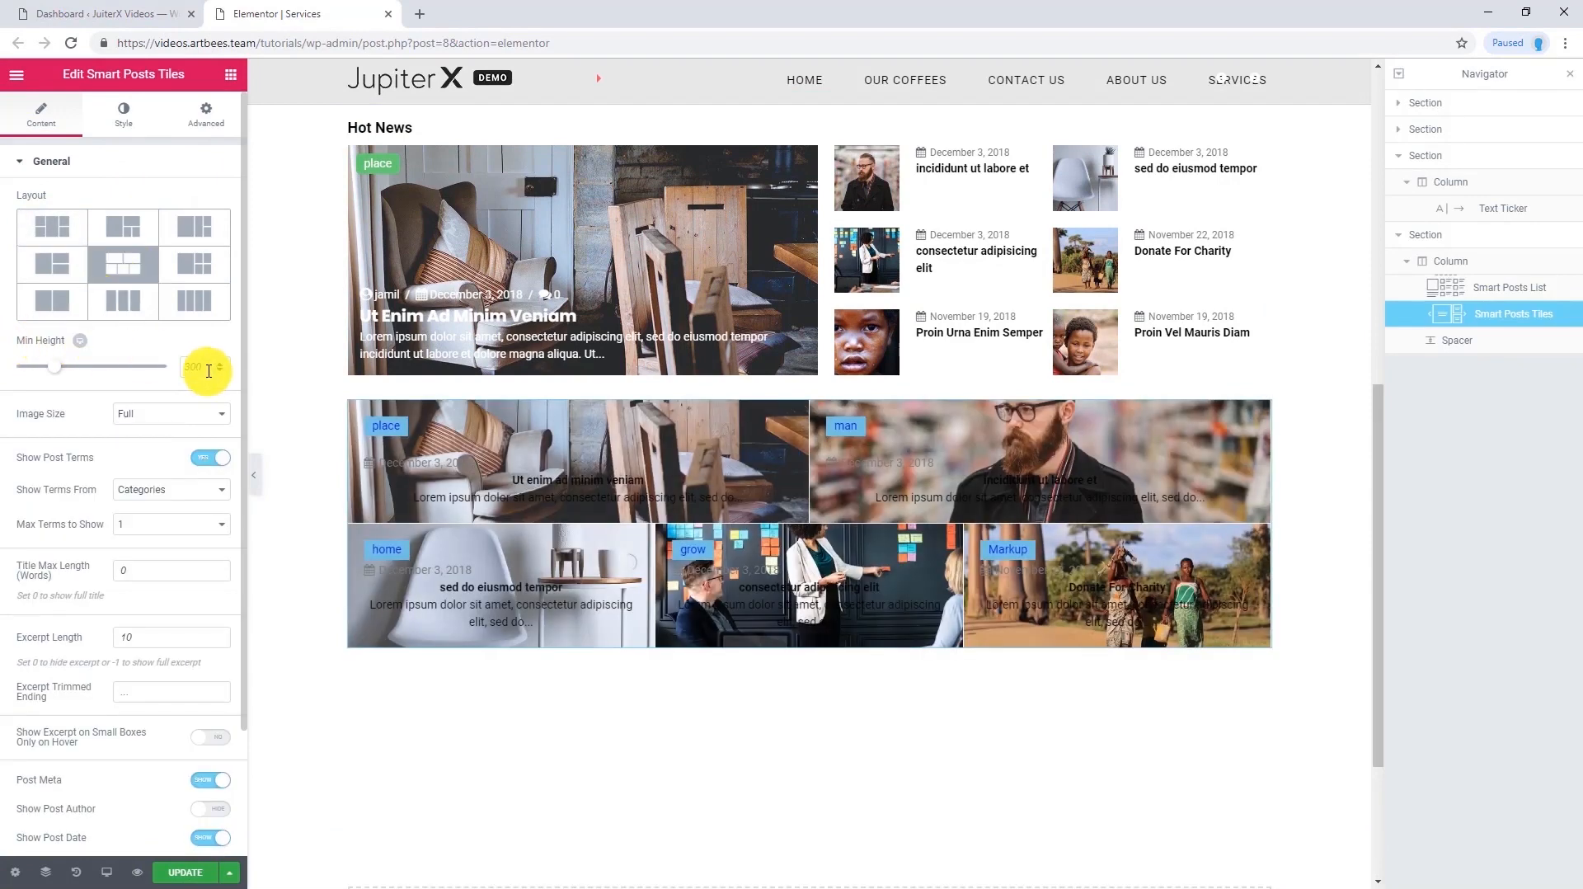
pyautogui.click(177, 373)
pyautogui.write('500')
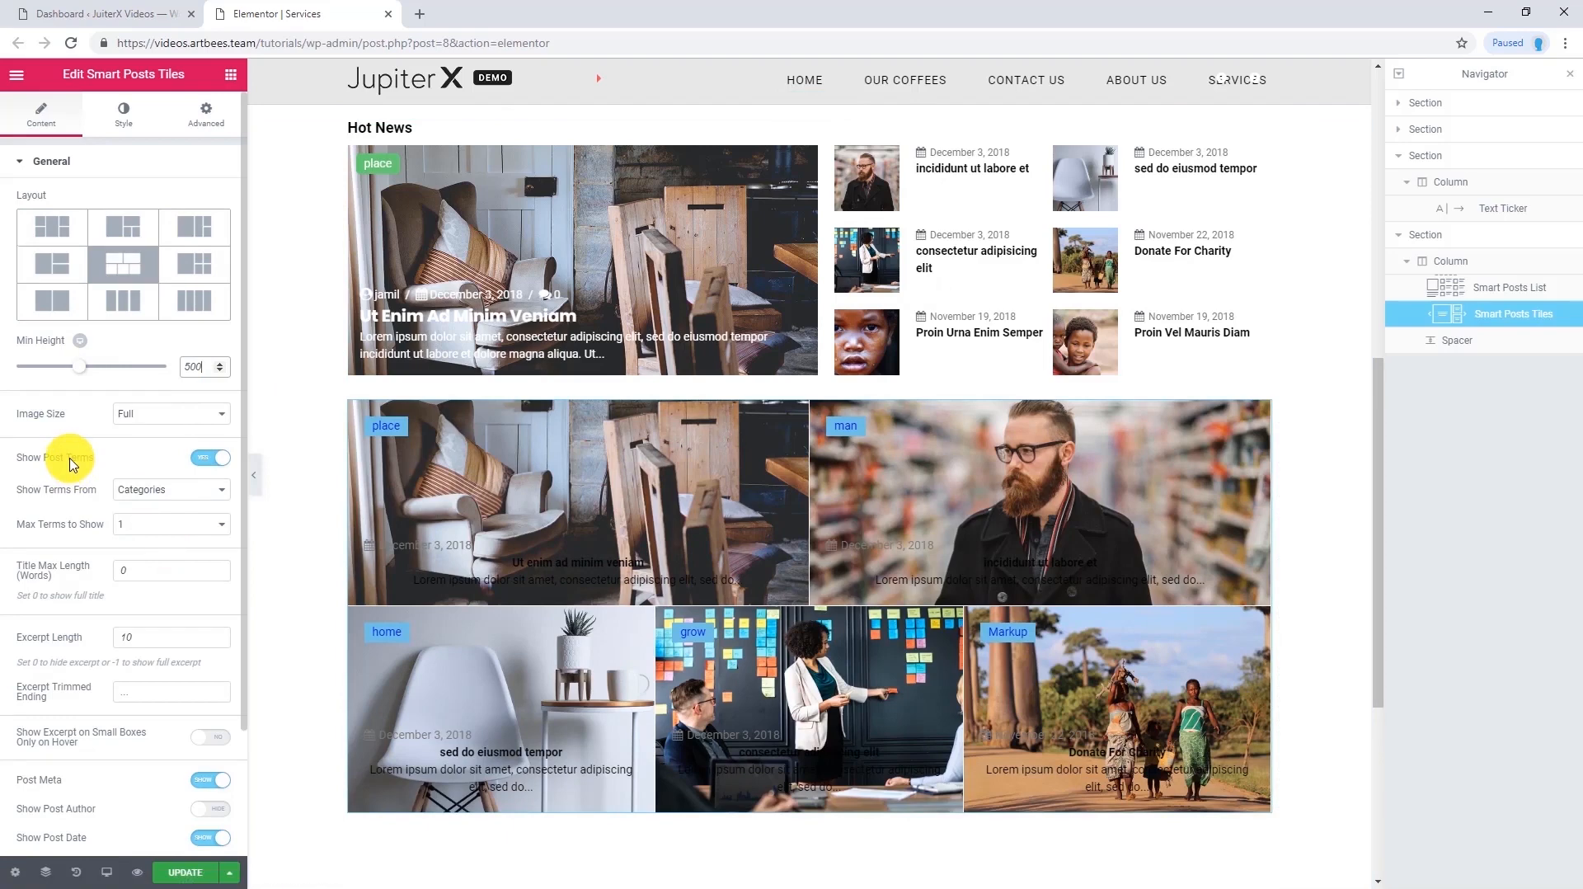
pyautogui.scroll(-2, 70, 464)
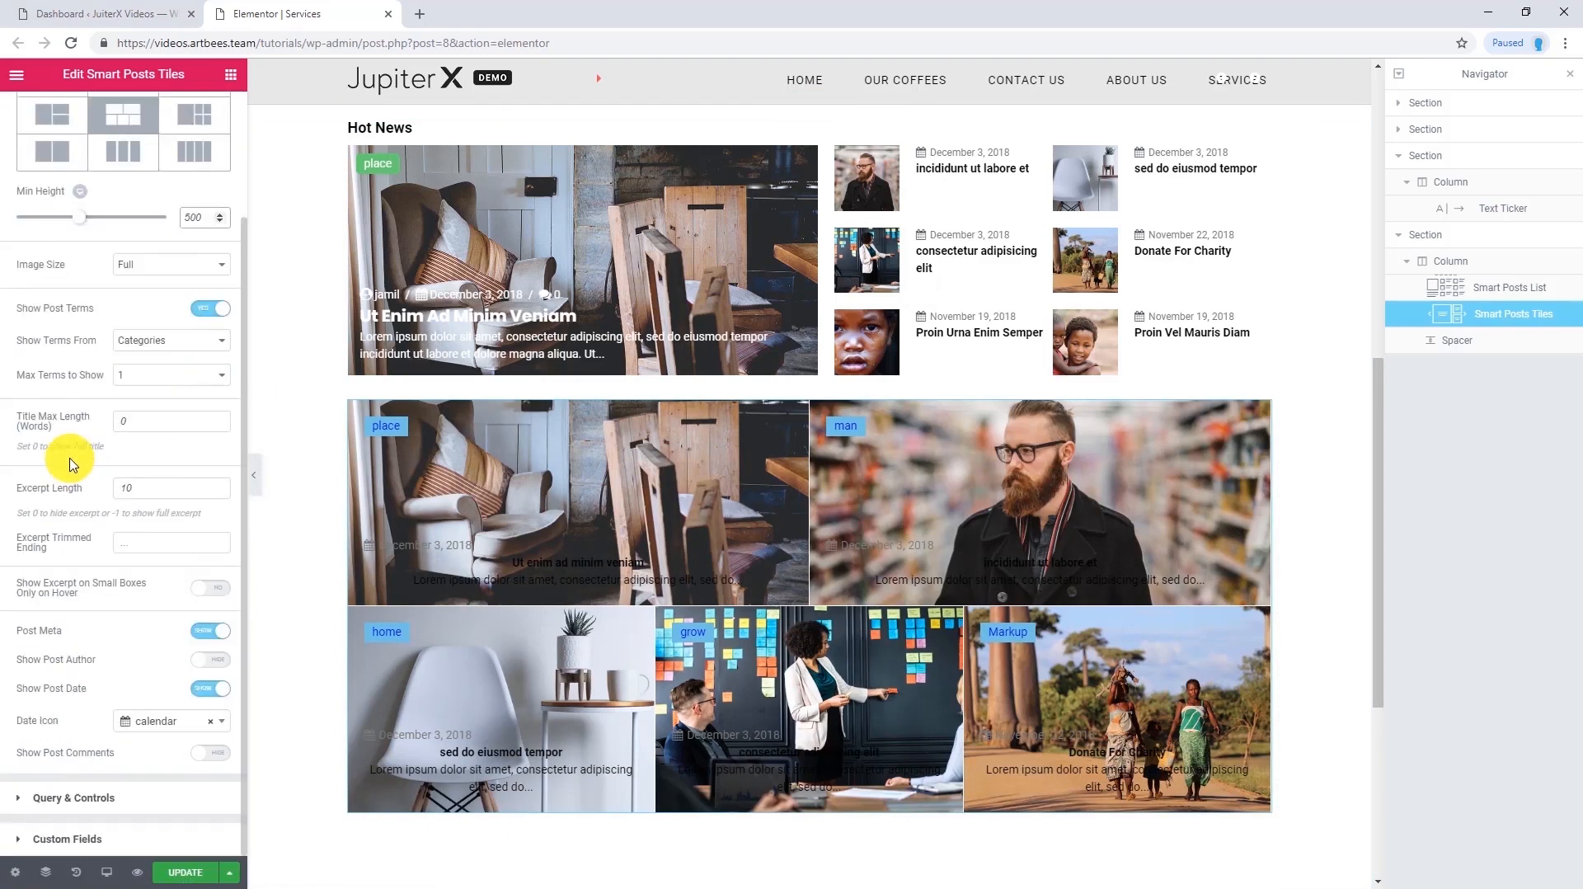
pyautogui.scroll(2, 70, 464)
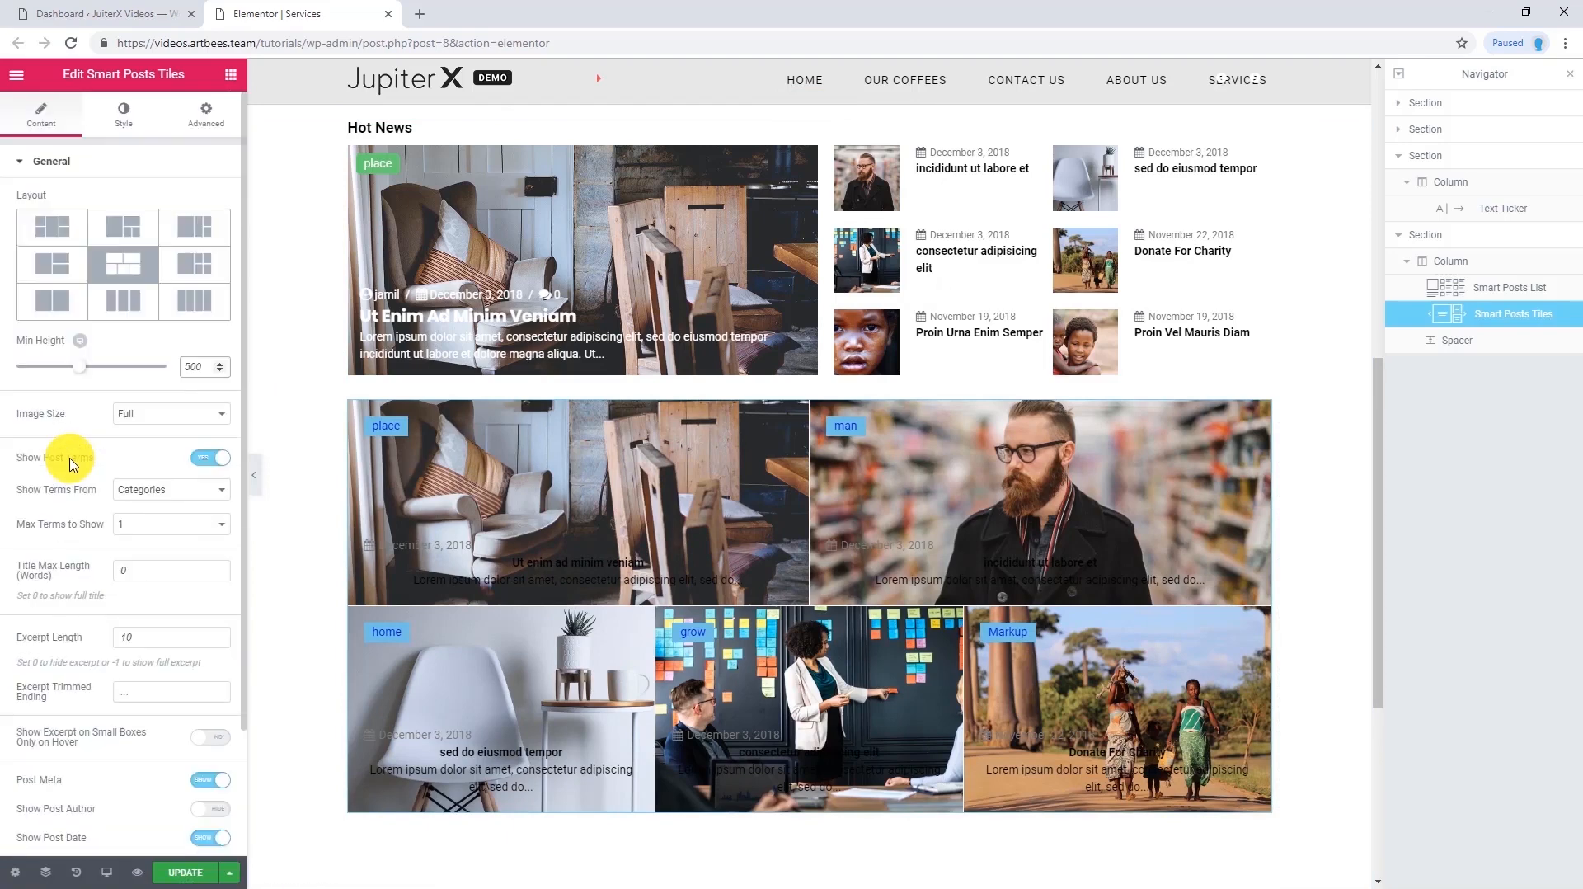
# Set the gap between the post tiles' boxes to 6
pyautogui.click(126, 129)
pyautogui.click(26, 221)
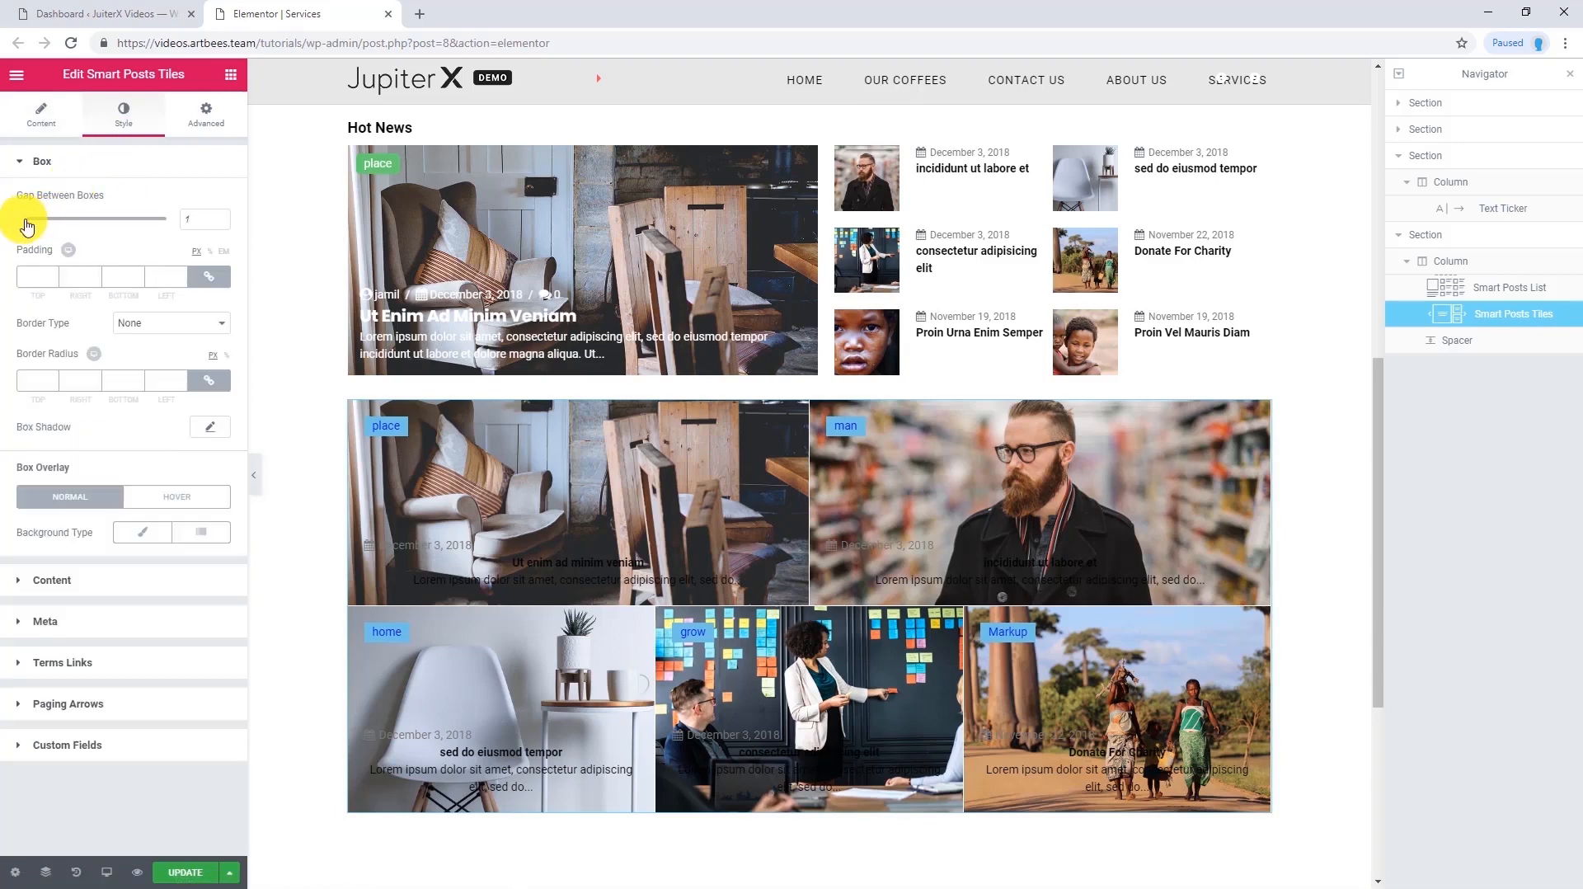
pyautogui.moveTo(25, 221); pyautogui.dragTo(37, 221)
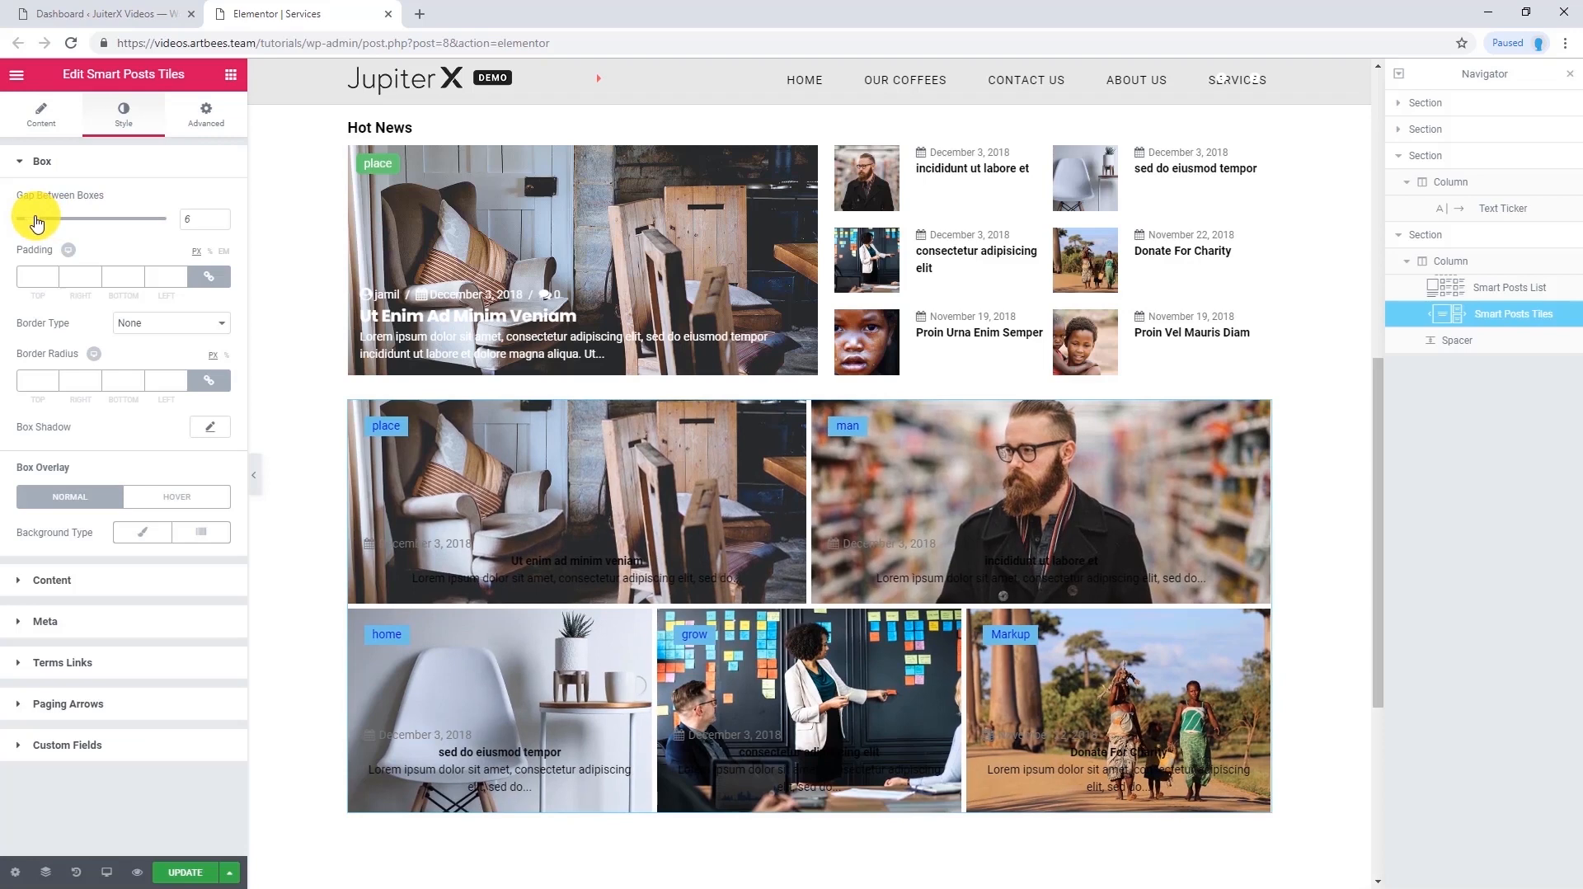
# Set the post tiles' title color to white
pyautogui.click(48, 581)
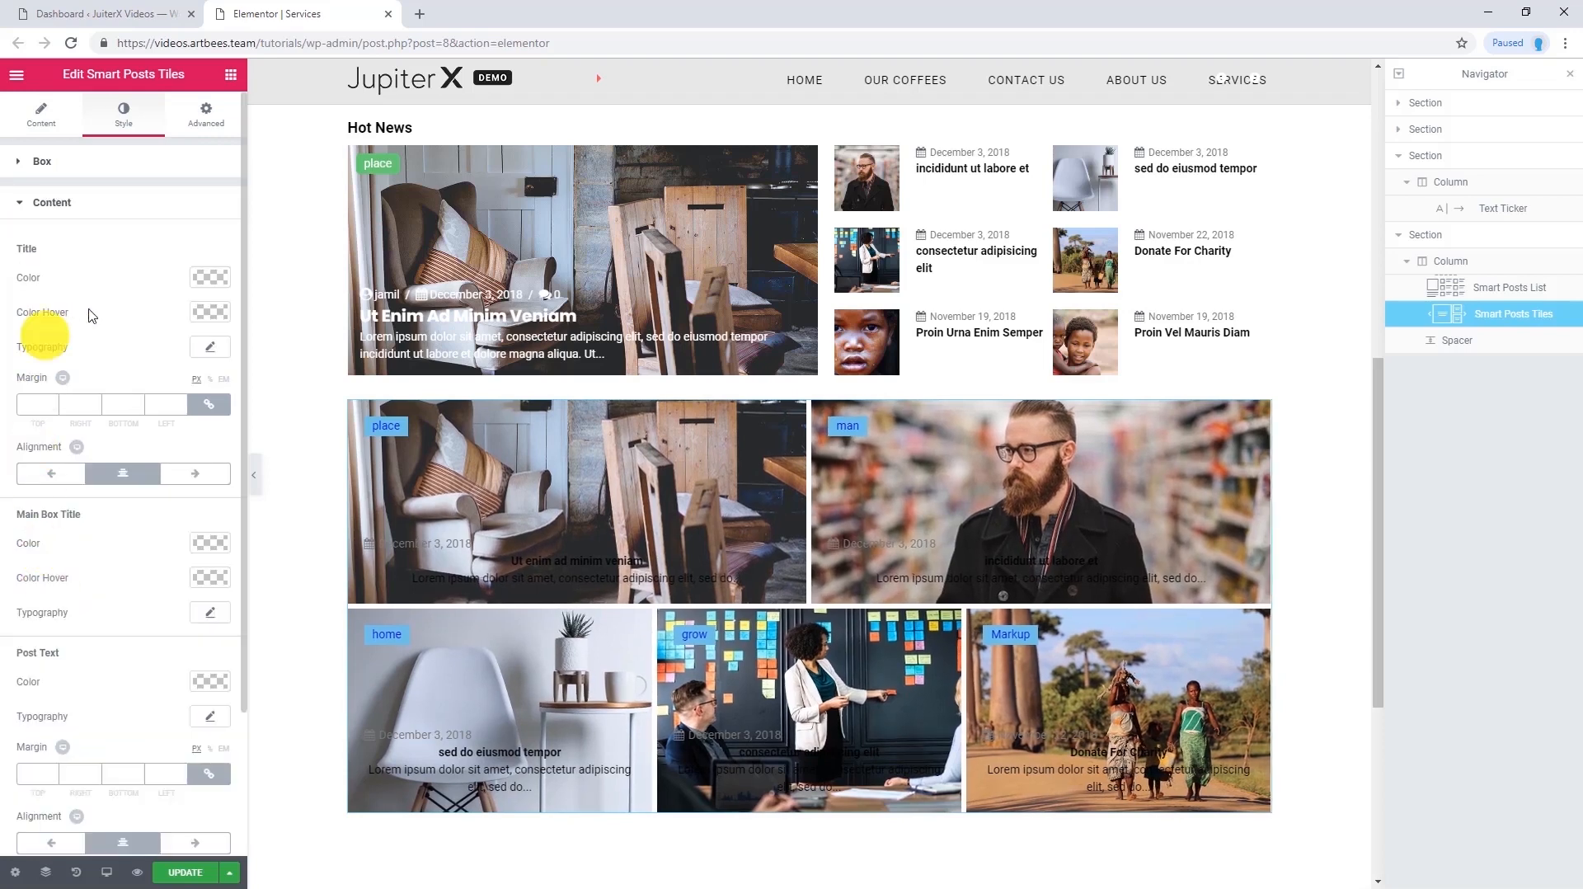
pyautogui.click(200, 282)
pyautogui.moveTo(47, 343); pyautogui.dragTo(2, 281)
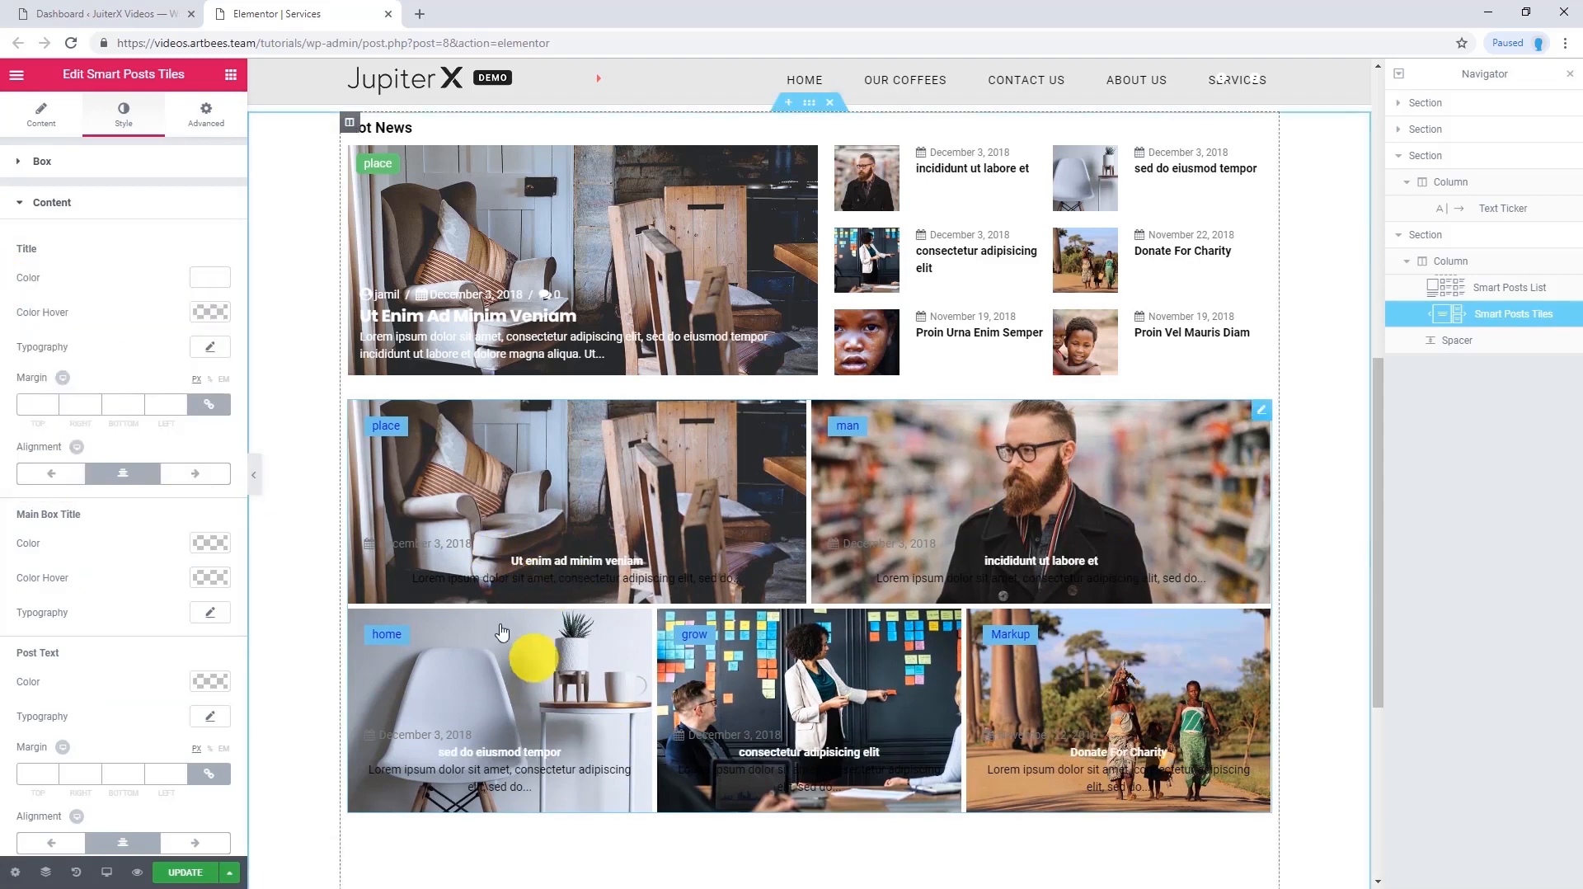
# Set the post tiles' title font to Poppins at 20 px and align the titles left
pyautogui.click(210, 349)
pyautogui.click(165, 394)
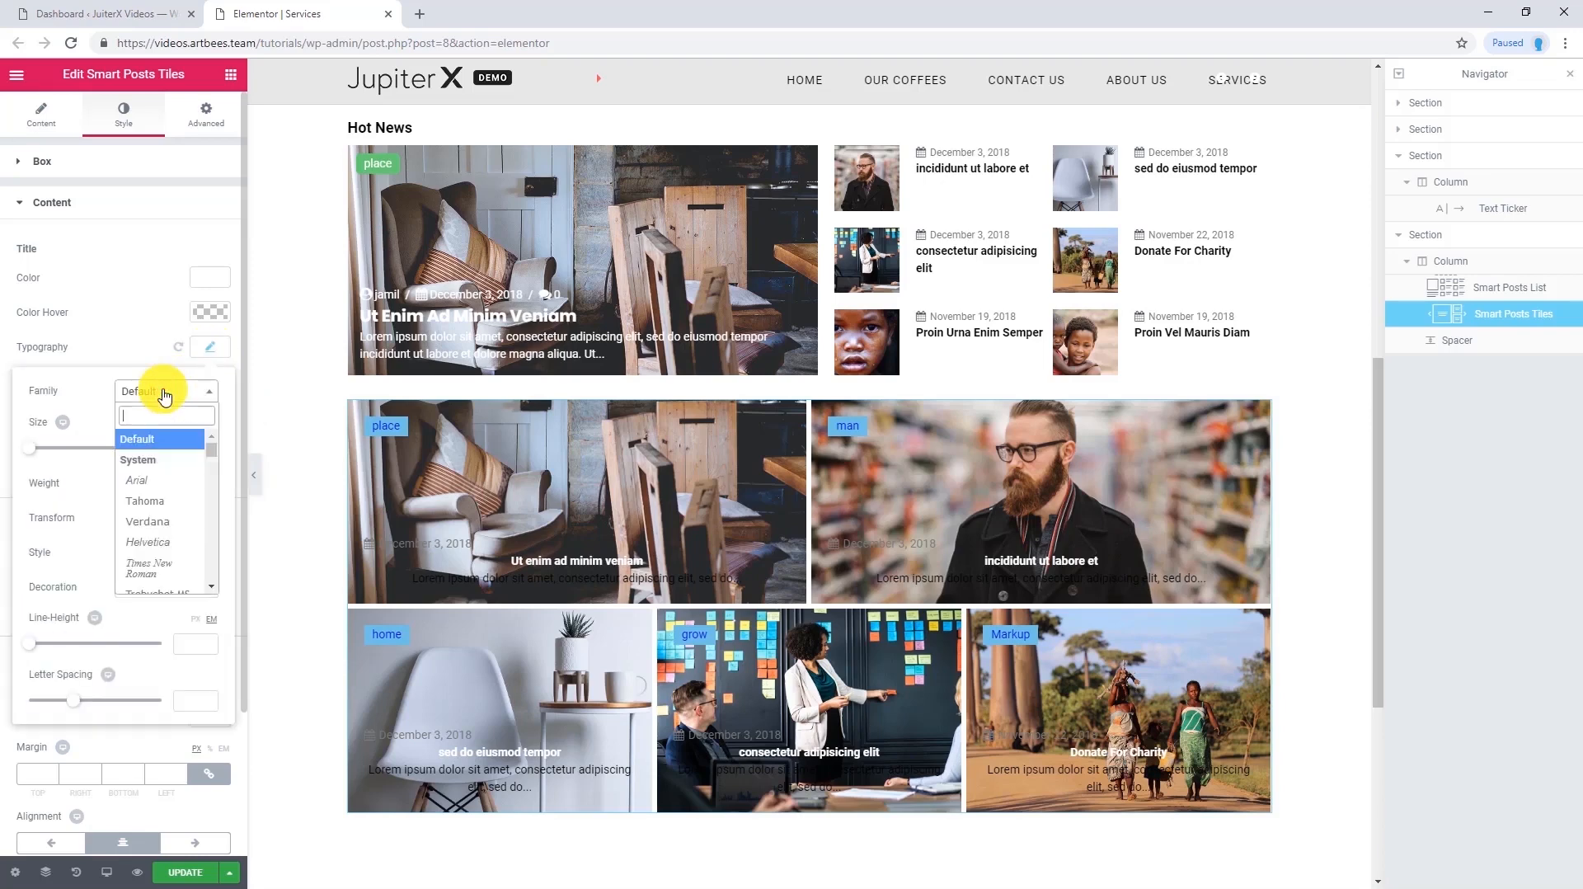
pyautogui.write('pop')
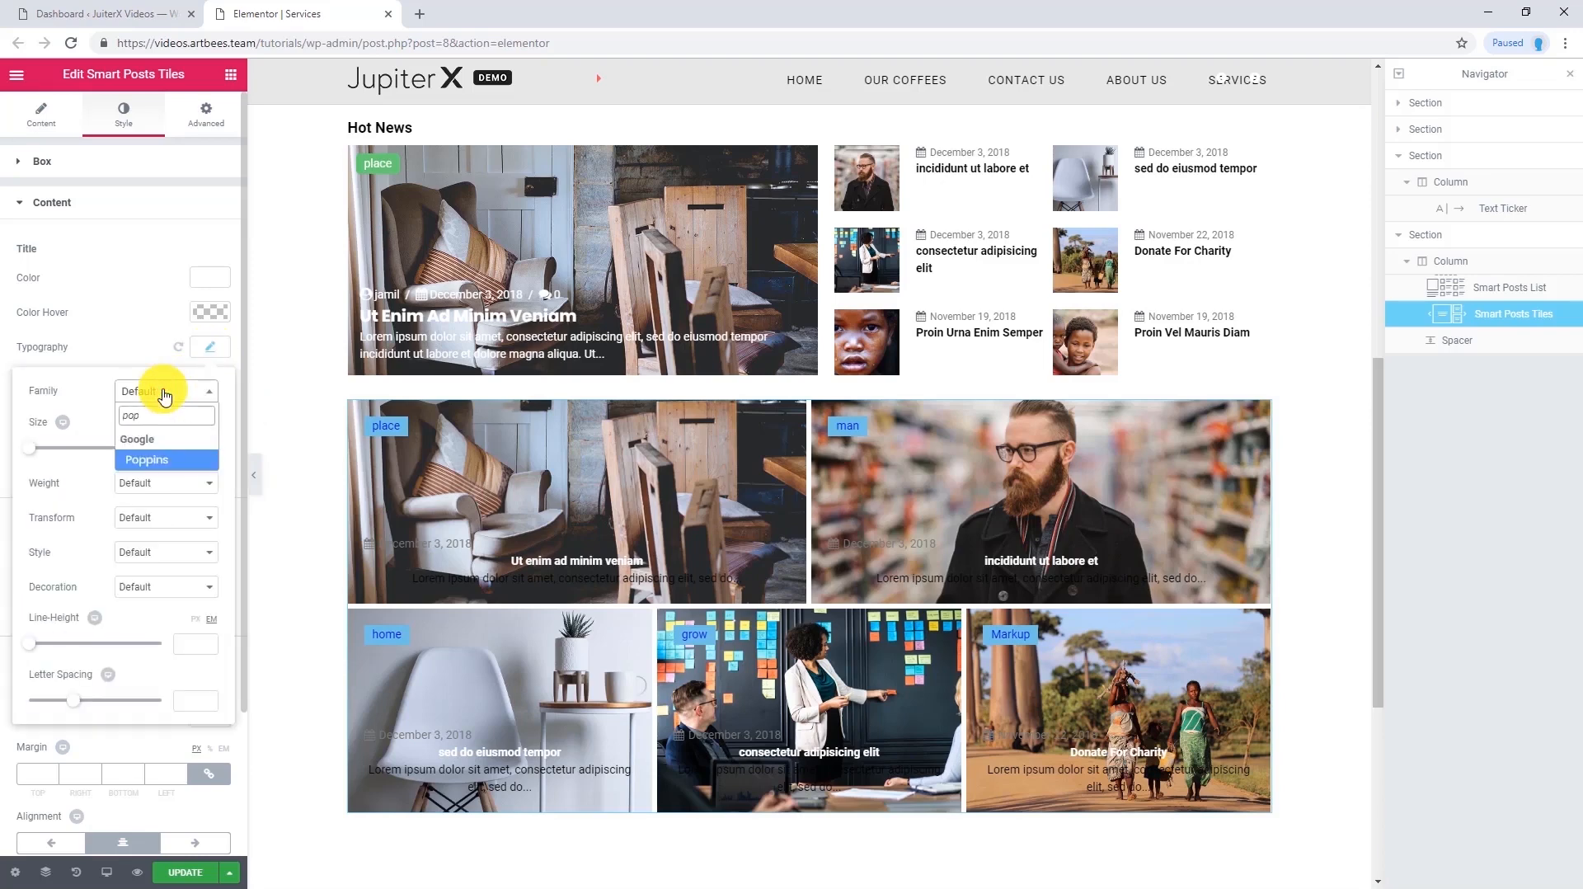
pyautogui.press('Return')
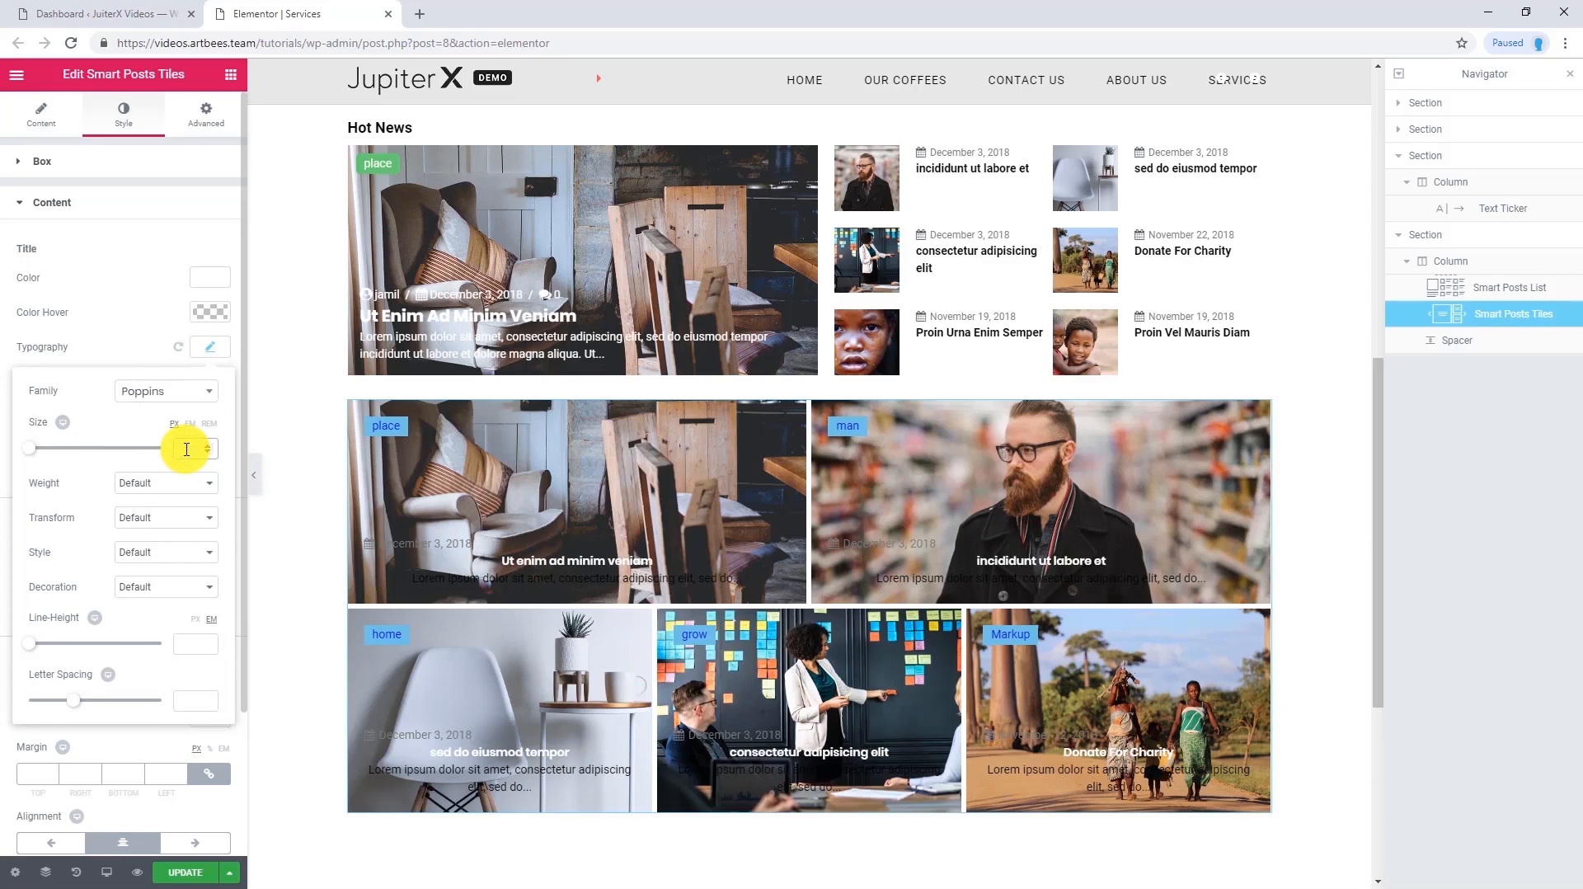
pyautogui.write('20')
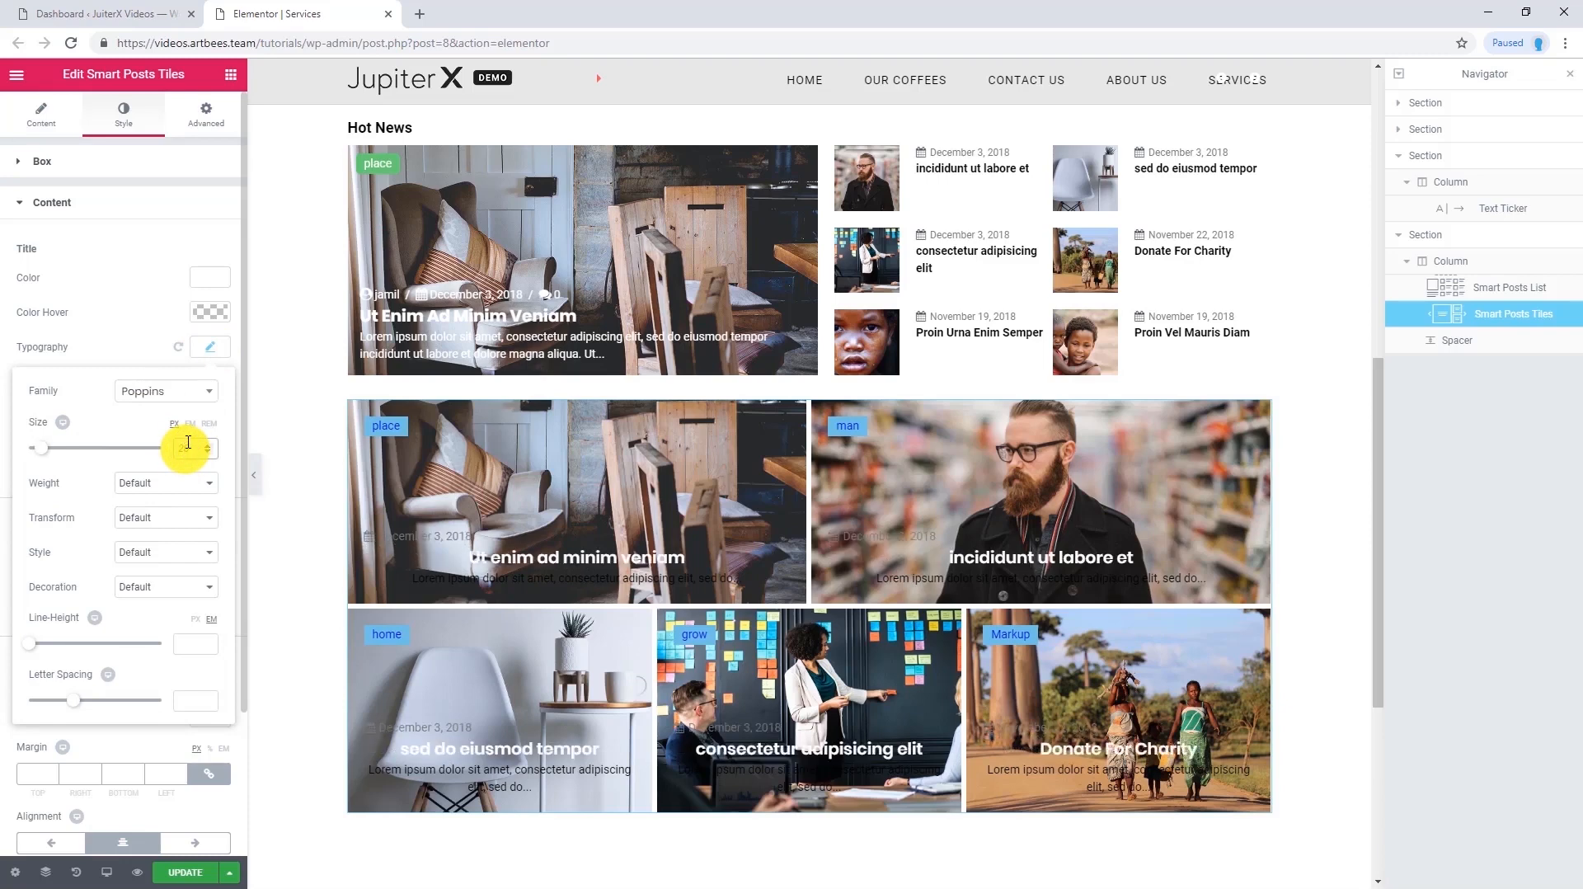
pyautogui.click(211, 346)
pyautogui.click(46, 476)
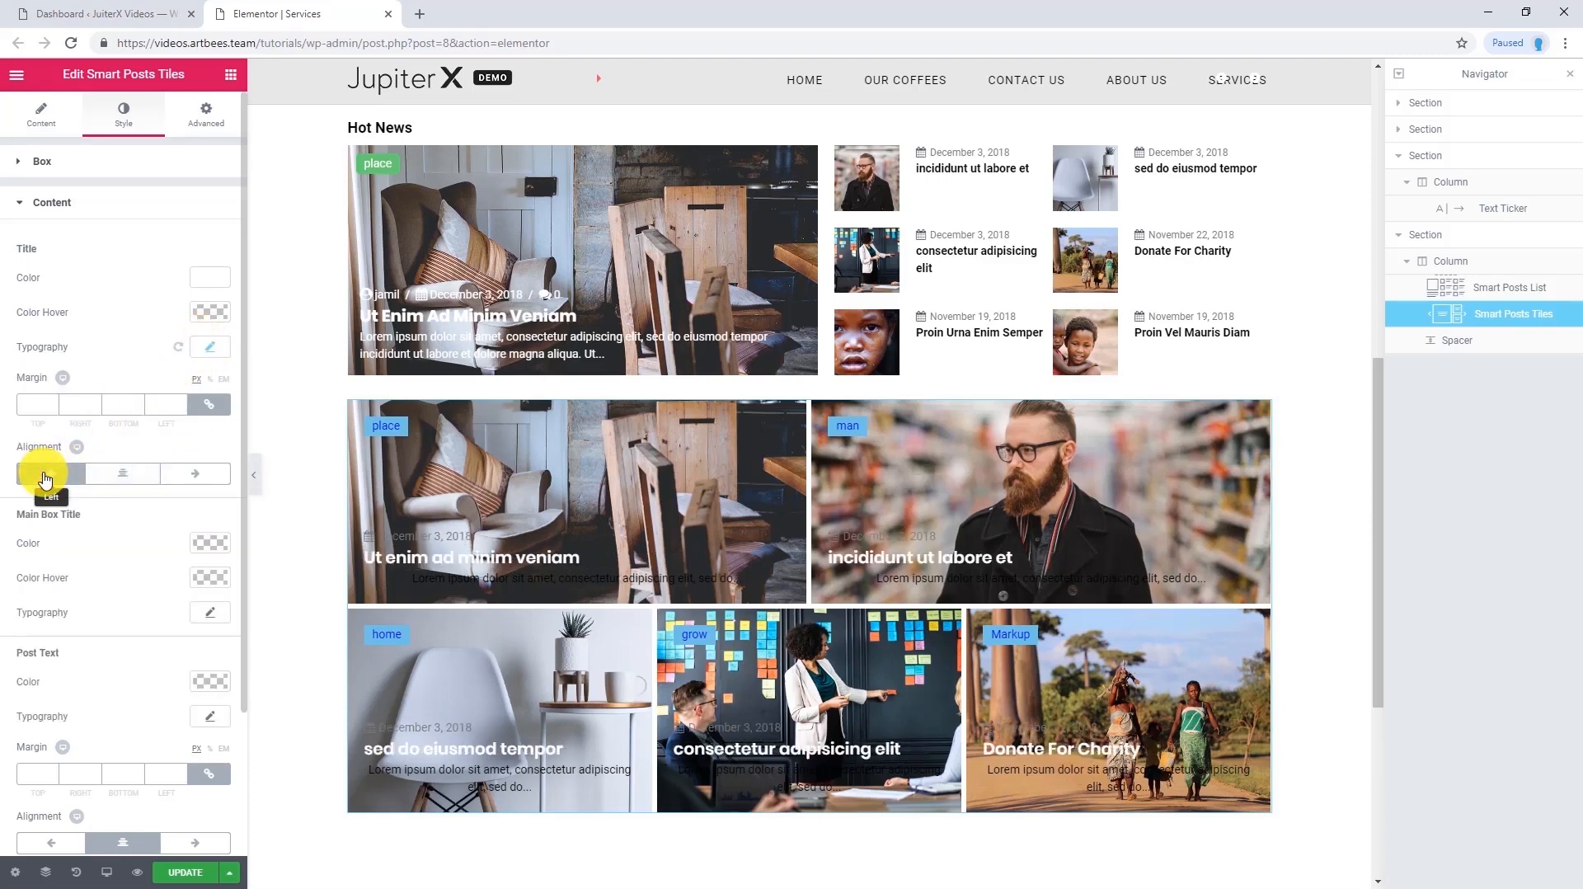
# Set the post tiles' excerpt text color to white and align the text left
pyautogui.scroll(-2, 88, 646)
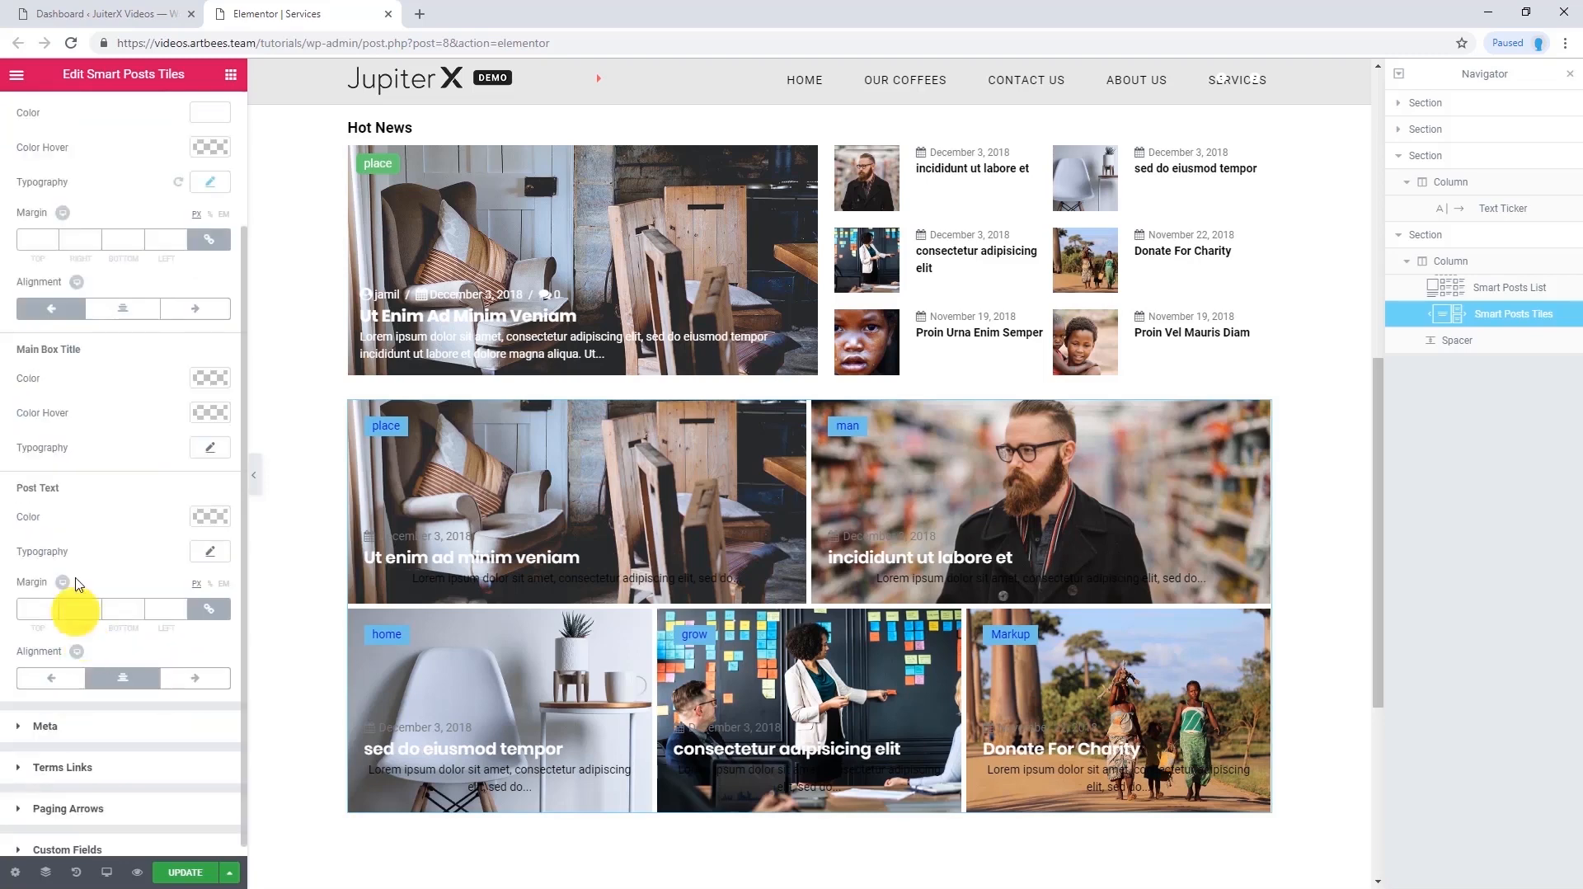
pyautogui.click(206, 519)
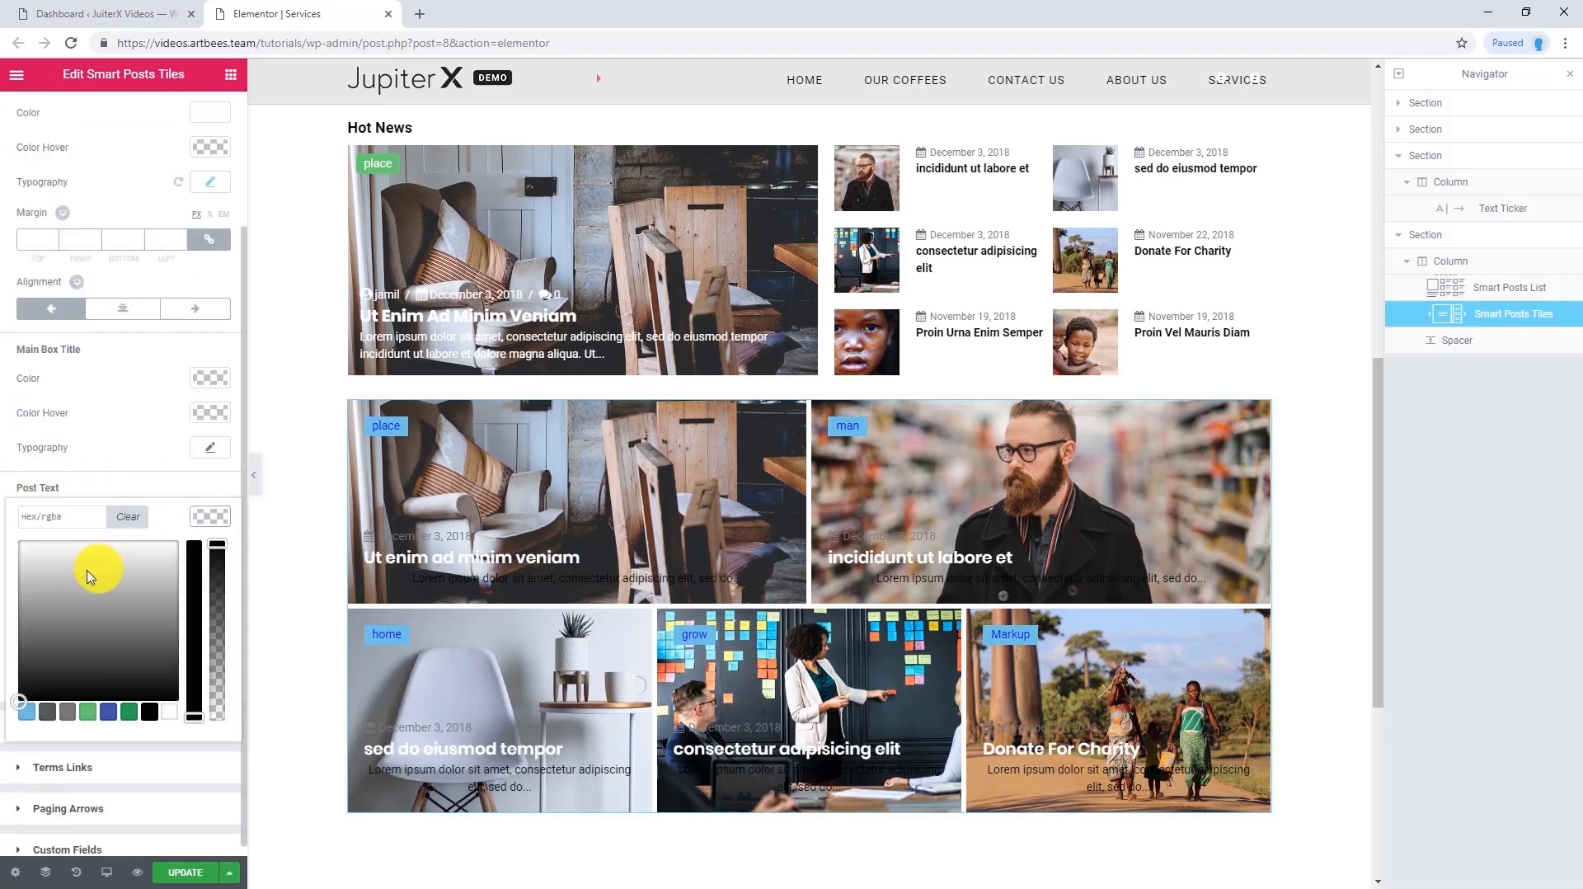
pyautogui.moveTo(96, 566); pyautogui.dragTo(4, 513)
pyautogui.click(5, 513)
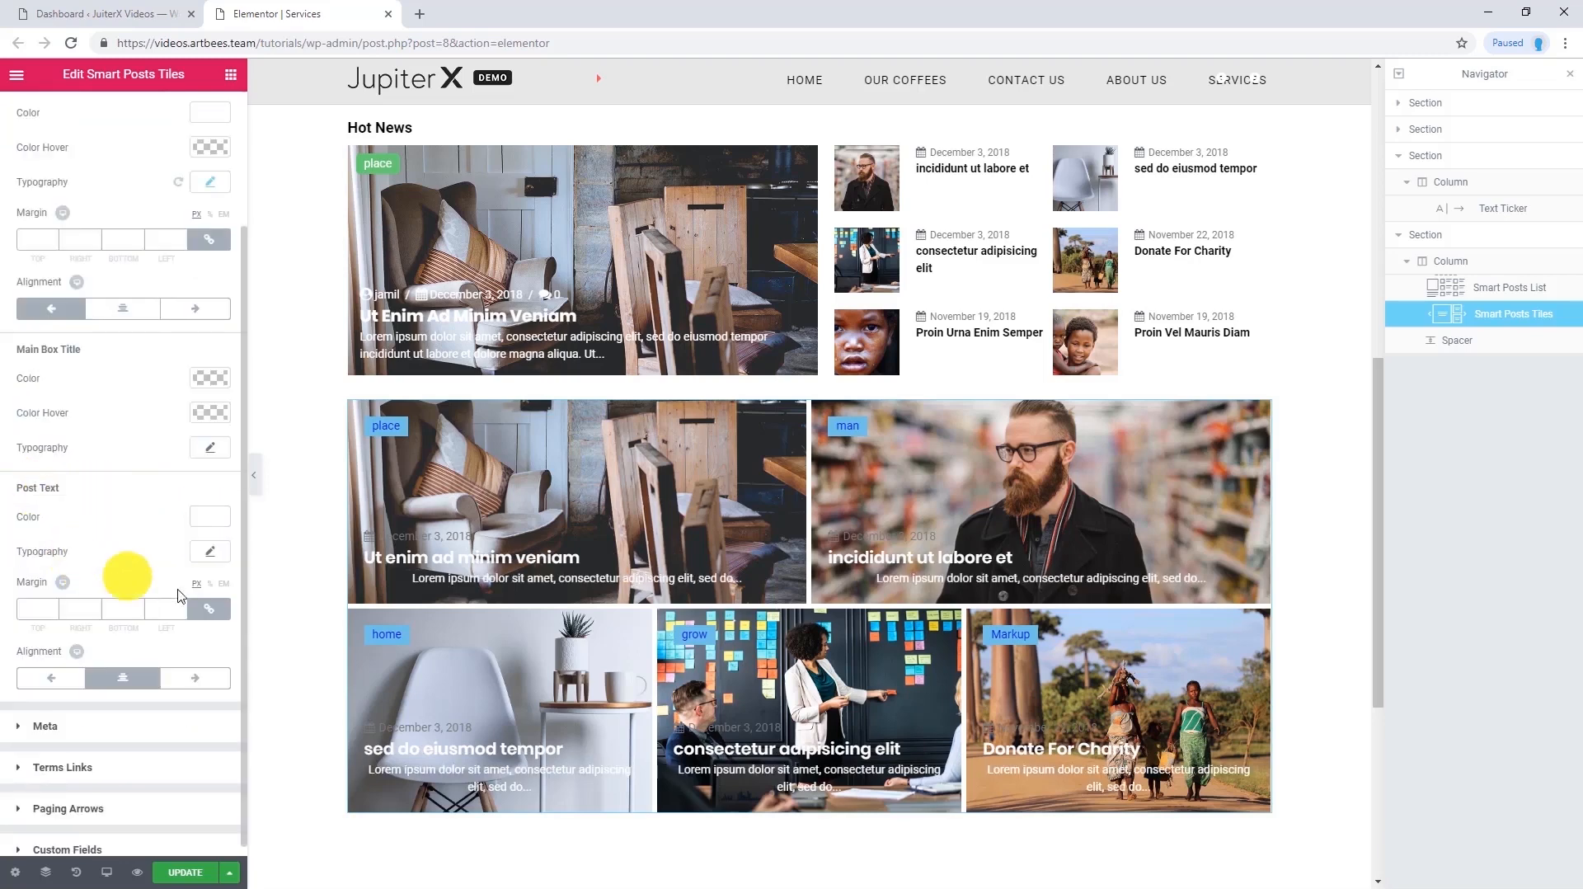
pyautogui.click(50, 679)
# Set the post tiles' meta text color to white
pyautogui.scroll(-1, 105, 572)
pyautogui.click(56, 725)
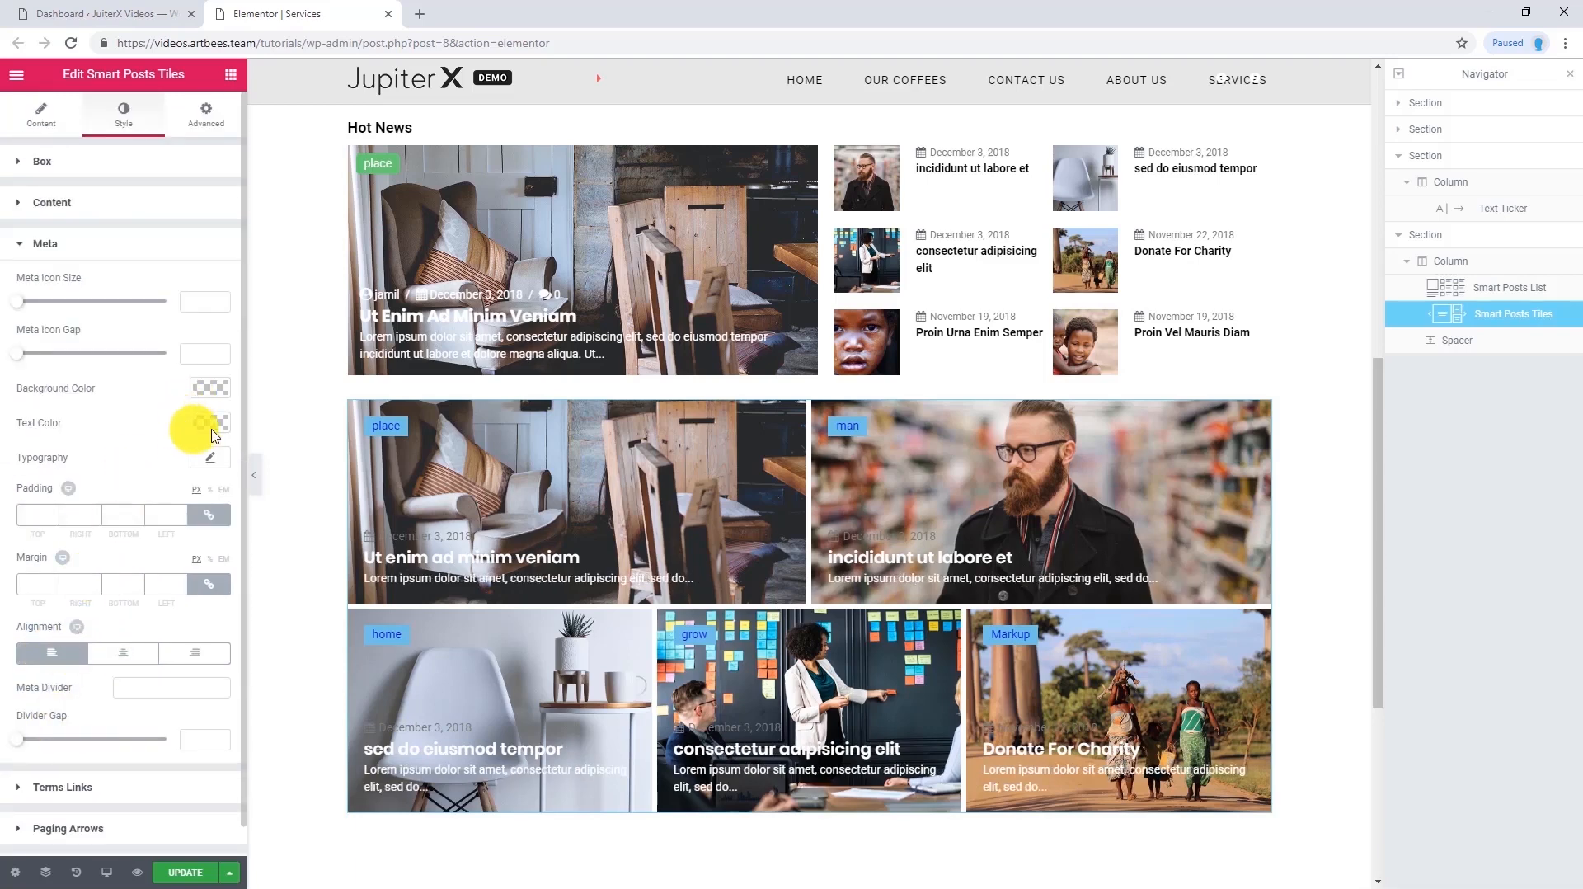
pyautogui.click(71, 470)
pyautogui.click(4, 425)
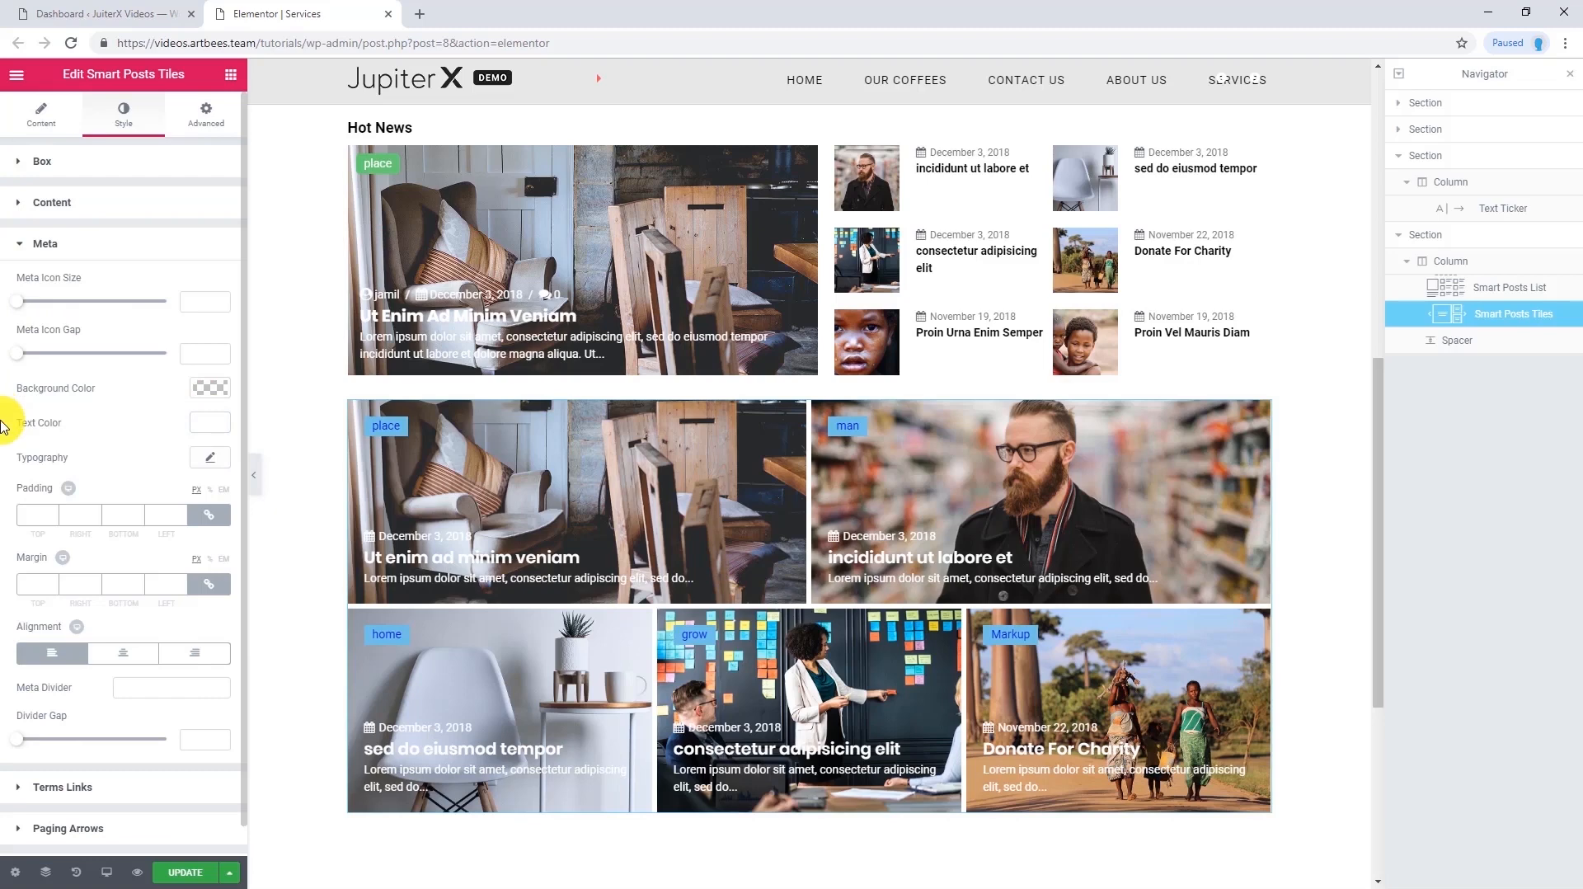
# Set the normal background color of the post tiles' term labels to red (#ff0000)
pyautogui.click(73, 790)
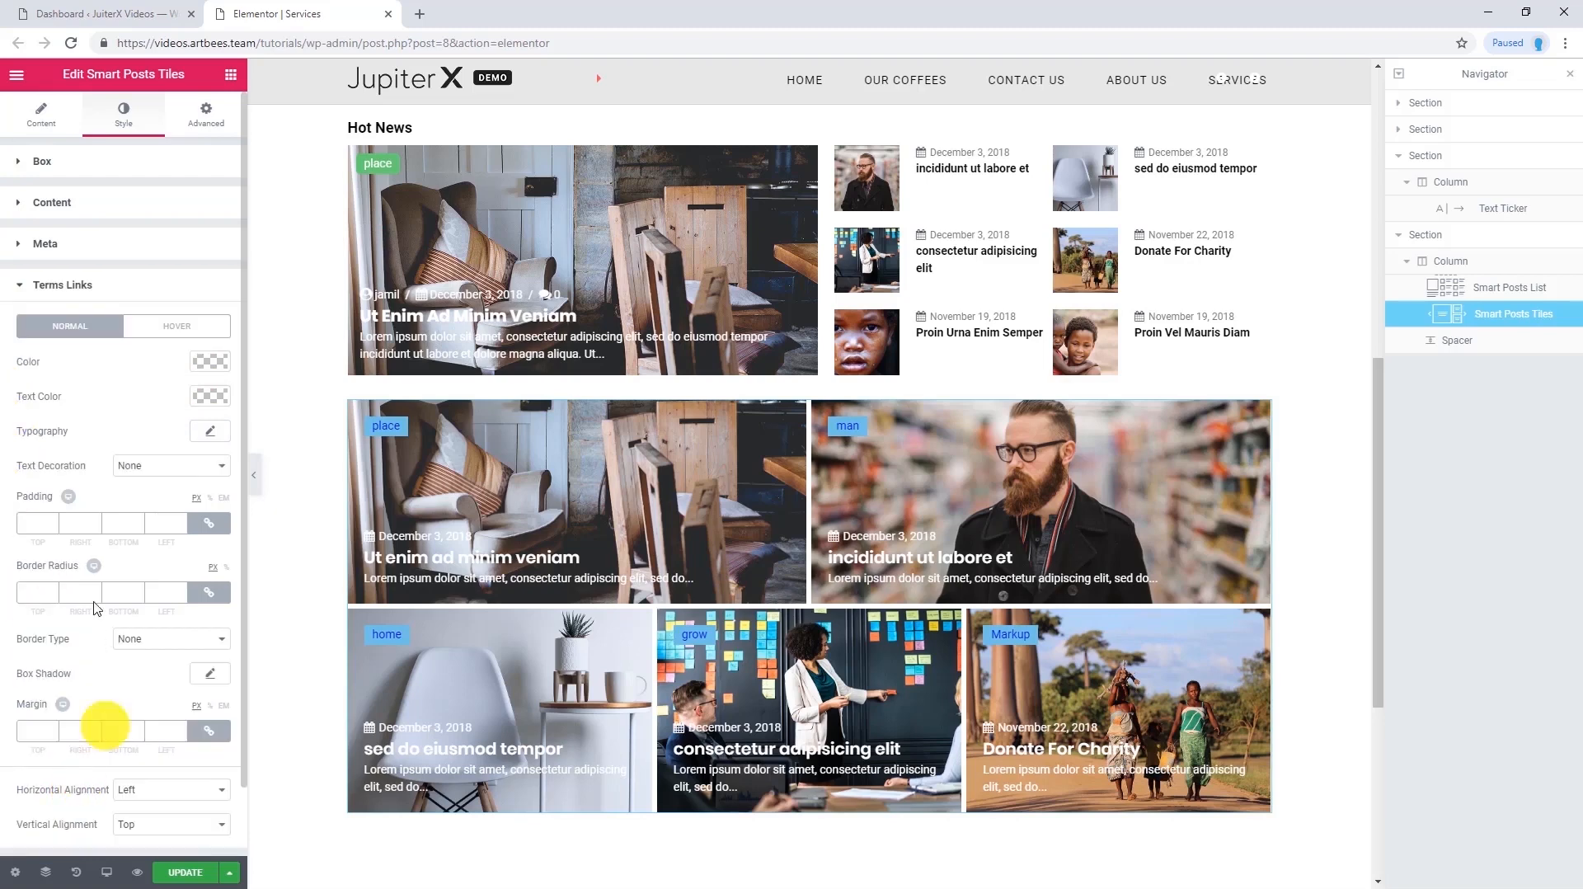
pyautogui.click(218, 364)
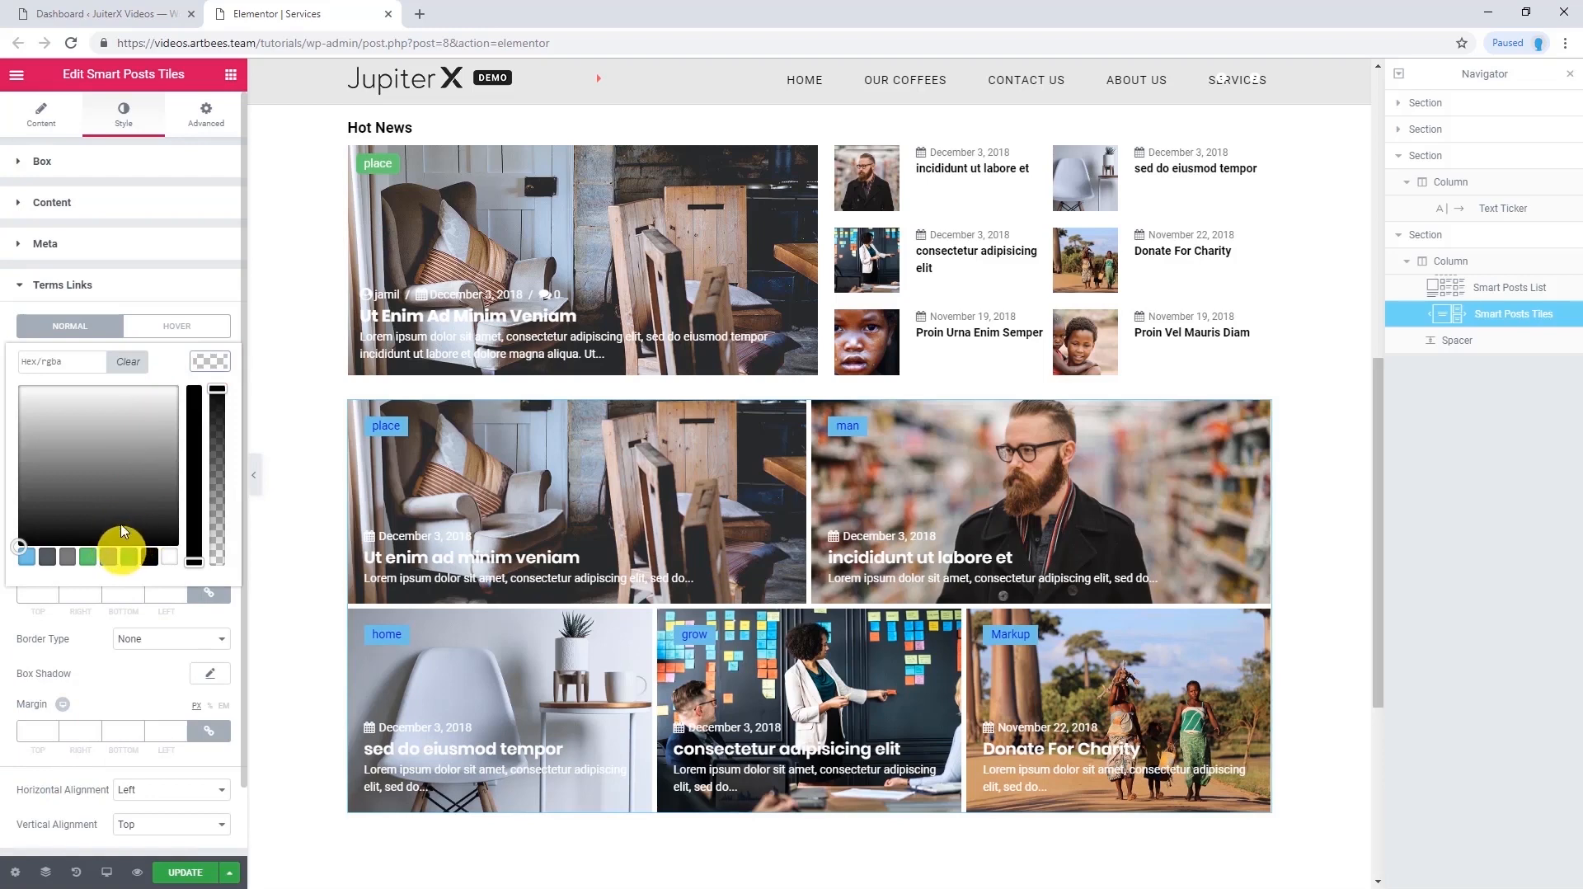
pyautogui.click(108, 557)
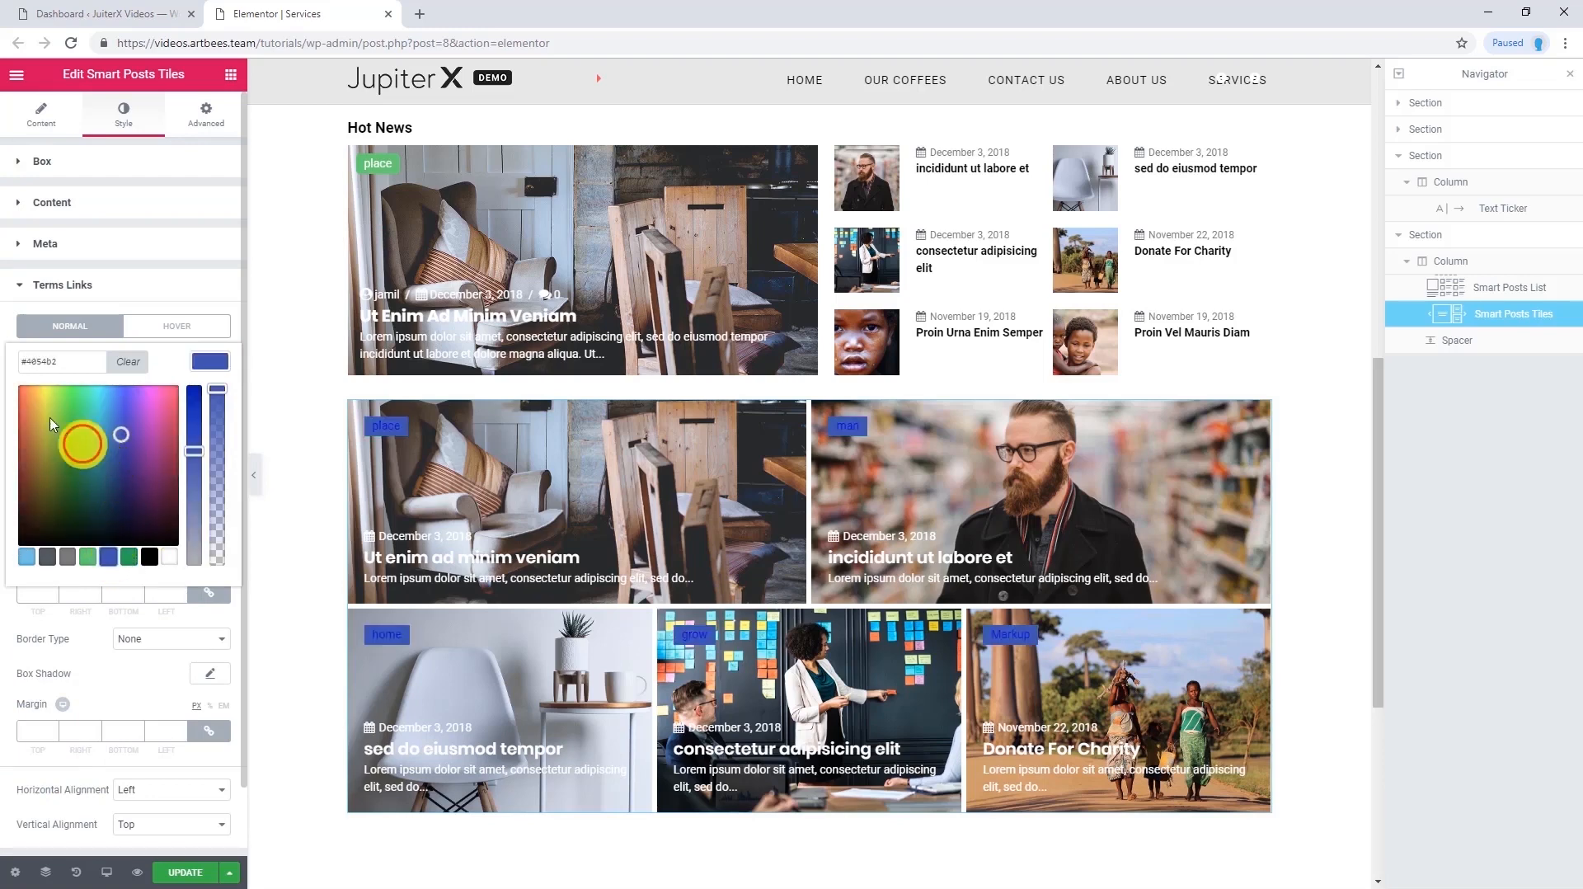
pyautogui.moveTo(19, 386); pyautogui.dragTo(4, 373)
pyautogui.click(4, 374)
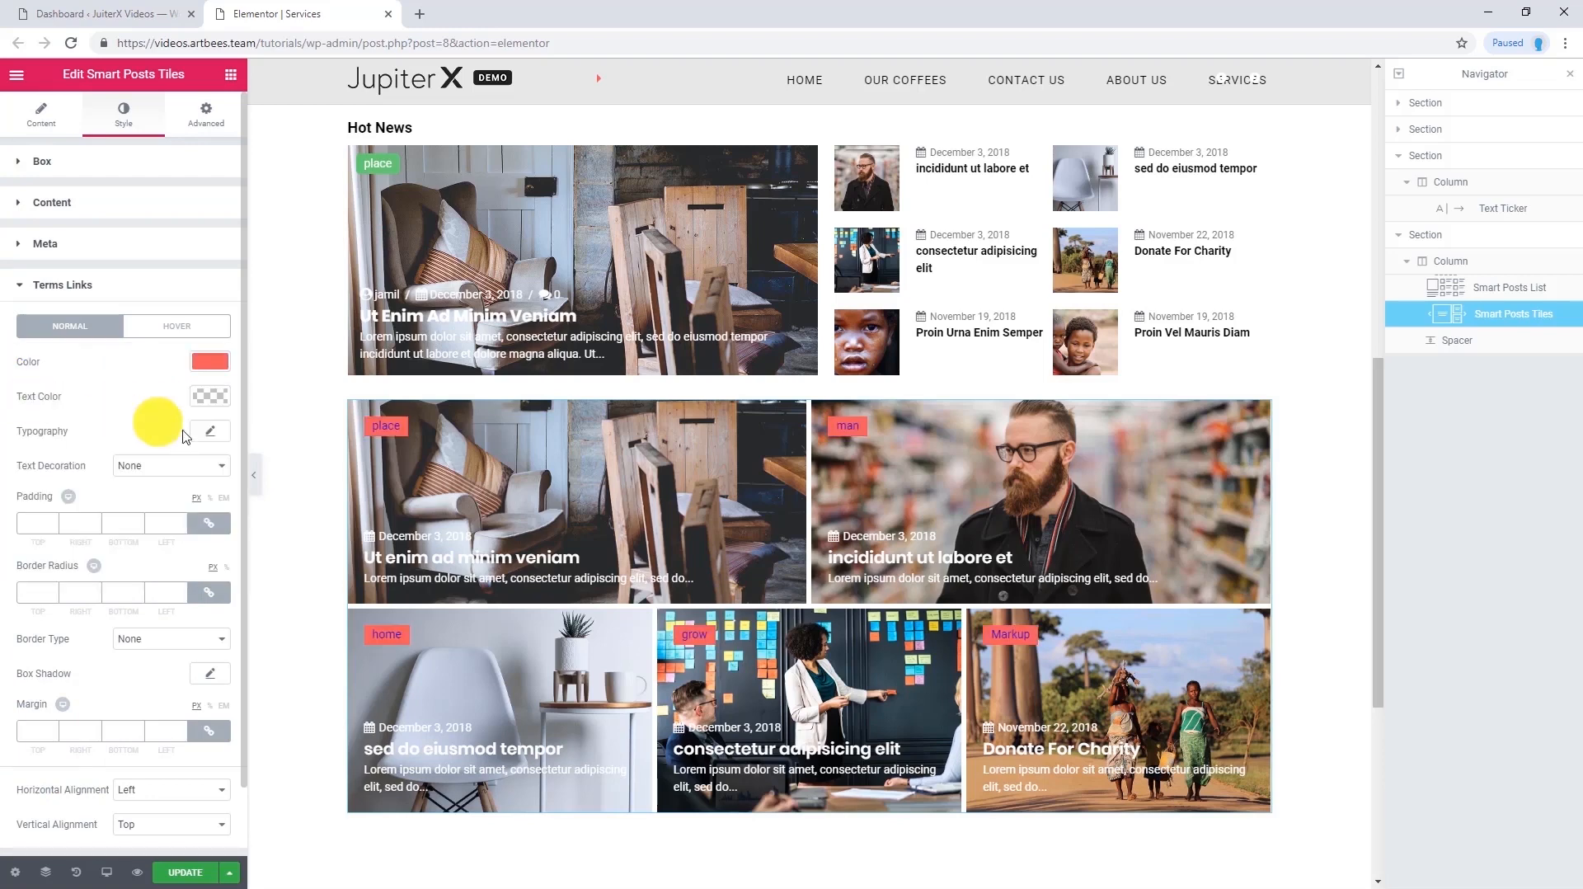
pyautogui.click(210, 363)
pyautogui.moveTo(200, 449); pyautogui.dragTo(200, 367)
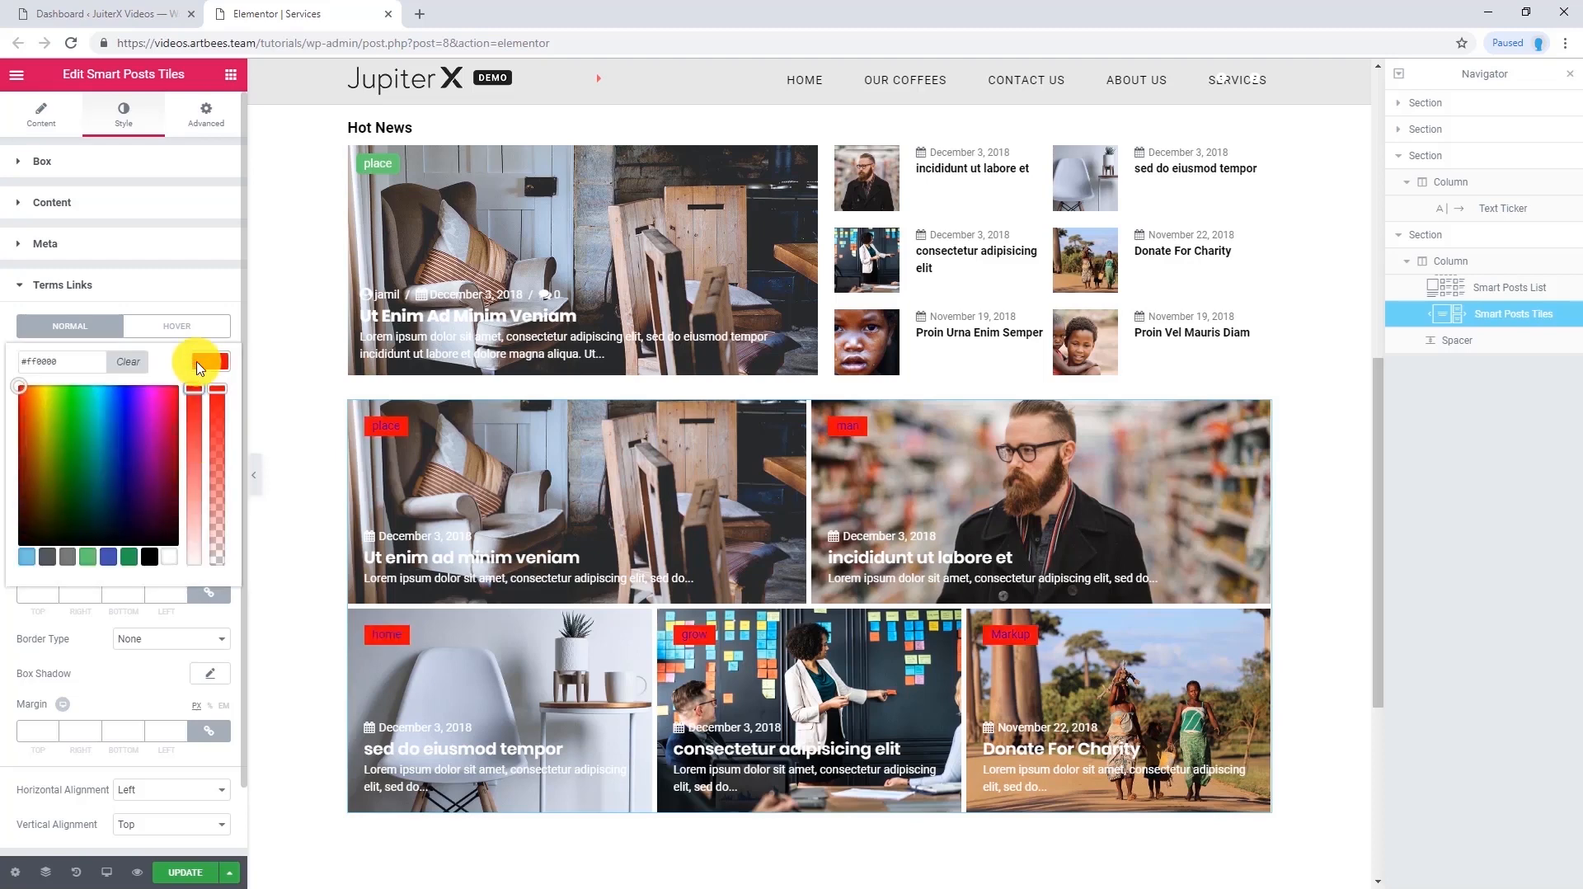
pyautogui.click(208, 362)
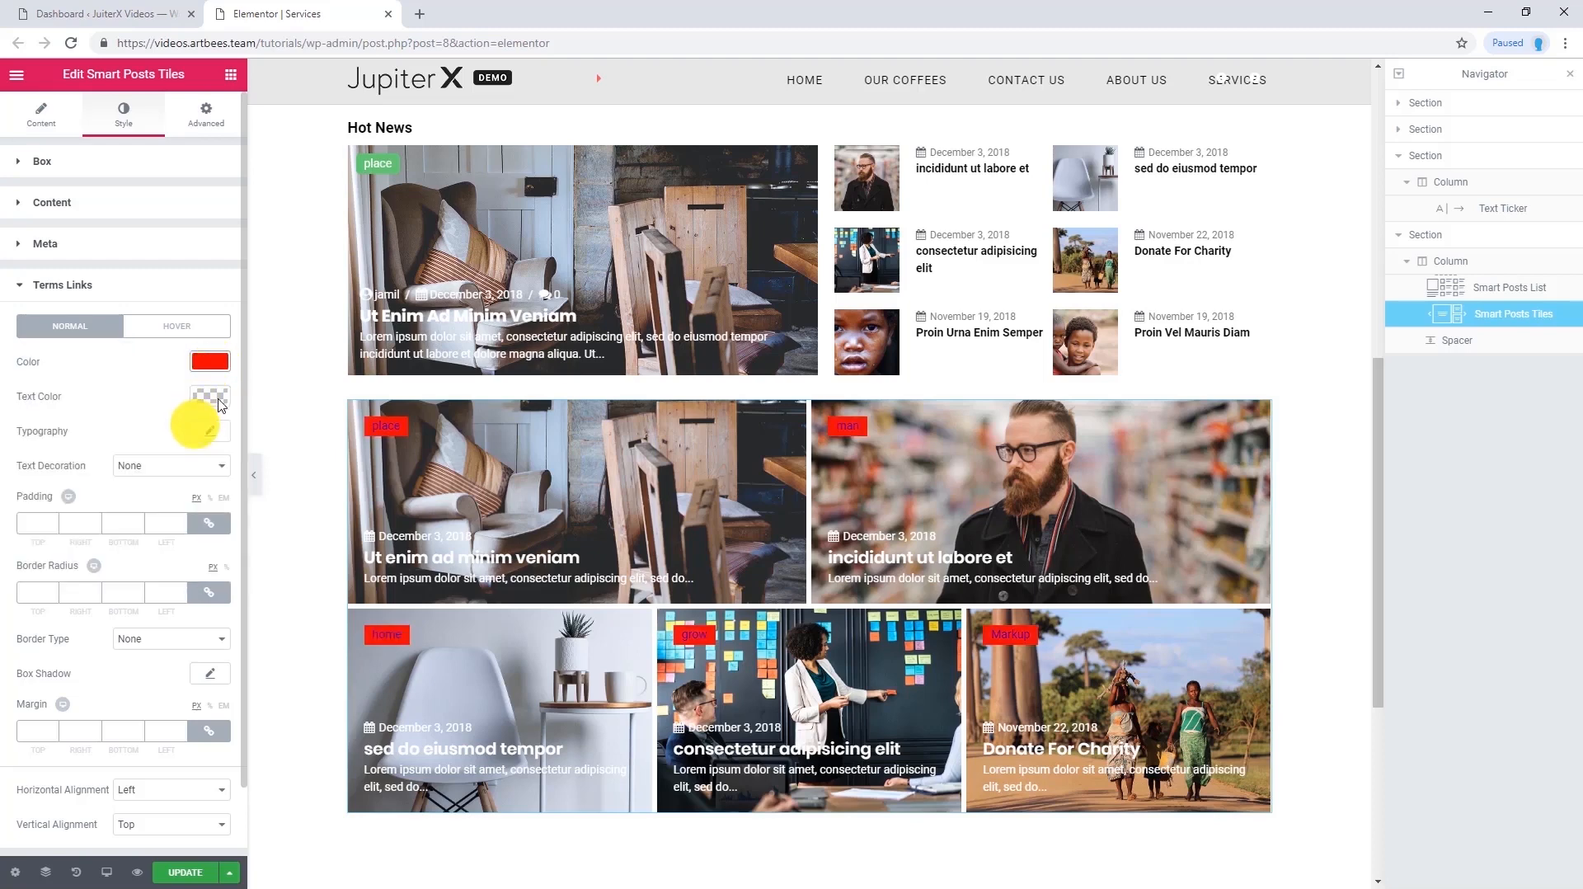
# Set the term labels' normal text color to white and slightly round the labels' corners
pyautogui.click(219, 398)
pyautogui.click(4, 396)
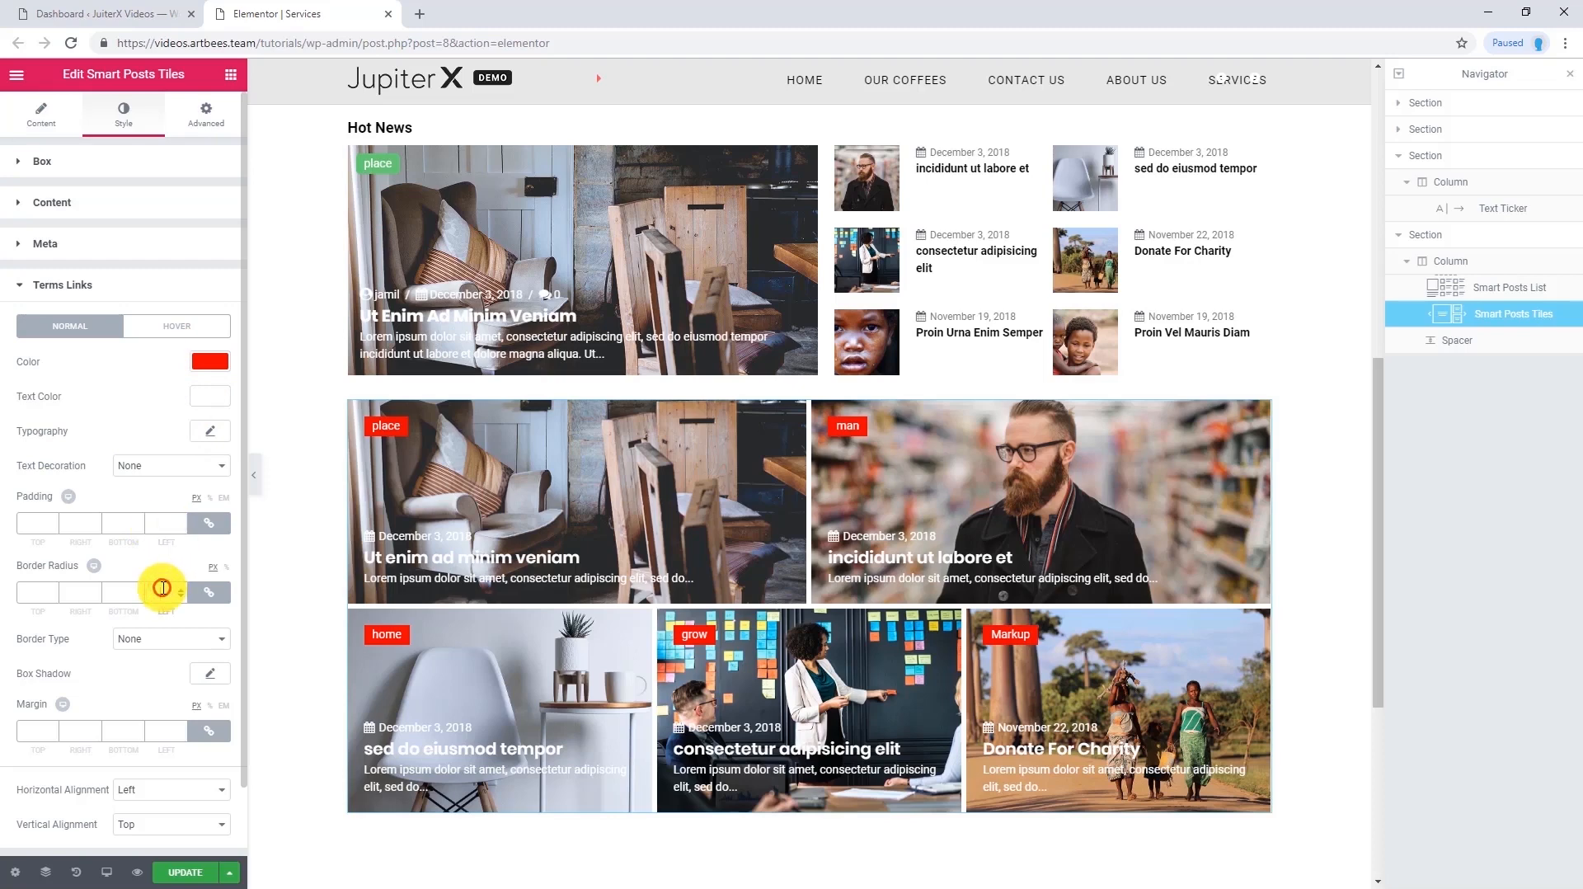
# Set the term labels' hover background color to black (#000000) and update the page
pyautogui.click(177, 326)
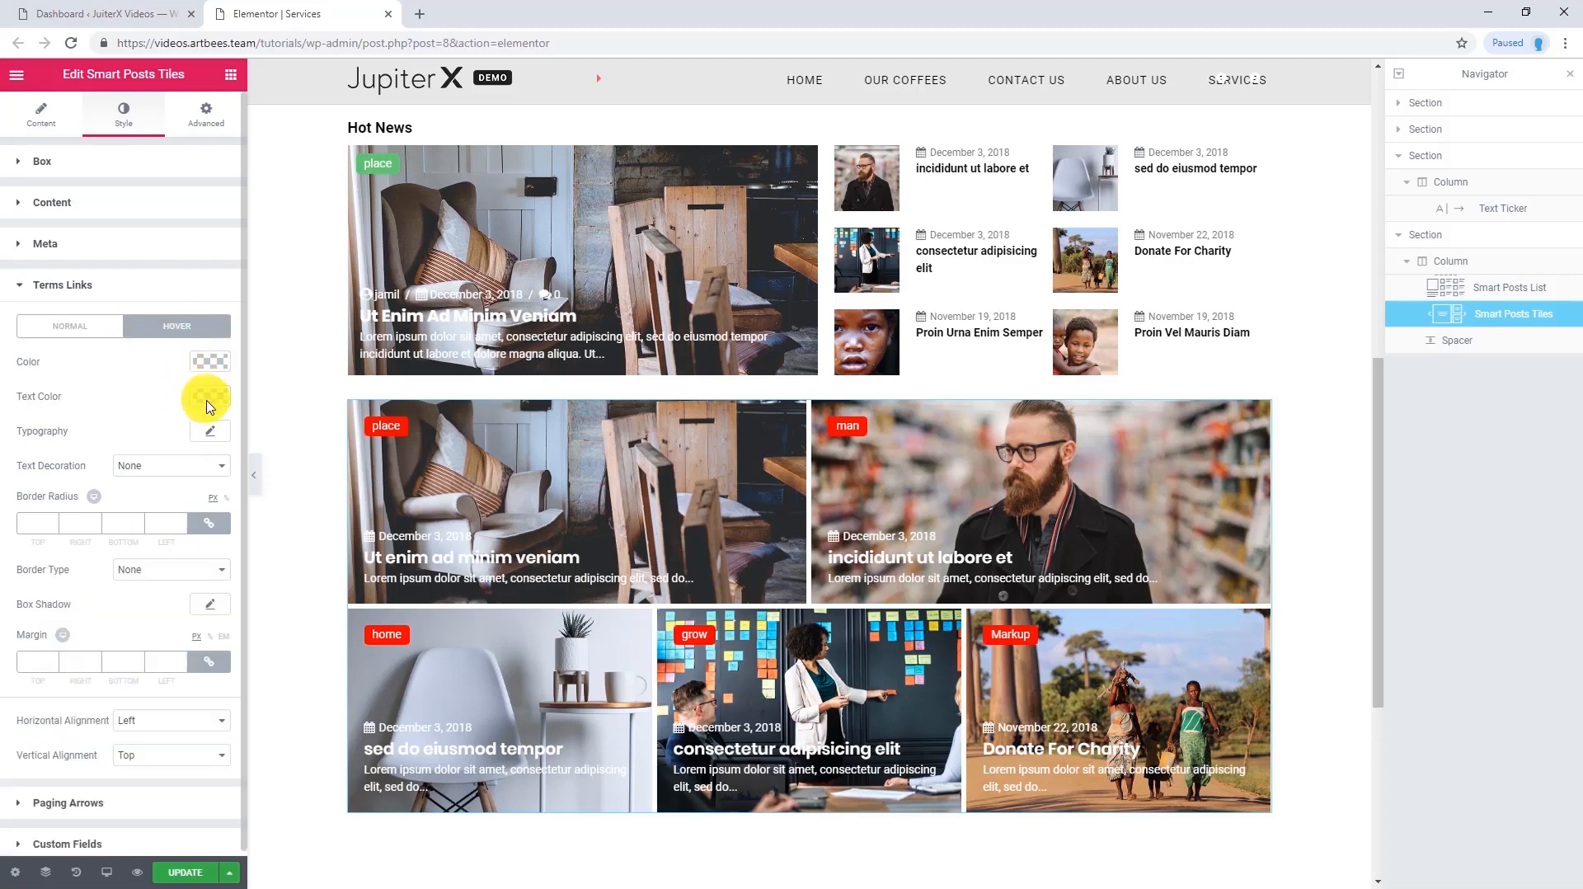
pyautogui.click(216, 365)
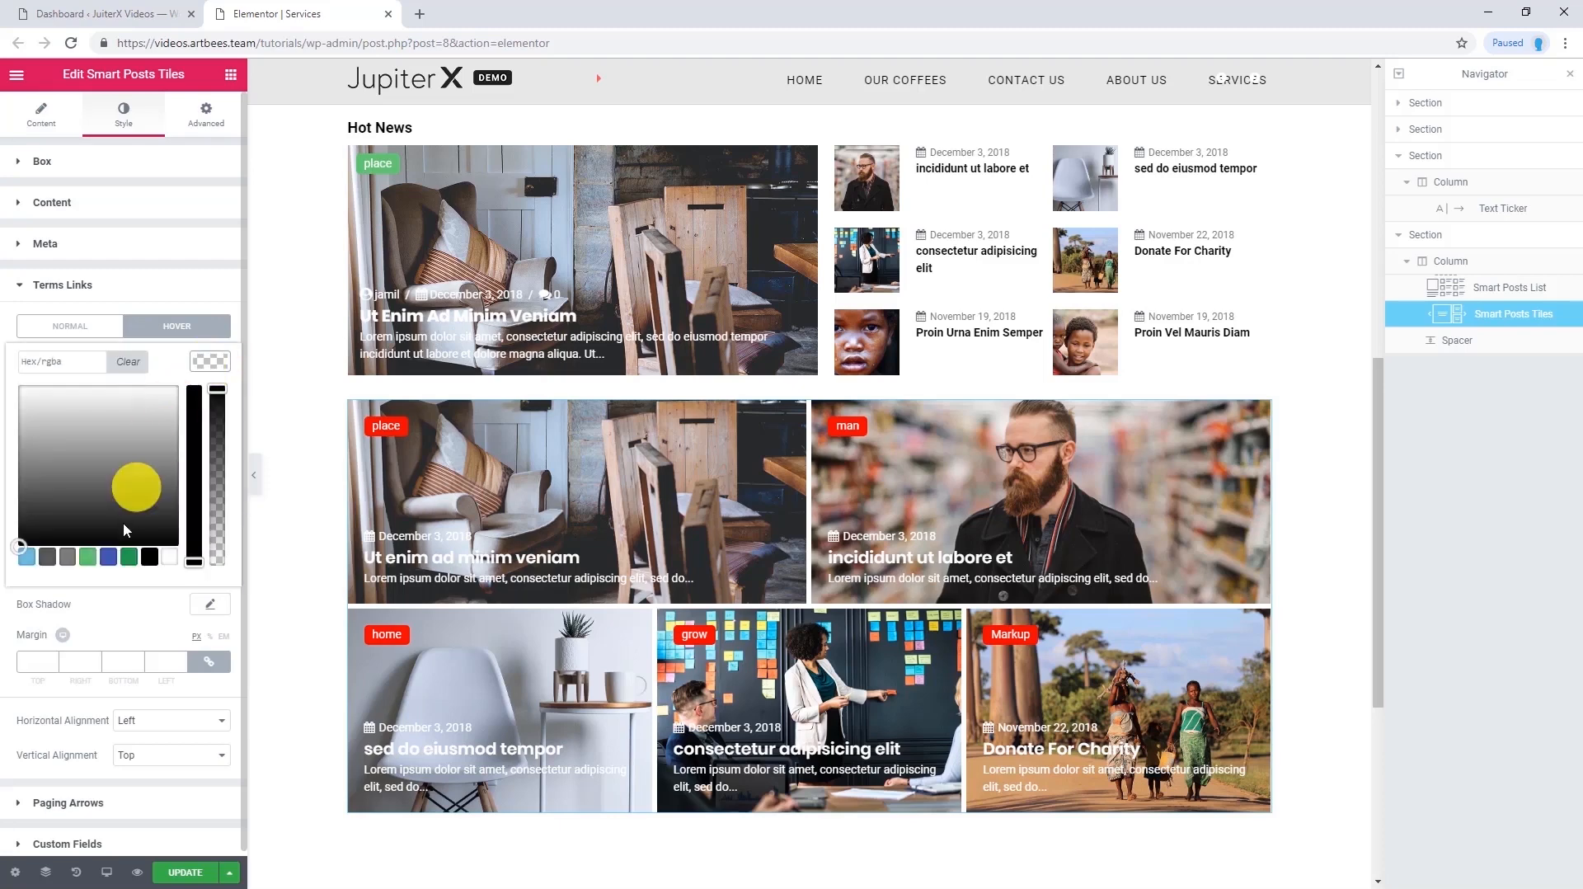
pyautogui.click(110, 558)
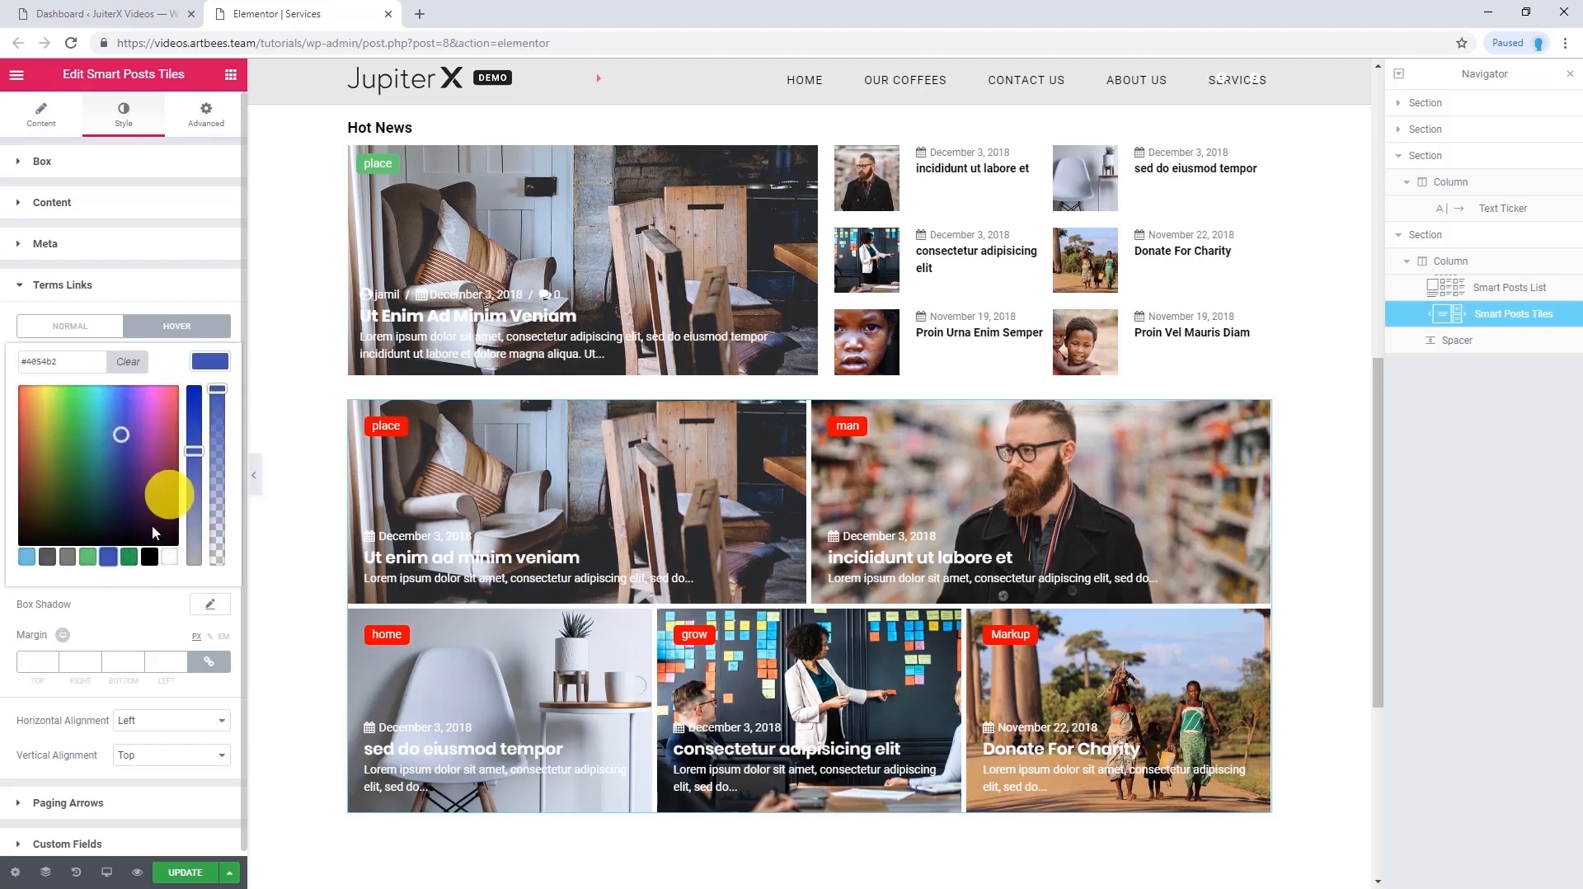
pyautogui.click(149, 557)
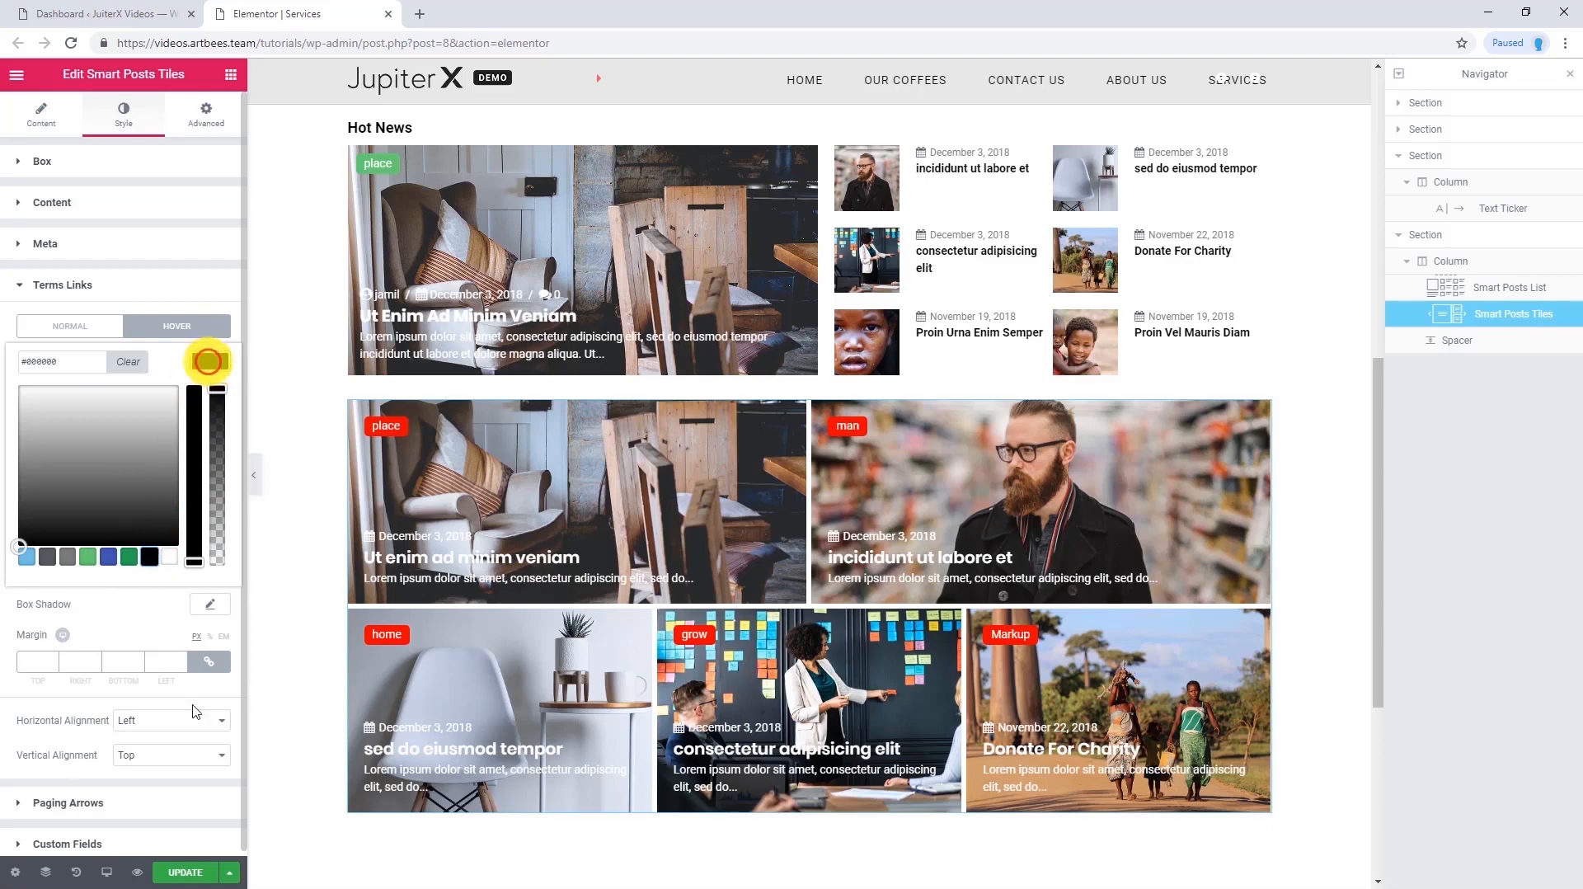
pyautogui.click(208, 361)
pyautogui.click(183, 873)
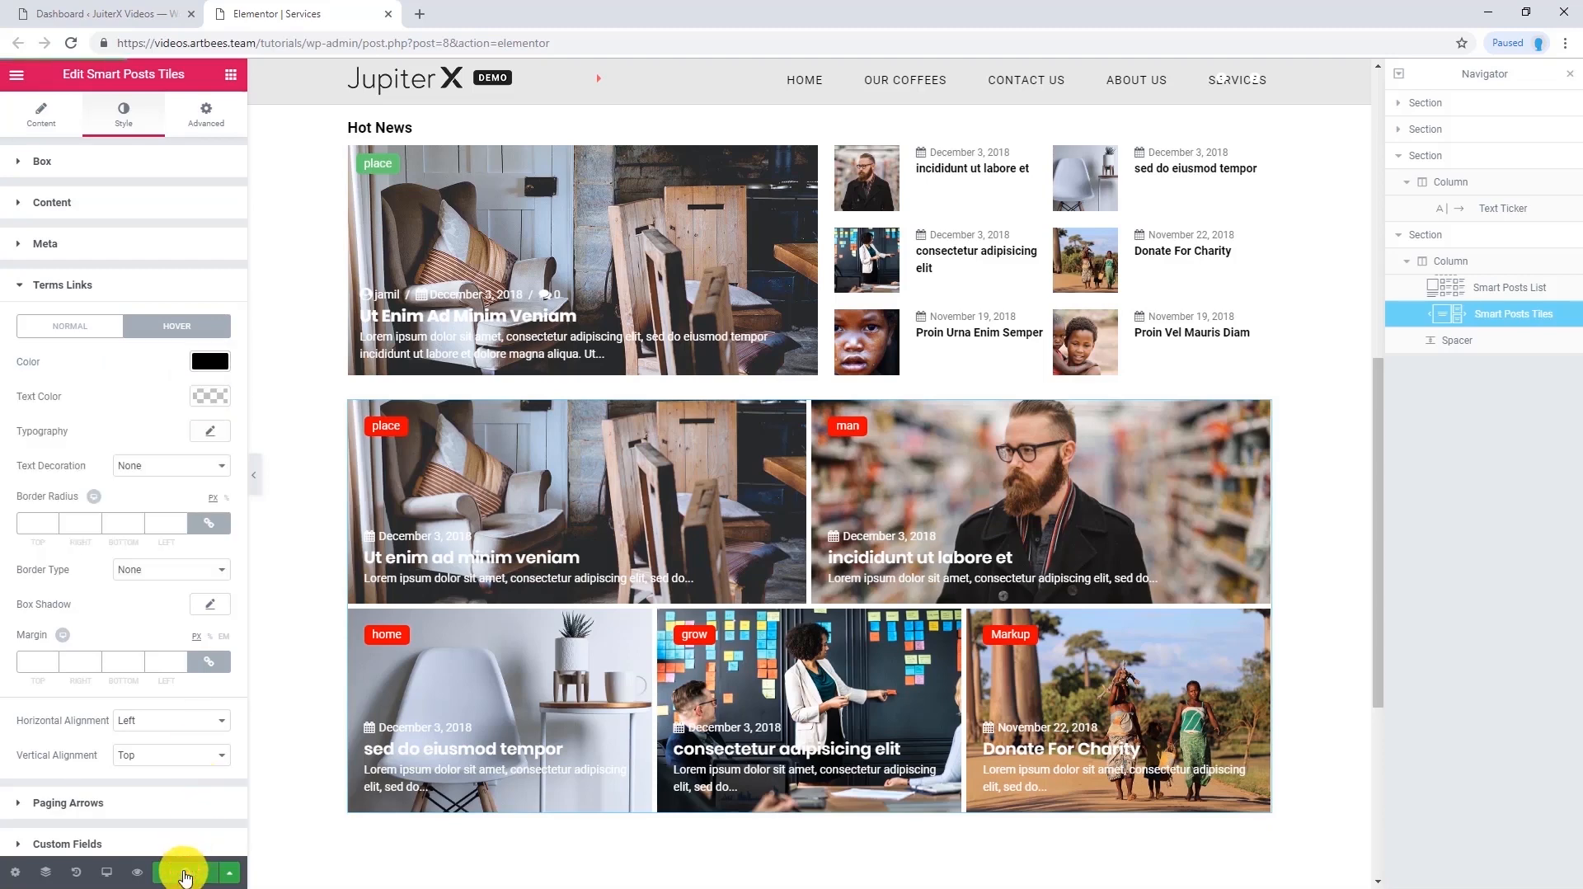
# Preview the Services page down to the post tiles to check their term labels, and close the preview
pyautogui.click(139, 873)
pyautogui.scroll(-5, 165, 341)
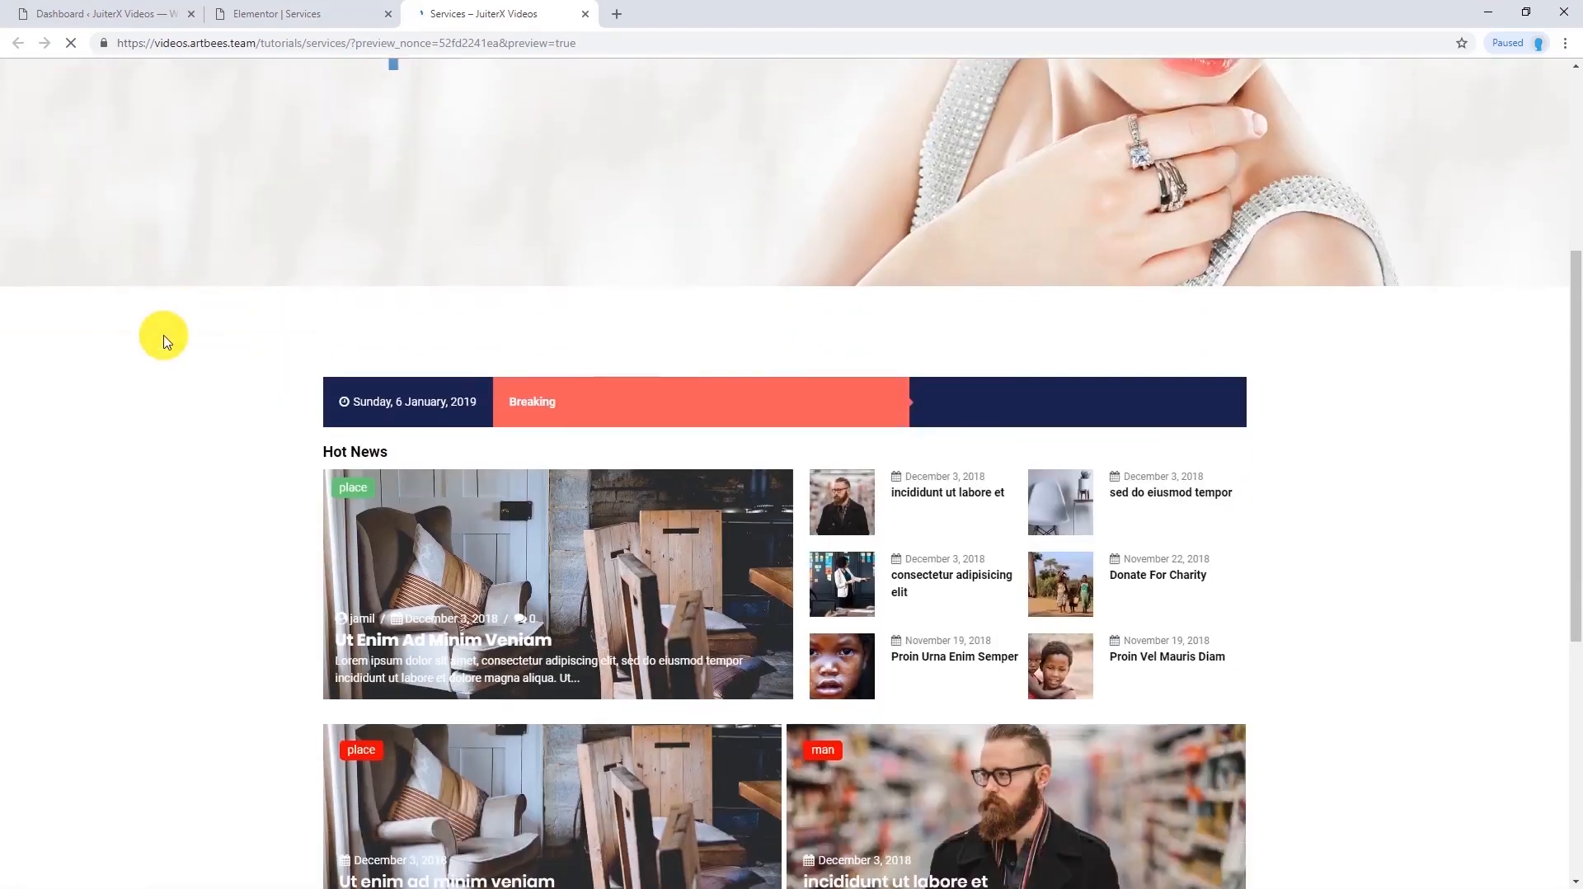
pyautogui.scroll(-6, 165, 341)
pyautogui.scroll(1, 343, 381)
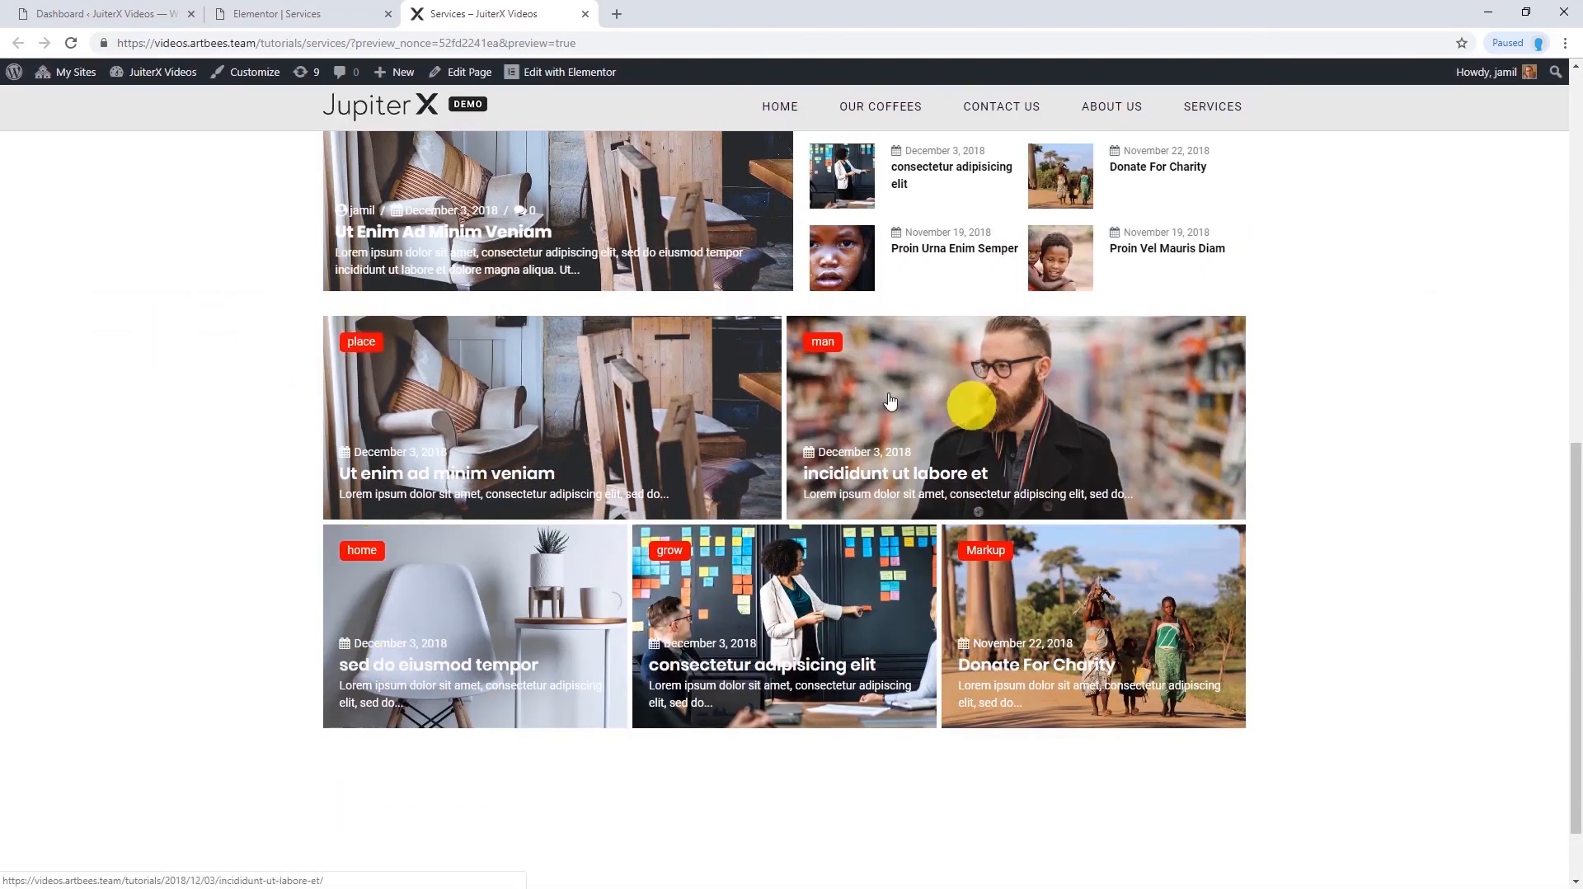
pyautogui.click(585, 14)
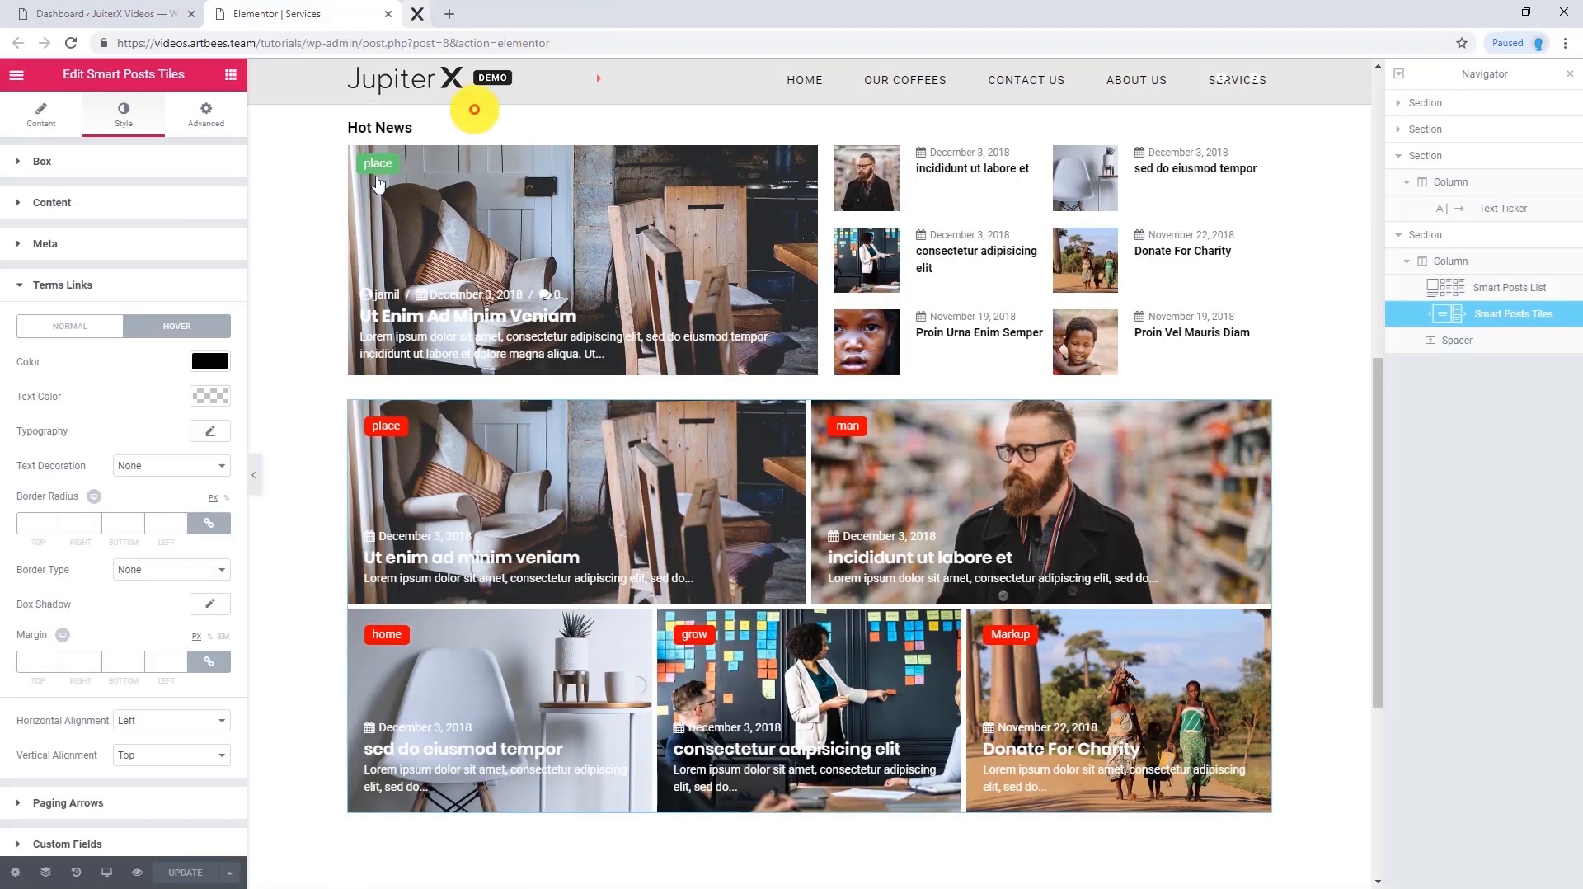
# Compare Layouts 9 and 6 for the post tiles and settle on Layout 3 (4 posts)
pyautogui.click(36, 124)
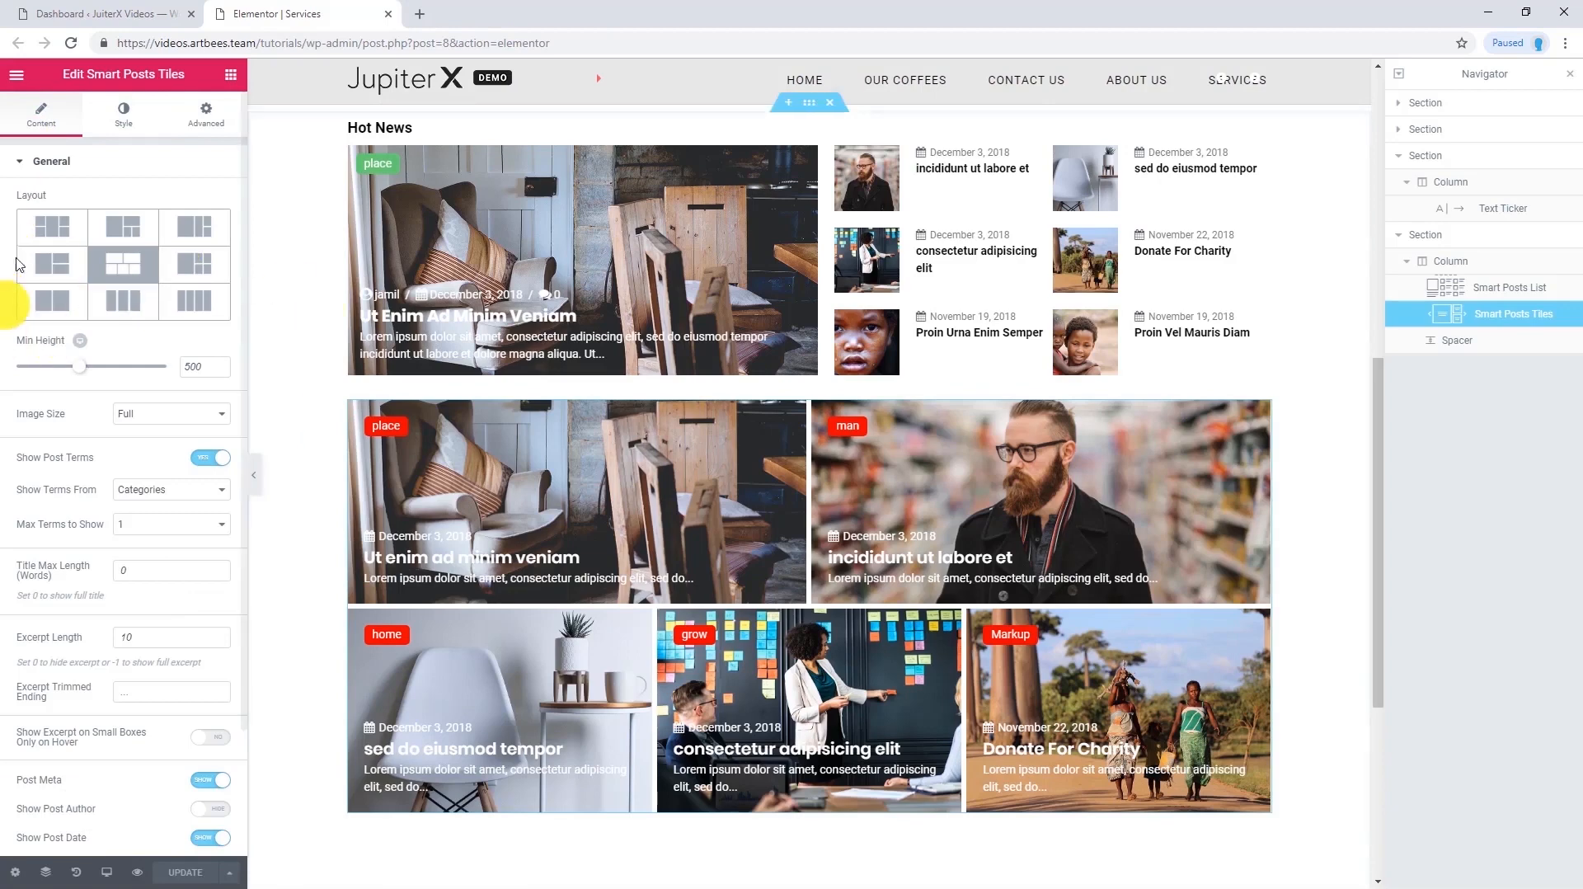
pyautogui.click(193, 296)
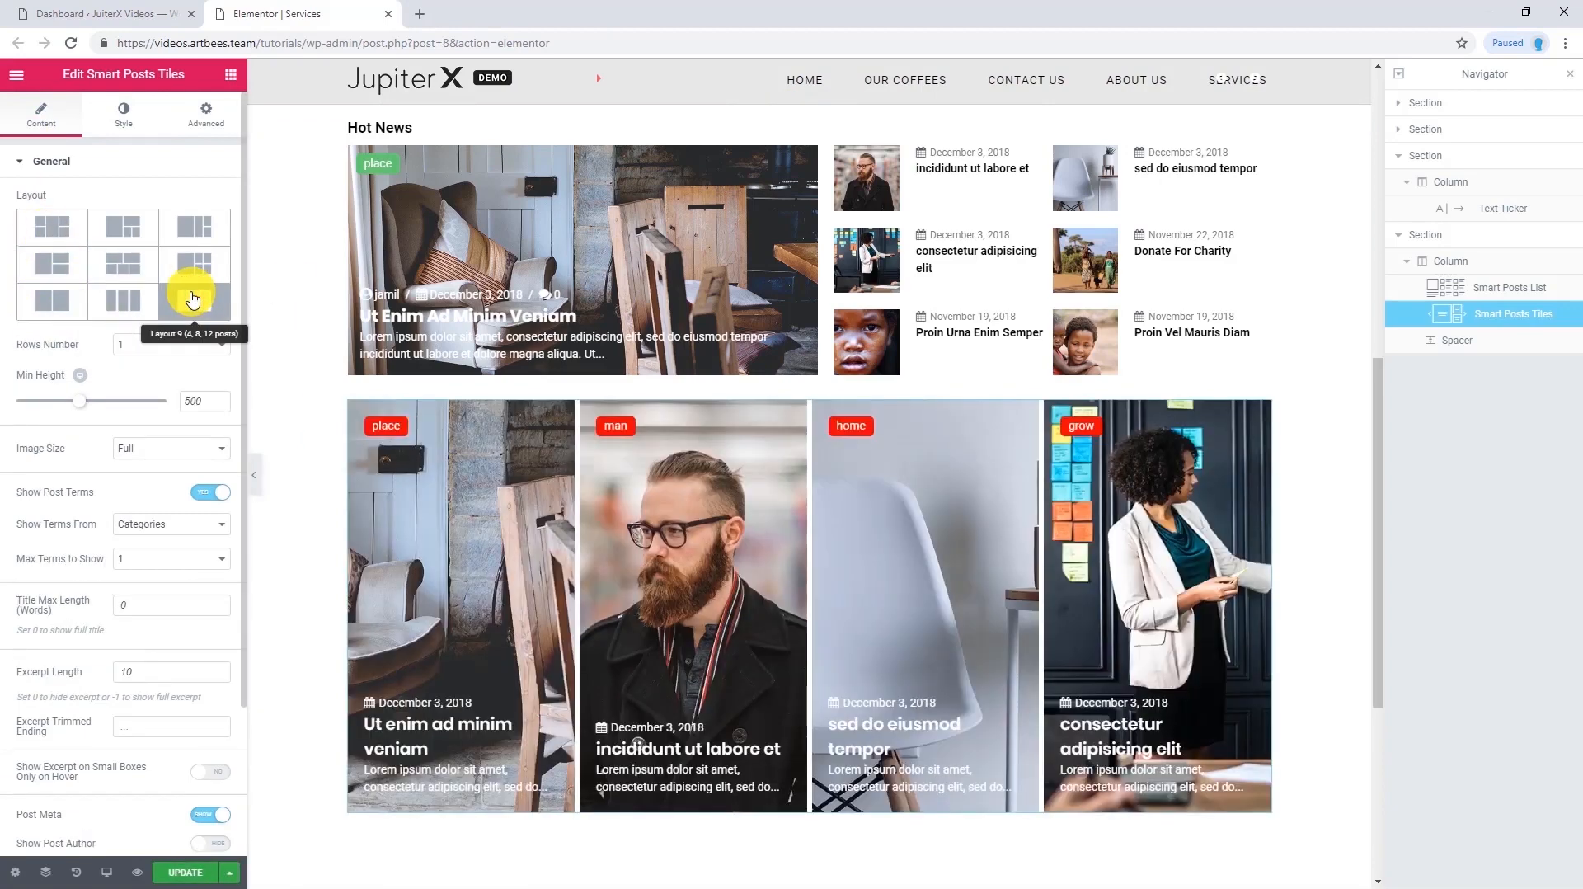
pyautogui.click(197, 265)
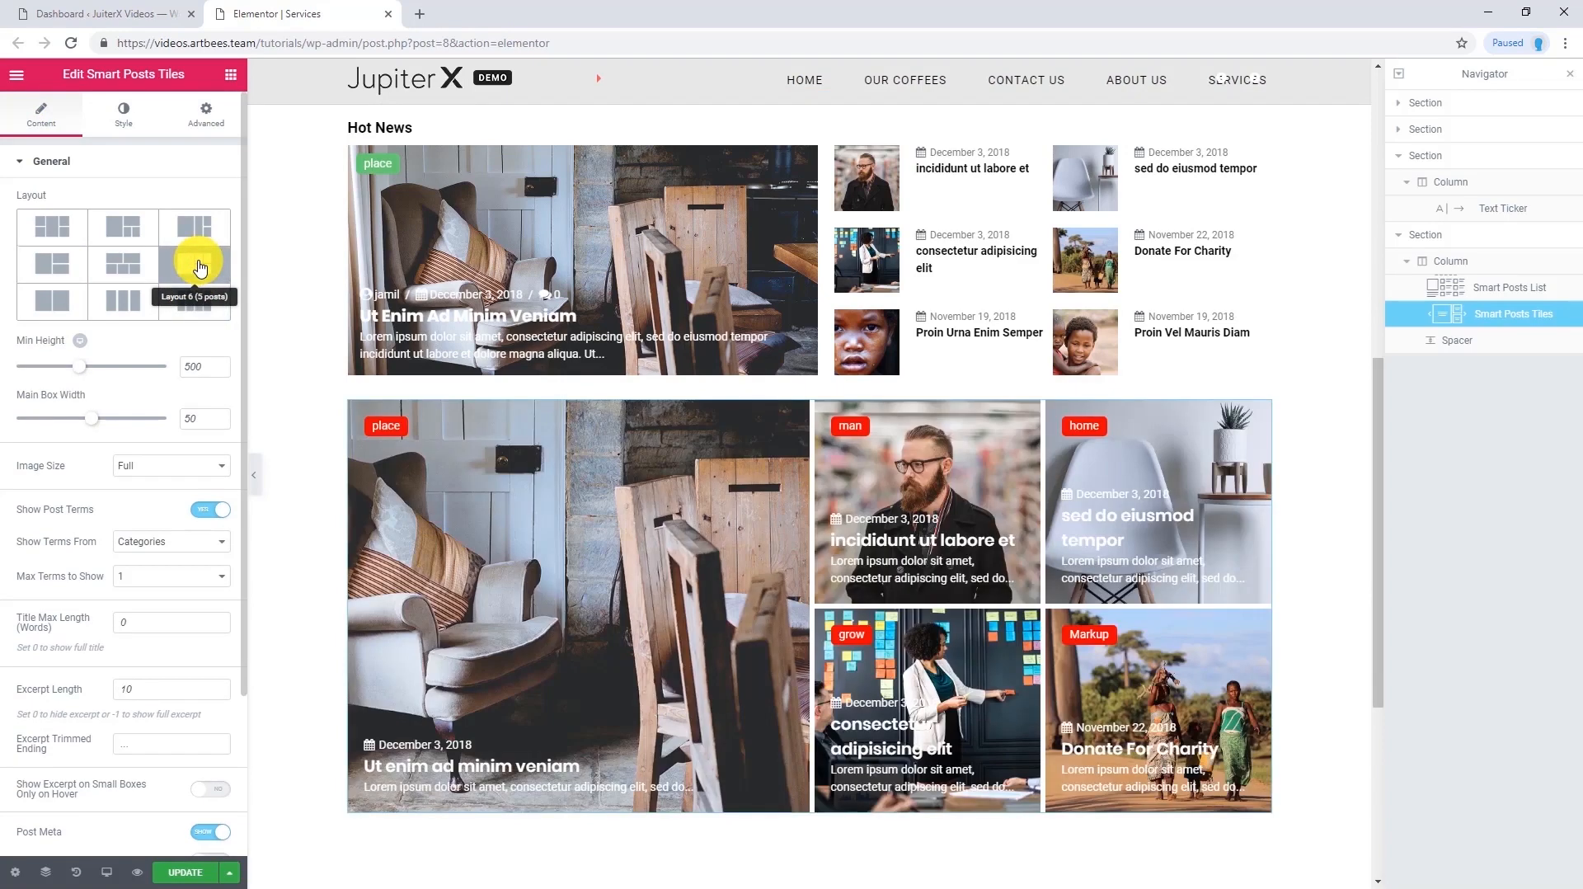
pyautogui.click(207, 225)
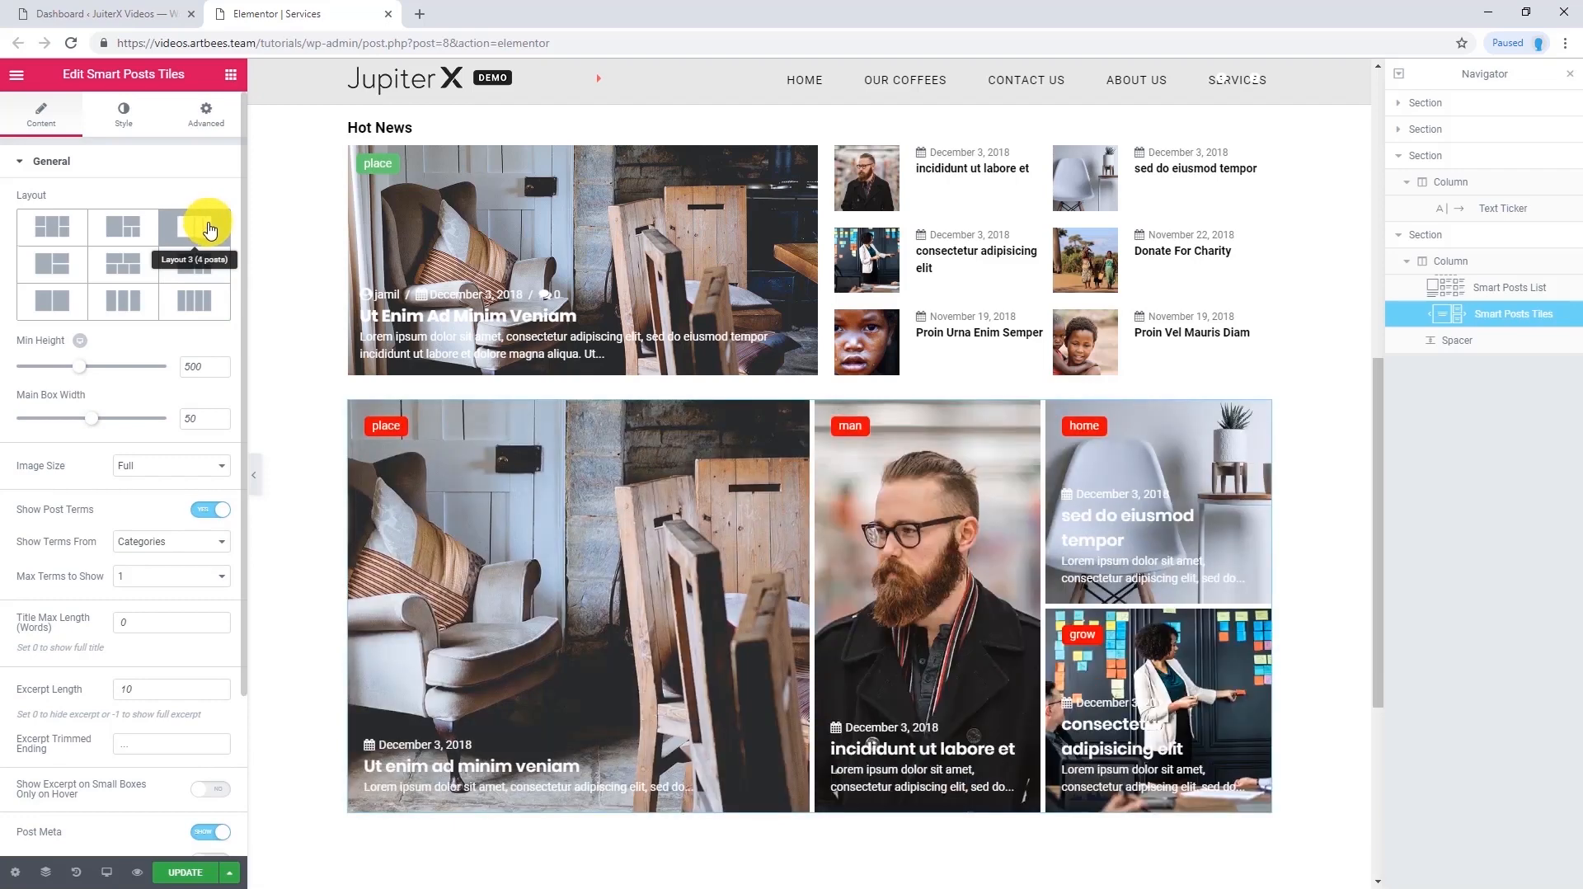
# Update the Services page and preview the post tiles in their new layout
pyautogui.click(188, 875)
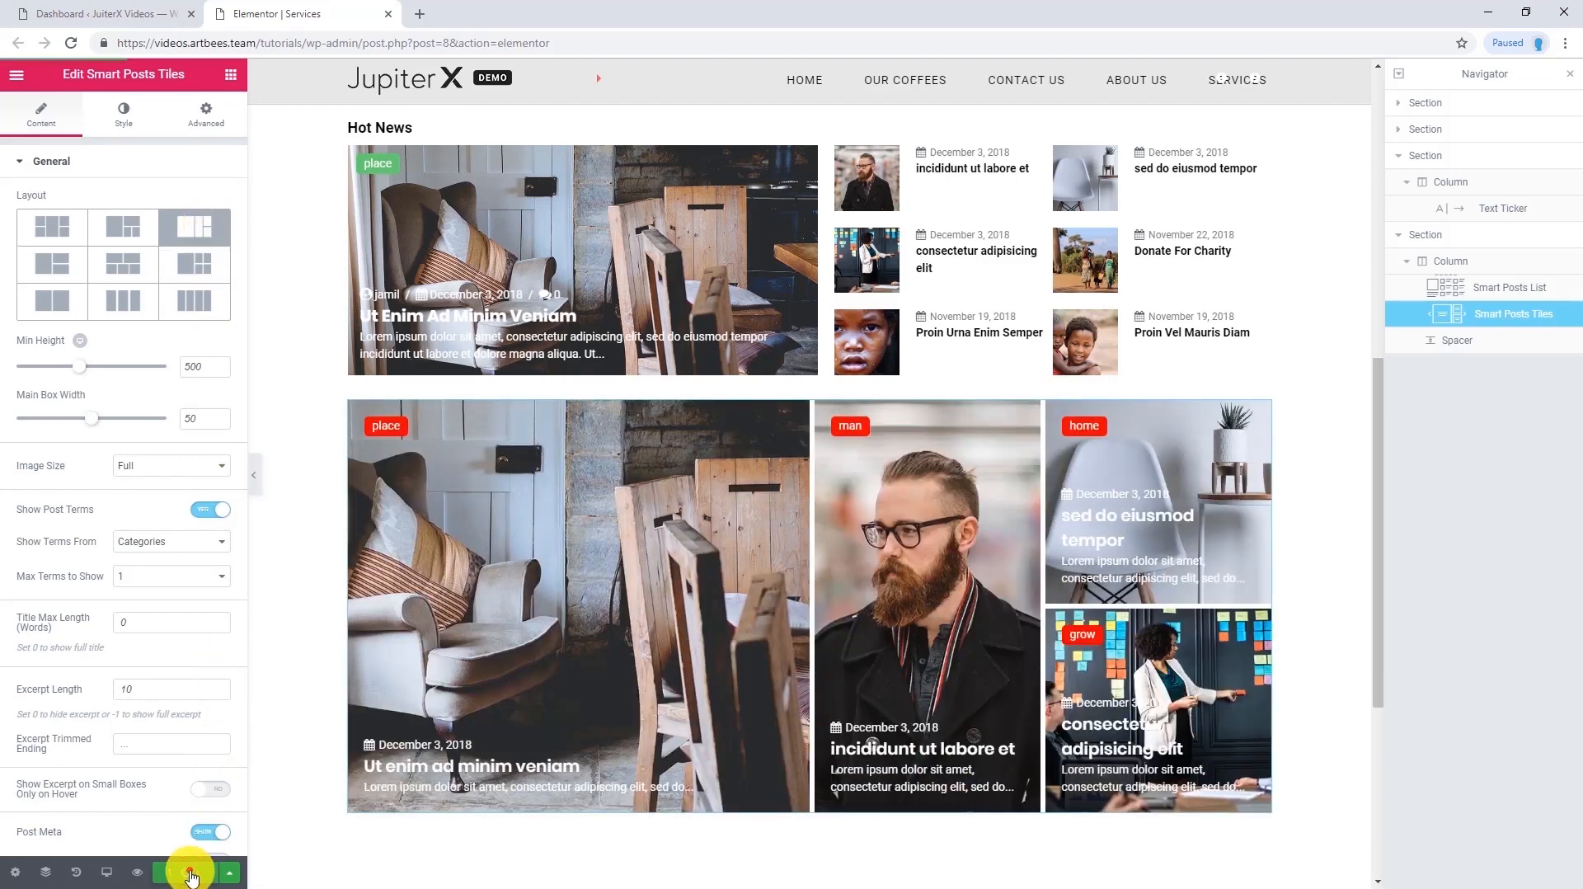
pyautogui.click(137, 871)
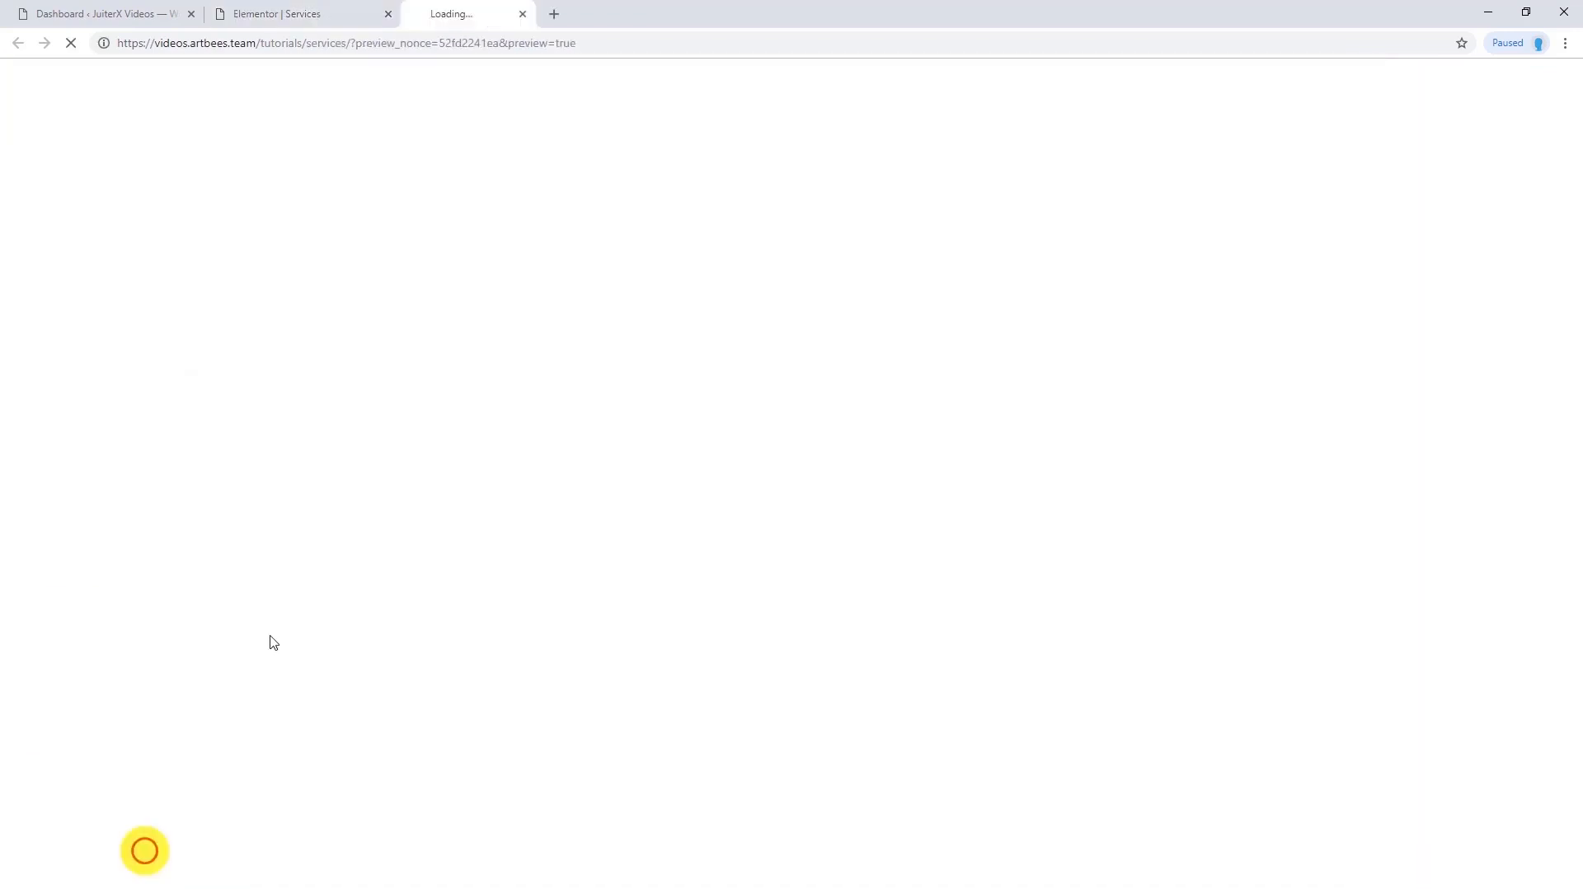
pyautogui.scroll(-10, 272, 473)
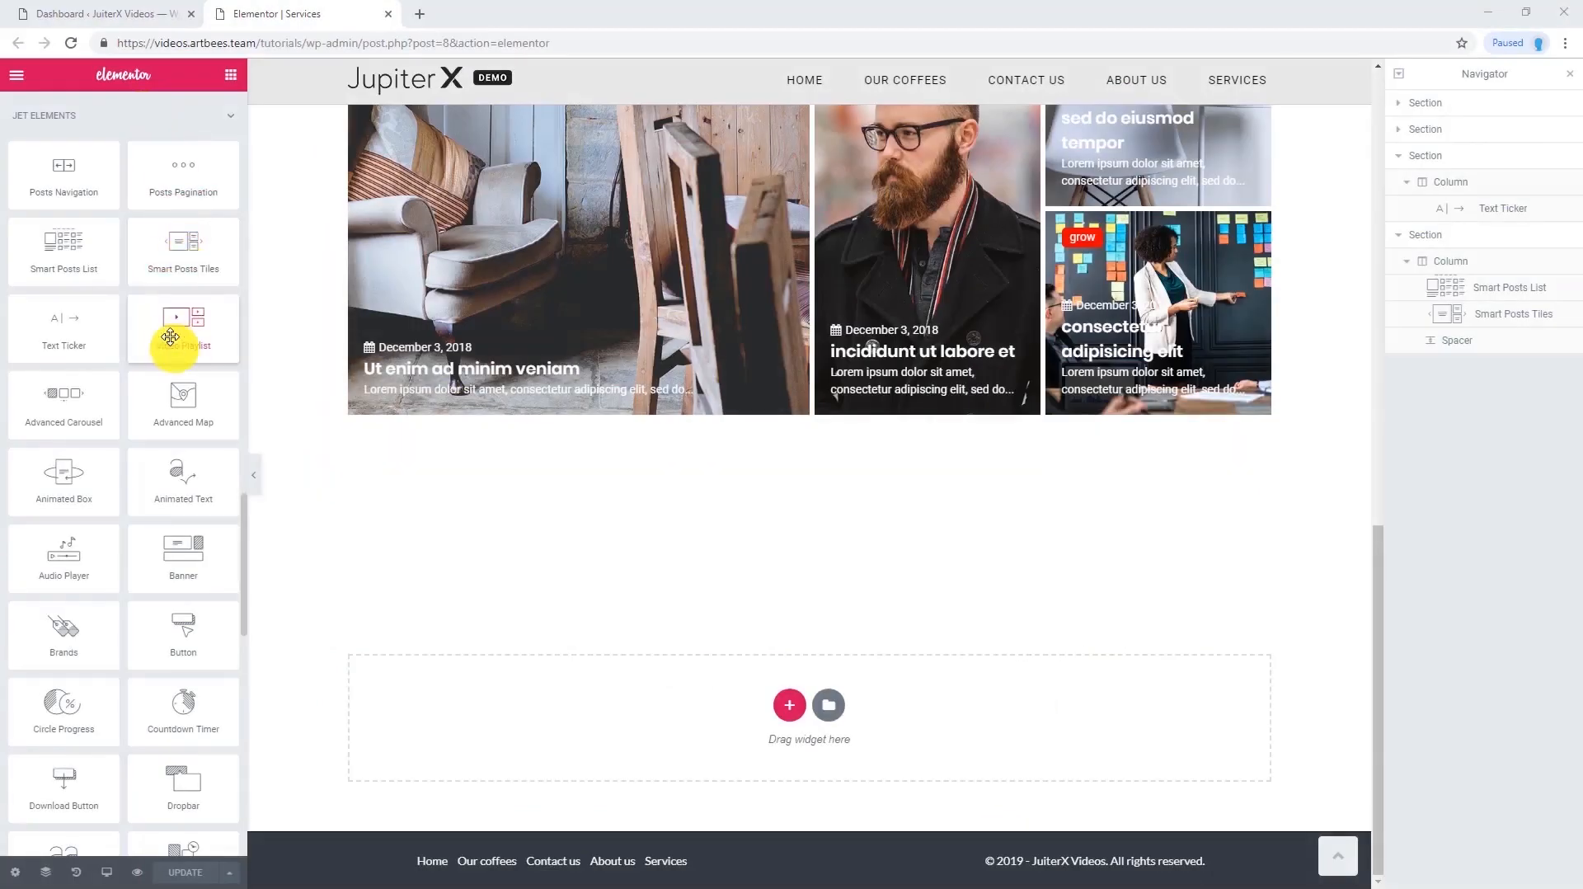
# Add a Video Playlist widget between the Smart Posts Tiles and the Spacer, and inspect its first item's fields
pyautogui.moveTo(180, 328); pyautogui.dragTo(737, 463)
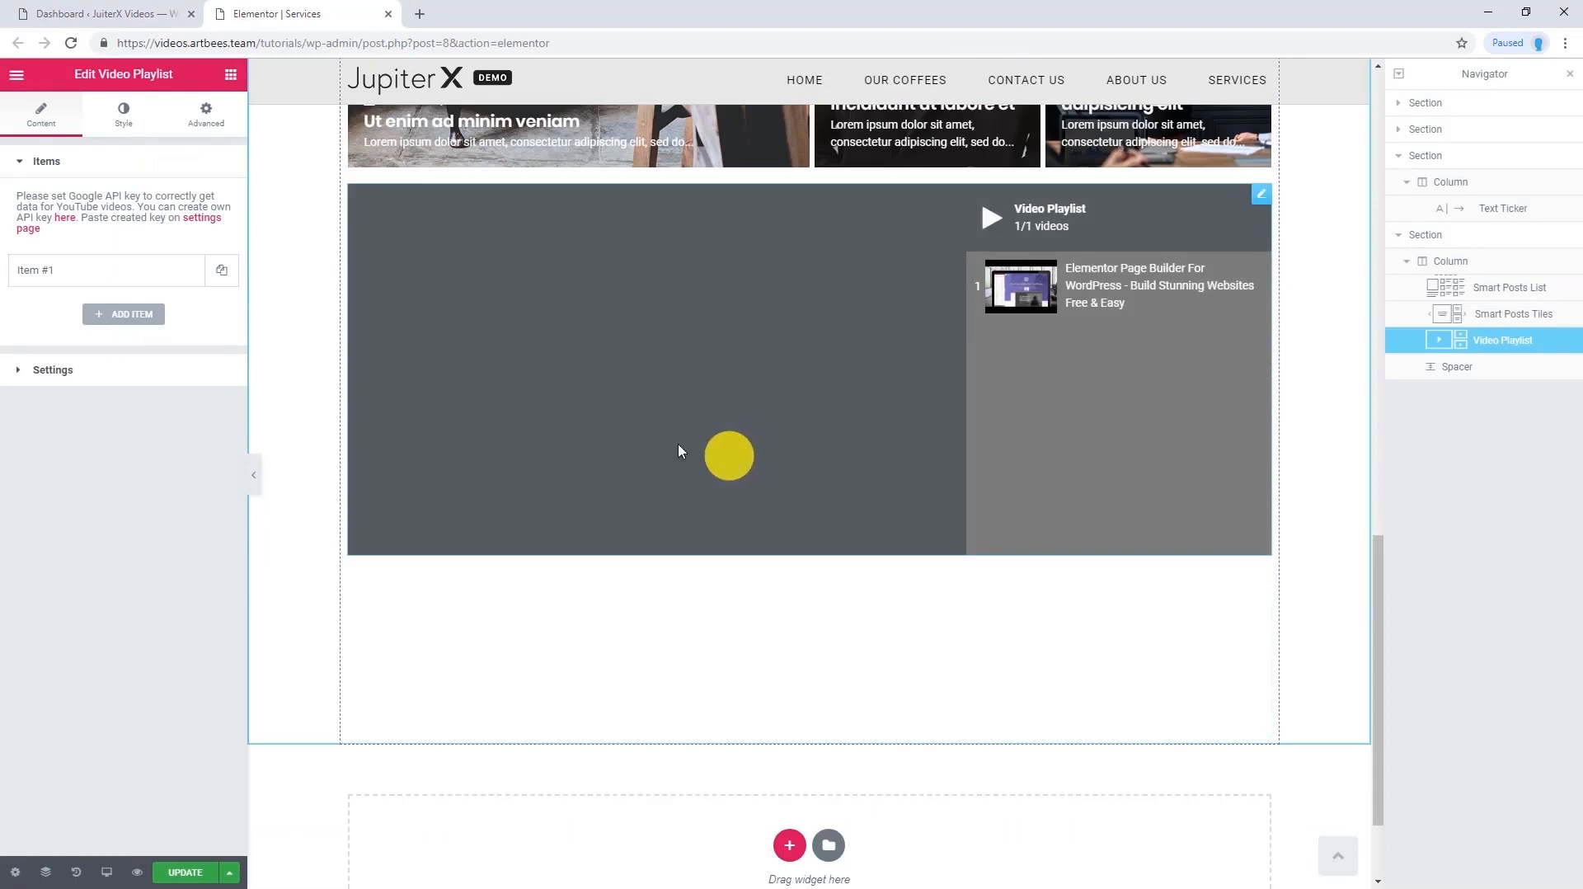
pyautogui.click(72, 271)
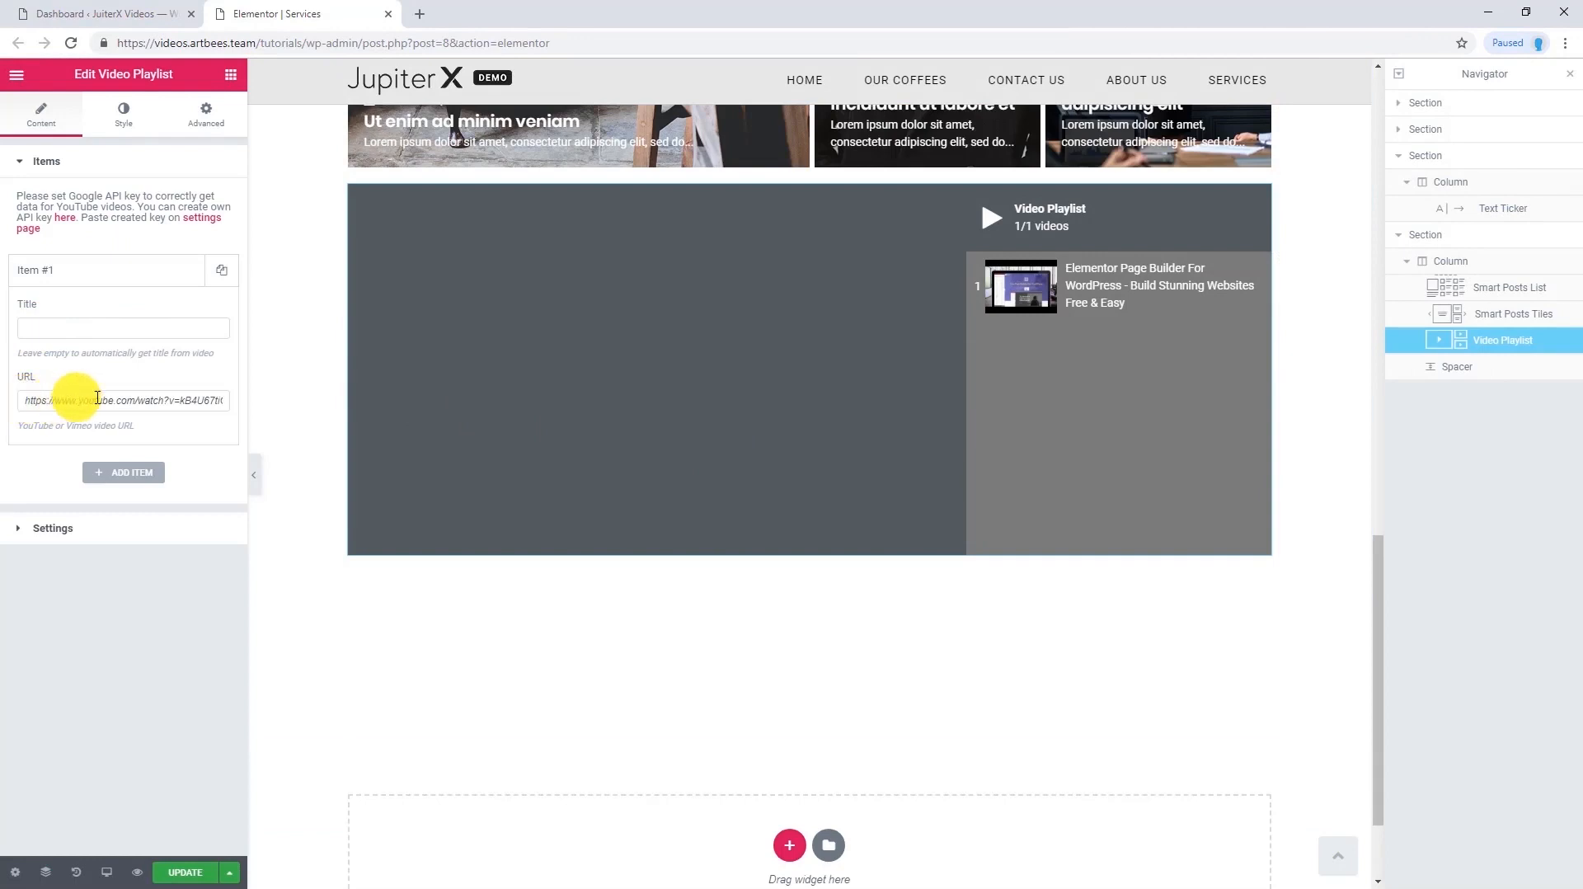
pyautogui.click(137, 281)
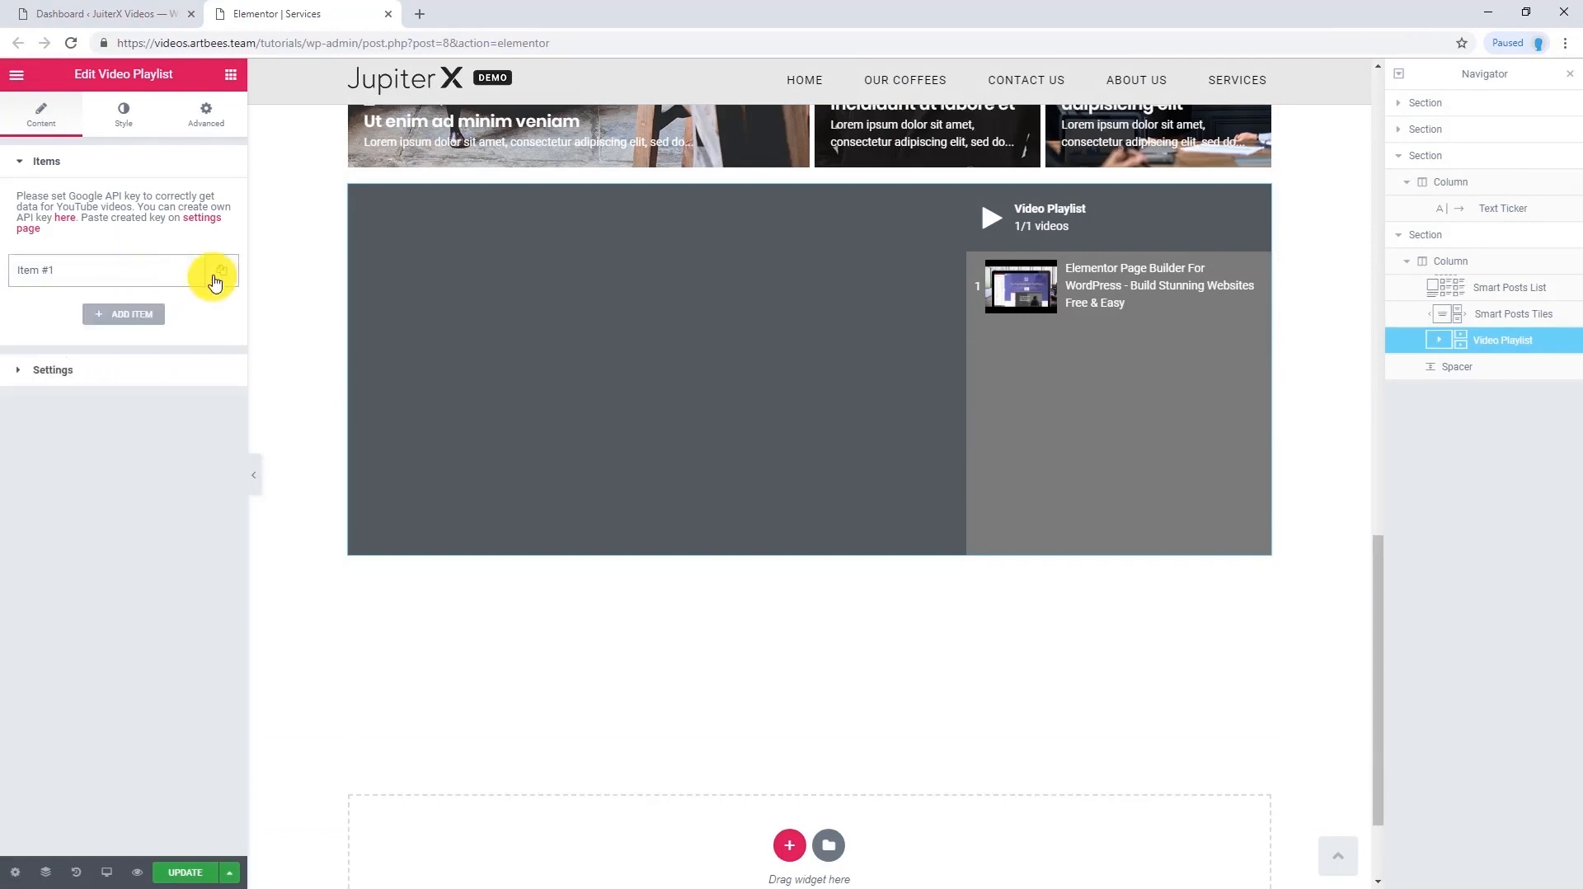
# Duplicate the video playlist's item until the playlist holds six items
pyautogui.click(216, 278)
pyautogui.click(189, 315)
pyautogui.click(189, 317)
pyautogui.click(190, 317)
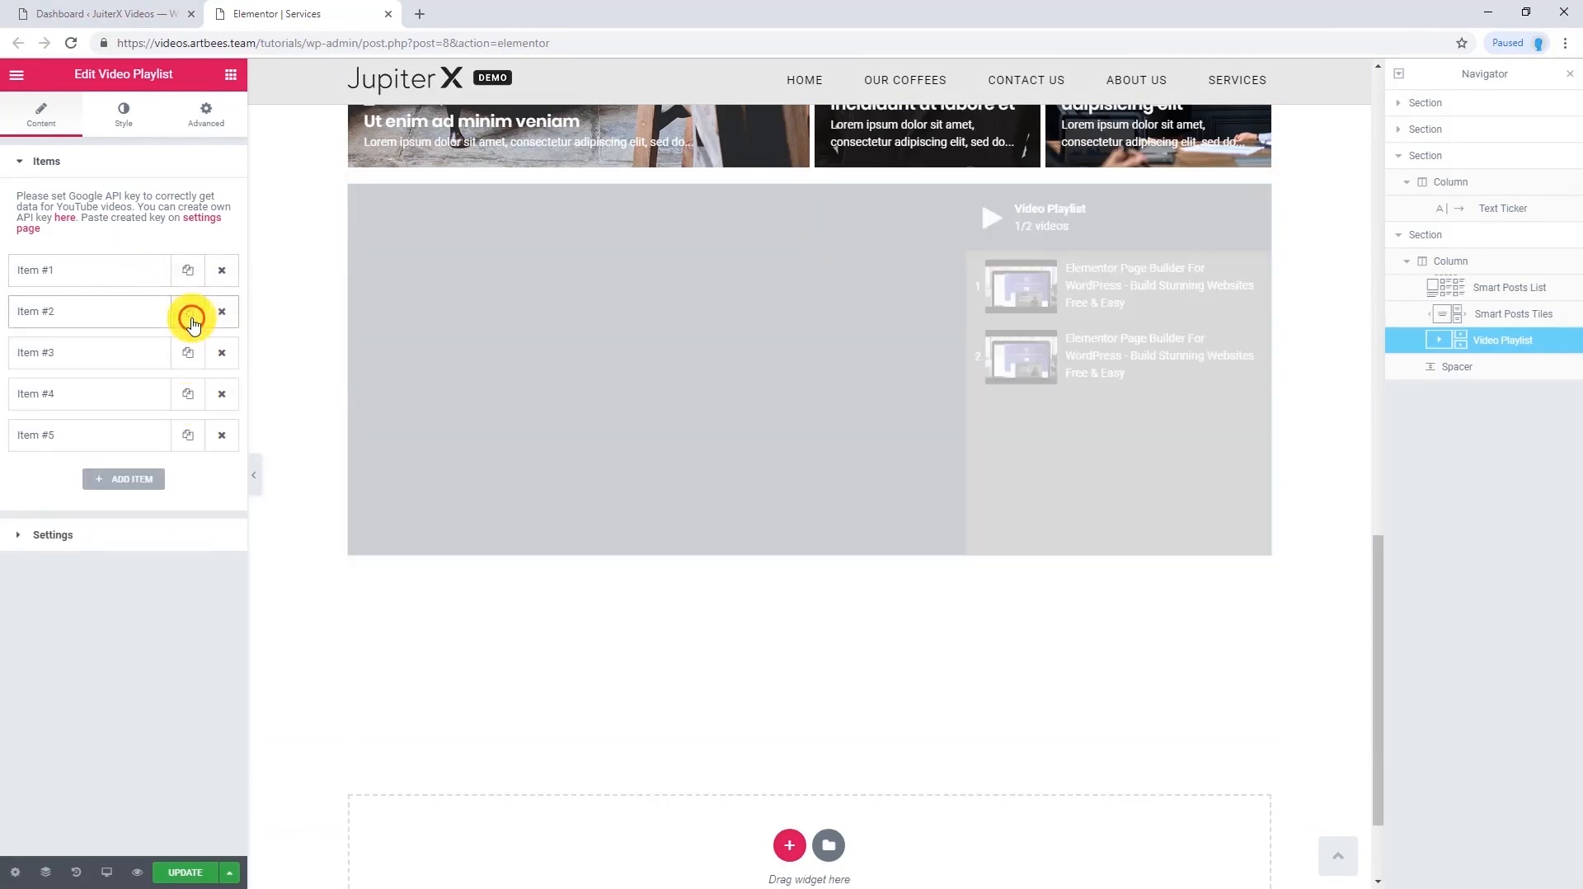
pyautogui.click(190, 317)
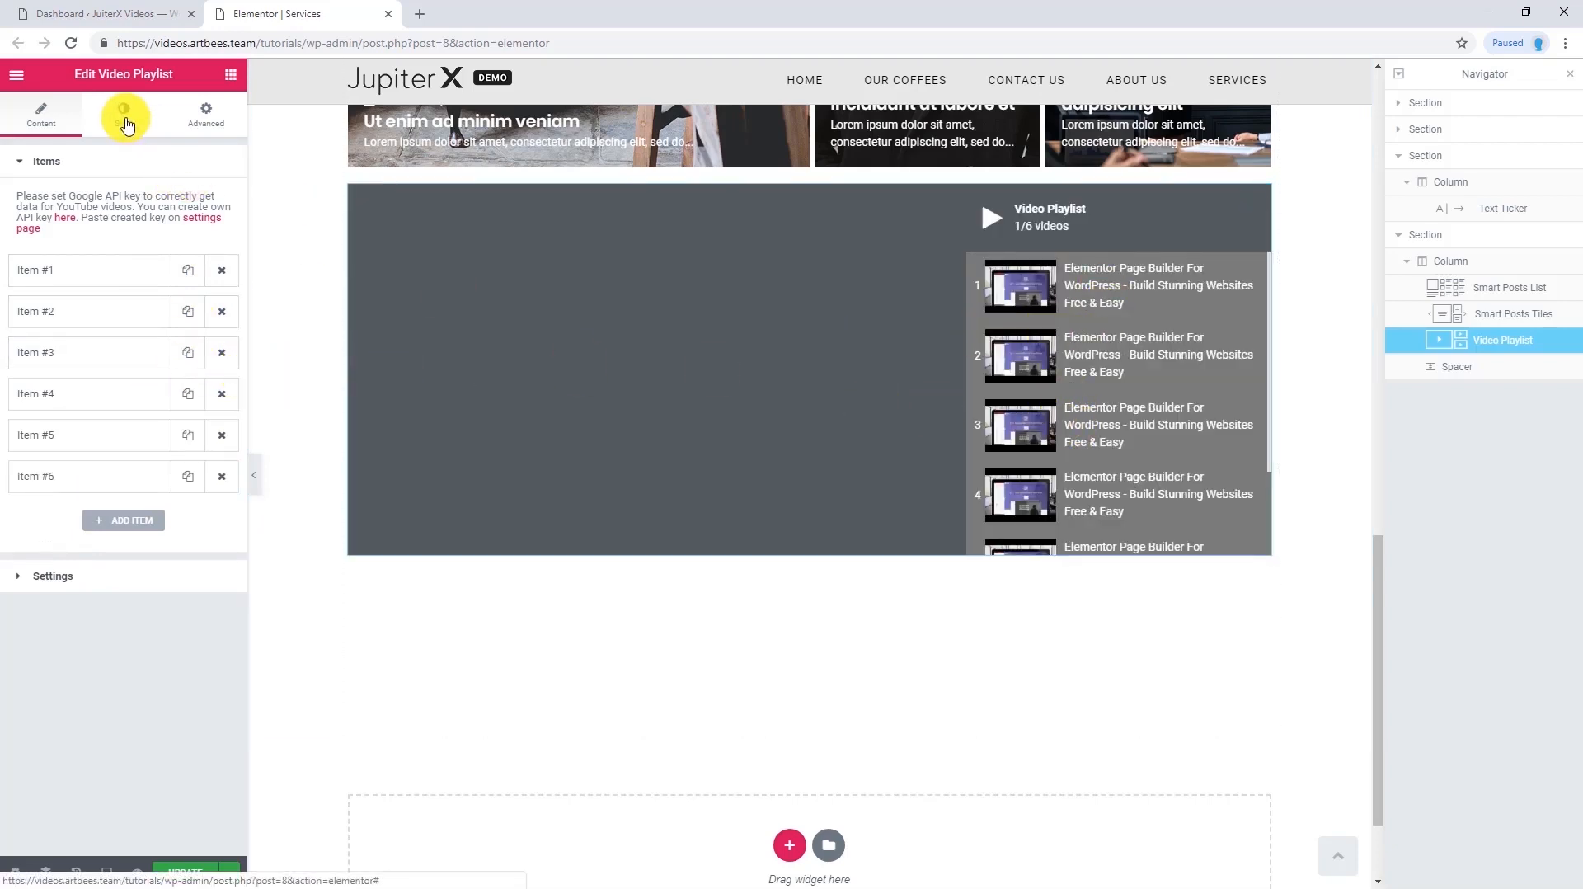
# Try the horizontal thumbnails orientation in the video playlist's settings and return it to vertical
pyautogui.click(43, 580)
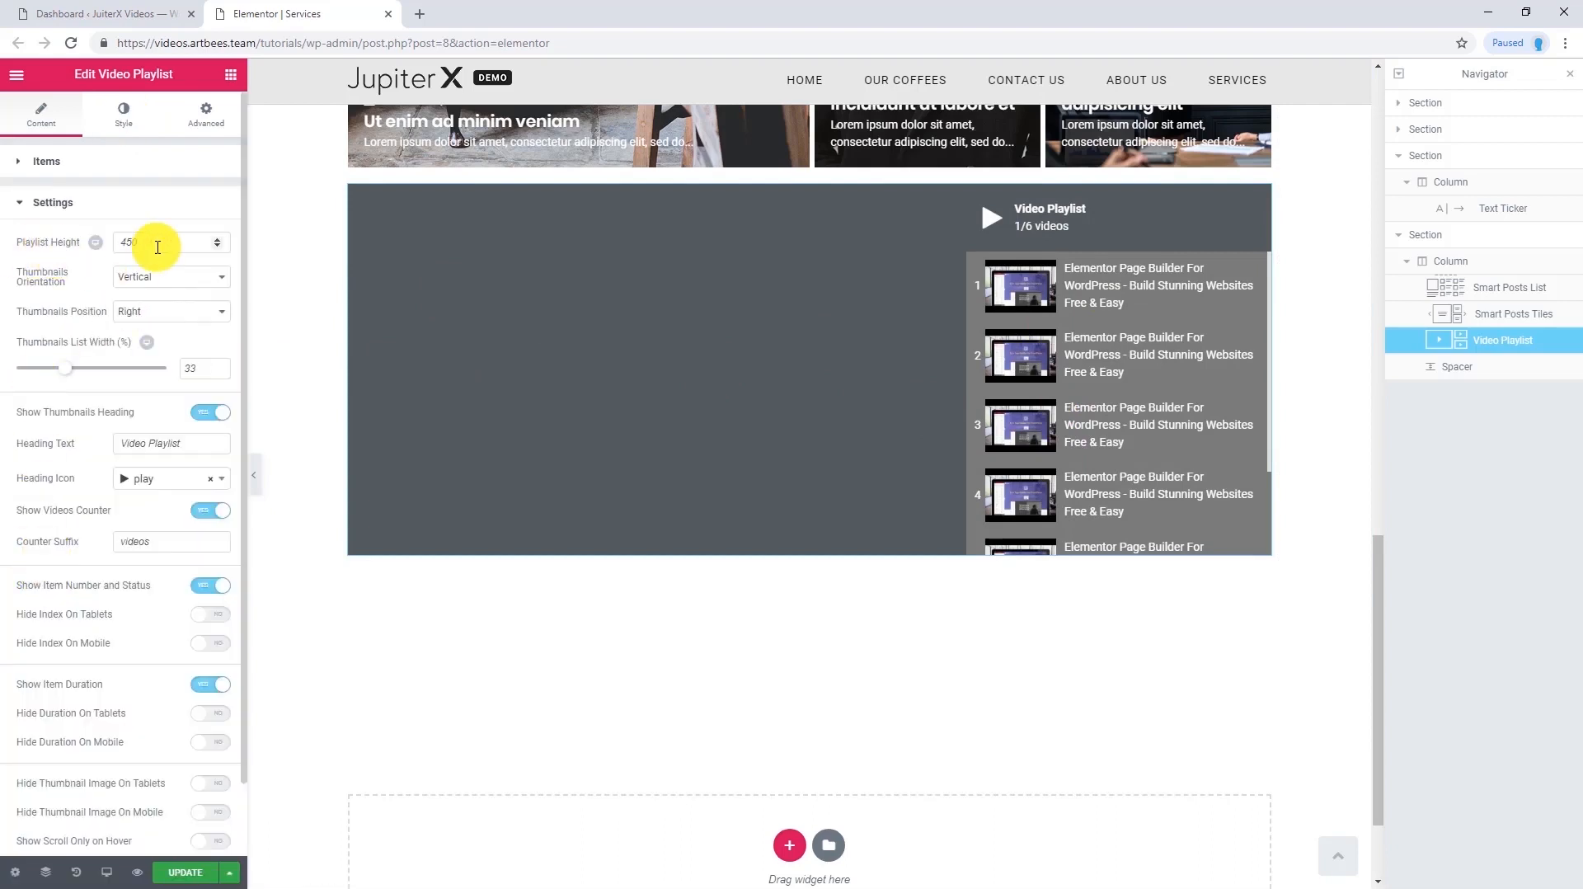
pyautogui.click(148, 278)
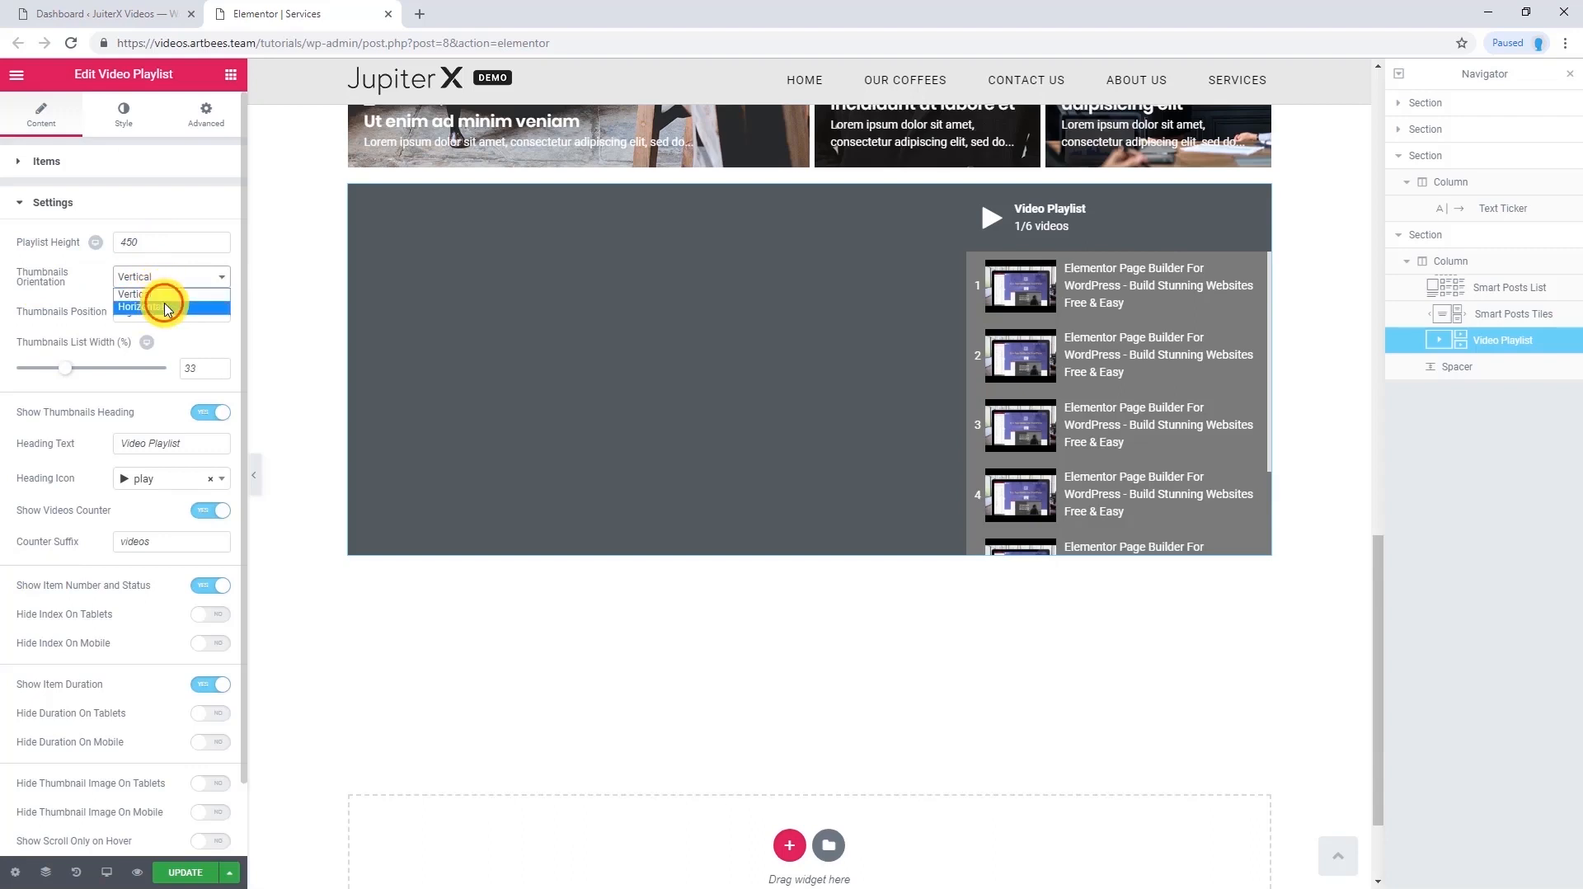
pyautogui.click(168, 307)
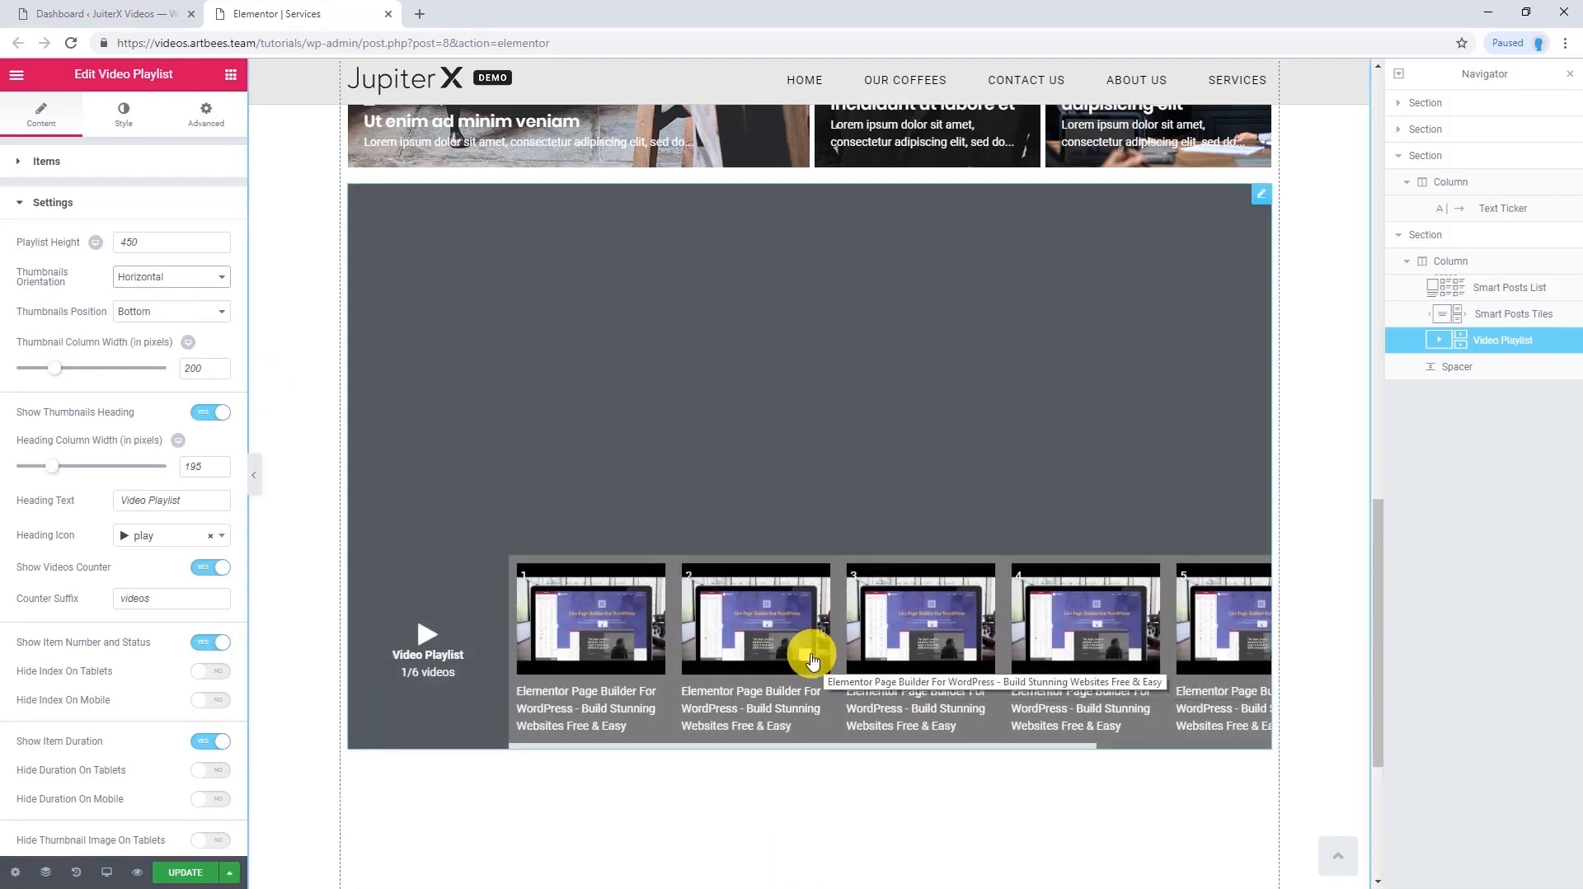
pyautogui.click(151, 276)
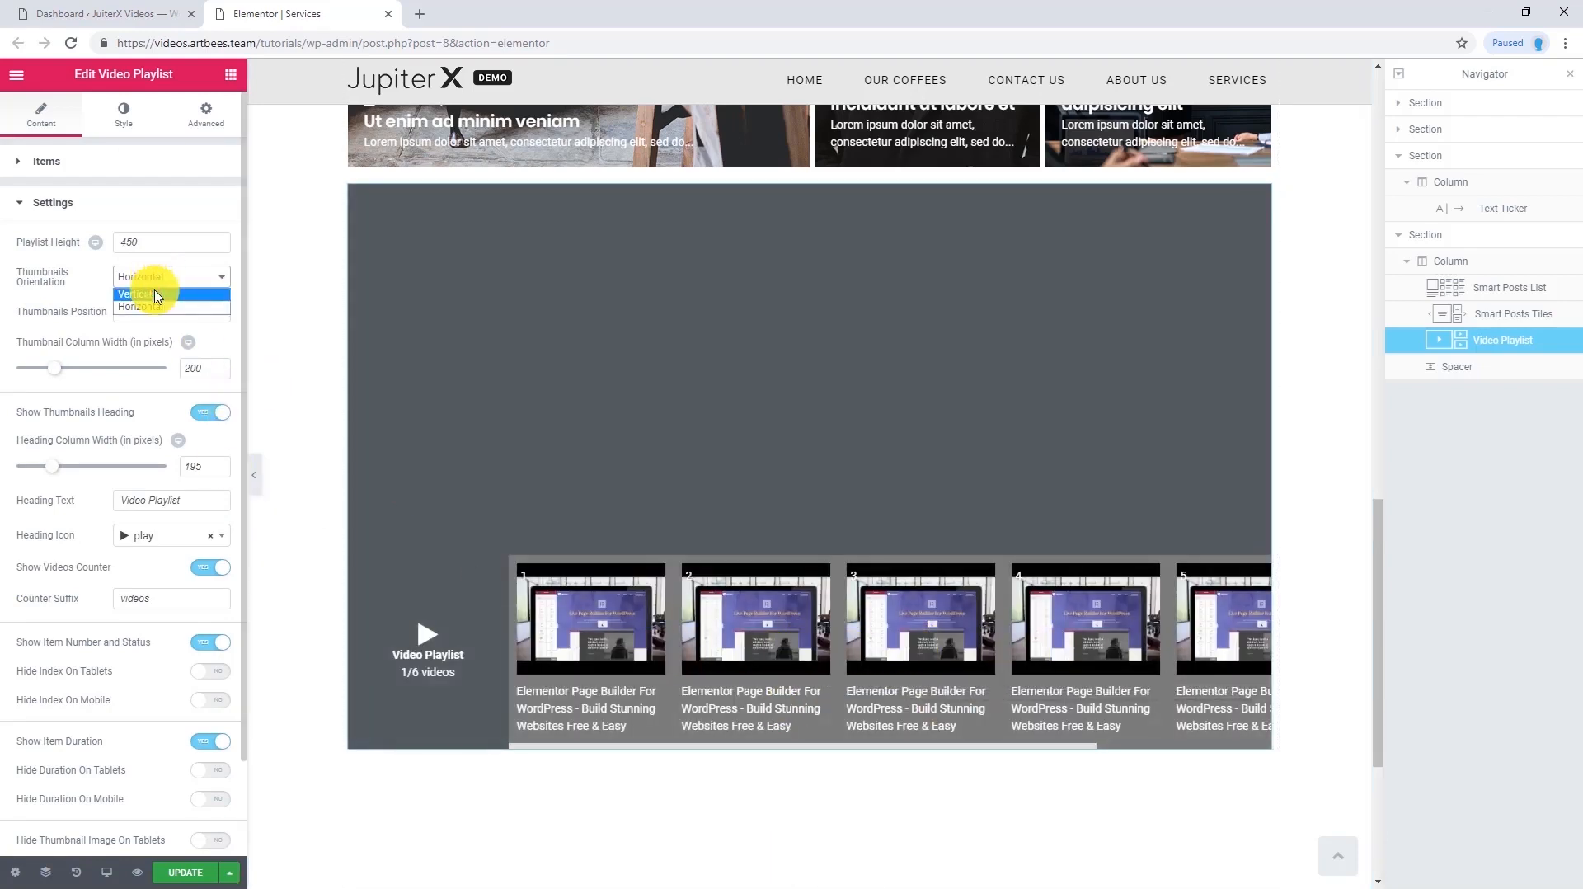
pyautogui.click(157, 295)
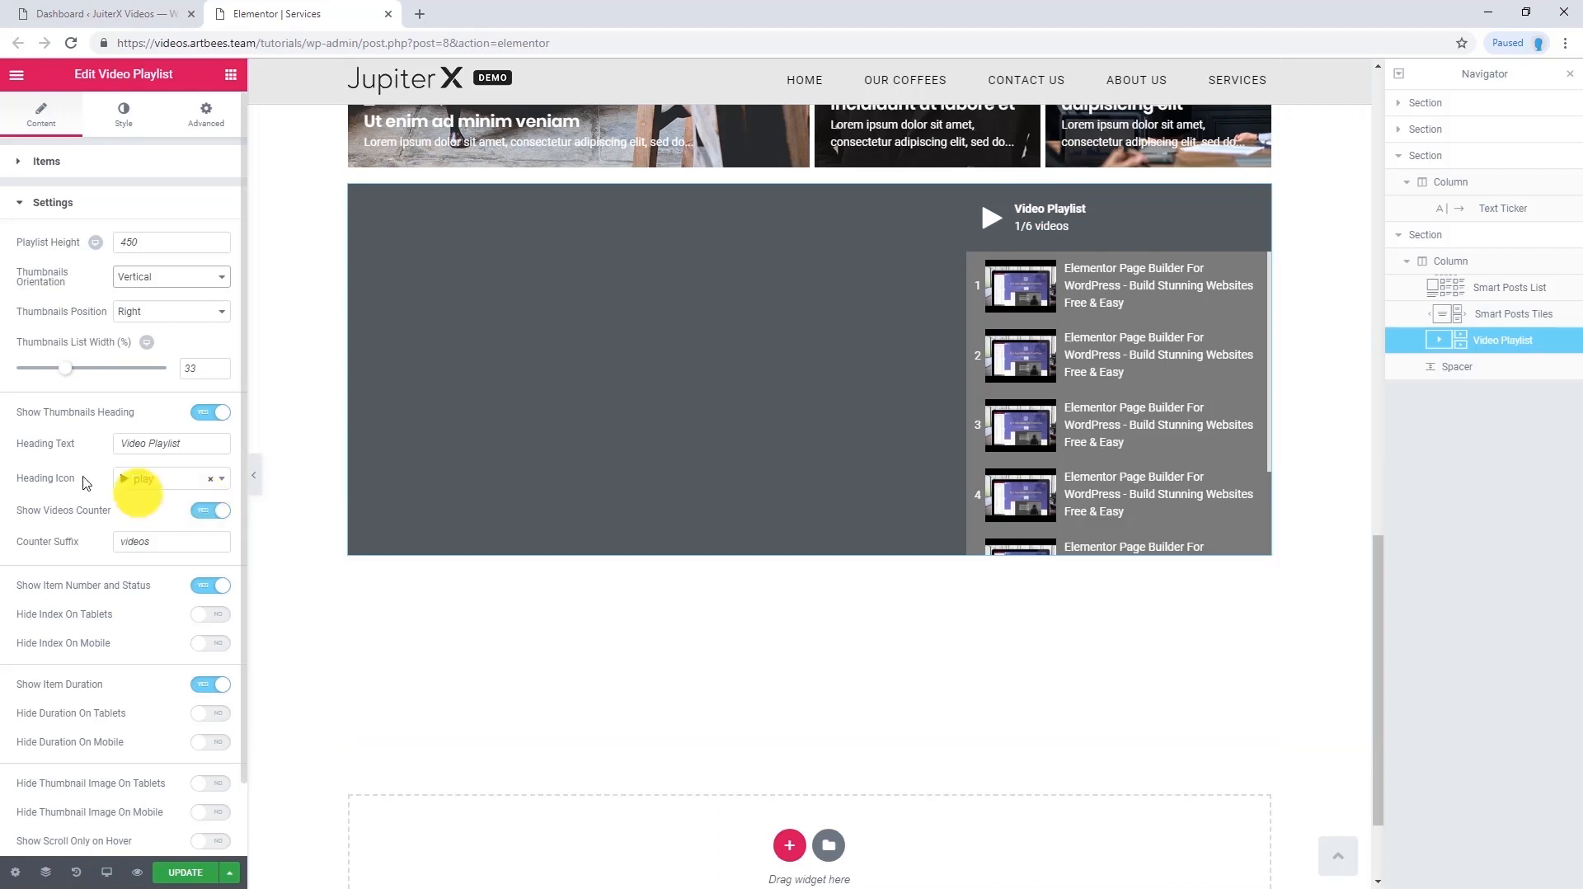
# Set the video playlist's heading icon to play-circle and review the remaining playlist settings
pyautogui.click(147, 486)
pyautogui.click(158, 588)
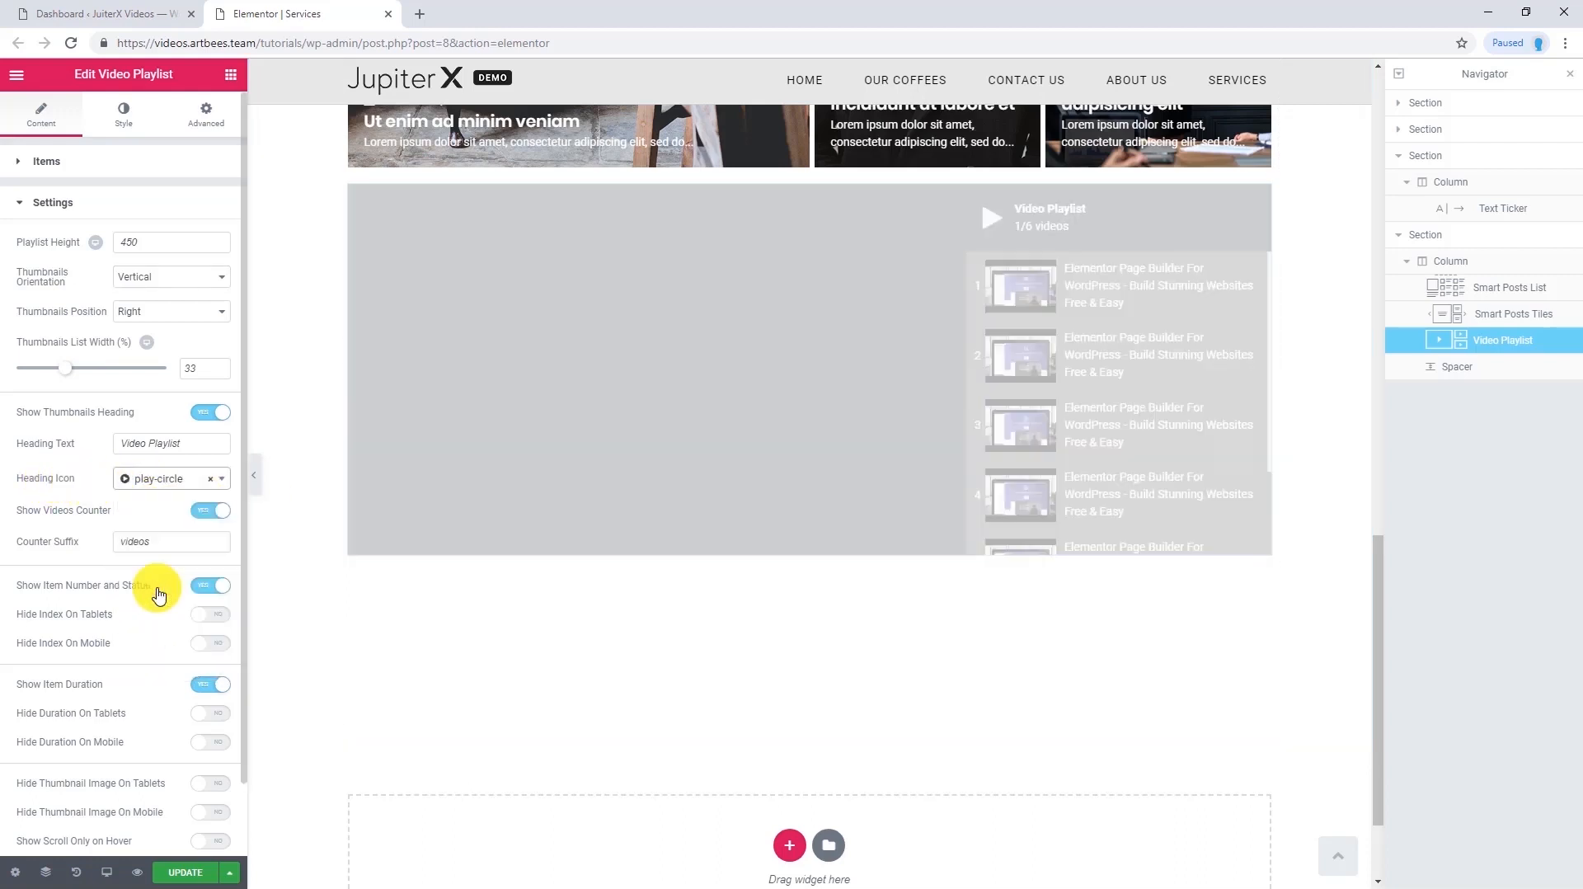
pyautogui.scroll(-1, 101, 590)
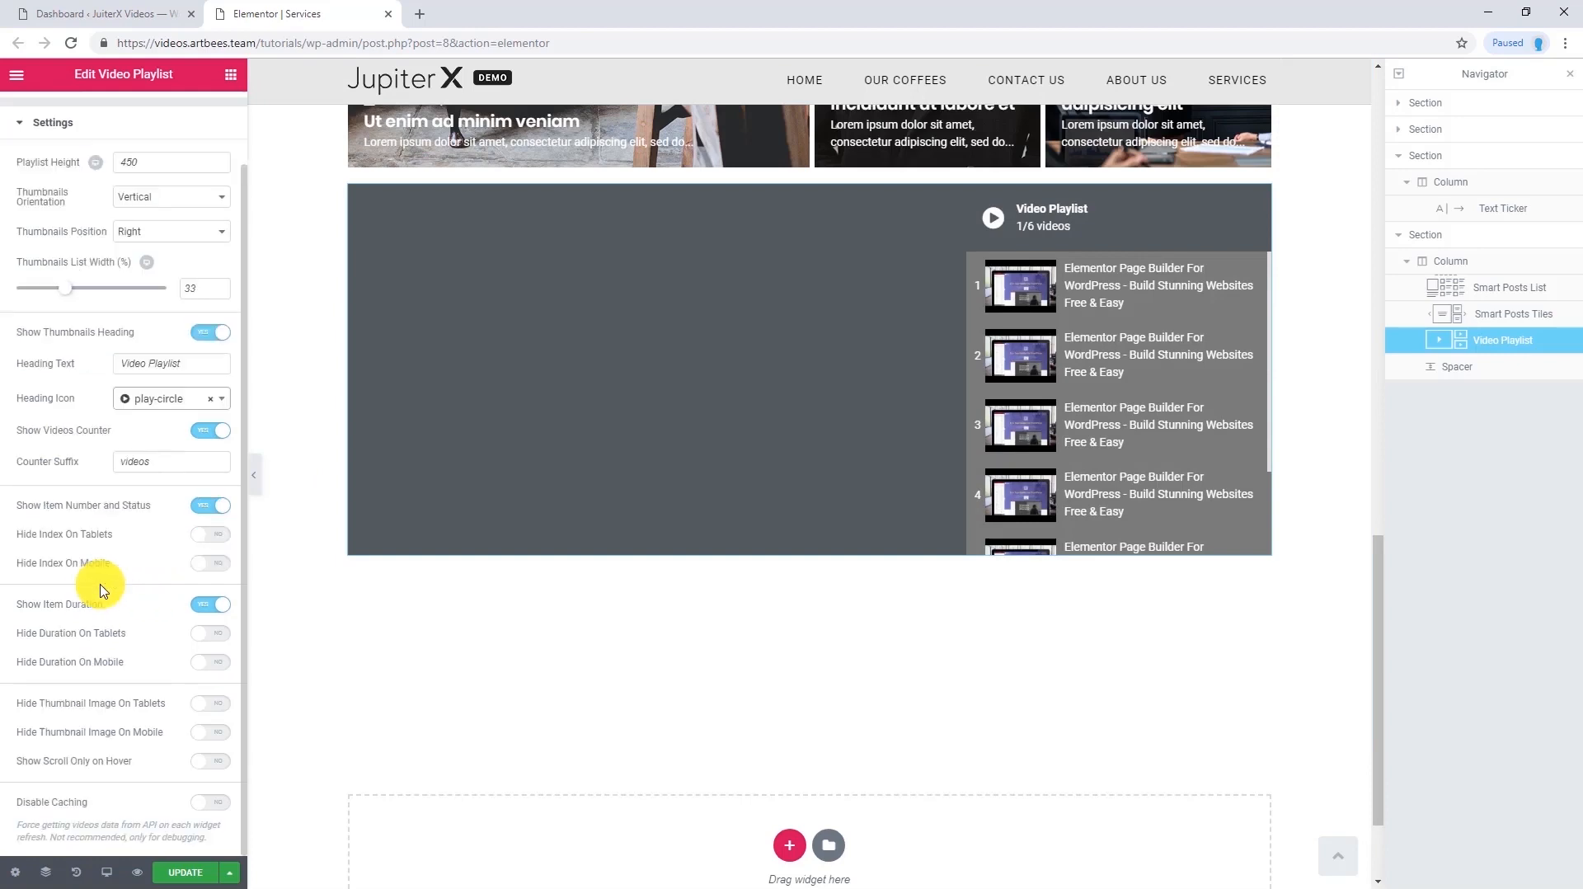
pyautogui.scroll(1, 100, 590)
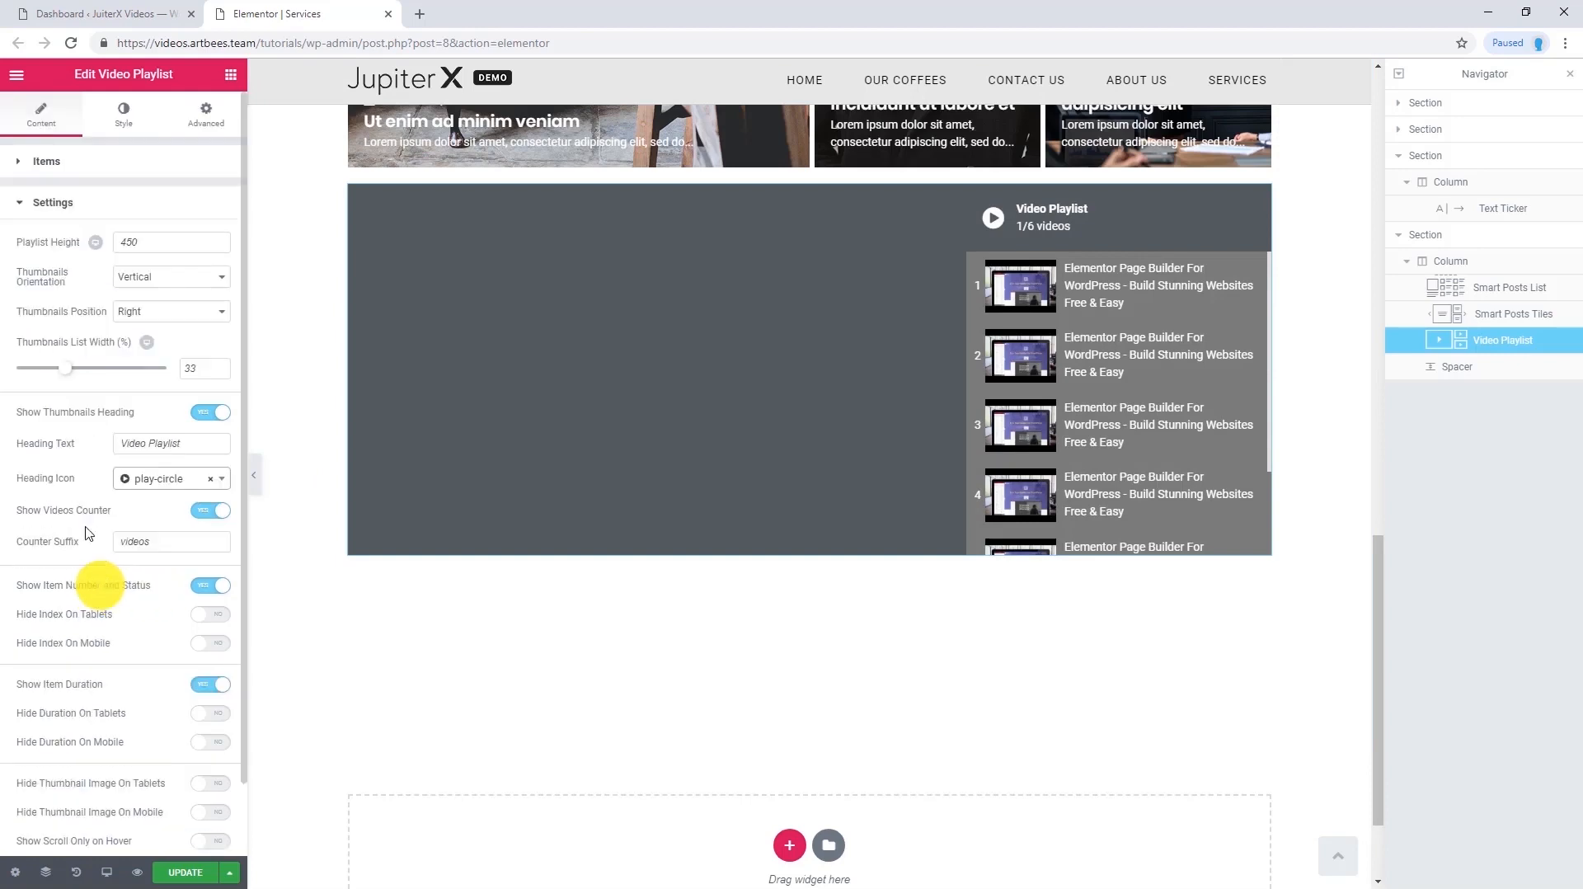
# Set the video playlist's canvas background to light grey and its thumbnails background to dark grey
pyautogui.click(123, 125)
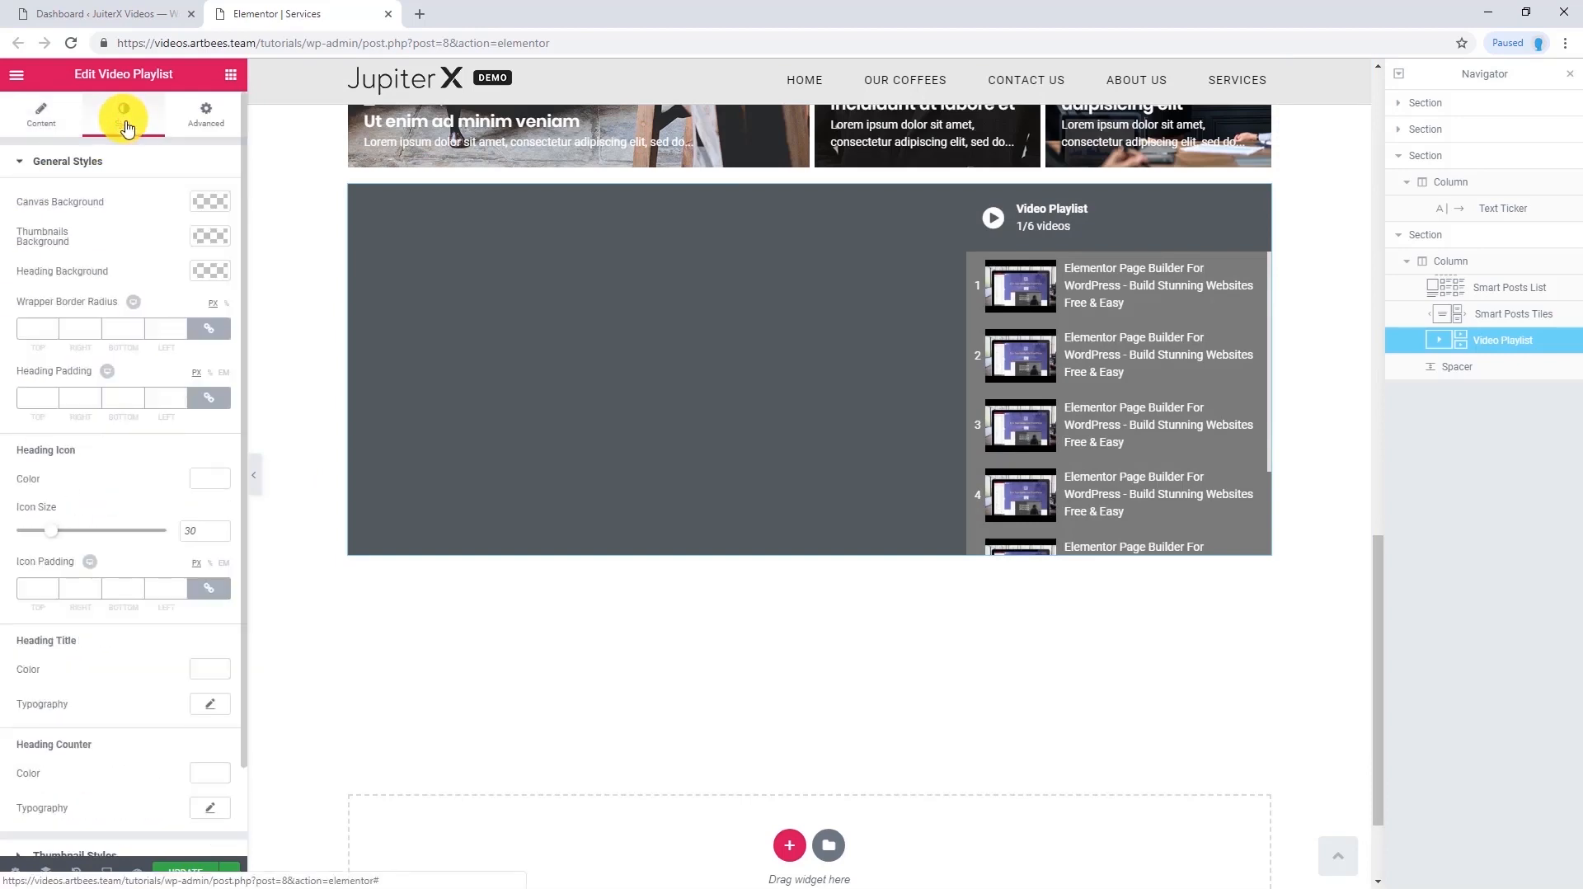
pyautogui.click(212, 204)
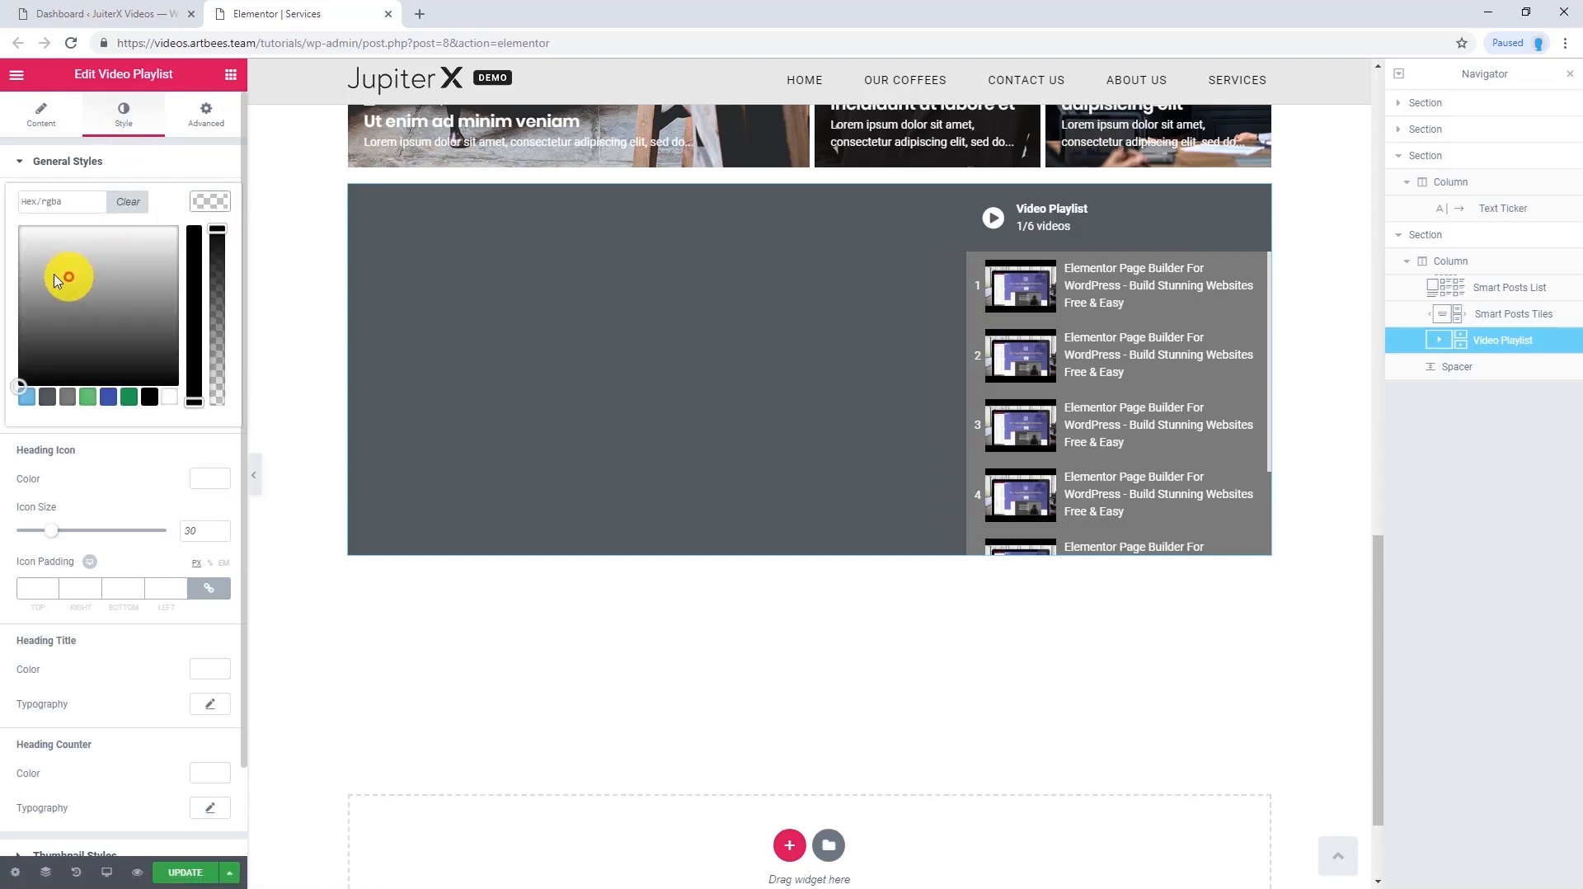
pyautogui.click(11, 265)
pyautogui.click(99, 240)
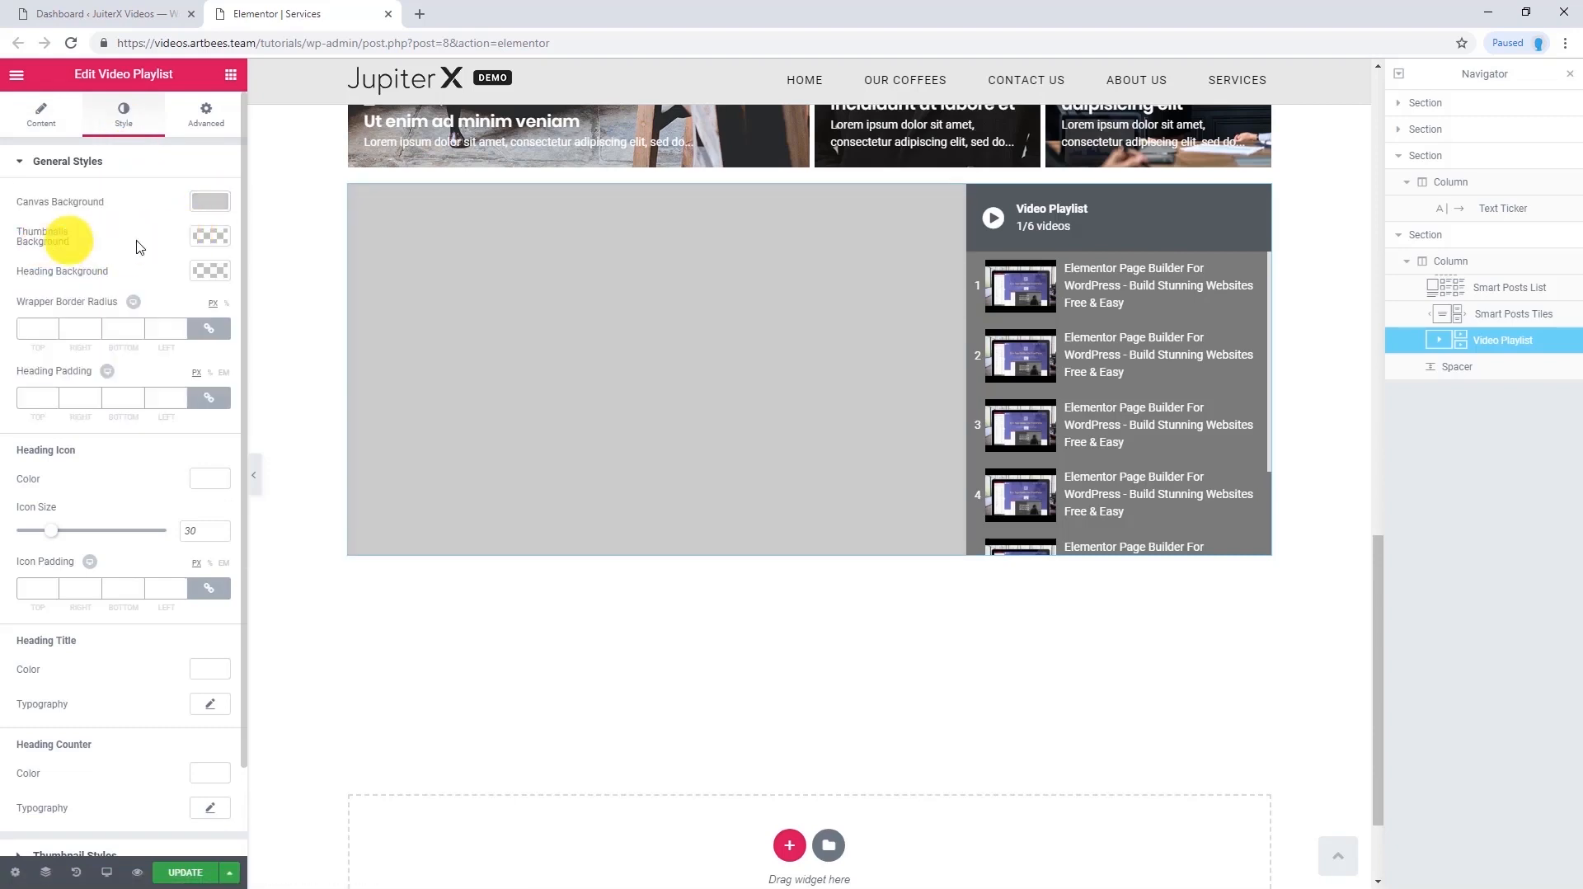
pyautogui.click(210, 237)
pyautogui.moveTo(70, 355); pyautogui.dragTo(17, 381)
pyautogui.click(198, 261)
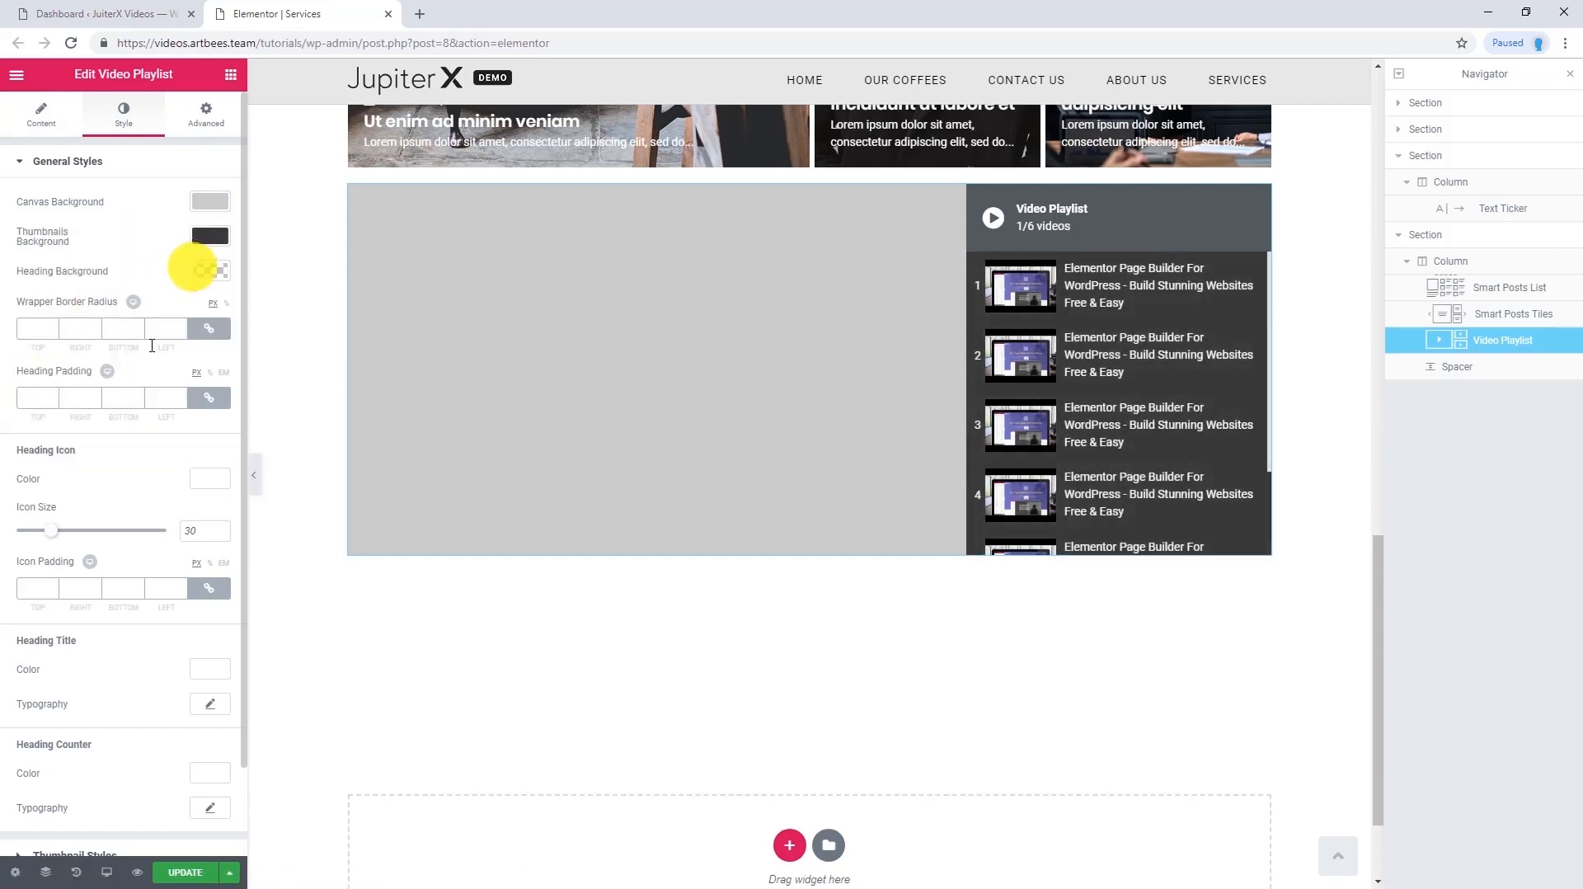
# Give the video playlist's thumbnails a classic grey background for their hover state
pyautogui.scroll(-2, 132, 387)
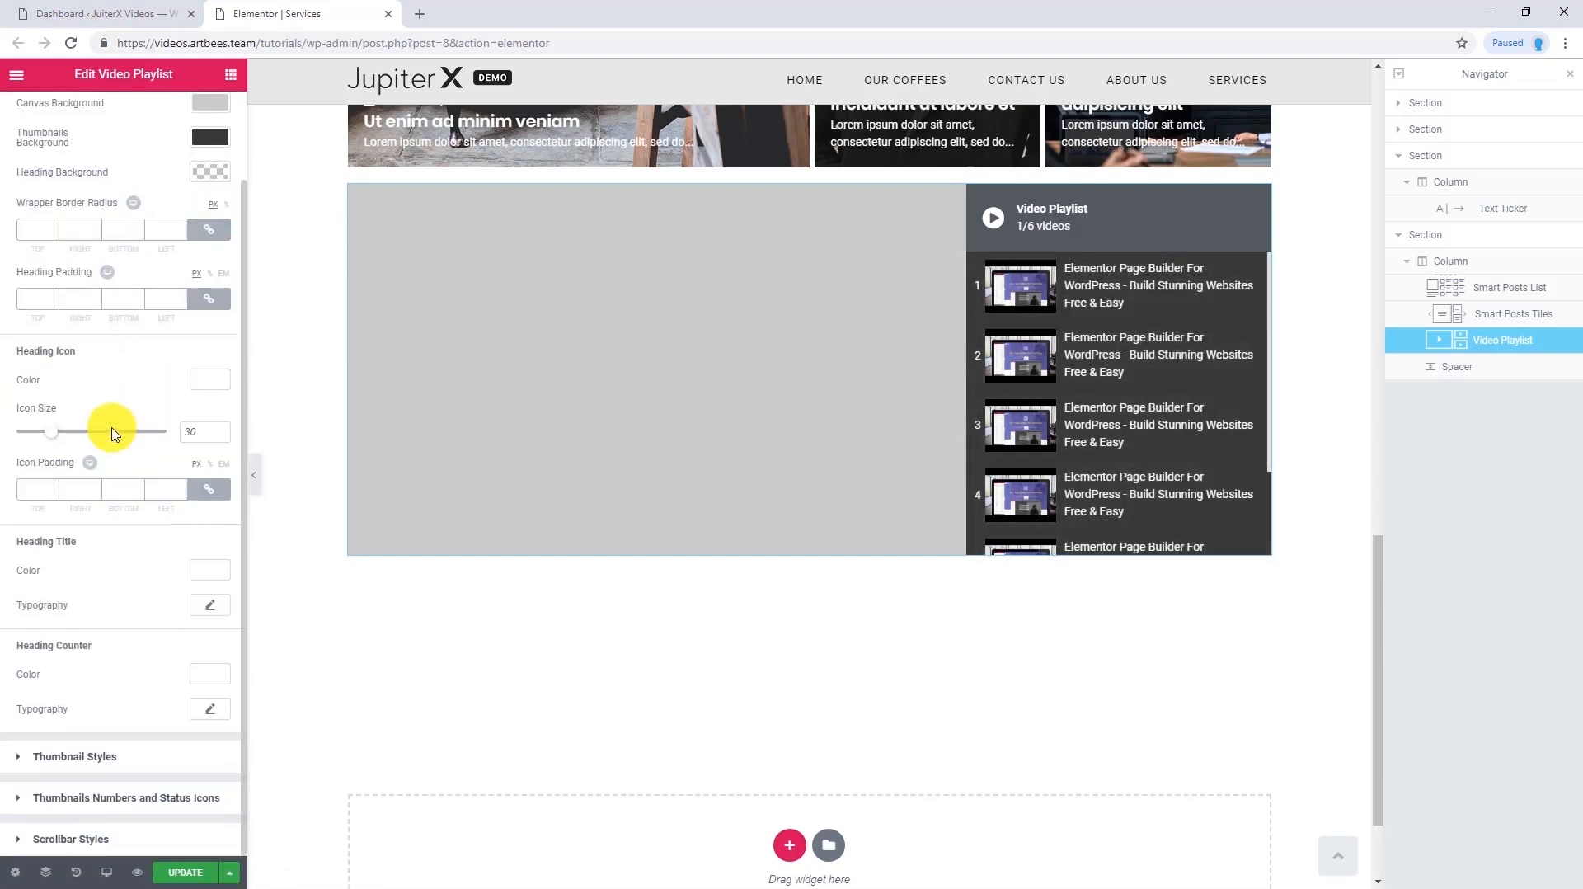
pyautogui.click(88, 758)
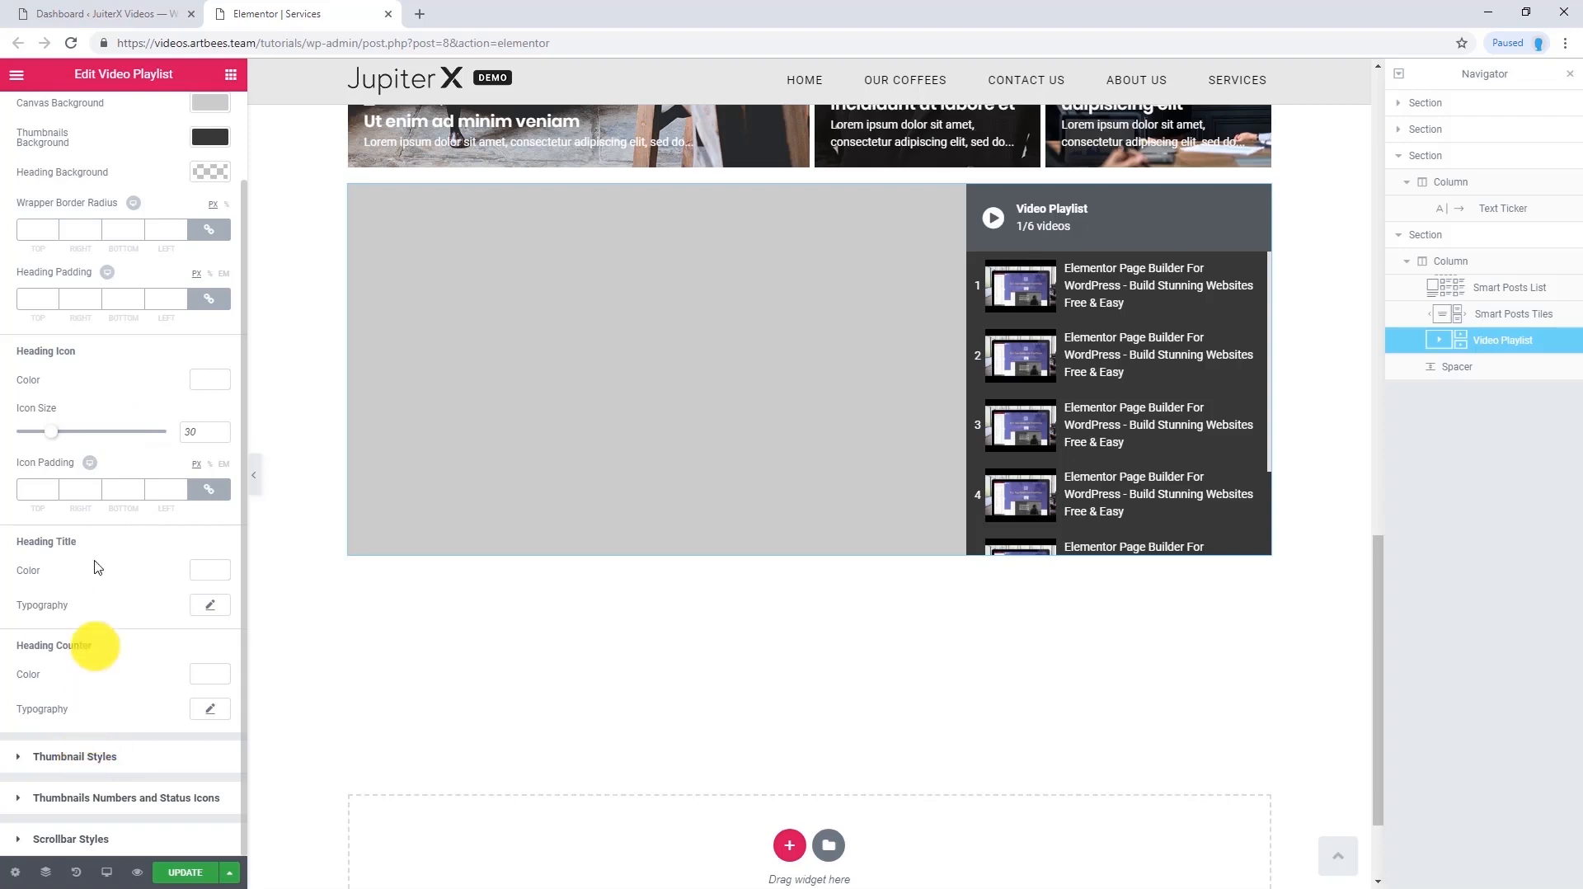
pyautogui.scroll(-1, 50, 713)
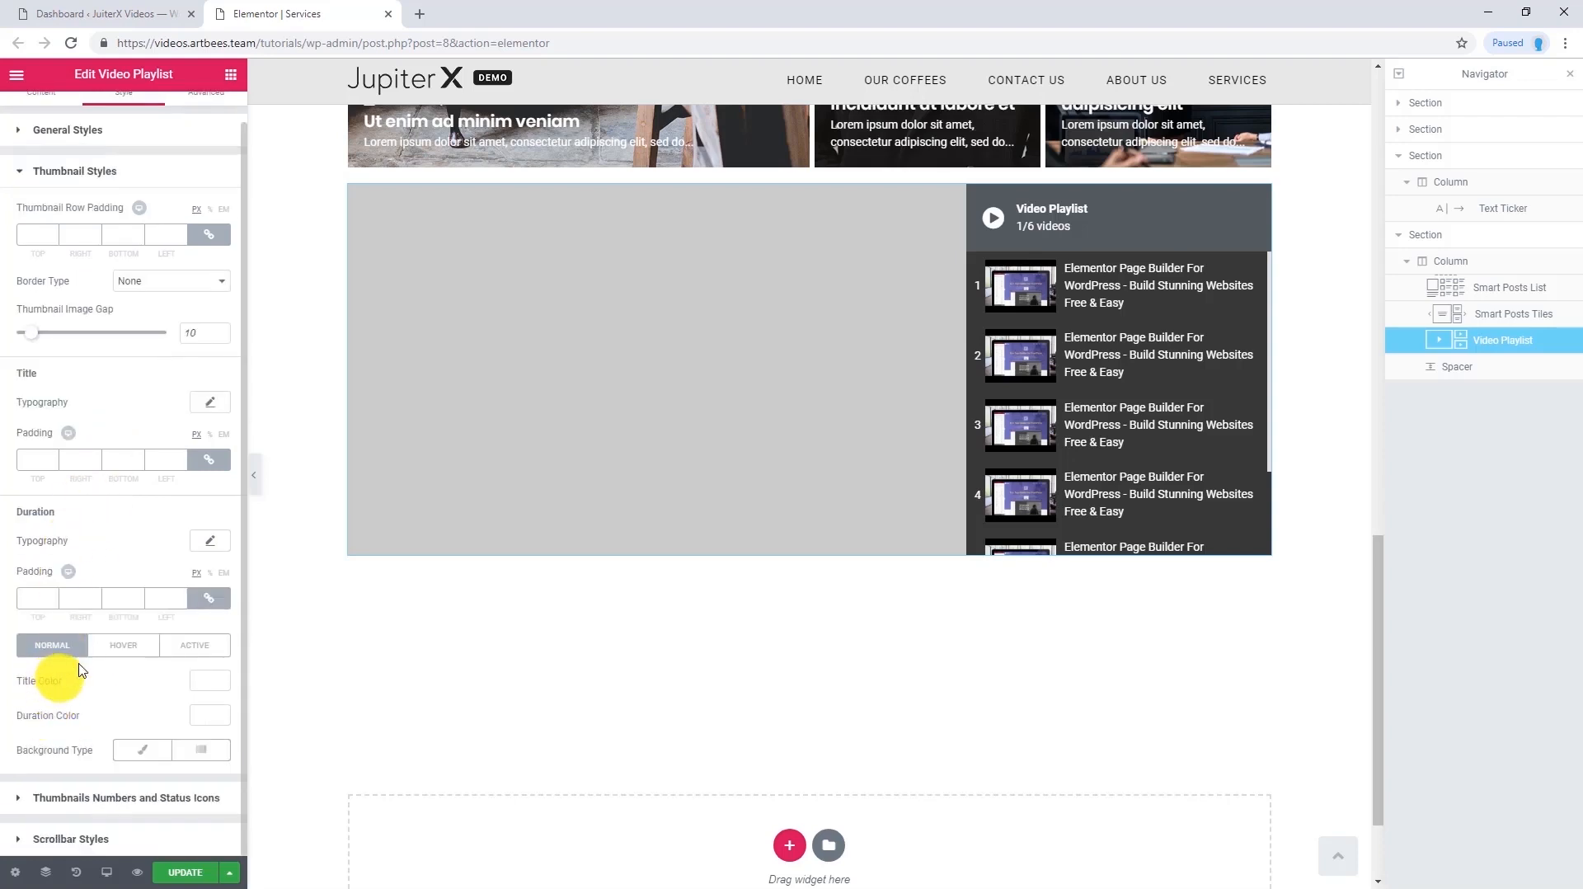
pyautogui.click(124, 645)
pyautogui.click(141, 753)
pyautogui.scroll(-3, 136, 750)
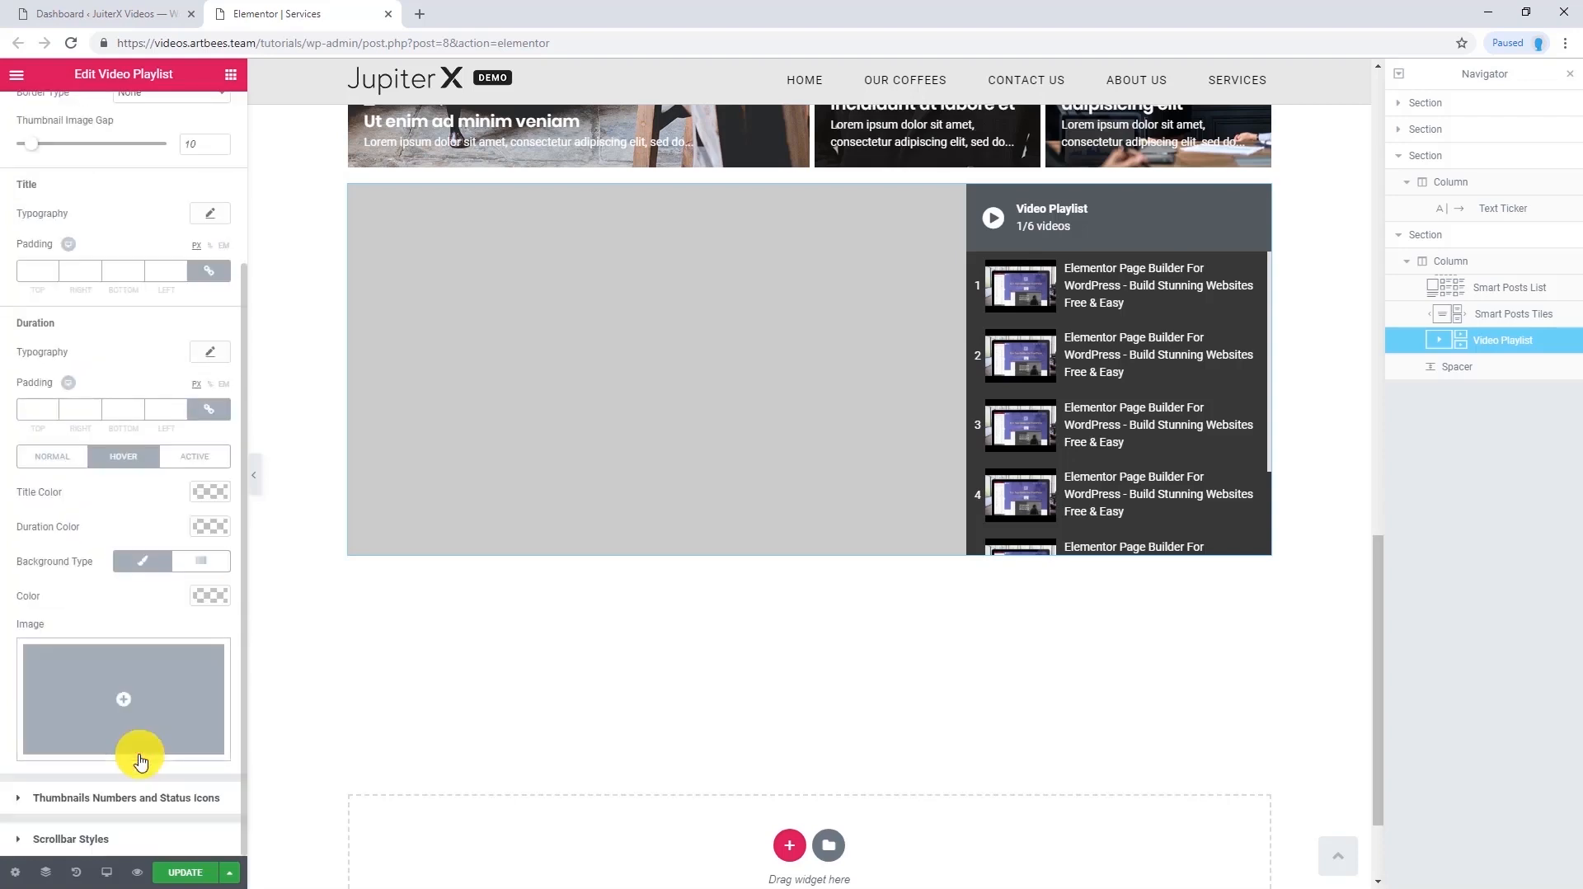
pyautogui.click(194, 600)
pyautogui.click(64, 682)
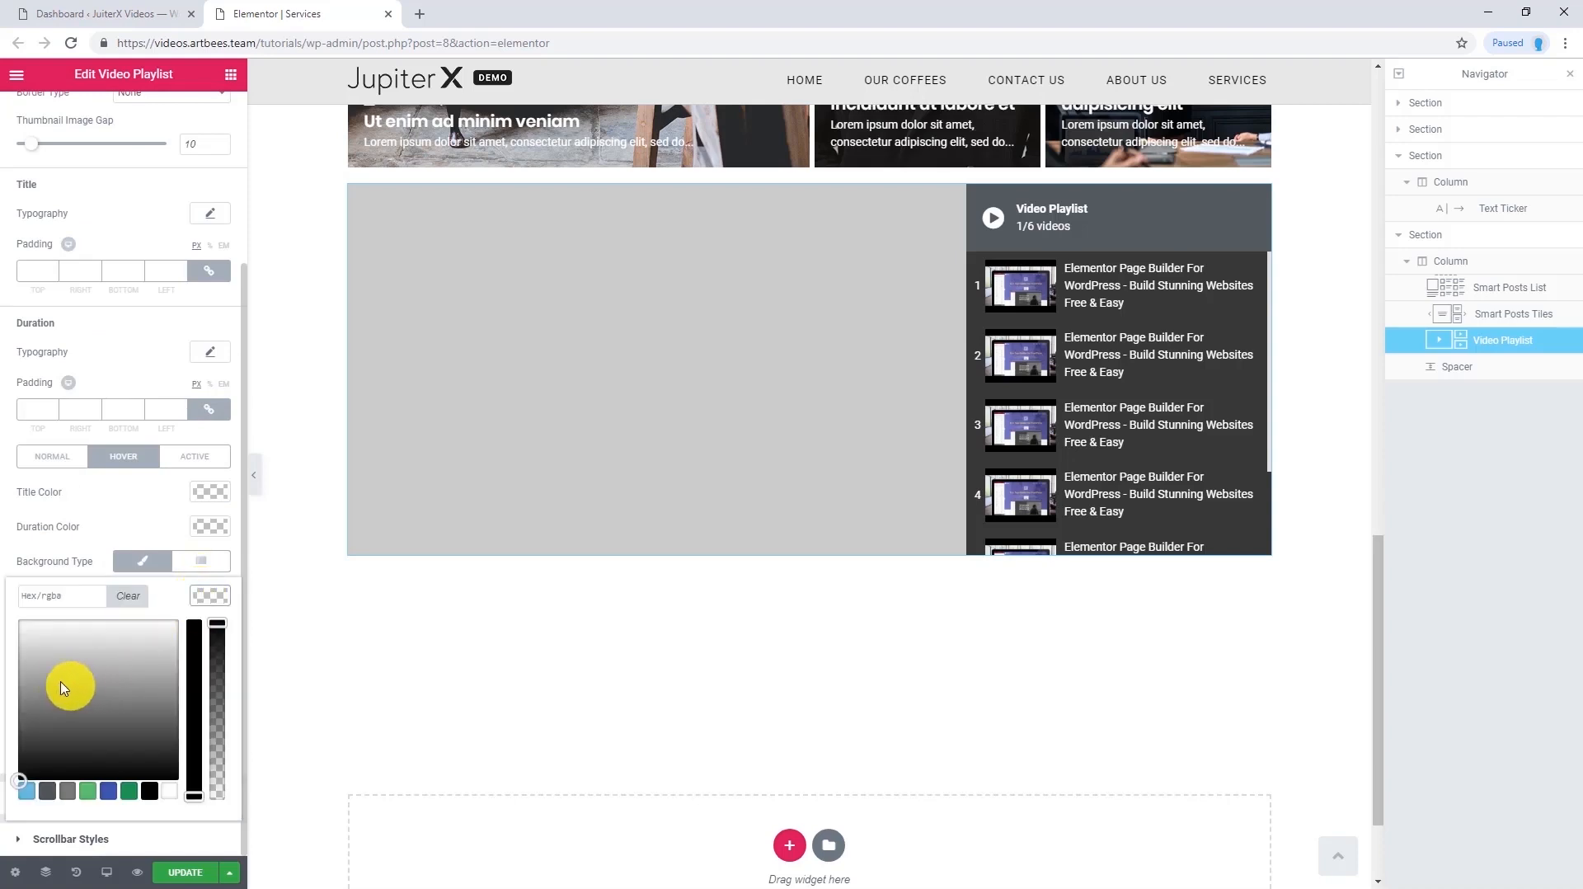
pyautogui.click(8, 685)
# Update the Services page and preview the video playlist with its hover effect on the live page
pyautogui.click(183, 872)
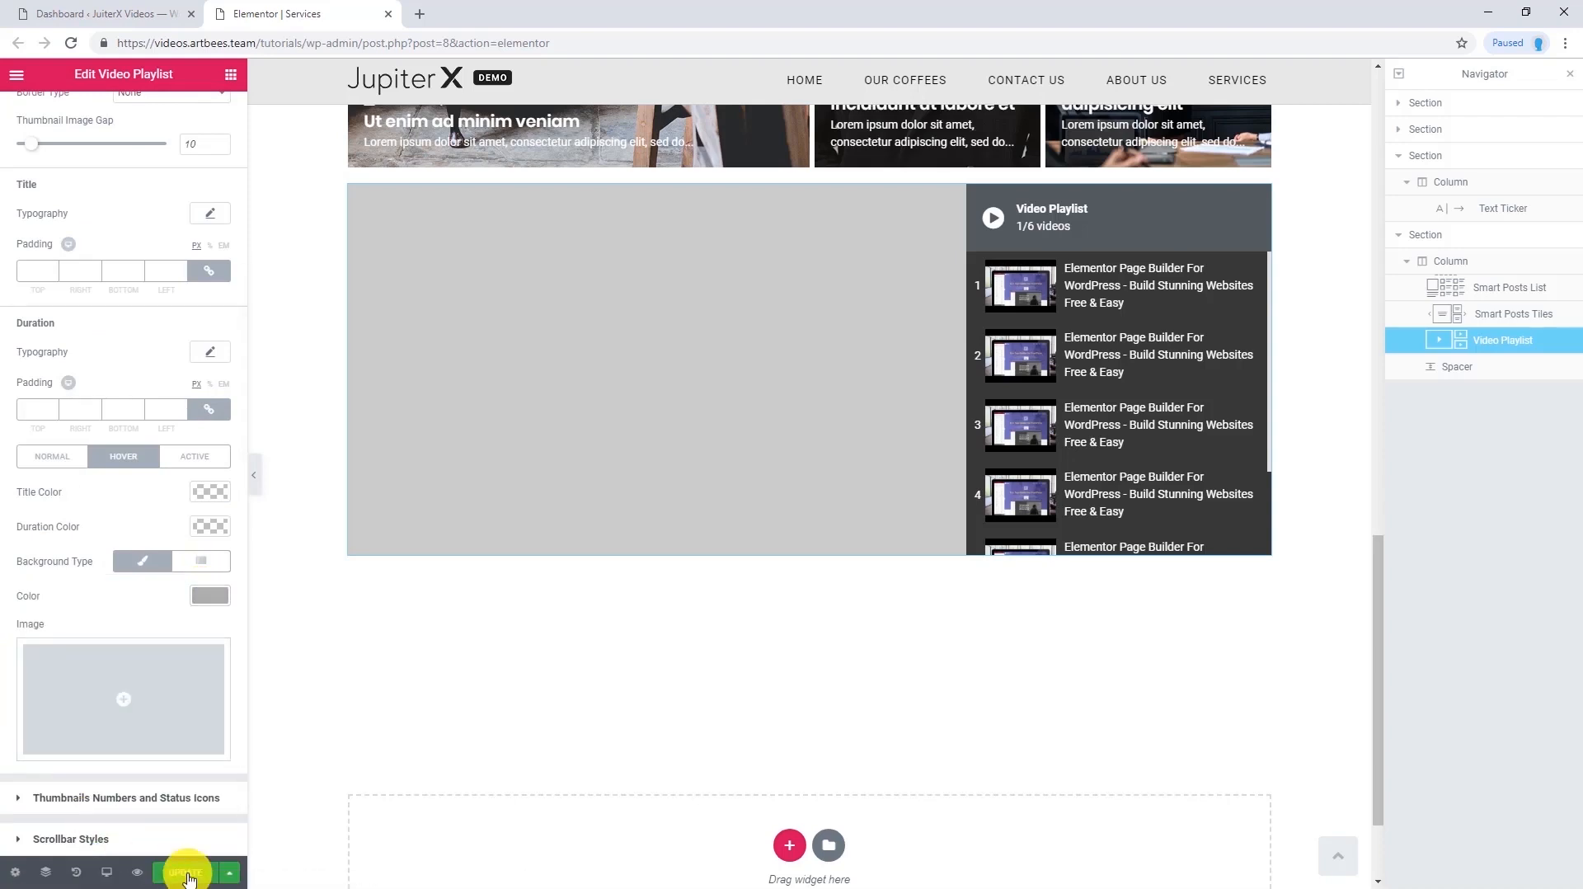
pyautogui.click(137, 873)
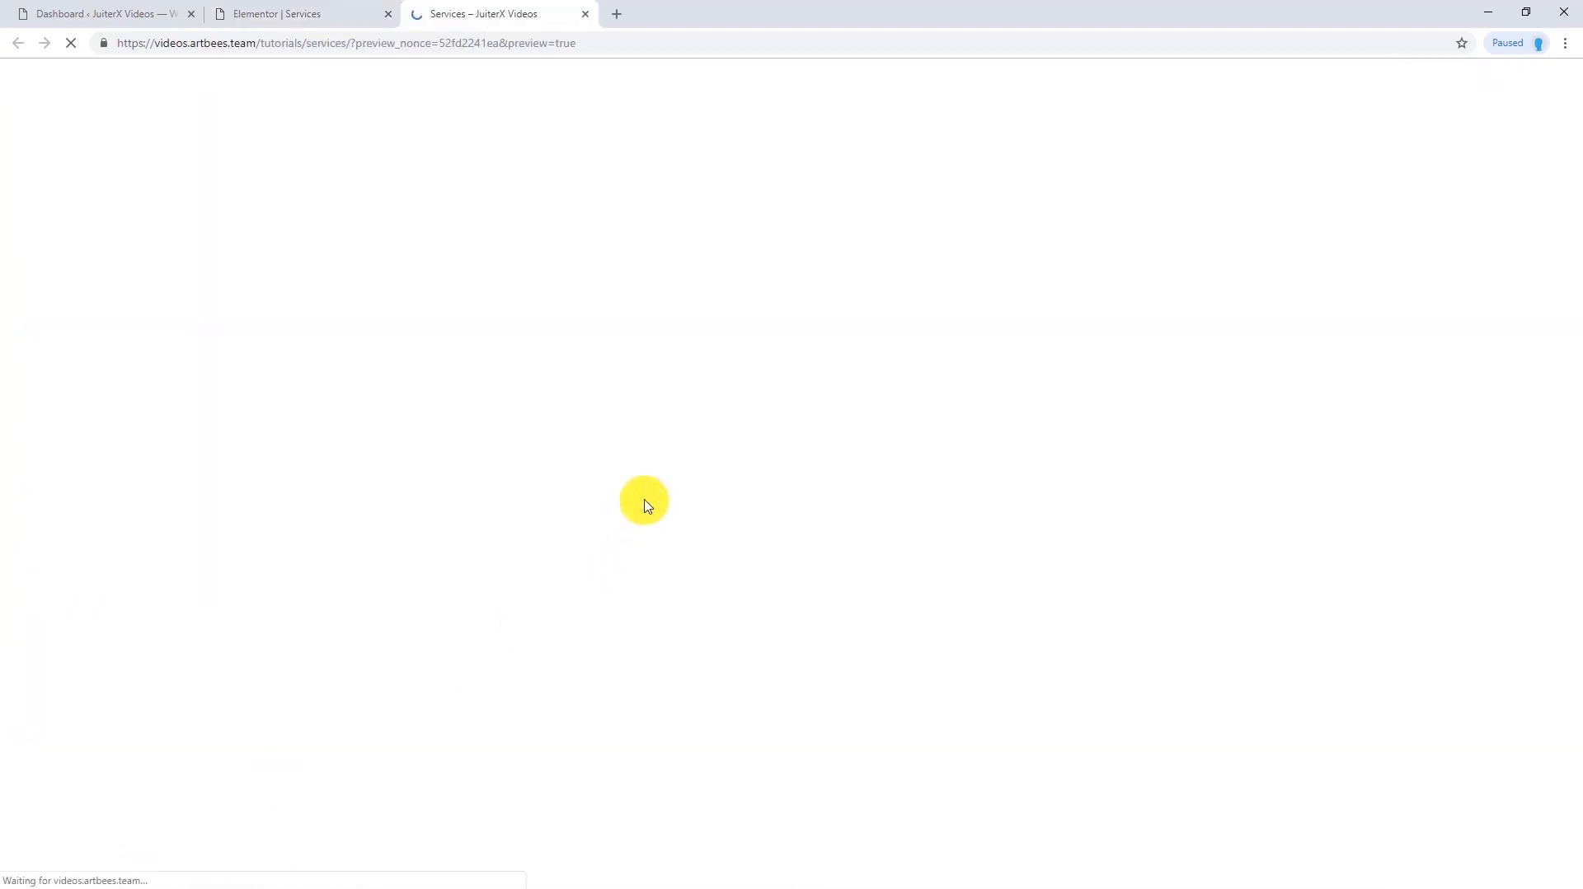
pyautogui.scroll(-10, 209, 396)
pyautogui.scroll(-3, 212, 406)
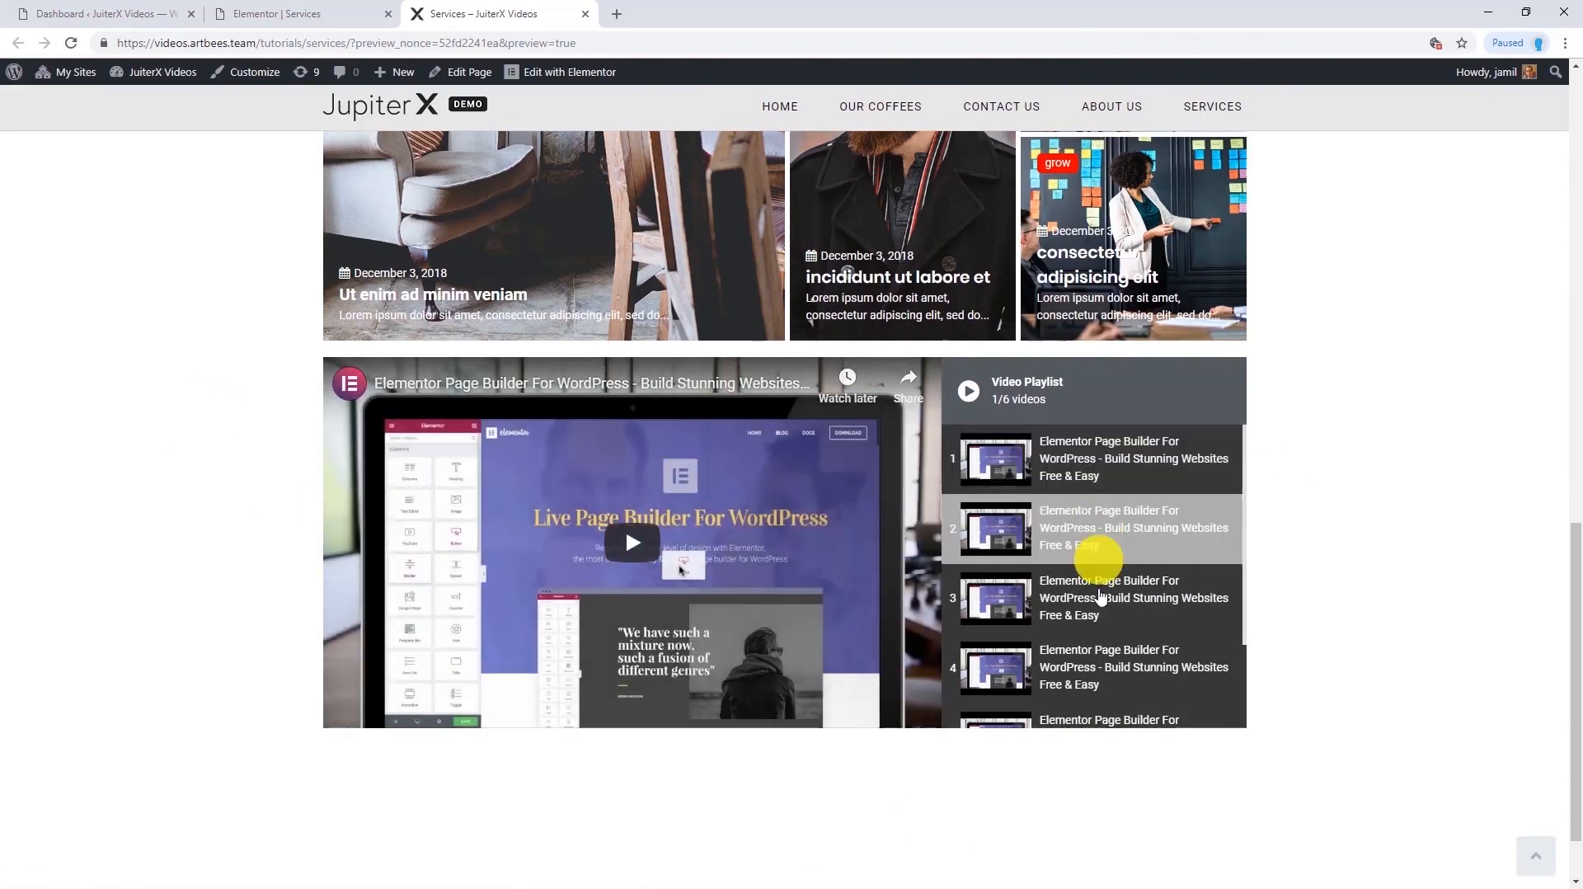
pyautogui.scroll(-2, 1103, 626)
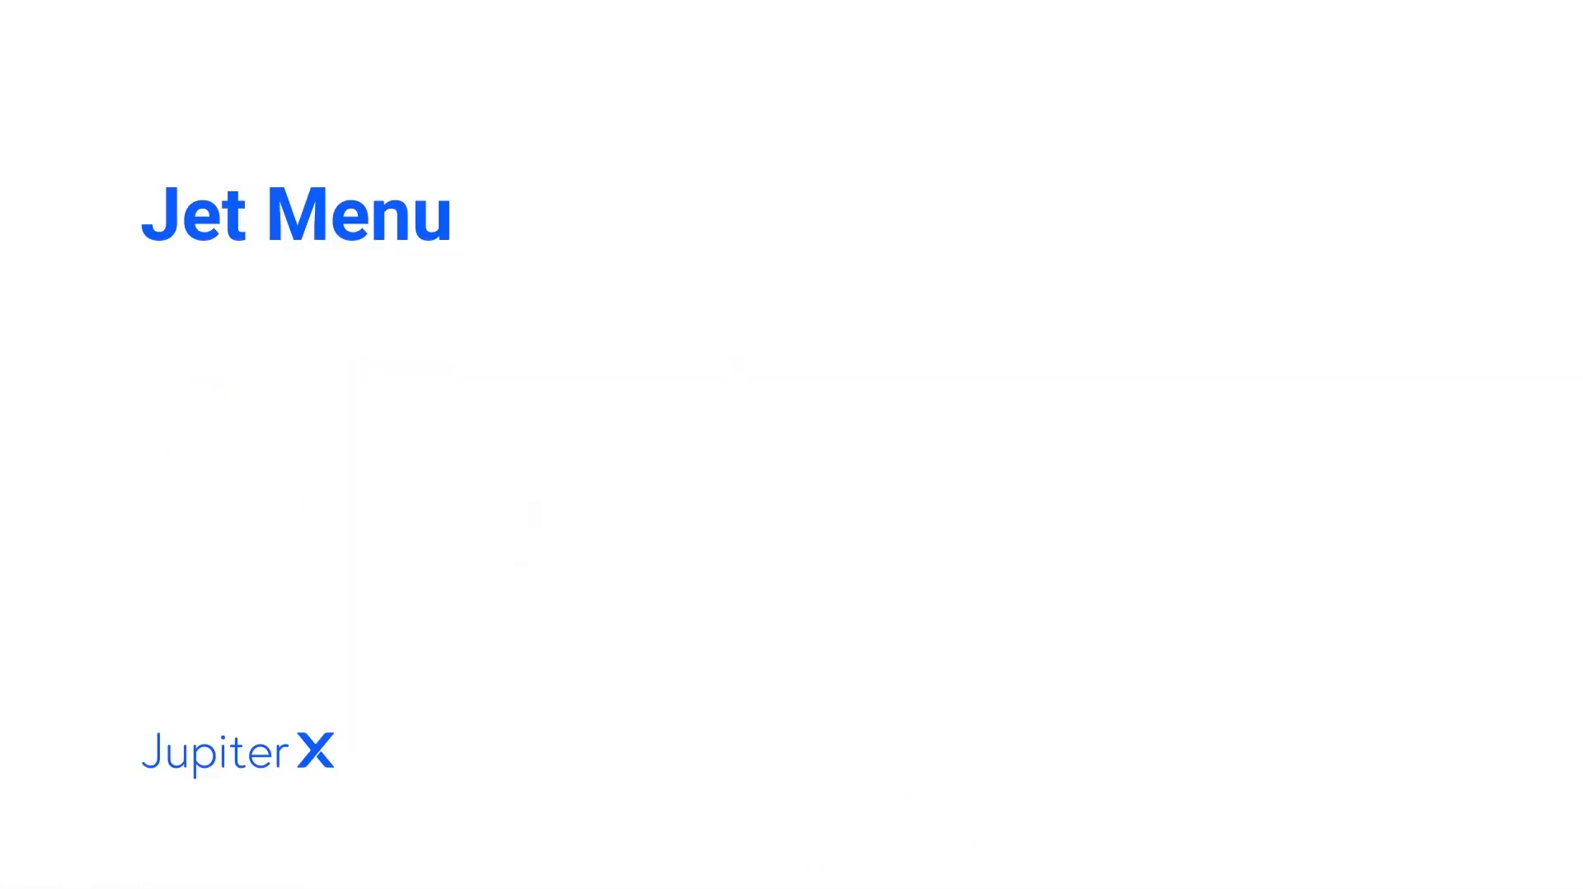
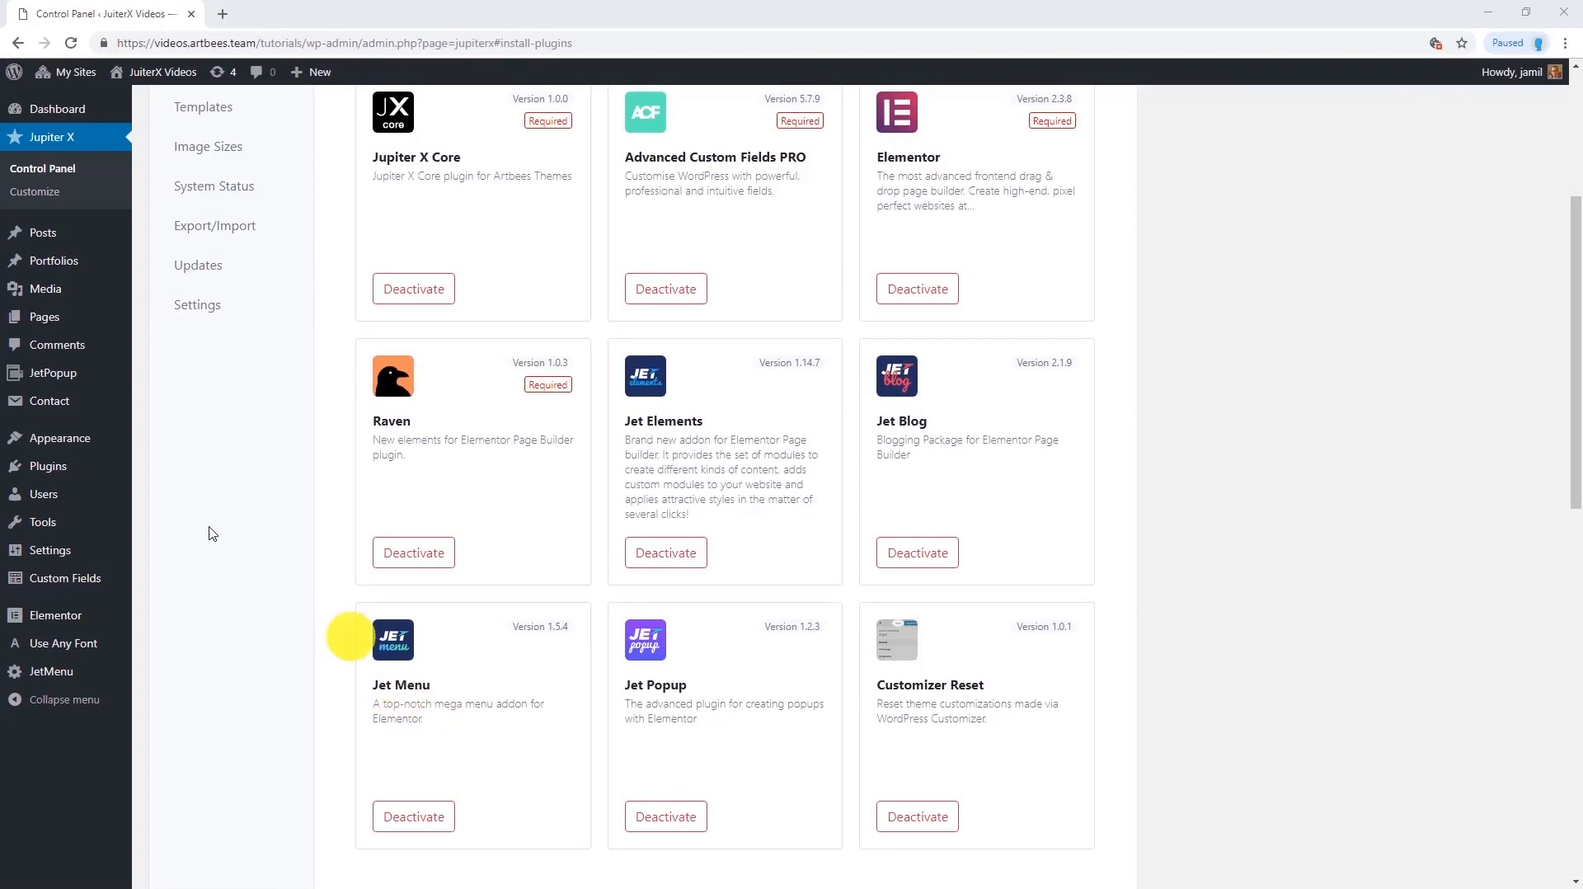
# Open the WordPress menu editor, enable JetMenu for mega_menu's current location and save the setting
pyautogui.moveTo(66, 441)
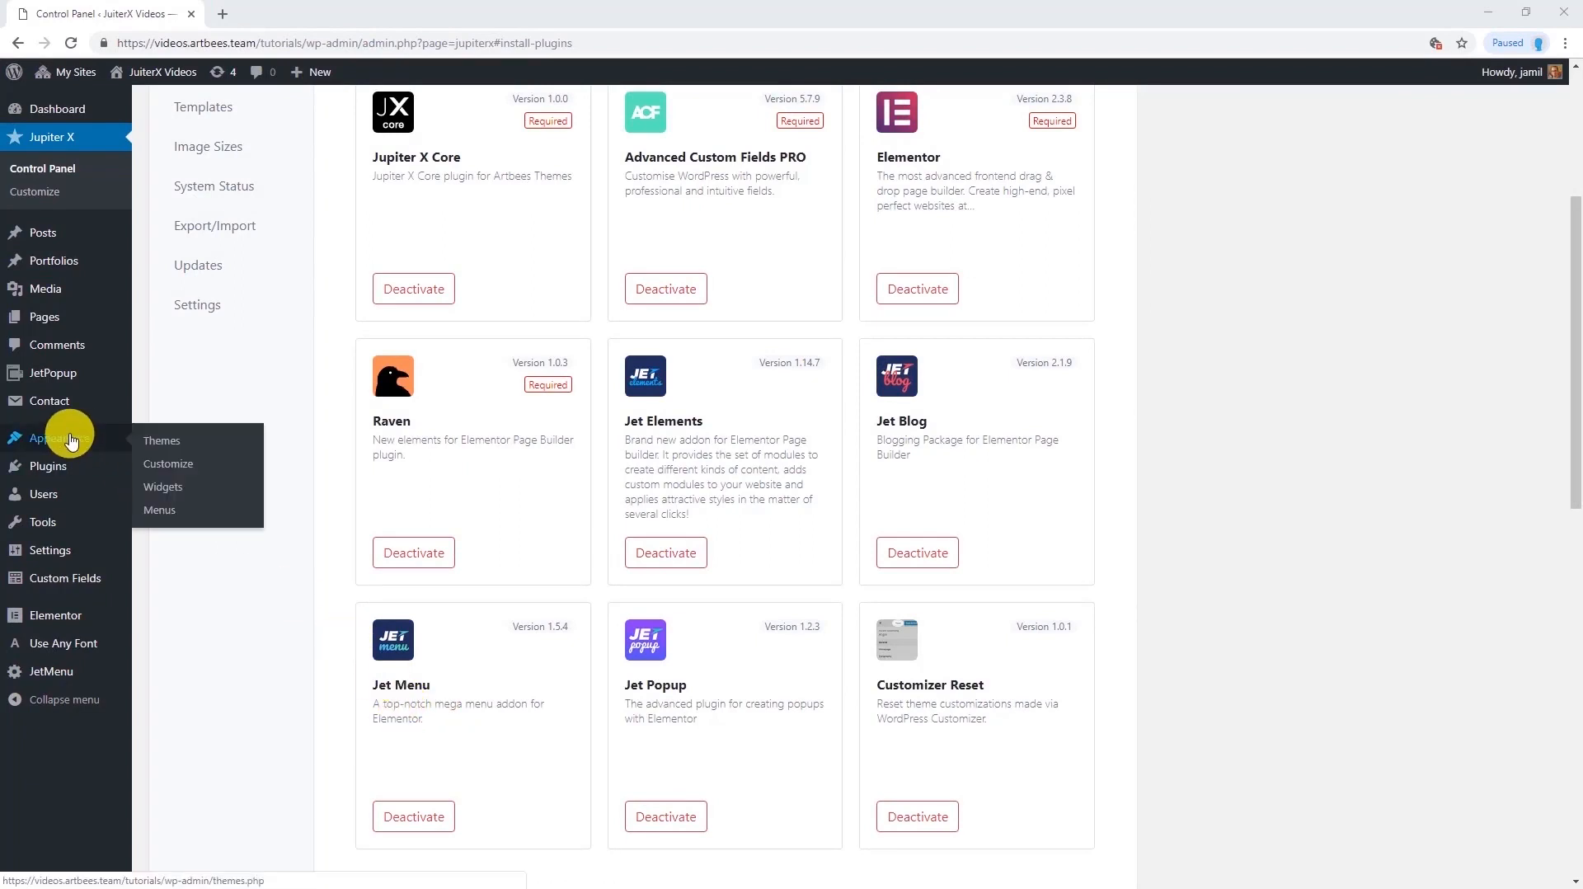
pyautogui.click(161, 510)
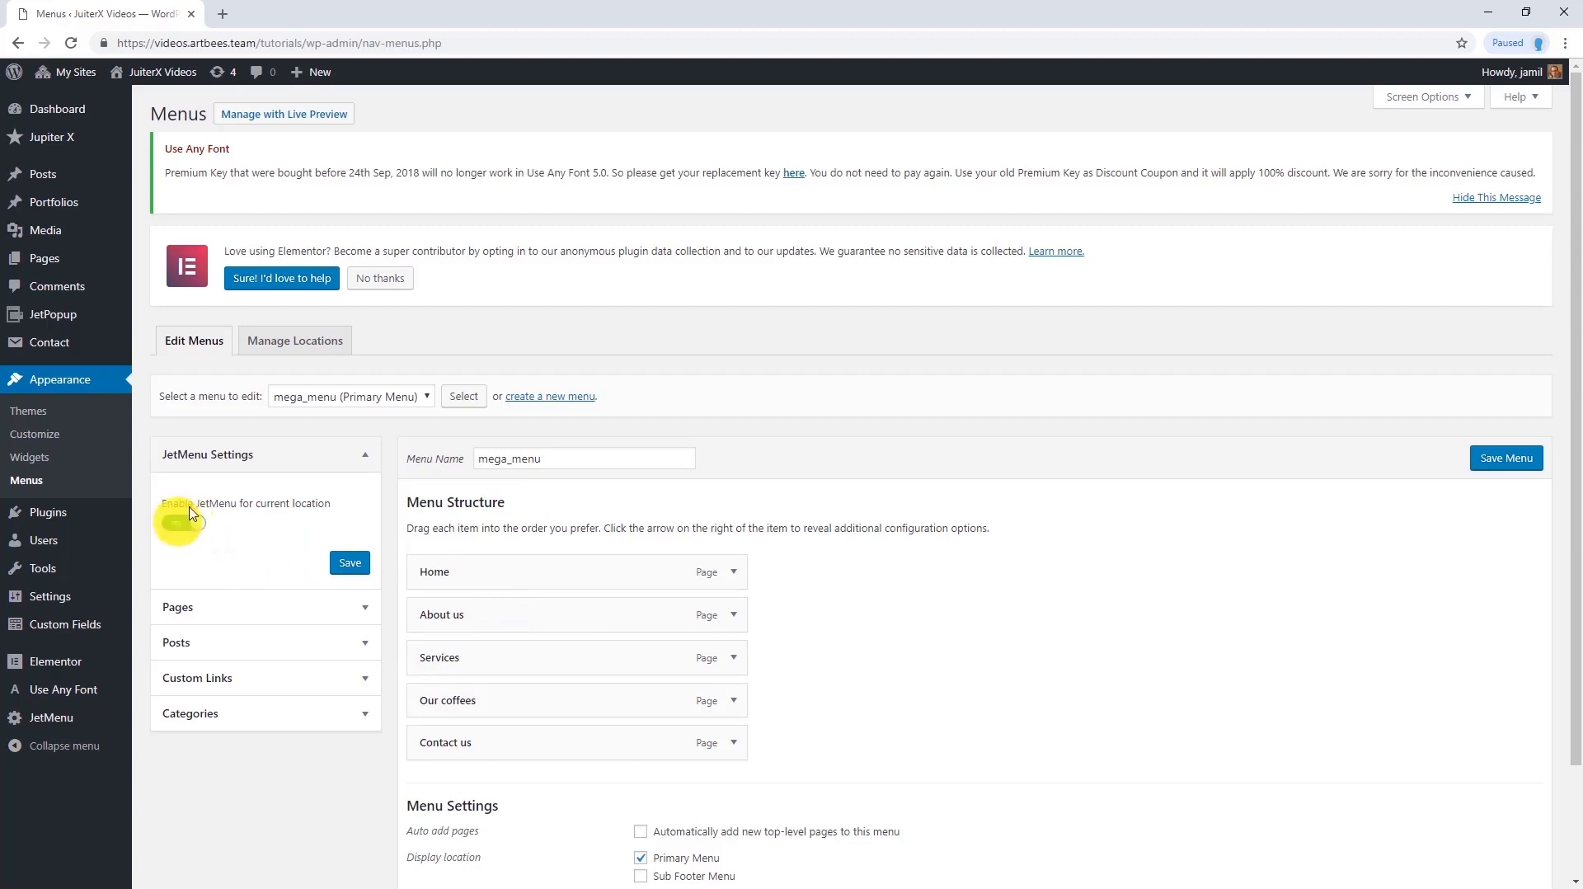
pyautogui.click(353, 566)
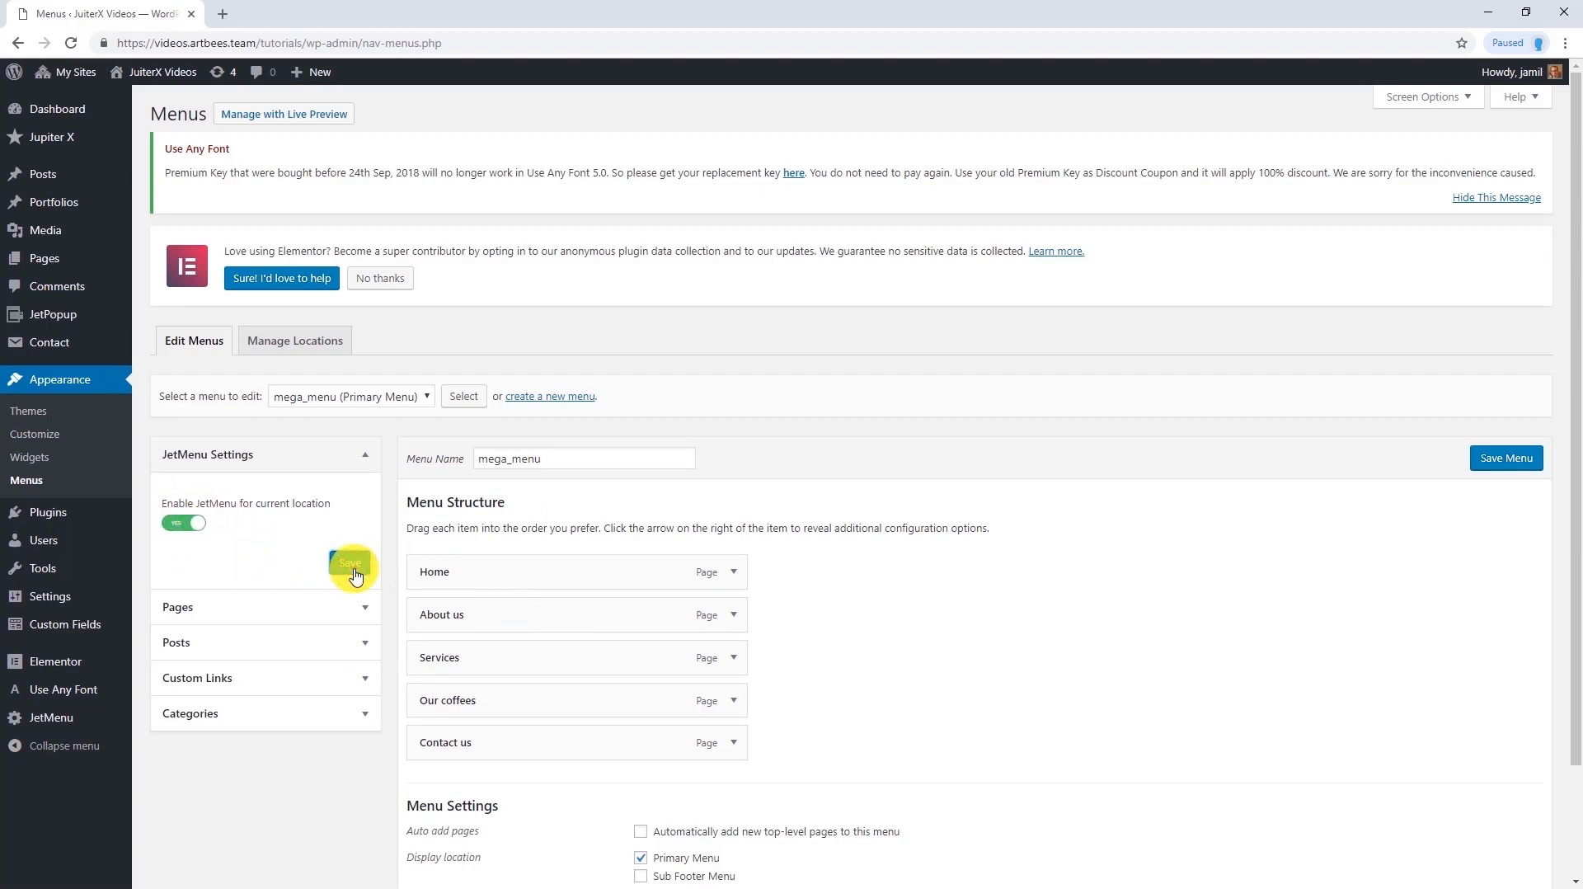
# Assign the fa-home icon to the Home menu item in its JetMenu settings, save and close them
pyautogui.moveTo(482, 583)
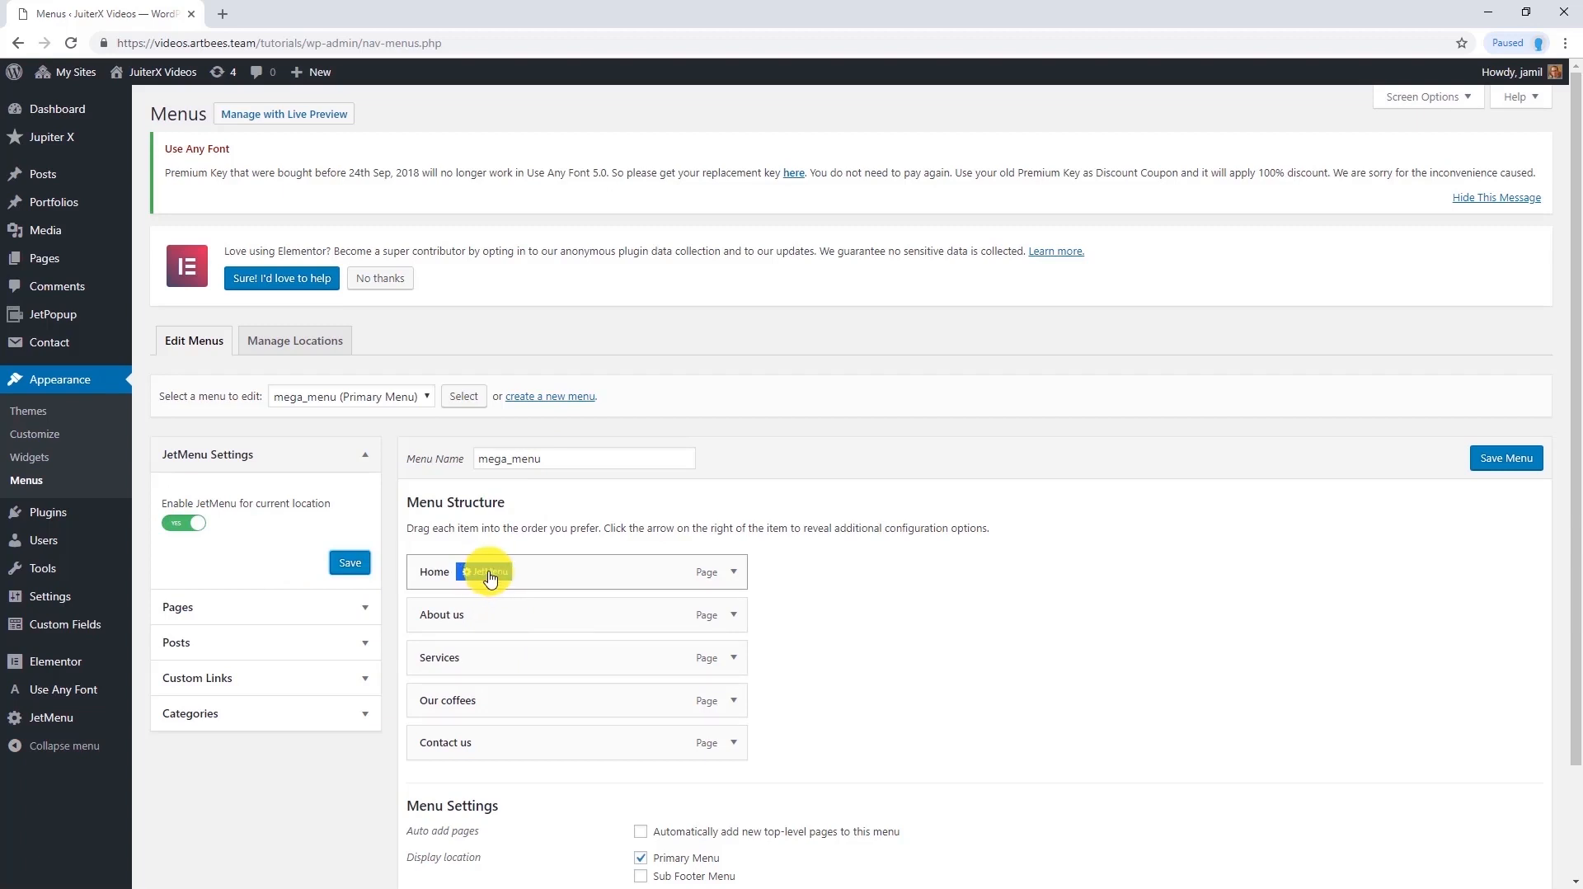
pyautogui.click(487, 573)
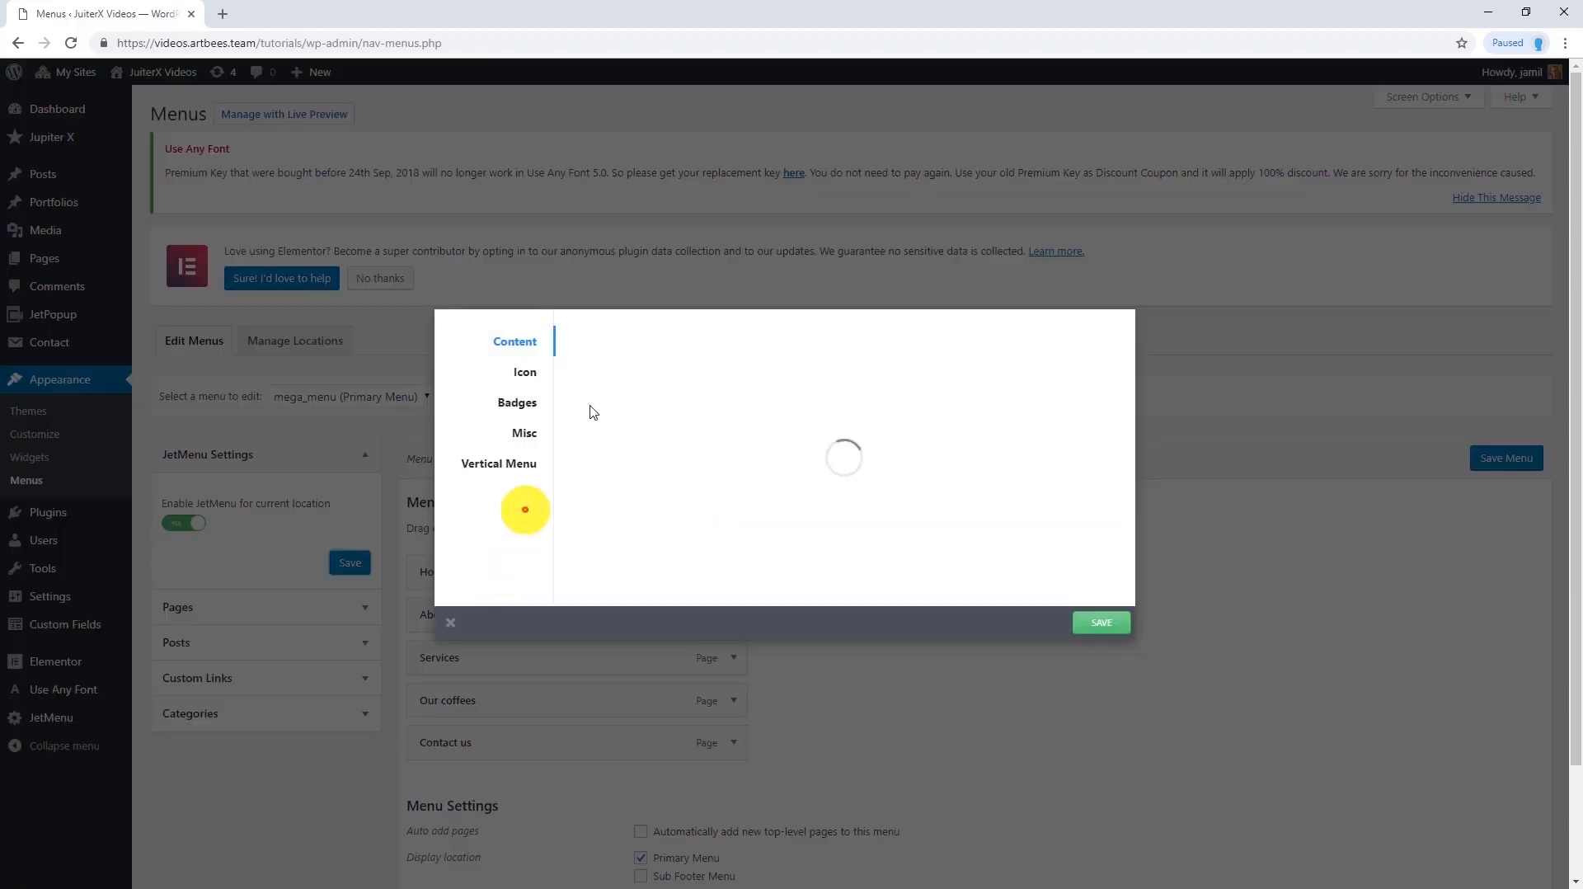
pyautogui.click(526, 377)
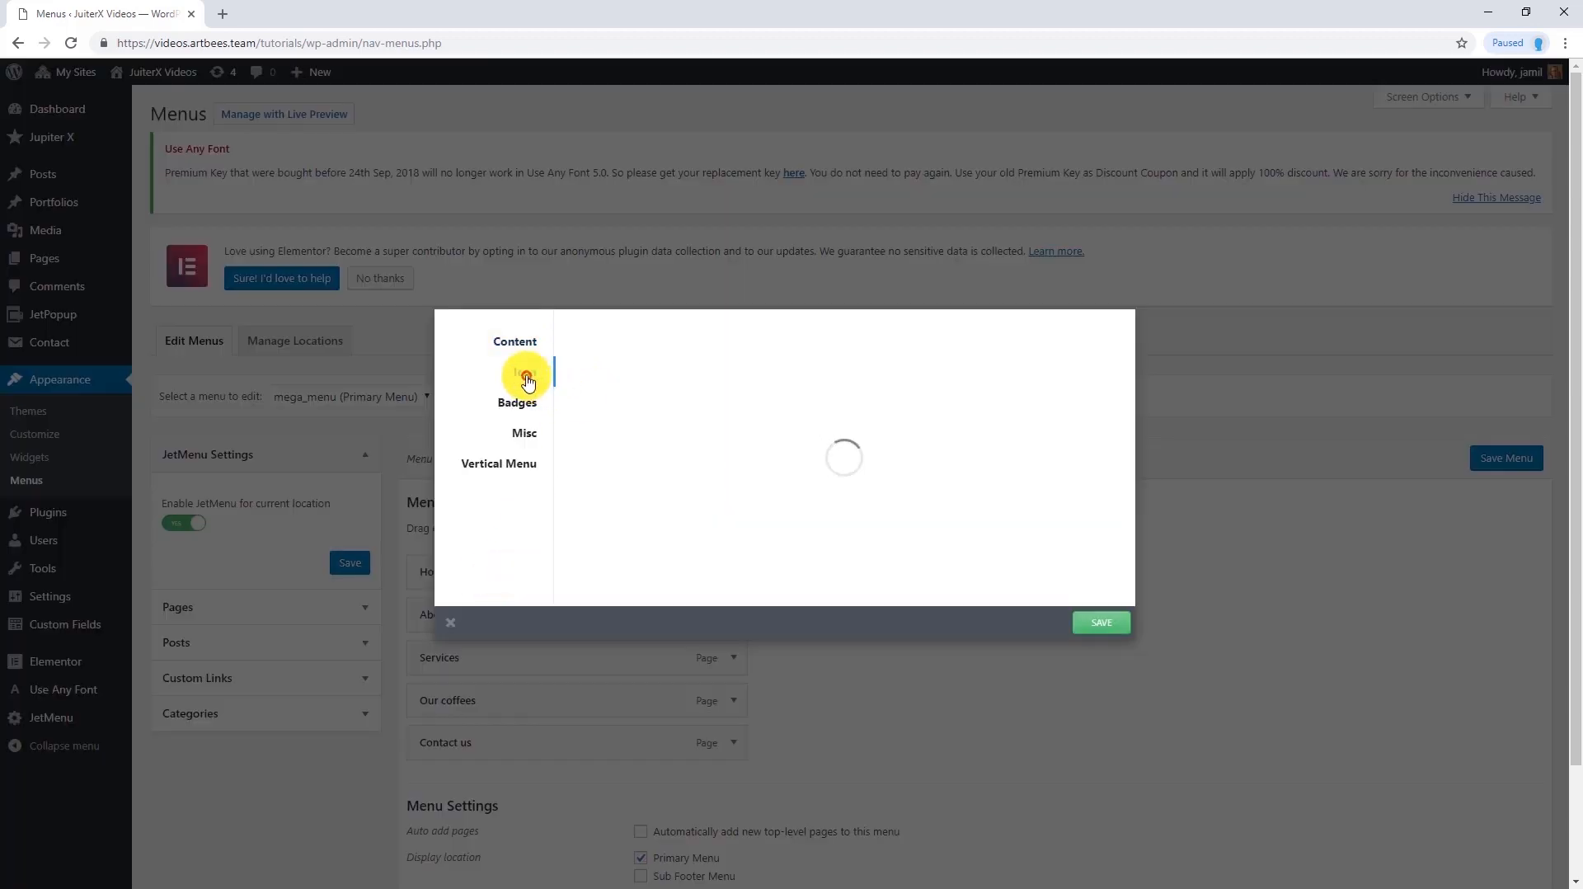
pyautogui.click(584, 367)
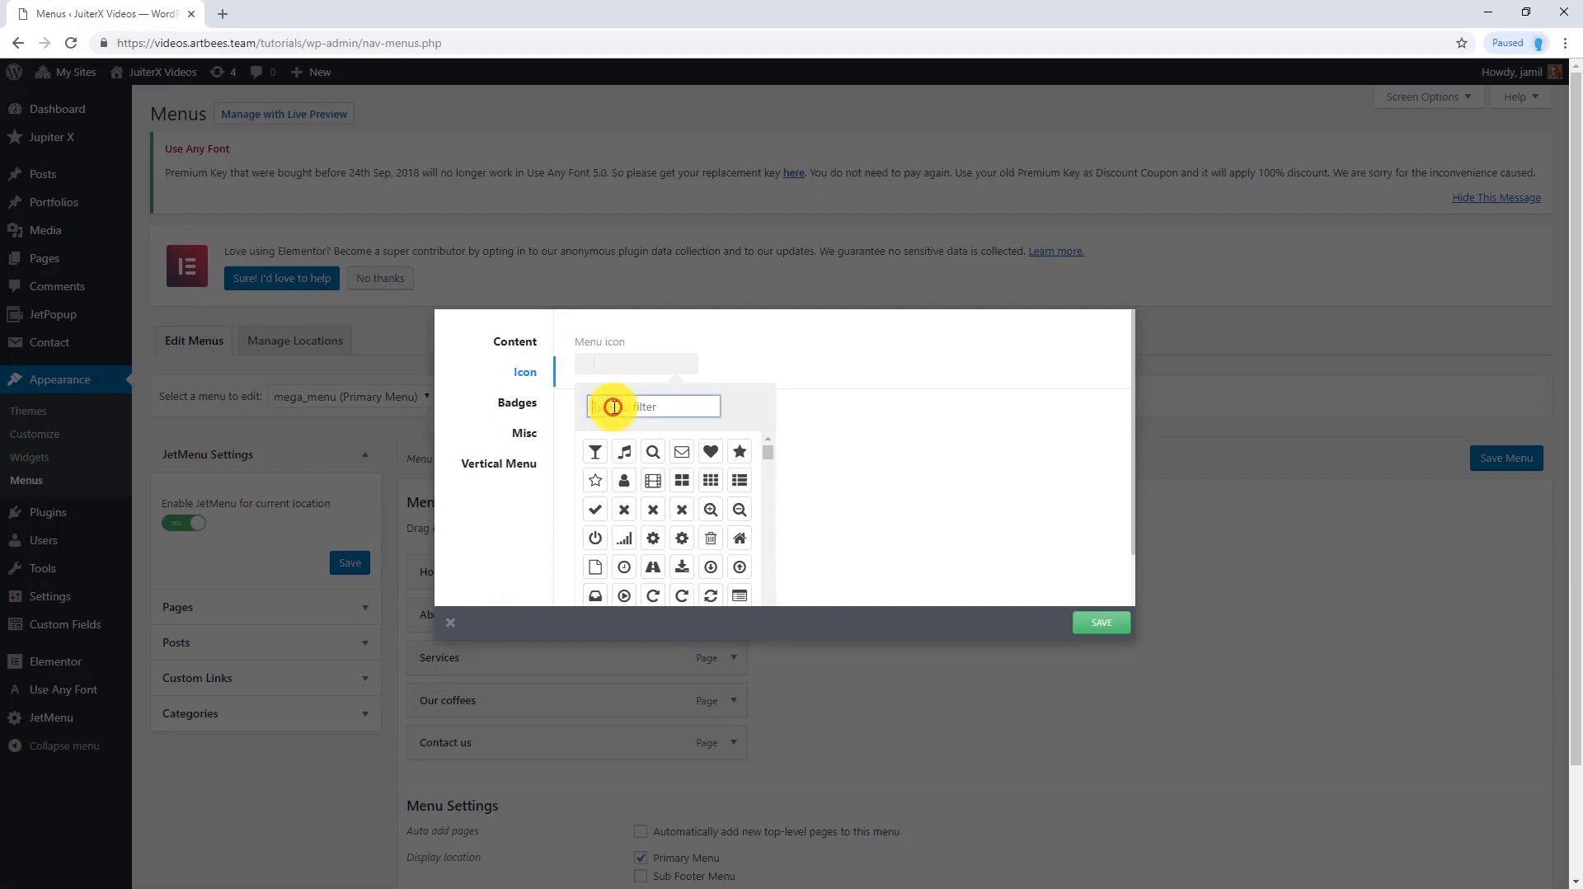
pyautogui.write('he')
pyautogui.write('me')
pyautogui.click(598, 455)
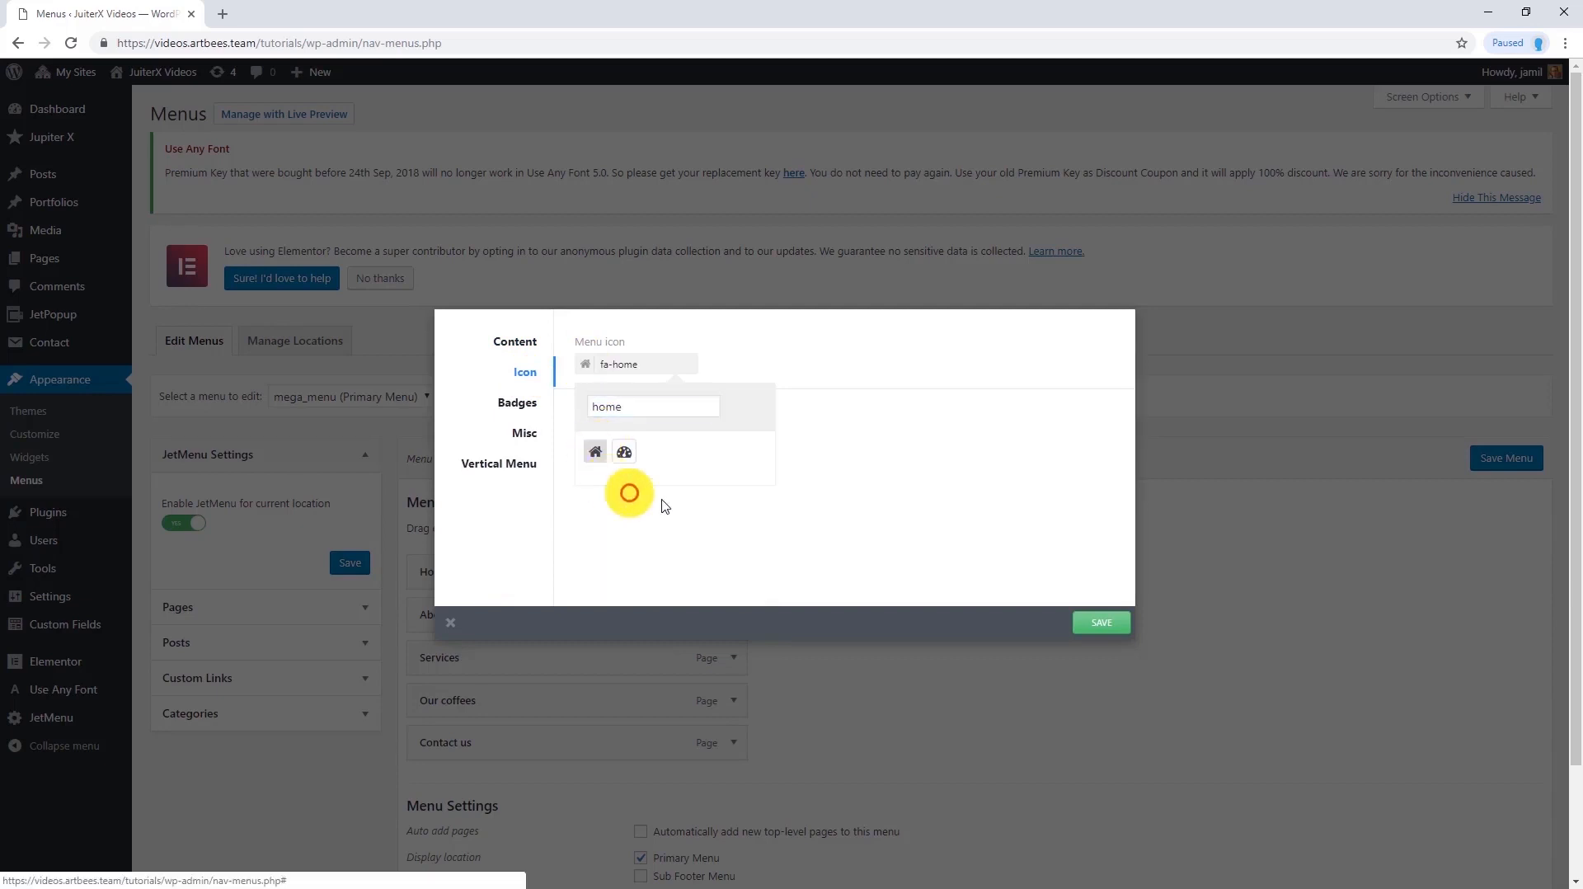
pyautogui.click(1099, 620)
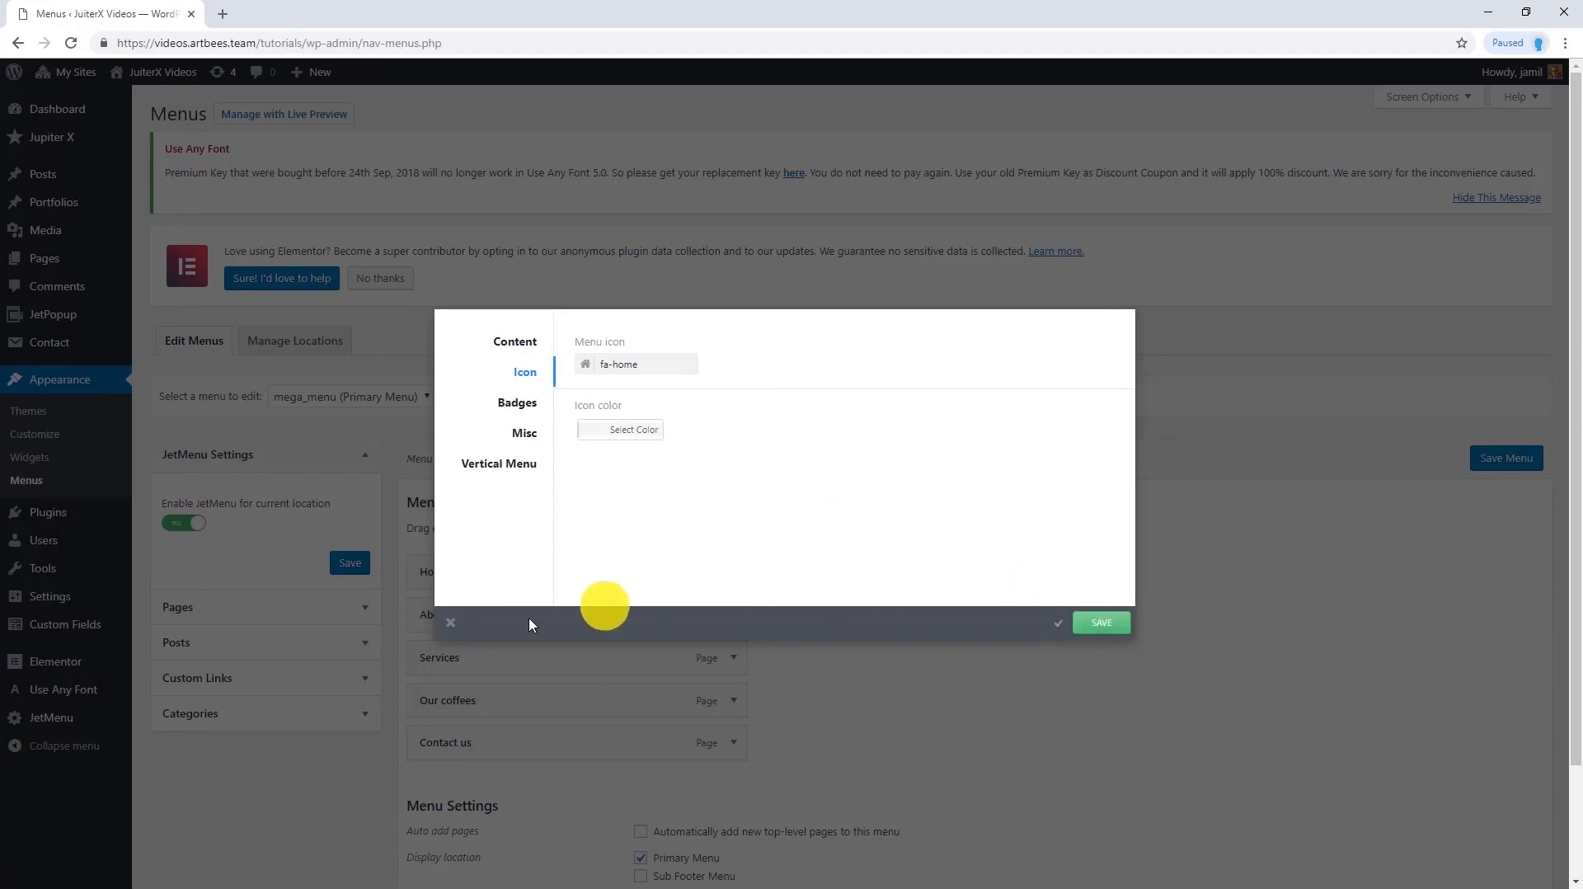
pyautogui.click(451, 623)
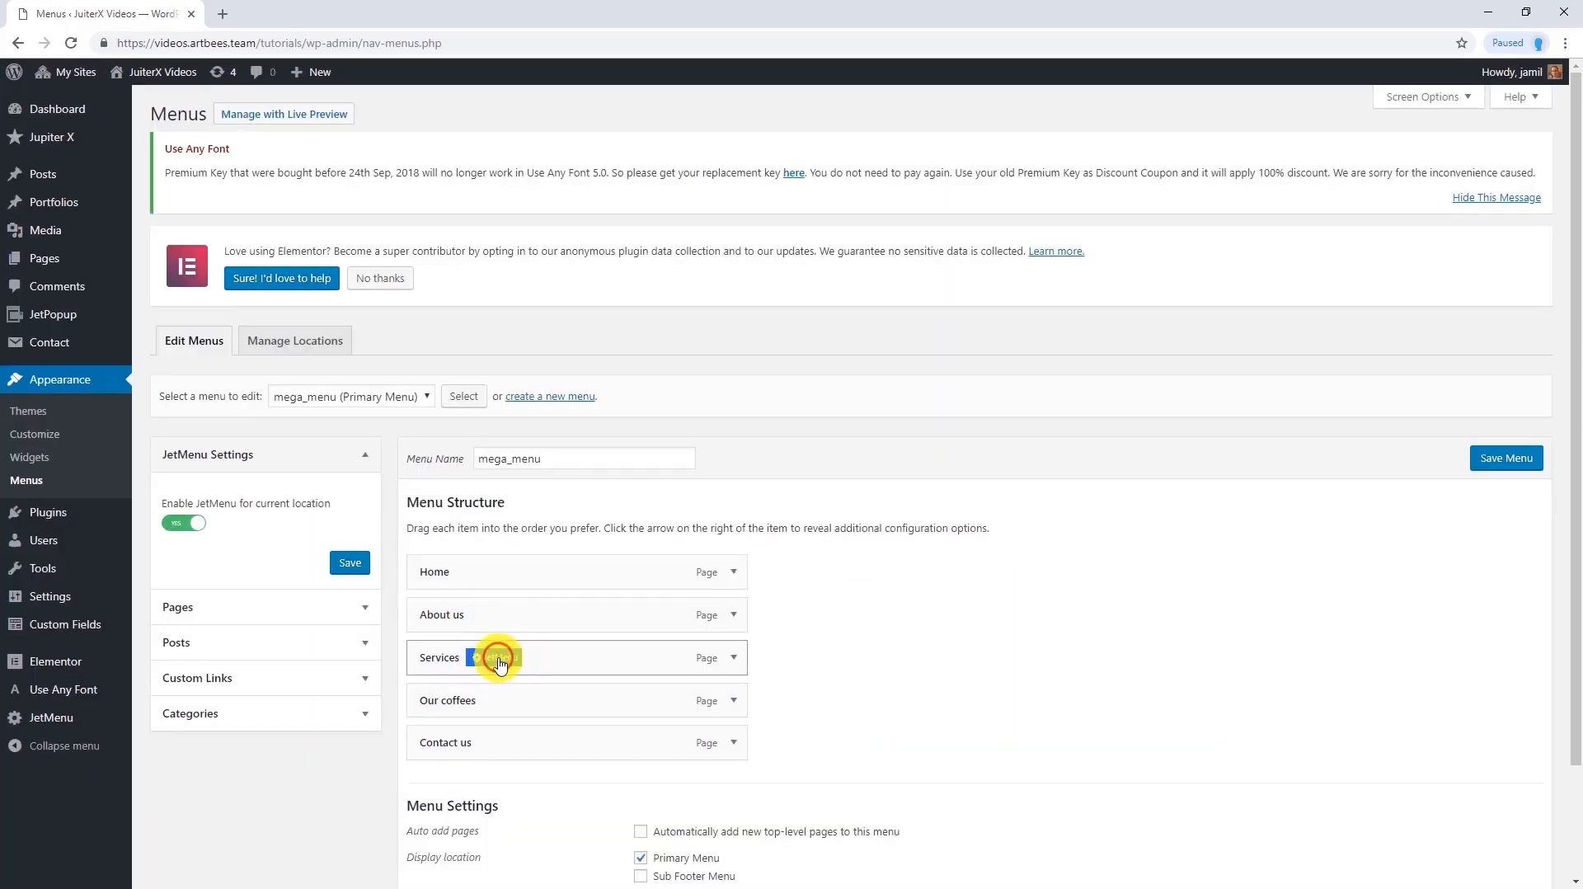
# Add the badge text "trending" to the Services menu item and make the badge color white
pyautogui.click(498, 659)
pyautogui.click(518, 403)
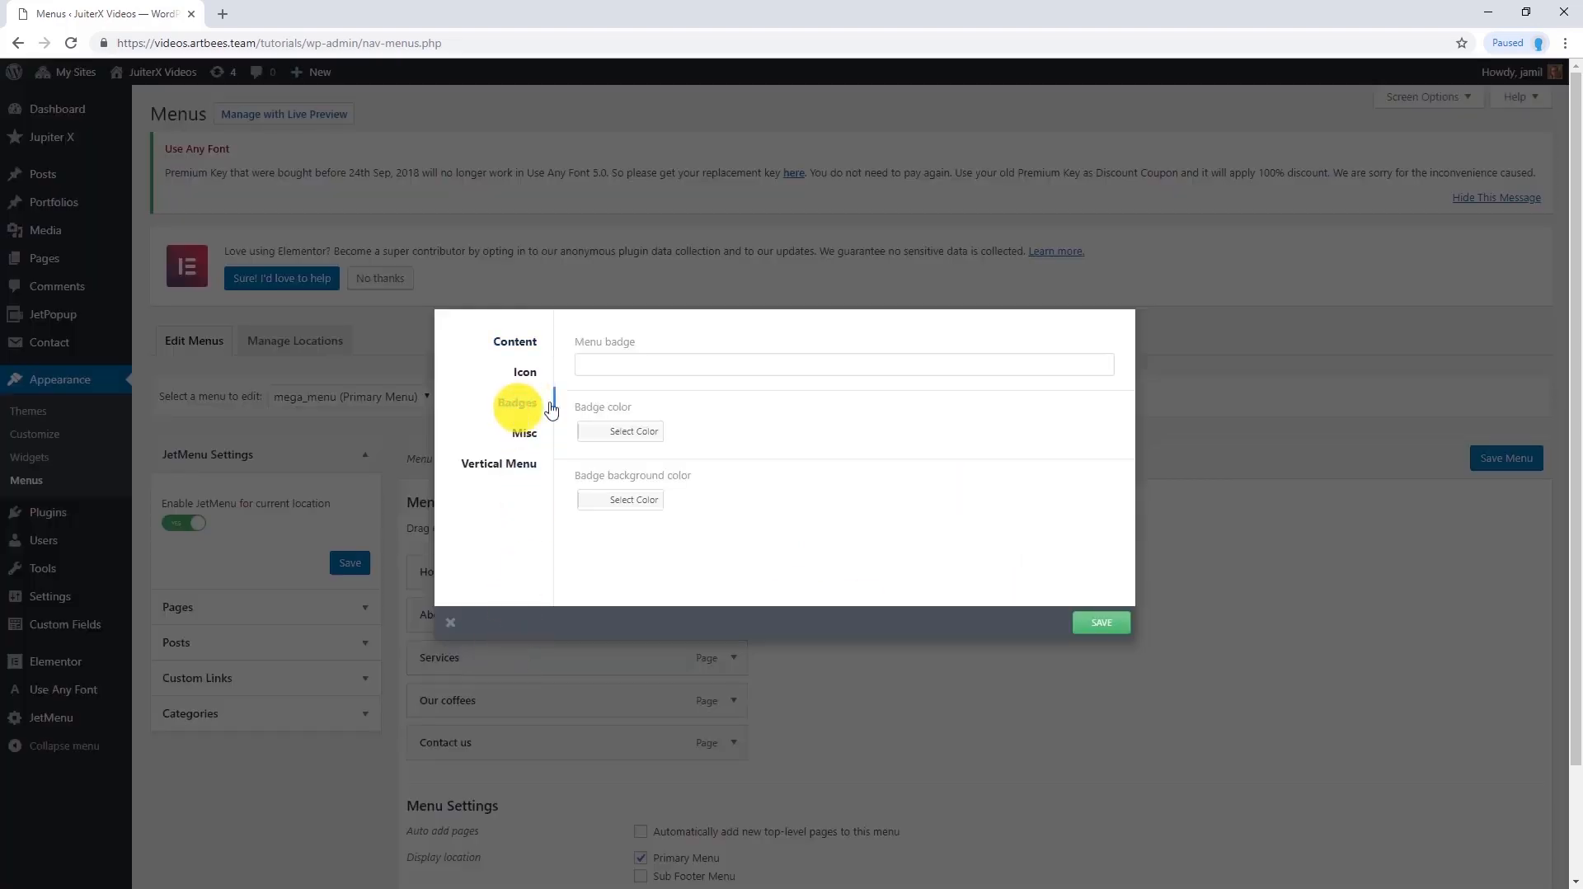
pyautogui.click(608, 364)
pyautogui.click(600, 419)
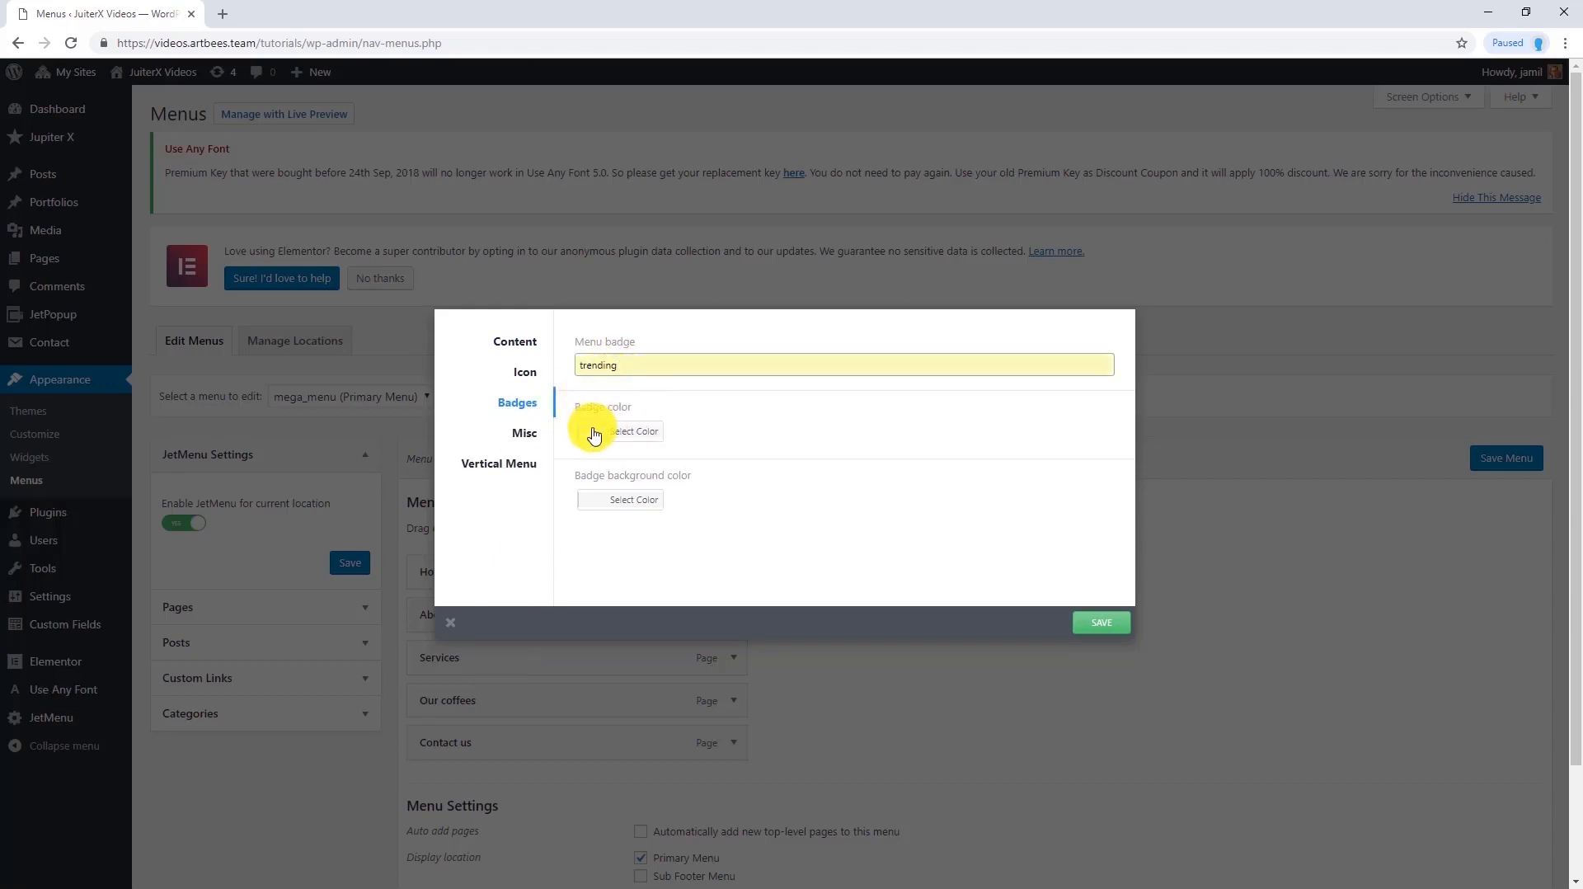
pyautogui.click(595, 433)
pyautogui.click(573, 521)
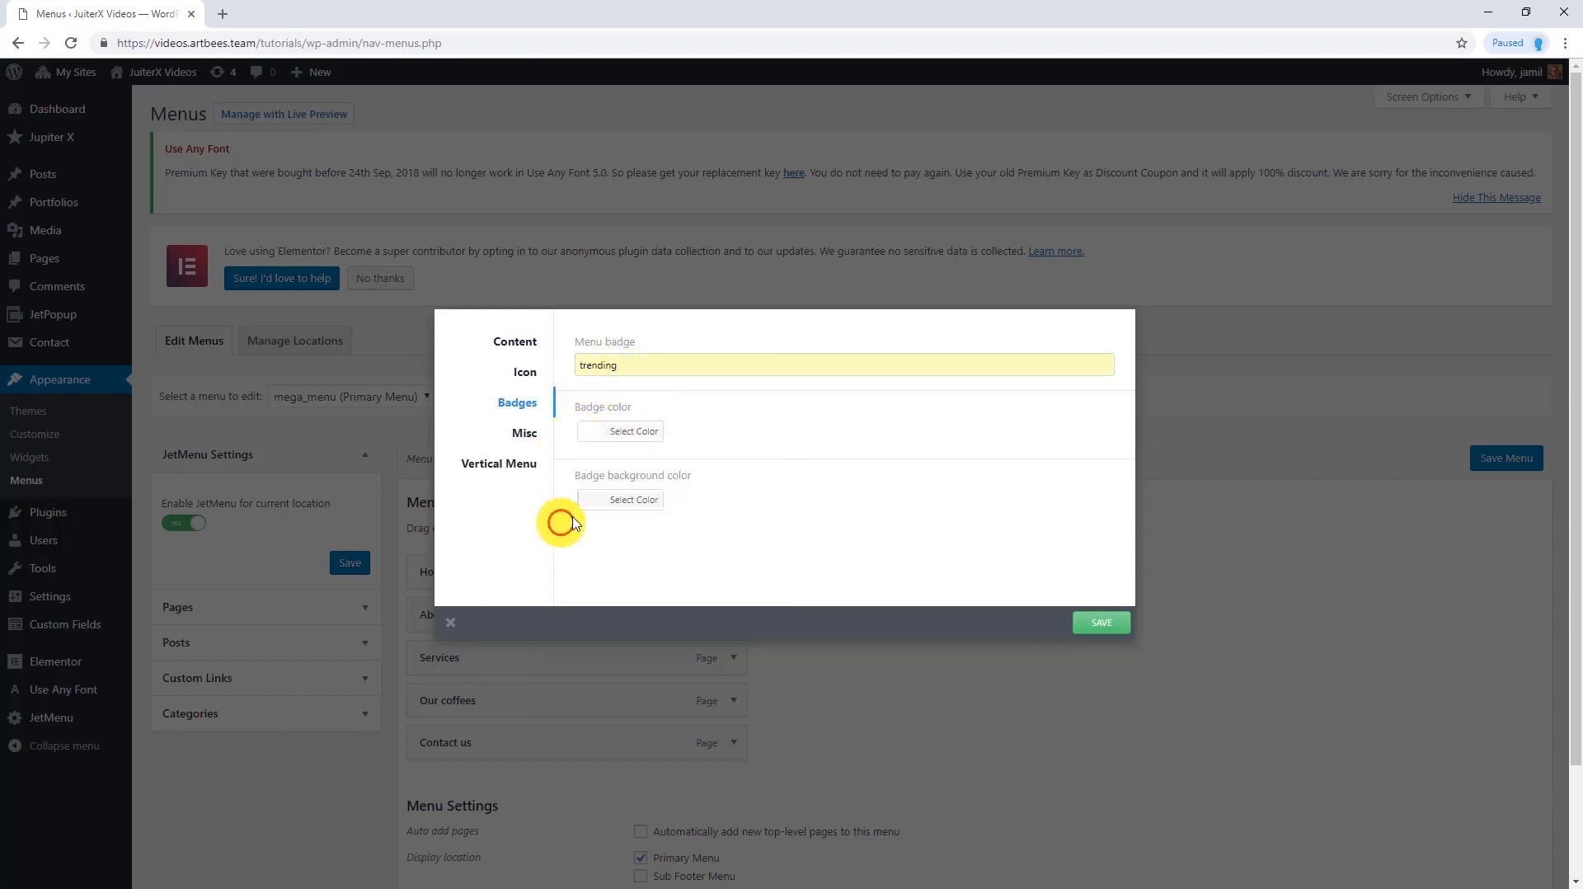
# Set the Services badge's background color to red, then save and close the item's JetMenu settings
pyautogui.click(590, 501)
pyautogui.scroll(-1, 624, 622)
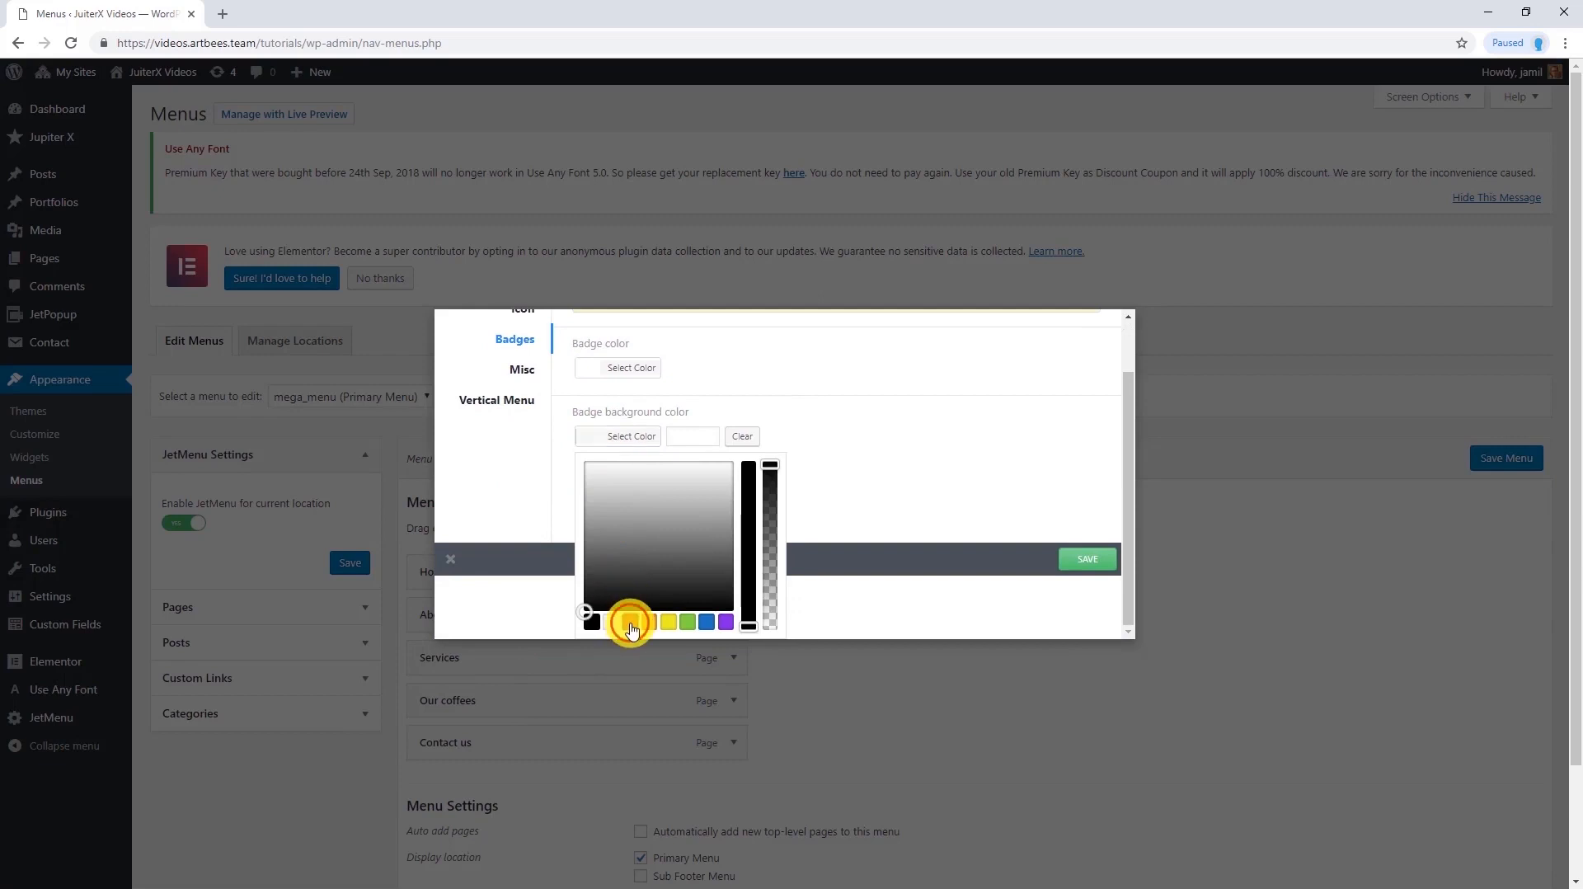
pyautogui.click(630, 623)
pyautogui.click(808, 483)
pyautogui.click(1103, 624)
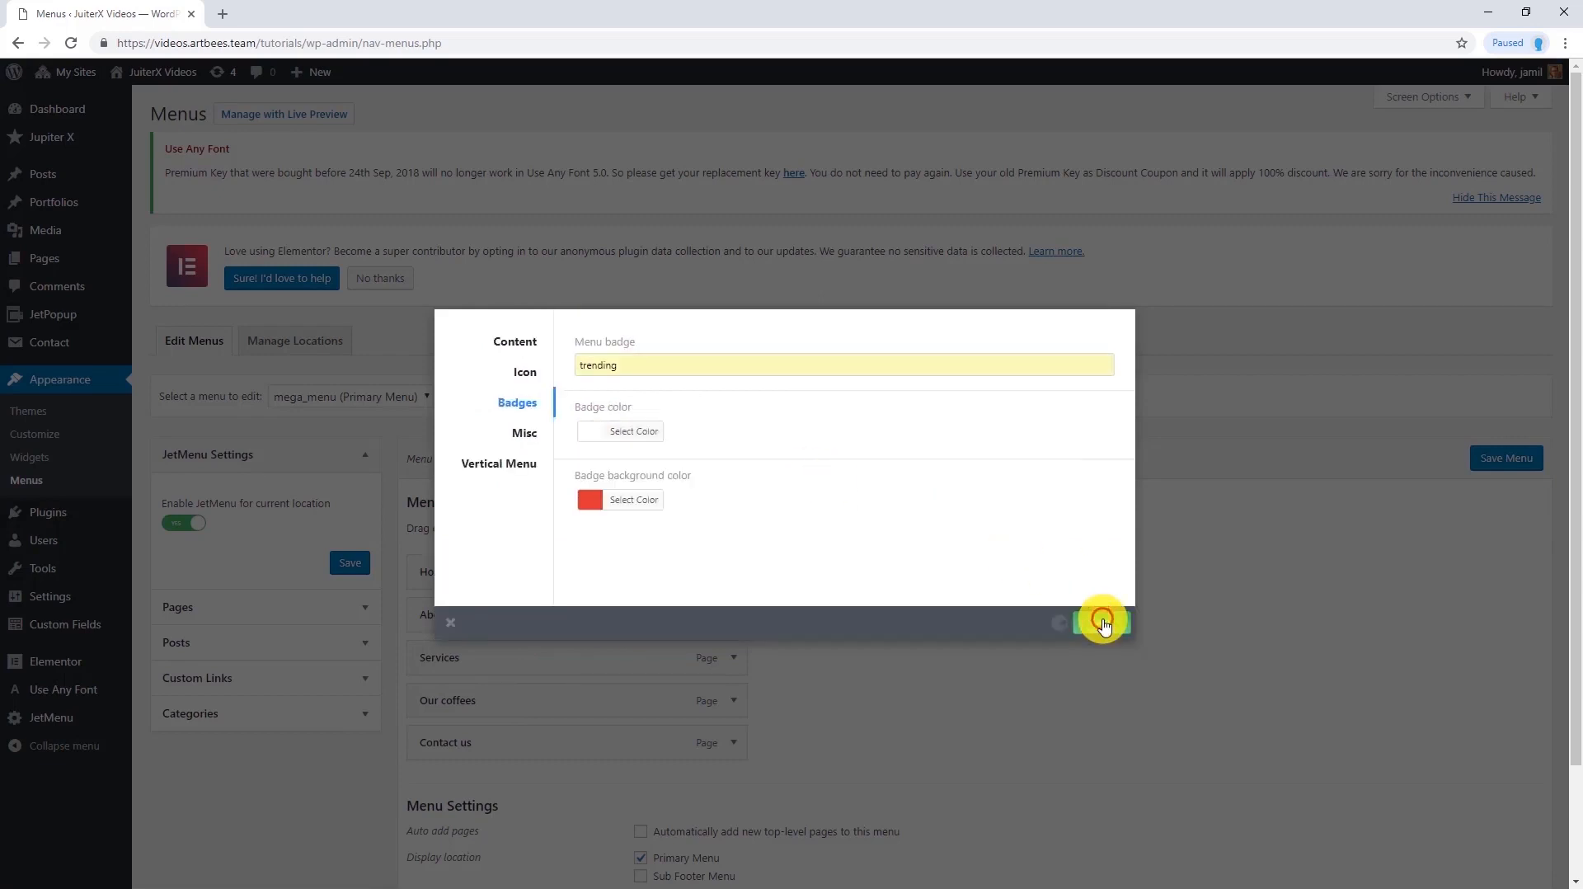
pyautogui.click(452, 624)
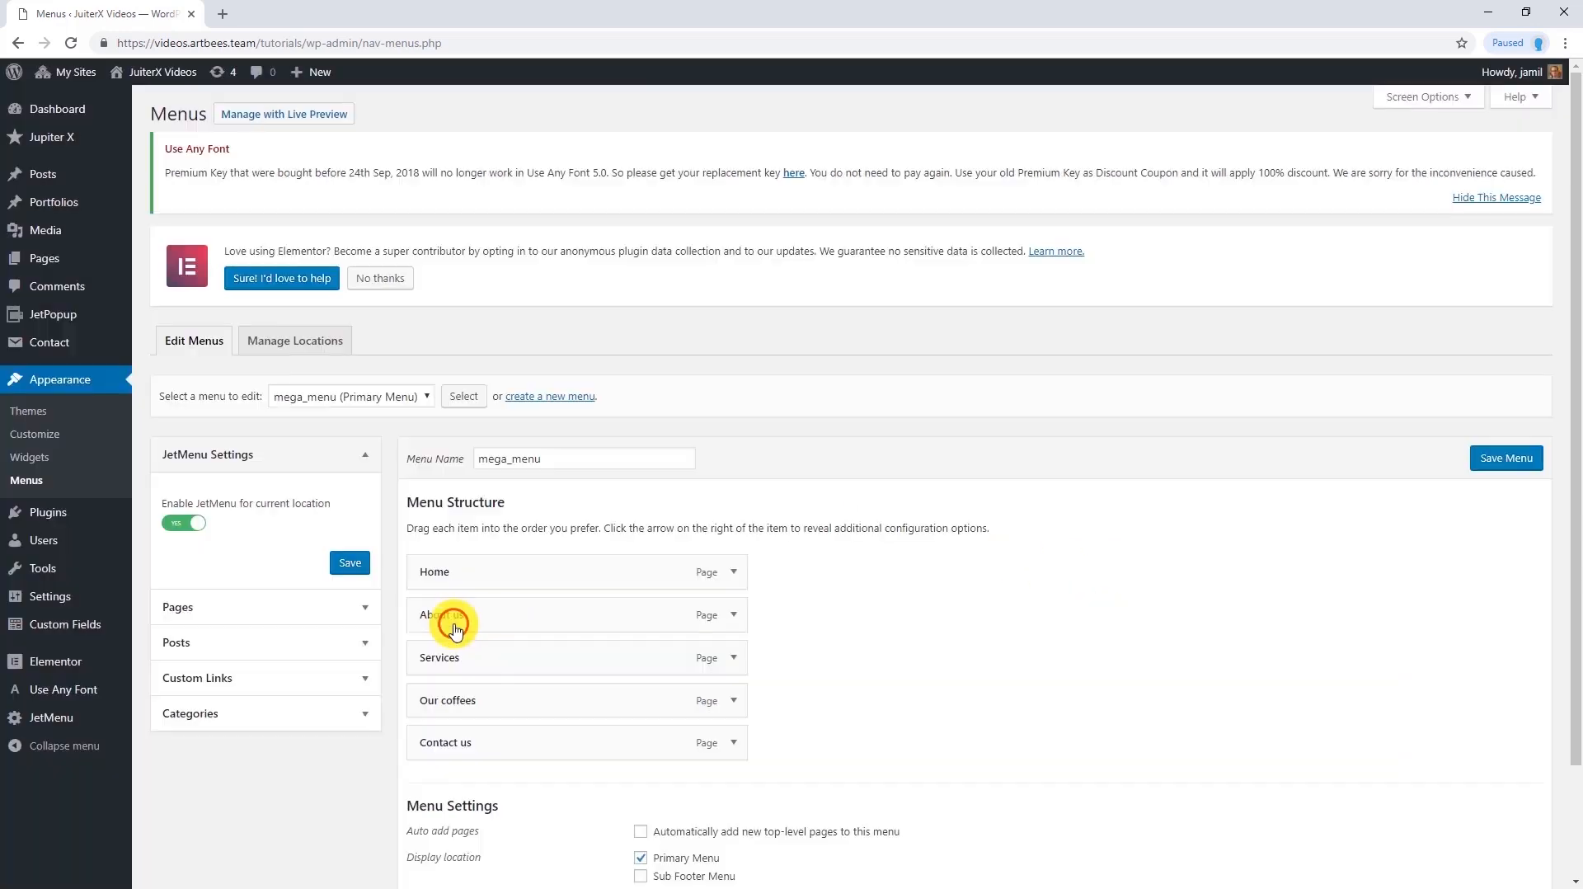
# Enable the mega submenu for the Services menu item and open its mega menu content for editing
pyautogui.moveTo(495, 662)
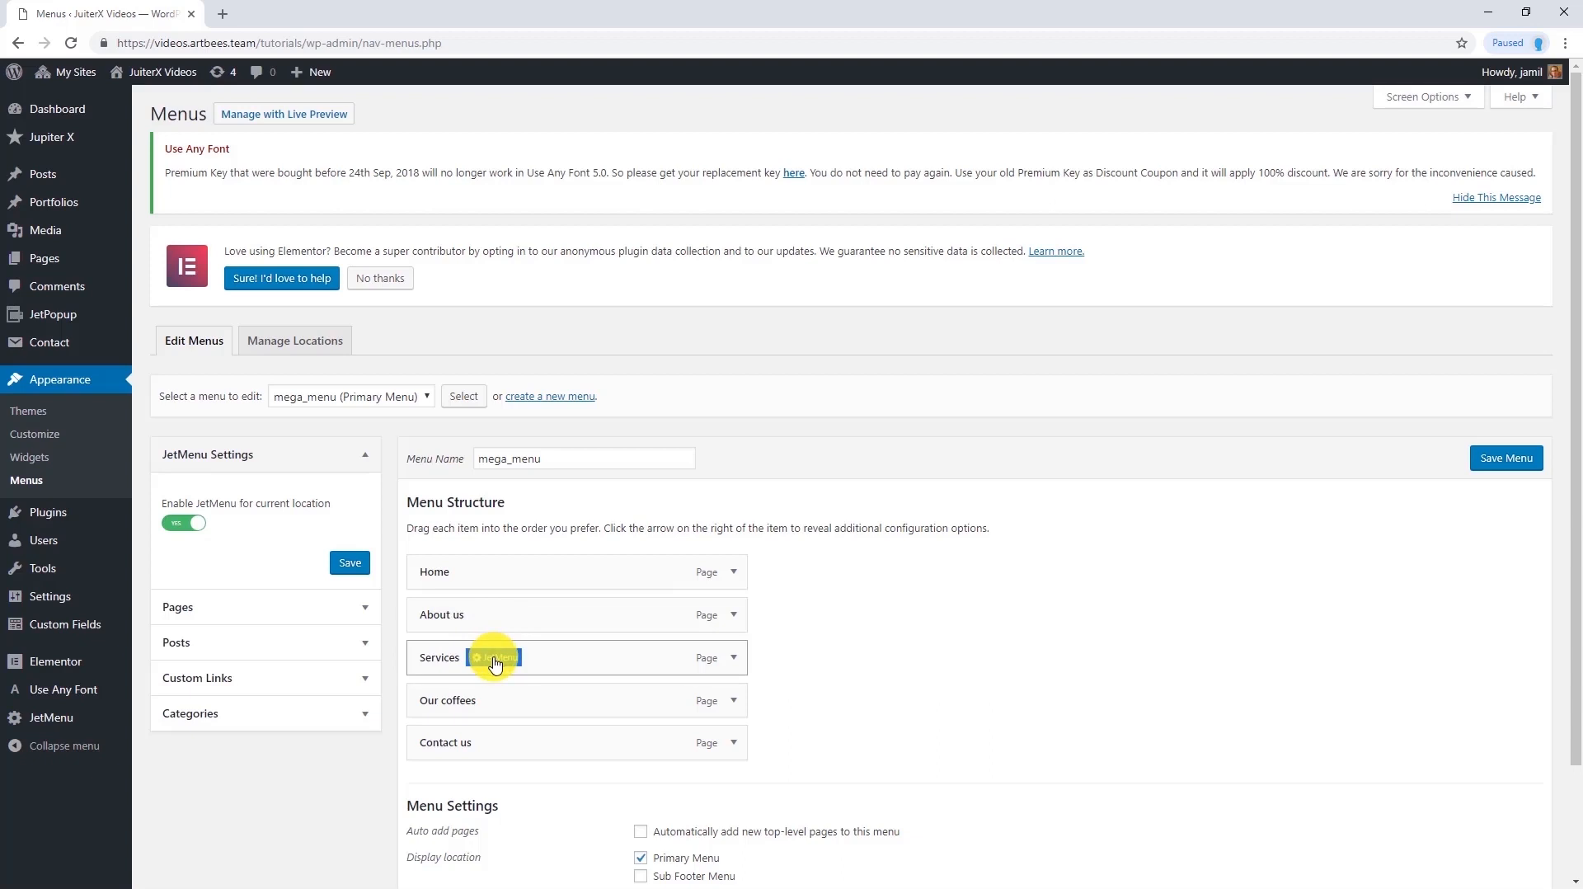
pyautogui.click(495, 658)
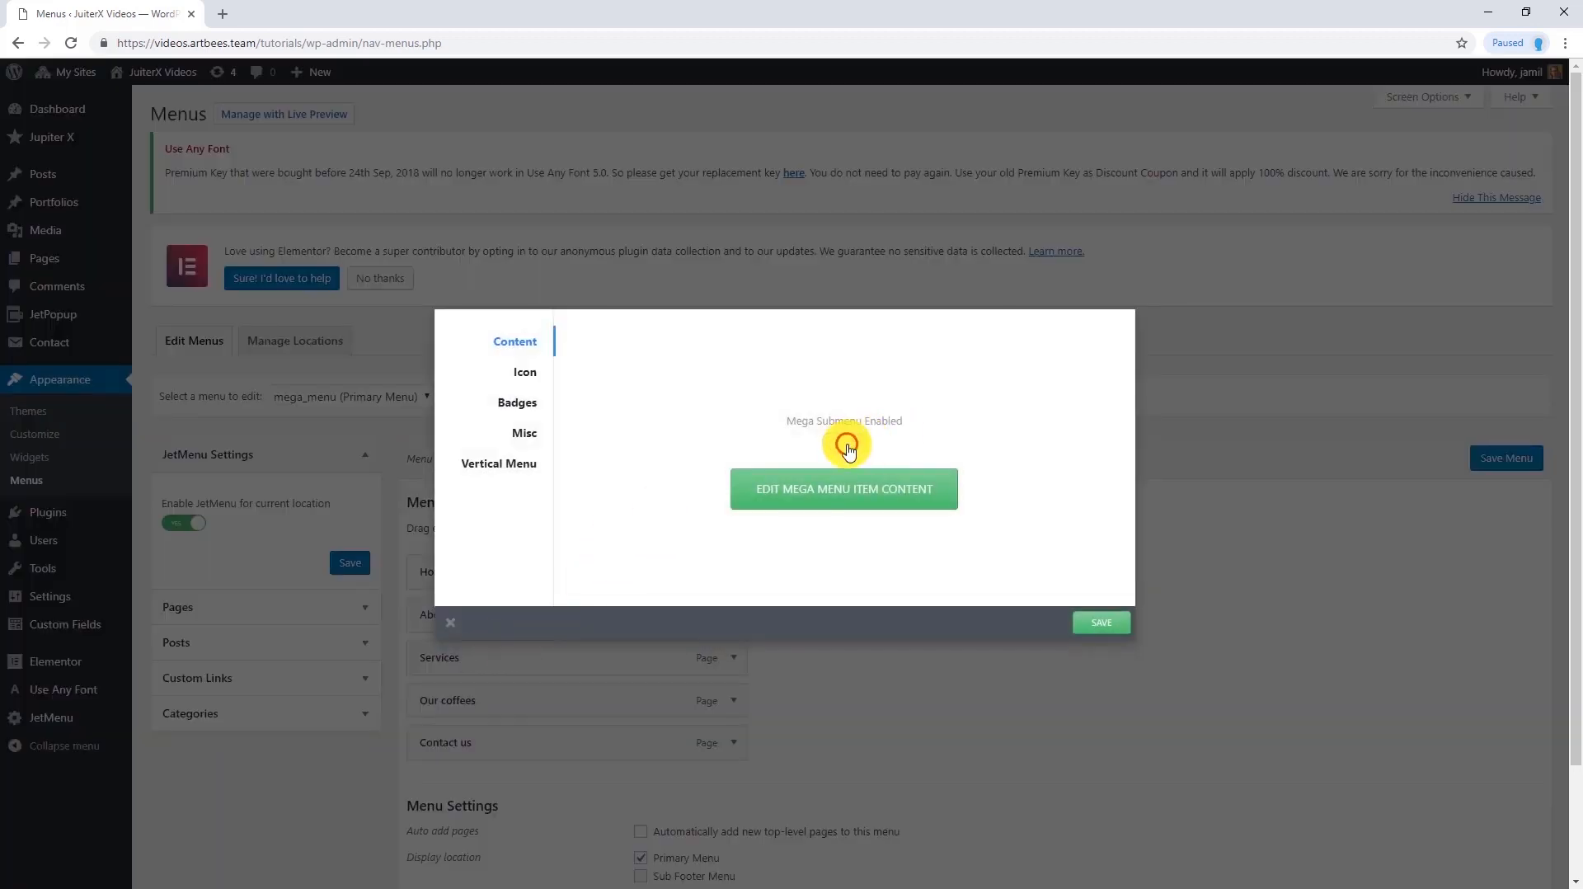
pyautogui.click(848, 508)
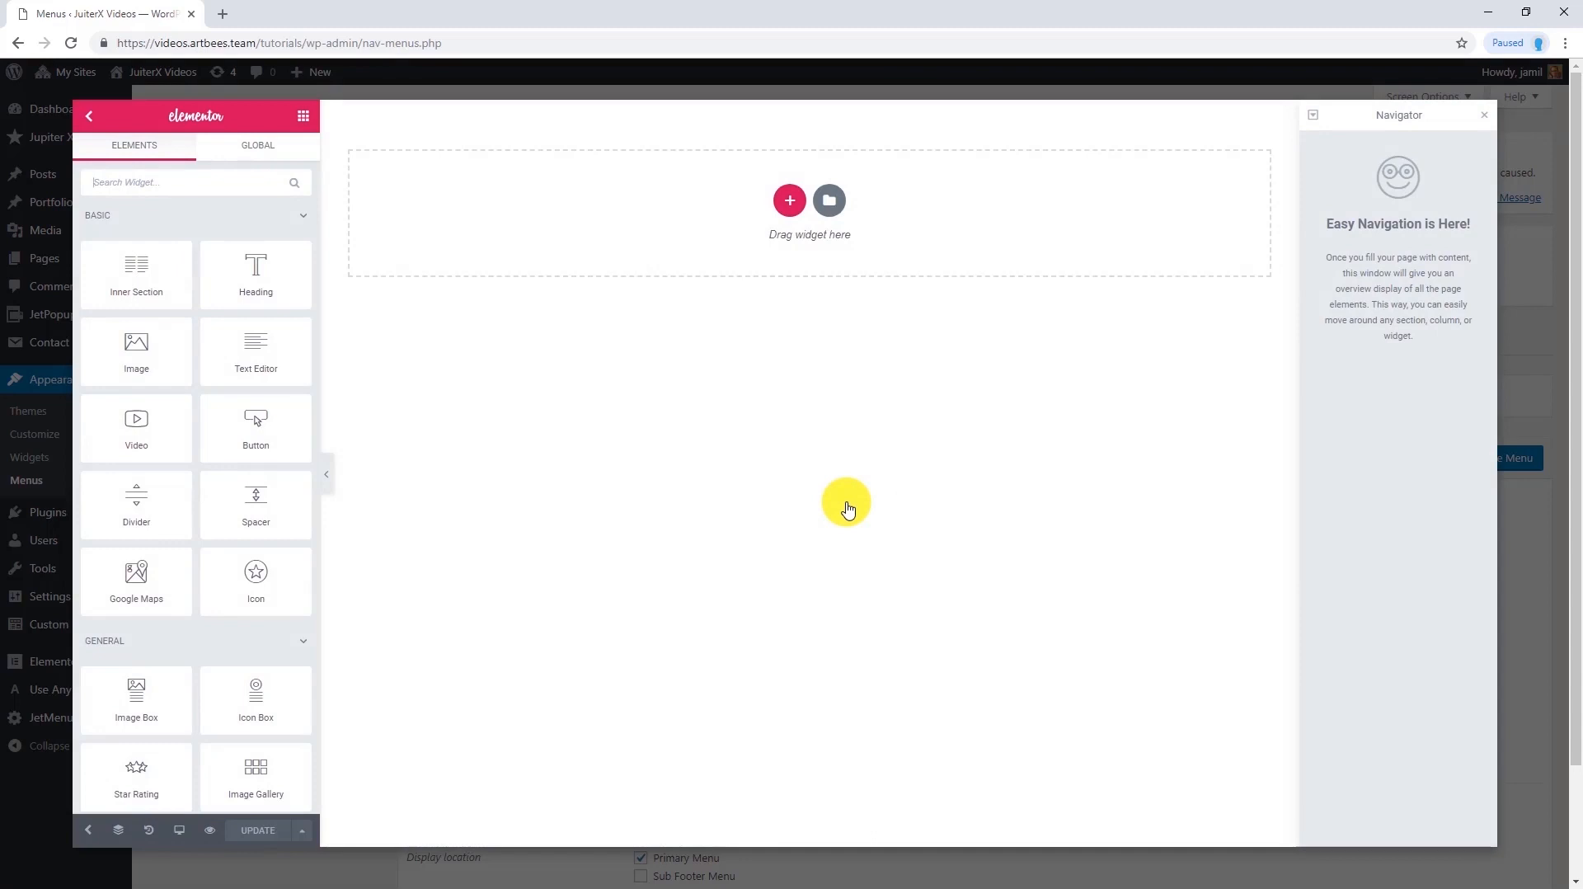
# Insert the saved mega_container template into the mega menu content, importing its document settings as well
pyautogui.click(839, 198)
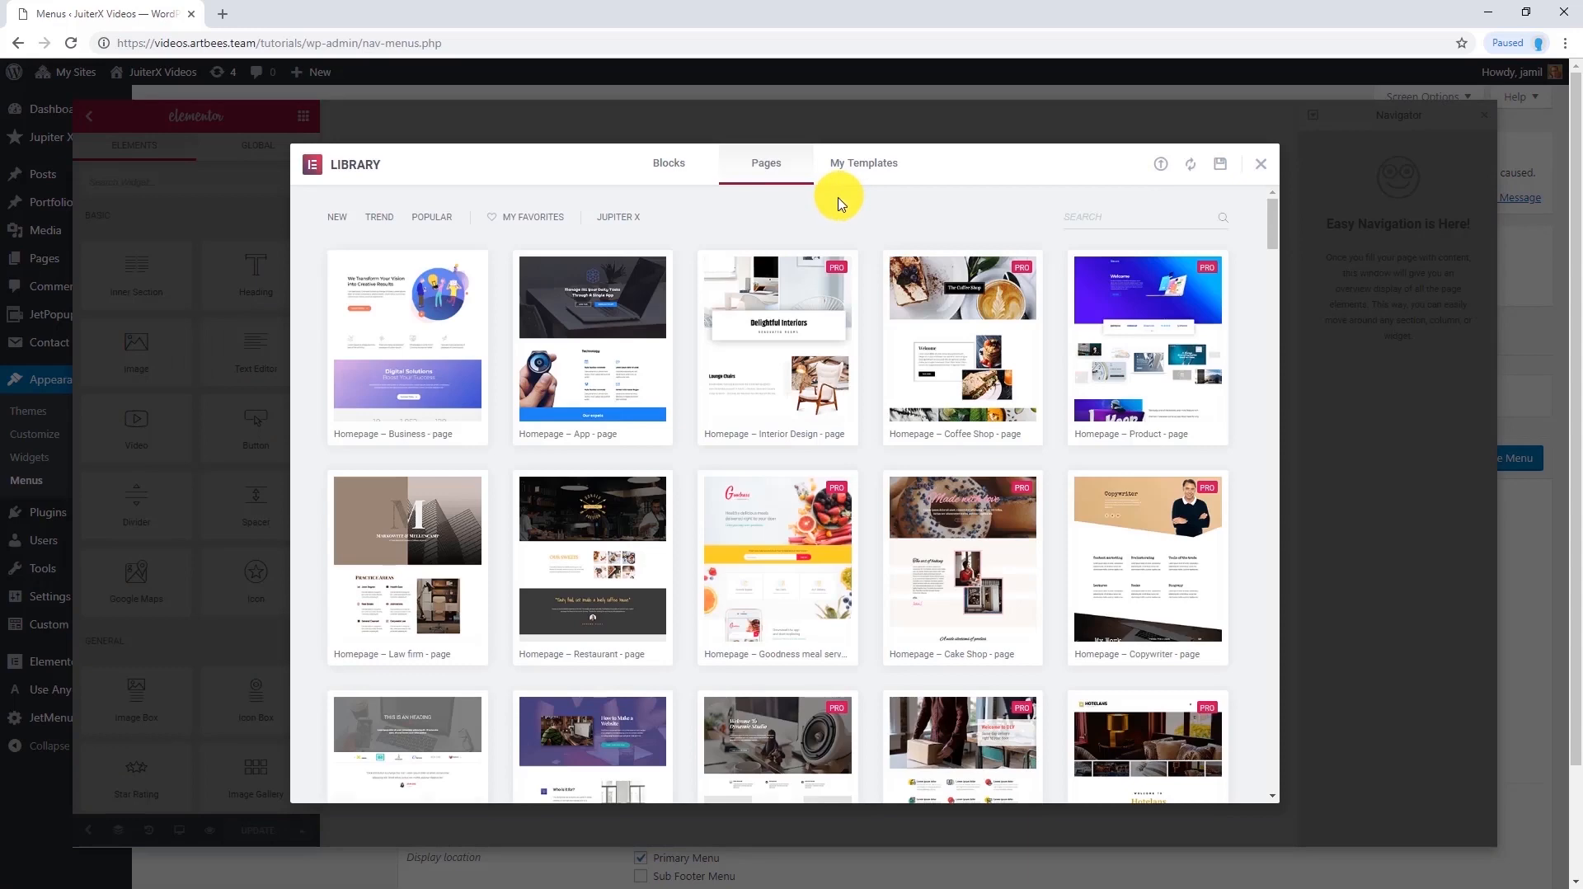
pyautogui.click(866, 162)
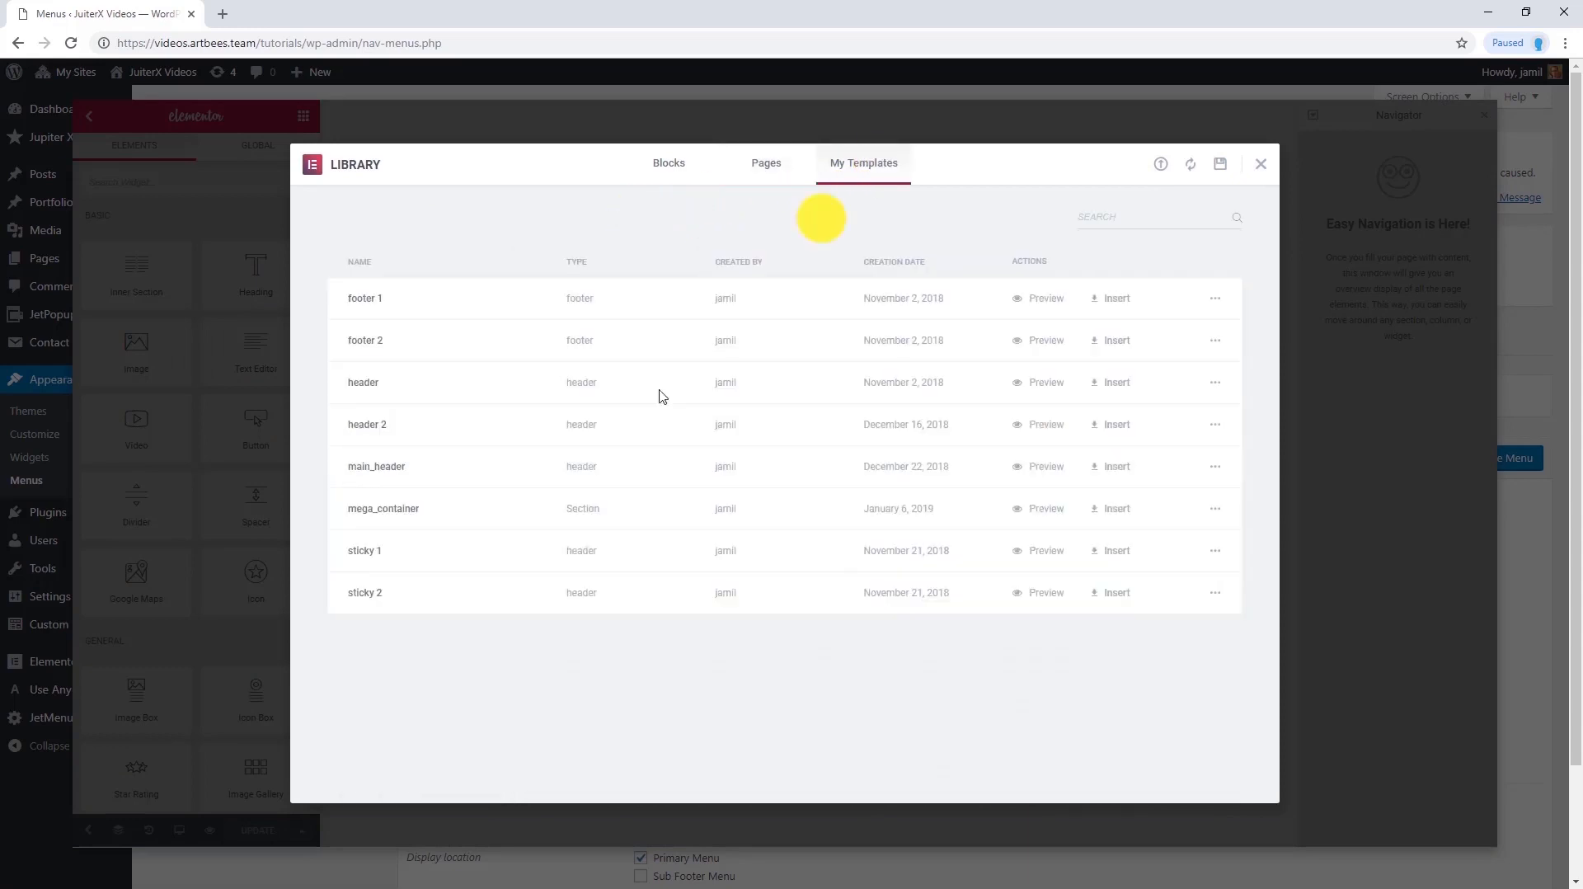
pyautogui.click(1130, 510)
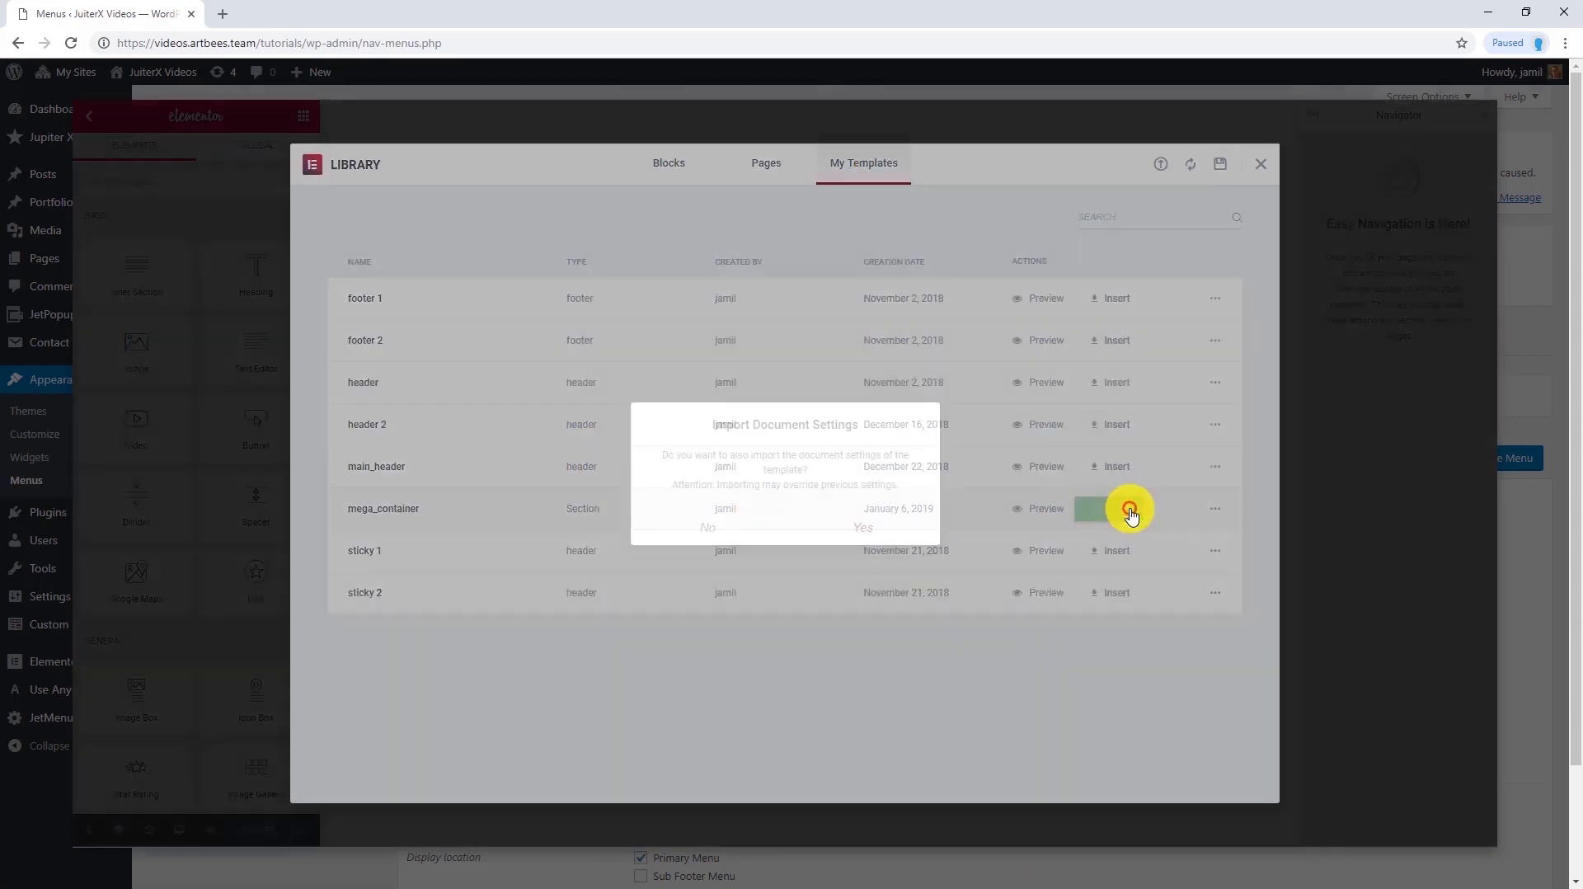
pyautogui.click(879, 530)
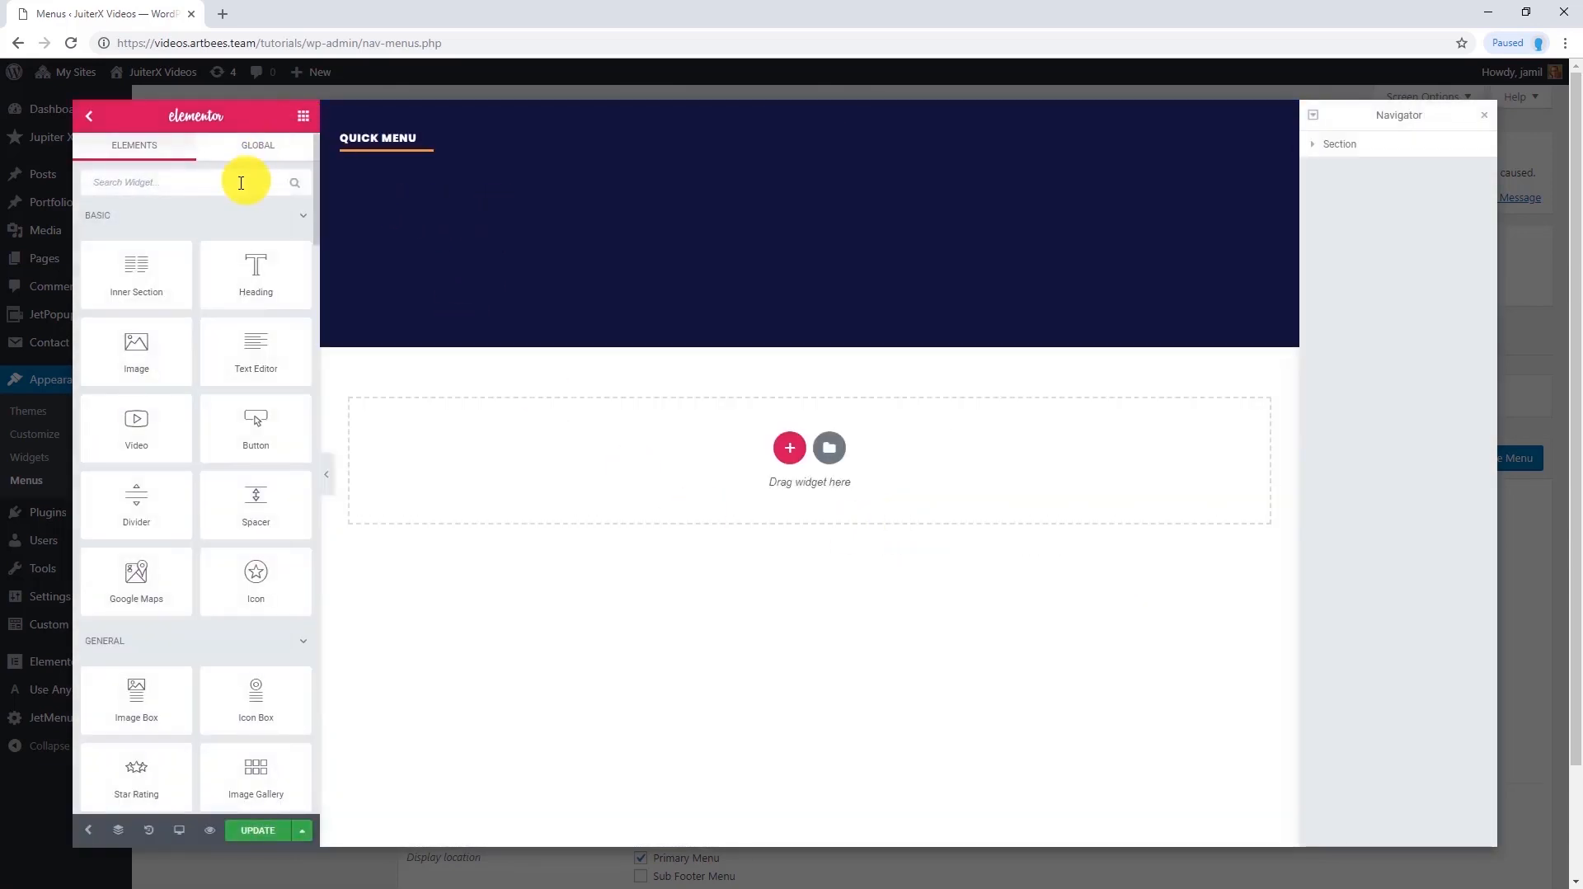
# Add a Vertical Mega Menu widget below the divider in the Quick Menu column and assign it custom menu 1
pyautogui.write('meg')
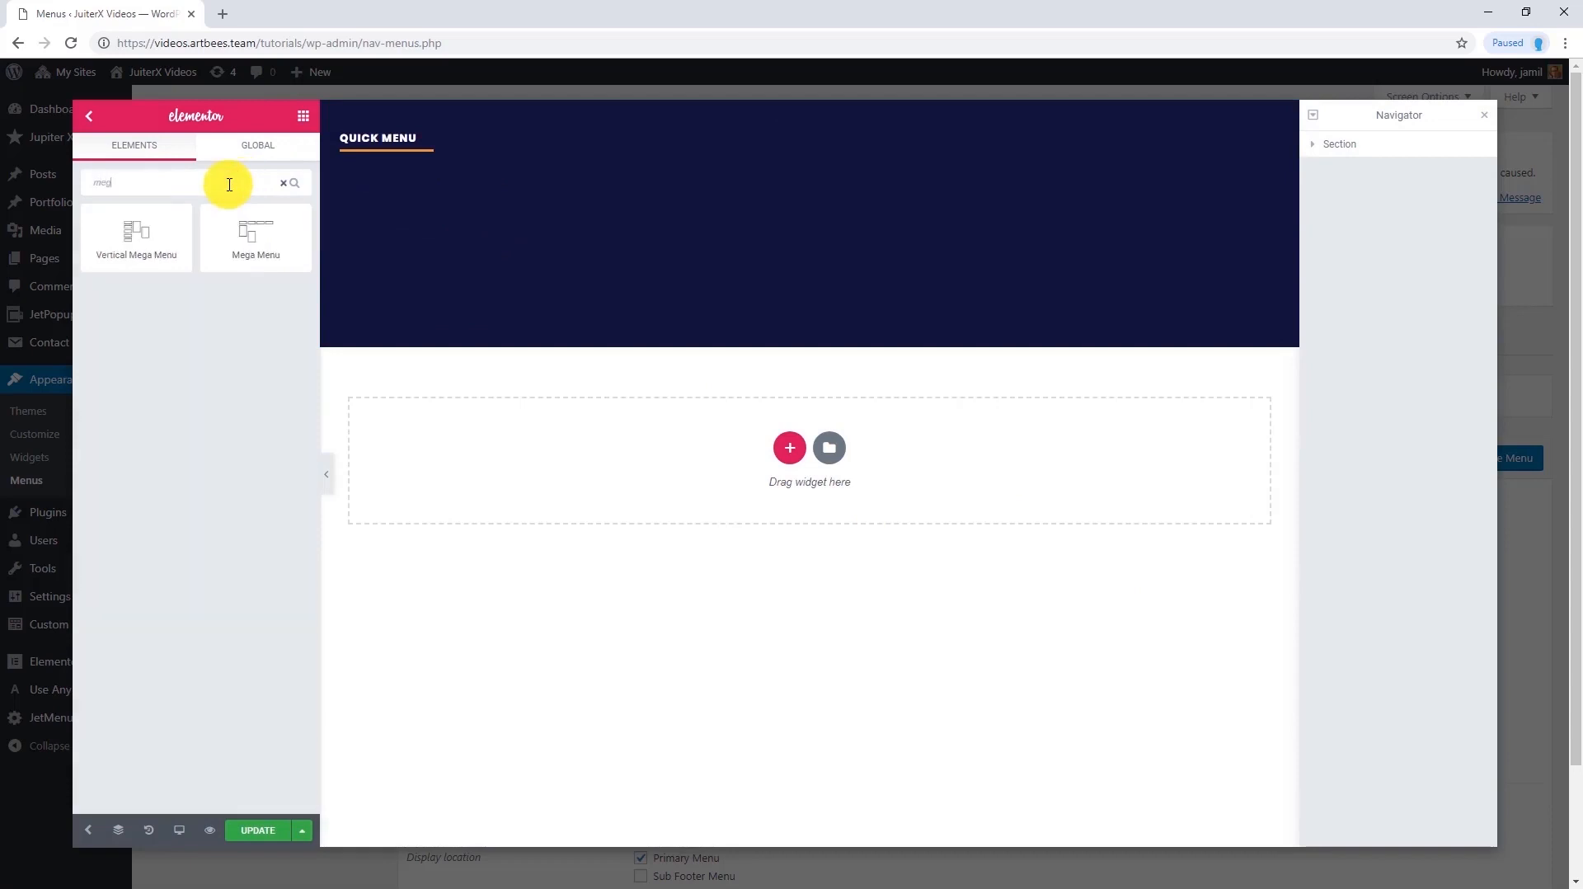
pyautogui.moveTo(127, 244); pyautogui.dragTo(396, 148)
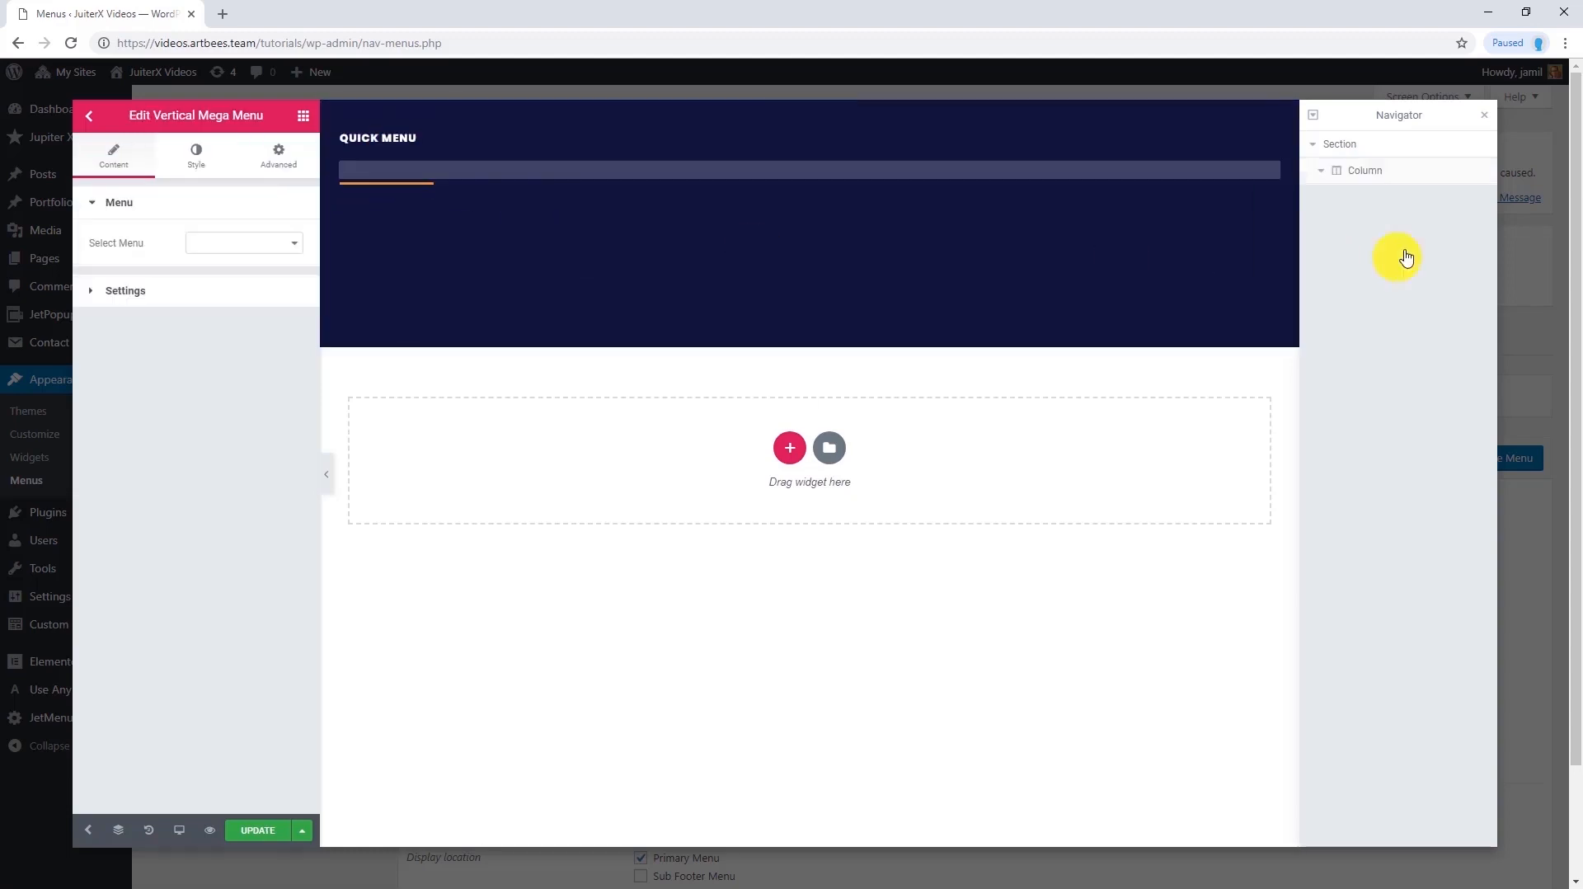
pyautogui.moveTo(1402, 256)
pyautogui.mouseDown()
pyautogui.moveTo(1396, 289)
pyautogui.moveTo(1396, 274)
pyautogui.mouseUp()
pyautogui.click(239, 242)
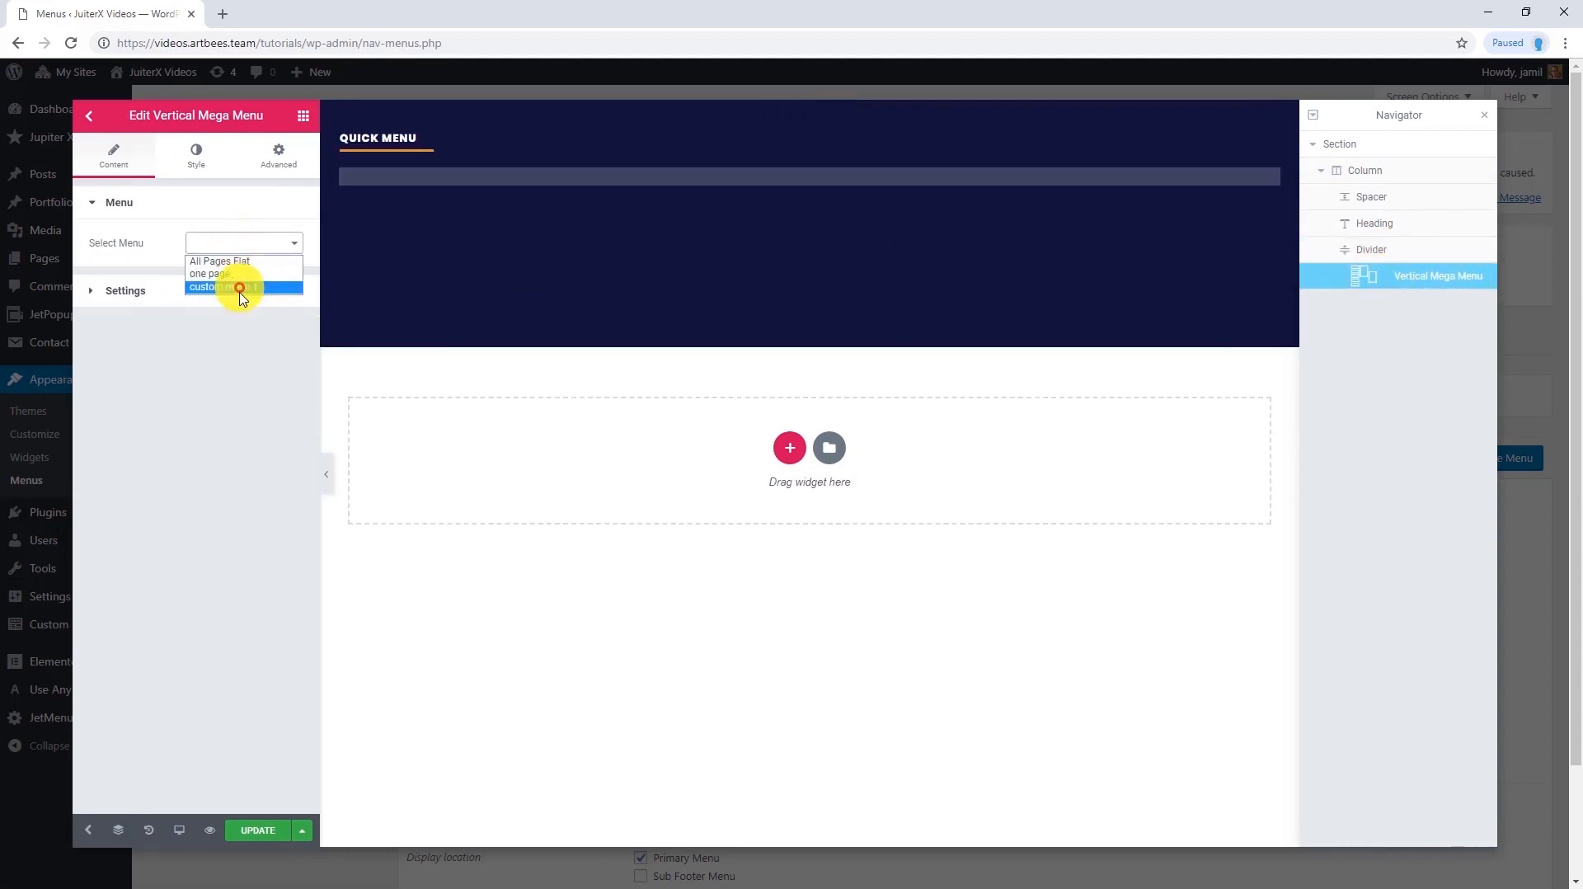
pyautogui.click(233, 287)
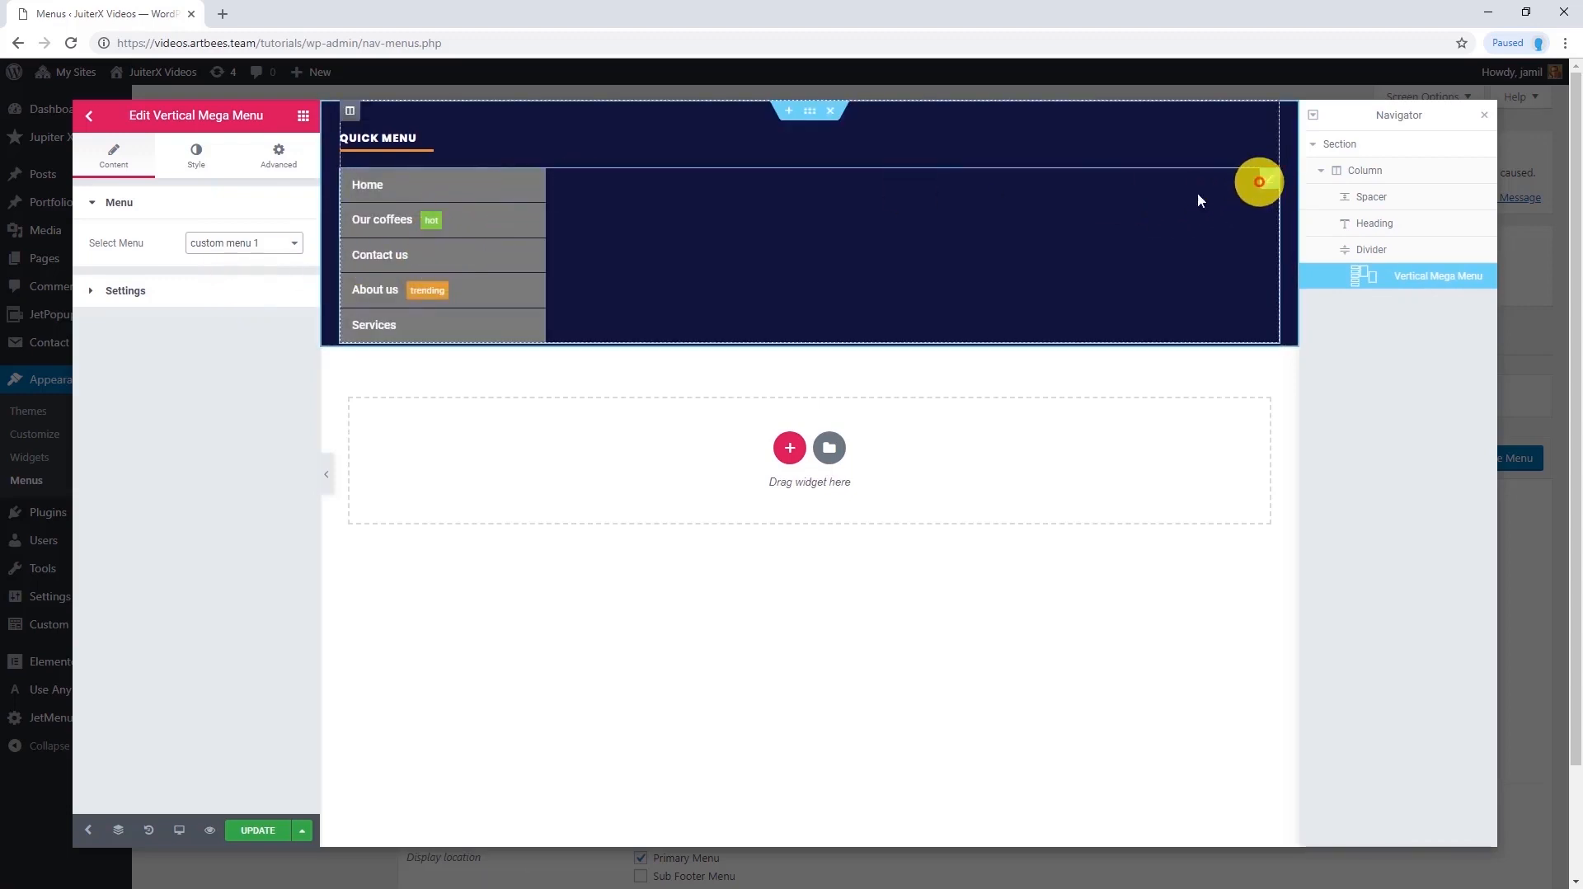
# Make the normal-state background color of the vertical menu's main menu items fully transparent
pyautogui.click(194, 156)
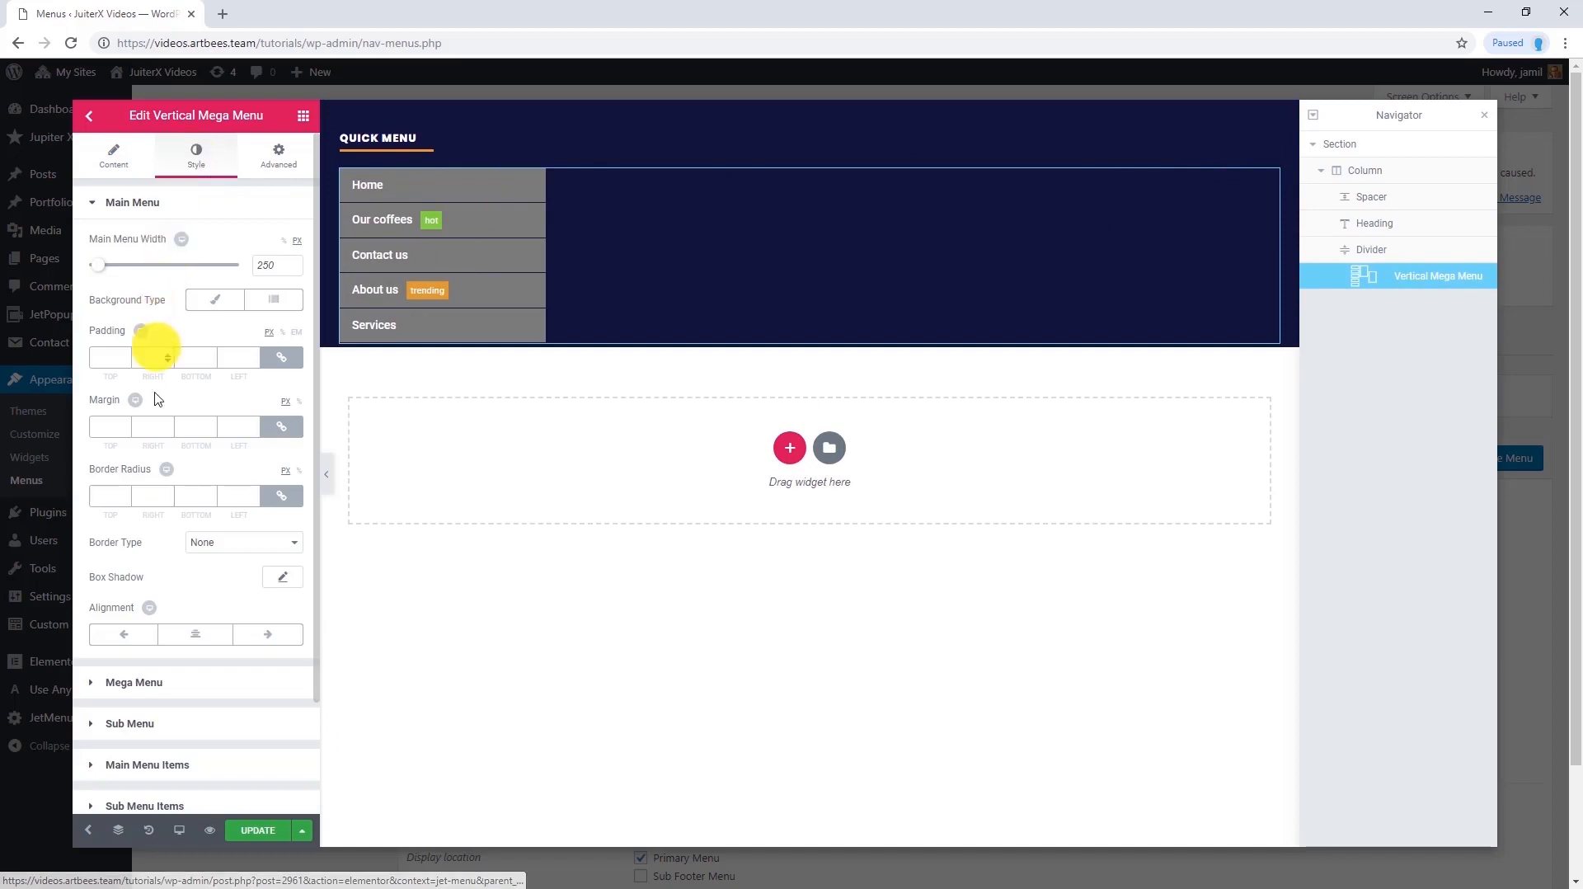
pyautogui.scroll(-2, 157, 396)
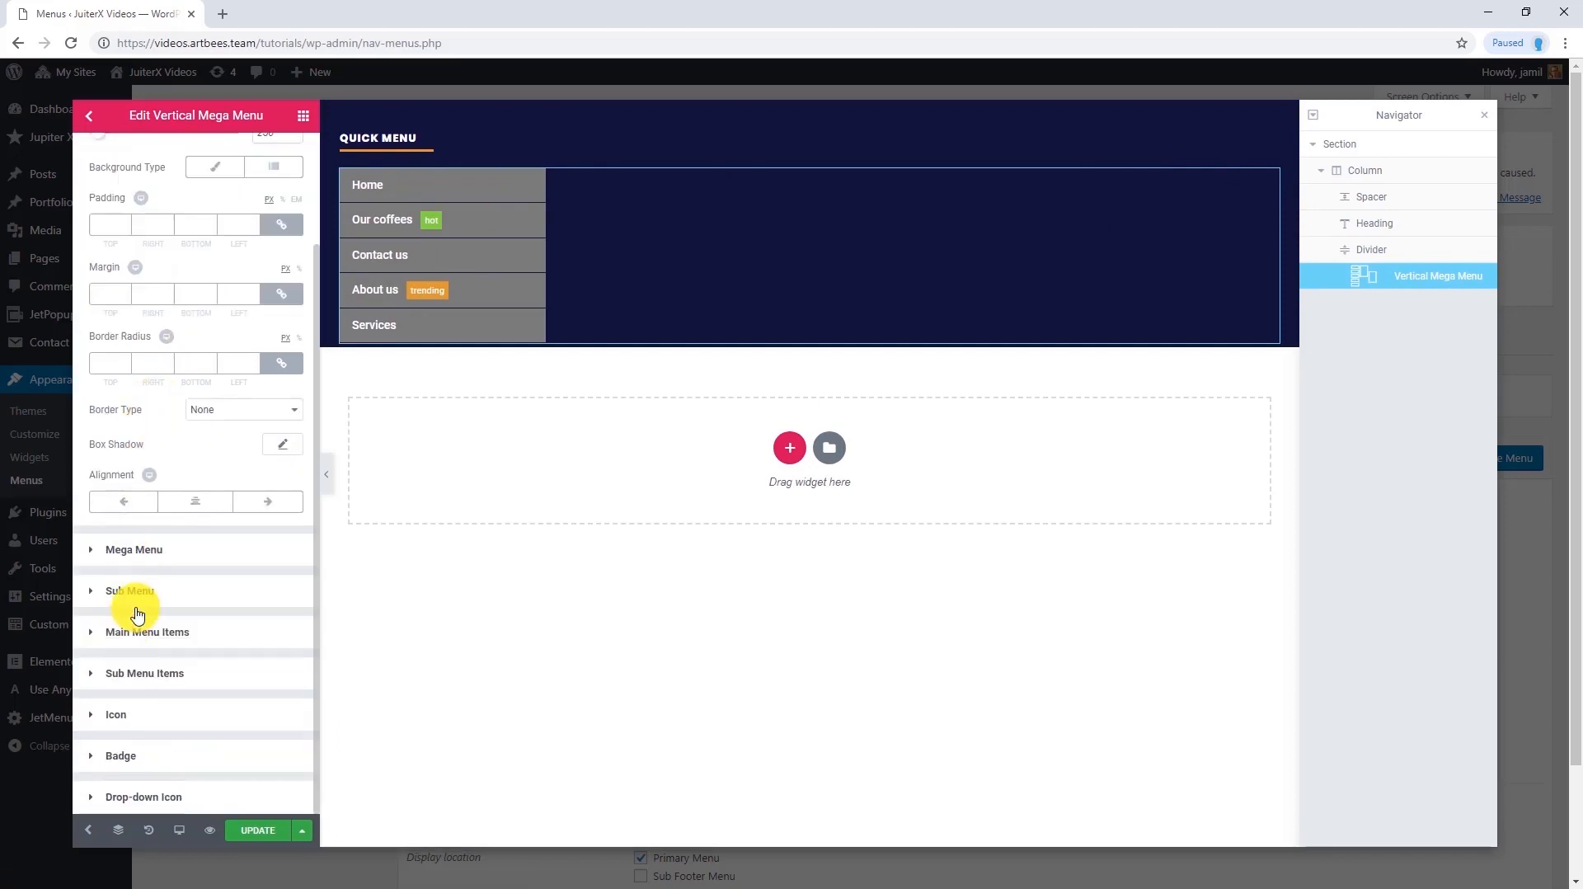
pyautogui.click(130, 618)
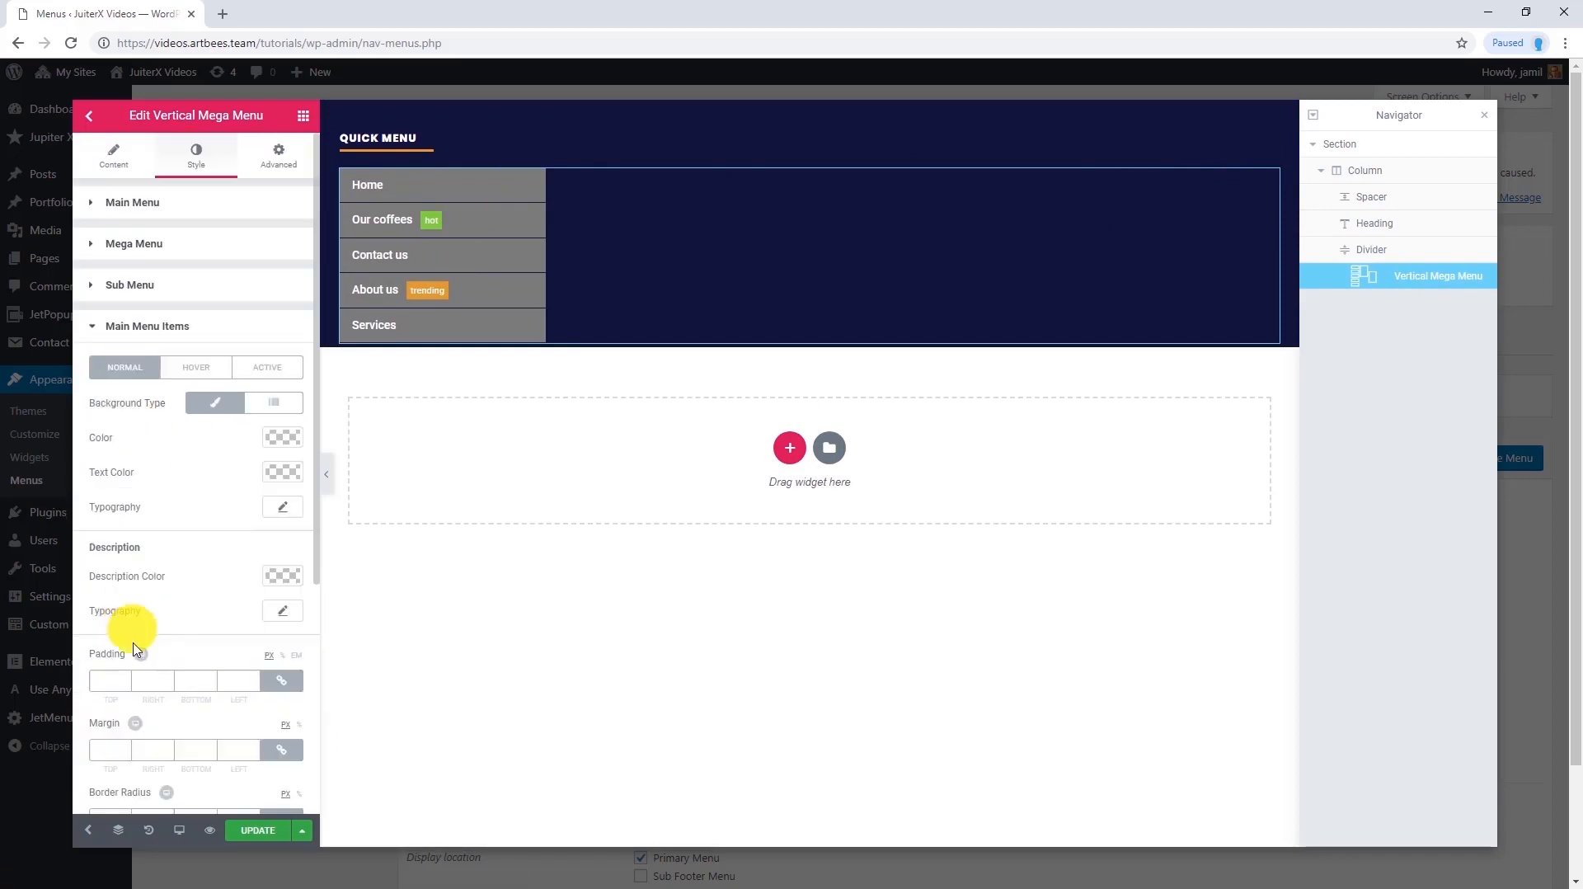
pyautogui.click(283, 439)
pyautogui.moveTo(291, 469); pyautogui.dragTo(308, 656)
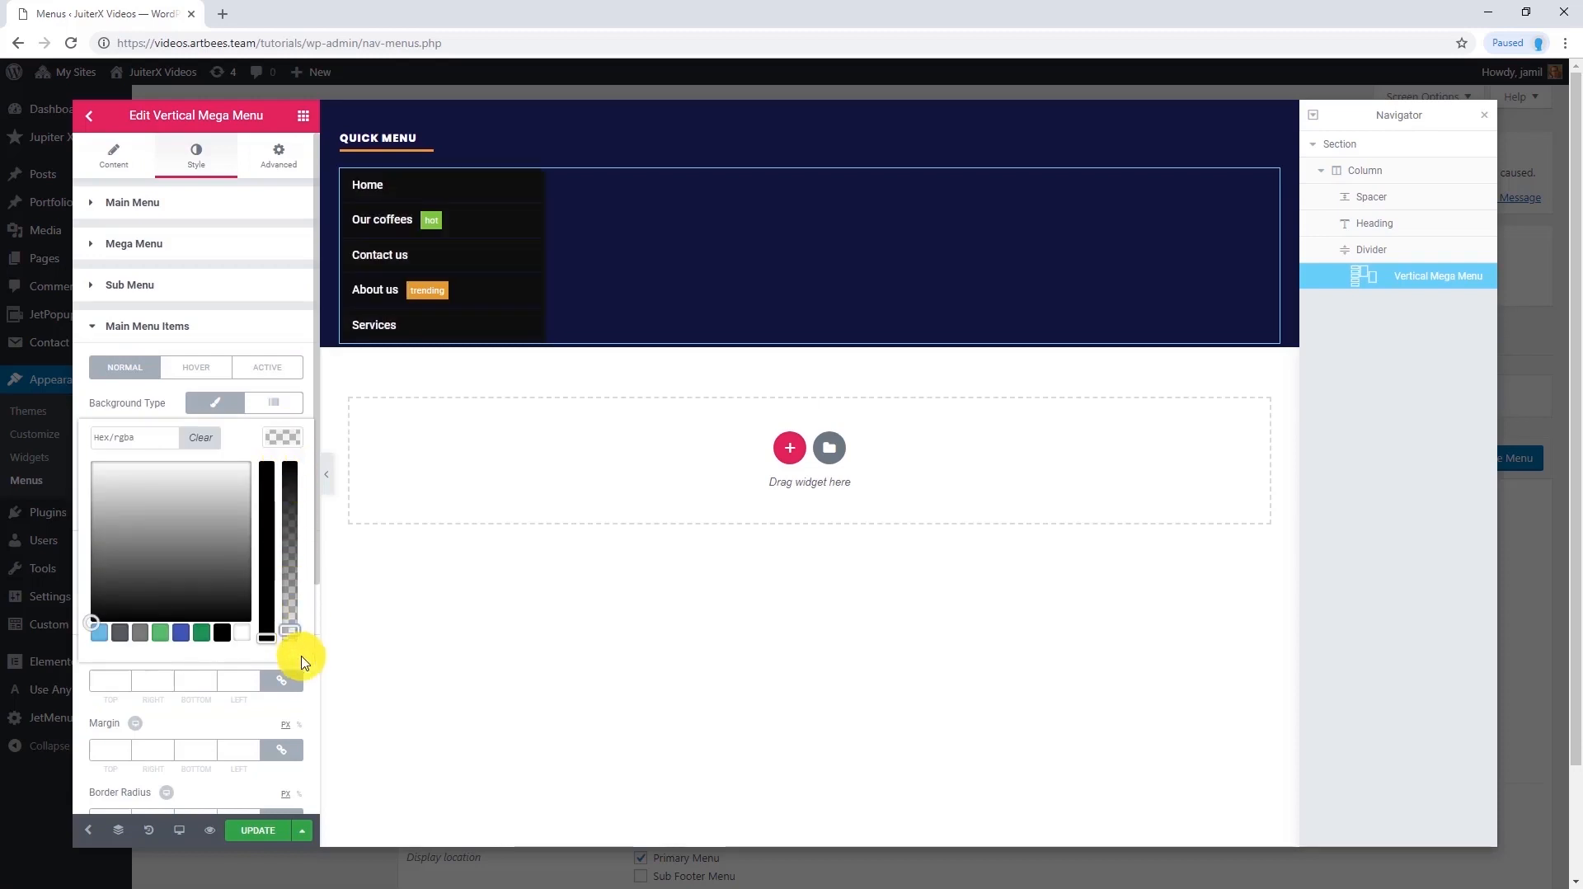
pyautogui.click(282, 437)
# Set the vertical menu badges' border radius to 5 px on all corners
pyautogui.scroll(-4, 153, 595)
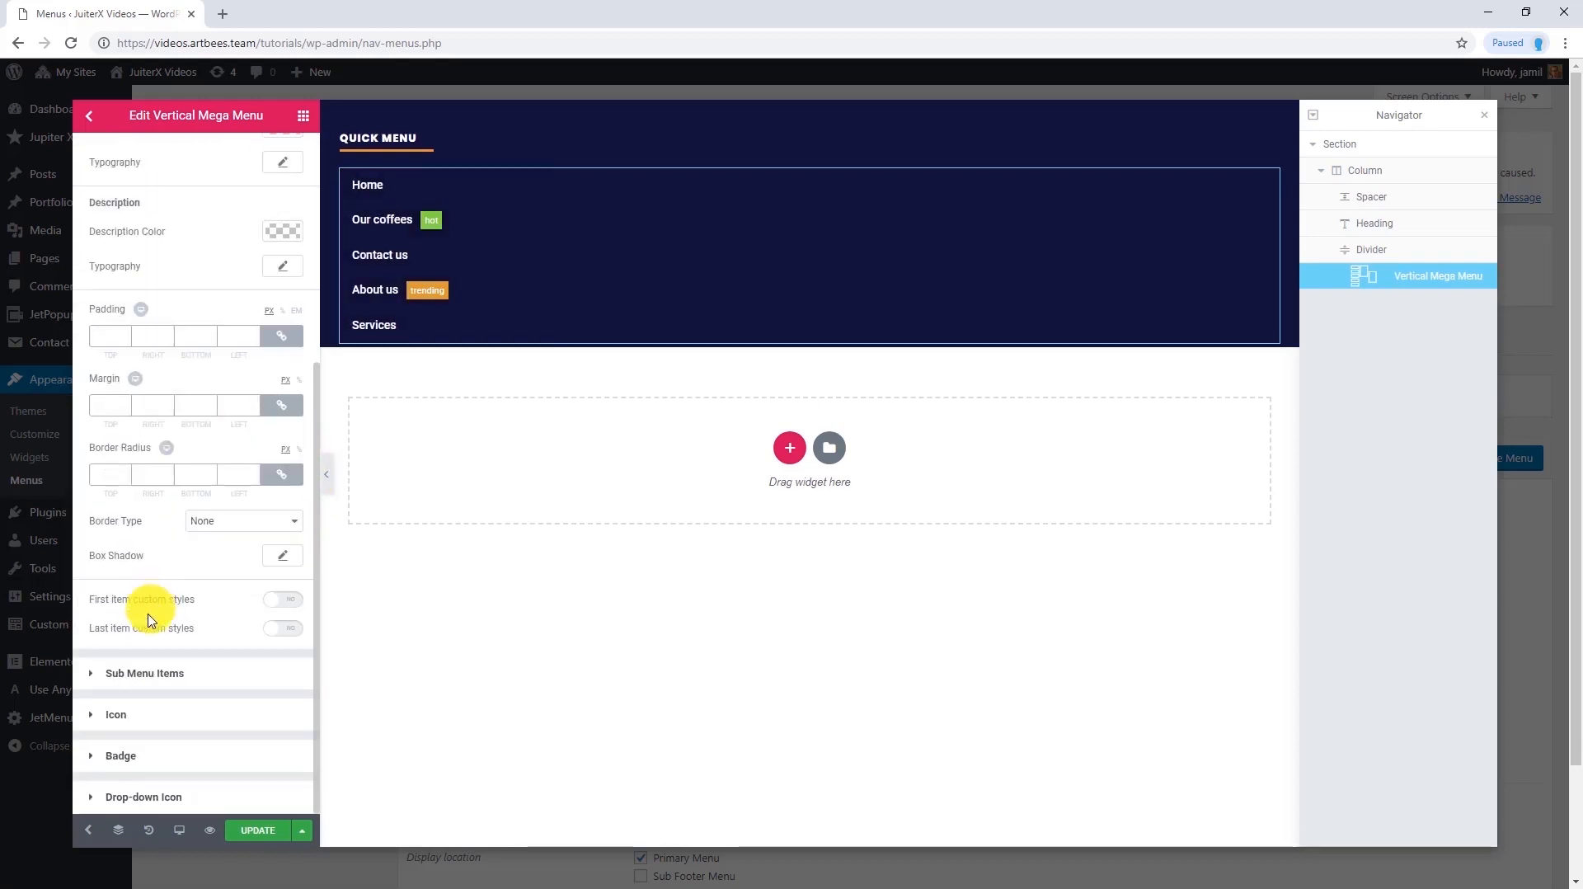
pyautogui.click(121, 753)
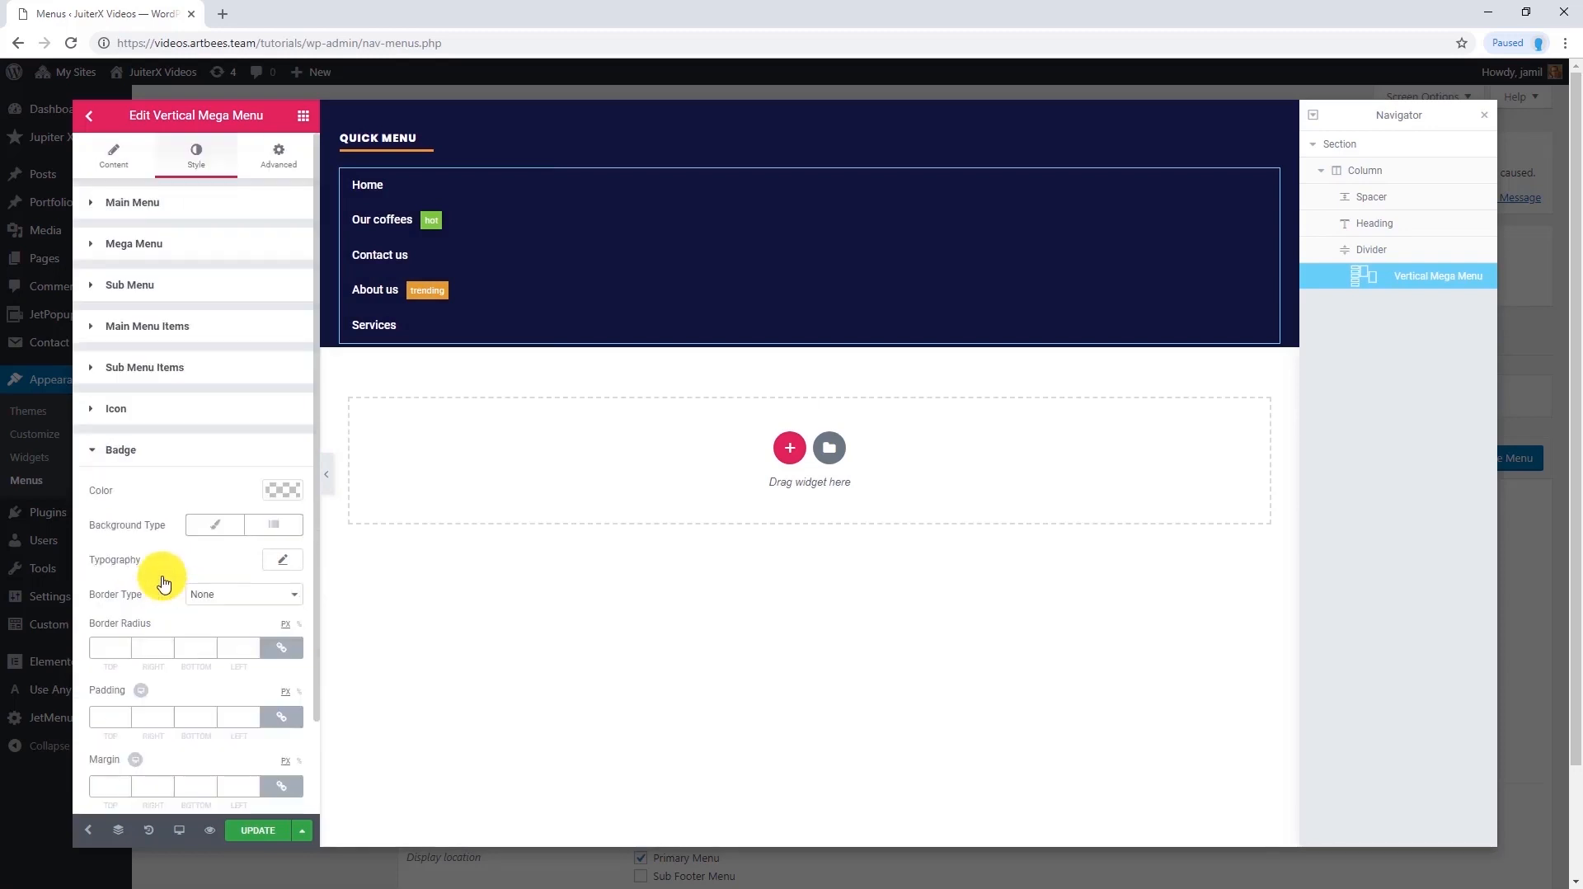
pyautogui.scroll(-1, 159, 588)
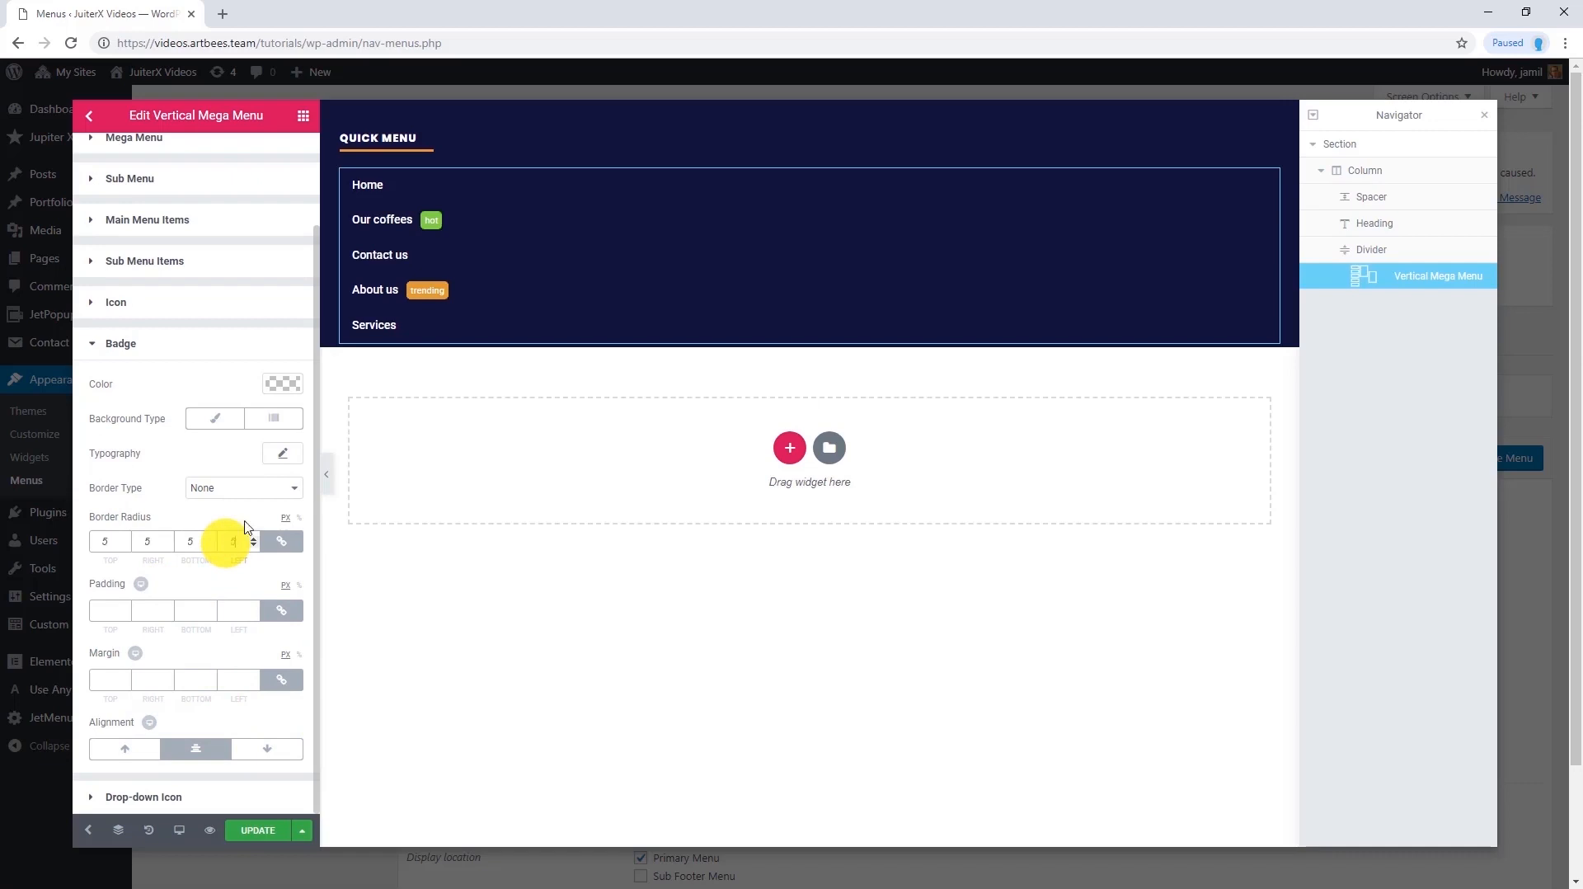
# Set the badge typography to size 11 px, weight 200, uppercase and letter spacing 1, then update the content
pyautogui.click(279, 455)
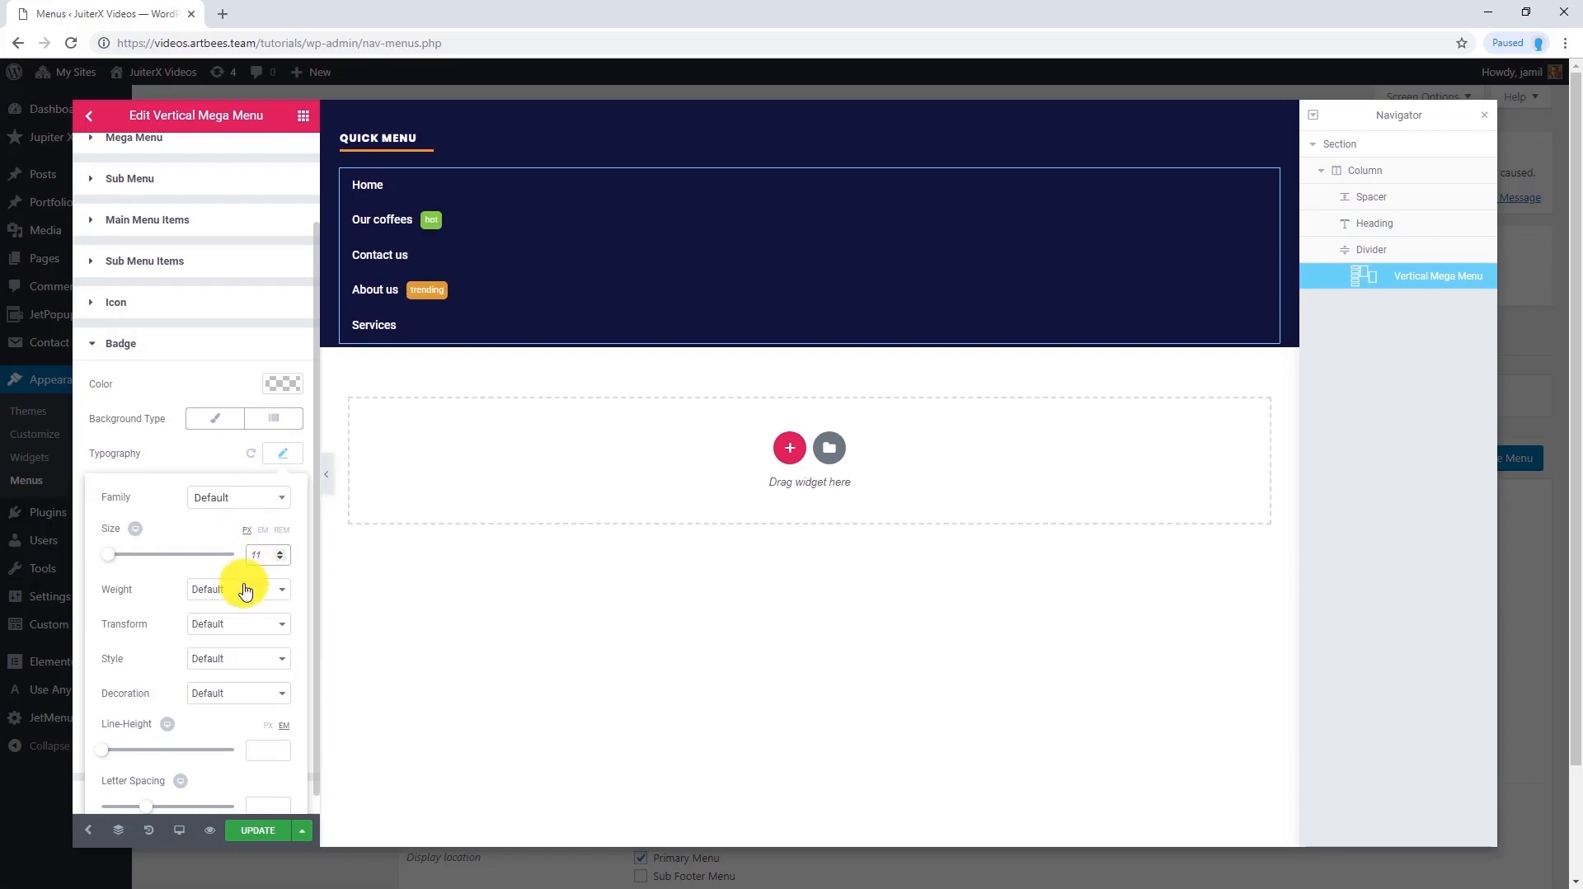
pyautogui.click(239, 590)
pyautogui.click(221, 658)
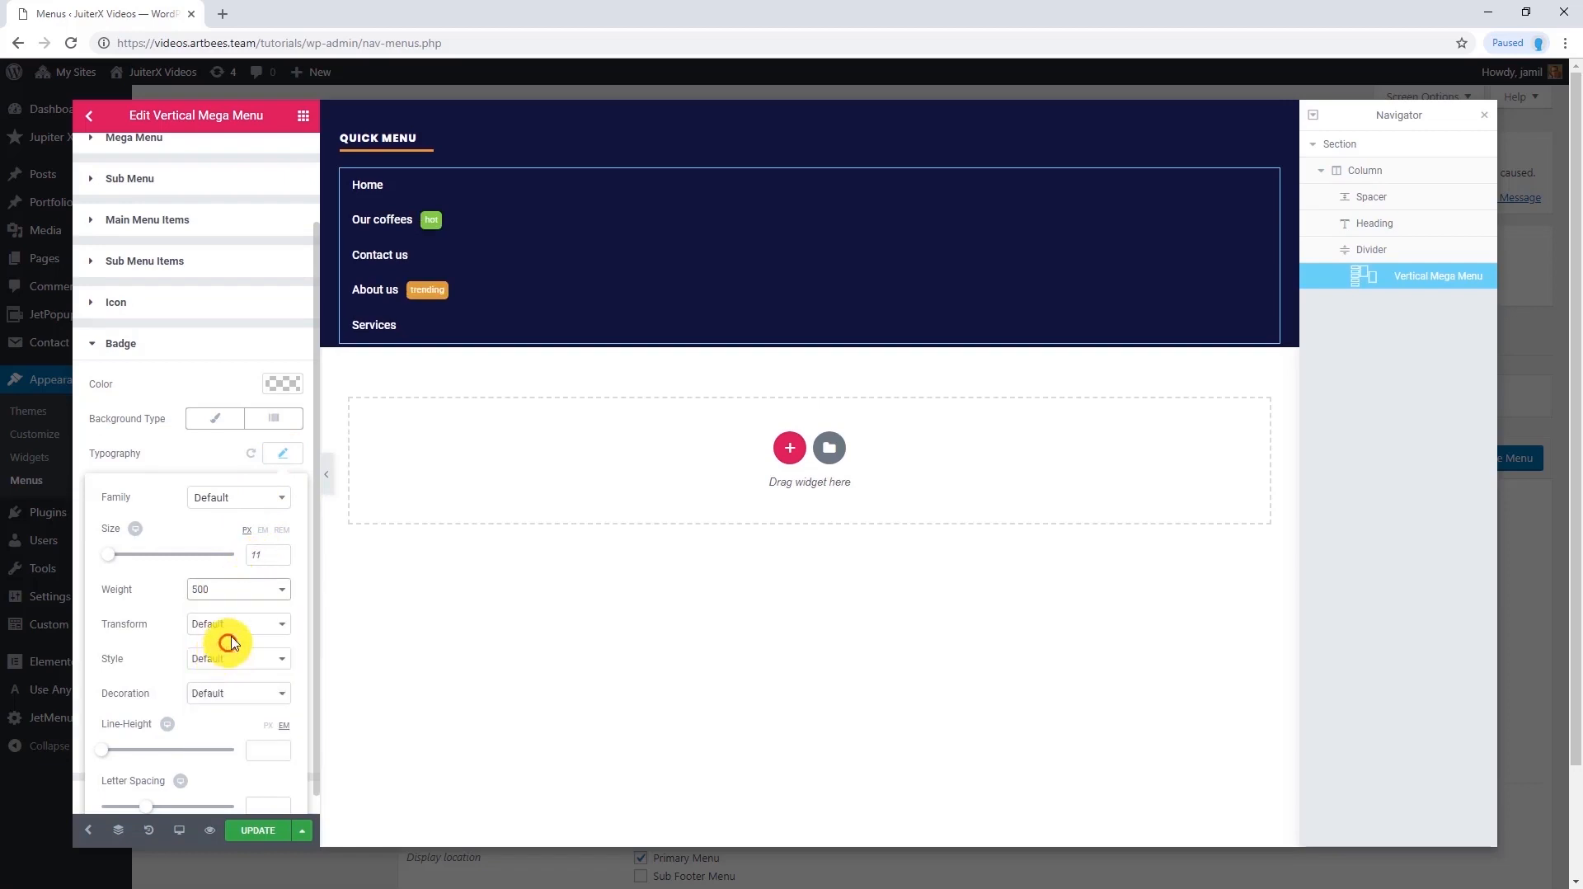
pyautogui.click(227, 625)
pyautogui.click(219, 652)
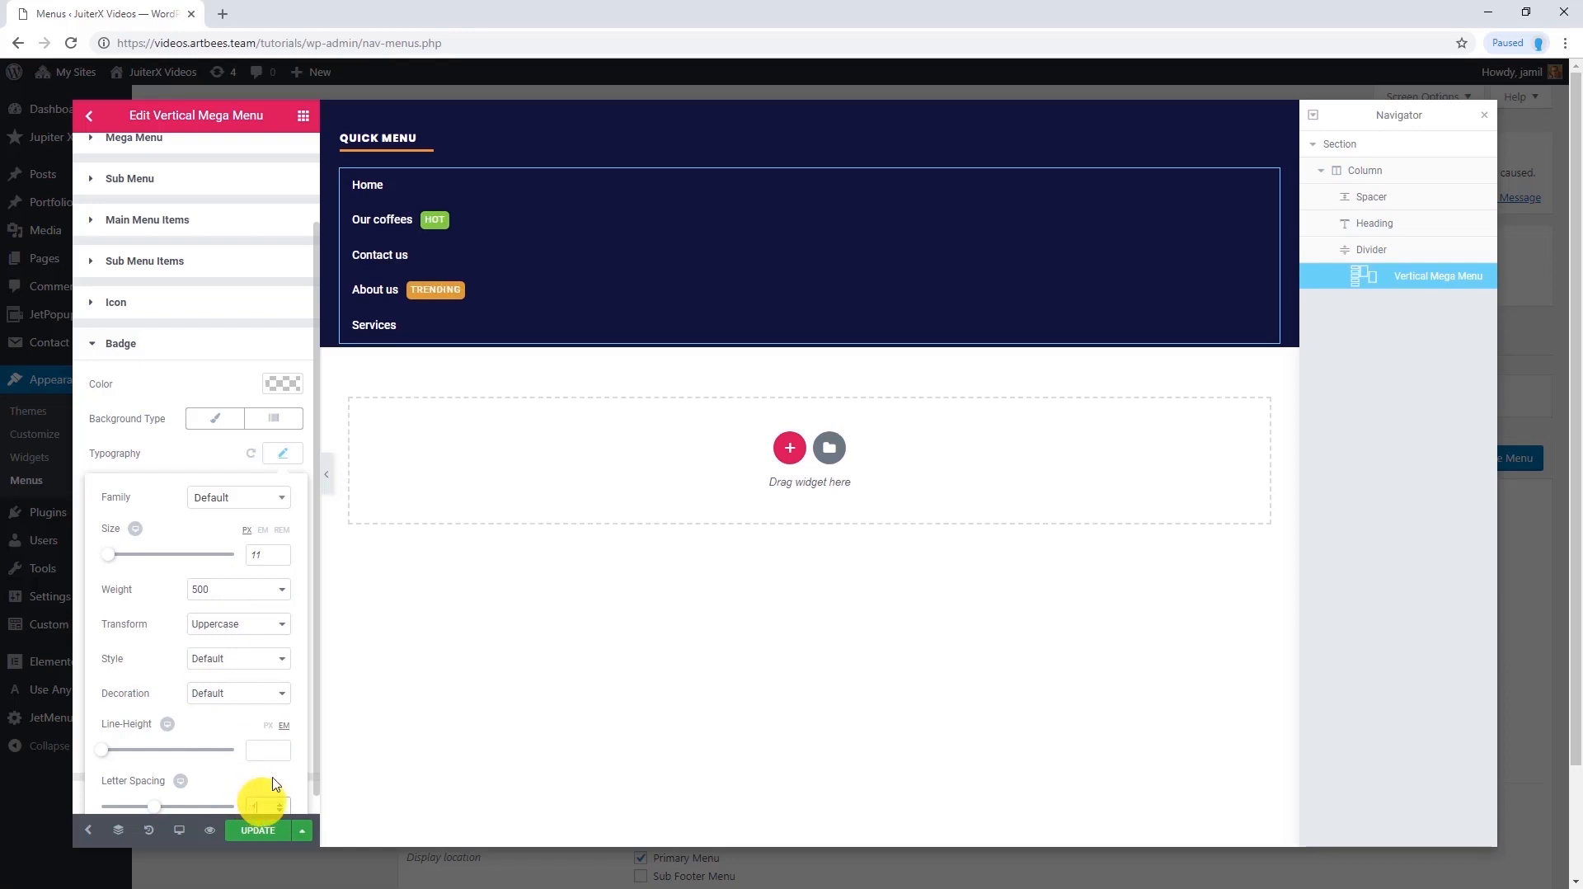
pyautogui.click(243, 592)
pyautogui.click(233, 624)
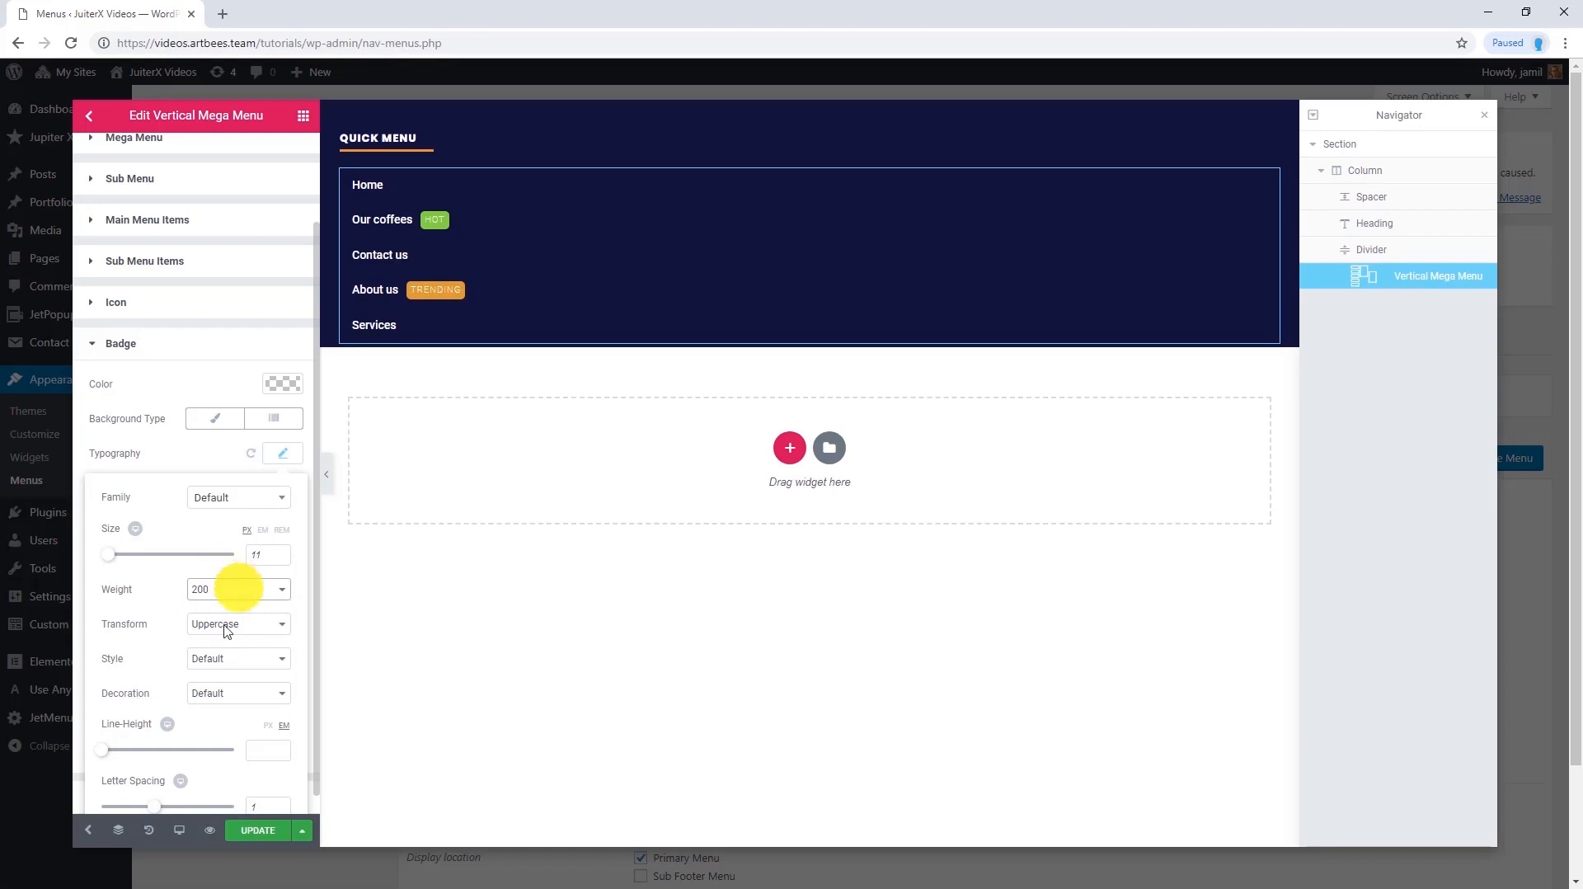
pyautogui.click(255, 831)
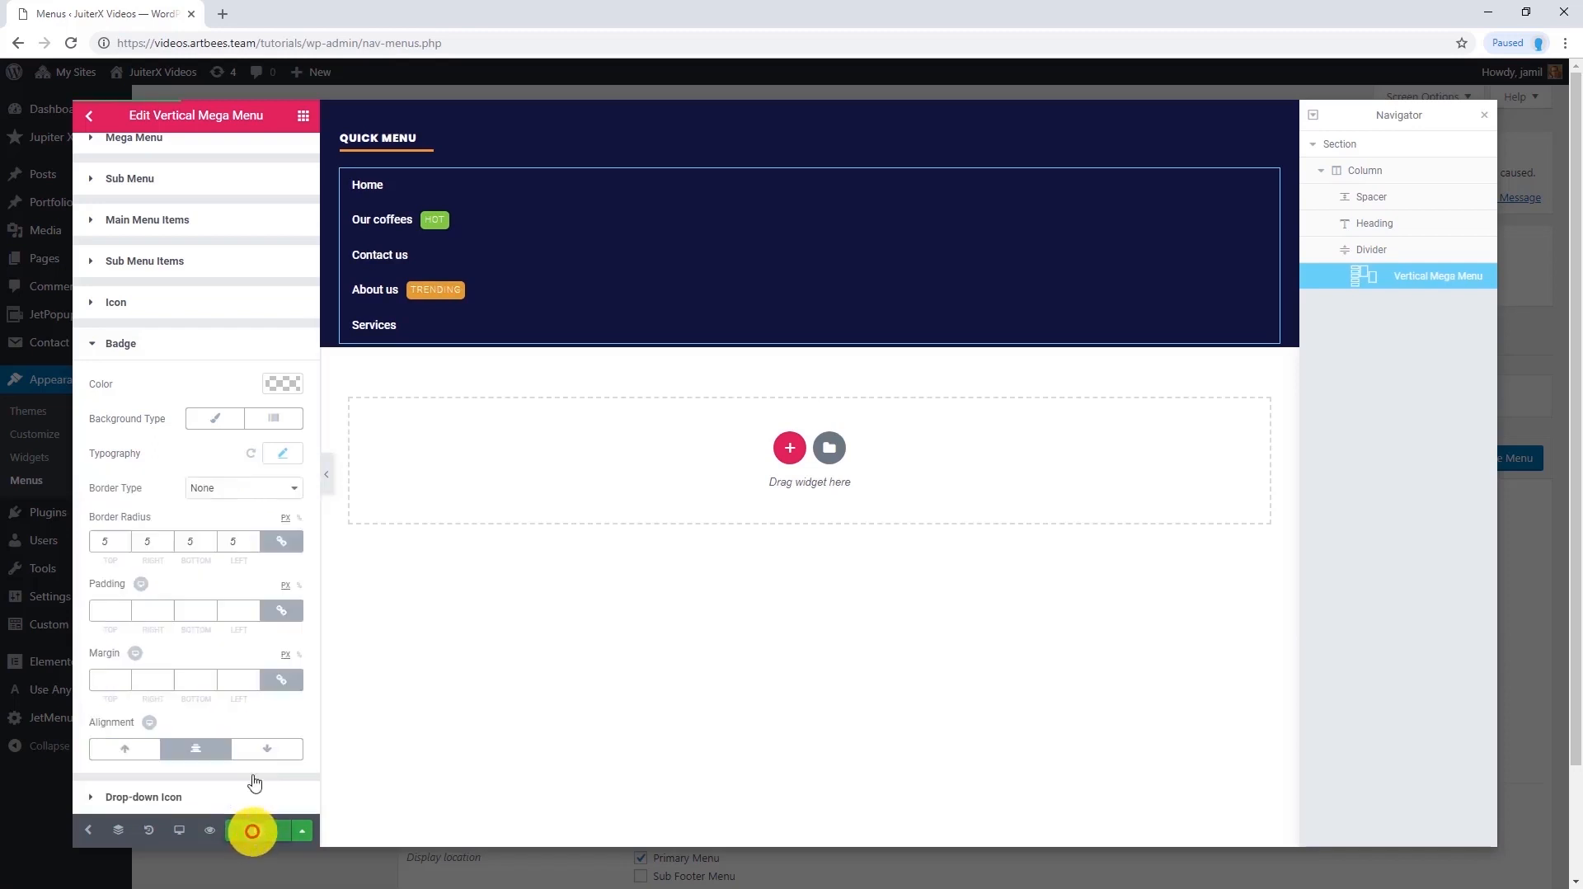
# Duplicate the Quick Menu column twice to make a three-column layout
pyautogui.rightClick(352, 120)
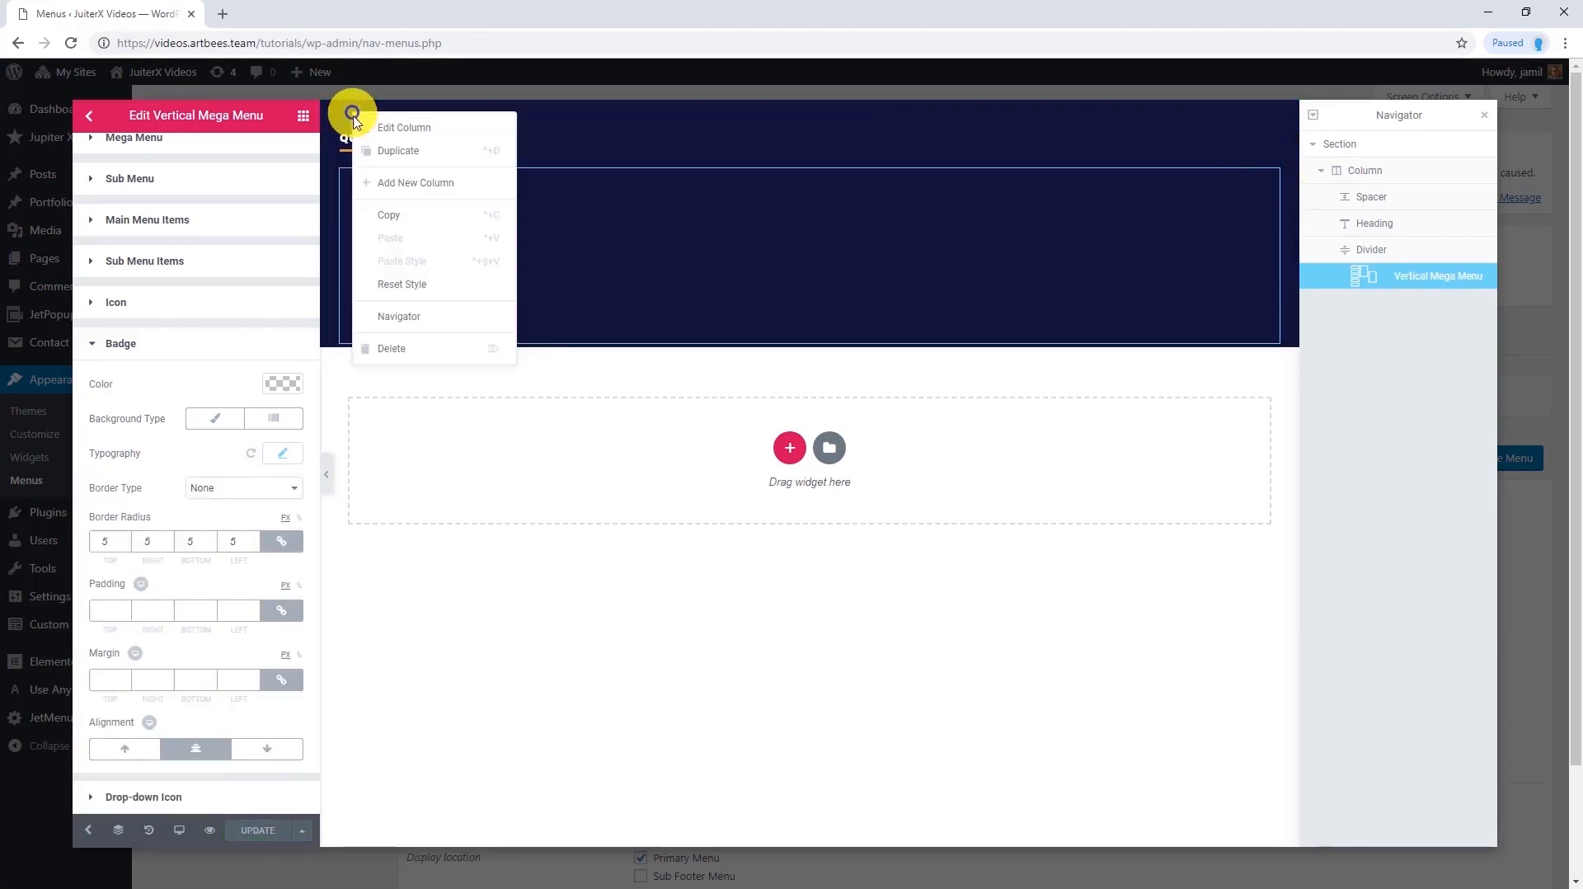
pyautogui.click(393, 164)
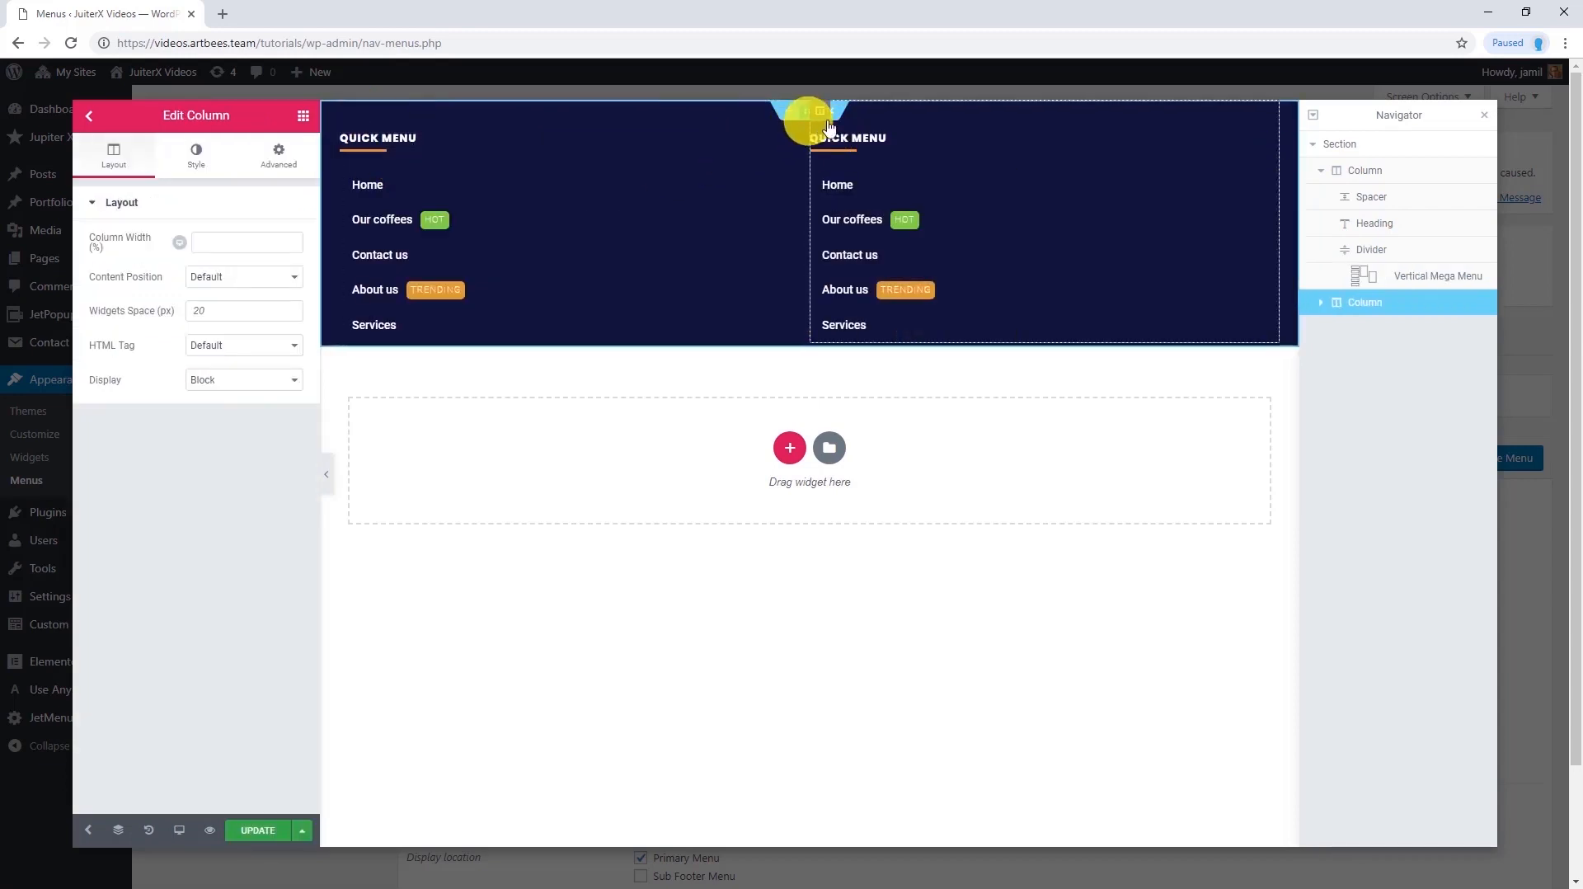
pyautogui.rightClick(820, 113)
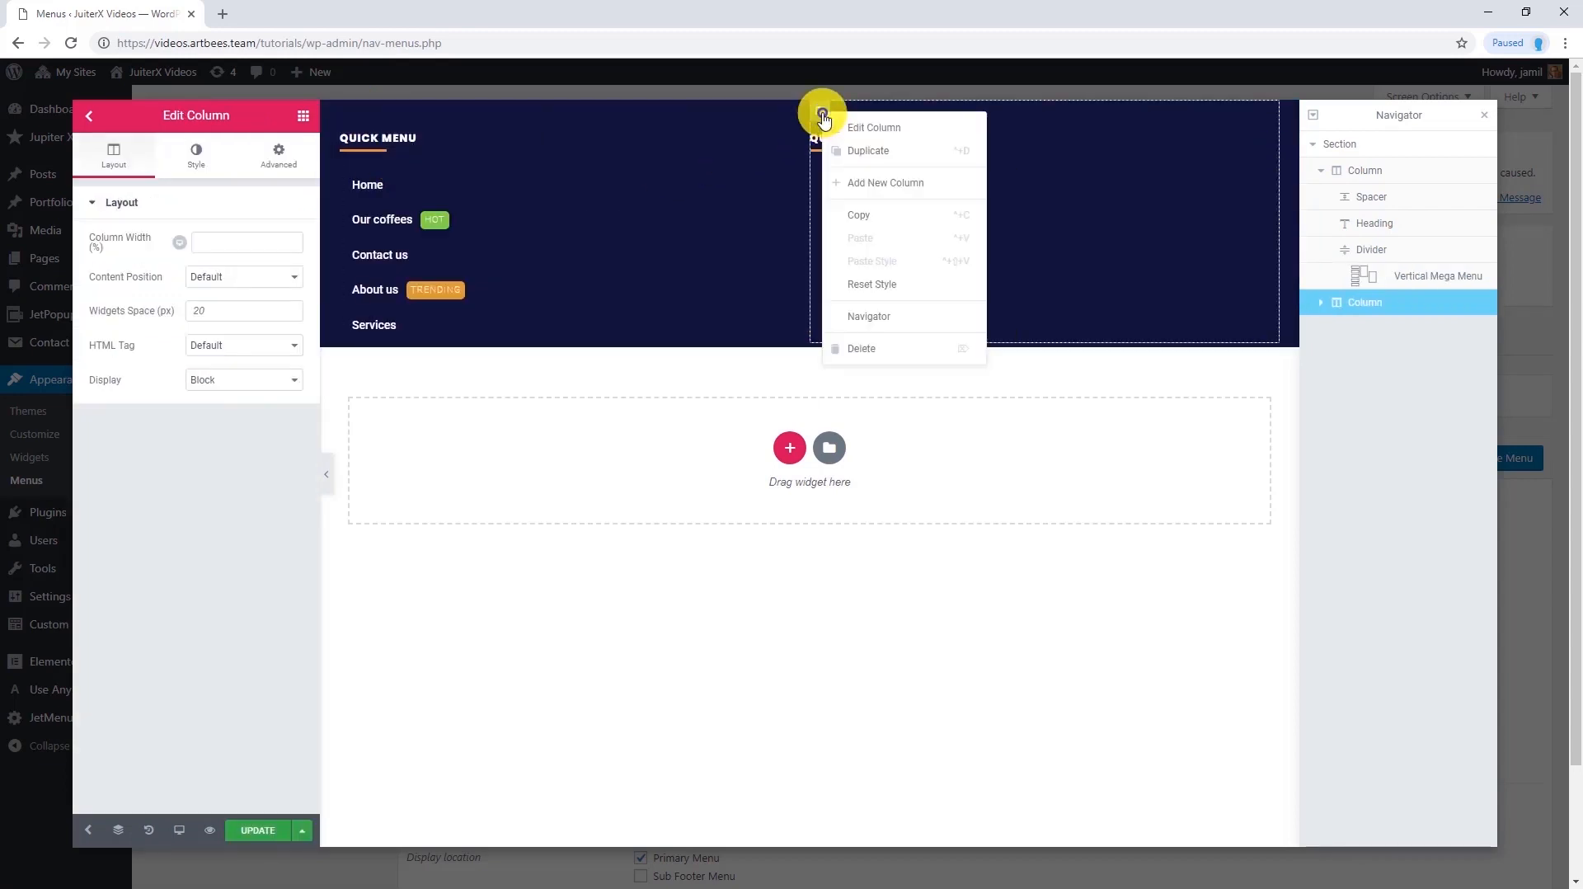
pyautogui.click(860, 153)
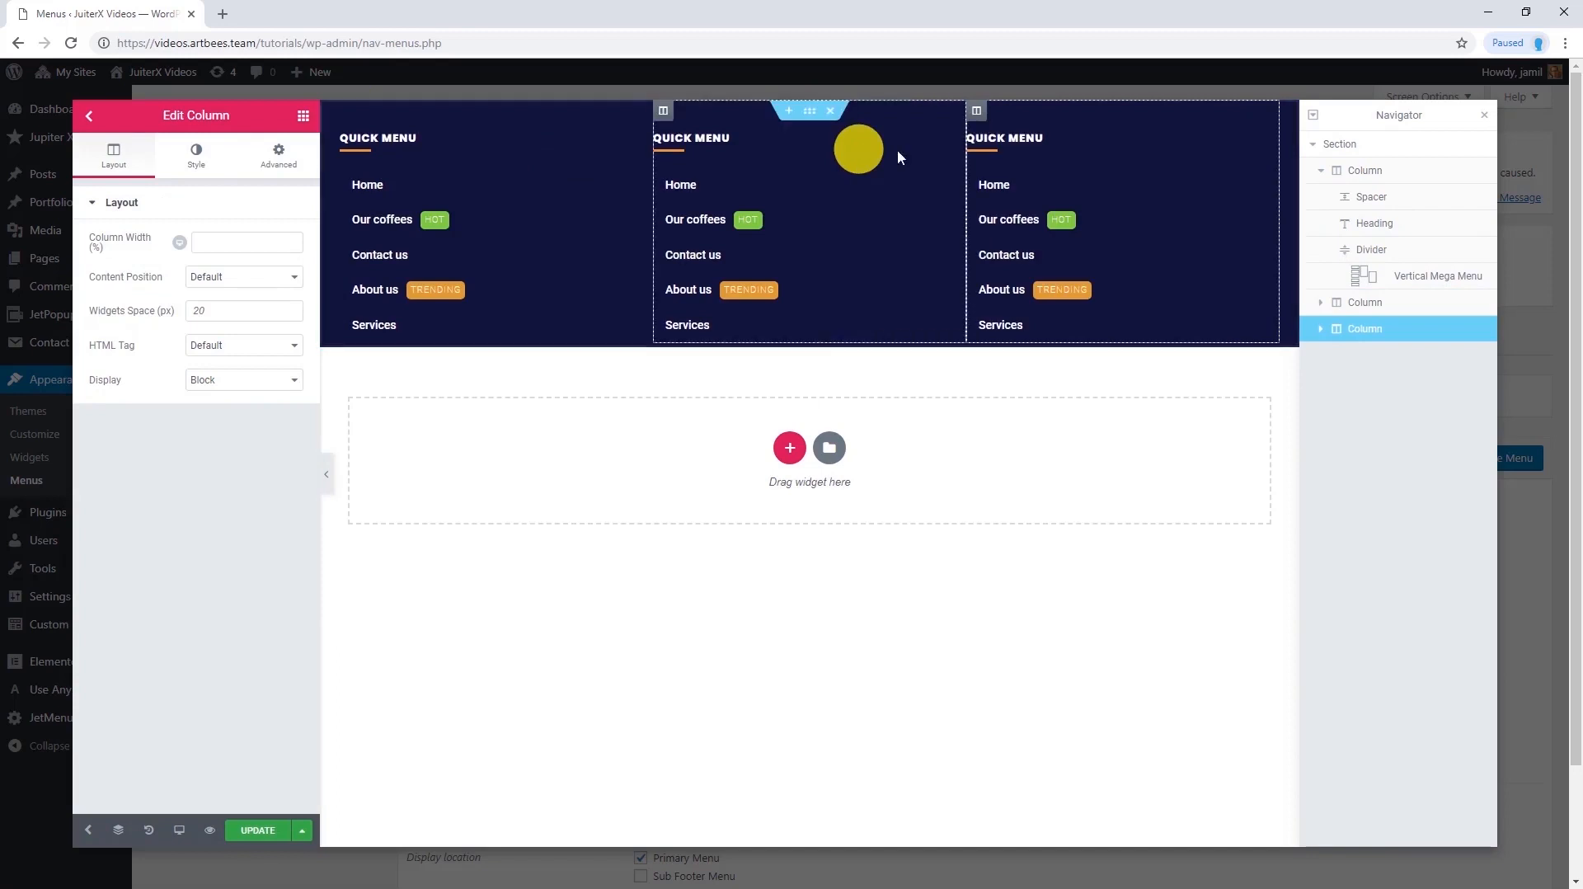
# Replace the third column's Vertical Mega Menu with a Video widget placed below the divider
pyautogui.click(1267, 183)
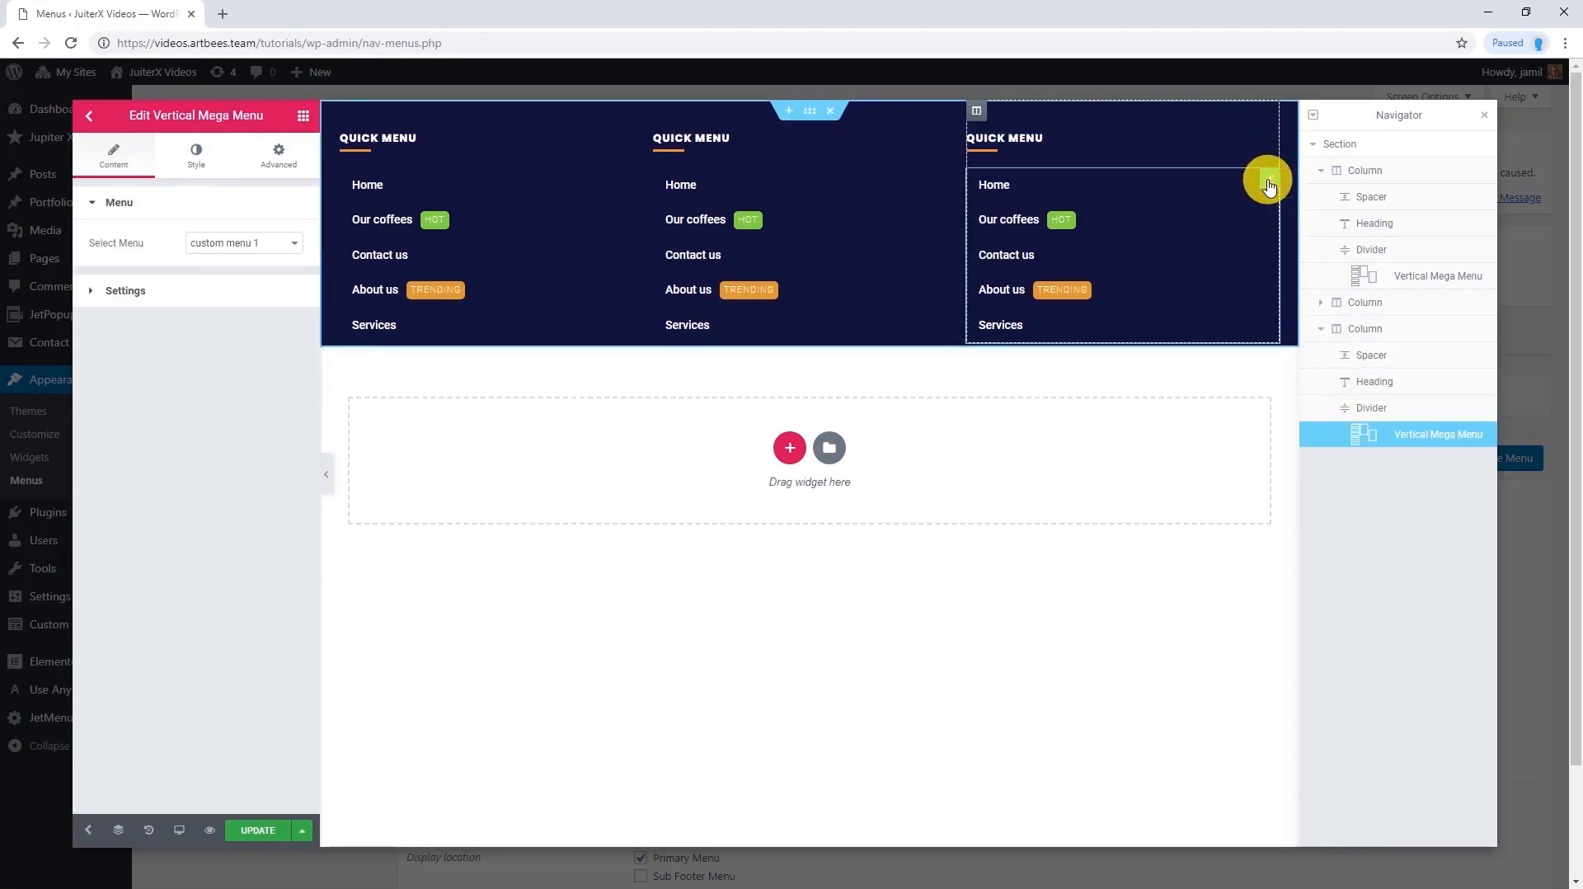
pyautogui.rightClick(1399, 437)
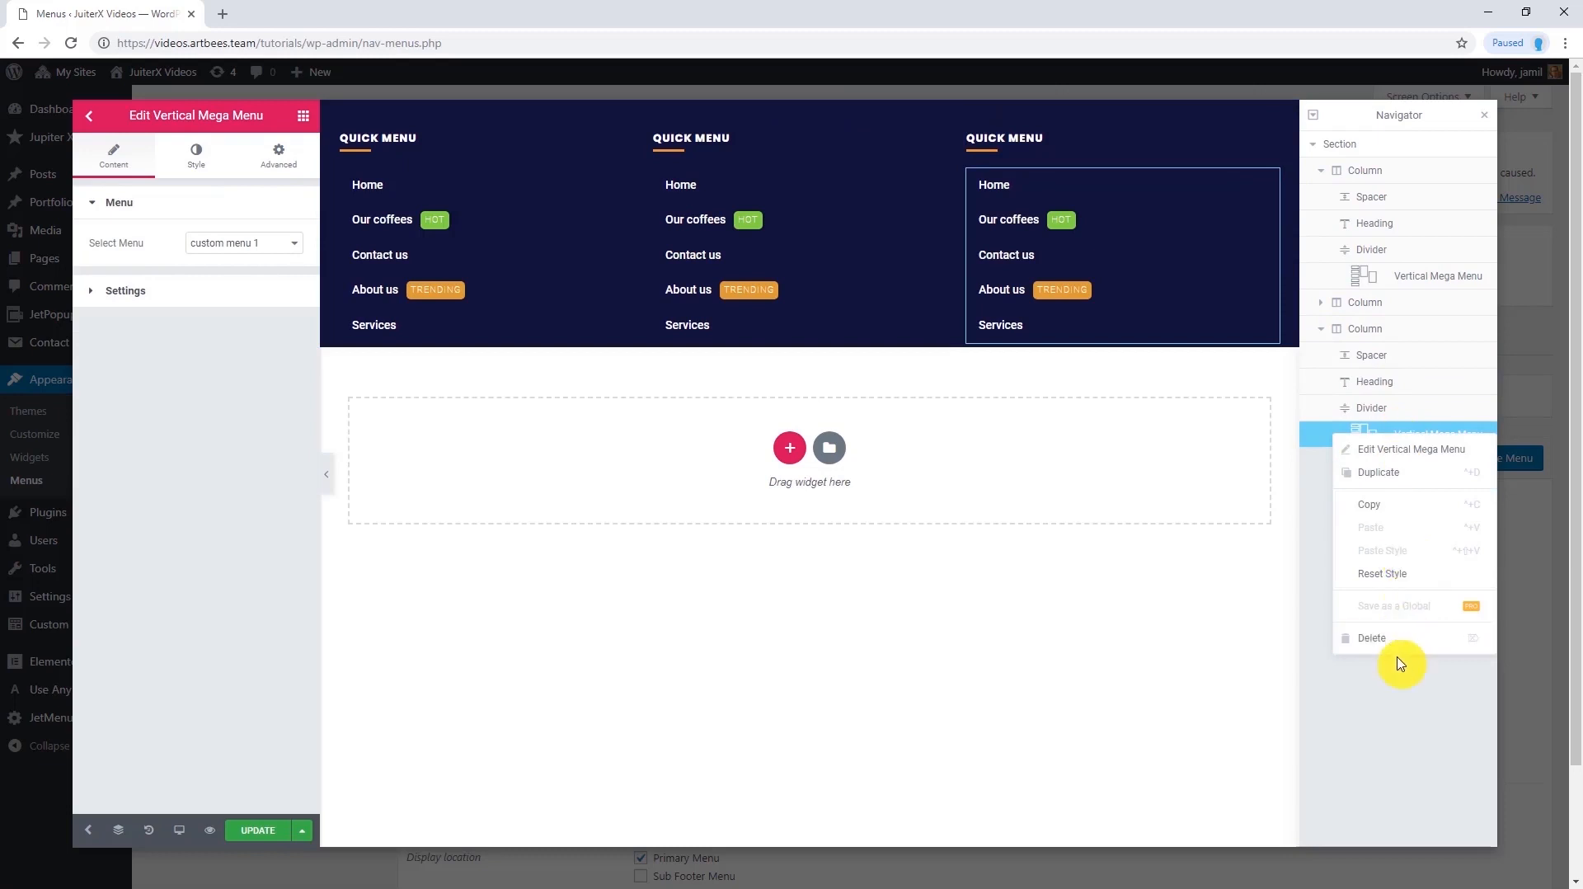
pyautogui.press('Delete')
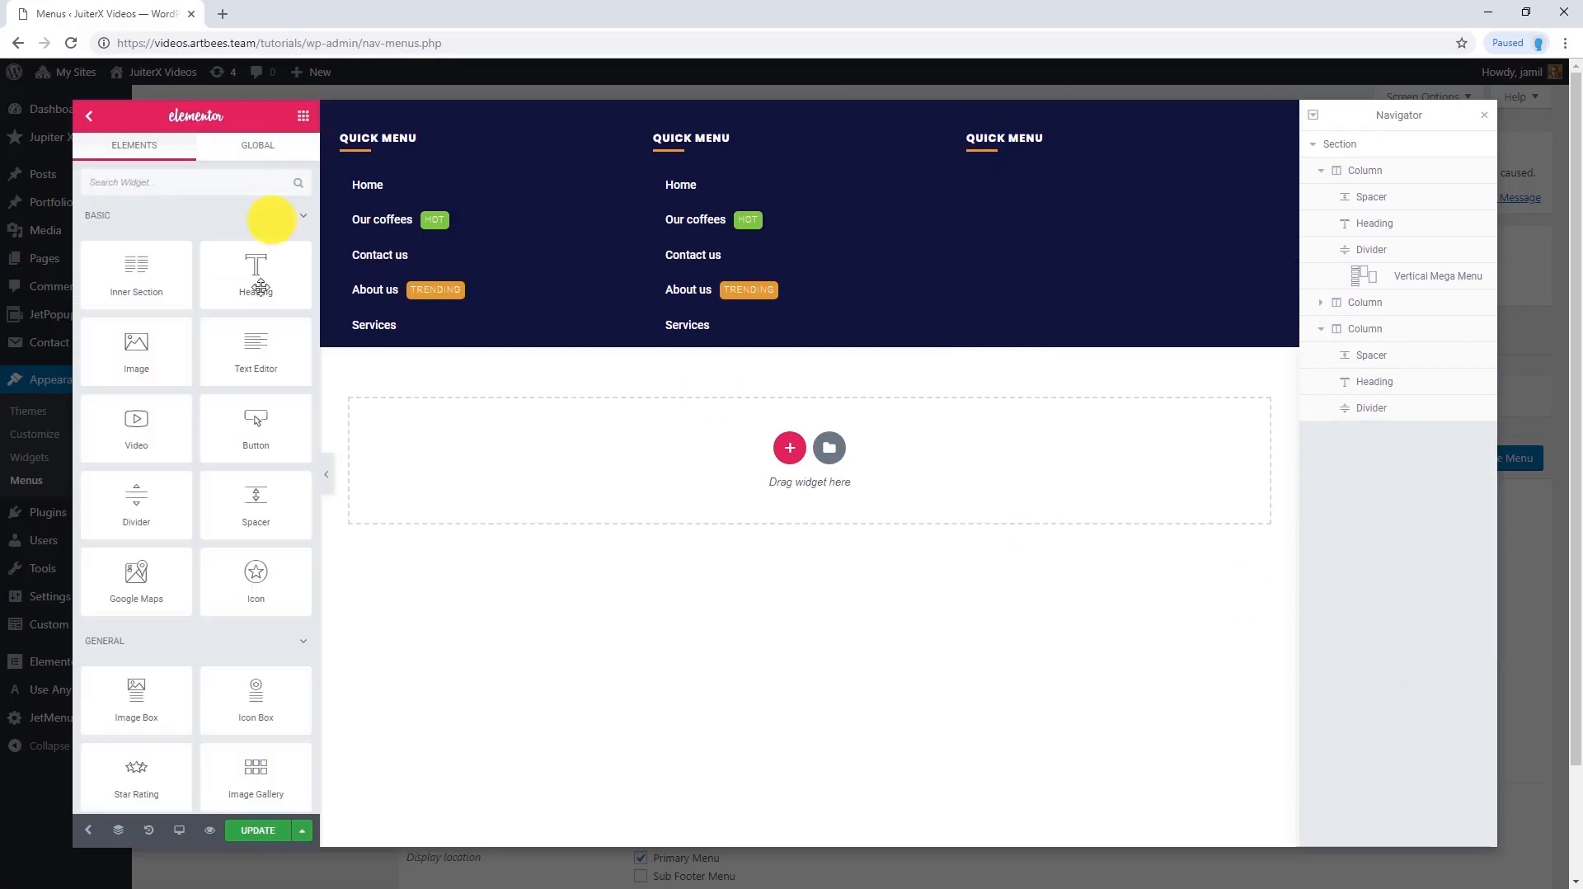
pyautogui.moveTo(221, 395); pyautogui.dragTo(1247, 255)
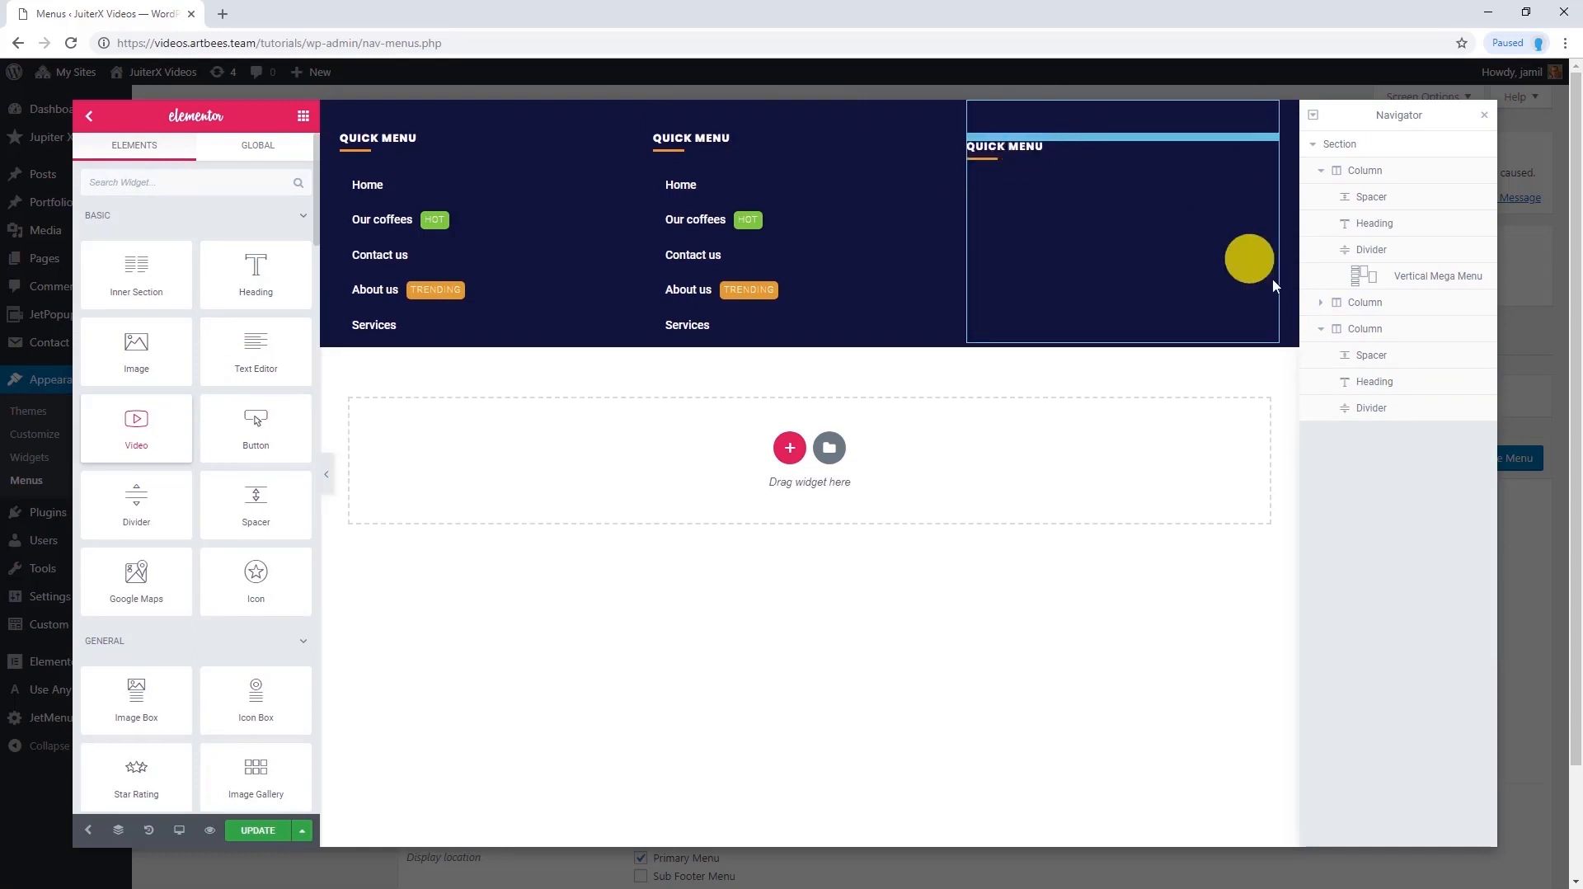
pyautogui.moveTo(1396, 387); pyautogui.dragTo(1392, 441)
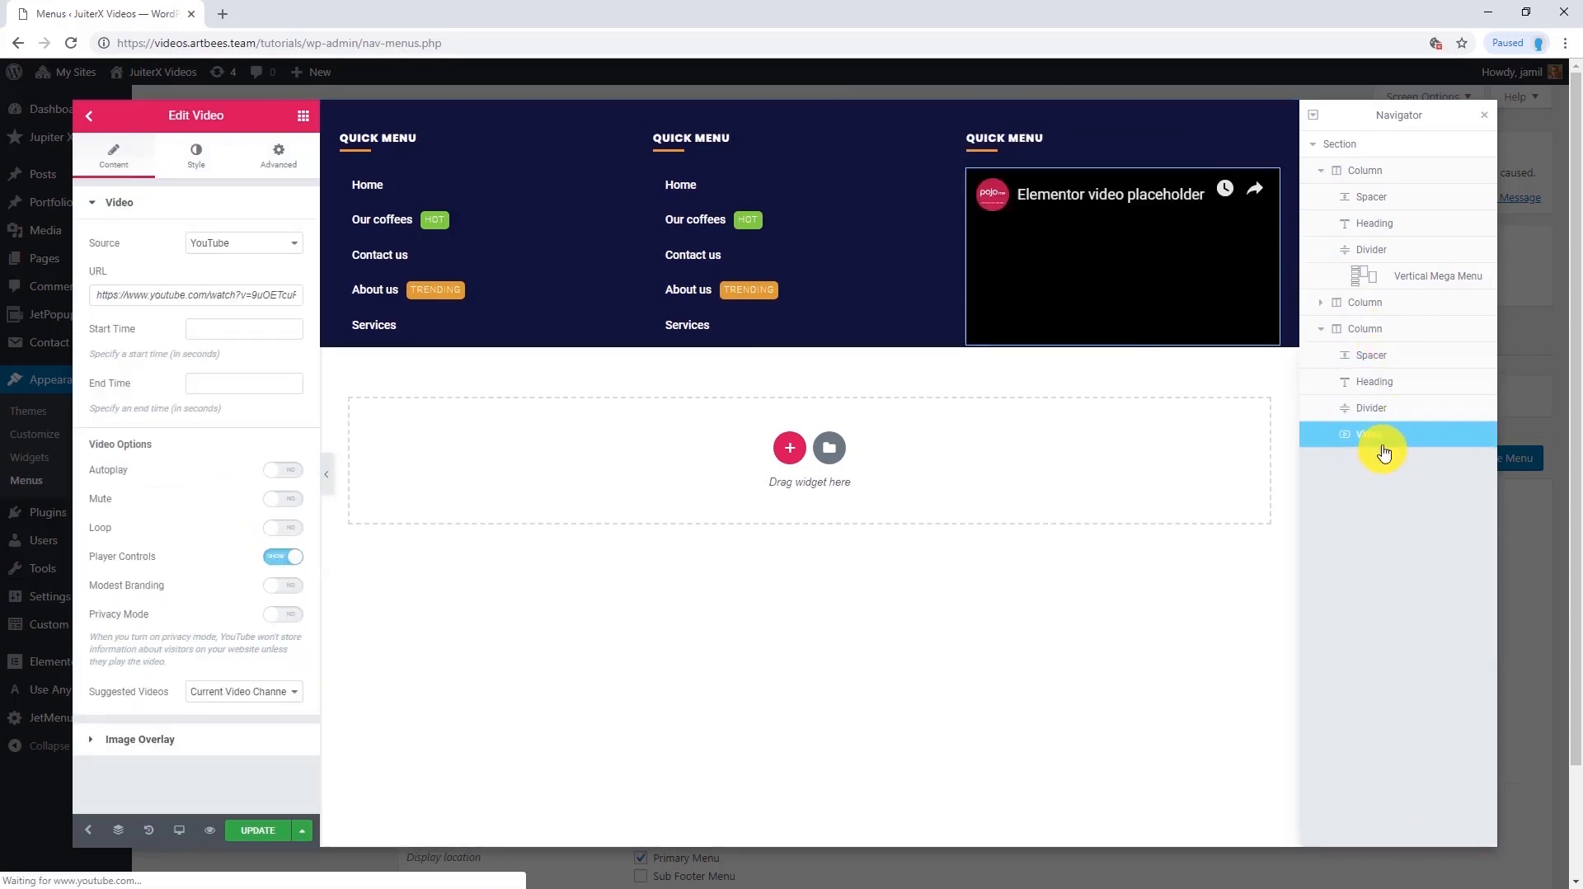
# Update the mega menu content, then close its editor and the Services item's JetMenu settings
pyautogui.click(252, 832)
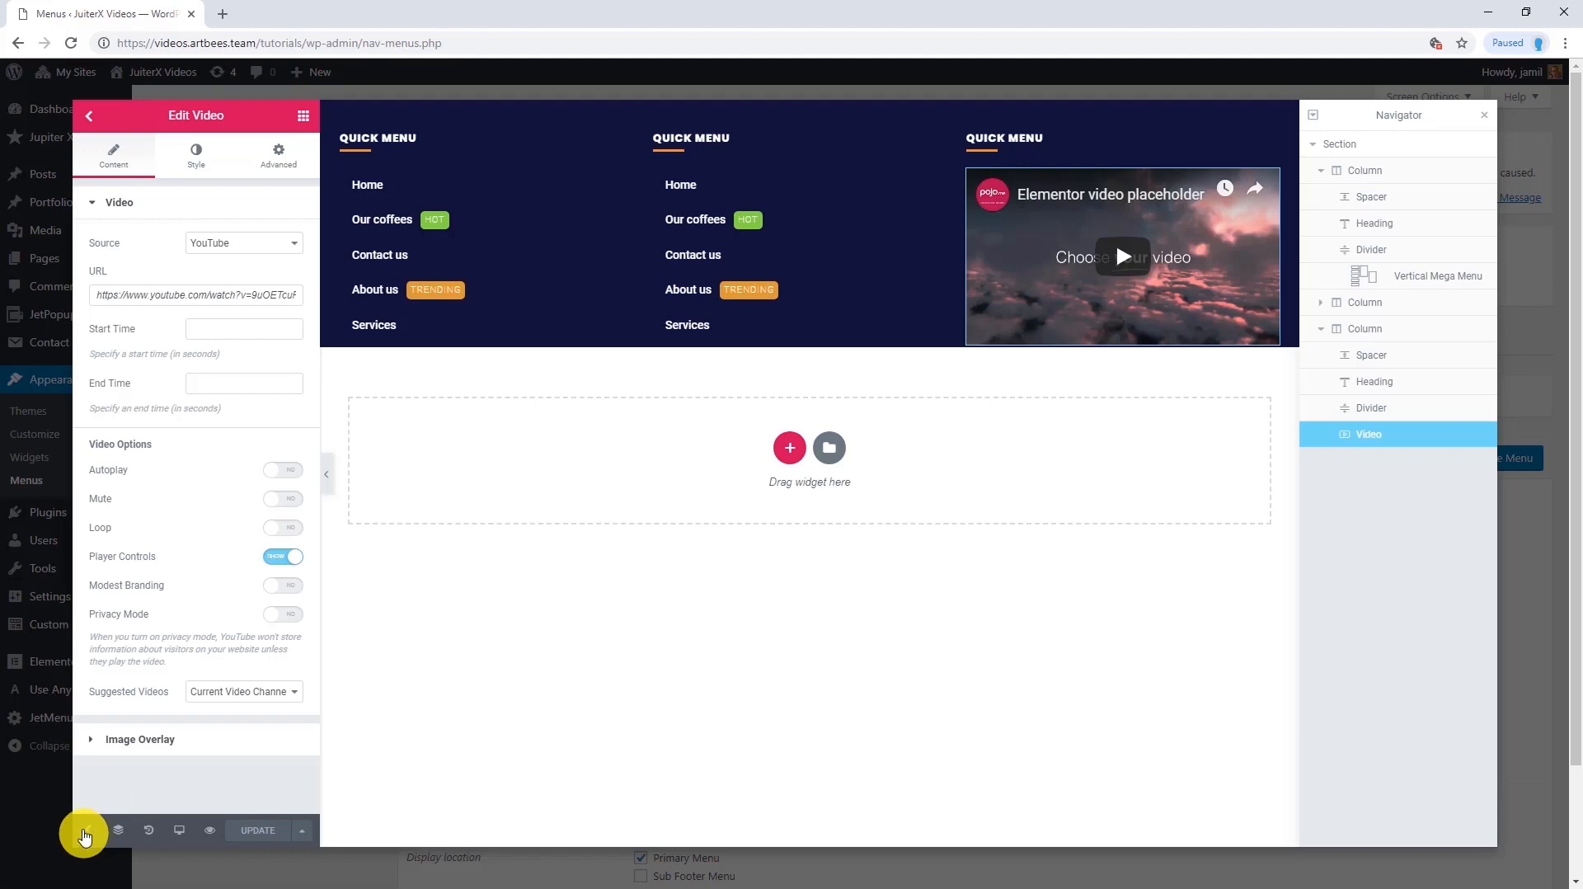
pyautogui.click(90, 837)
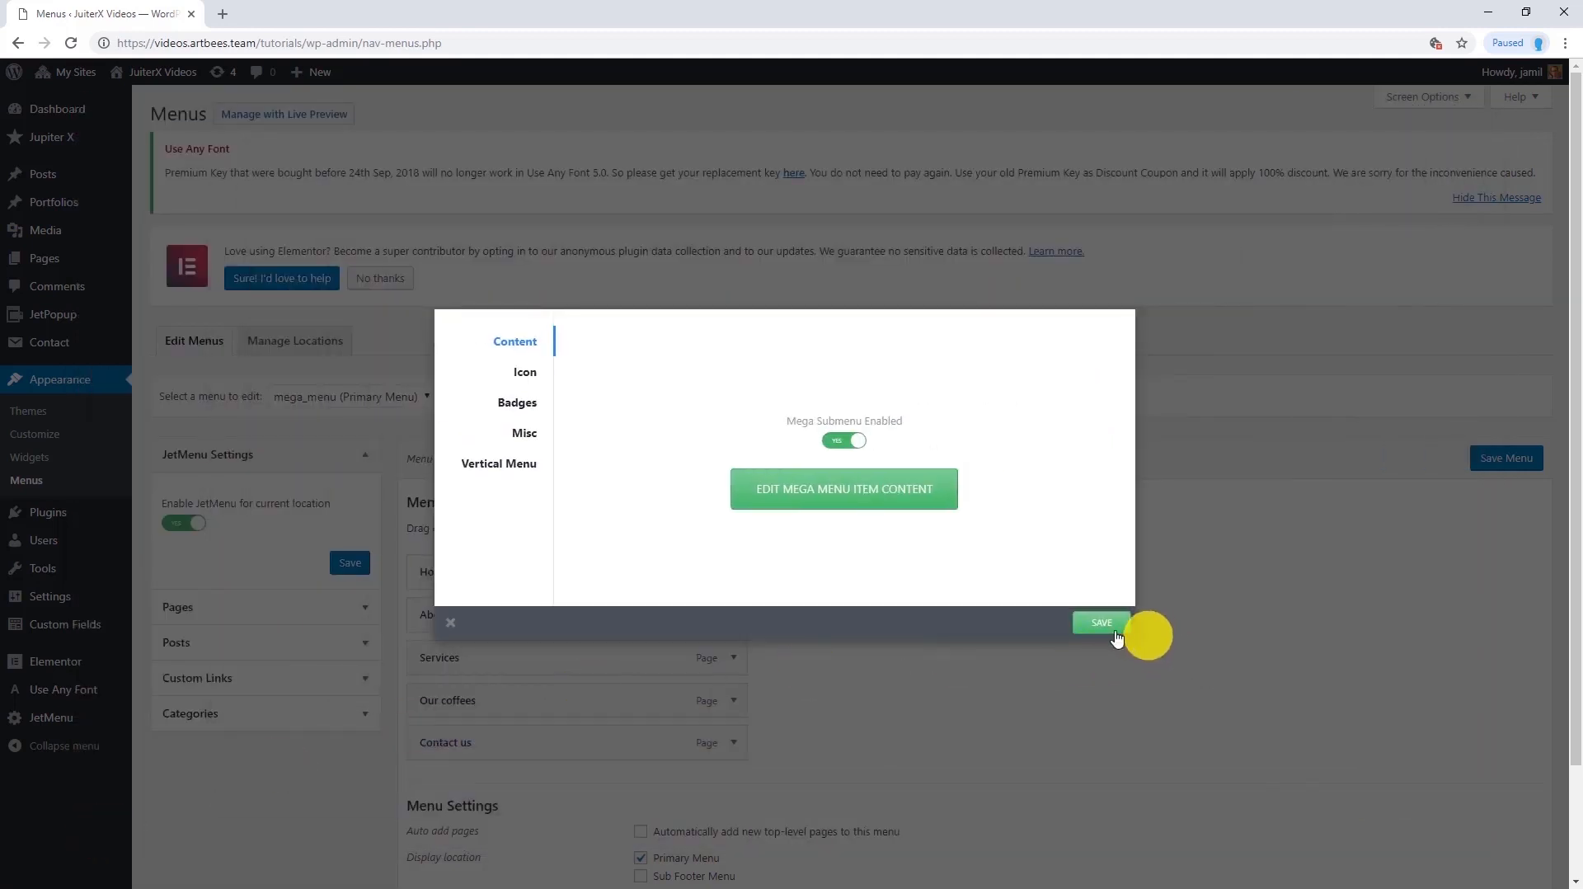
pyautogui.click(450, 623)
# Create a new Header template named mega_header from Elementor's My Templates, and dismiss the template library
pyautogui.moveTo(99, 661)
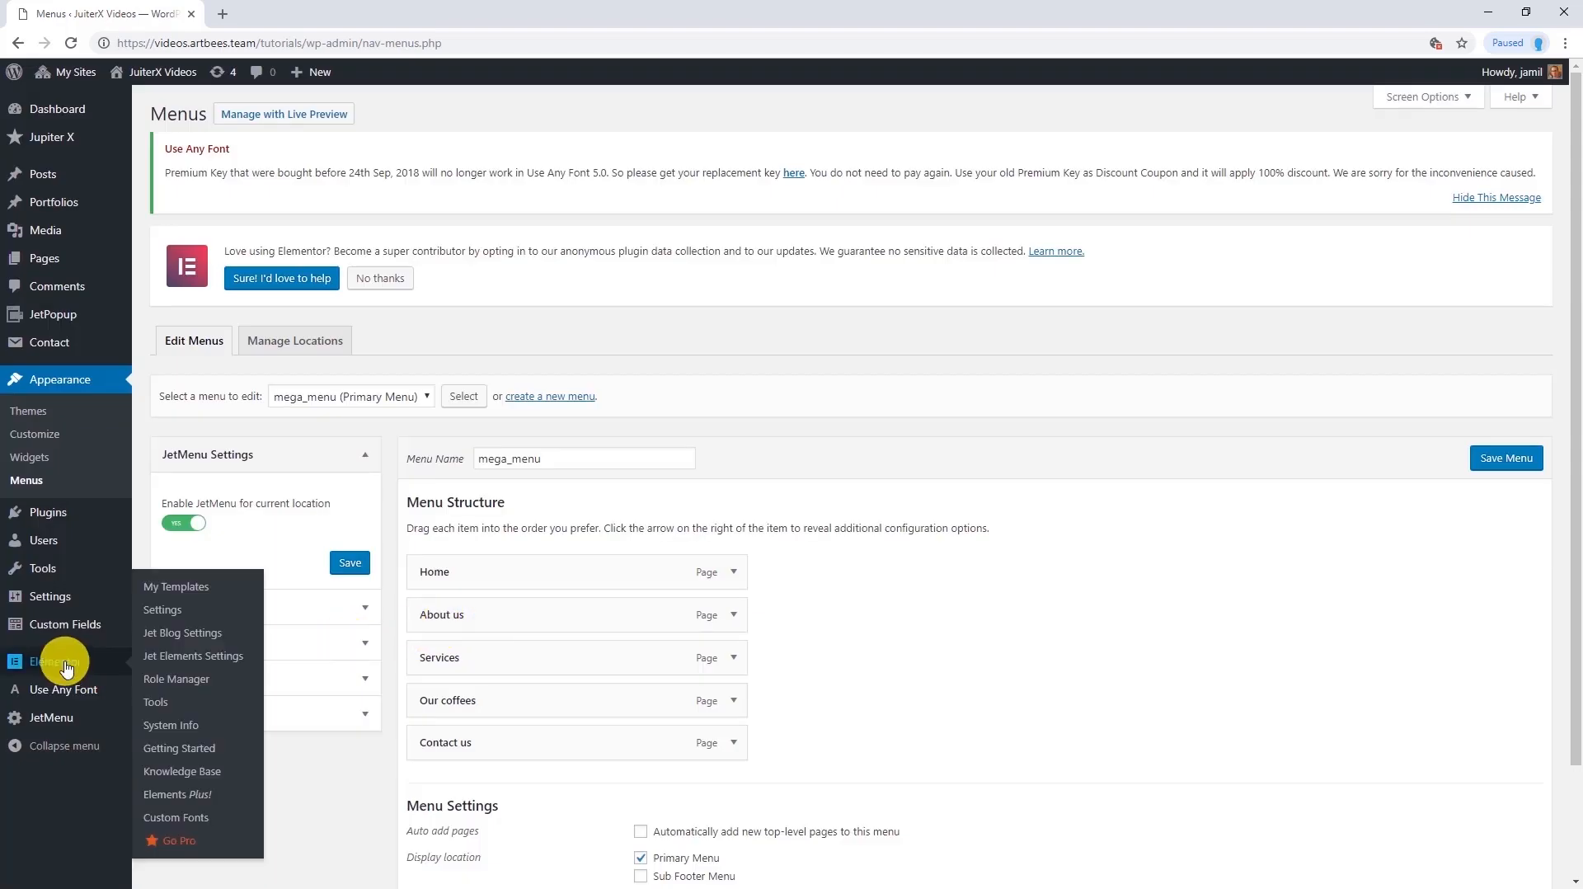
pyautogui.click(169, 592)
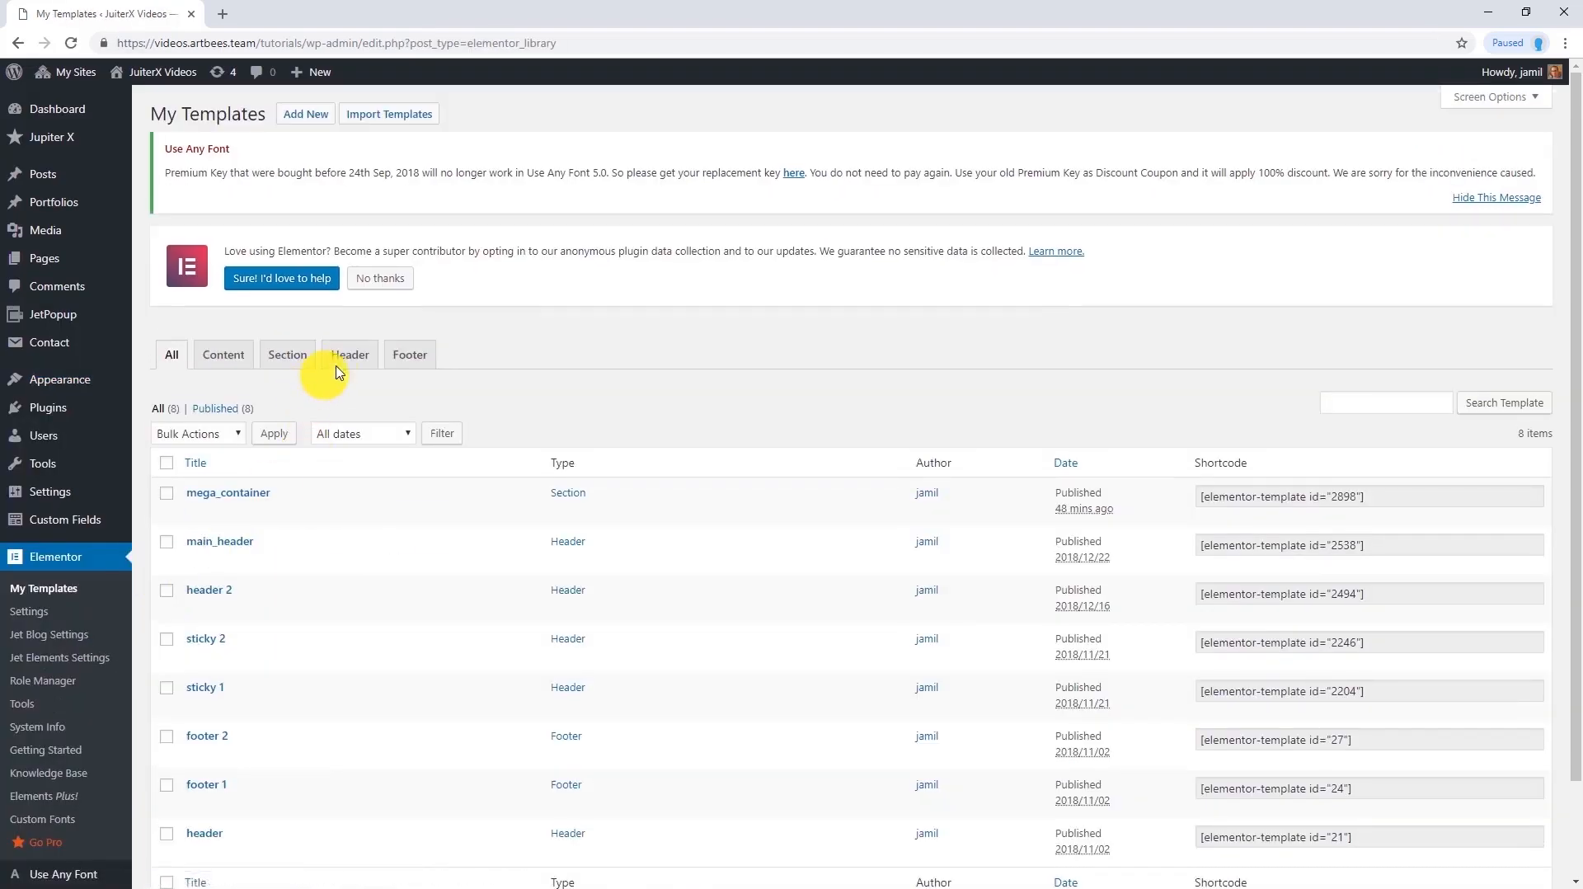
pyautogui.click(352, 357)
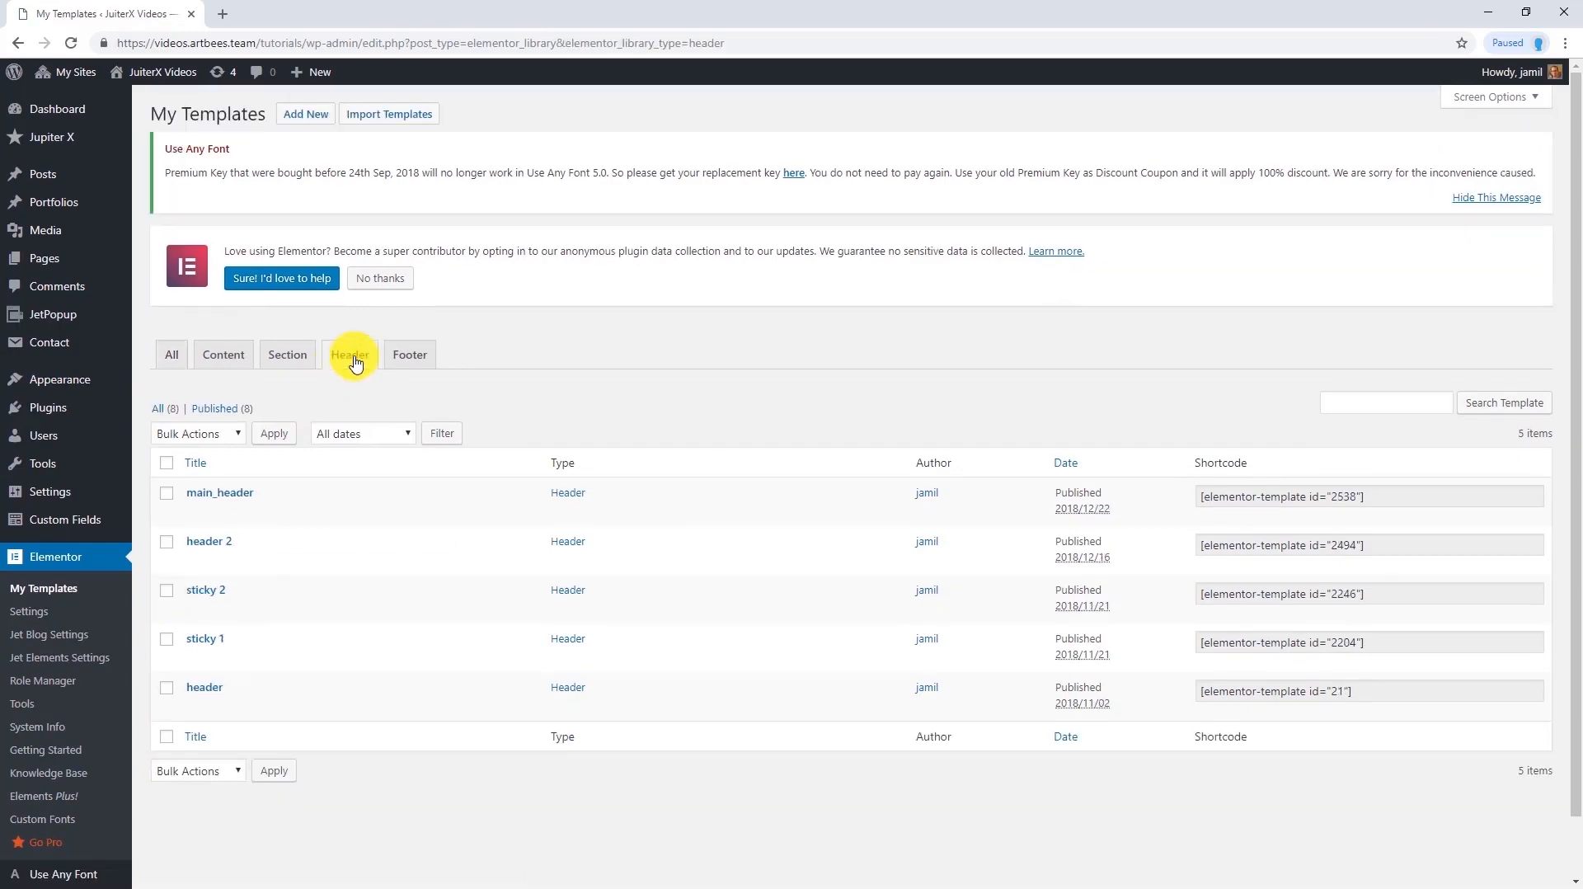
pyautogui.click(316, 120)
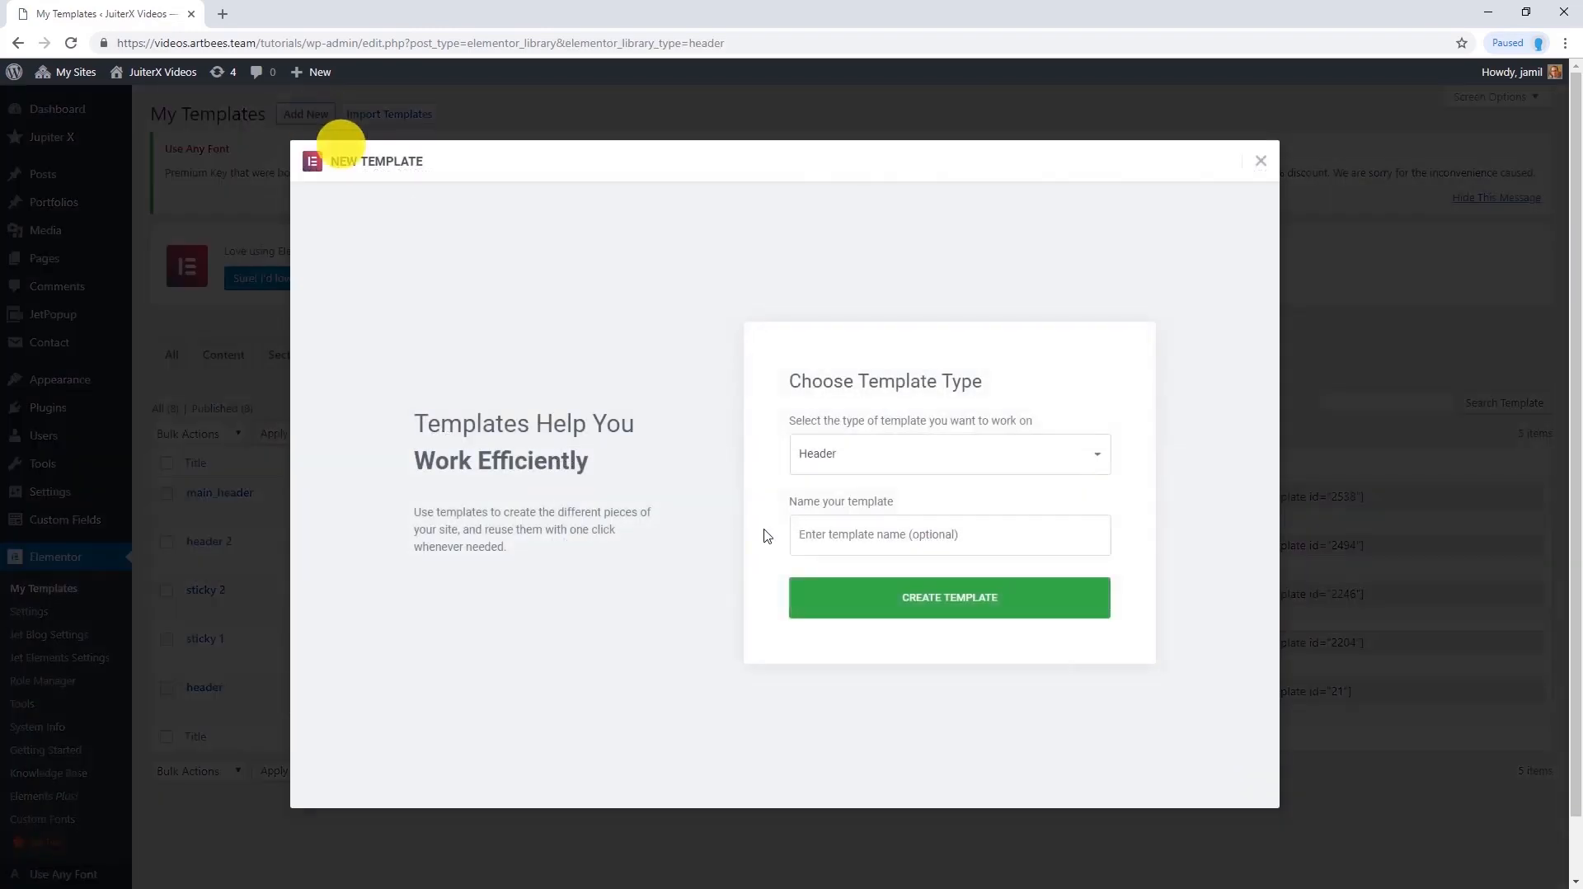
pyautogui.click(829, 535)
pyautogui.write('meg')
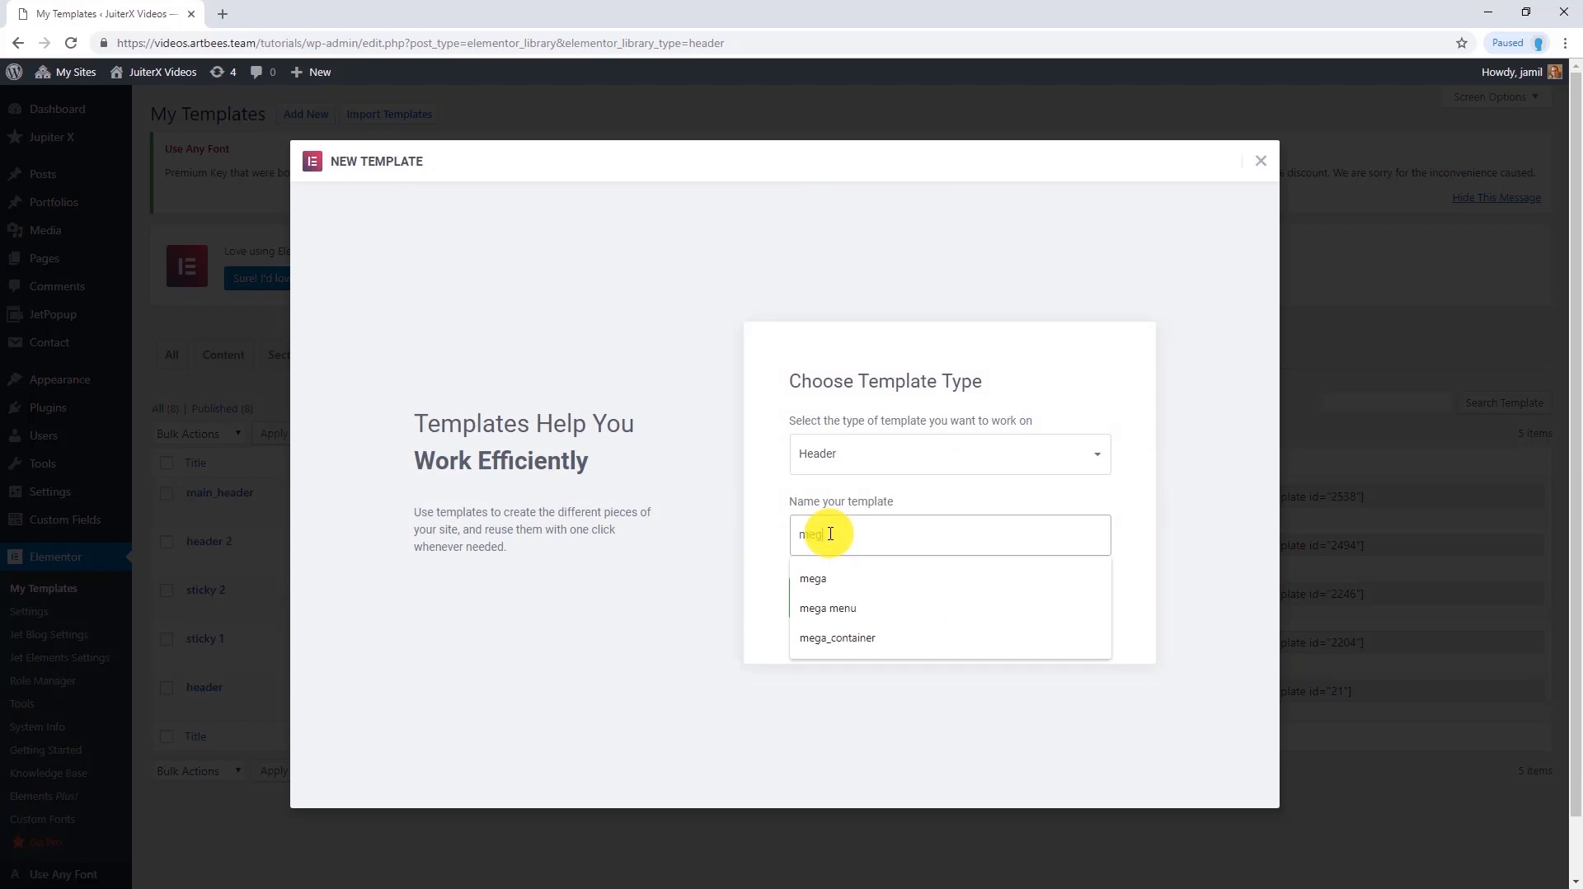
pyautogui.write('a_')
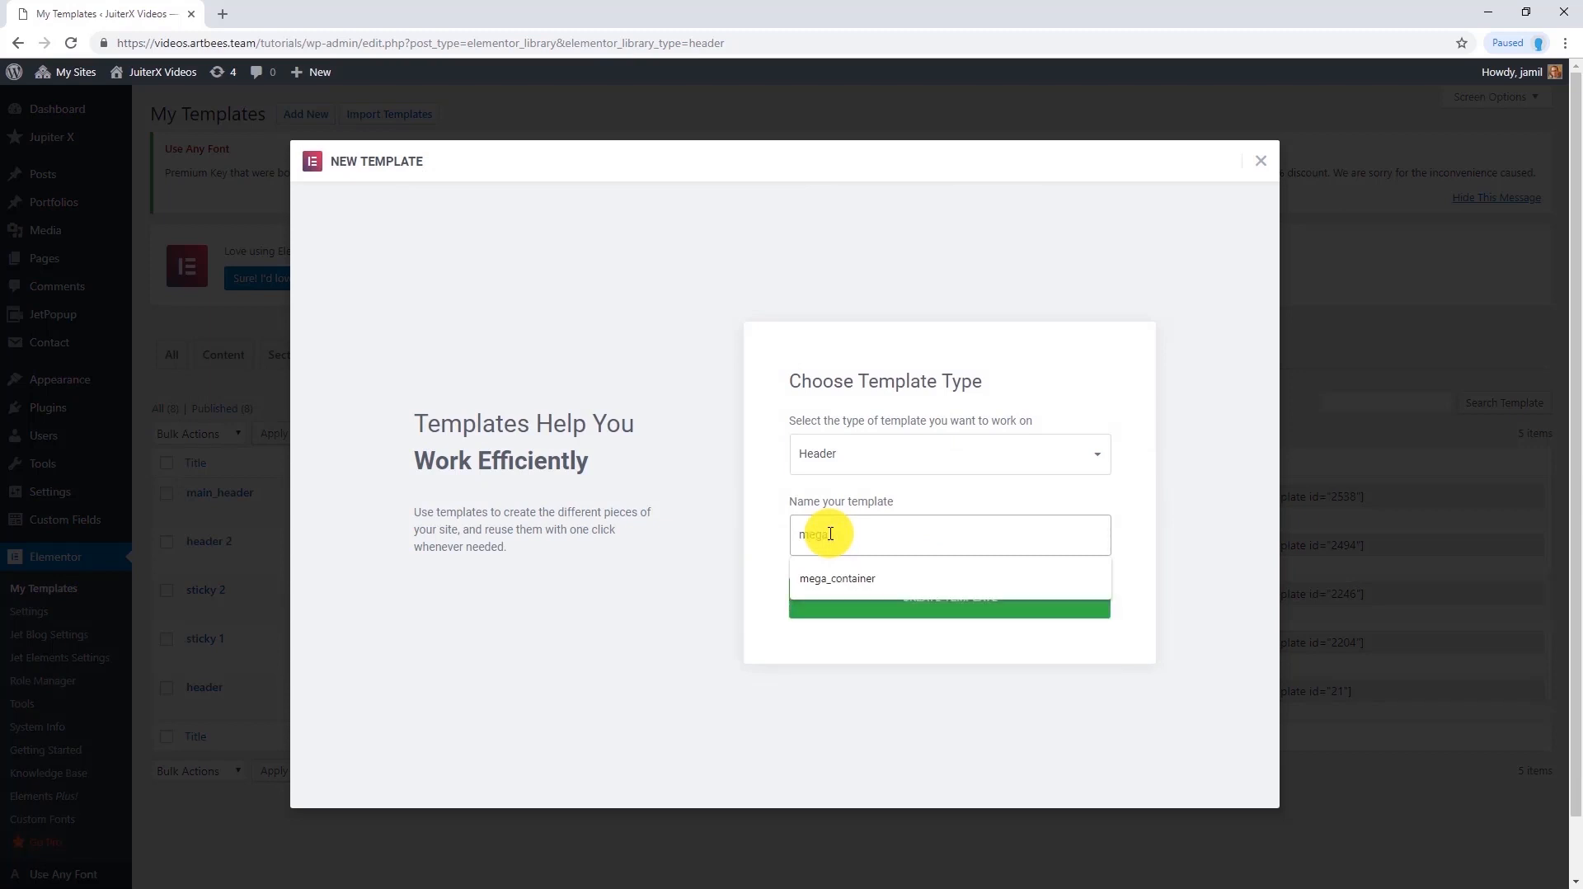
pyautogui.write('header')
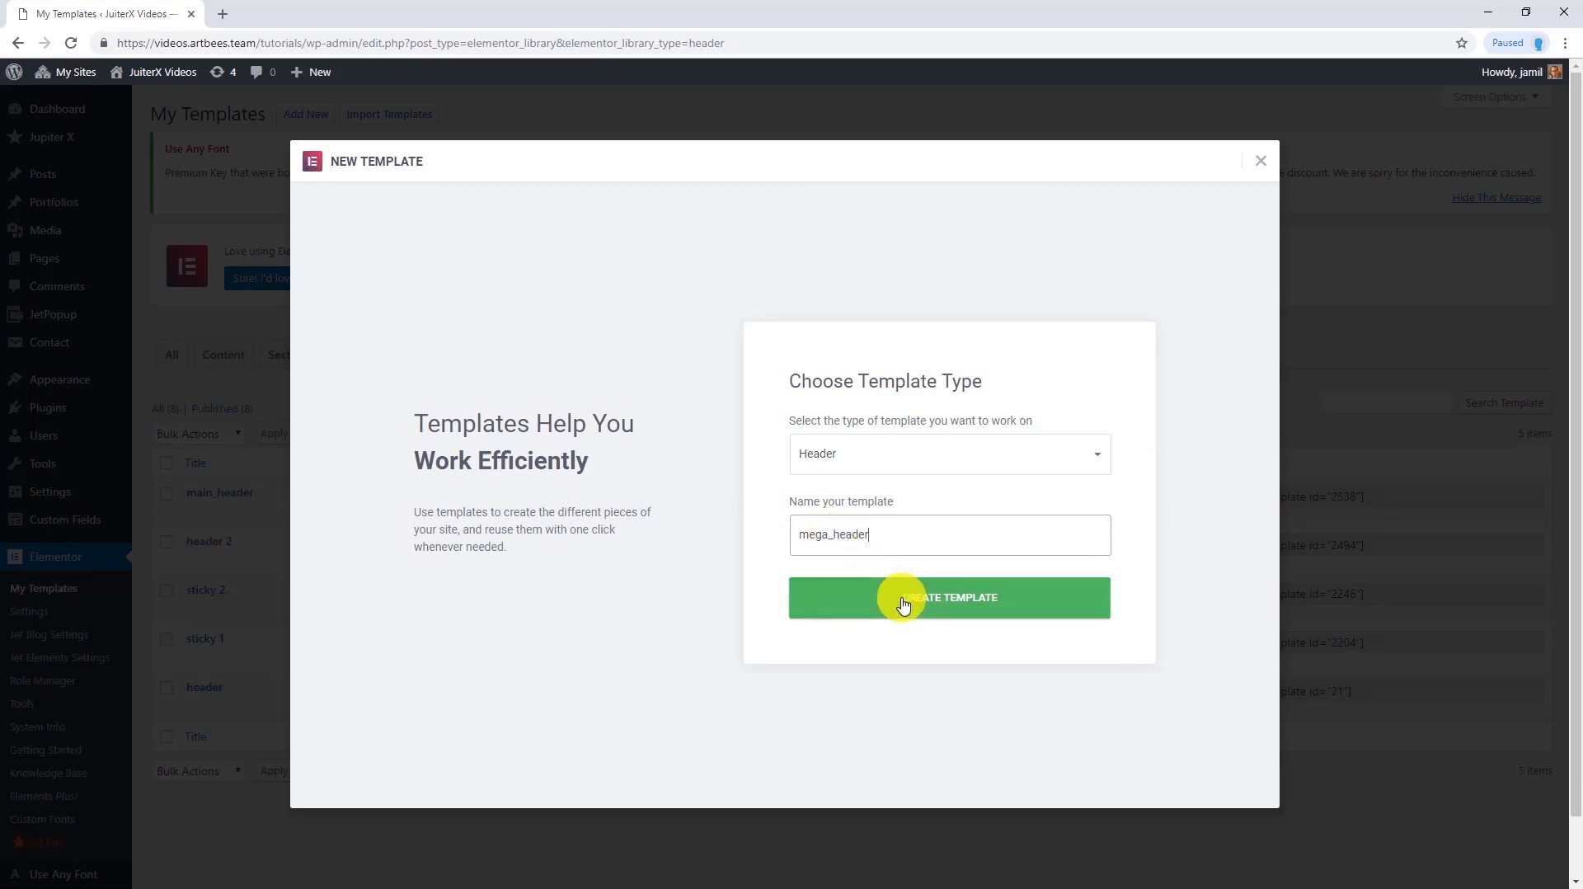
pyautogui.click(902, 600)
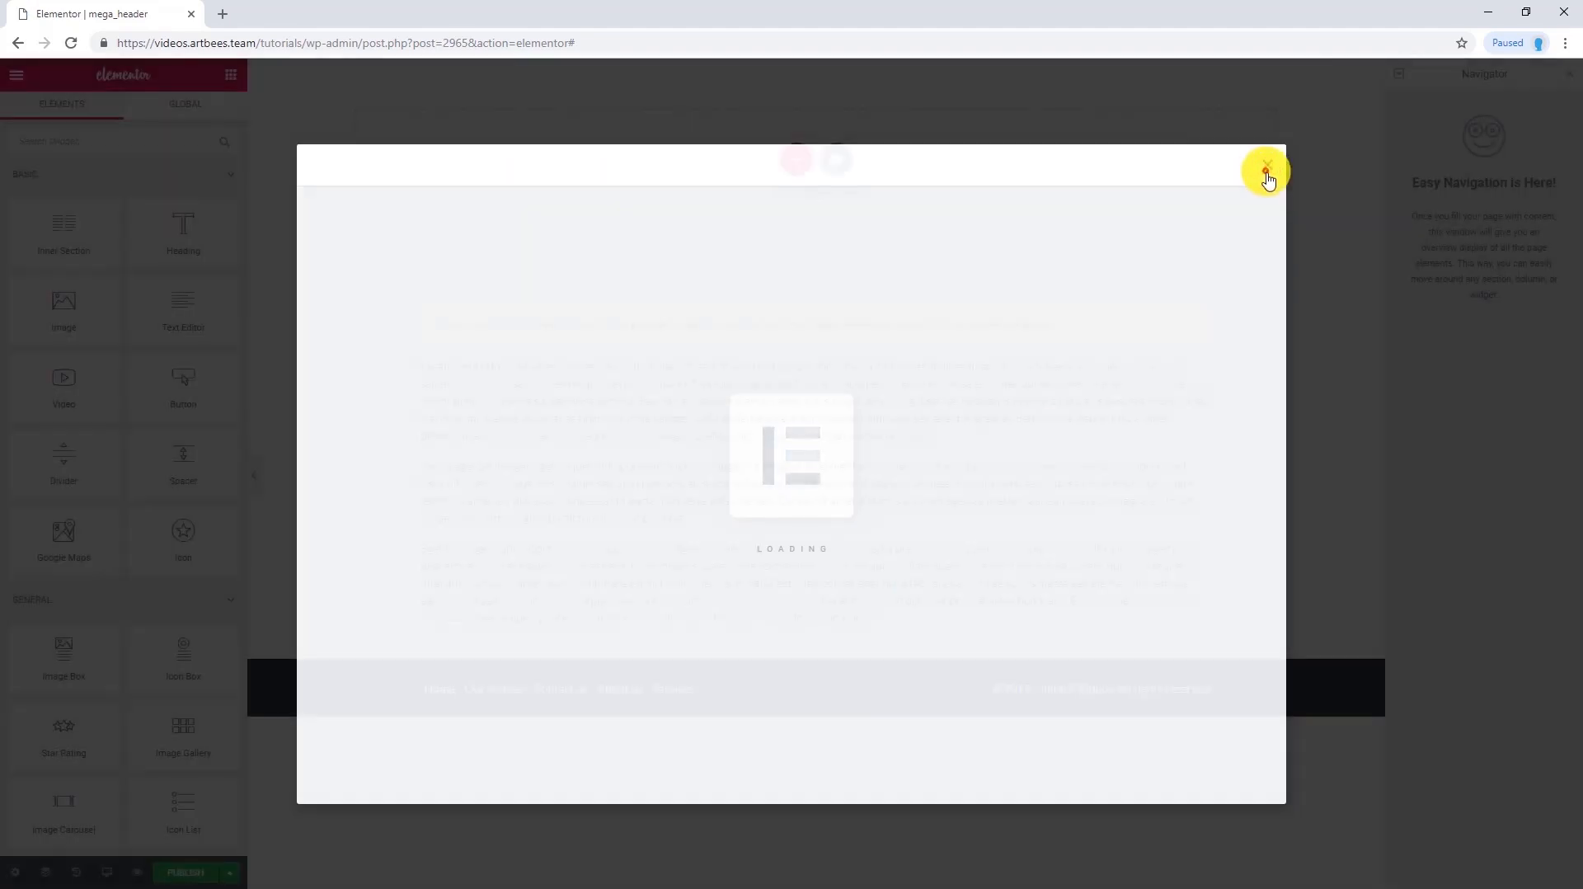
pyautogui.click(1266, 172)
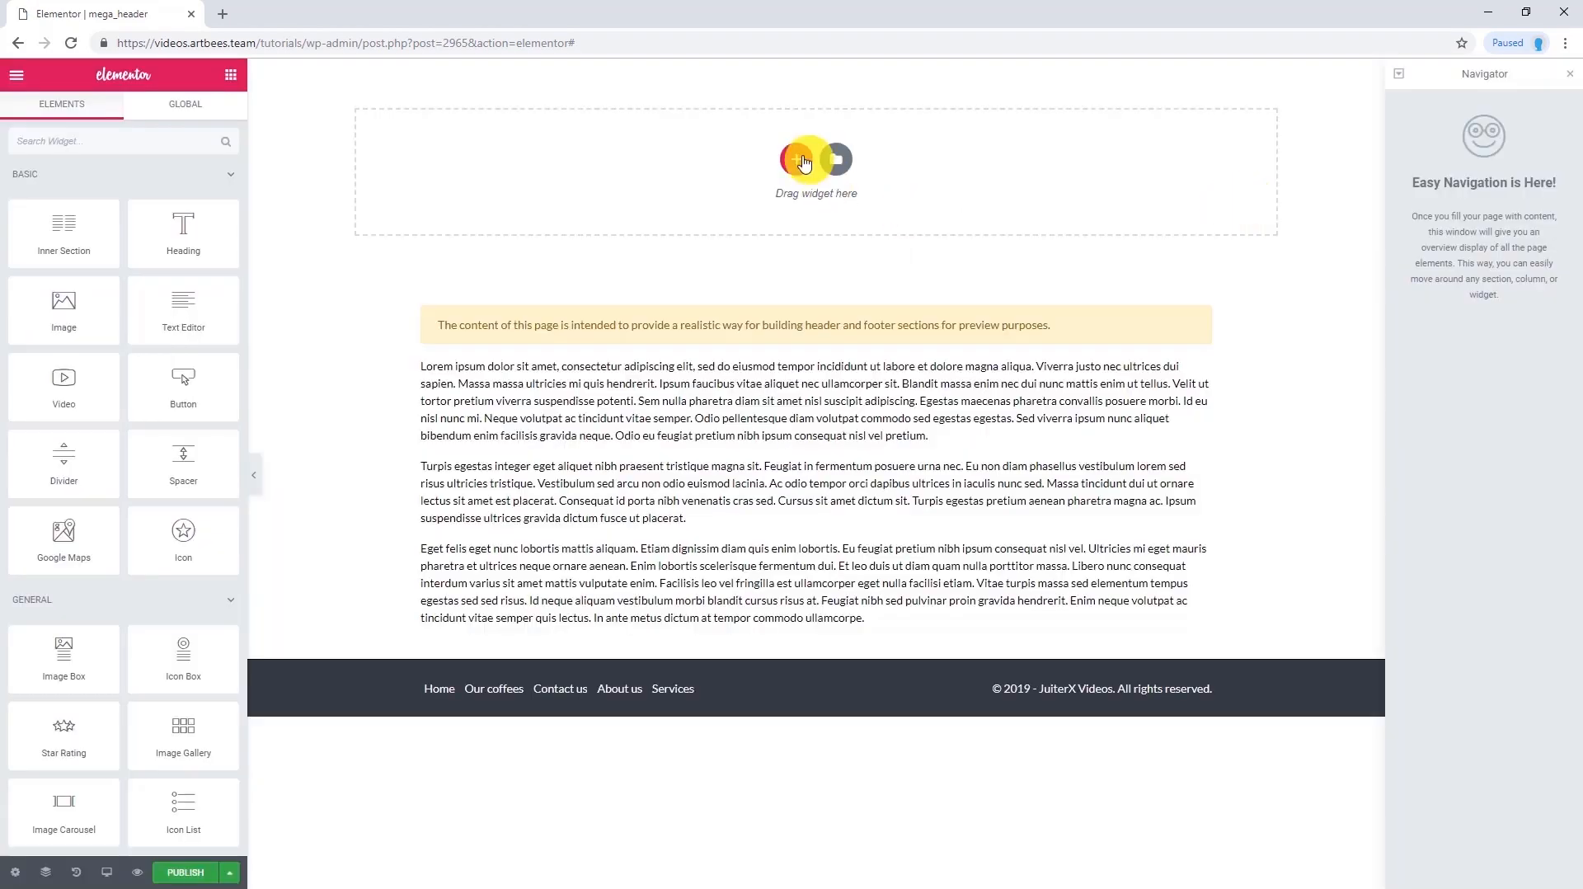
# Add a single-column section to the header with No Gap between columns and a minimum height of 70 px
pyautogui.click(798, 161)
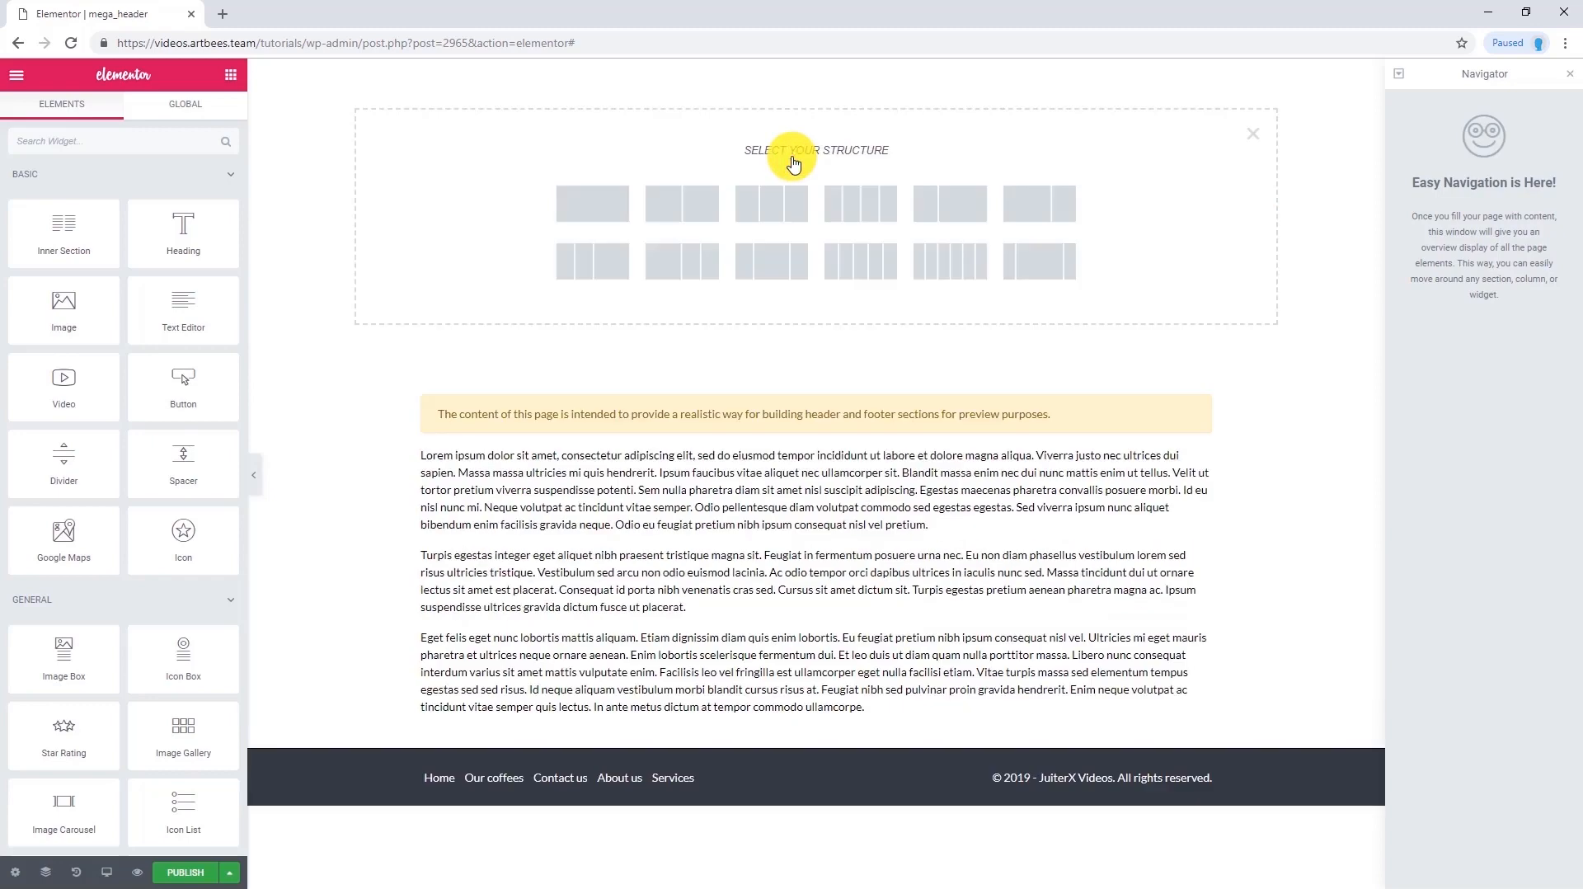
pyautogui.click(574, 204)
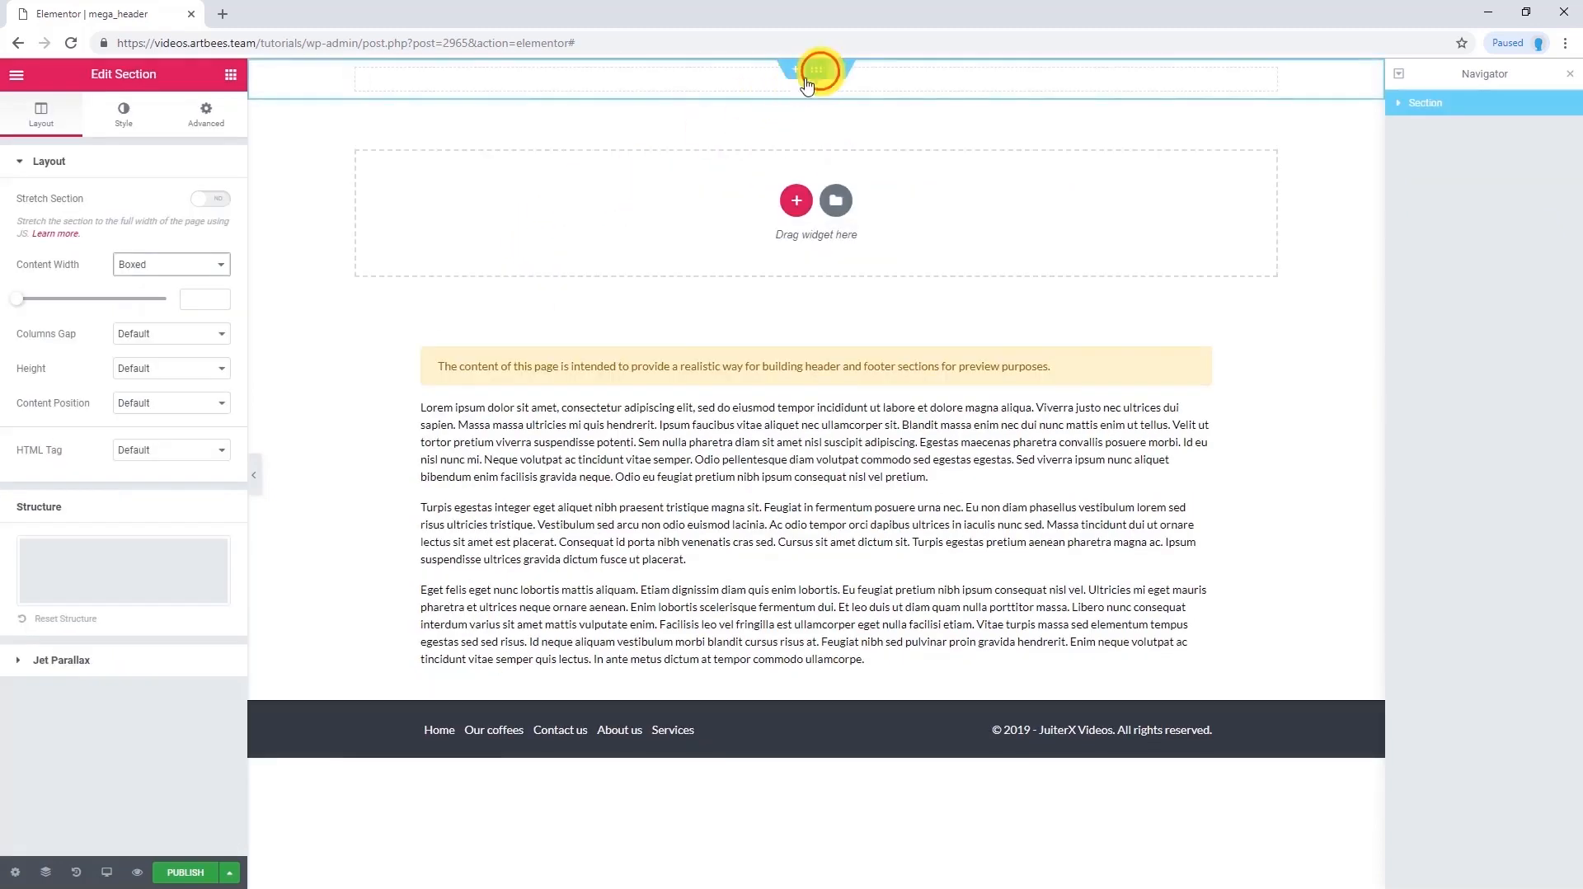
pyautogui.click(171, 333)
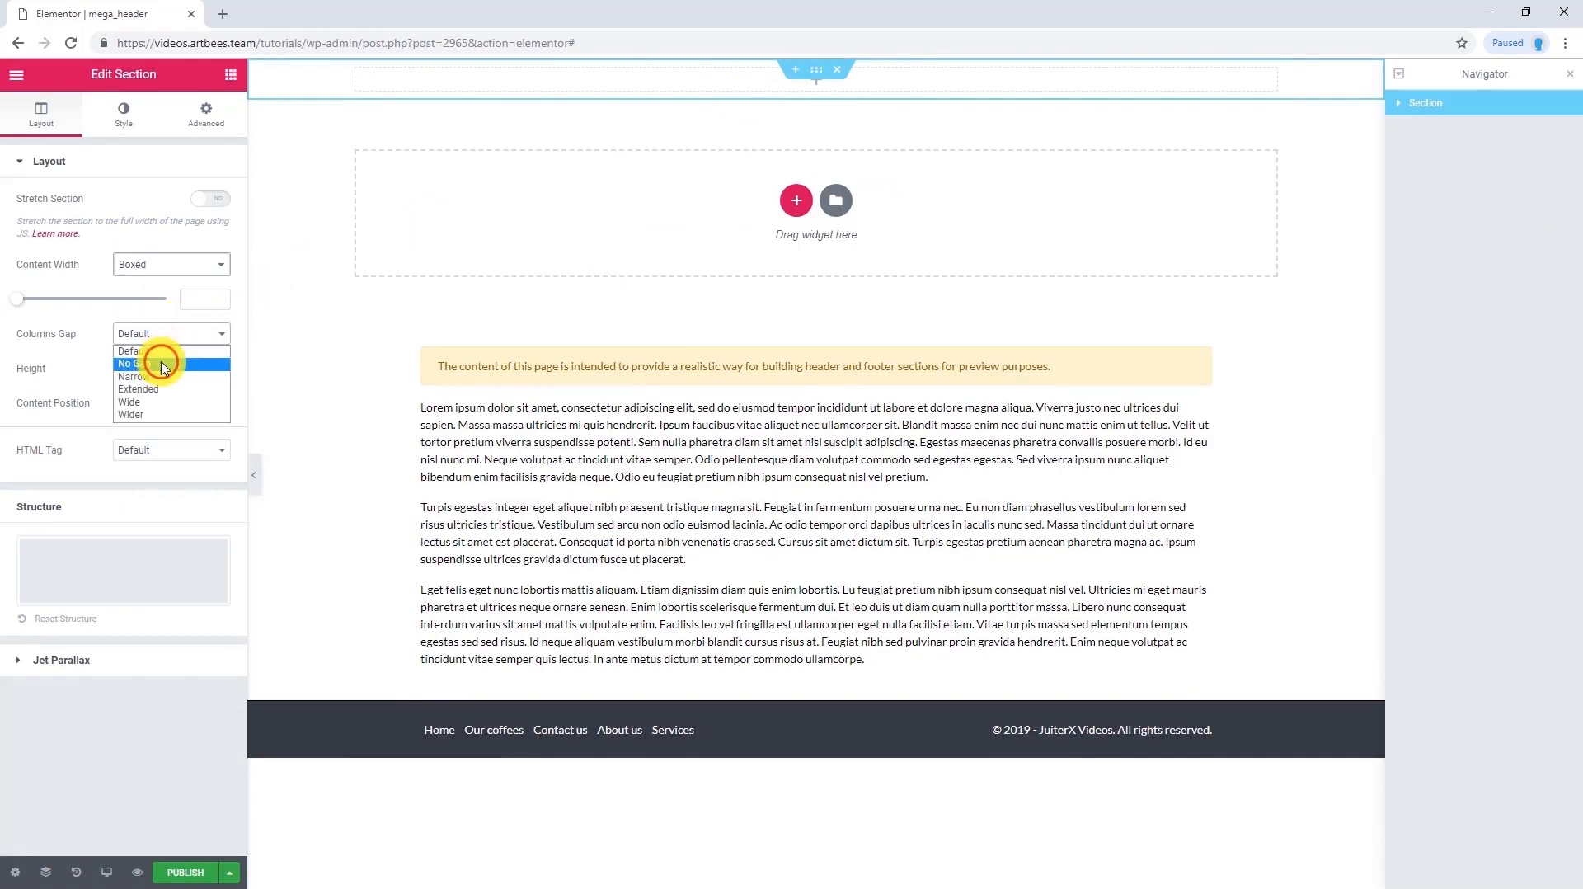
pyautogui.click(162, 364)
pyautogui.click(169, 368)
pyautogui.click(149, 402)
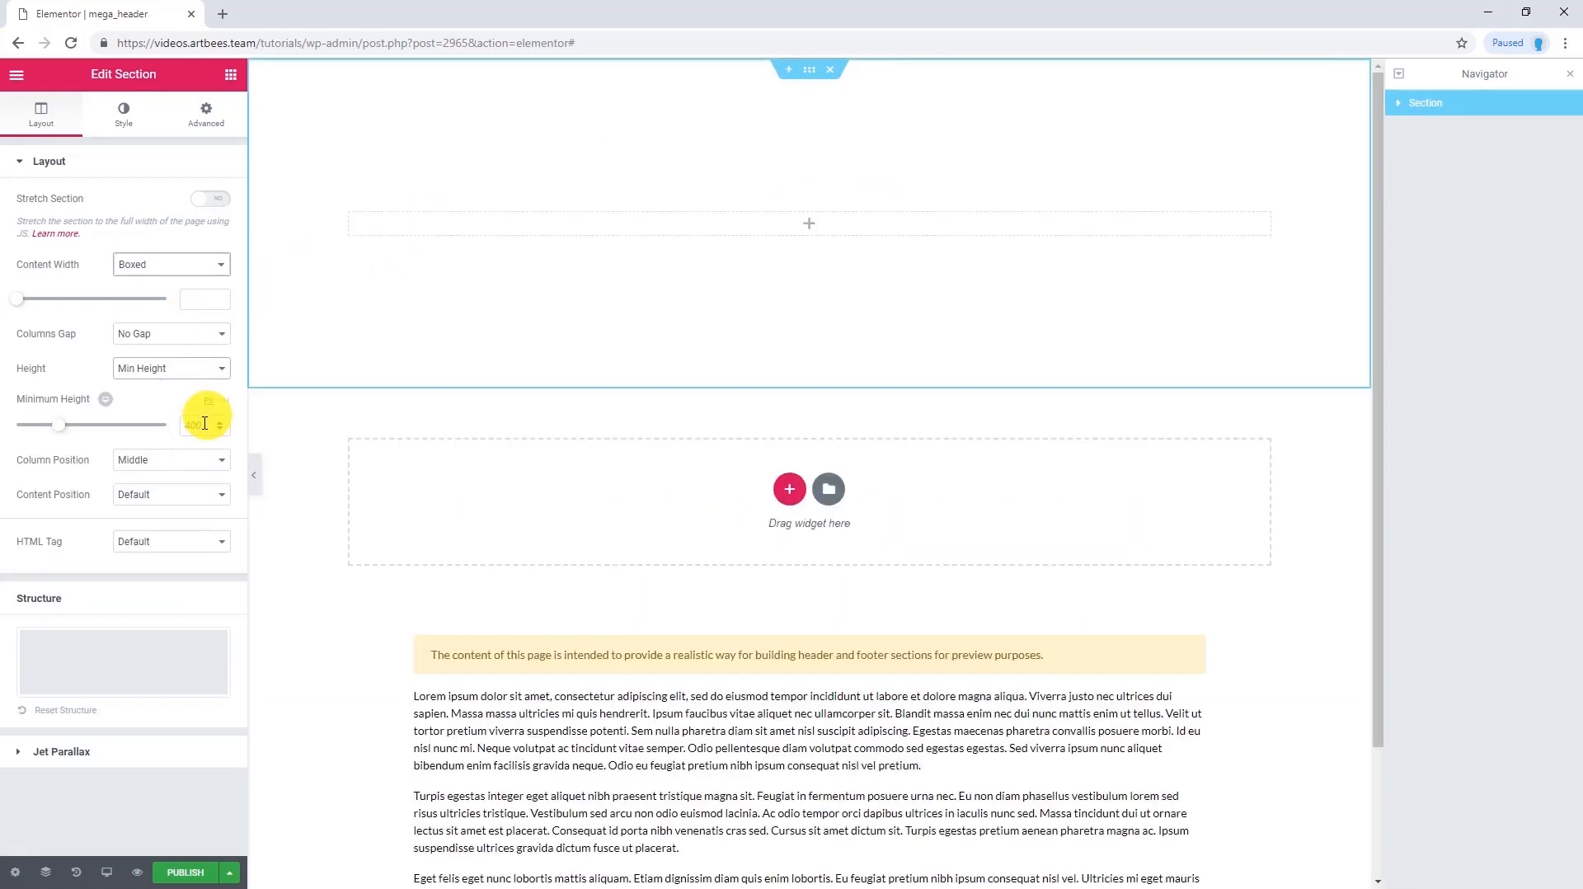
pyautogui.moveTo(205, 423); pyautogui.dragTo(167, 433)
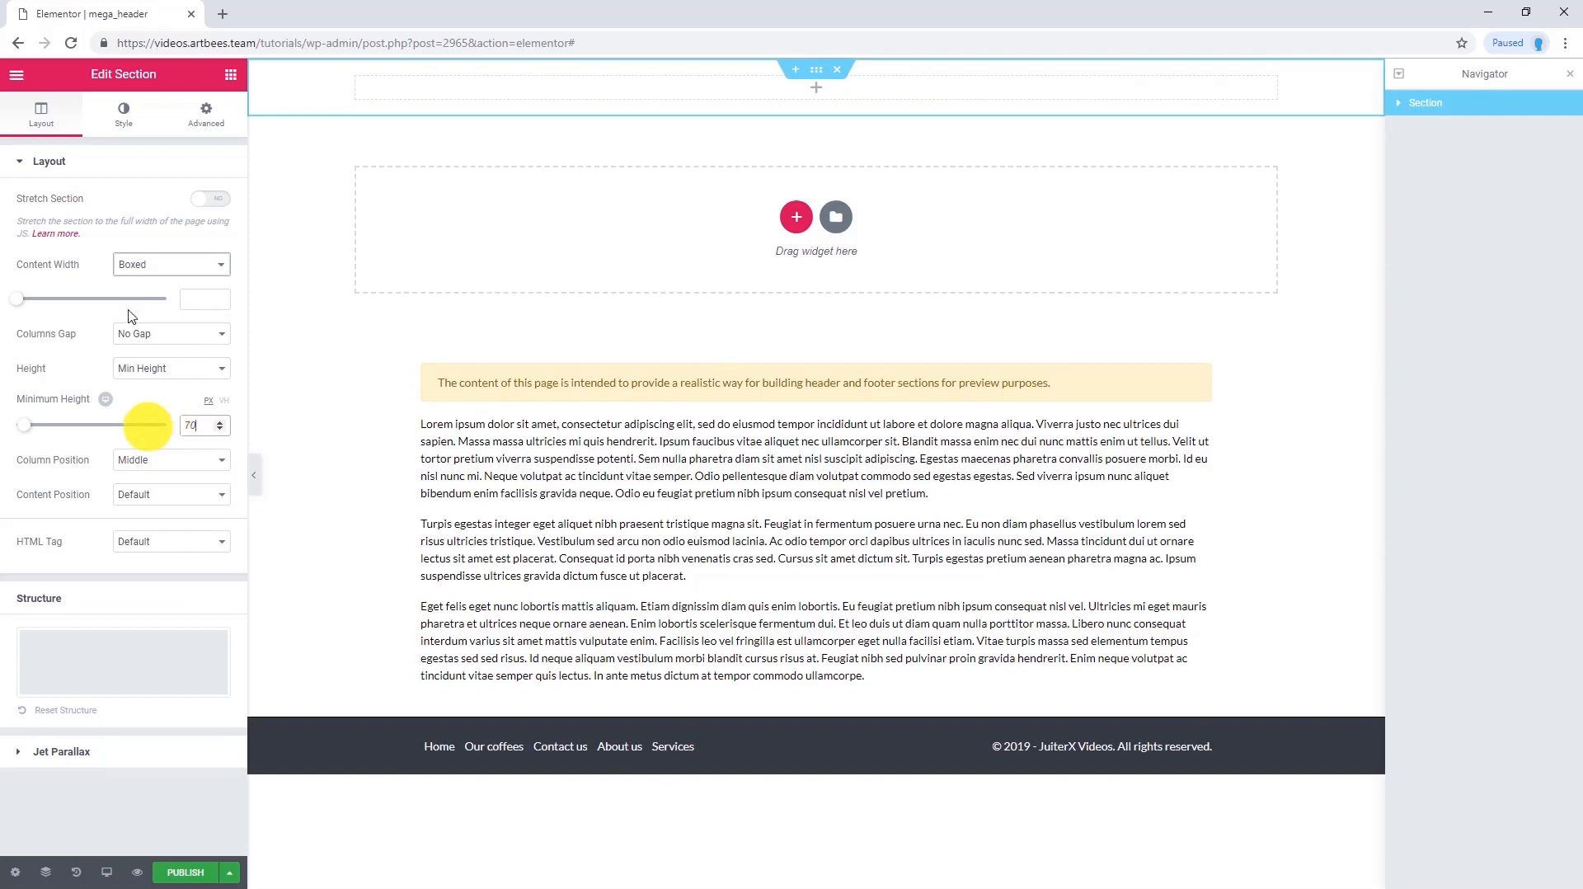
# Give the header section a classic background in light grey #e8e8e8
pyautogui.click(124, 113)
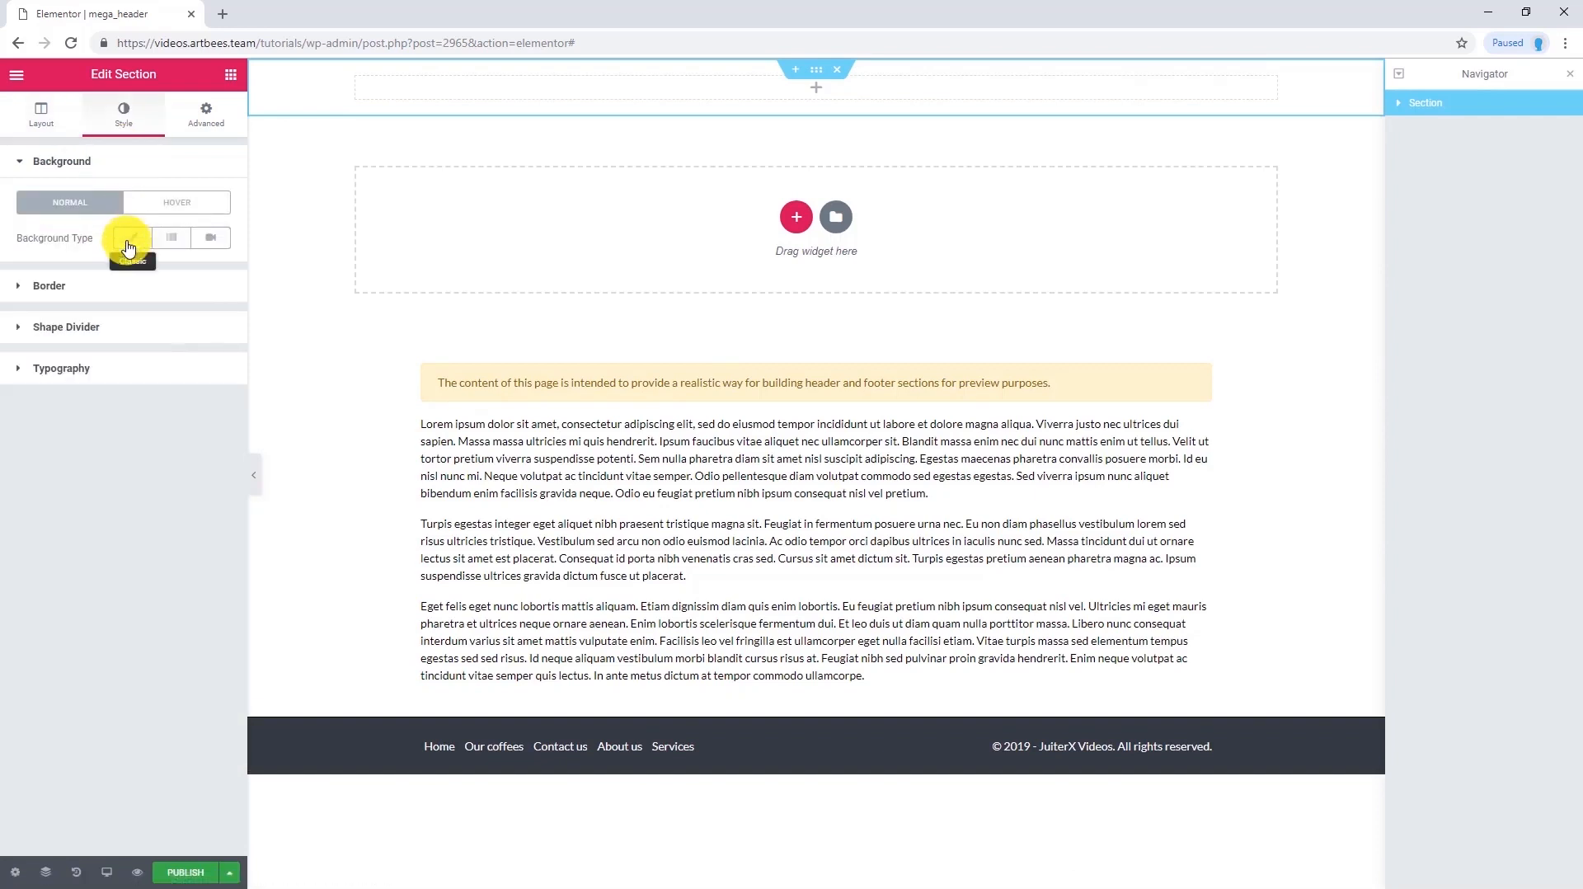
pyautogui.click(132, 237)
pyautogui.click(201, 272)
pyautogui.moveTo(31, 320); pyautogui.dragTo(16, 306)
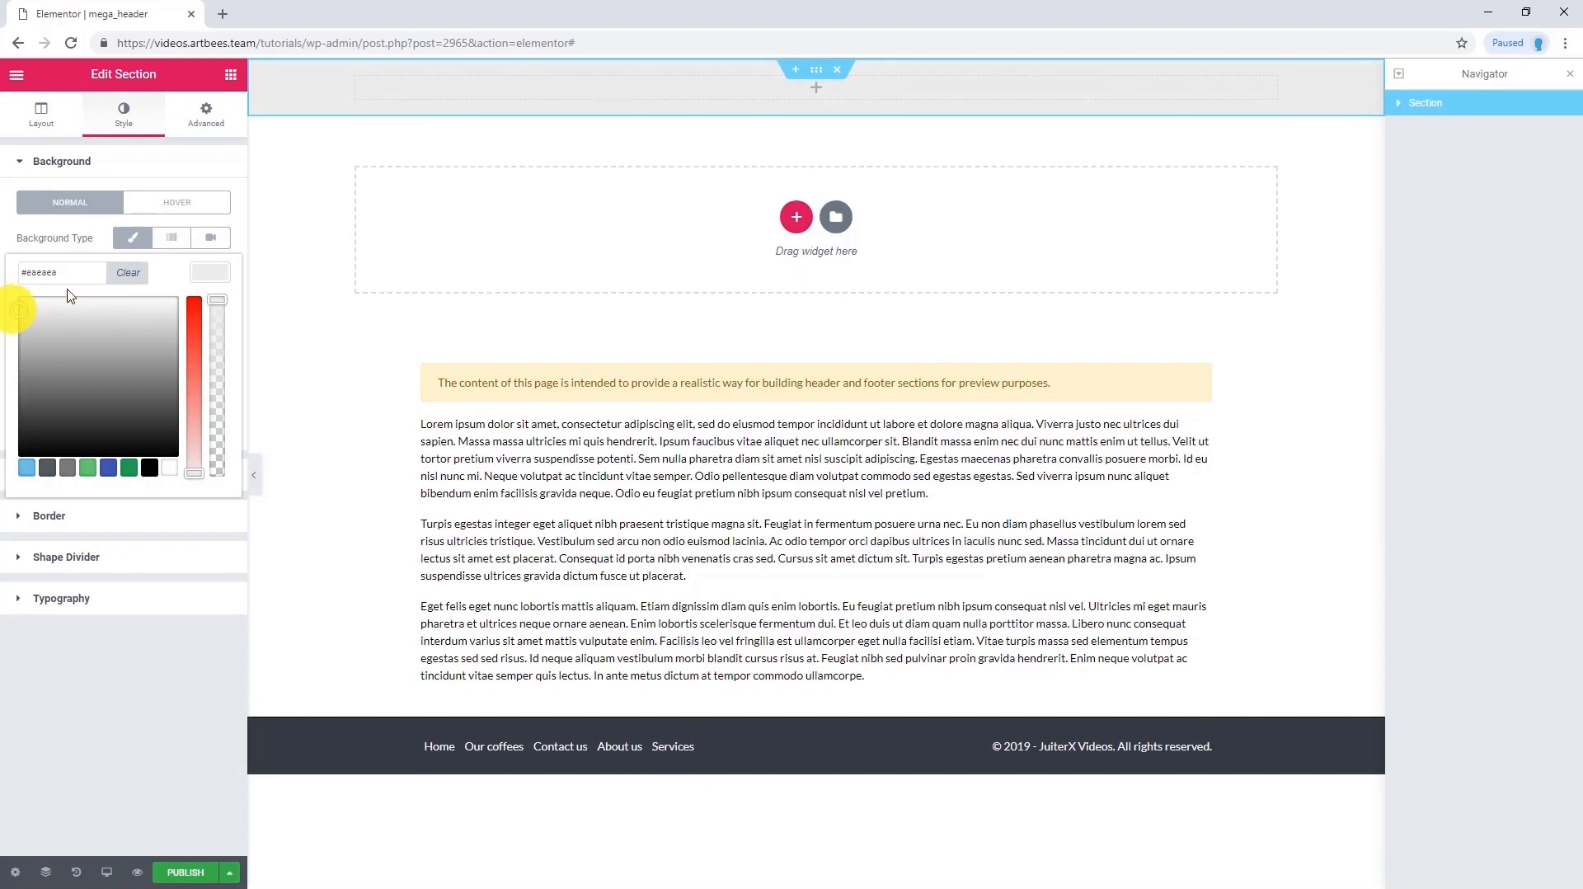
# Place a Mega Menu widget in the grey section and assign the mega_menu menu to it
pyautogui.click(231, 74)
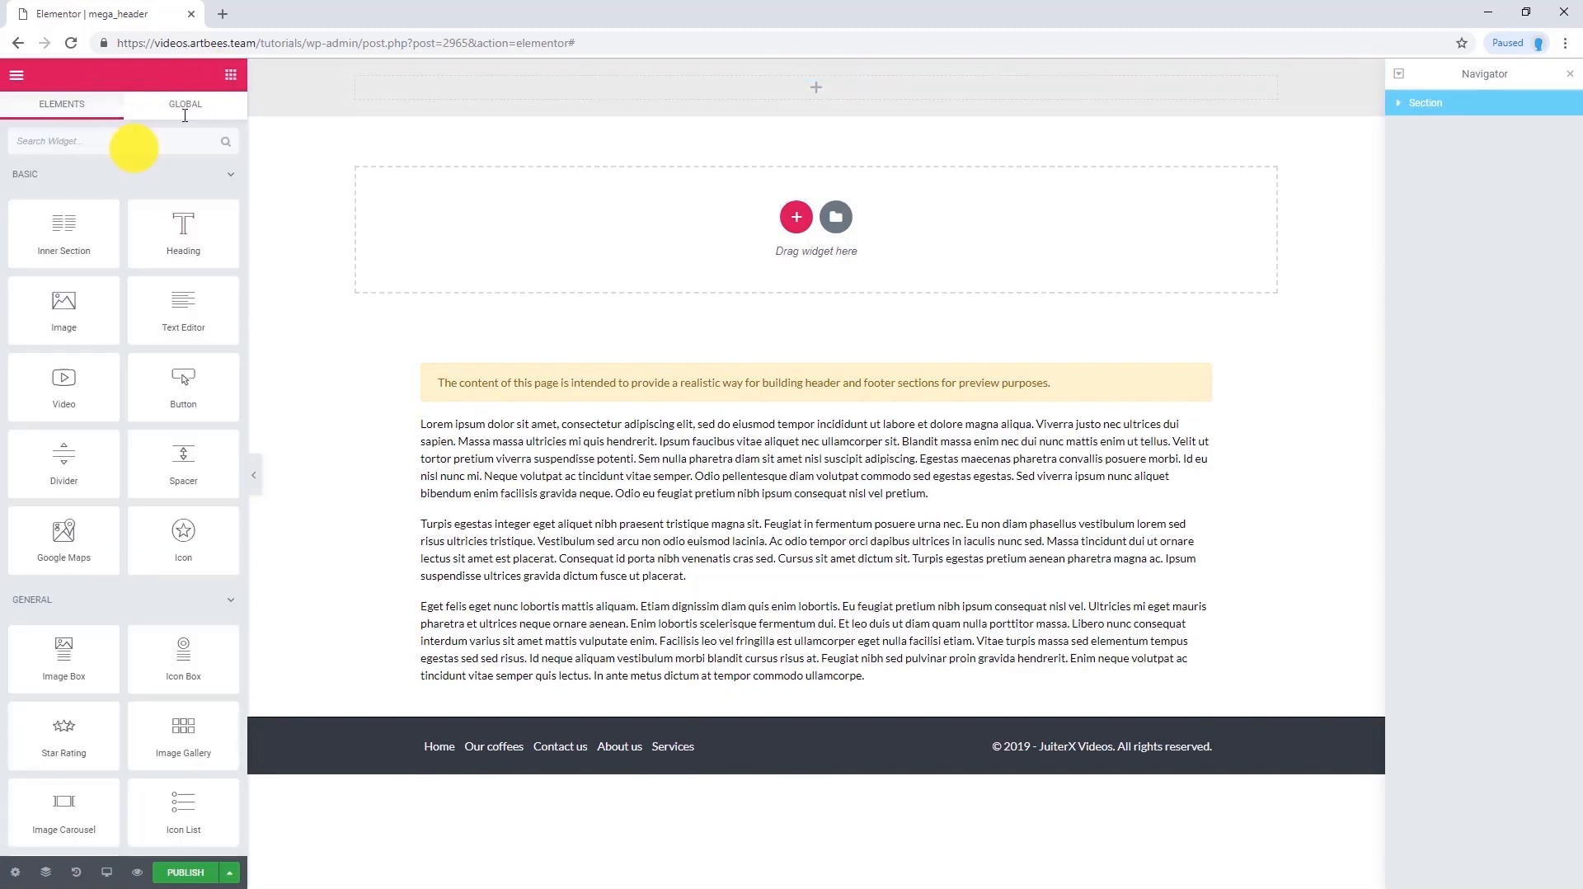
pyautogui.write('mega')
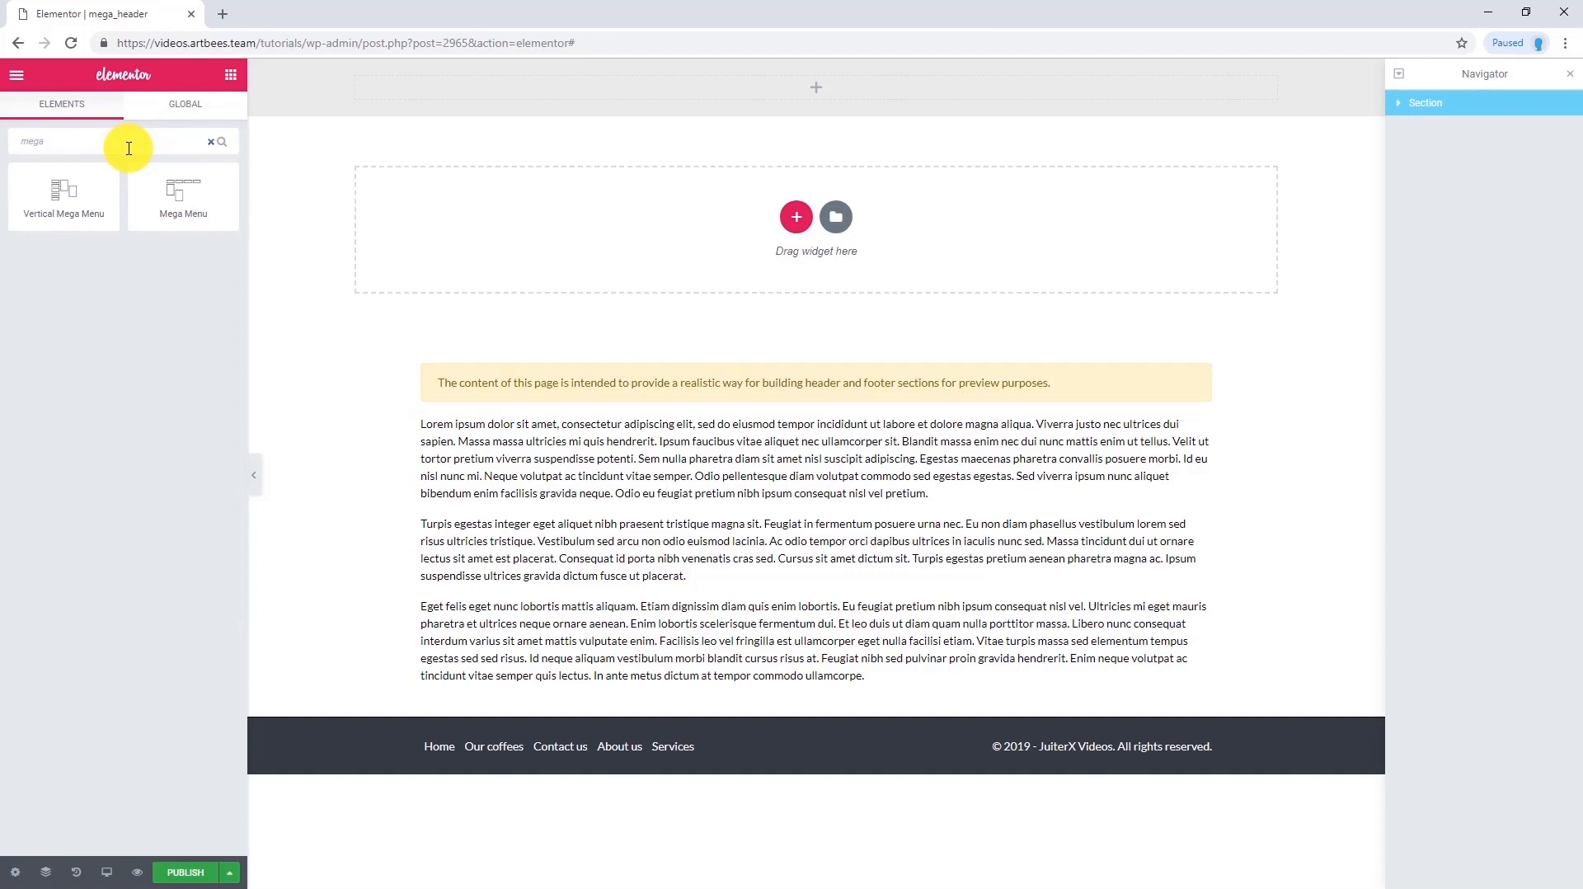
pyautogui.moveTo(183, 194); pyautogui.dragTo(767, 95)
pyautogui.click(169, 202)
pyautogui.click(172, 258)
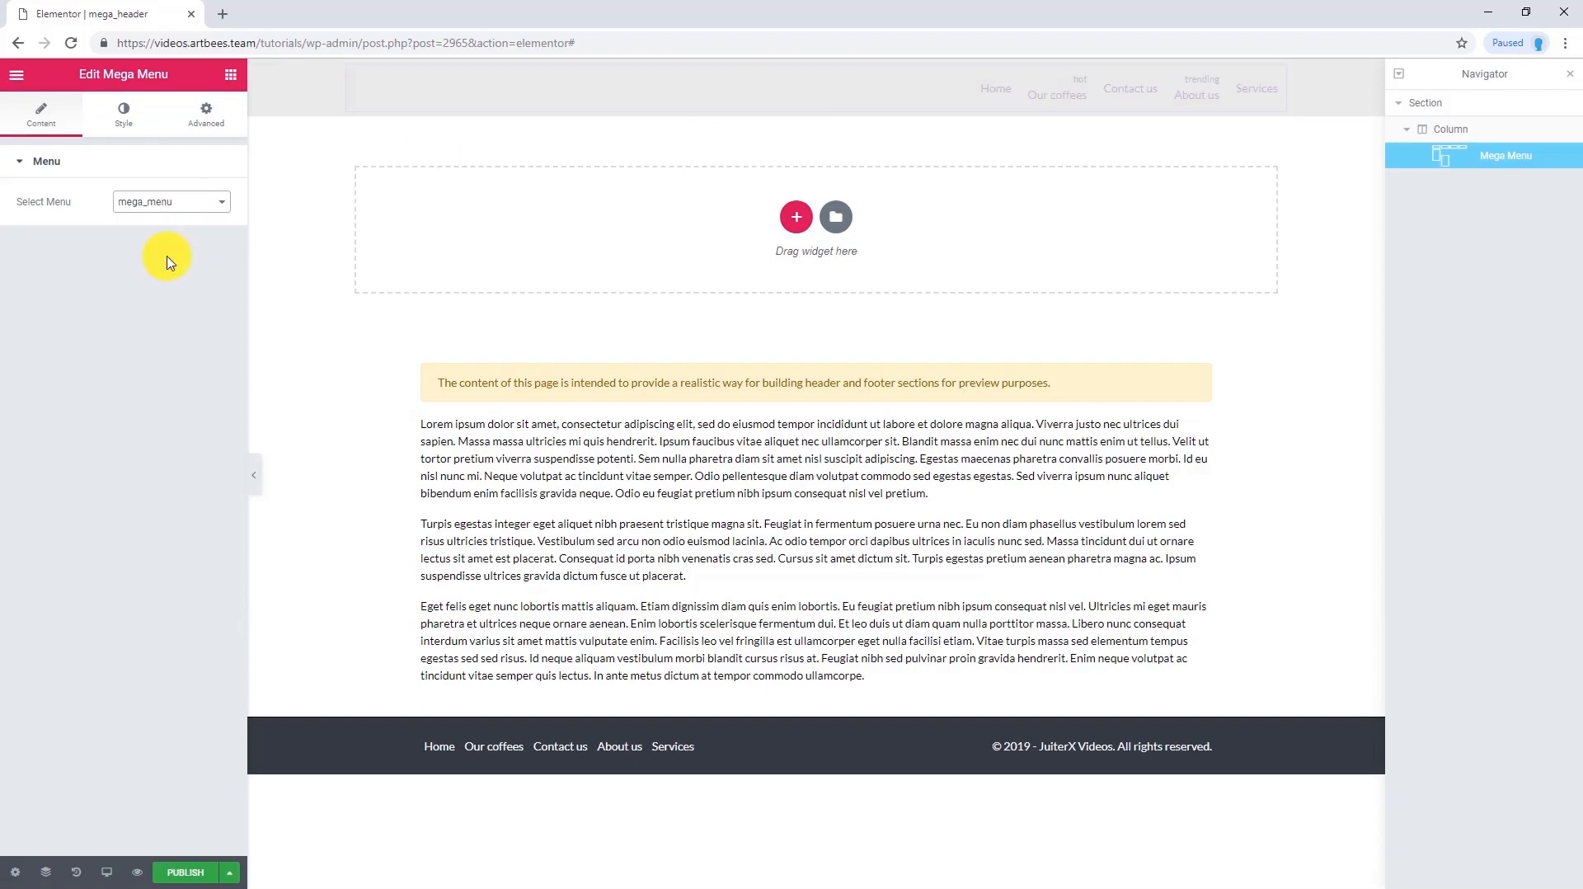
pyautogui.moveTo(1105, 104)
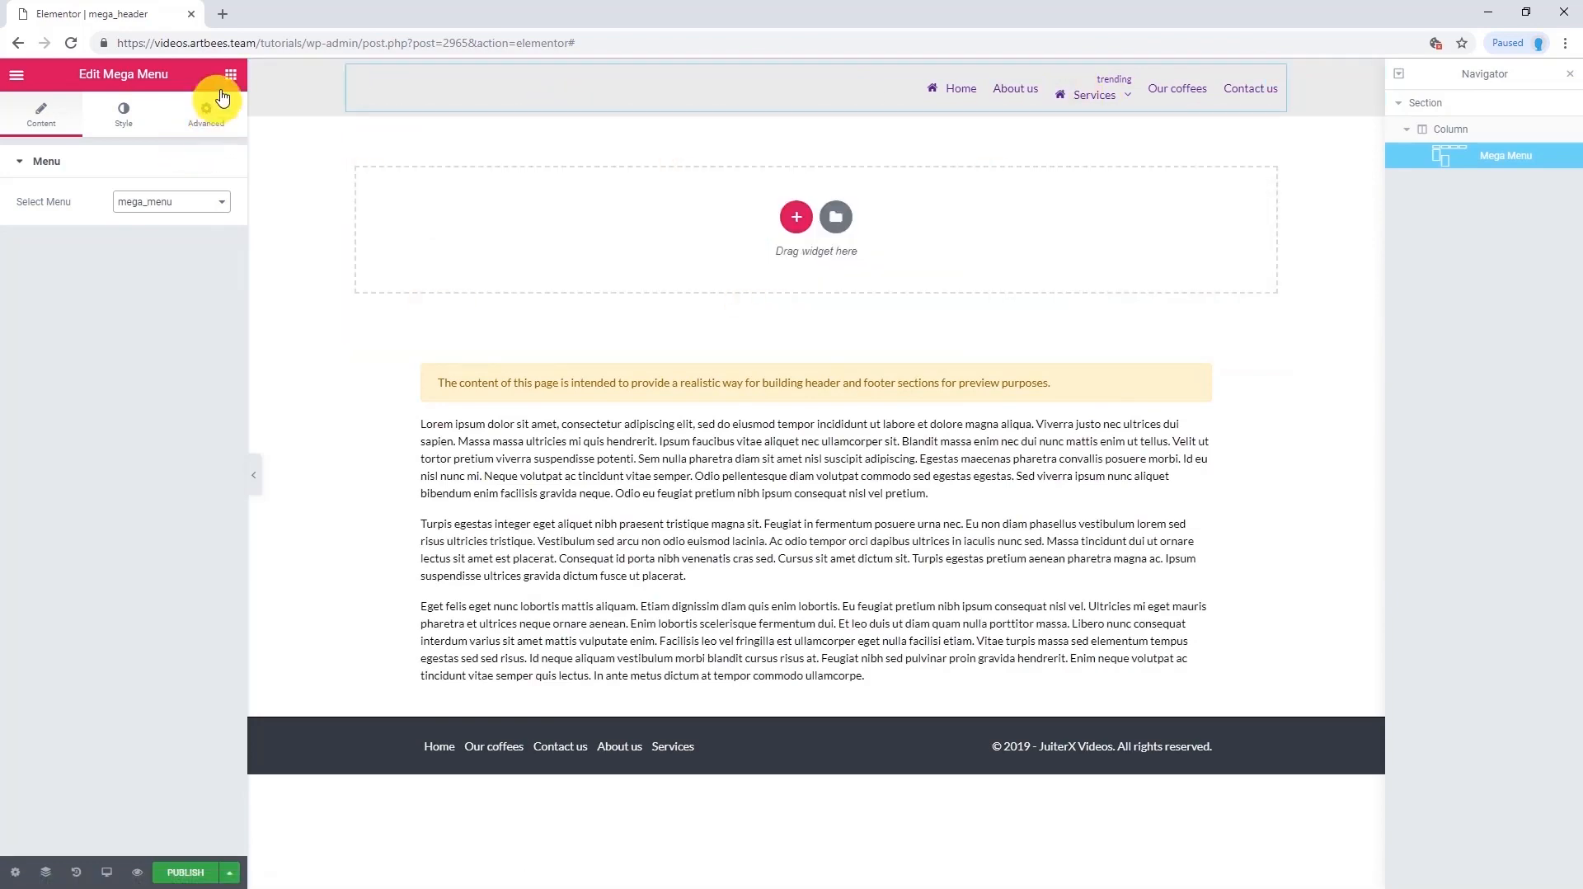
# Add a single-column section containing a Spacer of 20 and move it above the mega menu section
pyautogui.click(796, 221)
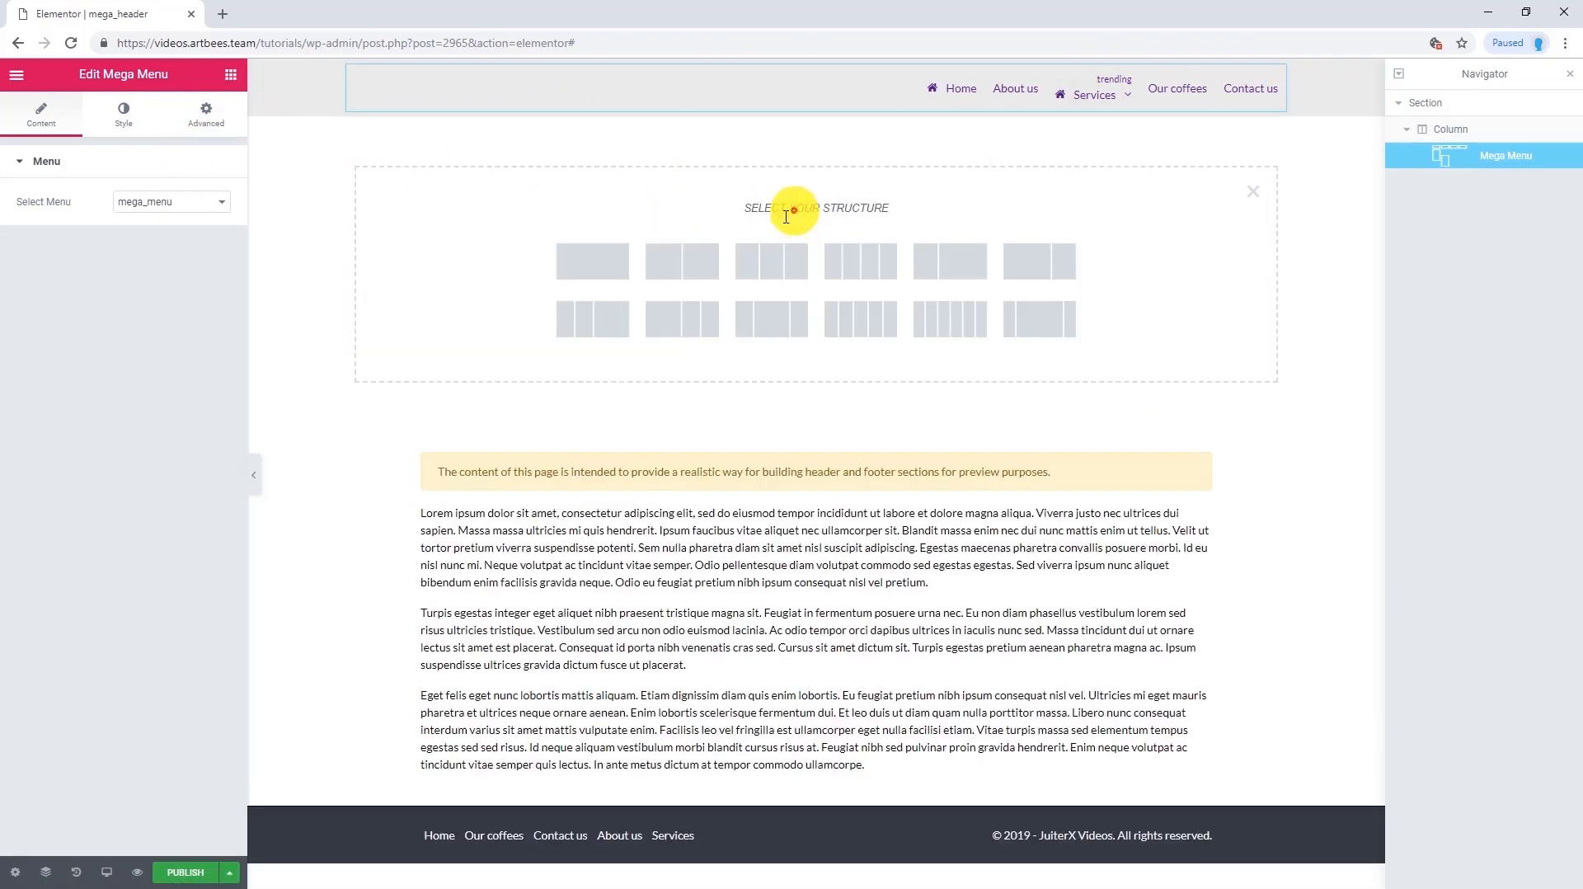
pyautogui.click(607, 257)
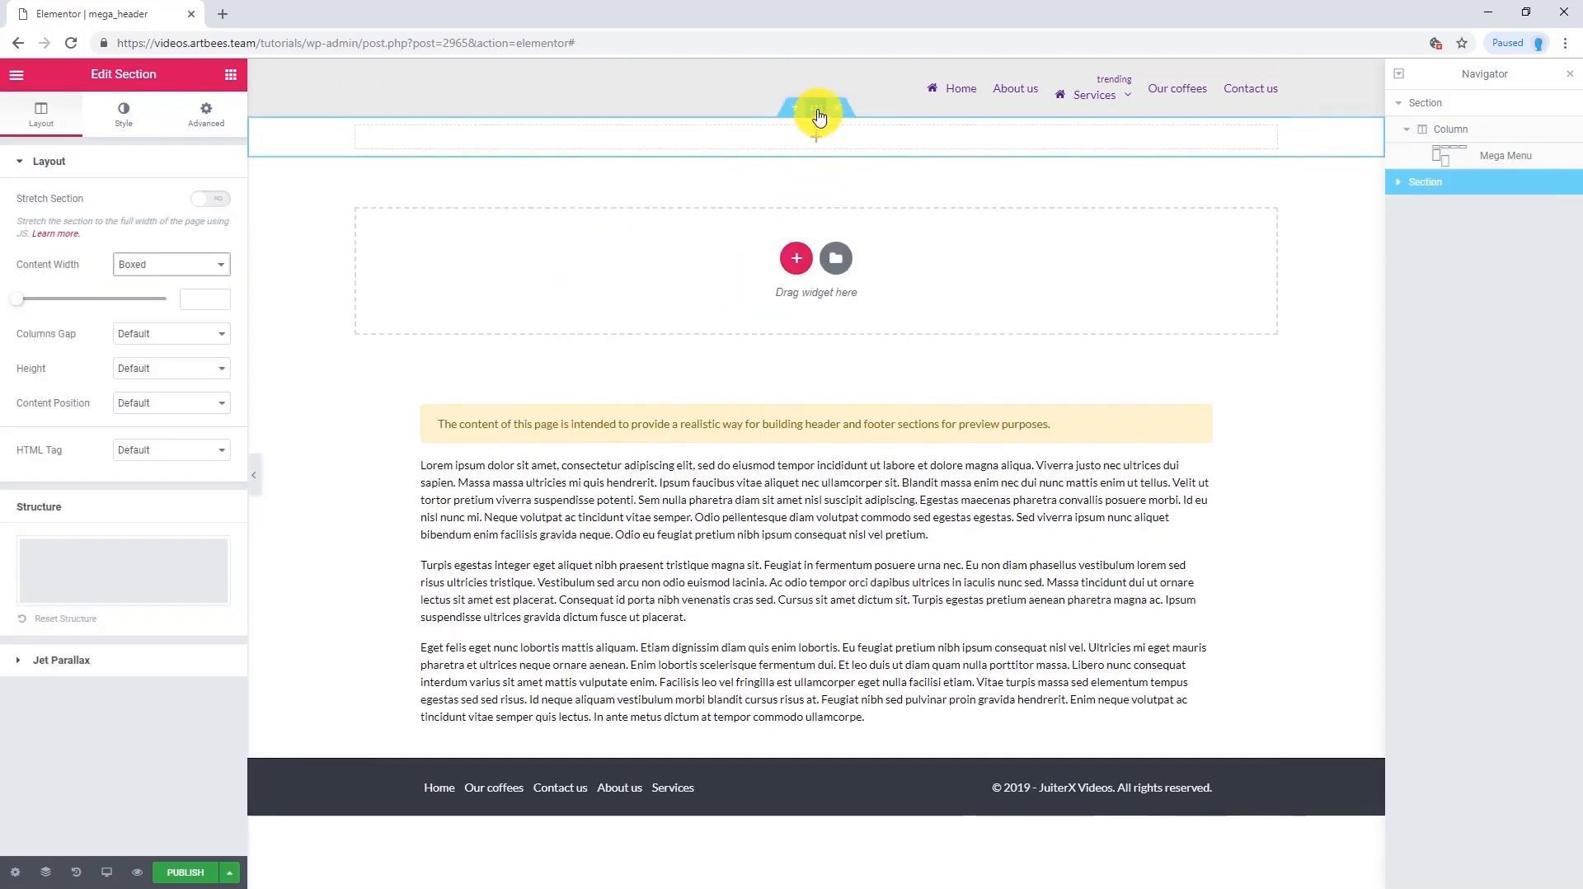
pyautogui.click(226, 82)
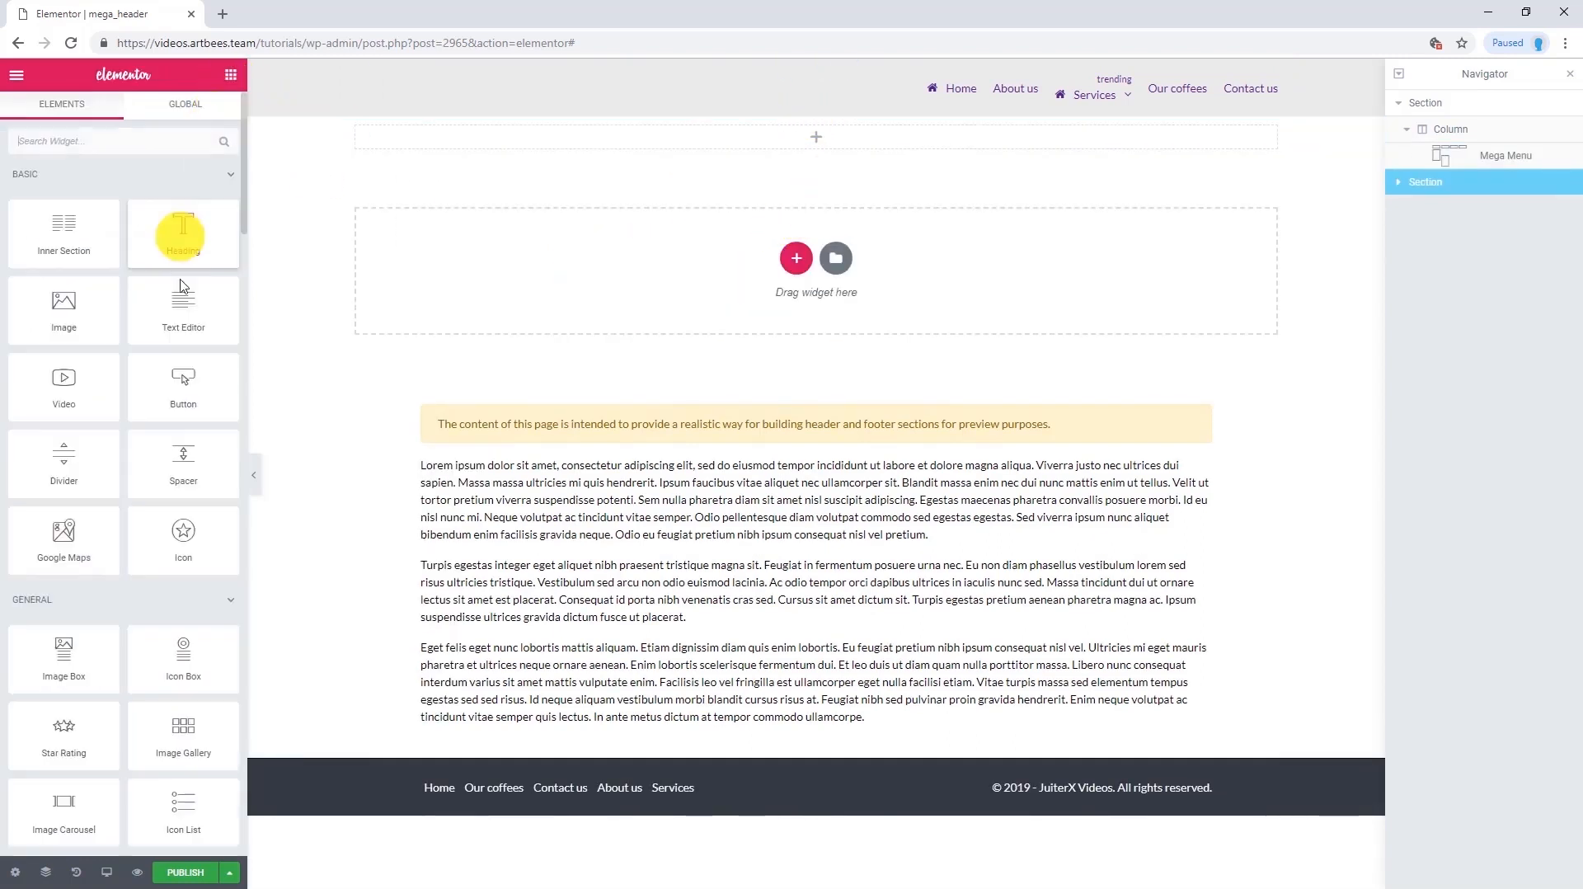
pyautogui.moveTo(183, 454); pyautogui.dragTo(831, 146)
pyautogui.click(206, 221)
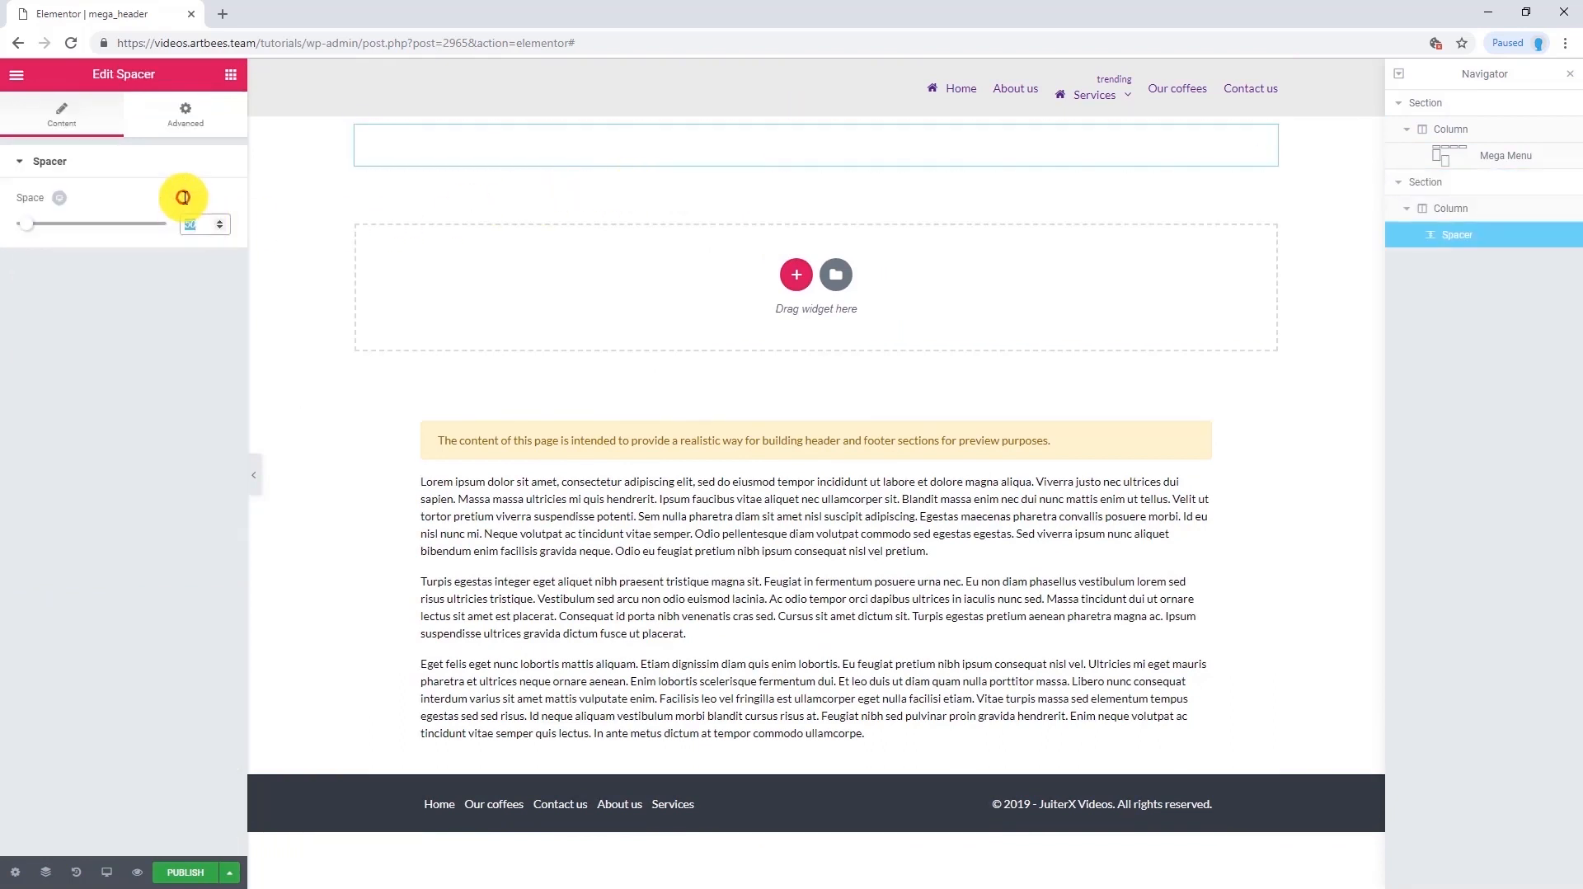
pyautogui.write('20')
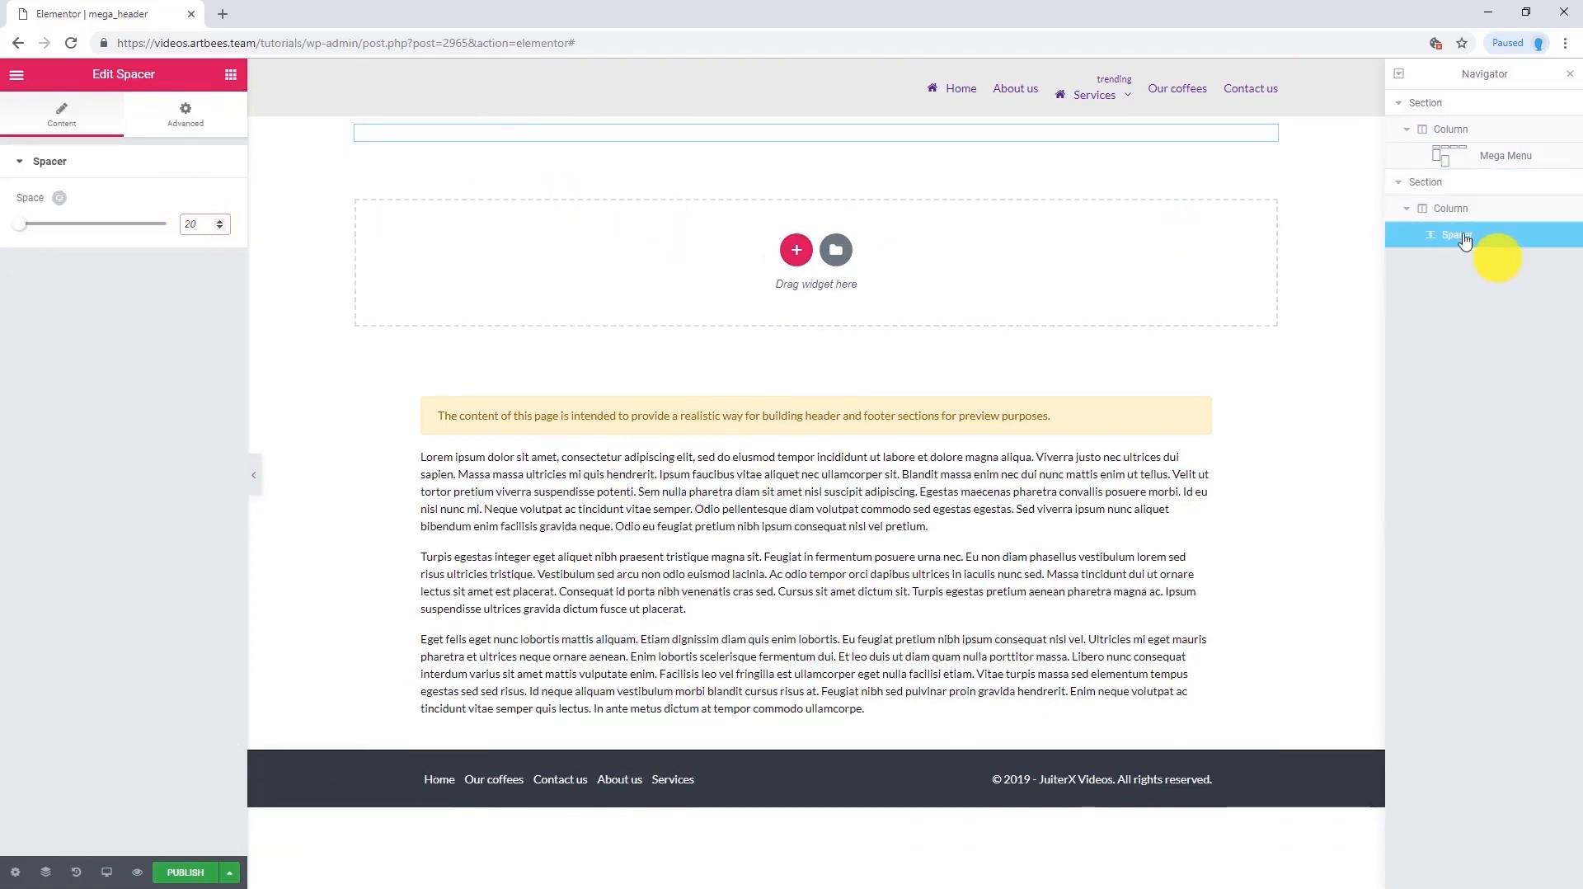
pyautogui.click(1398, 182)
pyautogui.moveTo(1443, 183); pyautogui.dragTo(1435, 123)
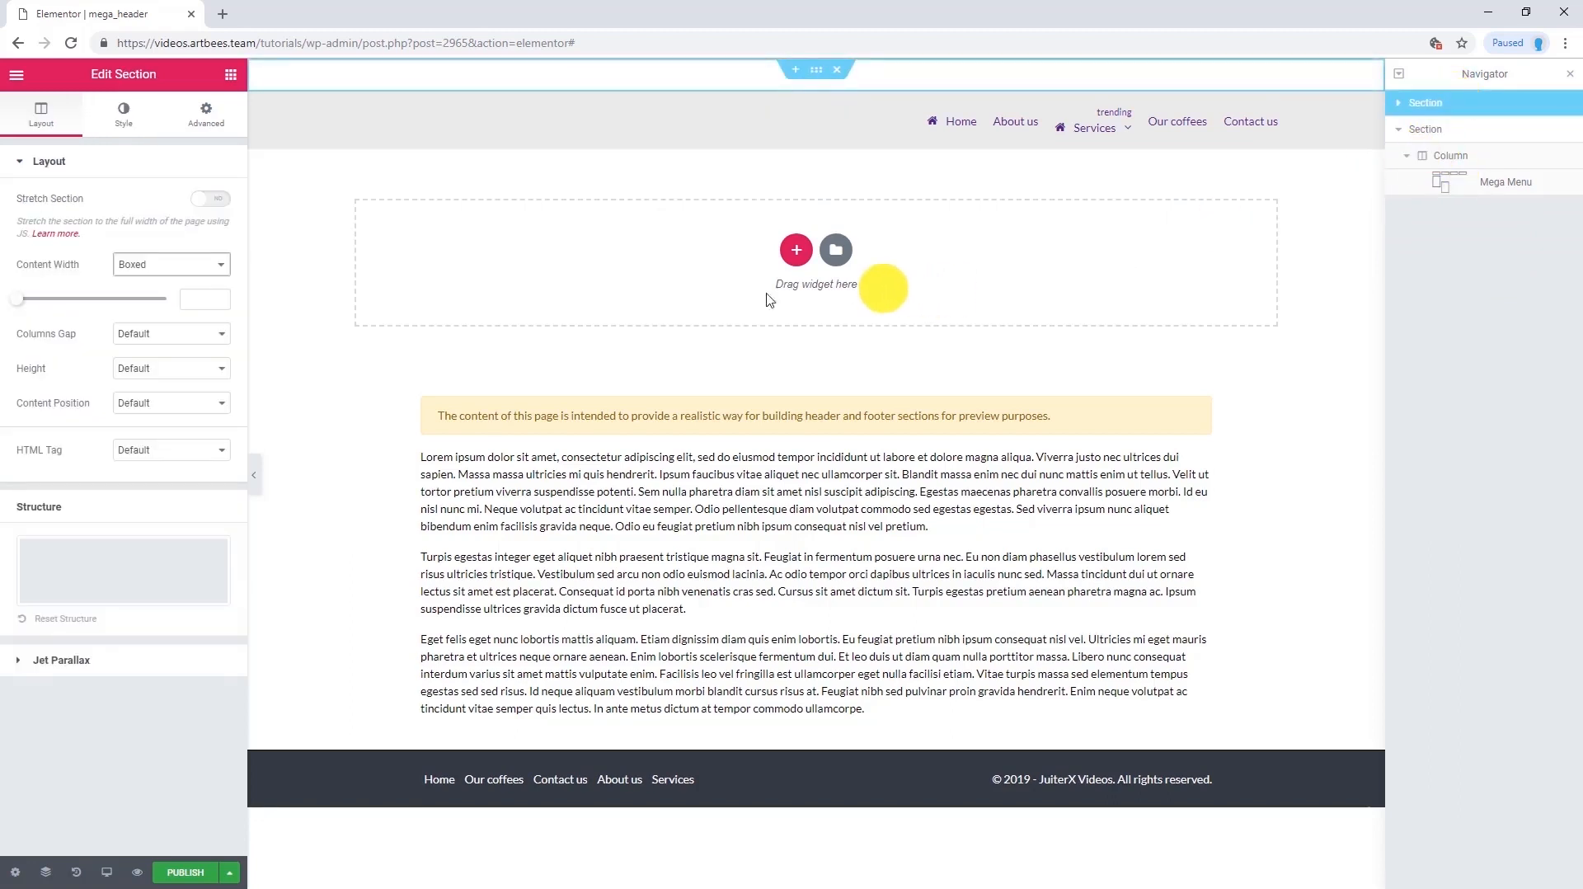
# Set the Mega Menu widget's main menu item typography to the Poppins font at 13 px
pyautogui.click(1278, 110)
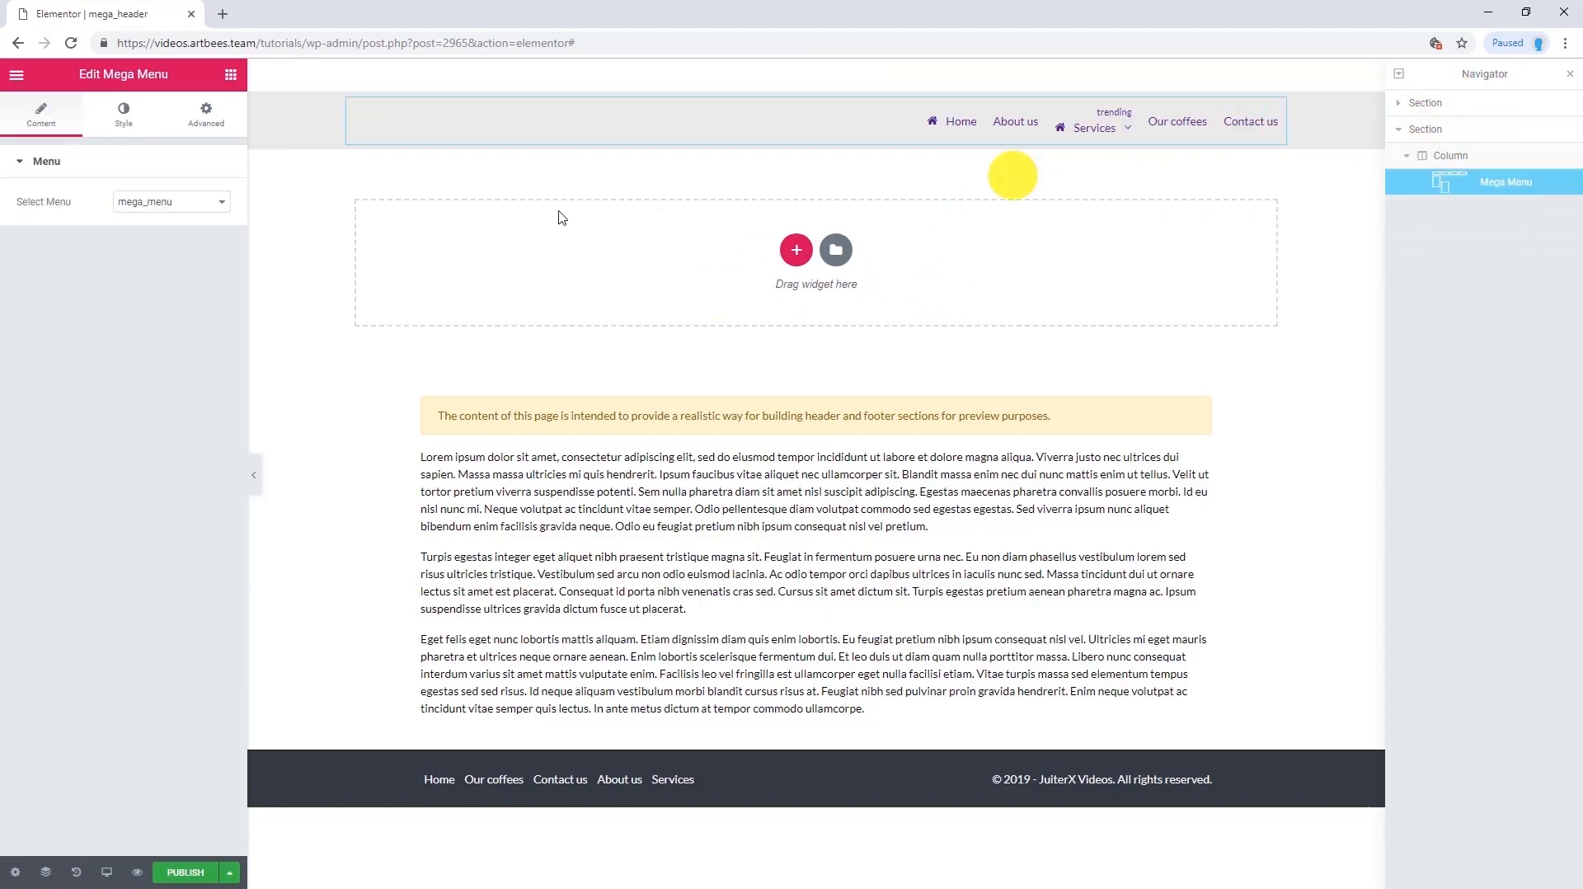
pyautogui.click(132, 114)
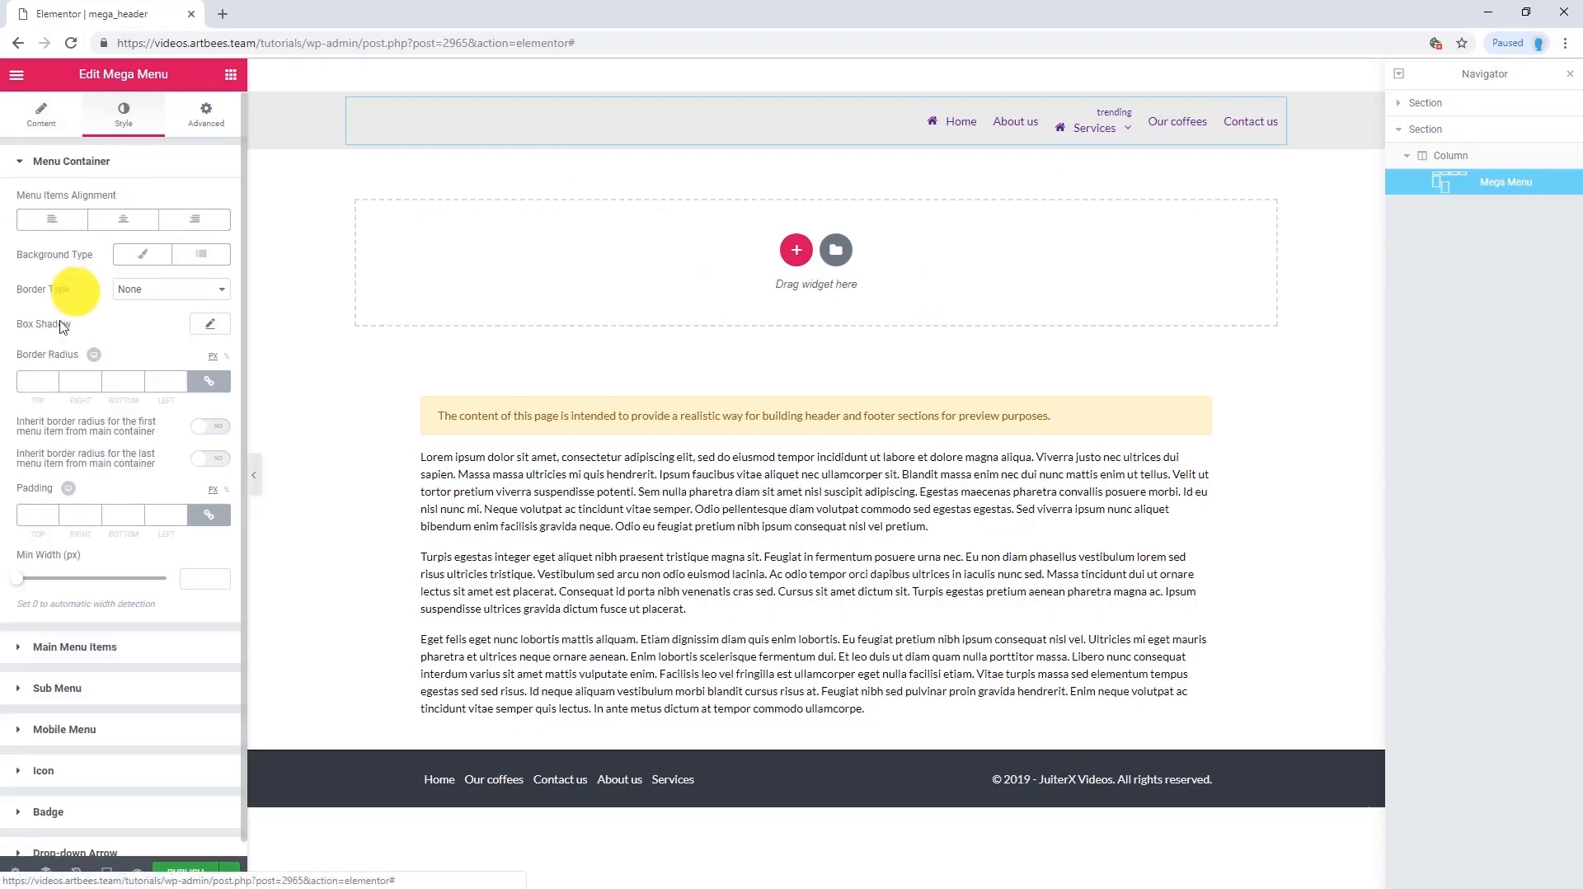
pyautogui.scroll(-1, 32, 346)
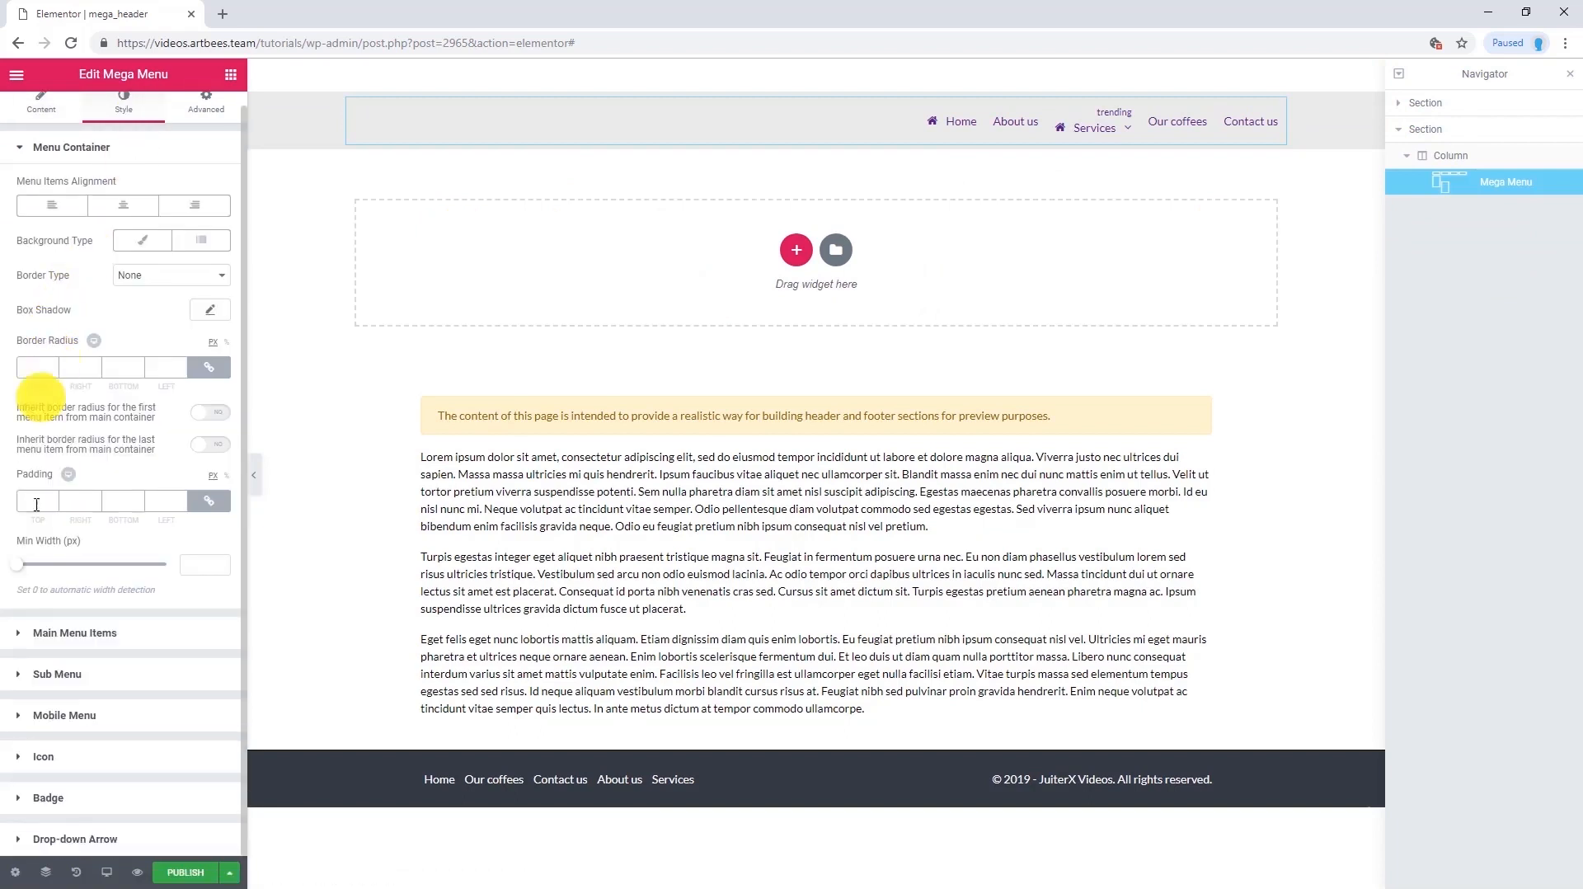
pyautogui.click(49, 635)
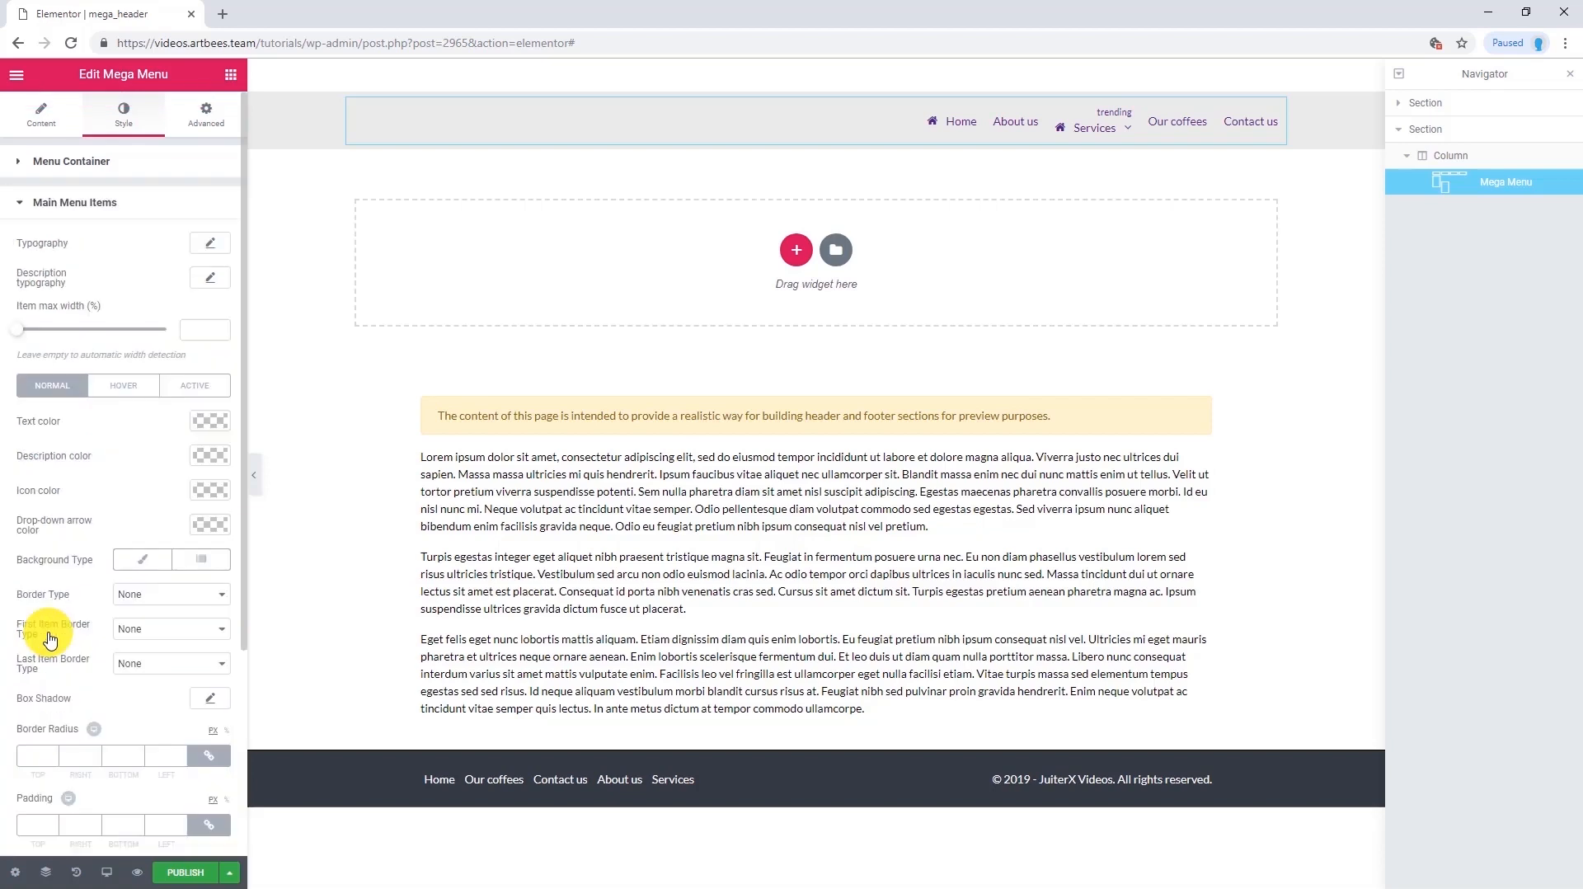
pyautogui.click(210, 247)
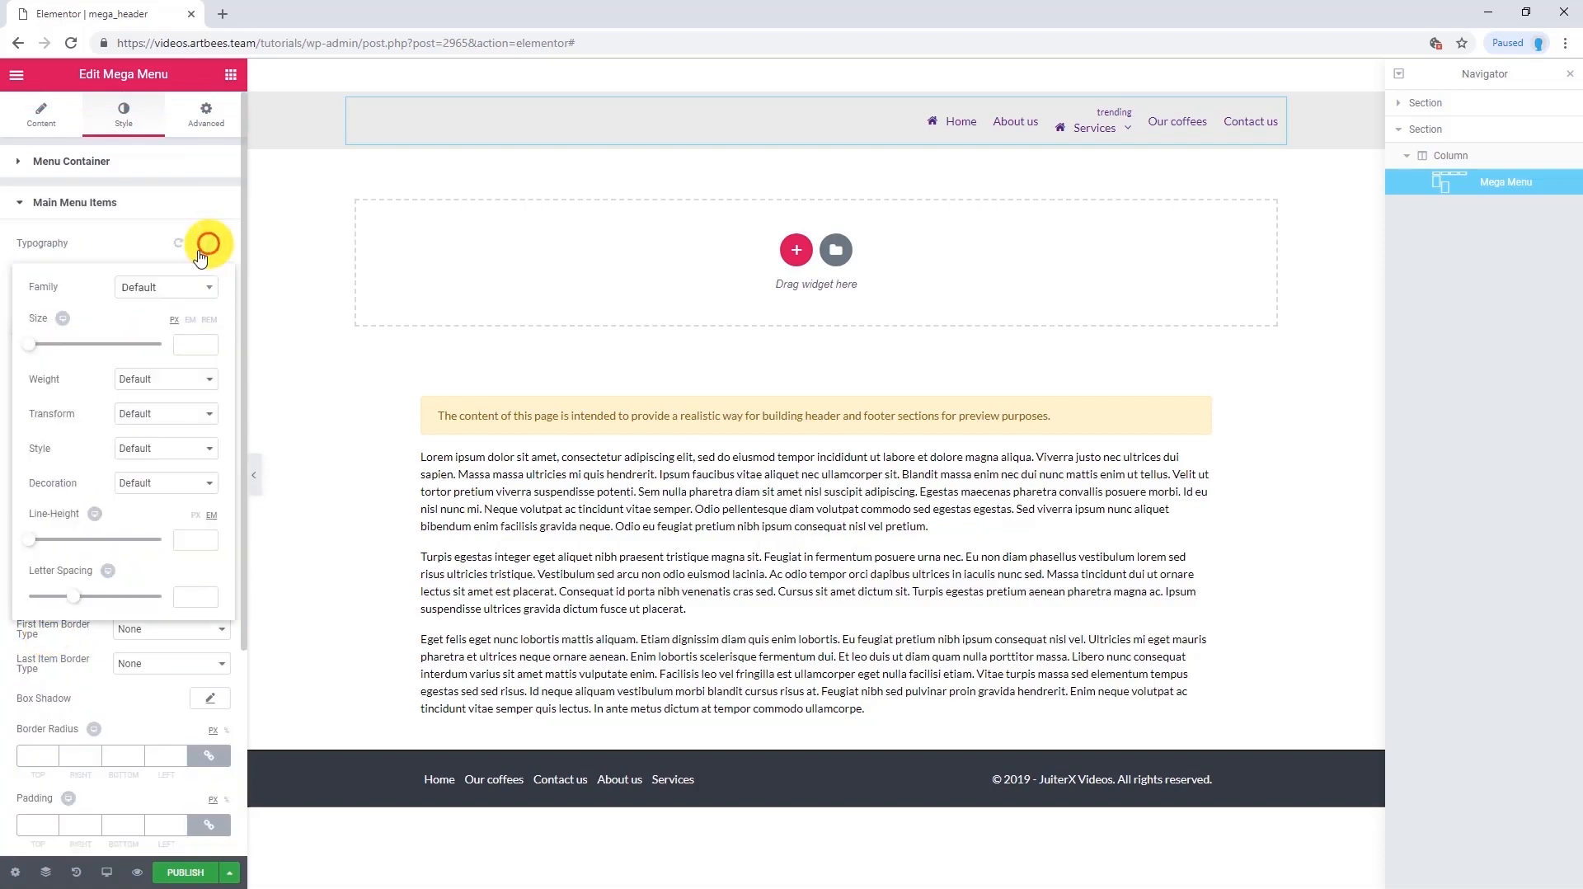
pyautogui.click(187, 343)
pyautogui.write('13')
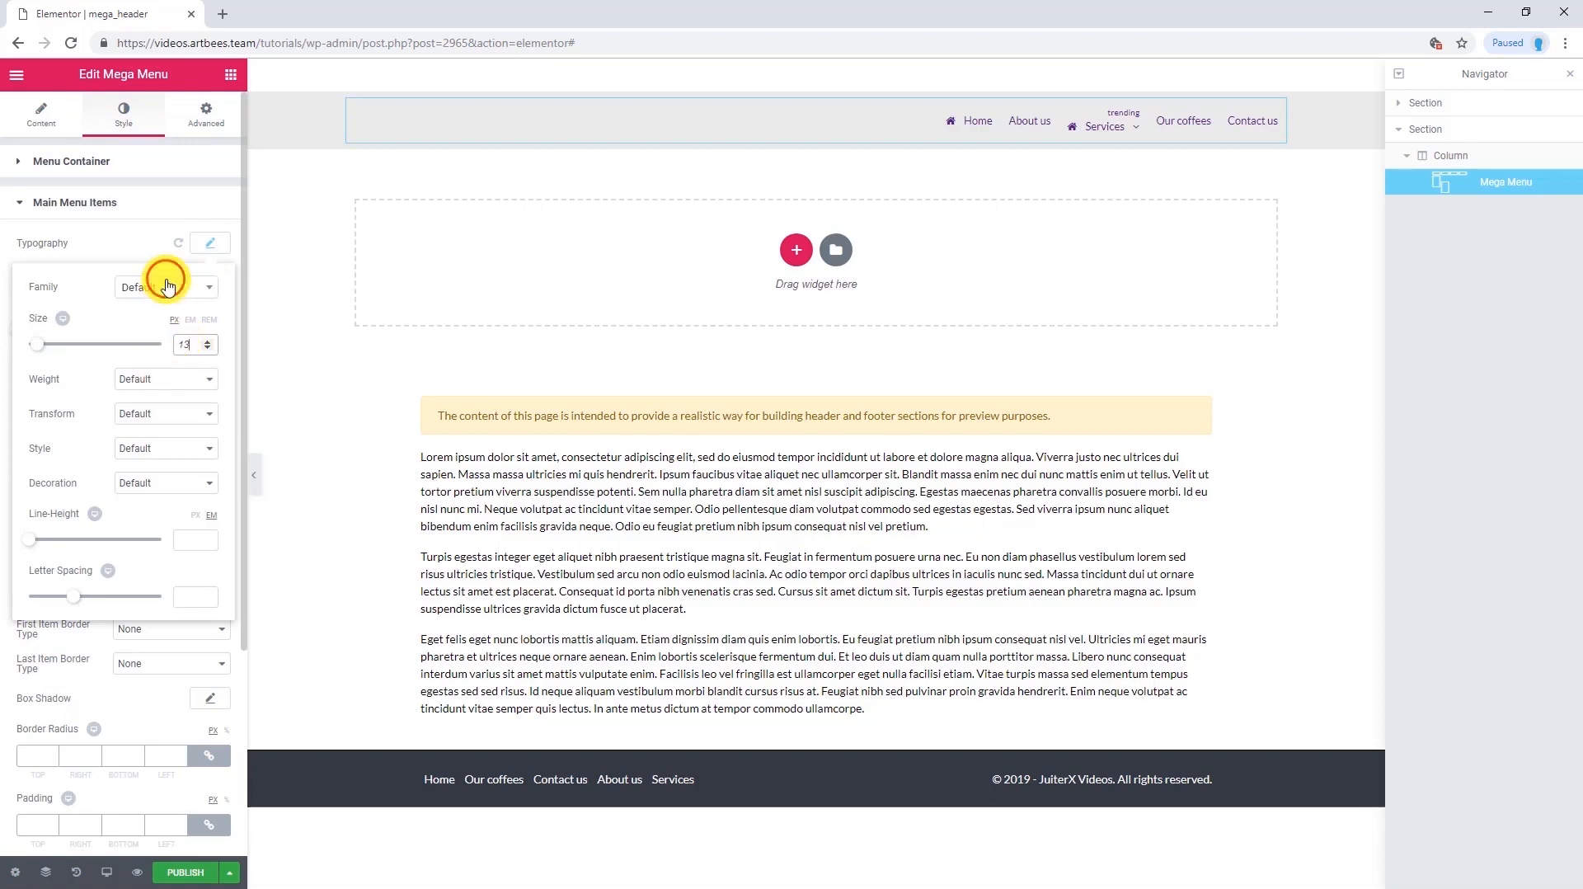
pyautogui.click(162, 290)
pyautogui.write('pop')
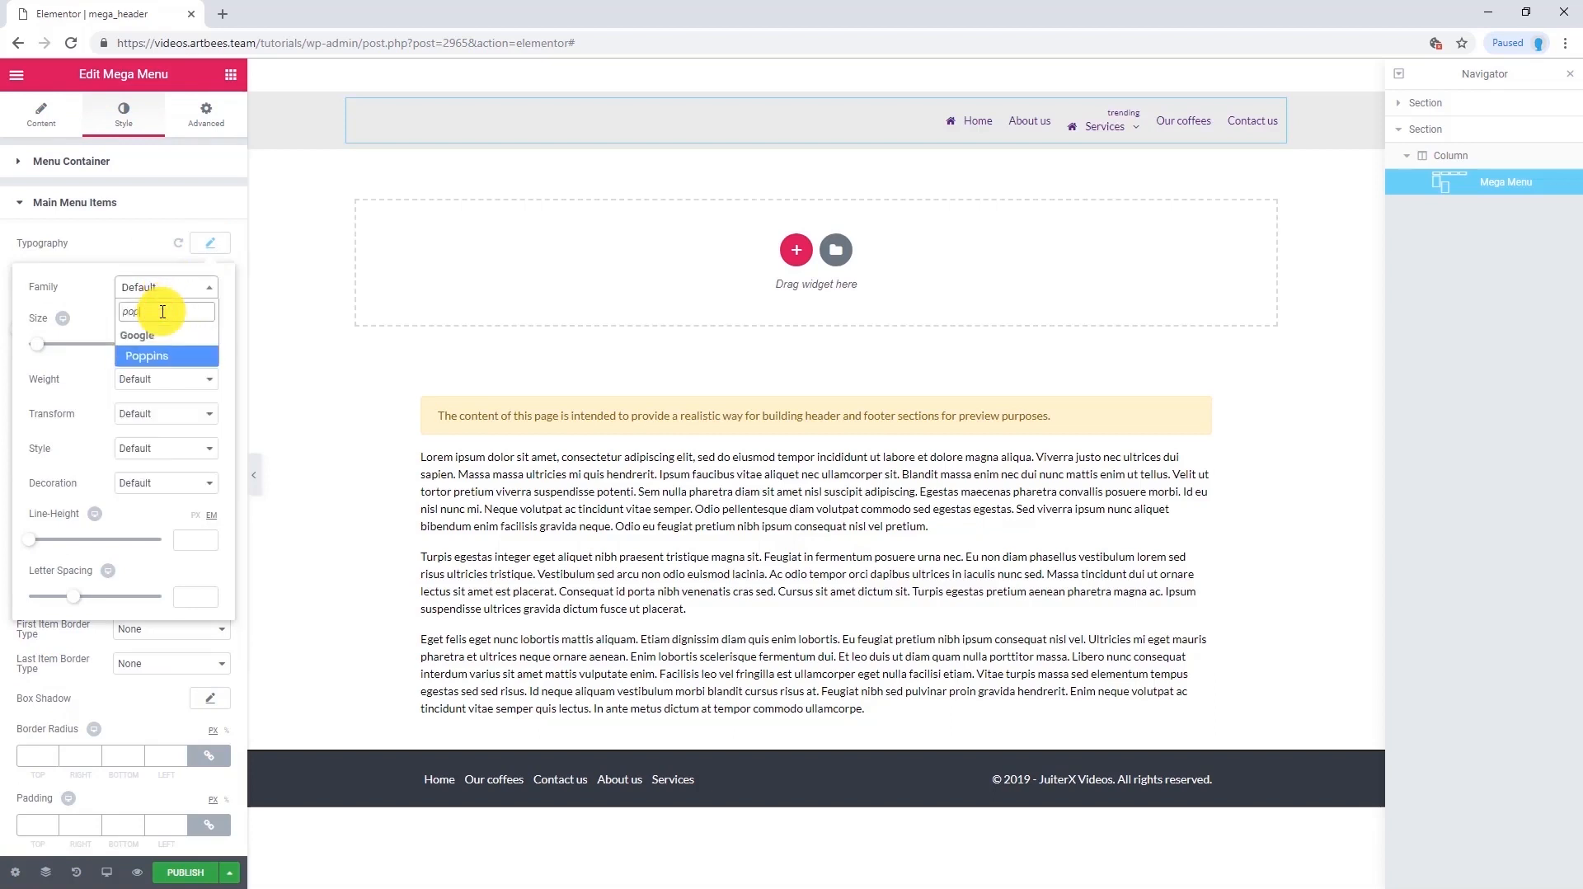
pyautogui.click(162, 357)
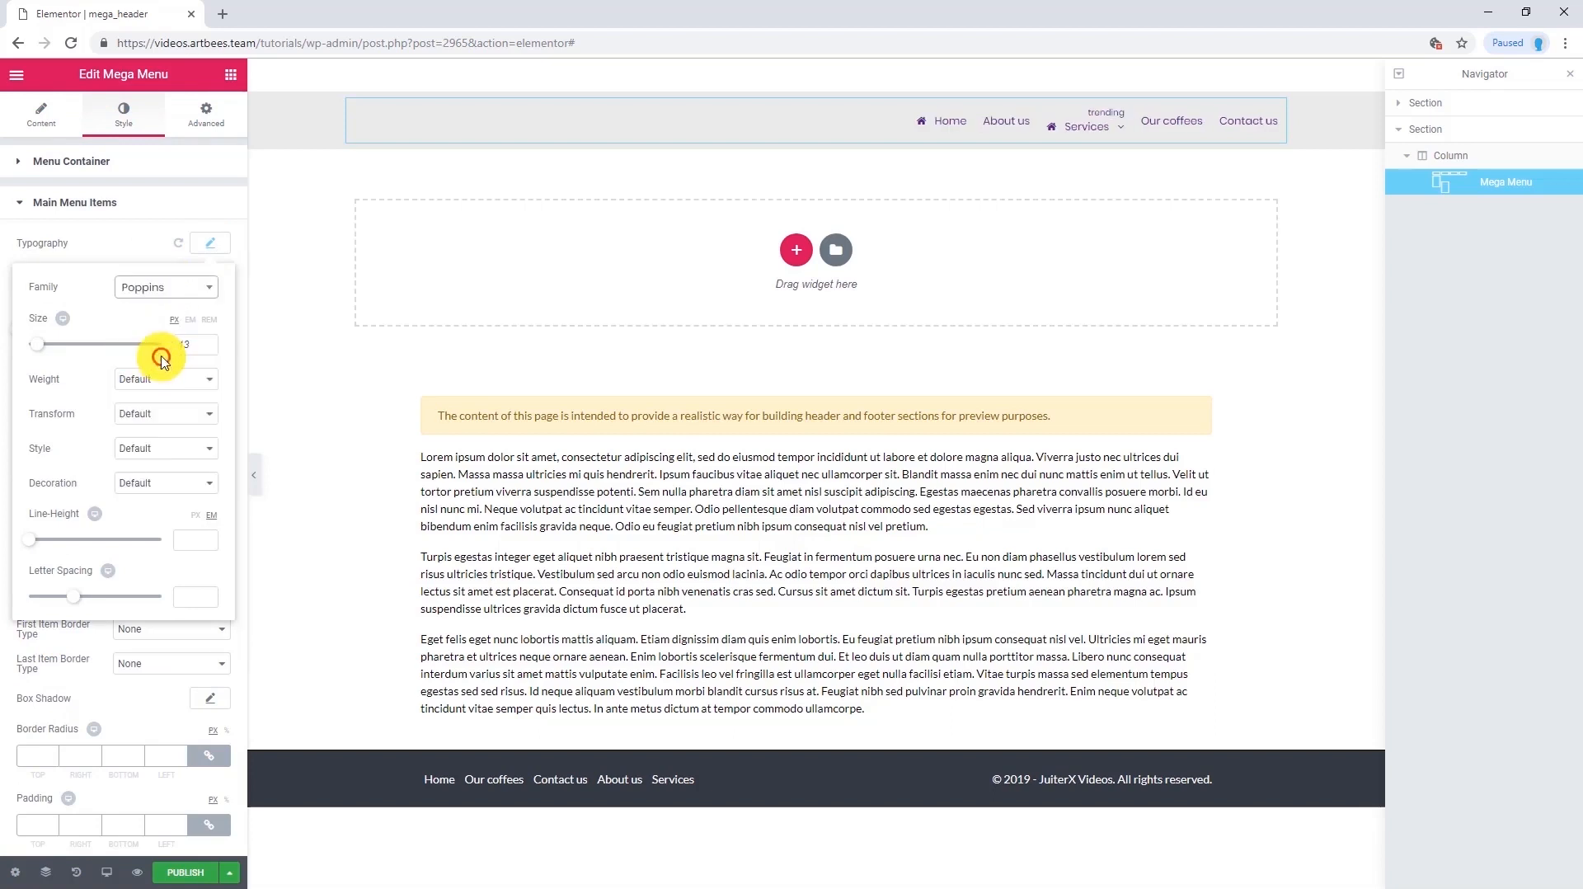
# Set the main menu items' font weight to 600 and their text transform to Uppercase
pyautogui.click(166, 379)
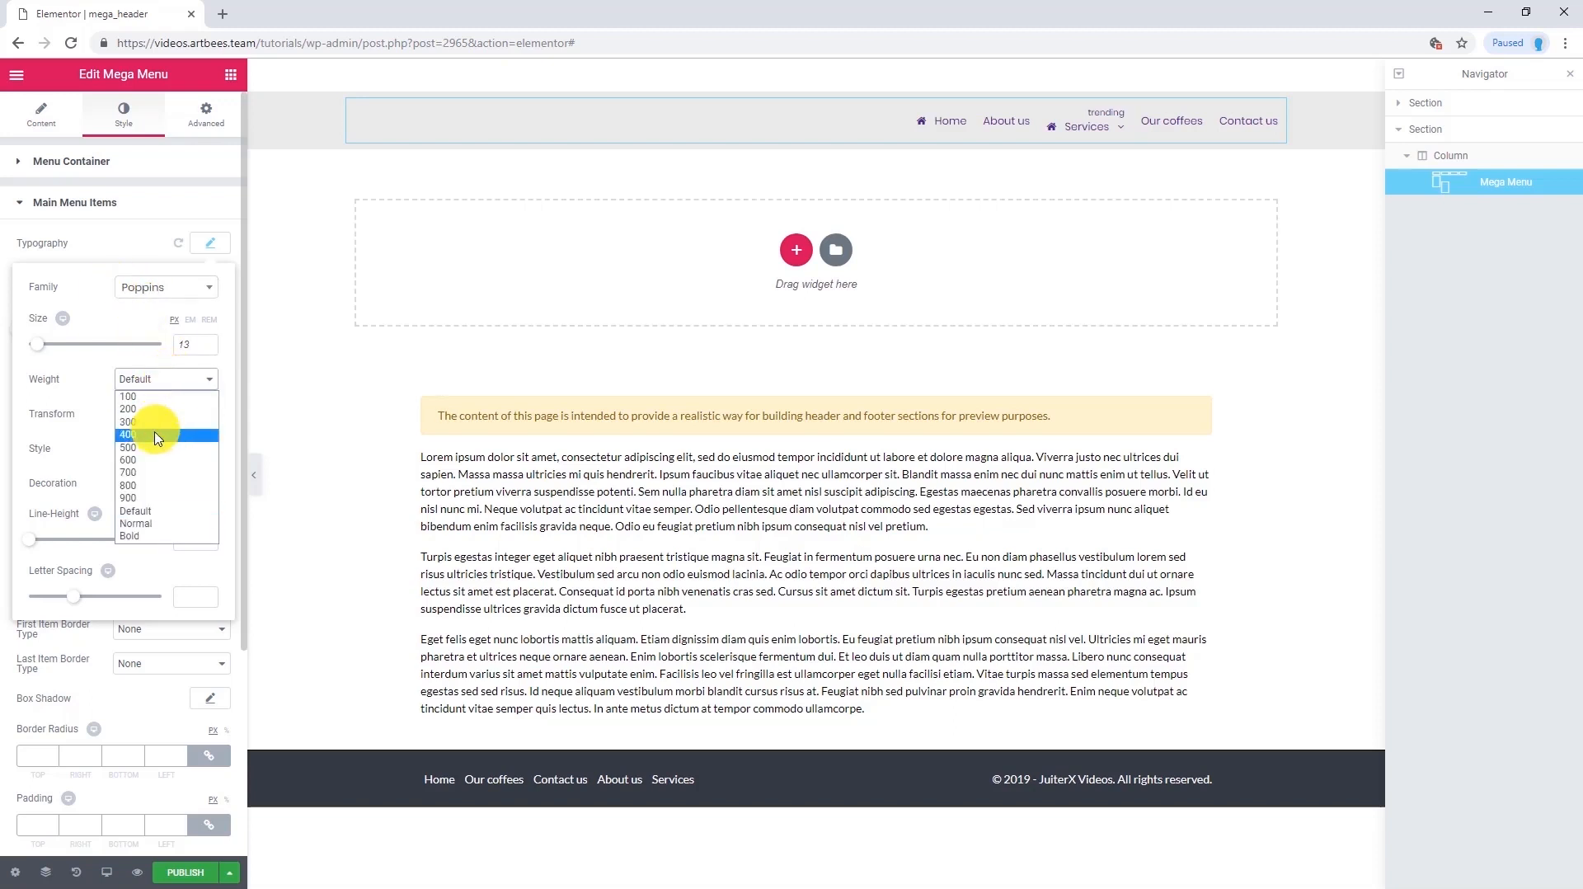
pyautogui.click(156, 459)
pyautogui.click(162, 413)
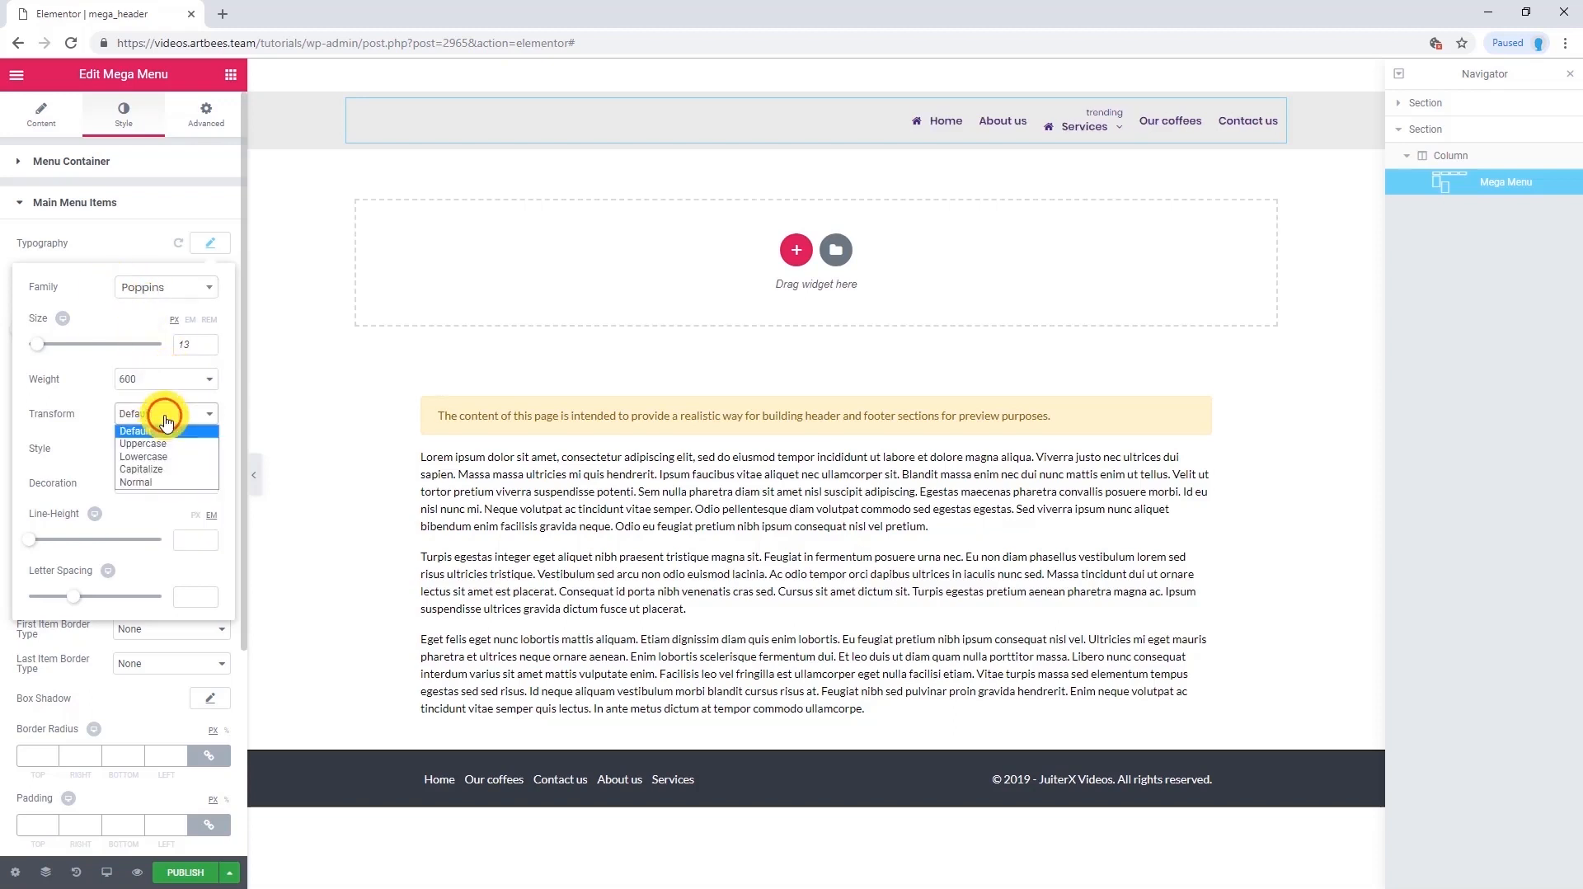
pyautogui.click(160, 444)
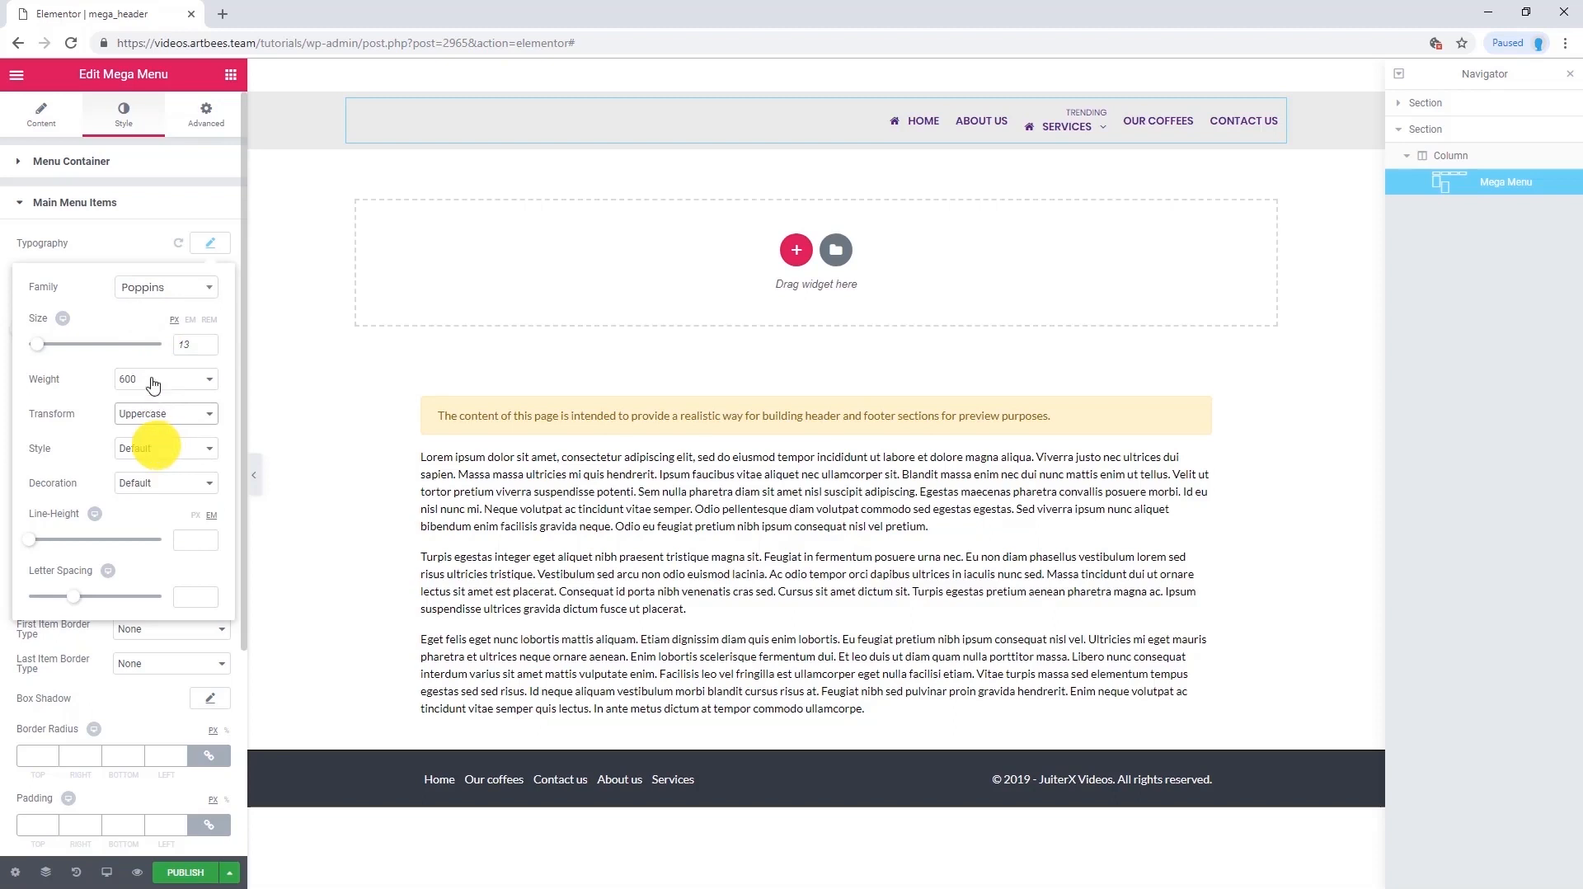
pyautogui.click(210, 242)
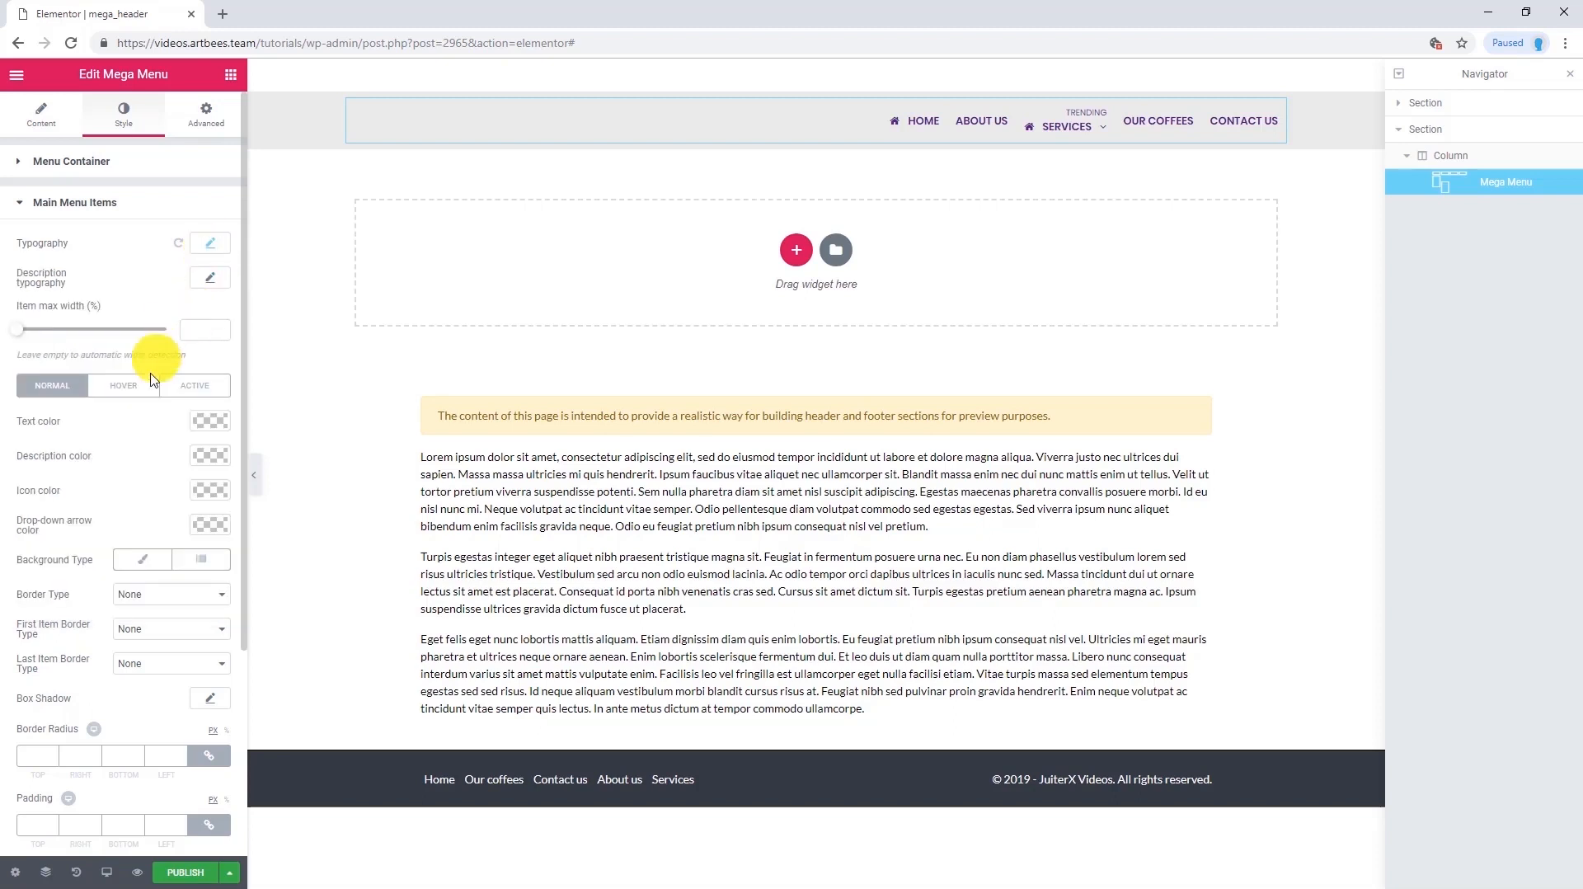
# Set the normal-state text color of the main menu items to black
pyautogui.click(208, 420)
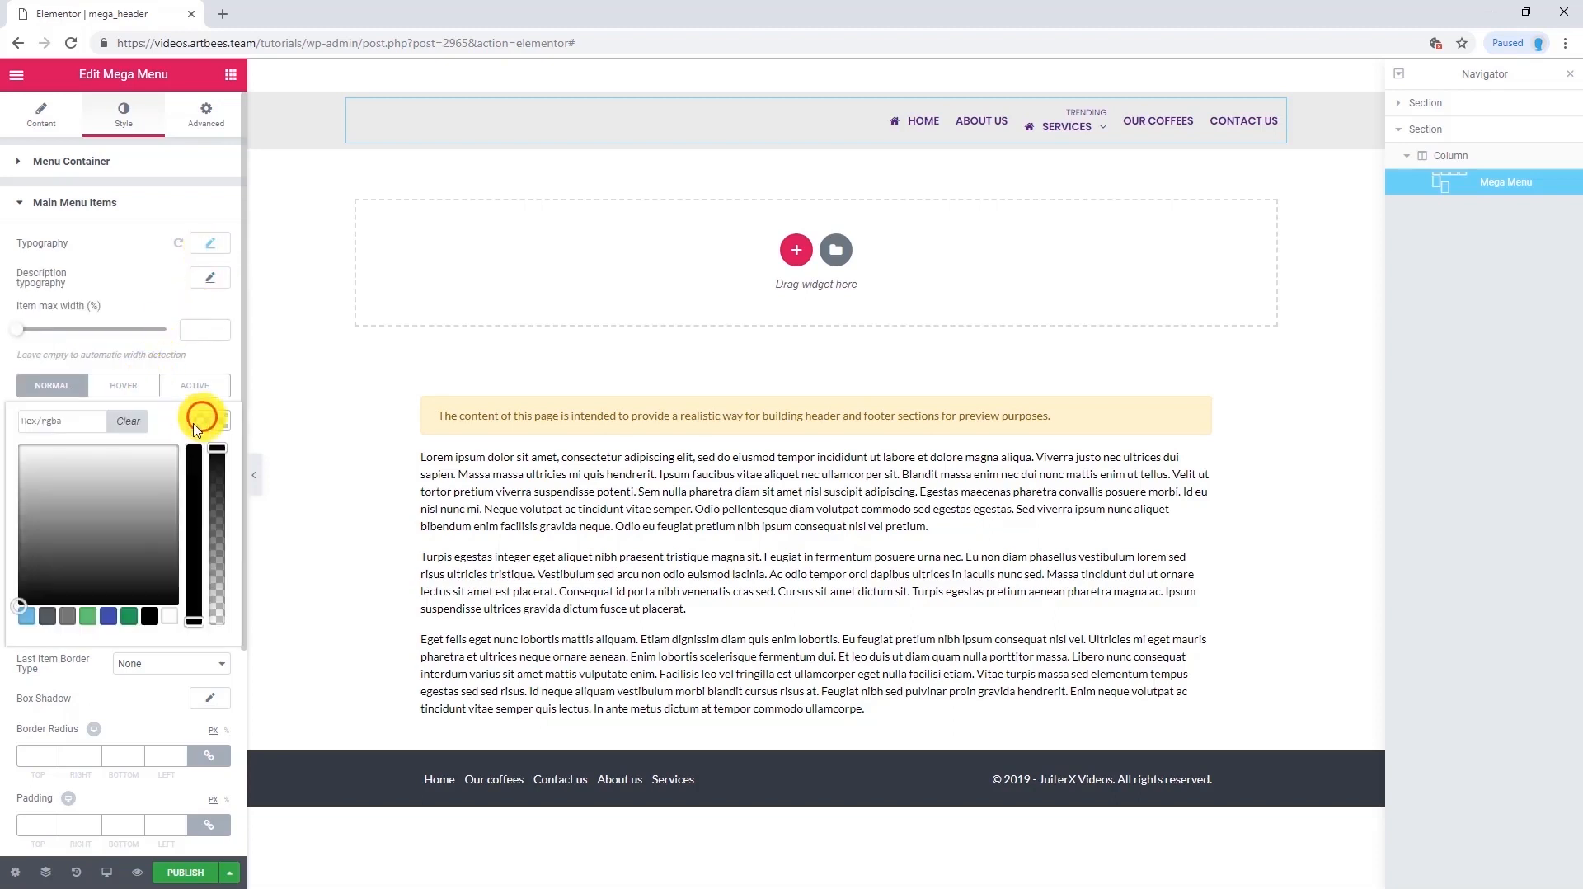
pyautogui.click(150, 617)
pyautogui.click(212, 420)
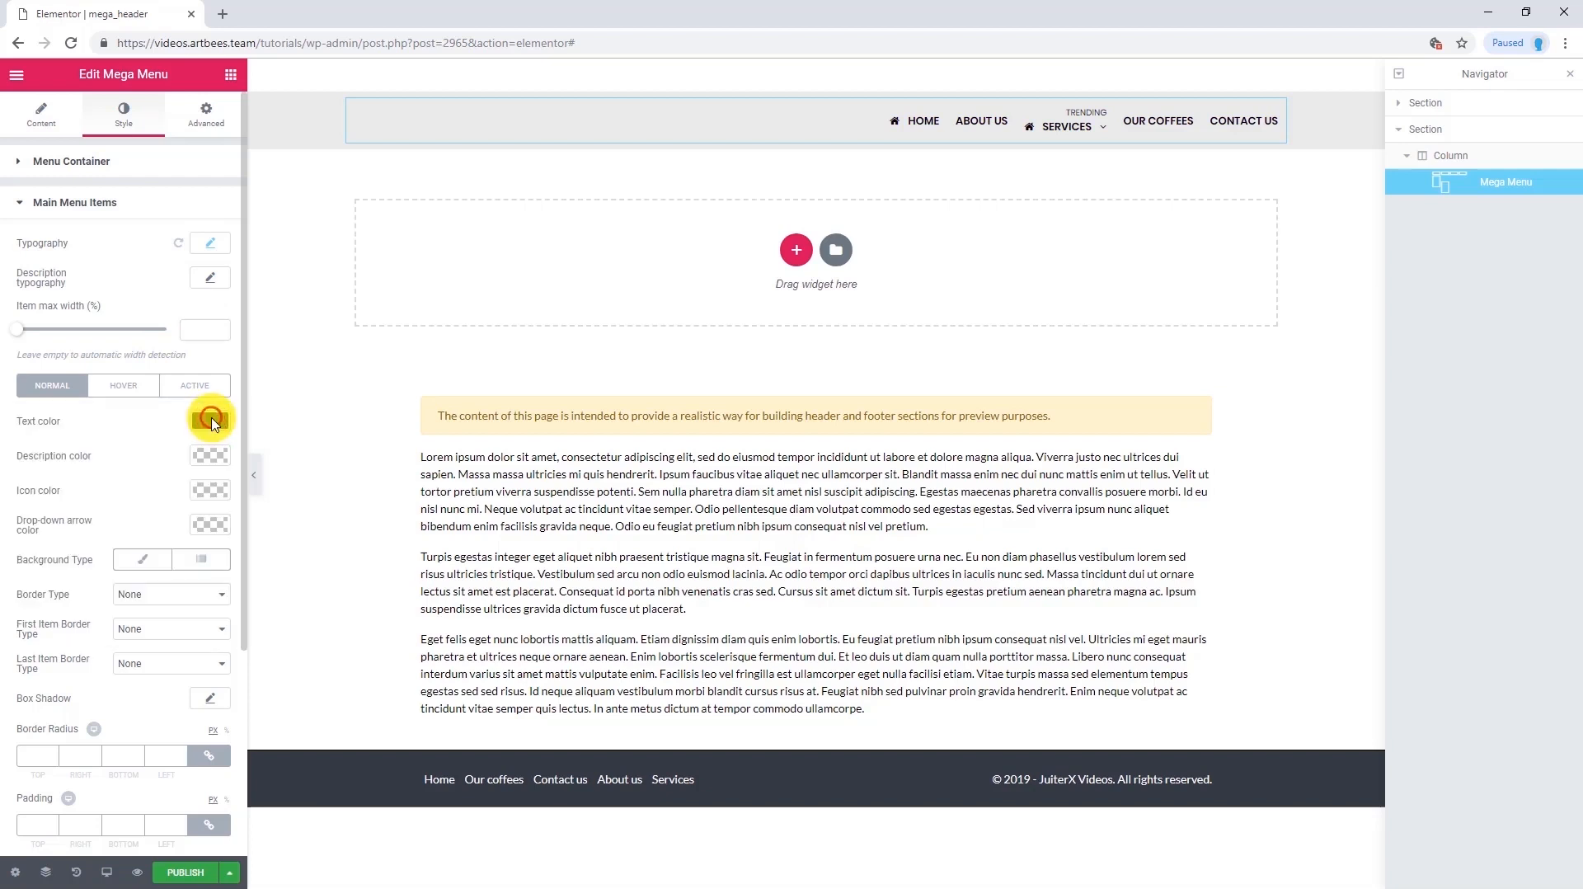
# Unlink the top-level badge's margin values and set its top margin to -30 px
pyautogui.scroll(-3, 125, 449)
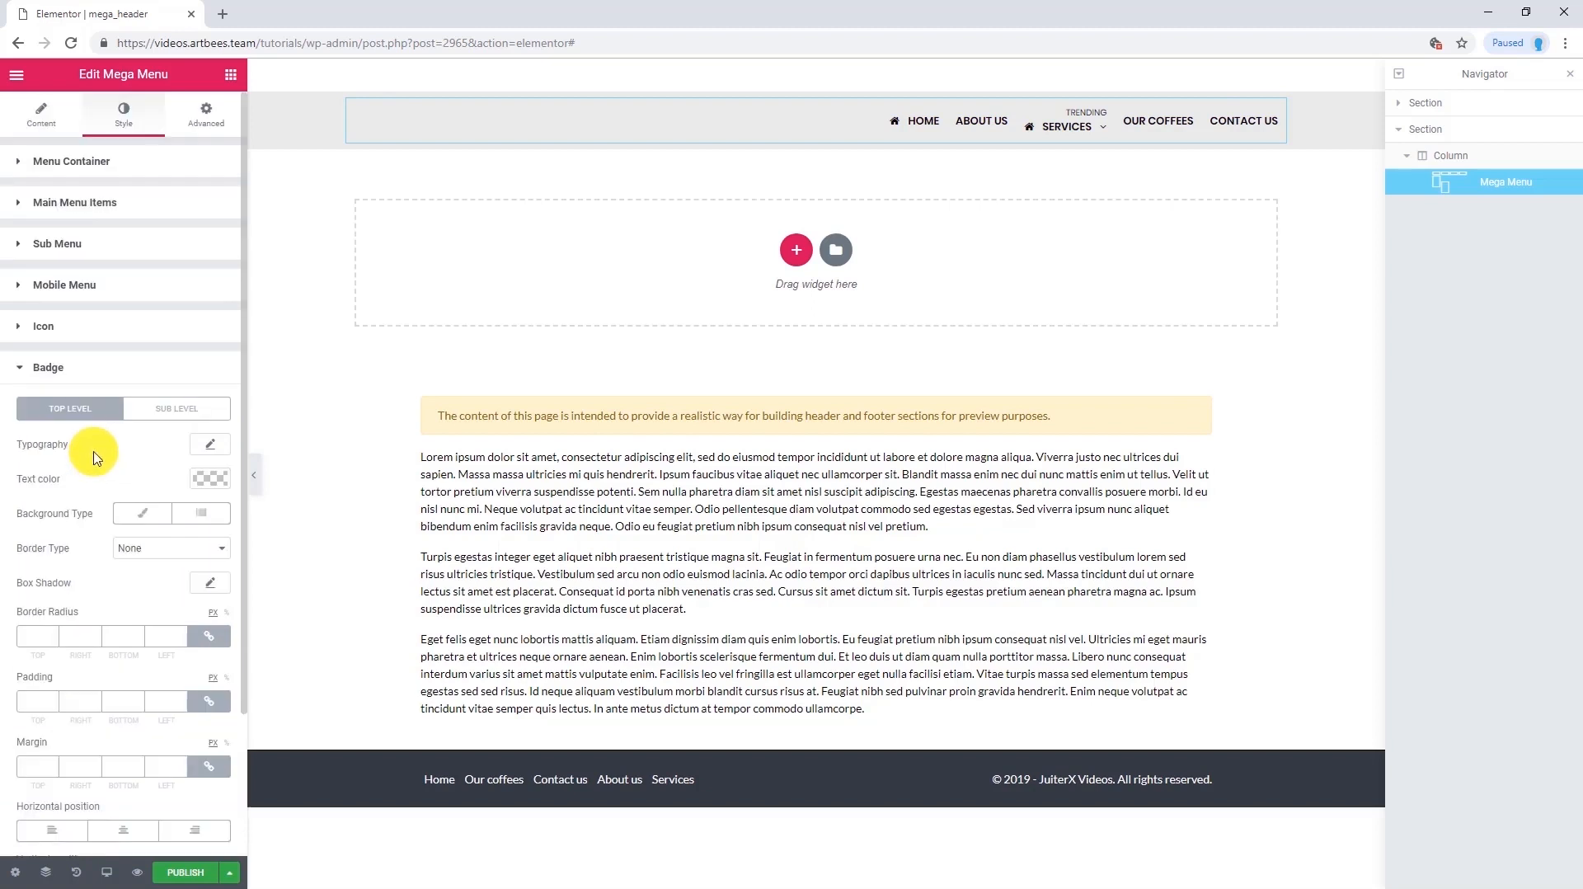
pyautogui.scroll(-2, 95, 458)
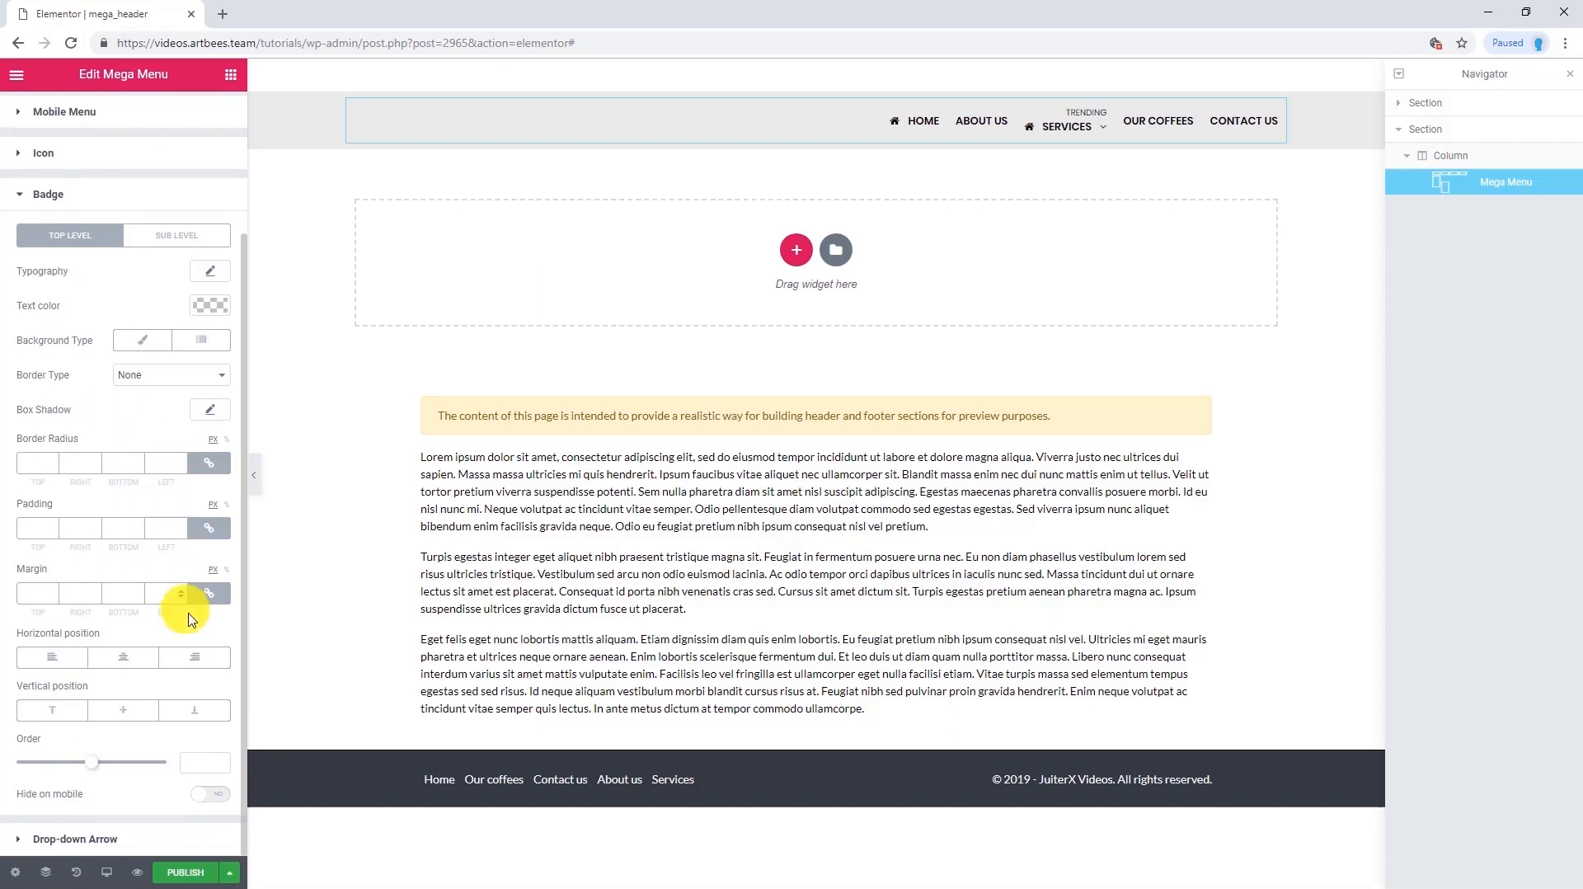
pyautogui.click(209, 593)
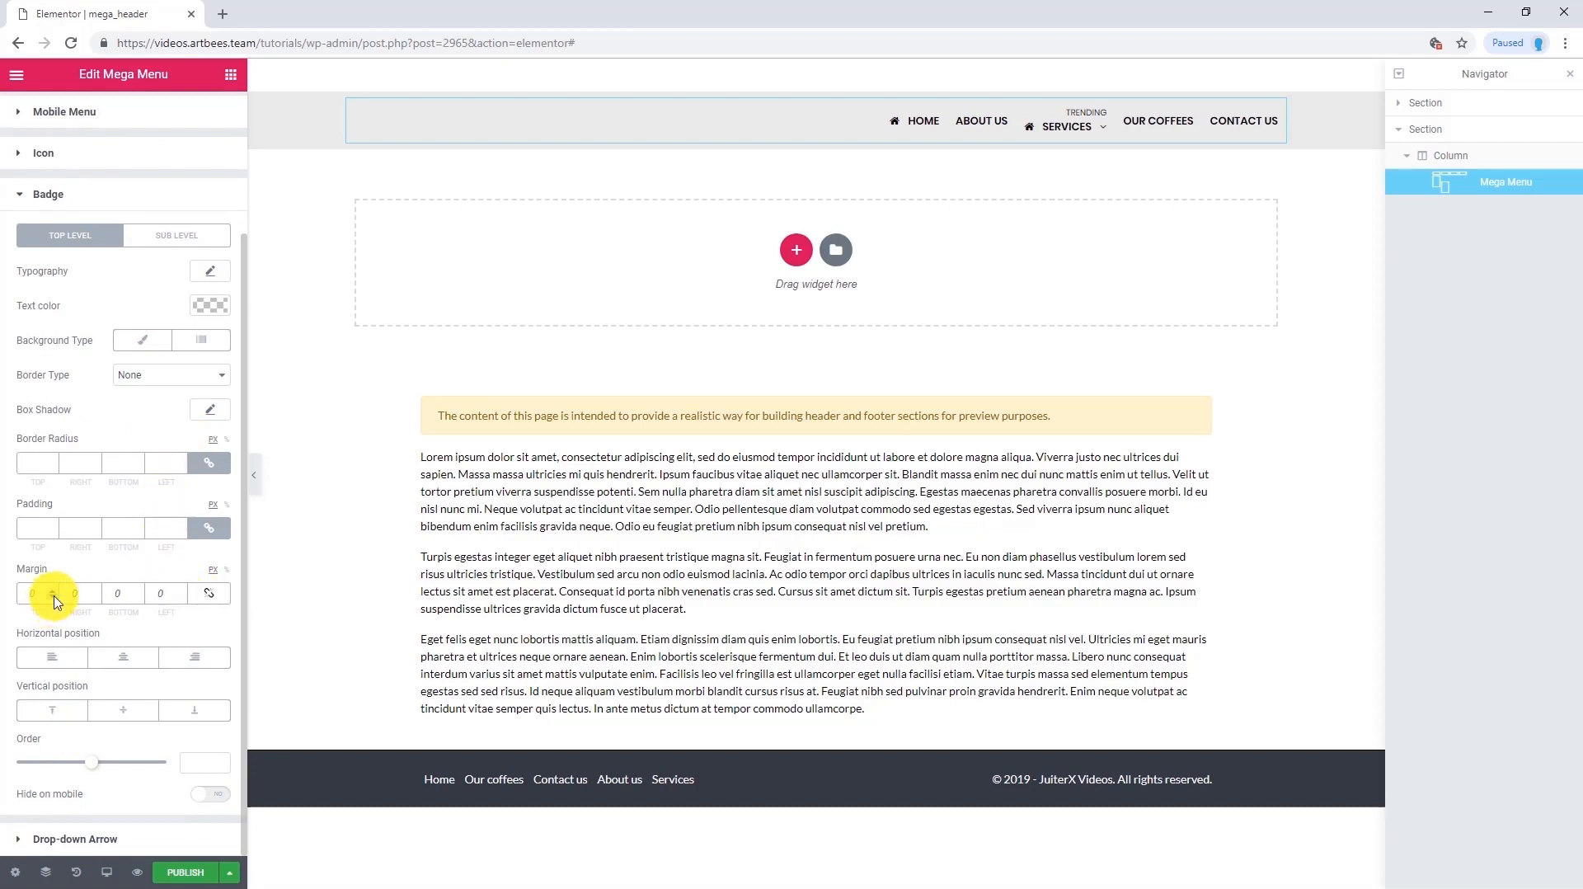
pyautogui.click(54, 596)
pyautogui.click(54, 597)
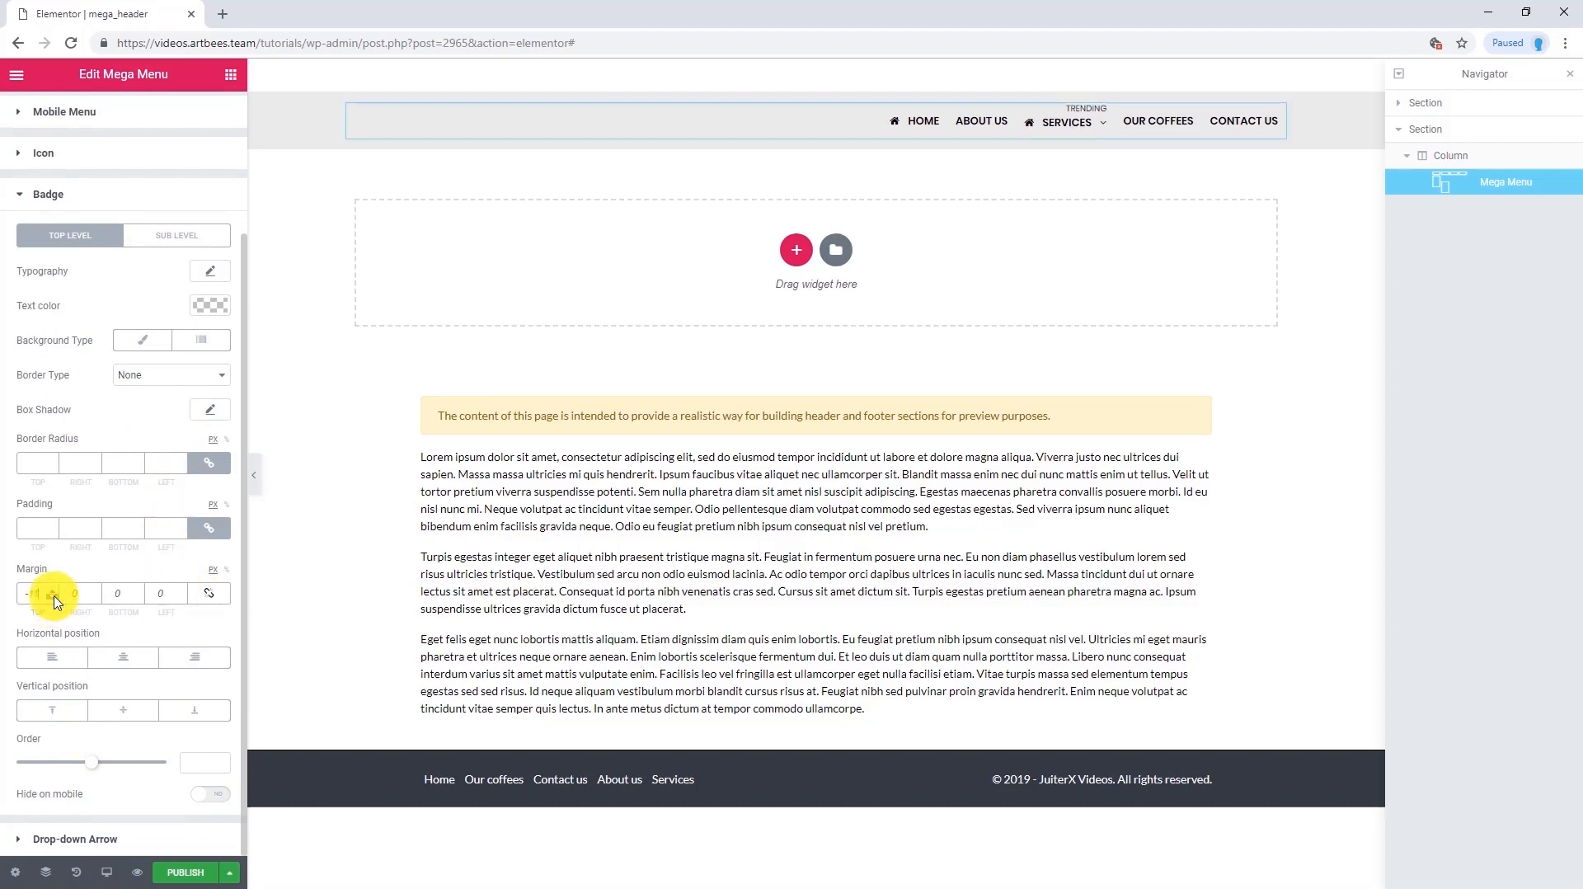
pyautogui.click(54, 597)
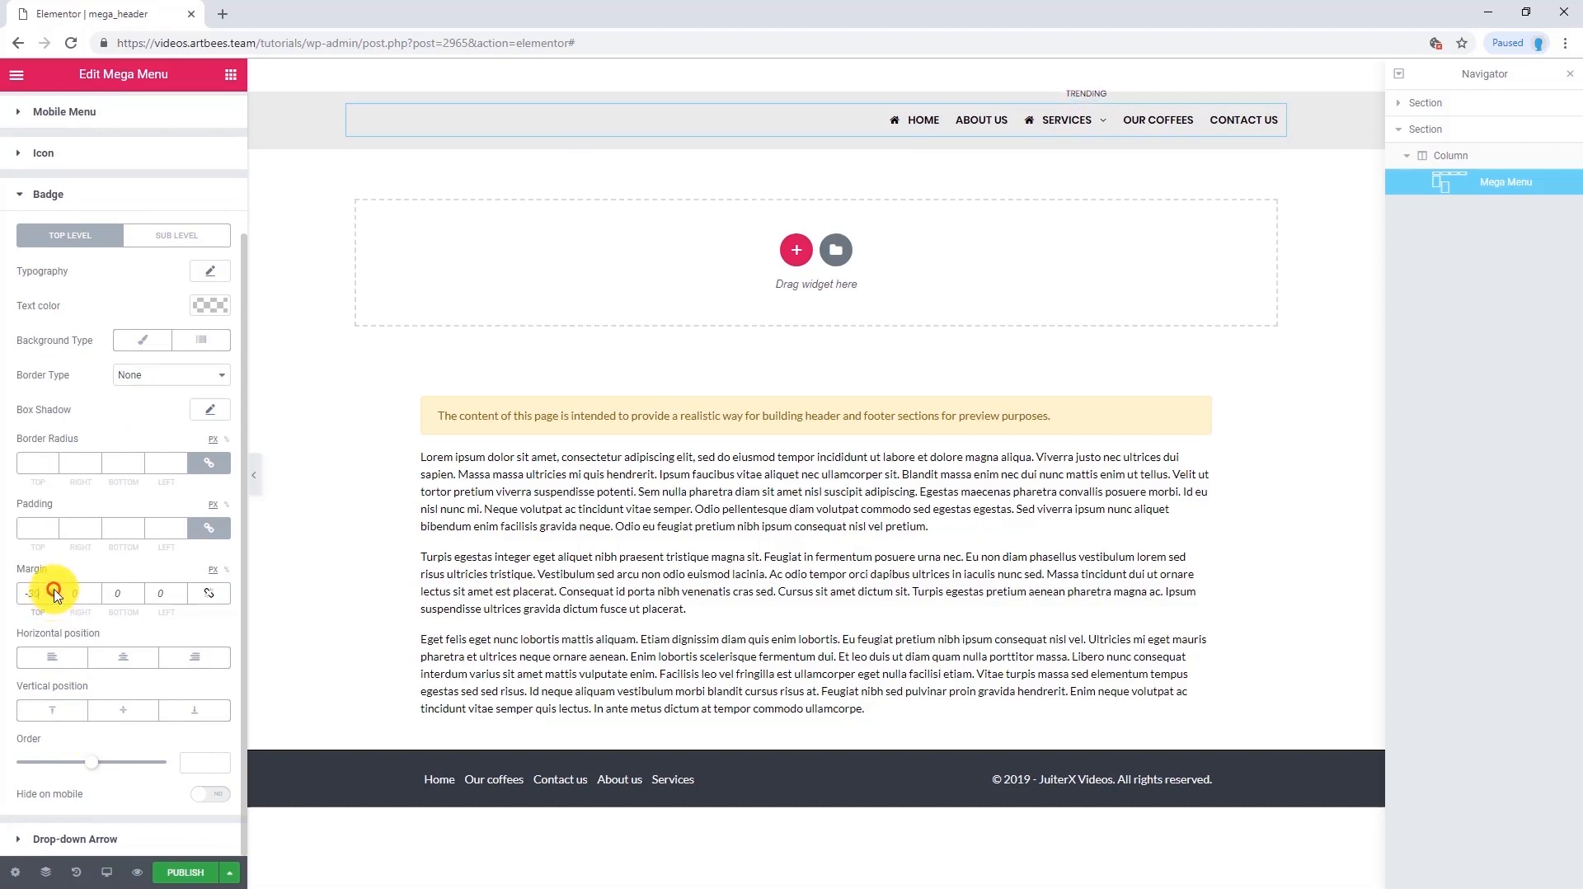
# Publish the header template and check the Services submenu on the live page
pyautogui.click(188, 872)
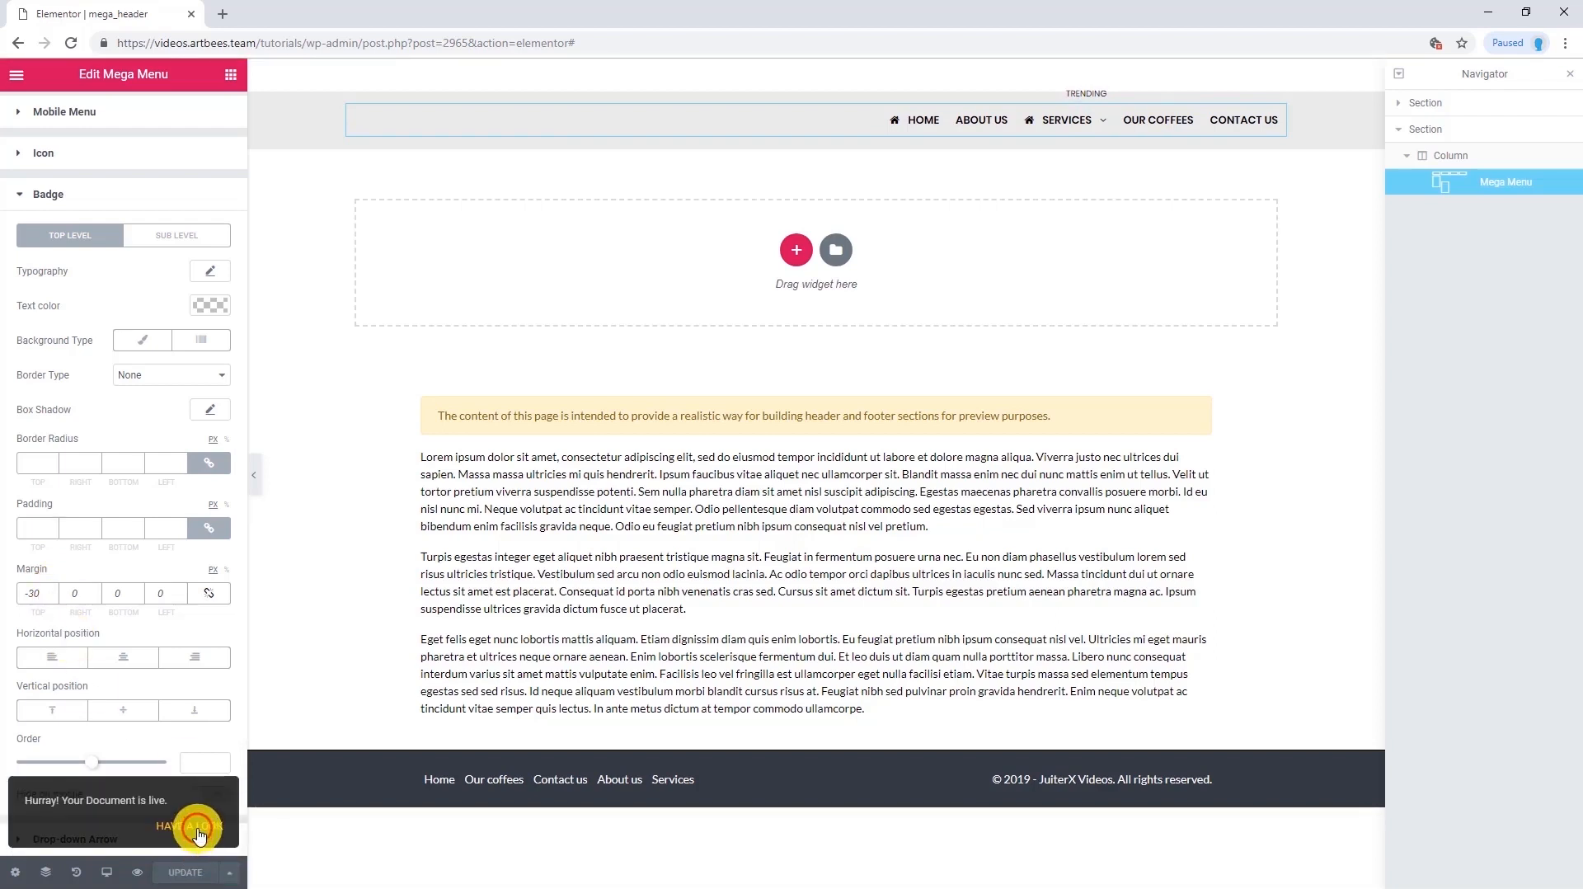
pyautogui.click(199, 834)
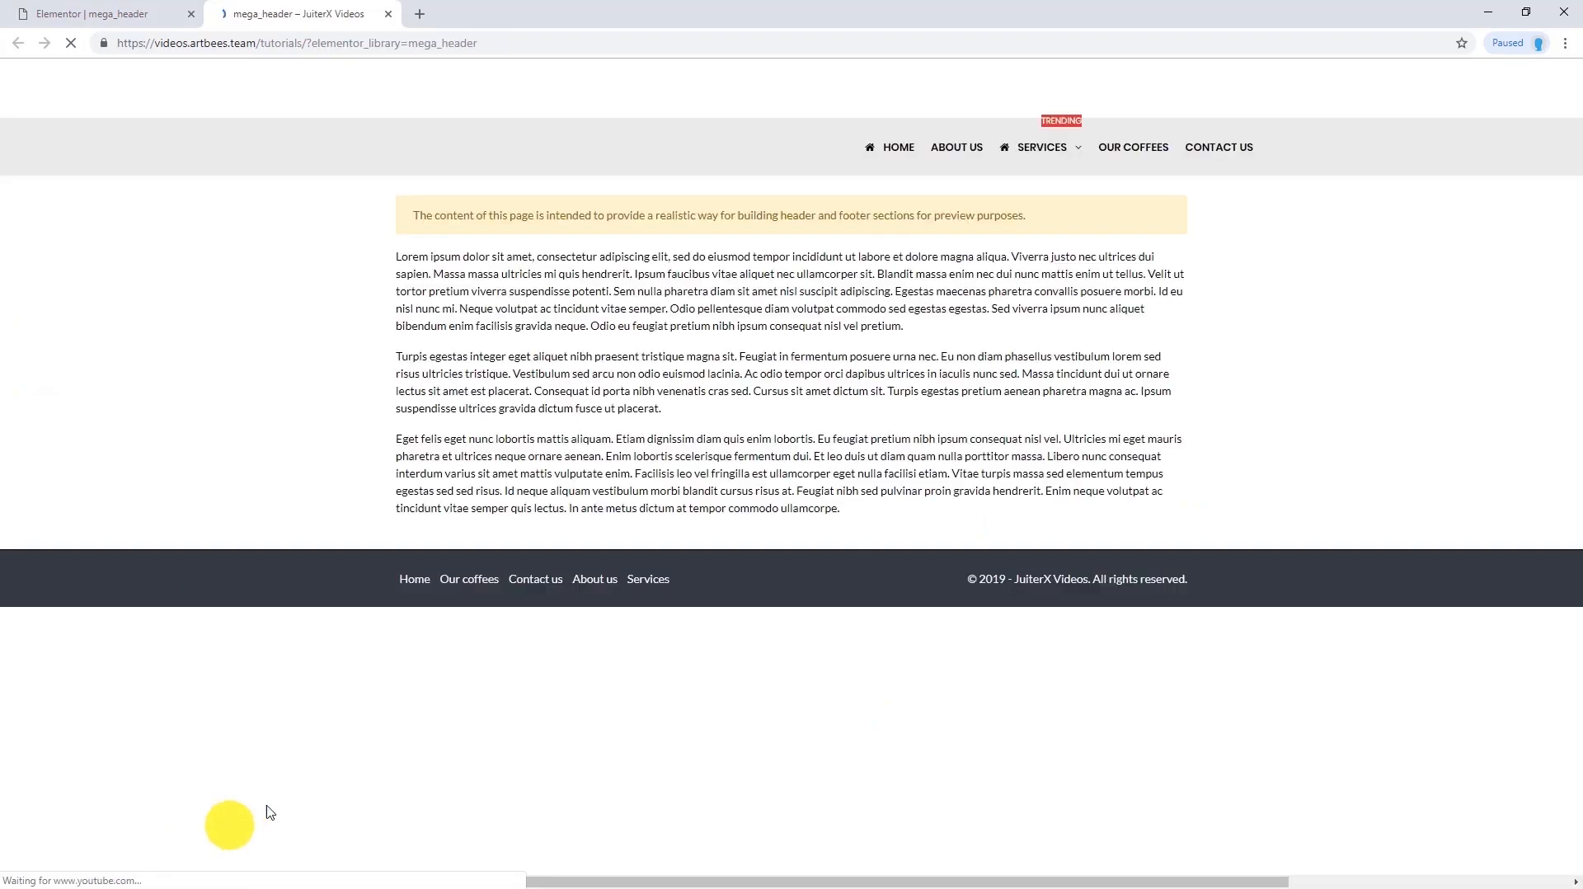
pyautogui.moveTo(1078, 153)
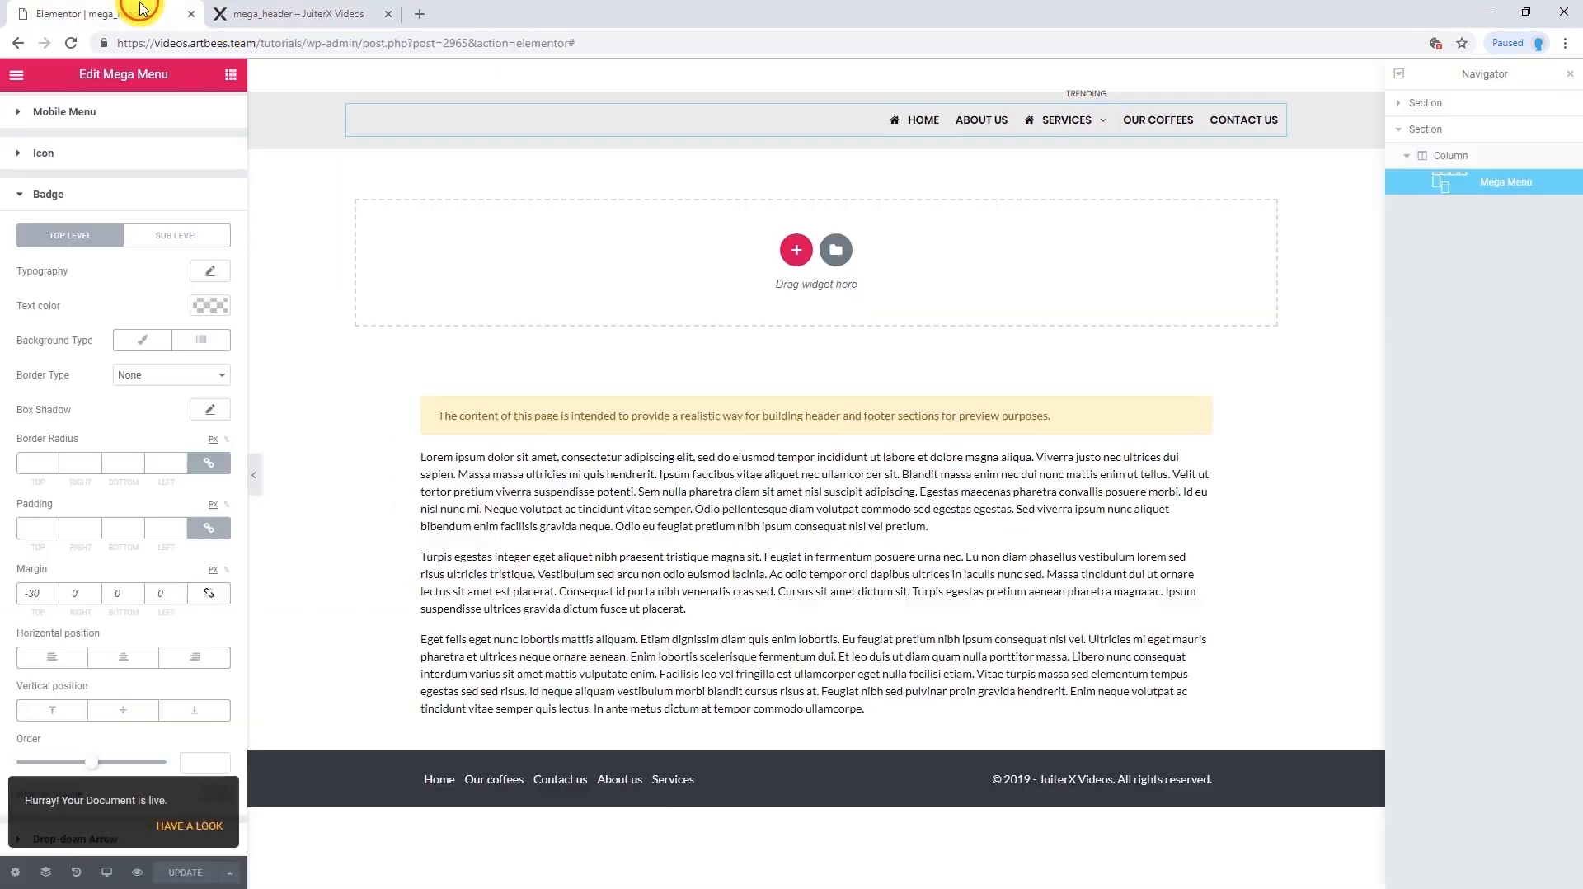
# Back in the Elementor editor, assign the CSS ID mega to the grey mega menu section and update the template
pyautogui.click(124, 14)
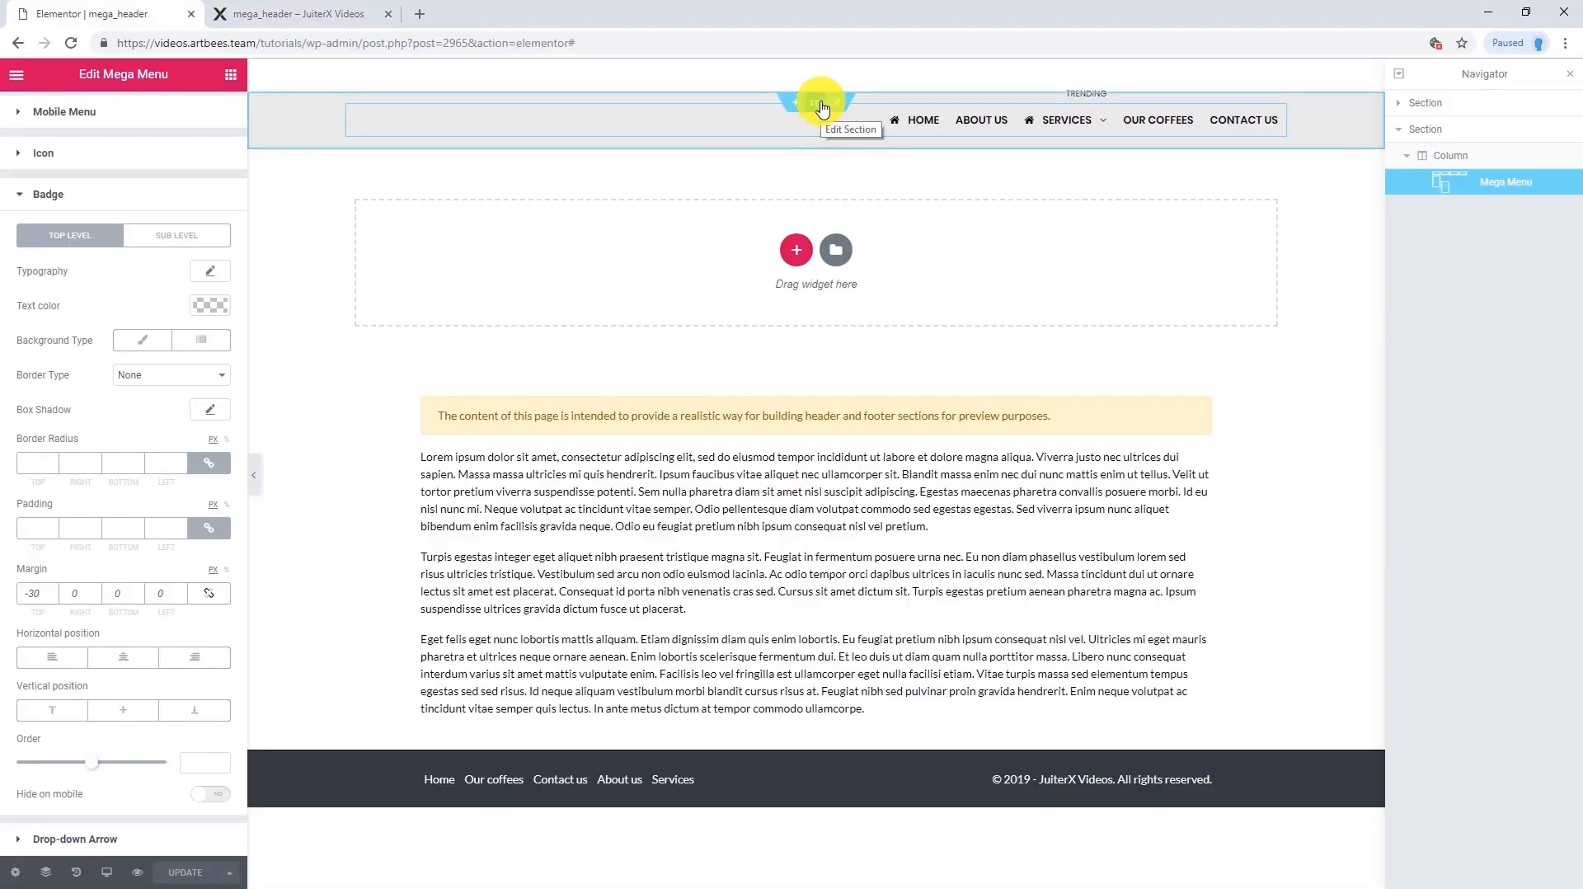
pyautogui.click(819, 104)
pyautogui.click(203, 110)
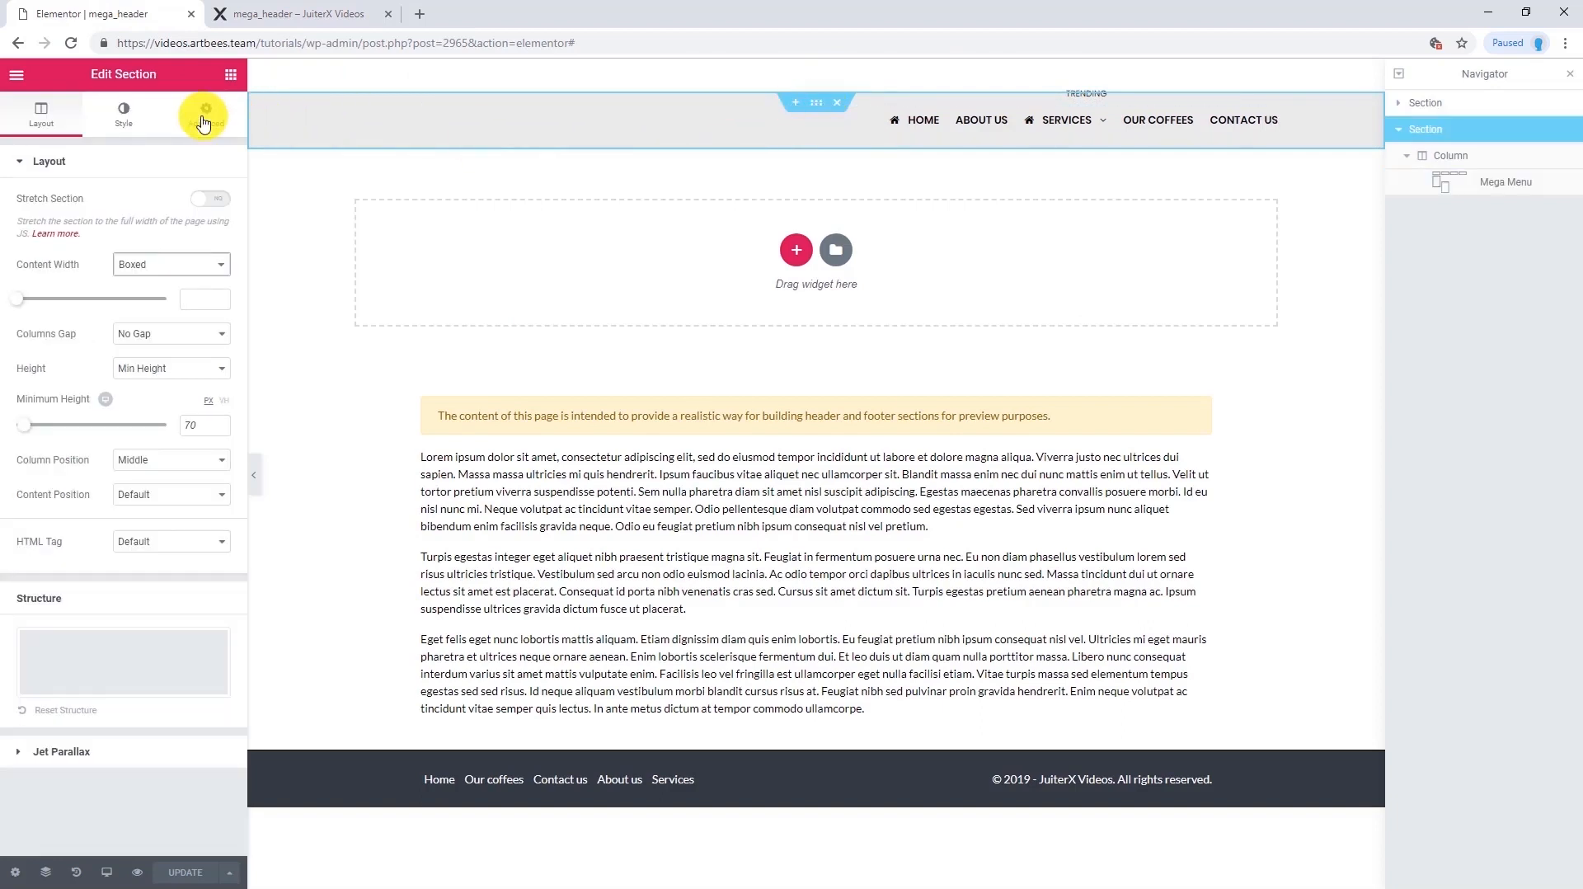
pyautogui.click(144, 406)
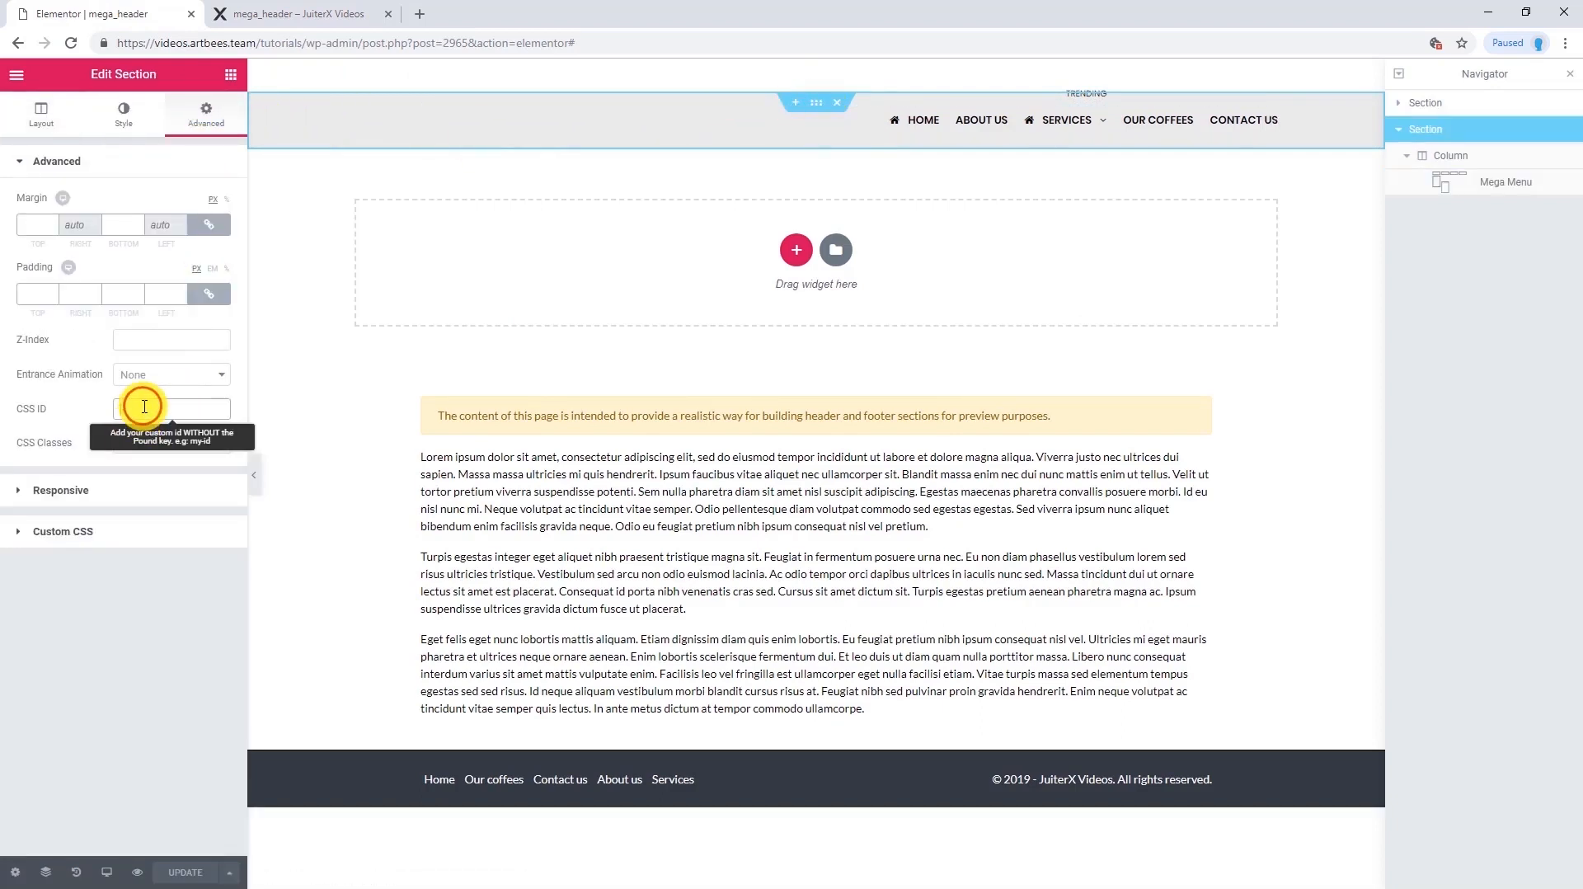
pyautogui.write('mega')
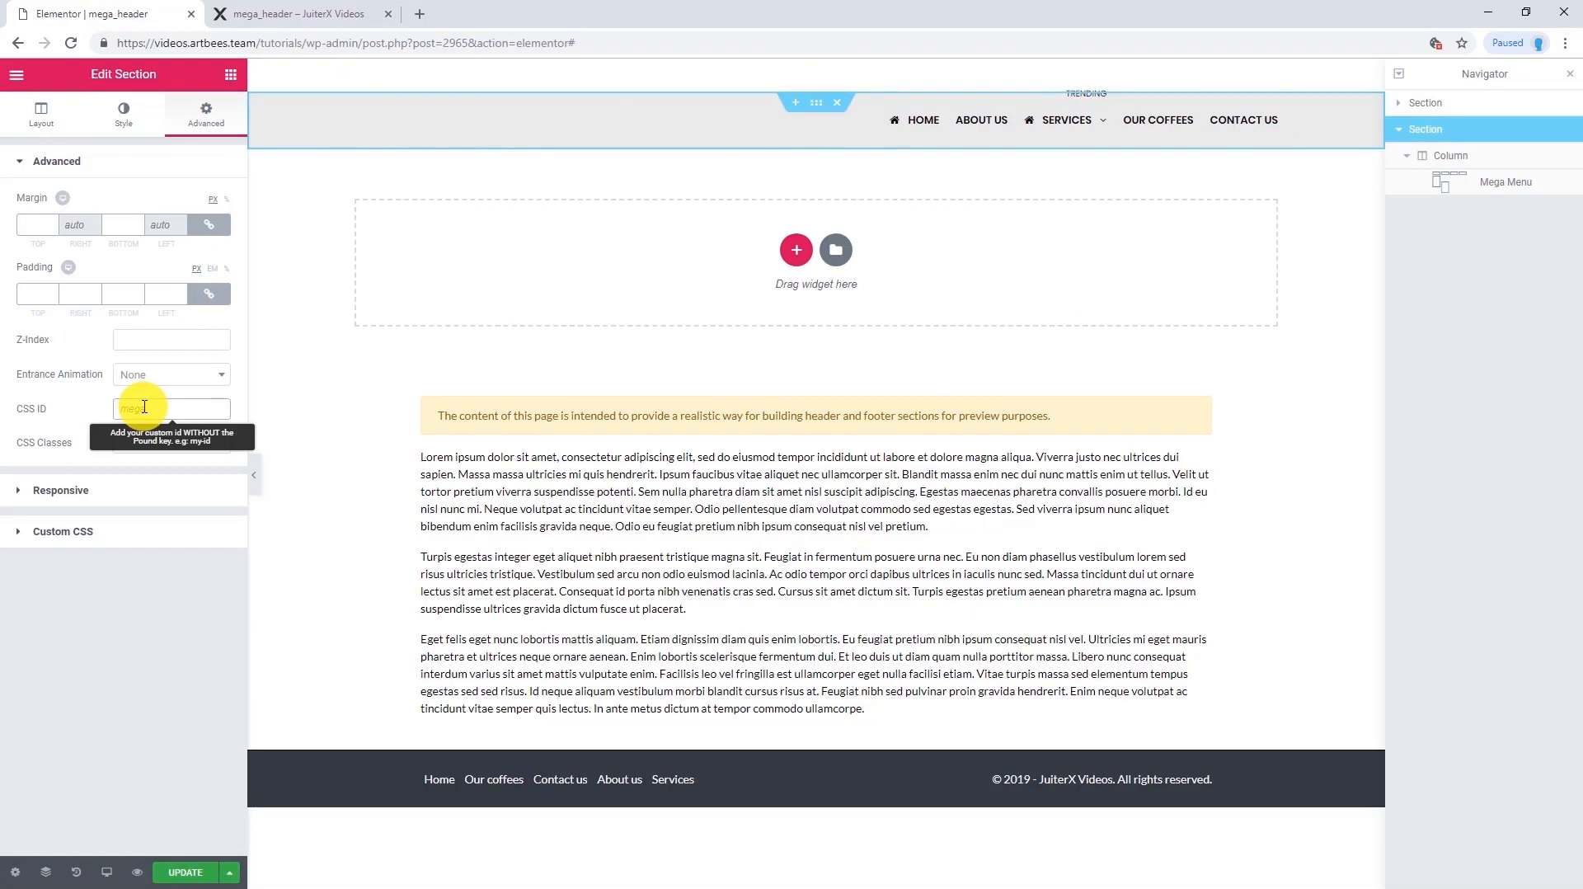
pyautogui.moveTo(155, 407); pyautogui.dragTo(112, 414)
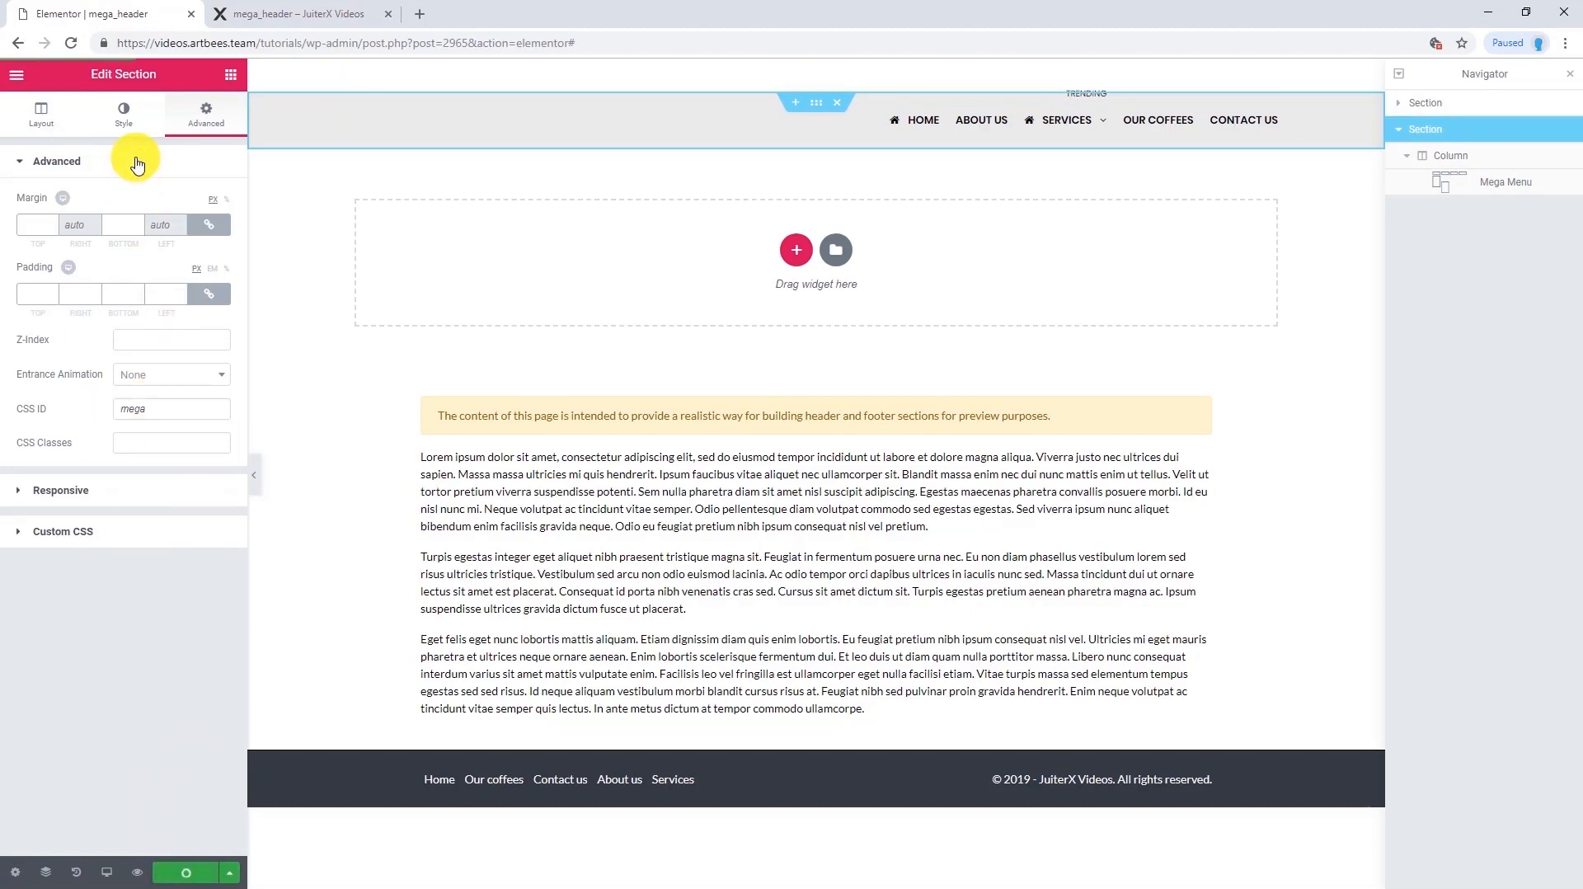
# Exit to the WordPress dashboard, set the mega menu width selector to #mega in JetMenu's general settings, and save
pyautogui.click(18, 81)
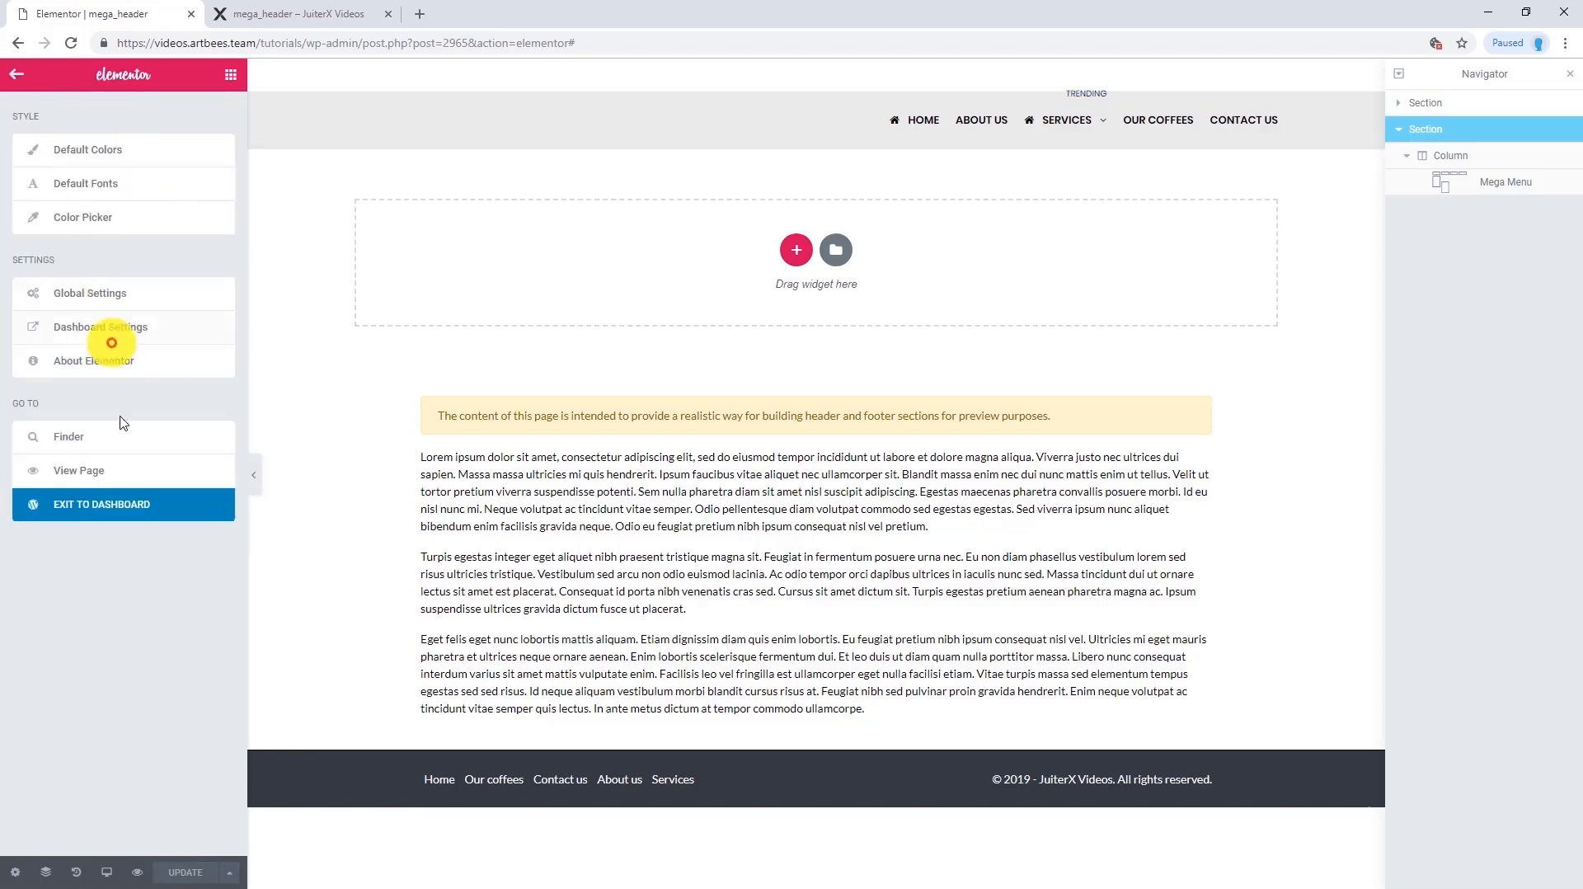
pyautogui.click(128, 507)
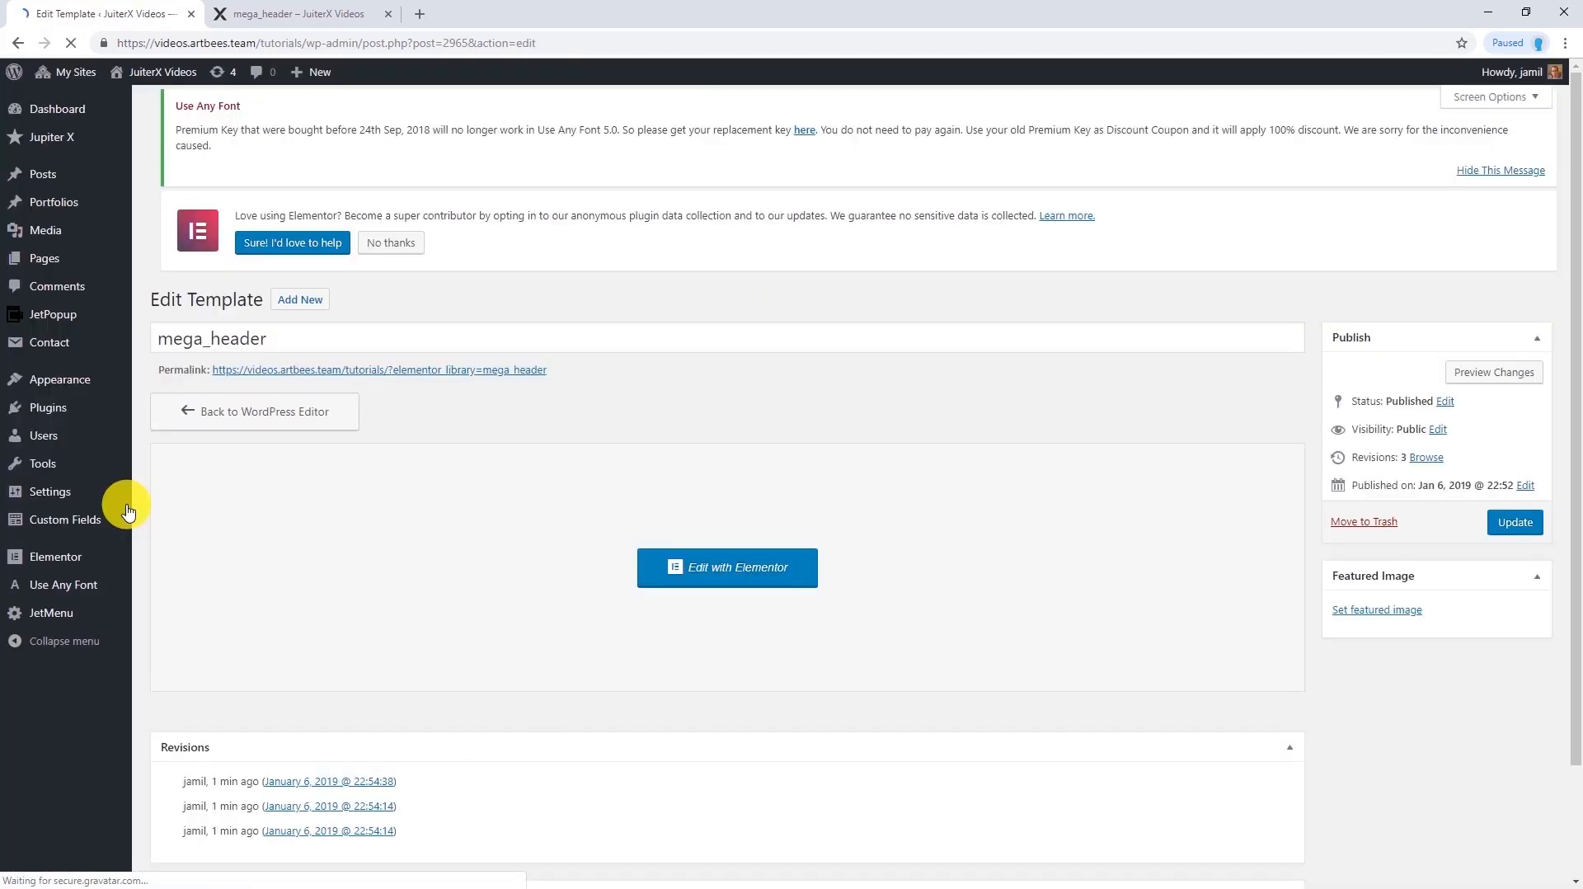
pyautogui.click(56, 617)
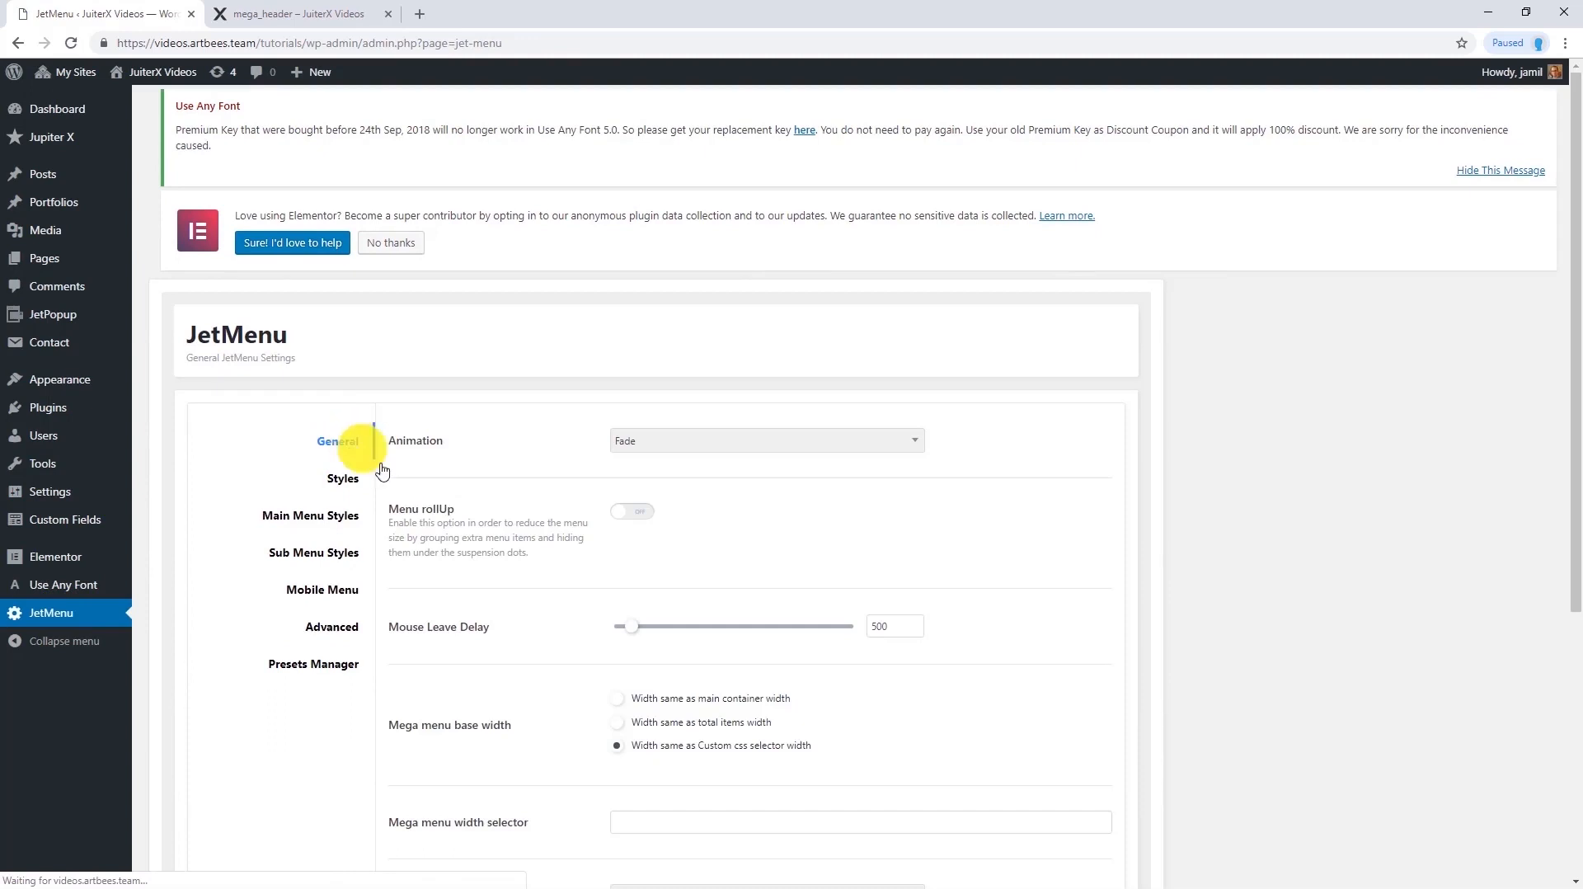
pyautogui.scroll(-4, 449, 528)
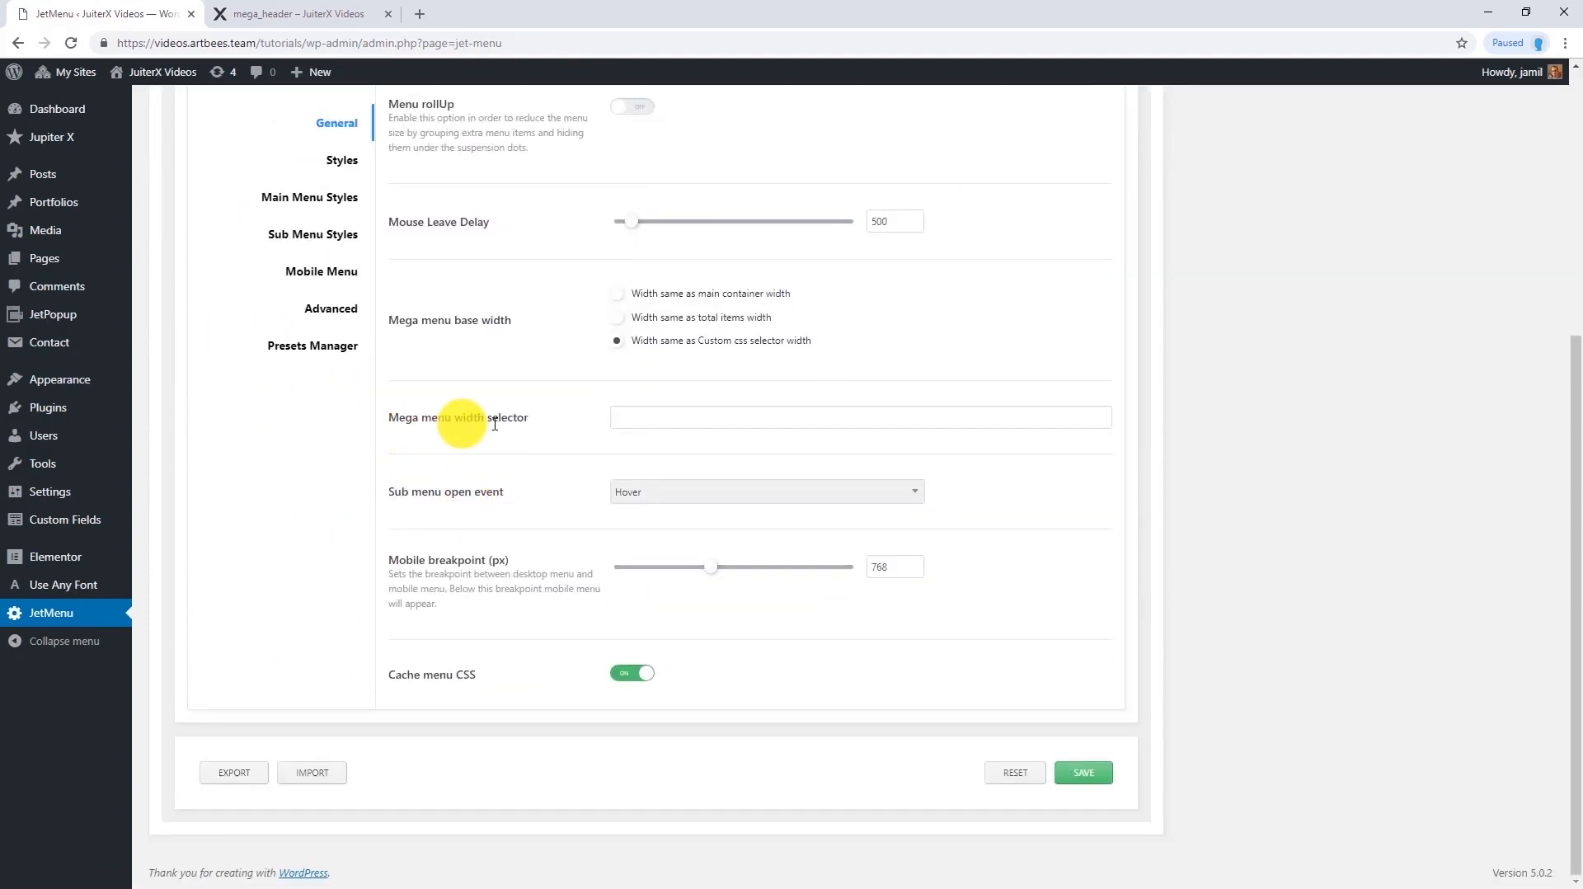
pyautogui.click(652, 415)
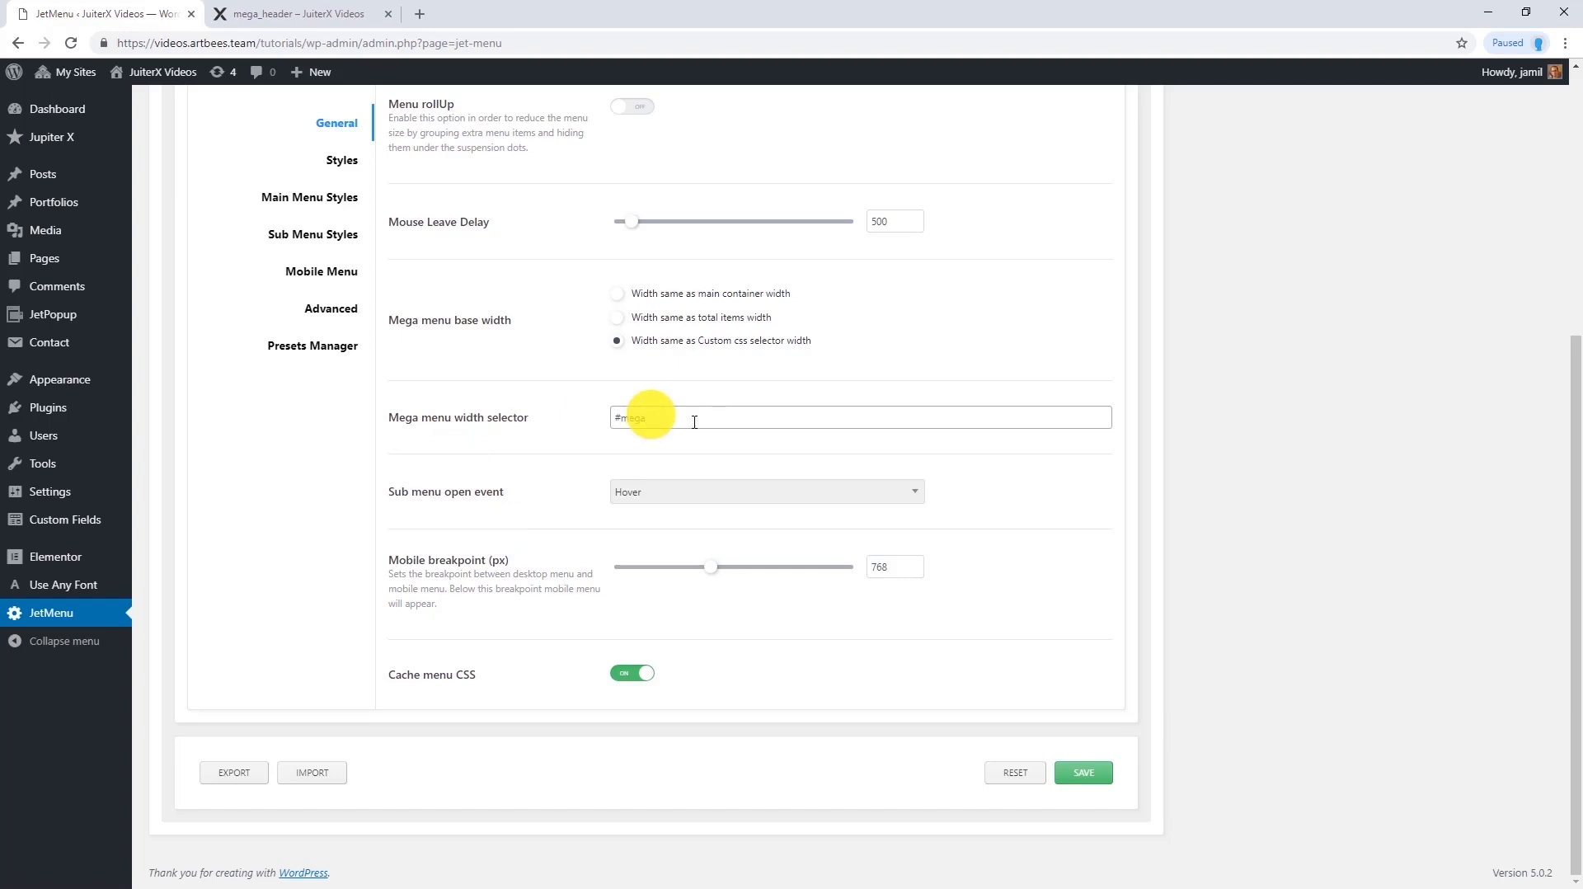
pyautogui.click(1094, 773)
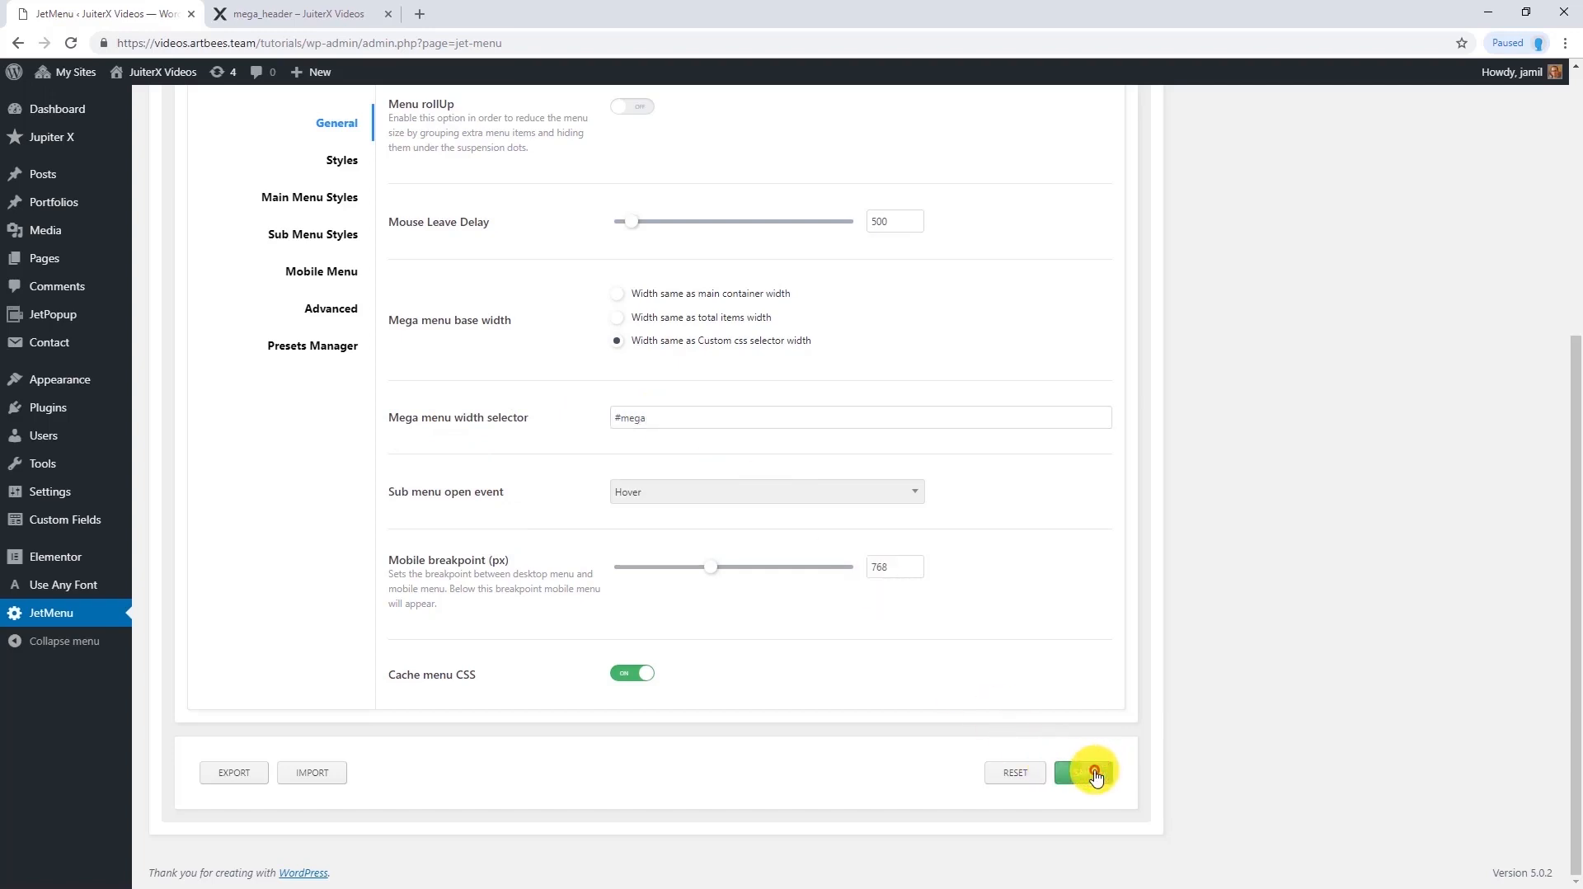
# Reload the live mega_header page and check the width of the Services submenu
pyautogui.click(327, 10)
pyautogui.press('F5')
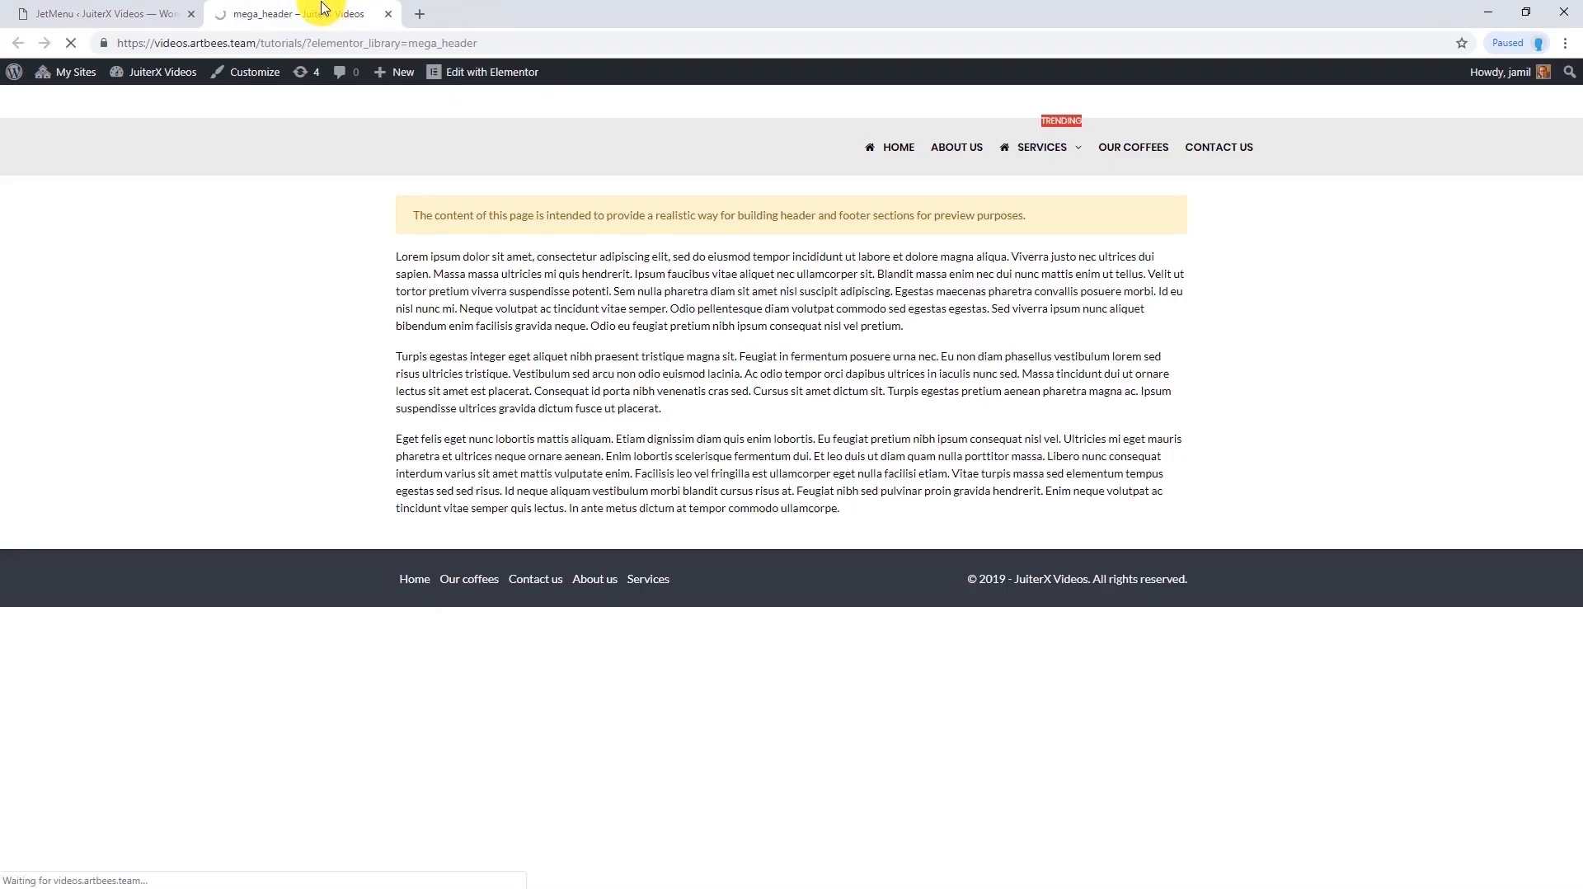
pyautogui.moveTo(1049, 150)
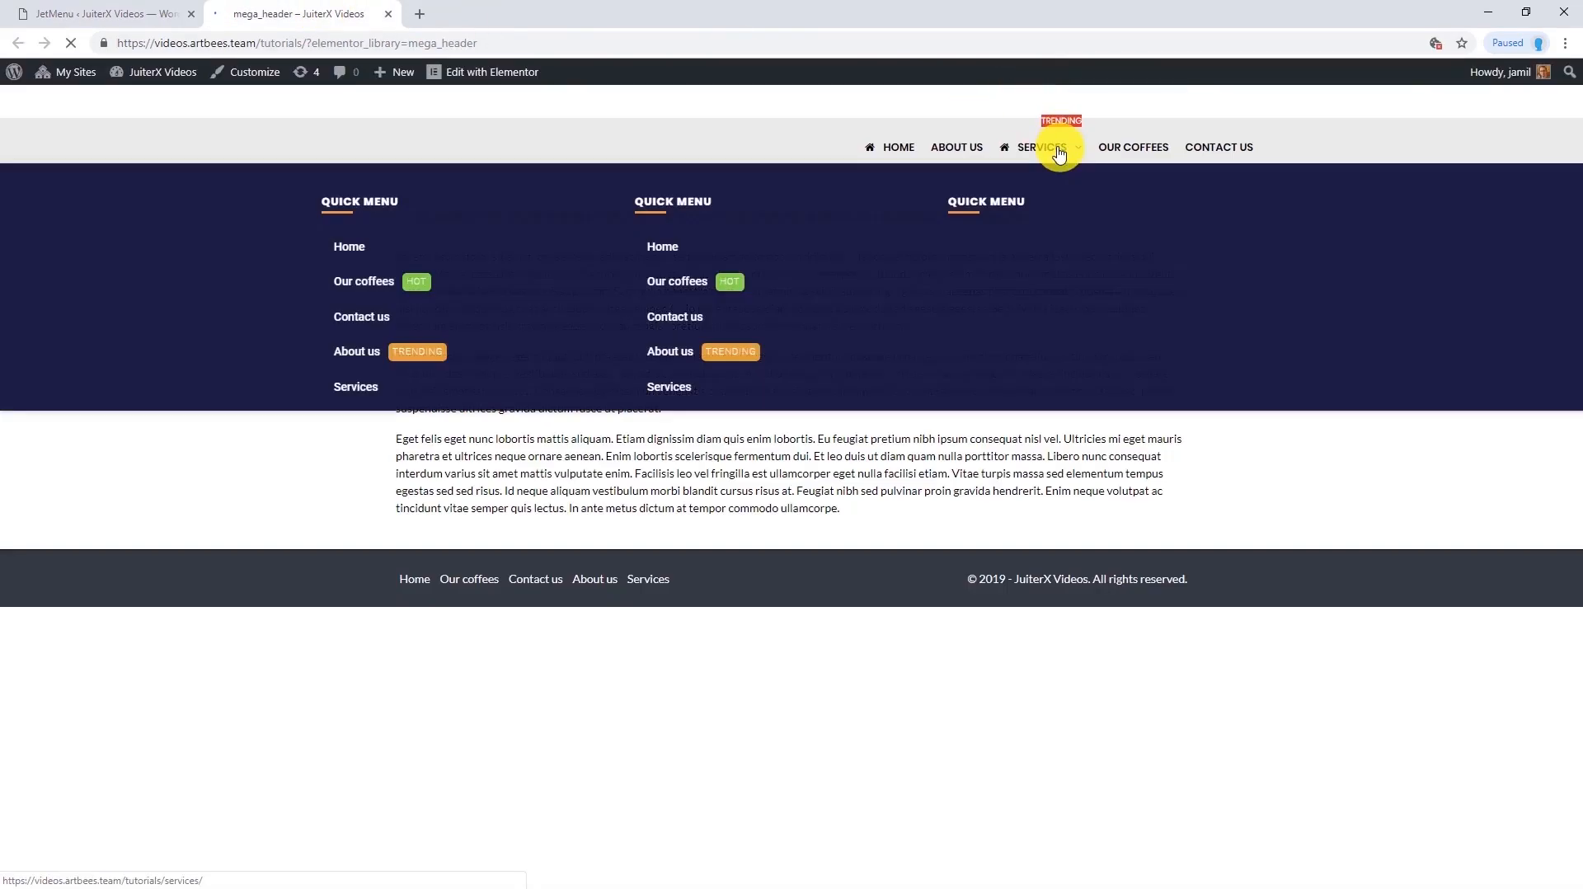